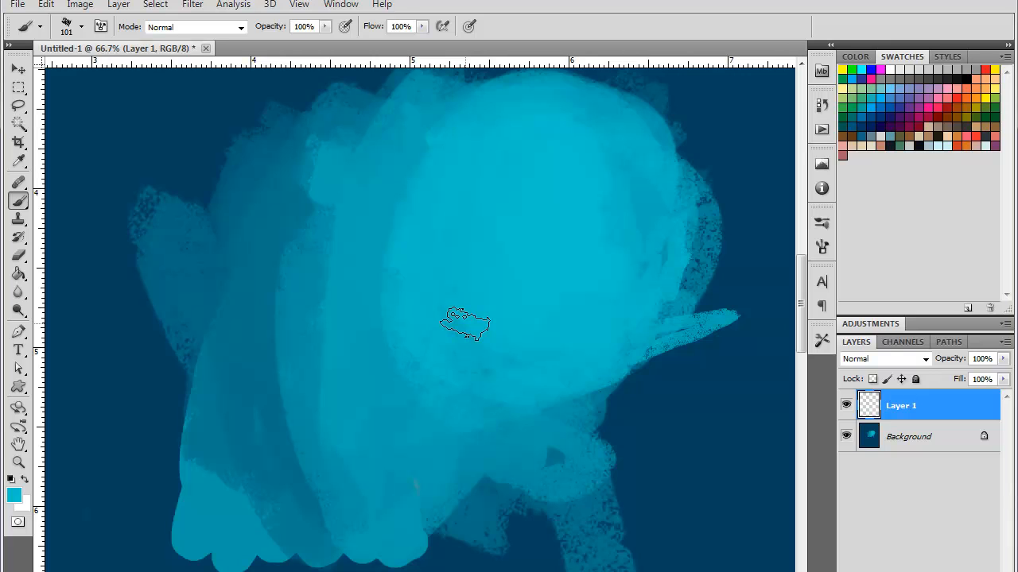
- Using the hard round 36 px brush in pale pink, sketch a circle for the skull and a vertical centre line down to the chin
{"action": "right_click", "coordinate": [464, 274]}
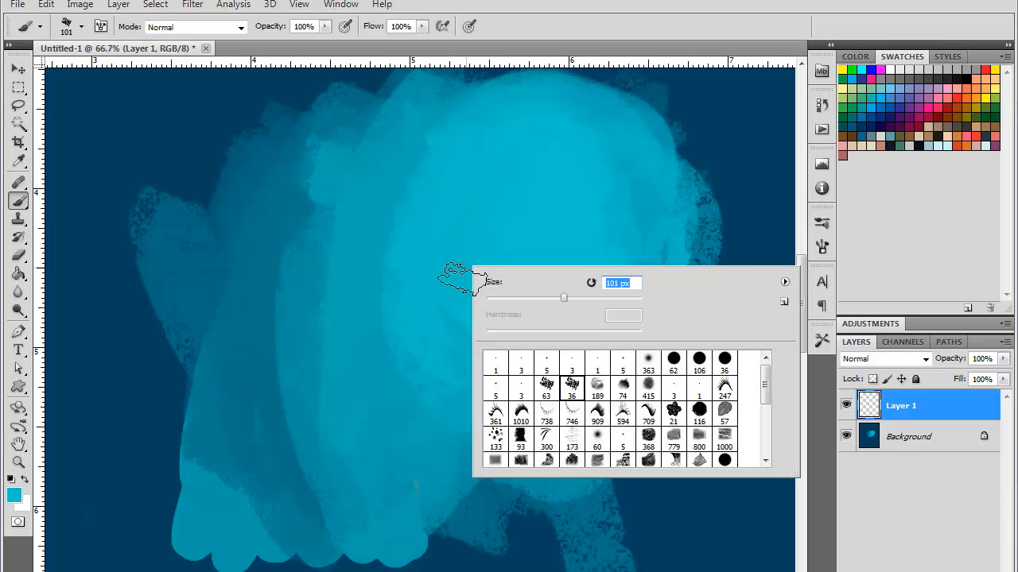
{"action": "left_click", "coordinate": [724, 362]}
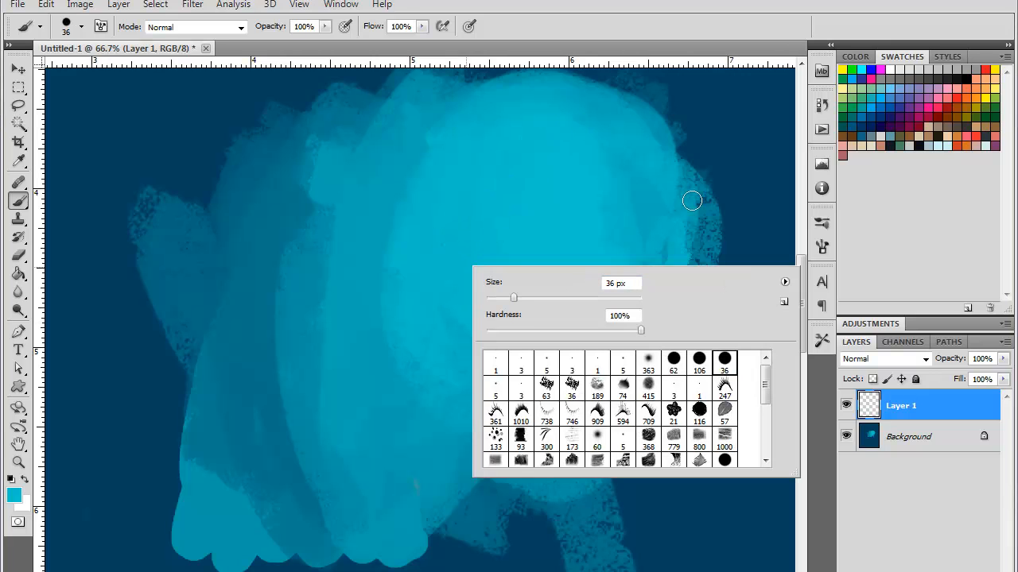
{"action": "left_click", "coordinate": [983, 141]}
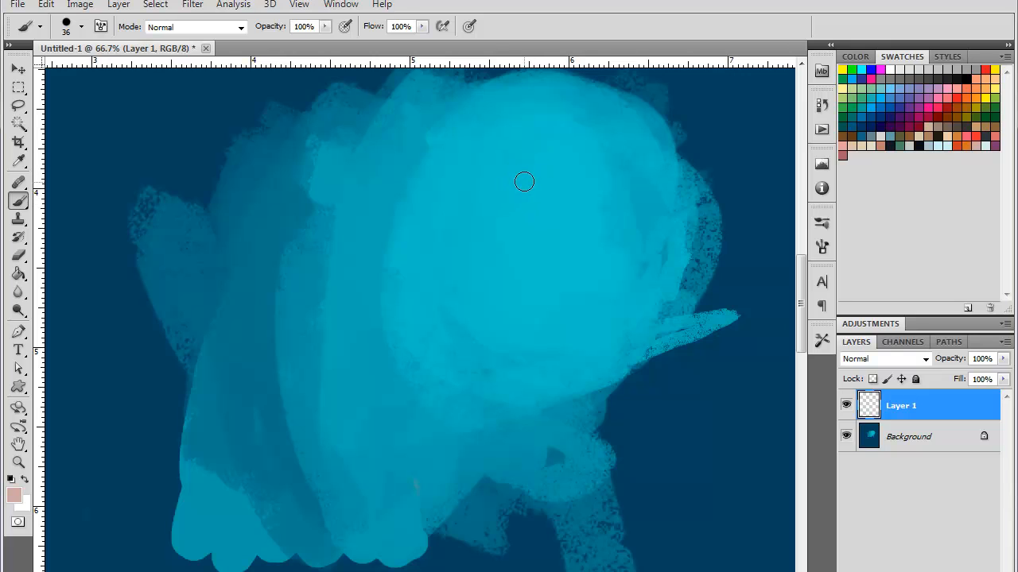
{"action": "left_click_drag", "start_coordinate": [523, 135], "coordinate": [465, 144]}
{"action": "mouse_move", "coordinate": [589, 182]}
{"action": "left_mouse_down"}
{"action": "mouse_move", "coordinate": [524, 118]}
{"action": "mouse_move", "coordinate": [586, 268]}
{"action": "mouse_move", "coordinate": [420, 155]}
{"action": "mouse_move", "coordinate": [562, 285]}
{"action": "mouse_move", "coordinate": [509, 111]}
{"action": "mouse_move", "coordinate": [588, 262]}
{"action": "mouse_move", "coordinate": [527, 295]}
{"action": "left_mouse_up"}
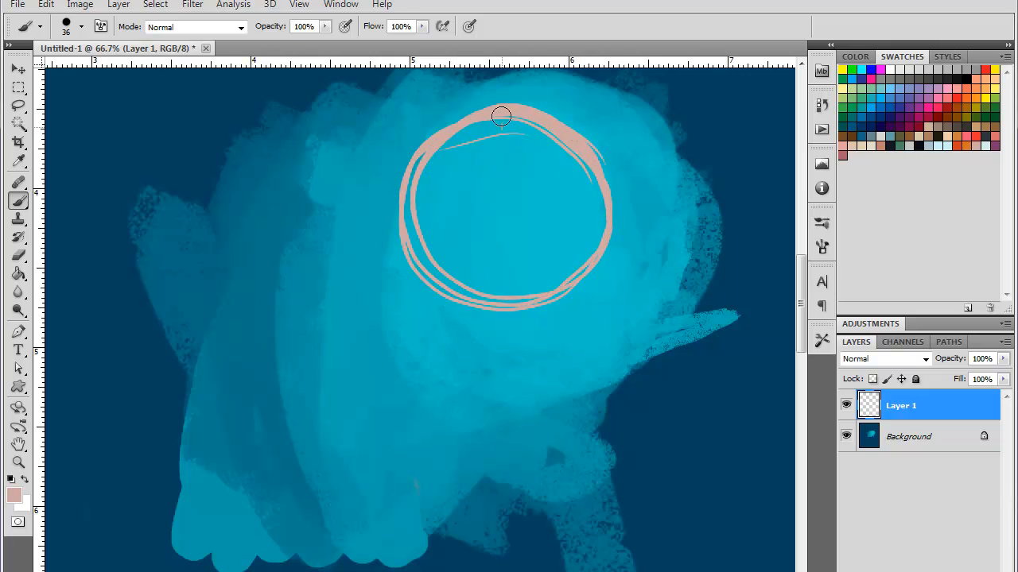
{"action": "mouse_move", "coordinate": [501, 116]}
{"action": "left_mouse_down"}
{"action": "mouse_move", "coordinate": [477, 241]}
{"action": "mouse_move", "coordinate": [464, 256]}
{"action": "mouse_move", "coordinate": [483, 149]}
{"action": "mouse_move", "coordinate": [470, 373]}
{"action": "mouse_move", "coordinate": [465, 309]}
{"action": "mouse_move", "coordinate": [485, 397]}
{"action": "mouse_move", "coordinate": [460, 404]}
{"action": "left_mouse_up"}
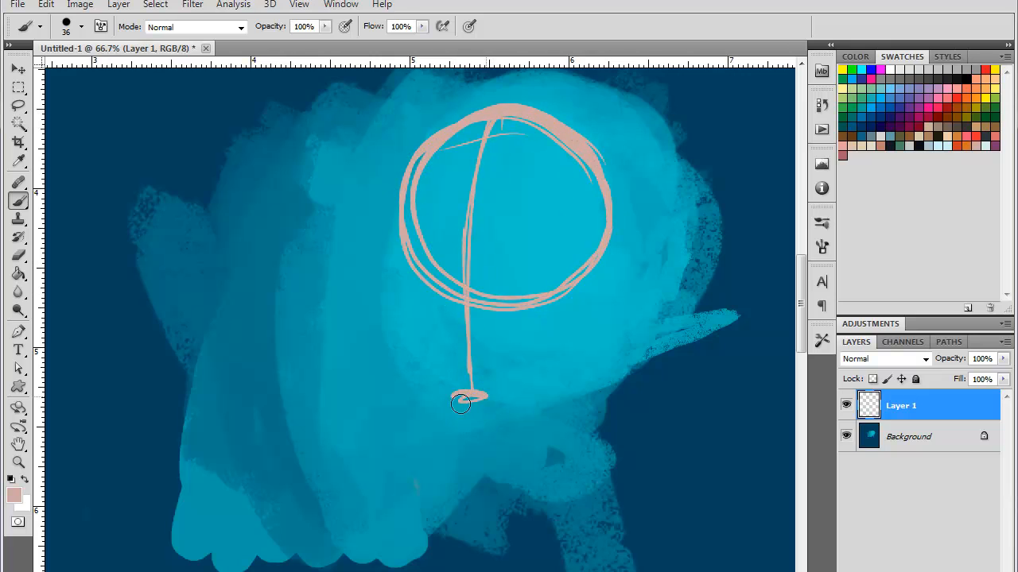
- Draw the near jawline in pale pink from the ear side of the circle down and around to the chin
{"action": "left_click_drag", "start_coordinate": [609, 232], "coordinate": [603, 317]}
{"action": "key", "text": "ctrl+z"}
{"action": "left_click_drag", "start_coordinate": [605, 244], "coordinate": [599, 324]}
{"action": "mouse_move", "coordinate": [604, 226]}
{"action": "left_mouse_down"}
{"action": "mouse_move", "coordinate": [599, 315]}
{"action": "mouse_move", "coordinate": [566, 351]}
{"action": "left_mouse_up"}
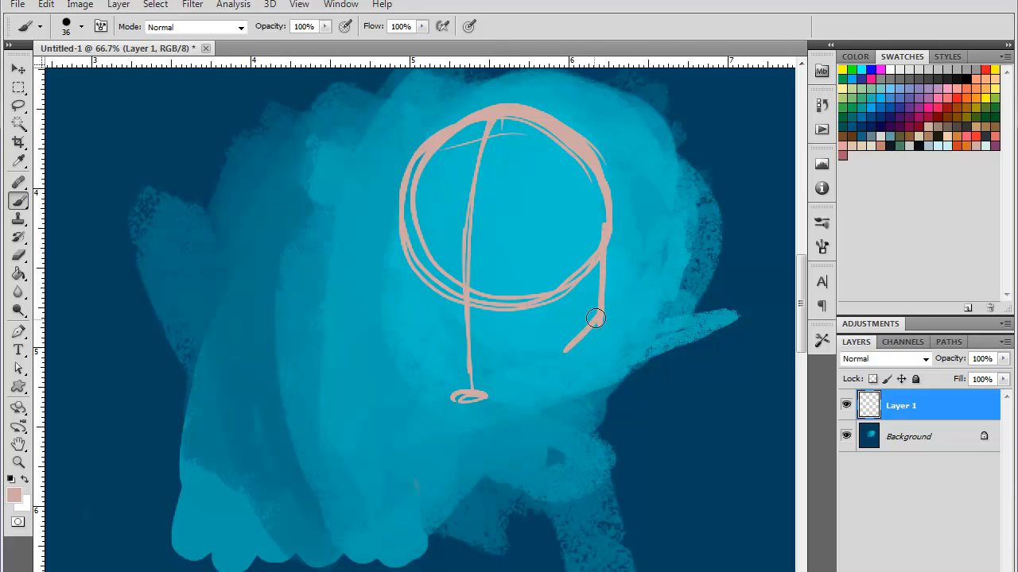
{"action": "left_click_drag", "start_coordinate": [596, 318], "coordinate": [537, 373]}
{"action": "mouse_move", "coordinate": [603, 314]}
{"action": "left_mouse_down"}
{"action": "mouse_move", "coordinate": [512, 389]}
{"action": "mouse_move", "coordinate": [455, 397]}
{"action": "left_mouse_up"}
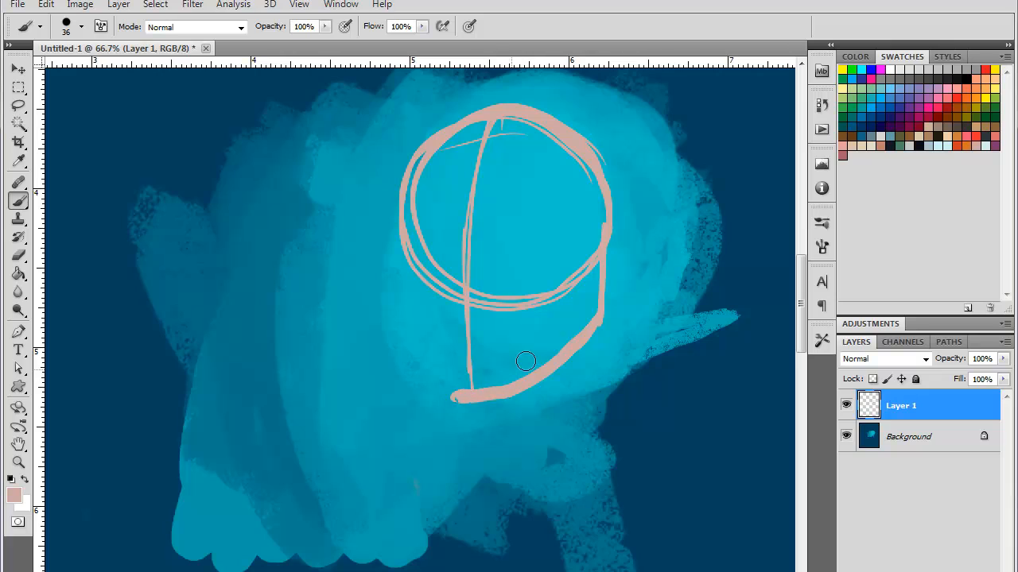
- Draw and thicken the far cheek and jaw contour from the circle's left side down to the chin
{"action": "left_click_drag", "start_coordinate": [403, 205], "coordinate": [429, 344]}
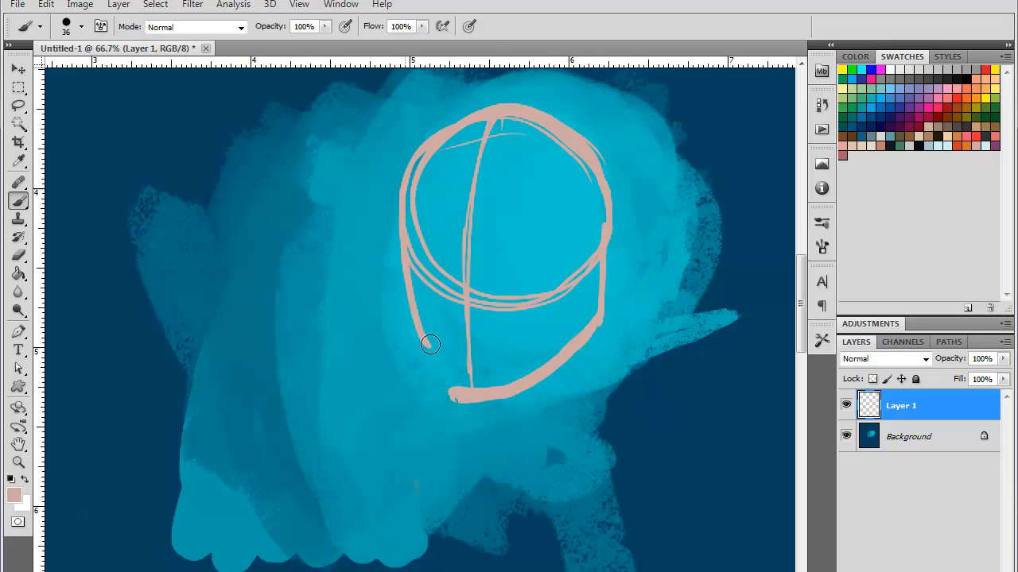
{"action": "mouse_move", "coordinate": [409, 280]}
{"action": "left_mouse_down"}
{"action": "mouse_move", "coordinate": [441, 380]}
{"action": "mouse_move", "coordinate": [465, 409]}
{"action": "left_mouse_up"}
{"action": "key", "text": "ctrl+z"}
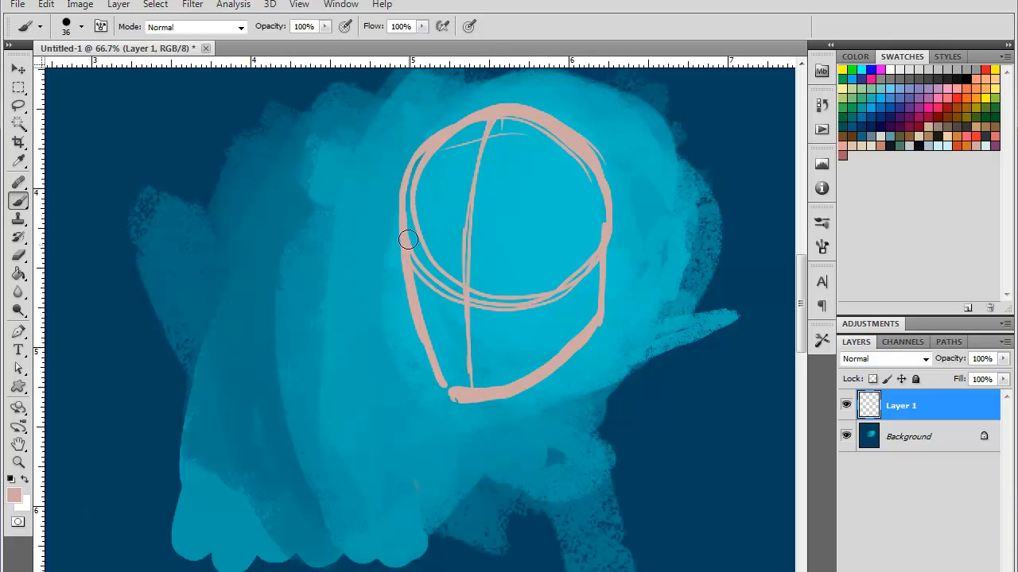
{"action": "left_click_drag", "start_coordinate": [404, 231], "coordinate": [407, 301]}
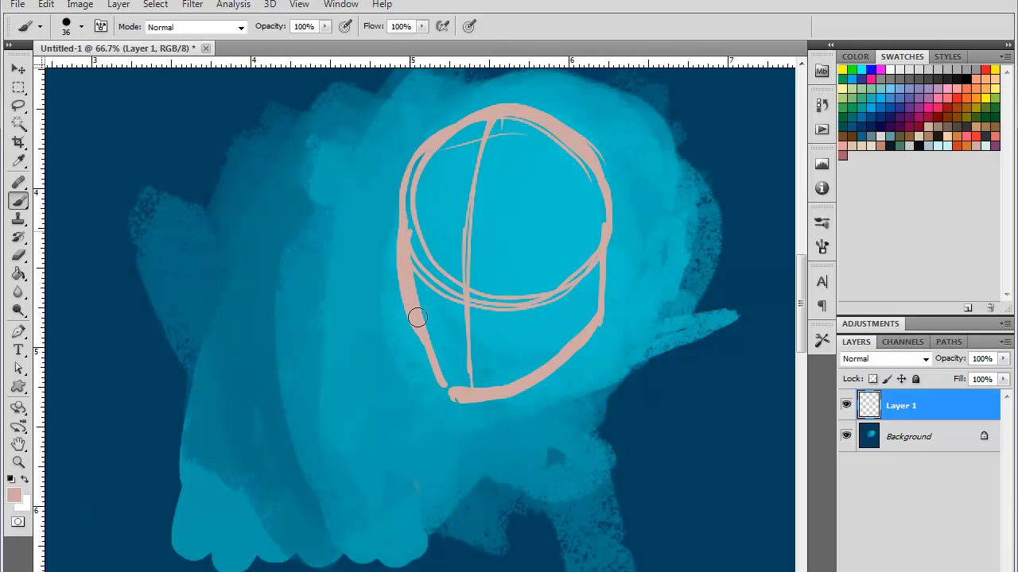
- Fill the head outline solid pink, enlarging the brush to 75 px, and trim the jaw's edge with the sampled background cyan
{"action": "mouse_move", "coordinate": [452, 395]}
{"action": "left_mouse_down"}
{"action": "mouse_move", "coordinate": [416, 291]}
{"action": "mouse_move", "coordinate": [415, 181]}
{"action": "mouse_move", "coordinate": [409, 194]}
{"action": "mouse_move", "coordinate": [477, 119]}
{"action": "mouse_move", "coordinate": [430, 288]}
{"action": "mouse_move", "coordinate": [449, 326]}
{"action": "mouse_move", "coordinate": [459, 294]}
{"action": "mouse_move", "coordinate": [463, 331]}
{"action": "mouse_move", "coordinate": [501, 357]}
{"action": "left_mouse_up"}
{"action": "right_click", "coordinate": [505, 294]}
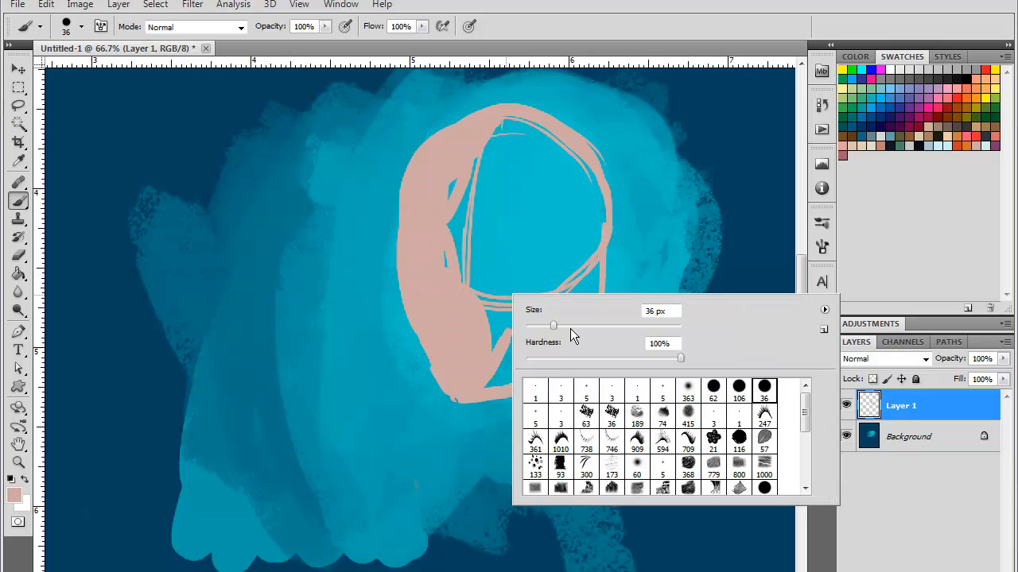
{"action": "left_click", "coordinate": [570, 328]}
{"action": "mouse_move", "coordinate": [565, 215]}
{"action": "left_mouse_down"}
{"action": "mouse_move", "coordinate": [564, 254]}
{"action": "mouse_move", "coordinate": [581, 284]}
{"action": "mouse_move", "coordinate": [586, 188]}
{"action": "mouse_move", "coordinate": [536, 140]}
{"action": "mouse_move", "coordinate": [500, 175]}
{"action": "mouse_move", "coordinate": [554, 250]}
{"action": "mouse_move", "coordinate": [567, 193]}
{"action": "mouse_move", "coordinate": [584, 256]}
{"action": "mouse_move", "coordinate": [577, 316]}
{"action": "mouse_move", "coordinate": [525, 359]}
{"action": "mouse_move", "coordinate": [509, 302]}
{"action": "mouse_move", "coordinate": [550, 265]}
{"action": "mouse_move", "coordinate": [492, 378]}
{"action": "mouse_move", "coordinate": [456, 302]}
{"action": "mouse_move", "coordinate": [581, 295]}
{"action": "mouse_move", "coordinate": [562, 410]}
{"action": "left_mouse_up"}
{"action": "left_click_drag", "start_coordinate": [582, 324], "coordinate": [562, 412]}
{"action": "left_click_drag", "start_coordinate": [573, 359], "coordinate": [559, 431]}
{"action": "mouse_move", "coordinate": [567, 378]}
{"action": "left_mouse_down"}
{"action": "mouse_move", "coordinate": [566, 350]}
{"action": "mouse_move", "coordinate": [556, 413]}
{"action": "mouse_move", "coordinate": [567, 341]}
{"action": "mouse_move", "coordinate": [560, 398]}
{"action": "left_mouse_up"}
{"action": "left_click", "coordinate": [616, 298], "text": "alt"}
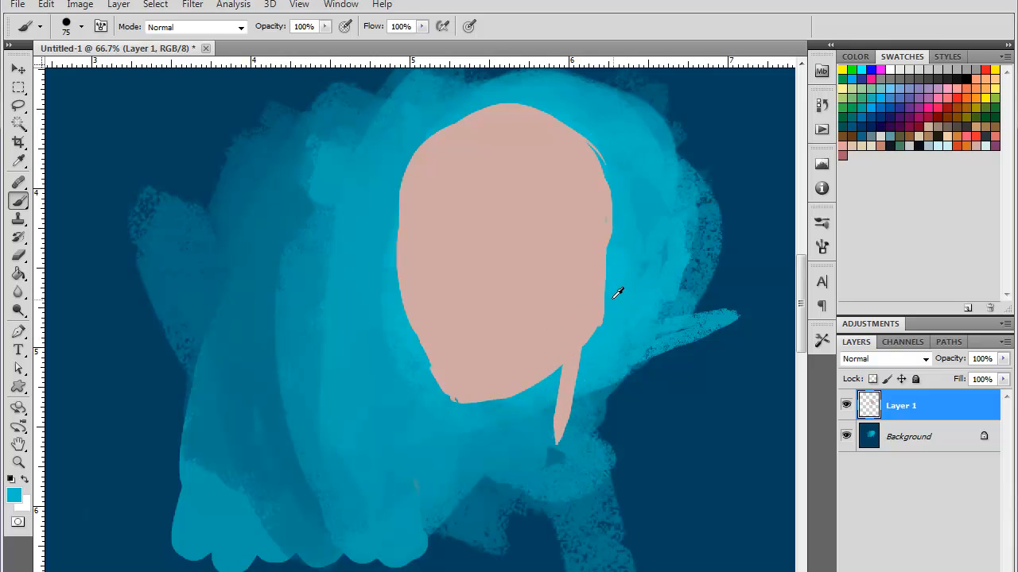
{"action": "left_click_drag", "start_coordinate": [615, 297], "coordinate": [606, 335]}
- Block in the neck and both shoulders below the head with the sampled skin pink
{"action": "left_click", "coordinate": [565, 347], "text": "alt"}
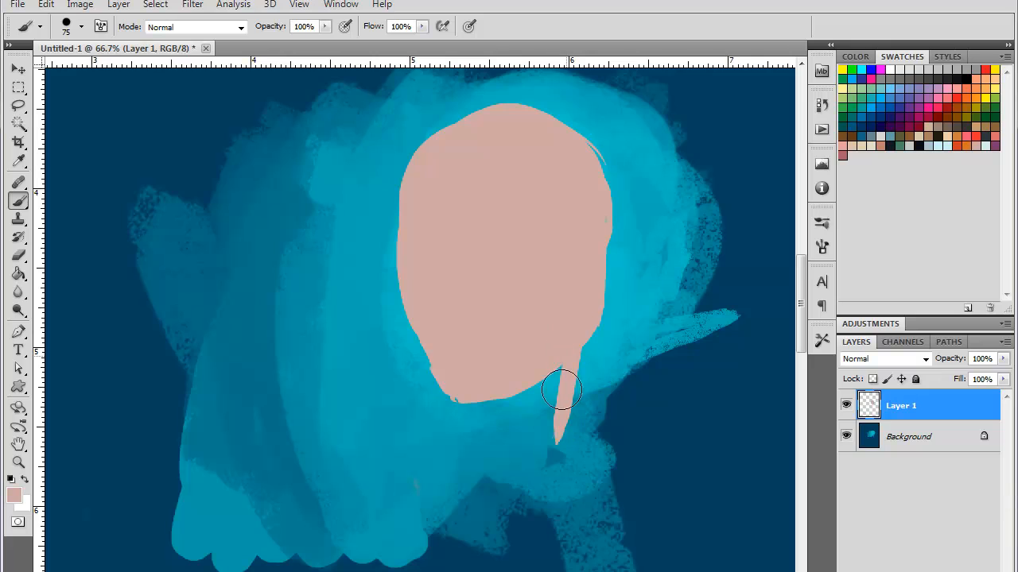
{"action": "left_click_drag", "start_coordinate": [564, 385], "coordinate": [547, 460]}
{"action": "left_click_drag", "start_coordinate": [561, 355], "coordinate": [544, 454]}
{"action": "mouse_move", "coordinate": [558, 360]}
{"action": "left_mouse_down"}
{"action": "mouse_move", "coordinate": [534, 457]}
{"action": "mouse_move", "coordinate": [521, 459]}
{"action": "left_mouse_up"}
{"action": "left_click_drag", "start_coordinate": [550, 349], "coordinate": [511, 459]}
{"action": "left_click_drag", "start_coordinate": [521, 405], "coordinate": [503, 457]}
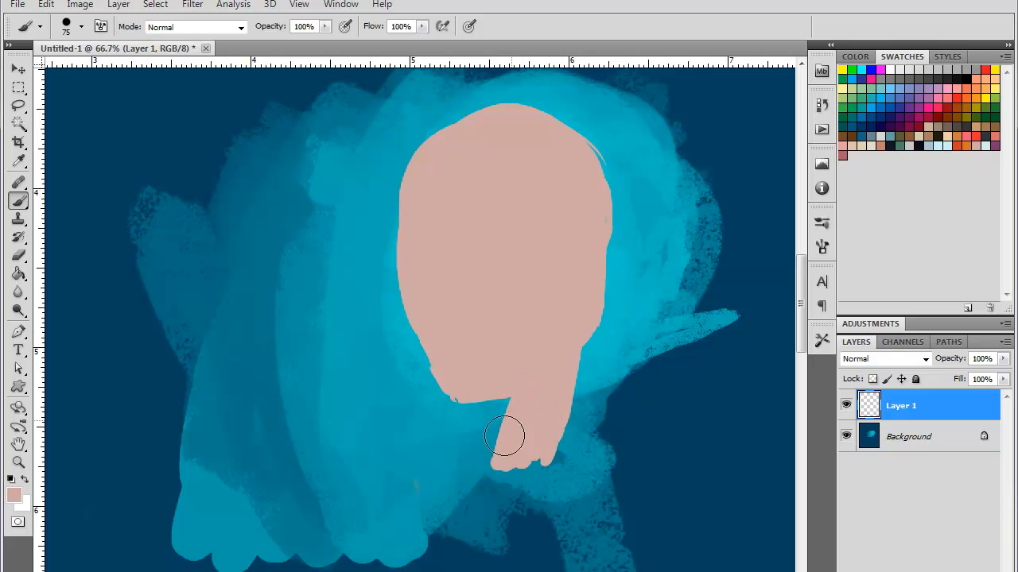
{"action": "left_click_drag", "start_coordinate": [507, 421], "coordinate": [486, 452]}
{"action": "mouse_move", "coordinate": [440, 386]}
{"action": "left_mouse_down"}
{"action": "mouse_move", "coordinate": [353, 436]}
{"action": "mouse_move", "coordinate": [409, 460]}
{"action": "mouse_move", "coordinate": [323, 473]}
{"action": "mouse_move", "coordinate": [419, 469]}
{"action": "mouse_move", "coordinate": [374, 447]}
{"action": "mouse_move", "coordinate": [321, 470]}
{"action": "mouse_move", "coordinate": [404, 443]}
{"action": "mouse_move", "coordinate": [412, 460]}
{"action": "mouse_move", "coordinate": [478, 409]}
{"action": "mouse_move", "coordinate": [502, 483]}
{"action": "mouse_move", "coordinate": [542, 445]}
{"action": "mouse_move", "coordinate": [526, 479]}
{"action": "mouse_move", "coordinate": [481, 427]}
{"action": "mouse_move", "coordinate": [544, 436]}
{"action": "mouse_move", "coordinate": [528, 462]}
{"action": "mouse_move", "coordinate": [569, 494]}
{"action": "mouse_move", "coordinate": [517, 486]}
{"action": "mouse_move", "coordinate": [514, 507]}
{"action": "mouse_move", "coordinate": [524, 483]}
{"action": "mouse_move", "coordinate": [341, 482]}
{"action": "mouse_move", "coordinate": [496, 470]}
{"action": "left_mouse_up"}
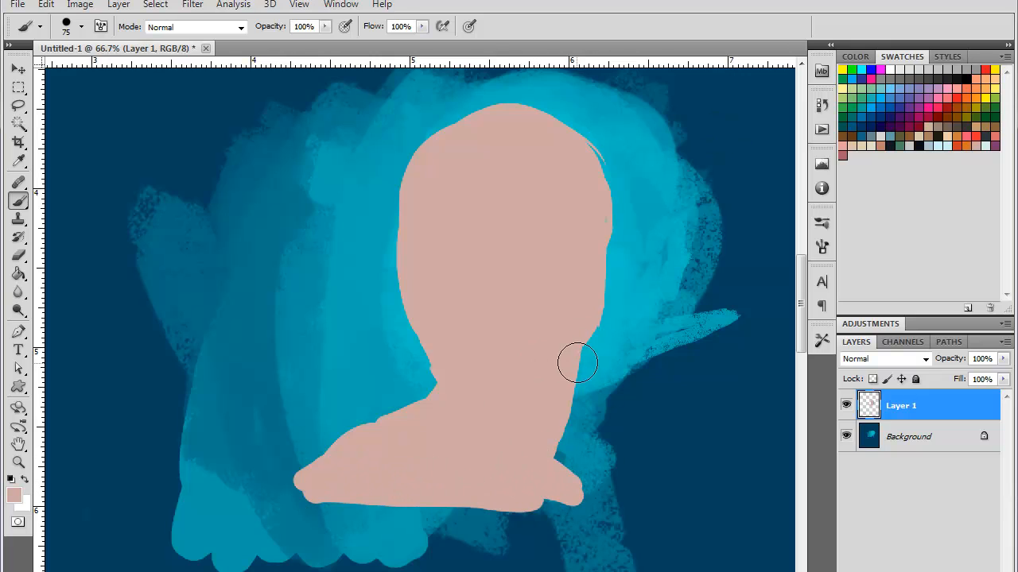
- Sketch thin brown guide lines over the face for the skull circle, centre line, jaw and facial features with a 3 px brush
{"action": "left_click", "coordinate": [912, 134]}
{"action": "right_click", "coordinate": [584, 388]}
{"action": "left_click", "coordinate": [623, 482]}
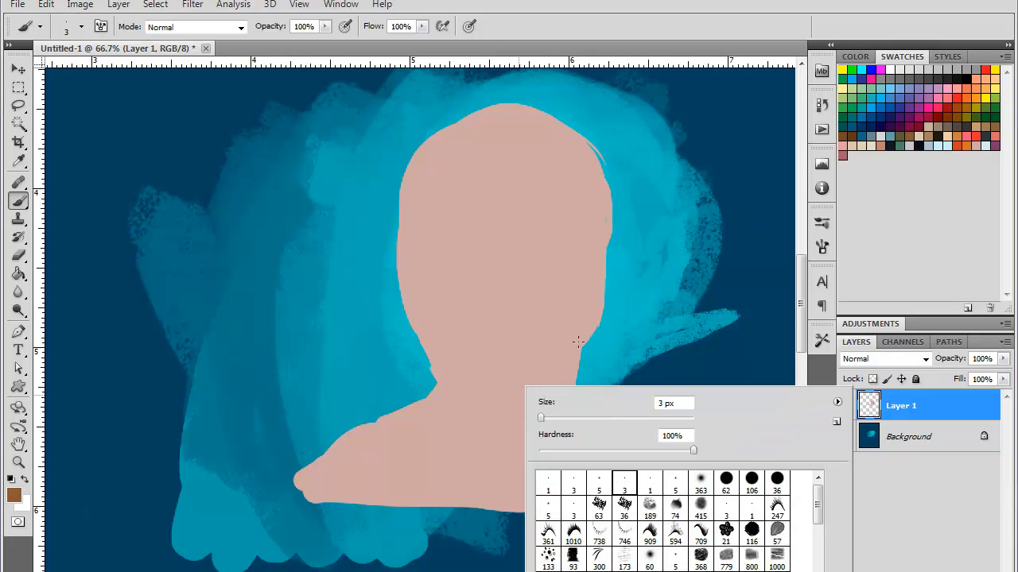
{"action": "left_click", "coordinate": [571, 357]}
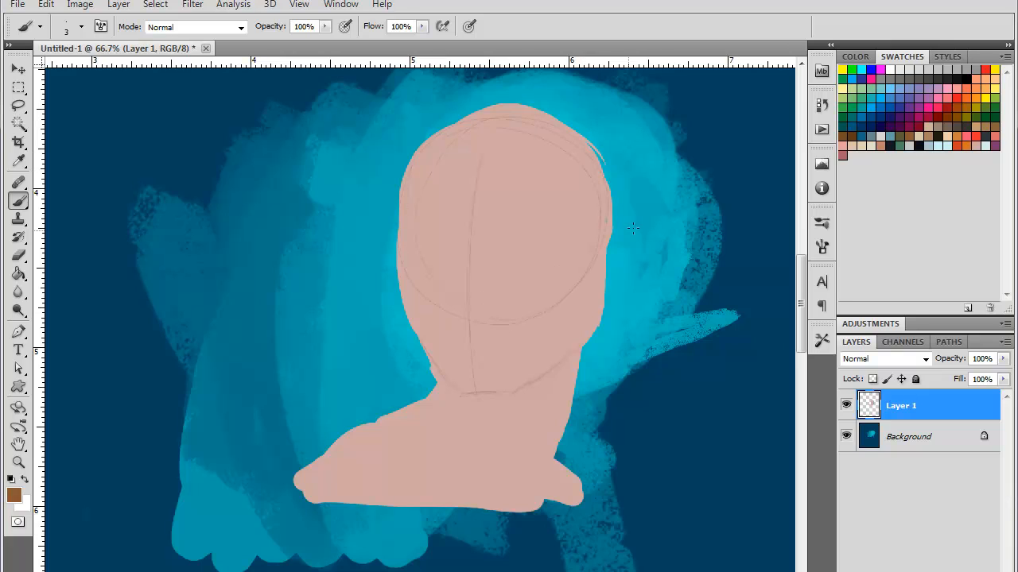
{"action": "left_click_drag", "start_coordinate": [461, 259], "coordinate": [399, 240]}
{"action": "left_click_drag", "start_coordinate": [476, 313], "coordinate": [459, 318]}
- Paint the ear on the right side of the head in the sampled skin tone with the hard round 36 px brush
{"action": "right_click", "coordinate": [649, 268]}
{"action": "left_click", "coordinate": [887, 348]}
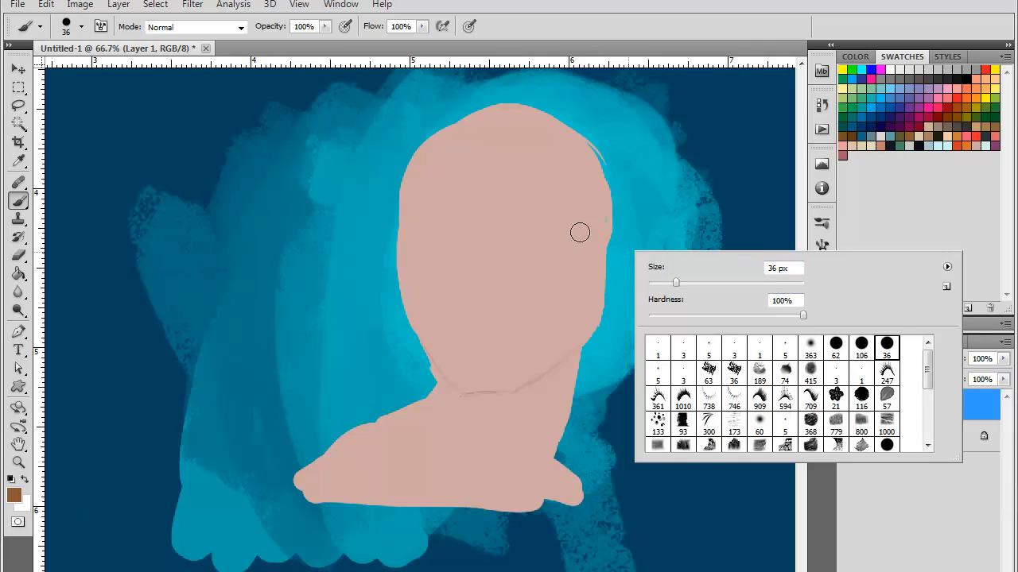
{"action": "left_click", "coordinate": [599, 262], "text": "alt"}
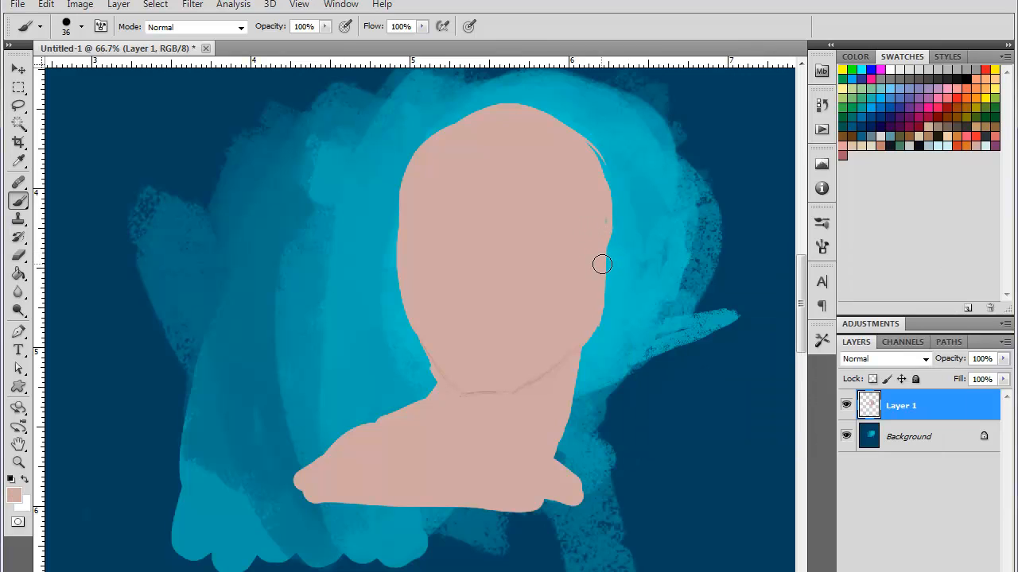
{"action": "mouse_move", "coordinate": [597, 288]}
{"action": "left_mouse_down"}
{"action": "mouse_move", "coordinate": [625, 263]}
{"action": "mouse_move", "coordinate": [617, 229]}
{"action": "mouse_move", "coordinate": [603, 232]}
{"action": "mouse_move", "coordinate": [626, 267]}
{"action": "mouse_move", "coordinate": [627, 251]}
{"action": "mouse_move", "coordinate": [607, 291]}
{"action": "mouse_move", "coordinate": [613, 234]}
{"action": "mouse_move", "coordinate": [613, 248]}
{"action": "mouse_move", "coordinate": [620, 236]}
{"action": "mouse_move", "coordinate": [629, 249]}
{"action": "mouse_move", "coordinate": [607, 291]}
{"action": "mouse_move", "coordinate": [626, 269]}
{"action": "mouse_move", "coordinate": [620, 282]}
{"action": "mouse_move", "coordinate": [597, 236]}
{"action": "left_mouse_up"}
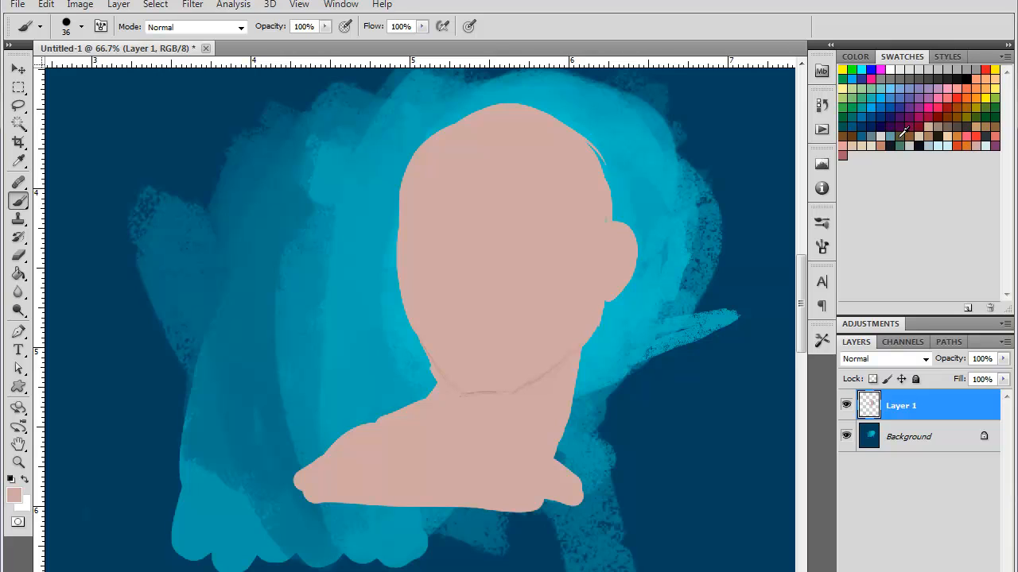
- Paint a dark rose shadow under the chin and down the neck, and smooth the skull's outline in skin tone
{"action": "left_click", "coordinate": [844, 154]}
{"action": "mouse_move", "coordinate": [437, 366]}
{"action": "left_mouse_down"}
{"action": "mouse_move", "coordinate": [456, 396]}
{"action": "mouse_move", "coordinate": [466, 396]}
{"action": "mouse_move", "coordinate": [446, 379]}
{"action": "mouse_move", "coordinate": [468, 392]}
{"action": "mouse_move", "coordinate": [532, 385]}
{"action": "mouse_move", "coordinate": [512, 399]}
{"action": "mouse_move", "coordinate": [535, 385]}
{"action": "mouse_move", "coordinate": [488, 455]}
{"action": "mouse_move", "coordinate": [511, 416]}
{"action": "mouse_move", "coordinate": [498, 443]}
{"action": "mouse_move", "coordinate": [468, 467]}
{"action": "mouse_move", "coordinate": [467, 418]}
{"action": "mouse_move", "coordinate": [462, 426]}
{"action": "mouse_move", "coordinate": [457, 408]}
{"action": "mouse_move", "coordinate": [469, 416]}
{"action": "mouse_move", "coordinate": [435, 375]}
{"action": "mouse_move", "coordinate": [475, 411]}
{"action": "mouse_move", "coordinate": [478, 435]}
{"action": "mouse_move", "coordinate": [462, 445]}
{"action": "mouse_move", "coordinate": [469, 459]}
{"action": "mouse_move", "coordinate": [520, 397]}
{"action": "mouse_move", "coordinate": [490, 406]}
{"action": "mouse_move", "coordinate": [467, 397]}
{"action": "mouse_move", "coordinate": [542, 394]}
{"action": "mouse_move", "coordinate": [536, 388]}
{"action": "mouse_move", "coordinate": [553, 369]}
{"action": "mouse_move", "coordinate": [503, 423]}
{"action": "left_mouse_up"}
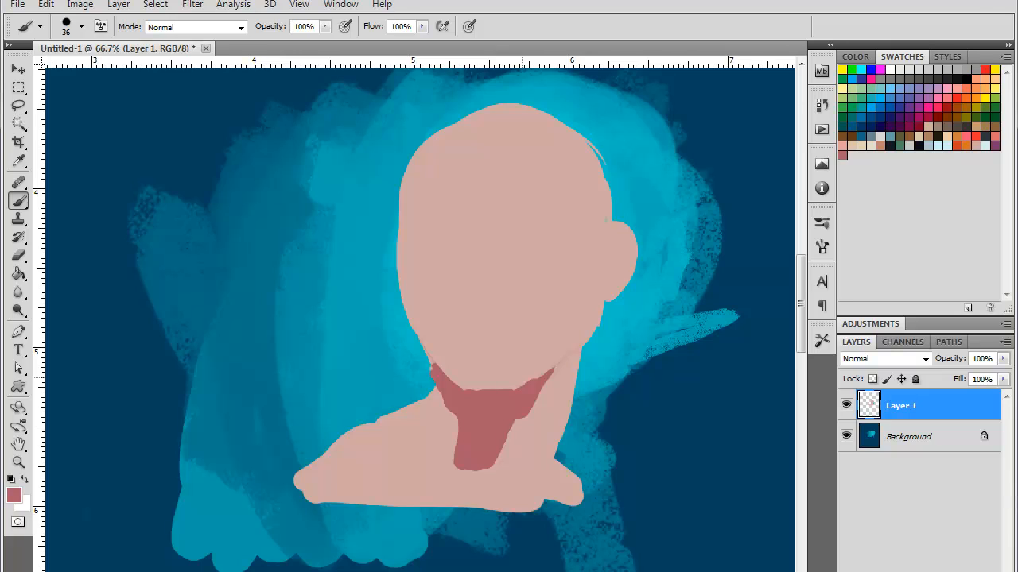
{"action": "left_click", "coordinate": [619, 218], "text": "alt"}
{"action": "mouse_move", "coordinate": [609, 220]}
{"action": "left_mouse_down"}
{"action": "mouse_move", "coordinate": [601, 165]}
{"action": "mouse_move", "coordinate": [567, 132]}
{"action": "mouse_move", "coordinate": [515, 114]}
{"action": "mouse_move", "coordinate": [419, 143]}
{"action": "left_mouse_up"}
{"action": "left_click_drag", "start_coordinate": [411, 173], "coordinate": [432, 146]}
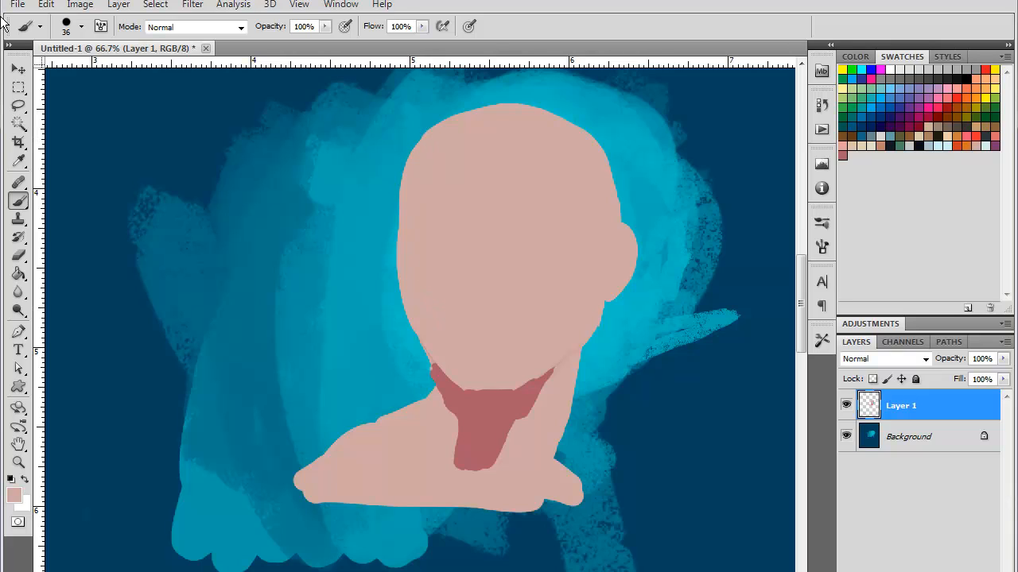
- Refine the edge between the jaw and the neck shadow using the sampled rose and the colours beside the chin
{"action": "left_click", "coordinate": [537, 383], "text": "alt"}
{"action": "left_click_drag", "start_coordinate": [542, 378], "coordinate": [509, 394]}
{"action": "key", "text": "ctrl+z"}
{"action": "left_click_drag", "start_coordinate": [435, 372], "coordinate": [454, 420]}
{"action": "left_click", "coordinate": [424, 357], "text": "alt"}
{"action": "left_click_drag", "start_coordinate": [429, 375], "coordinate": [422, 359]}
- Extend the top of the head upward in skin tone and trim the left face contour with the sampled background blue
{"action": "left_click", "coordinate": [599, 181], "text": "alt"}
{"action": "mouse_move", "coordinate": [612, 197]}
{"action": "left_mouse_down"}
{"action": "mouse_move", "coordinate": [590, 129]}
{"action": "mouse_move", "coordinate": [569, 106]}
{"action": "left_mouse_up"}
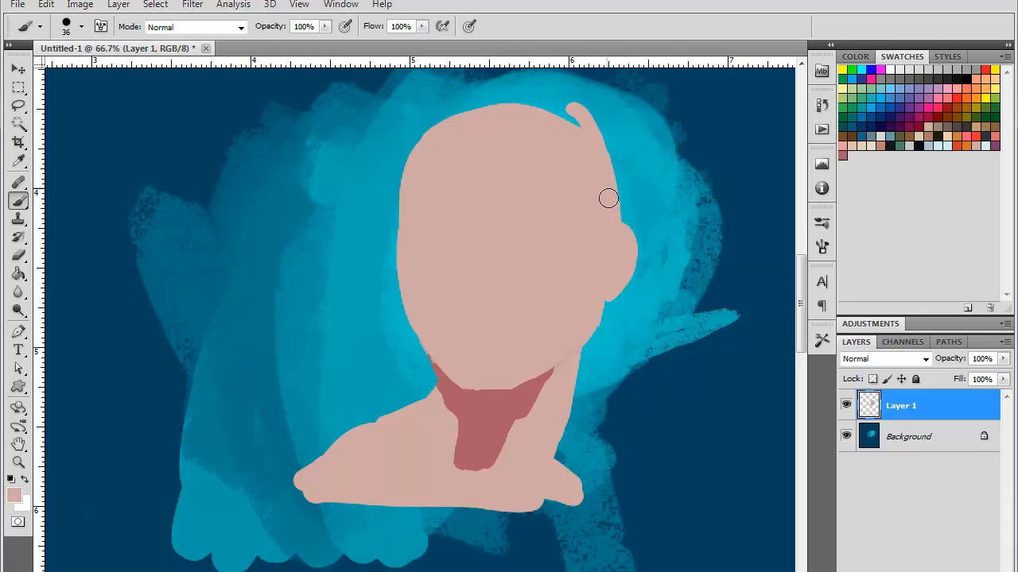
{"action": "mouse_move", "coordinate": [608, 198]}
{"action": "left_mouse_down"}
{"action": "mouse_move", "coordinate": [597, 140]}
{"action": "mouse_move", "coordinate": [552, 100]}
{"action": "mouse_move", "coordinate": [466, 98]}
{"action": "mouse_move", "coordinate": [431, 252]}
{"action": "left_mouse_up"}
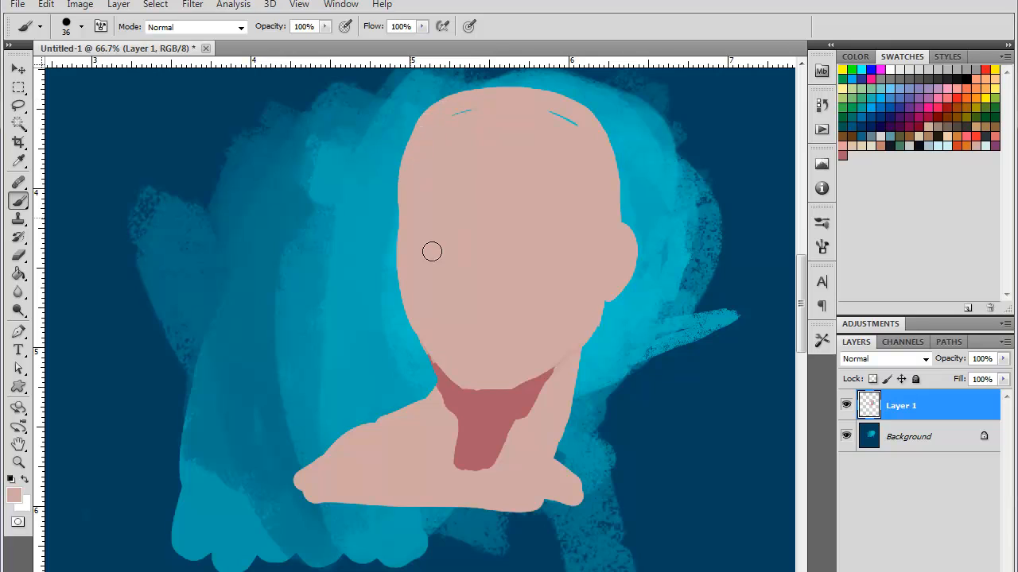
{"action": "mouse_move", "coordinate": [581, 132]}
{"action": "left_mouse_down"}
{"action": "mouse_move", "coordinate": [502, 115]}
{"action": "mouse_move", "coordinate": [445, 132]}
{"action": "left_mouse_up"}
{"action": "left_click", "coordinate": [389, 199], "text": "alt"}
{"action": "left_click_drag", "start_coordinate": [394, 205], "coordinate": [388, 265]}
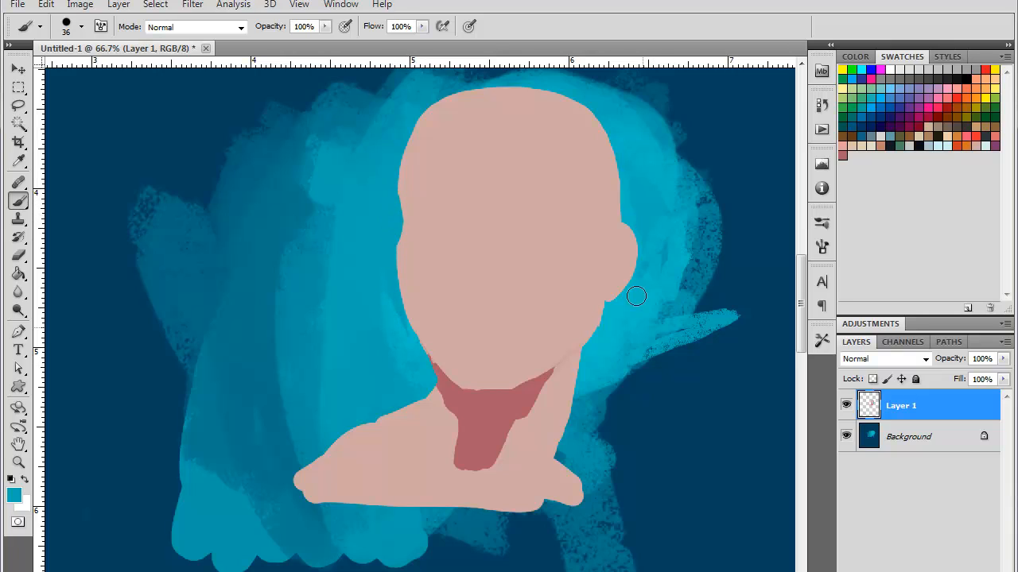
- Shade the left shoulder's upper edge and the far cheek in soft rose using the textured brush at 24 px
{"action": "right_click", "coordinate": [556, 288]}
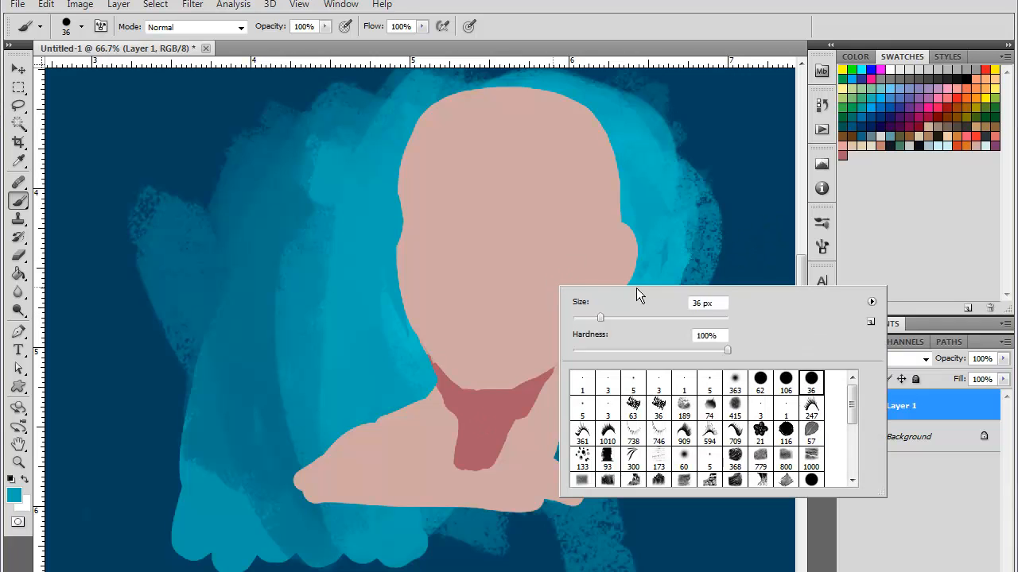
{"action": "left_click", "coordinate": [582, 318]}
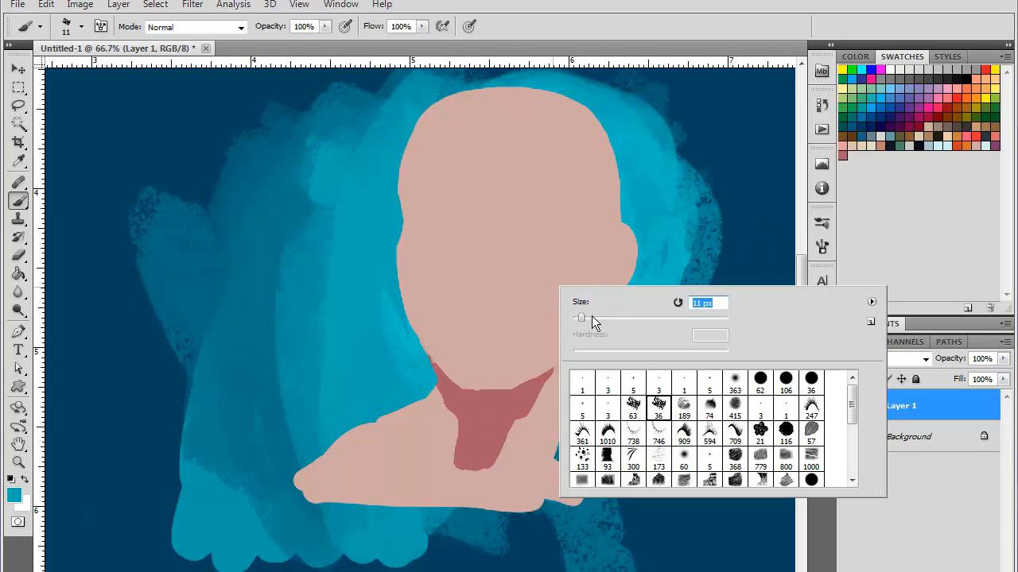
{"action": "type", "text": "24"}
{"action": "left_click", "coordinate": [492, 415], "text": "alt"}
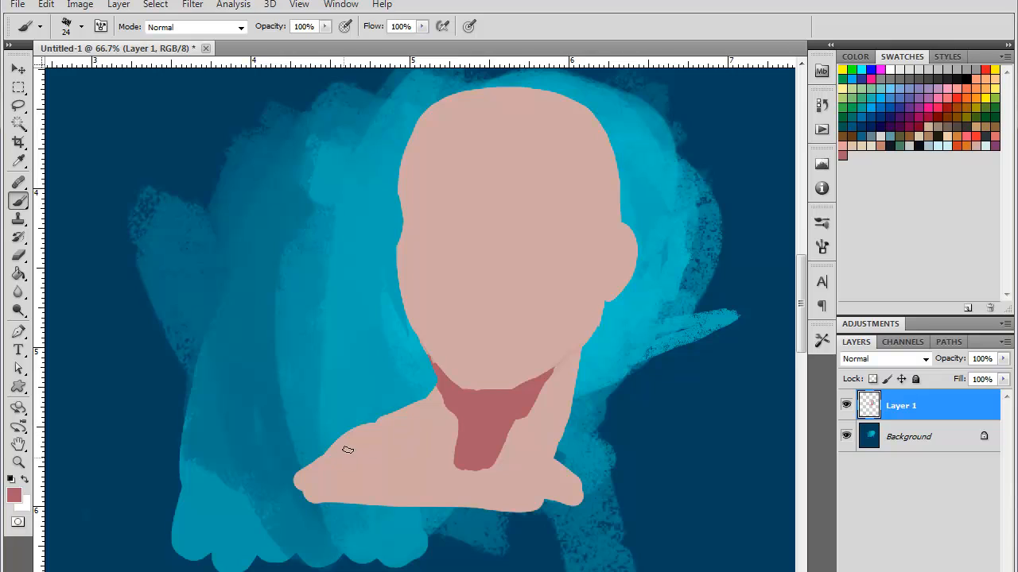
{"action": "left_click_drag", "start_coordinate": [364, 434], "coordinate": [329, 457]}
{"action": "left_click", "coordinate": [363, 433], "text": "alt"}
{"action": "mouse_move", "coordinate": [416, 243]}
{"action": "left_mouse_down"}
{"action": "mouse_move", "coordinate": [411, 311]}
{"action": "mouse_move", "coordinate": [402, 267]}
{"action": "mouse_move", "coordinate": [446, 376]}
{"action": "mouse_move", "coordinate": [411, 302]}
{"action": "mouse_move", "coordinate": [437, 355]}
{"action": "mouse_move", "coordinate": [413, 261]}
{"action": "left_mouse_up"}
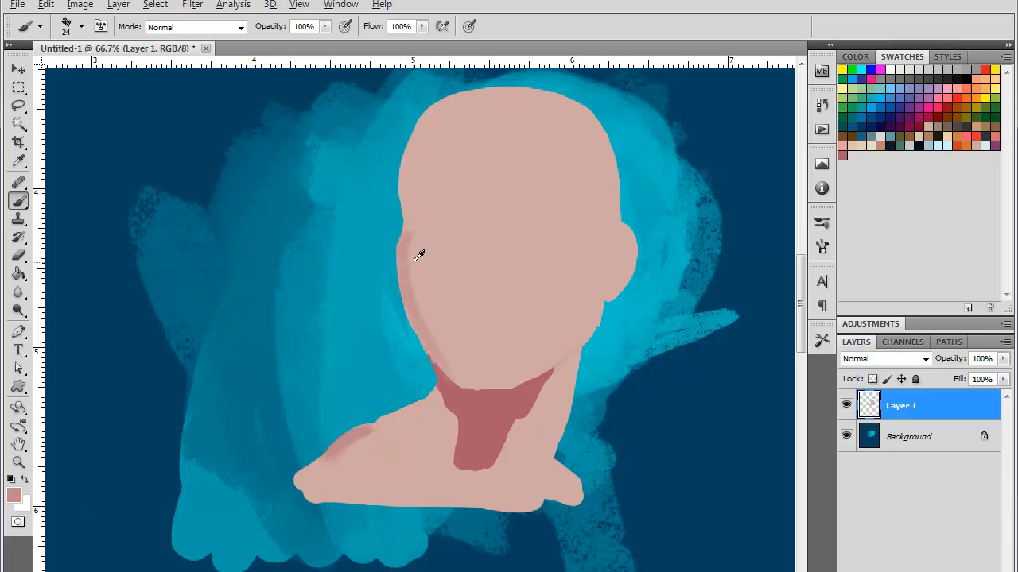
- Compare the skin tone with the neck shadow colour by sampling both in the foreground Color Picker
{"action": "left_click", "coordinate": [414, 259], "text": "alt"}
{"action": "left_click", "coordinate": [504, 402], "text": "alt"}
{"action": "key", "text": "i"}
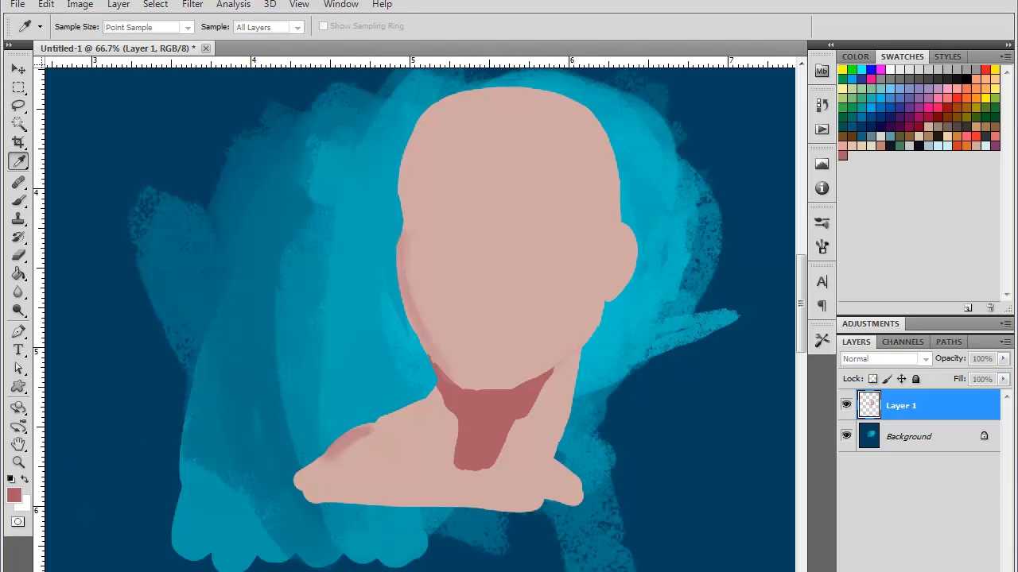
{"action": "left_click_drag", "start_coordinate": [1017, 219], "coordinate": [455, 144]}
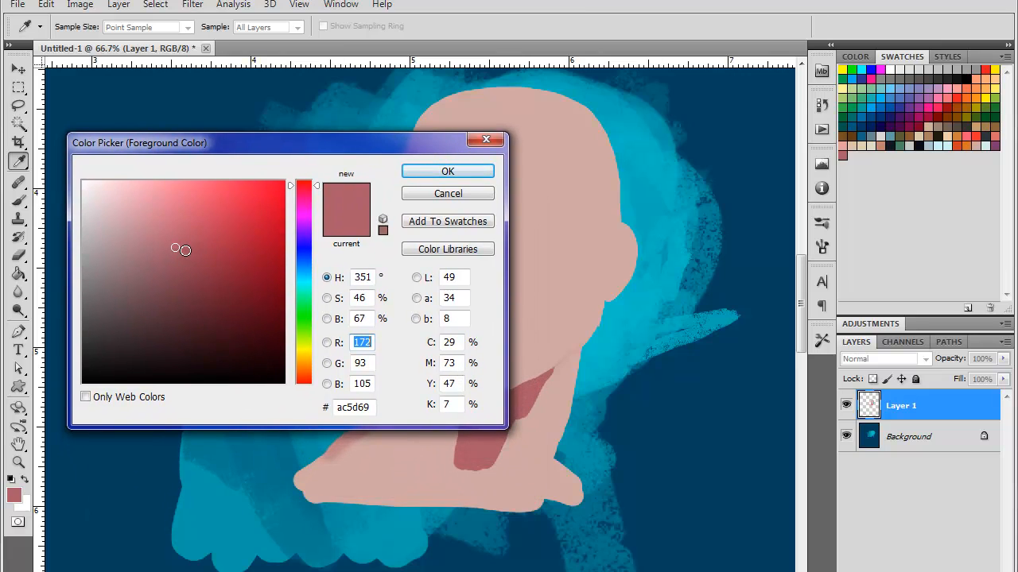
{"action": "left_click", "coordinate": [560, 237], "text": "alt"}
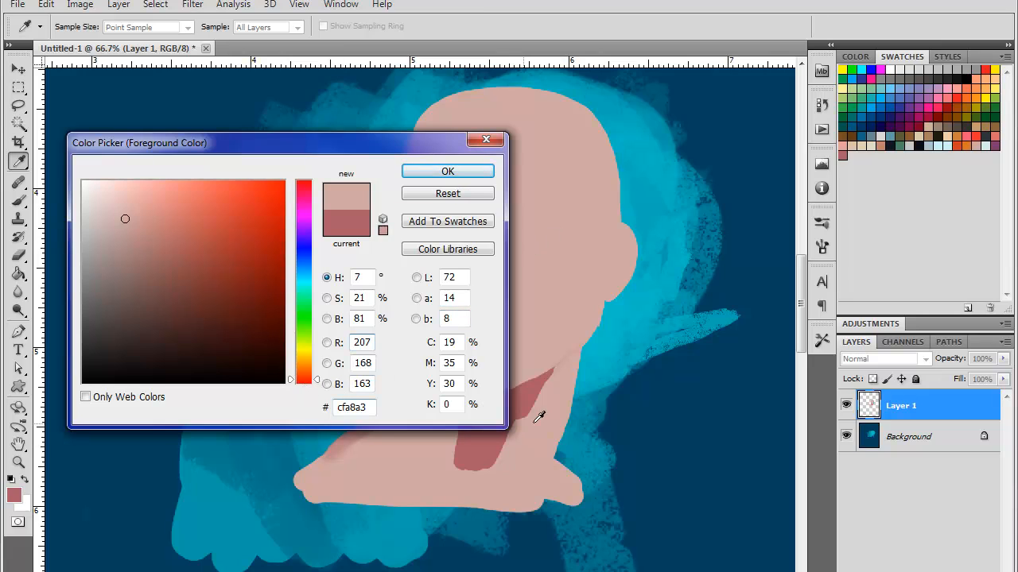
{"action": "left_click", "coordinate": [530, 393], "text": "alt"}
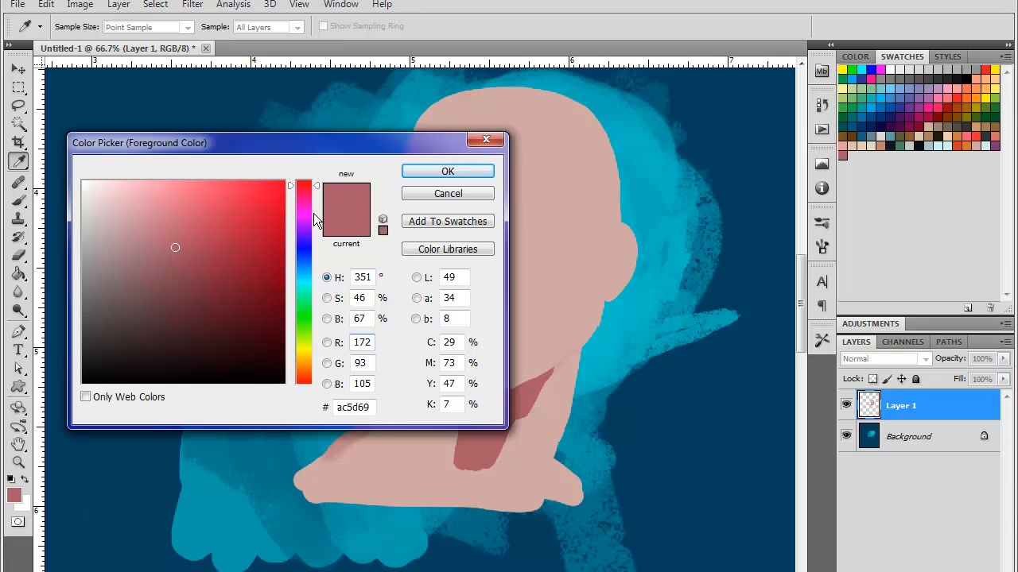
{"action": "left_click_drag", "start_coordinate": [362, 140], "coordinate": [378, 163]}
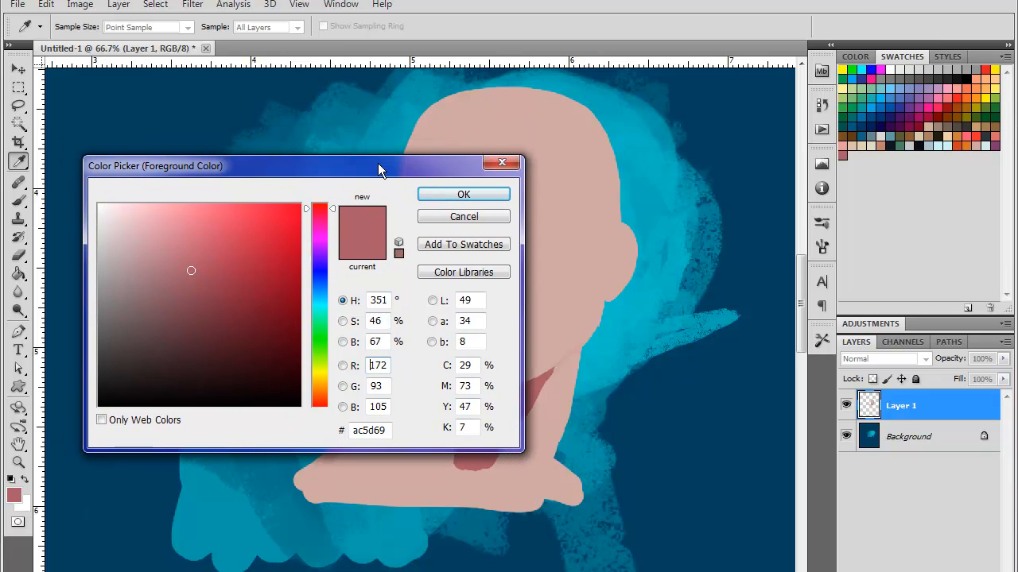
{"action": "left_click", "coordinate": [502, 163]}
{"action": "key", "text": "b"}
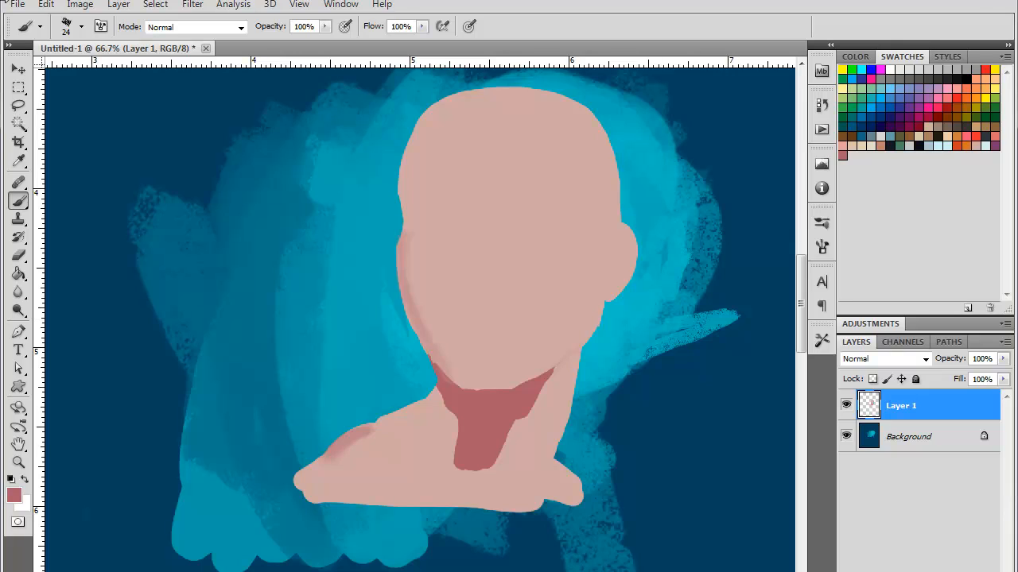
- Shade the left contour of the face in soft rose from the forehead and temple down along the cheek
{"action": "mouse_move", "coordinate": [406, 233]}
{"action": "left_mouse_down"}
{"action": "mouse_move", "coordinate": [403, 191]}
{"action": "mouse_move", "coordinate": [405, 199]}
{"action": "mouse_move", "coordinate": [414, 138]}
{"action": "mouse_move", "coordinate": [430, 114]}
{"action": "left_mouse_up"}
{"action": "left_click_drag", "start_coordinate": [407, 177], "coordinate": [417, 133]}
{"action": "left_click_drag", "start_coordinate": [405, 236], "coordinate": [415, 312]}
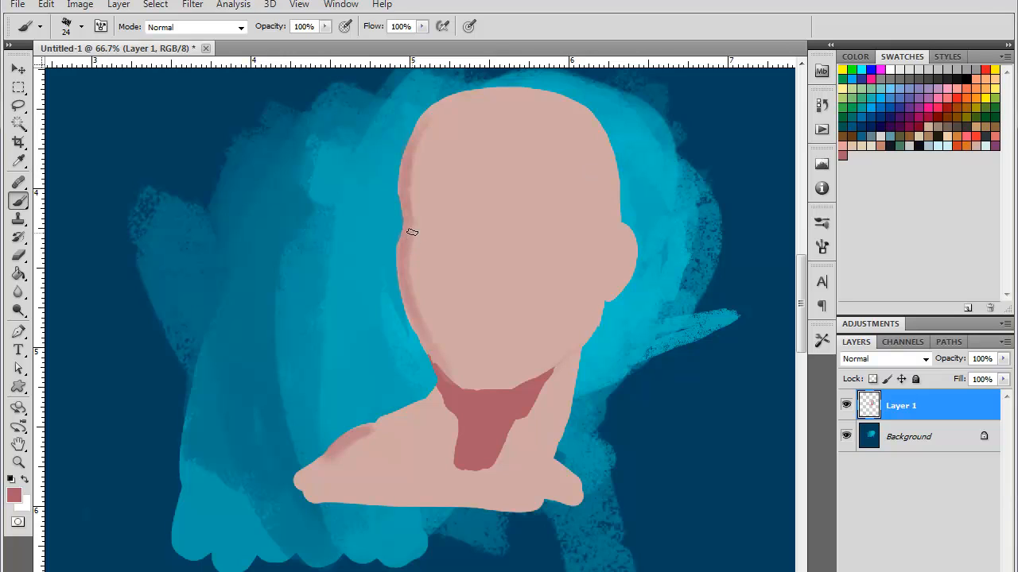
{"action": "left_click_drag", "start_coordinate": [409, 243], "coordinate": [423, 312]}
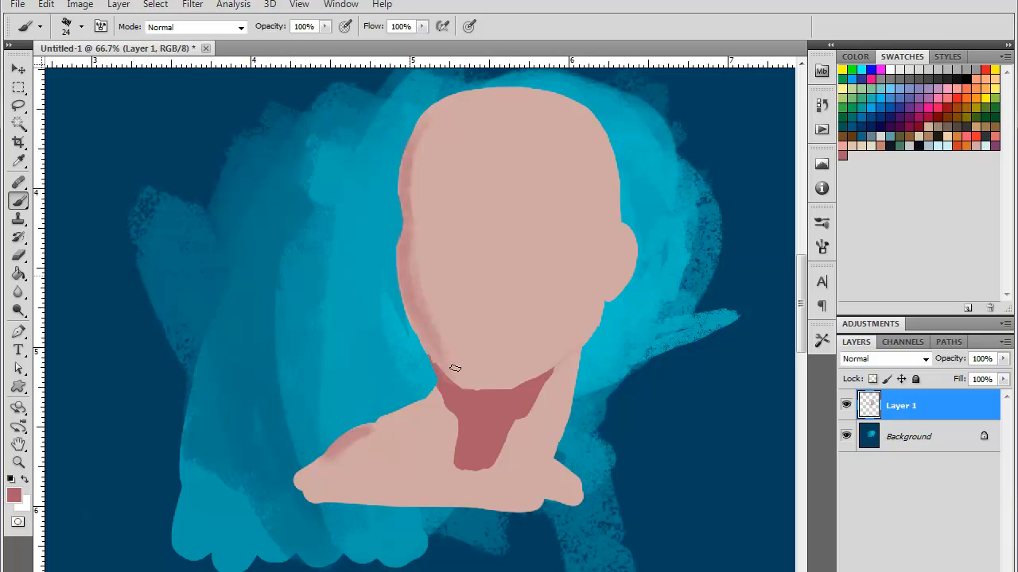
- Soften the inner edge of the temple and cheek shadow with the sampled skin tone, undoing the stray stroke over the background
{"action": "left_click", "coordinate": [421, 263], "text": "alt"}
{"action": "left_click_drag", "start_coordinate": [421, 263], "coordinate": [427, 314]}
{"action": "left_click_drag", "start_coordinate": [409, 175], "coordinate": [414, 237]}
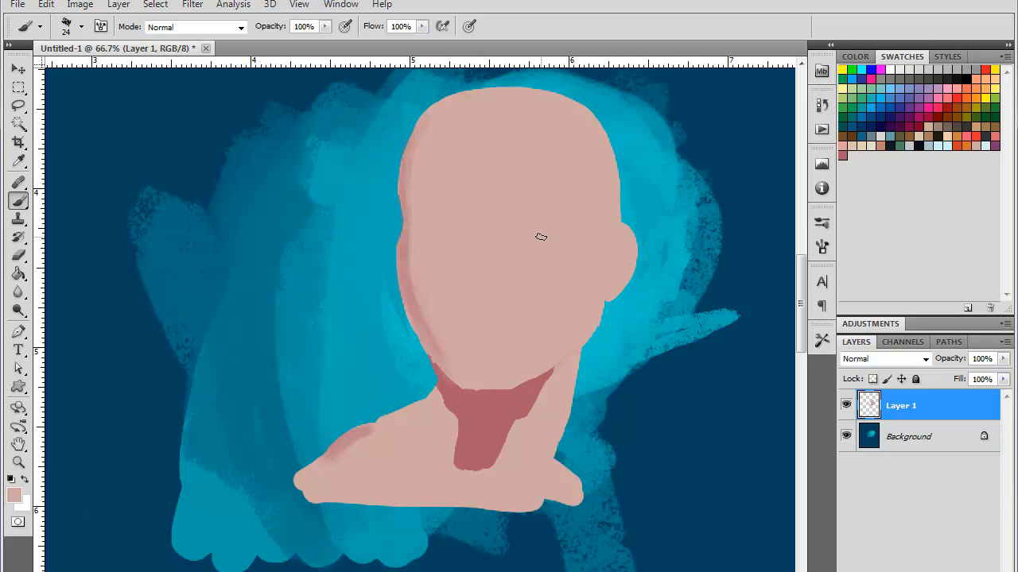
{"action": "left_click_drag", "start_coordinate": [364, 230], "coordinate": [410, 287]}
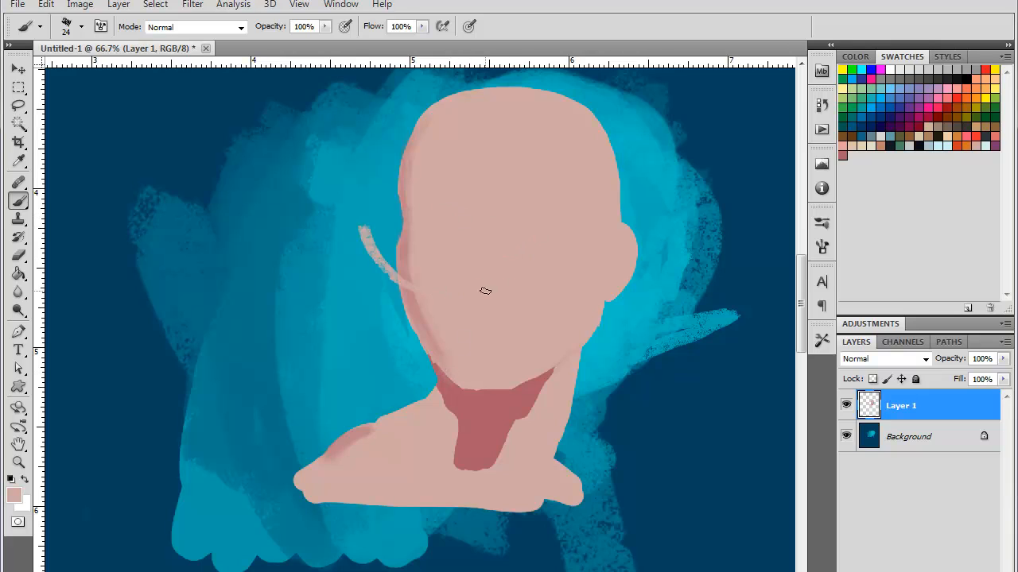
{"action": "key", "text": "ctrl+z"}
- Block in the left eye socket as a soft oval using the rose sampled from the cheek shadow
{"action": "left_click", "coordinate": [400, 264], "text": "alt"}
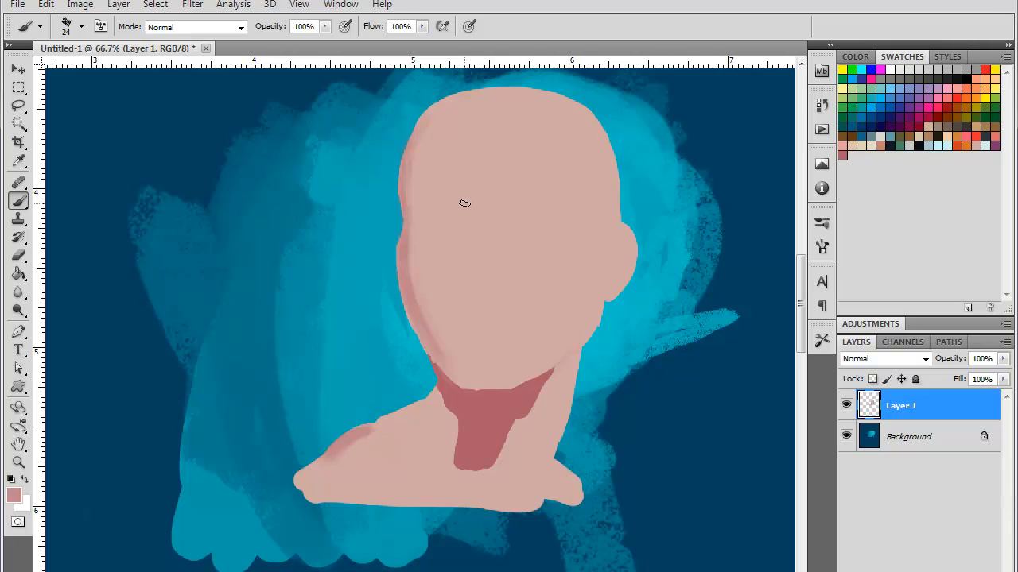
{"action": "mouse_move", "coordinate": [466, 204]}
{"action": "left_mouse_down"}
{"action": "mouse_move", "coordinate": [423, 201]}
{"action": "mouse_move", "coordinate": [453, 196]}
{"action": "mouse_move", "coordinate": [410, 209]}
{"action": "left_mouse_up"}
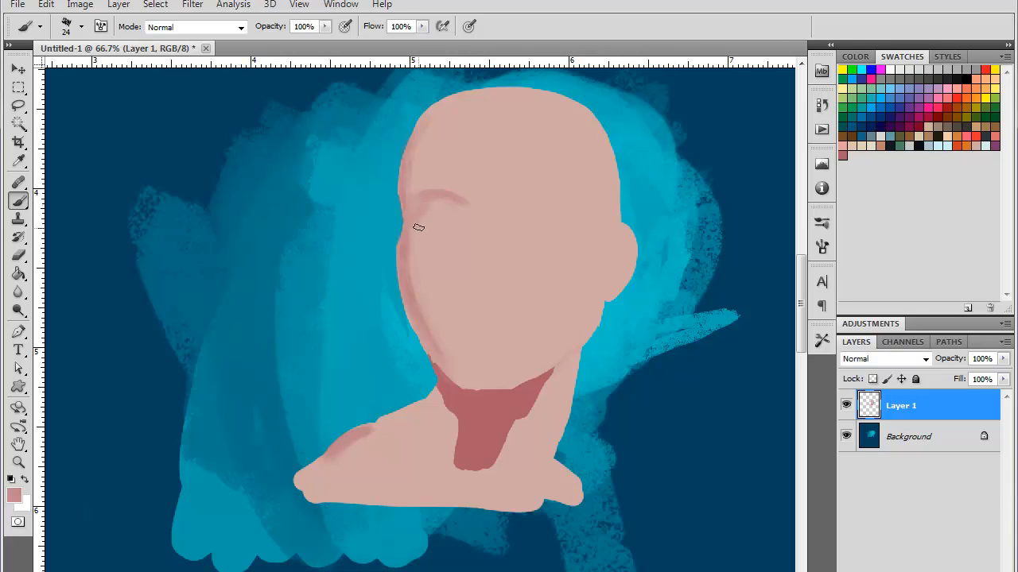
{"action": "mouse_move", "coordinate": [419, 228]}
{"action": "left_mouse_down"}
{"action": "mouse_move", "coordinate": [462, 228]}
{"action": "mouse_move", "coordinate": [447, 234]}
{"action": "mouse_move", "coordinate": [469, 218]}
{"action": "mouse_move", "coordinate": [464, 208]}
{"action": "mouse_move", "coordinate": [471, 215]}
{"action": "mouse_move", "coordinate": [461, 228]}
{"action": "mouse_move", "coordinate": [443, 206]}
{"action": "mouse_move", "coordinate": [420, 215]}
{"action": "mouse_move", "coordinate": [435, 218]}
{"action": "mouse_move", "coordinate": [453, 201]}
{"action": "mouse_move", "coordinate": [448, 226]}
{"action": "mouse_move", "coordinate": [466, 221]}
{"action": "mouse_move", "coordinate": [453, 205]}
{"action": "mouse_move", "coordinate": [428, 212]}
{"action": "mouse_move", "coordinate": [465, 221]}
{"action": "left_mouse_up"}
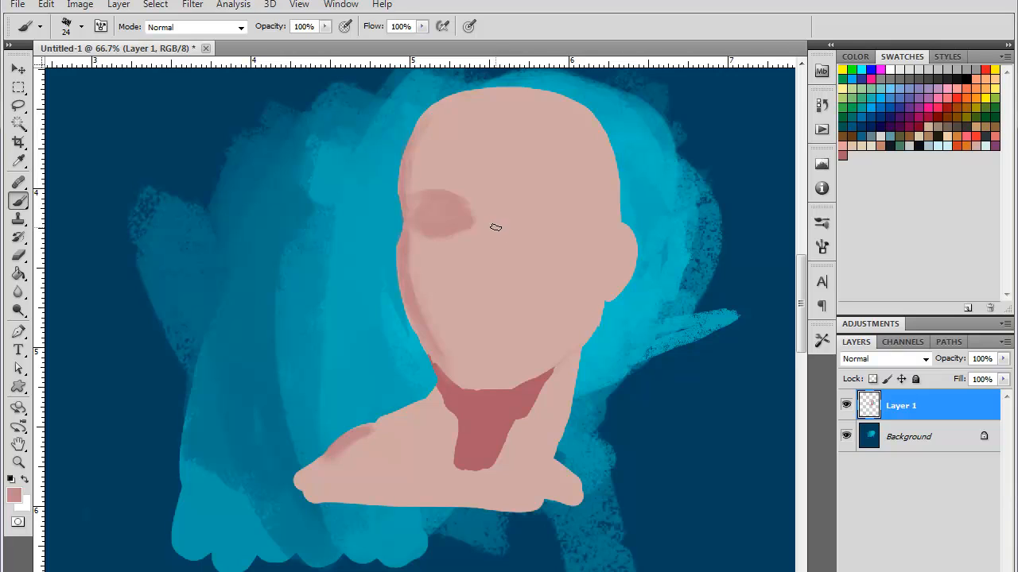
- Block in the right eye socket and the sides of the nose bridge with sampled rose, widening the temple shadow
{"action": "mouse_move", "coordinate": [496, 227]}
{"action": "left_mouse_down"}
{"action": "mouse_move", "coordinate": [508, 197]}
{"action": "mouse_move", "coordinate": [568, 196]}
{"action": "left_mouse_up"}
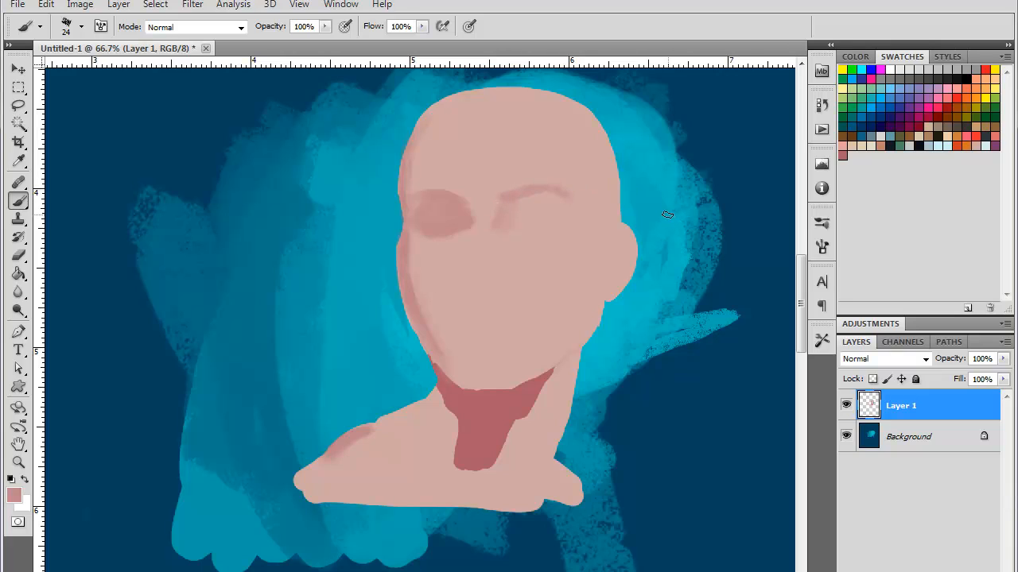
{"action": "left_click", "coordinate": [575, 183], "text": "alt"}
{"action": "left_click_drag", "start_coordinate": [570, 188], "coordinate": [567, 189]}
{"action": "left_click", "coordinate": [443, 213], "text": "alt"}
{"action": "left_click_drag", "start_coordinate": [501, 212], "coordinate": [499, 239]}
{"action": "mouse_move", "coordinate": [510, 229]}
{"action": "left_mouse_down"}
{"action": "mouse_move", "coordinate": [550, 226]}
{"action": "mouse_move", "coordinate": [516, 228]}
{"action": "mouse_move", "coordinate": [561, 226]}
{"action": "mouse_move", "coordinate": [557, 194]}
{"action": "mouse_move", "coordinate": [523, 223]}
{"action": "mouse_move", "coordinate": [535, 200]}
{"action": "mouse_move", "coordinate": [512, 213]}
{"action": "mouse_move", "coordinate": [543, 201]}
{"action": "mouse_move", "coordinate": [523, 224]}
{"action": "left_mouse_up"}
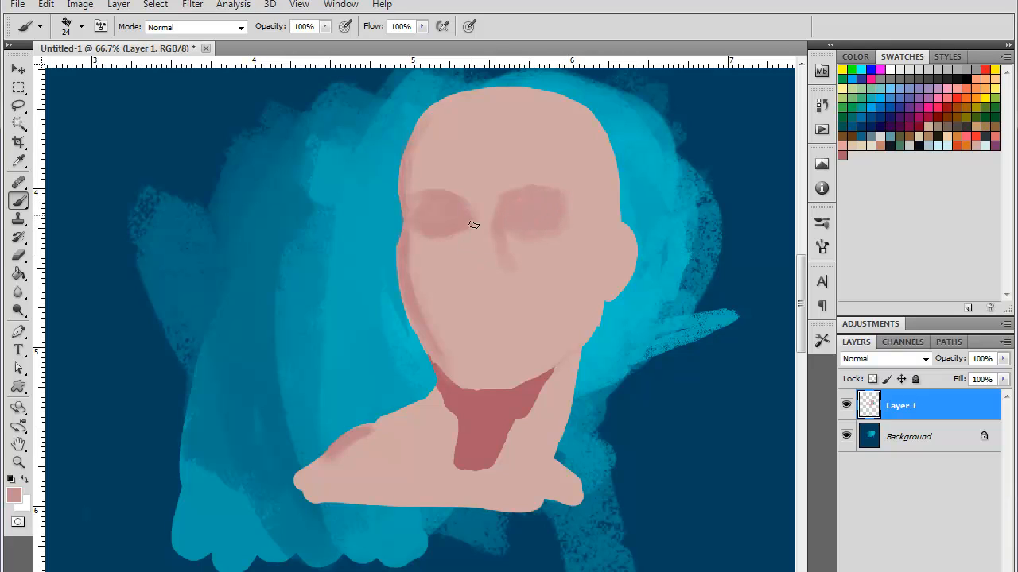
{"action": "mouse_move", "coordinate": [467, 208]}
{"action": "left_mouse_down"}
{"action": "mouse_move", "coordinate": [470, 255]}
{"action": "mouse_move", "coordinate": [471, 213]}
{"action": "left_mouse_up"}
{"action": "mouse_move", "coordinate": [426, 149]}
{"action": "left_mouse_down"}
{"action": "mouse_move", "coordinate": [412, 186]}
{"action": "mouse_move", "coordinate": [409, 174]}
{"action": "mouse_move", "coordinate": [411, 238]}
{"action": "left_mouse_up"}
- Merge the painted layer down into the background and add a new empty layer
{"action": "key", "text": "ctrl+e"}
{"action": "key", "text": "ctrl+shift+alt+n"}
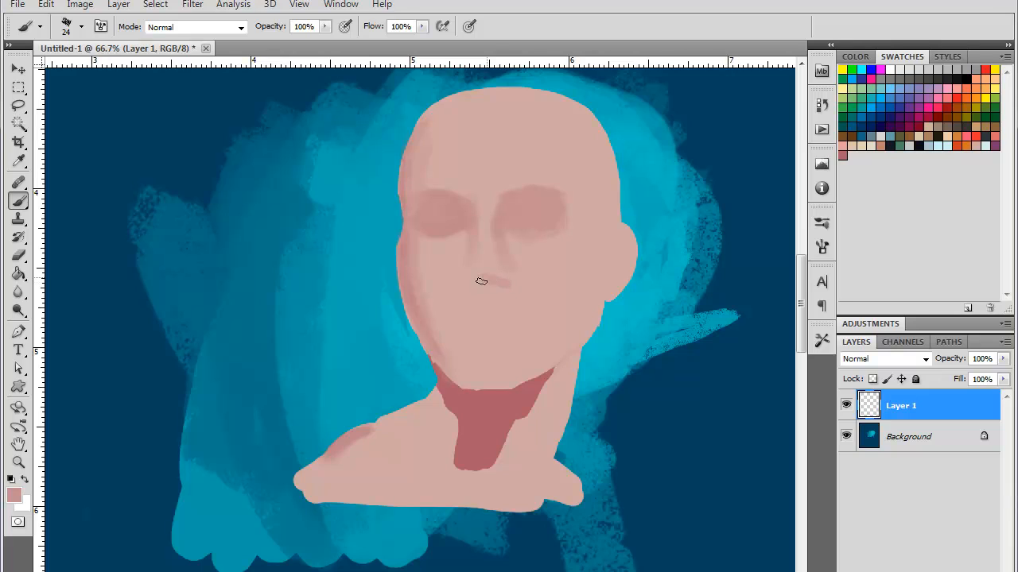
- Paint the shadow under the nose and the upper and lower lips in soft rose
{"action": "mouse_move", "coordinate": [491, 284]}
{"action": "left_mouse_down"}
{"action": "mouse_move", "coordinate": [470, 282]}
{"action": "mouse_move", "coordinate": [498, 282]}
{"action": "left_mouse_up"}
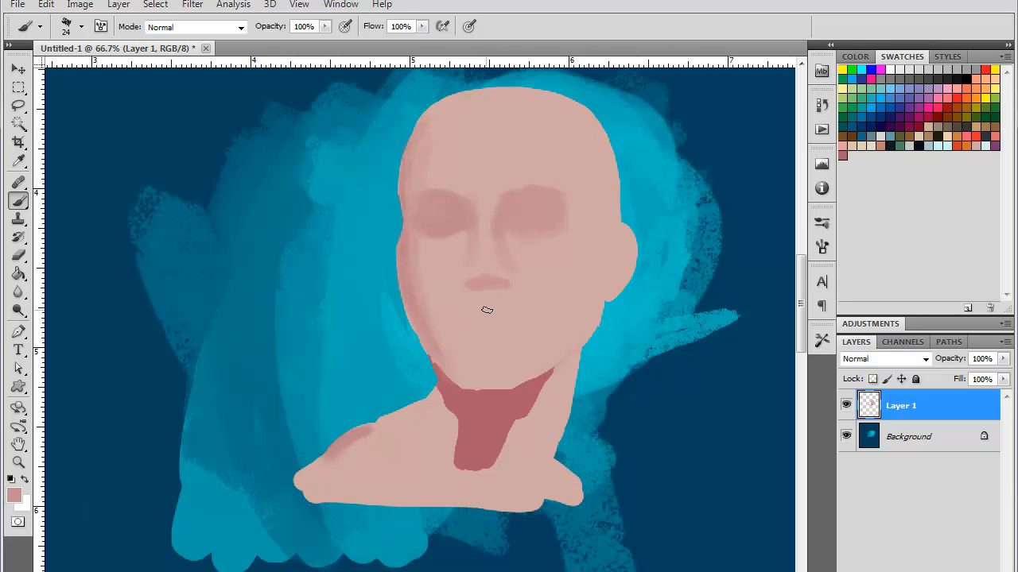
{"action": "mouse_move", "coordinate": [477, 308]}
{"action": "left_mouse_down"}
{"action": "mouse_move", "coordinate": [517, 324]}
{"action": "mouse_move", "coordinate": [489, 311]}
{"action": "mouse_move", "coordinate": [502, 307]}
{"action": "mouse_move", "coordinate": [522, 329]}
{"action": "mouse_move", "coordinate": [501, 313]}
{"action": "mouse_move", "coordinate": [475, 314]}
{"action": "mouse_move", "coordinate": [459, 324]}
{"action": "mouse_move", "coordinate": [505, 313]}
{"action": "mouse_move", "coordinate": [456, 354]}
{"action": "mouse_move", "coordinate": [475, 342]}
{"action": "mouse_move", "coordinate": [465, 327]}
{"action": "mouse_move", "coordinate": [519, 331]}
{"action": "left_mouse_up"}
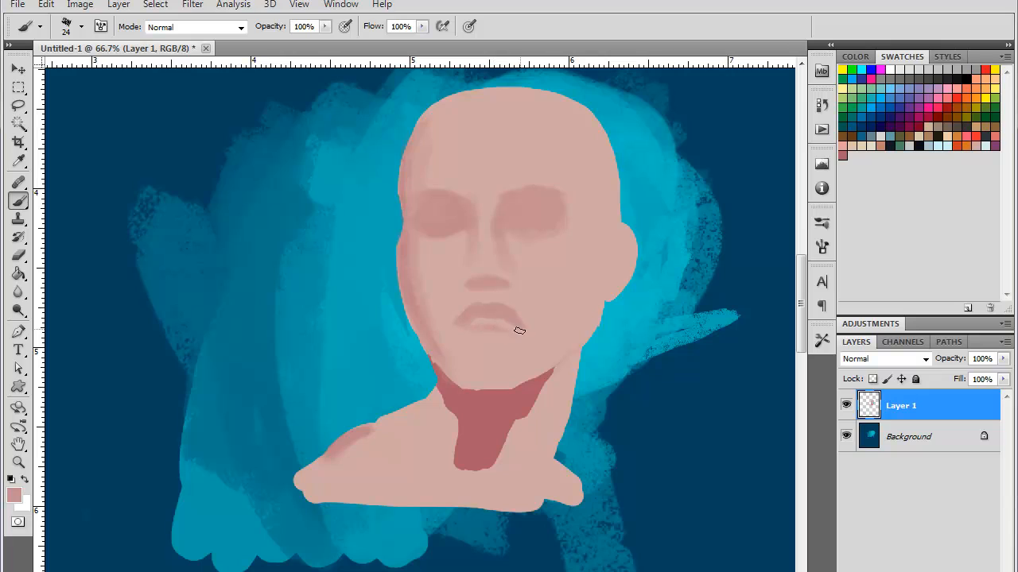
{"action": "key", "text": "ctrl+z"}
{"action": "mouse_move", "coordinate": [515, 334]}
{"action": "left_mouse_down"}
{"action": "mouse_move", "coordinate": [493, 345]}
{"action": "mouse_move", "coordinate": [464, 337]}
{"action": "left_mouse_up"}
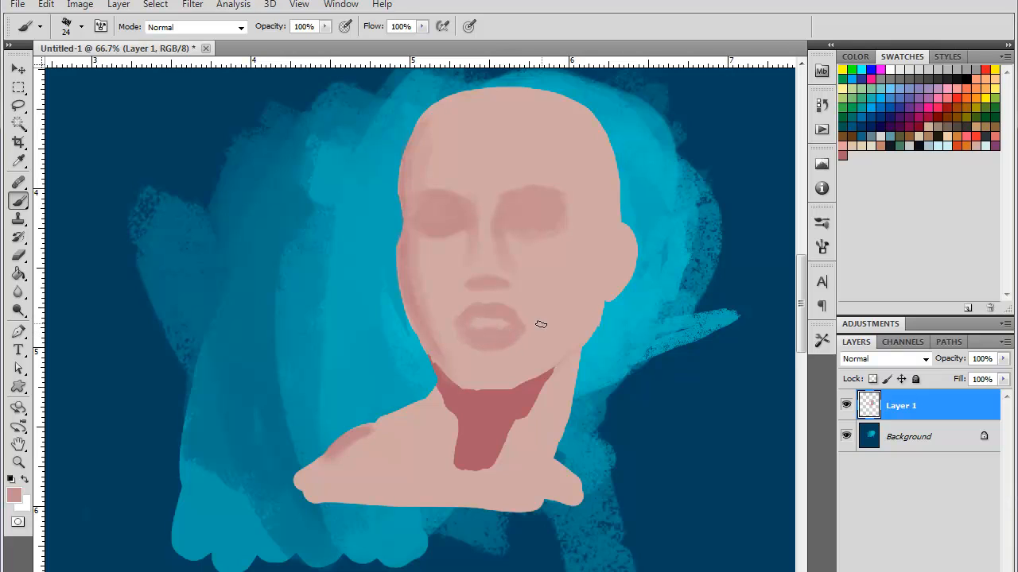
- Using a pale blue swatch, paint the teeth between the lips and a highlight along the right edge of the neck
{"action": "left_click", "coordinate": [507, 316], "text": "alt"}
{"action": "left_click", "coordinate": [988, 136]}
{"action": "mouse_move", "coordinate": [488, 320]}
{"action": "left_mouse_down"}
{"action": "mouse_move", "coordinate": [534, 347]}
{"action": "mouse_move", "coordinate": [487, 321]}
{"action": "mouse_move", "coordinate": [522, 337]}
{"action": "mouse_move", "coordinate": [498, 324]}
{"action": "left_mouse_up"}
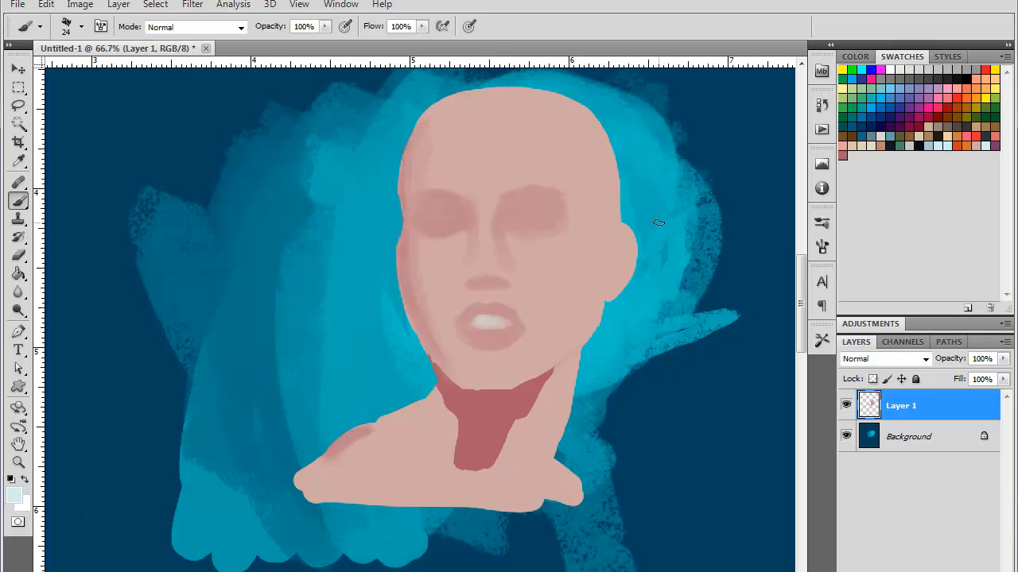
{"action": "left_click_drag", "start_coordinate": [572, 358], "coordinate": [548, 445]}
{"action": "left_click_drag", "start_coordinate": [559, 375], "coordinate": [547, 433]}
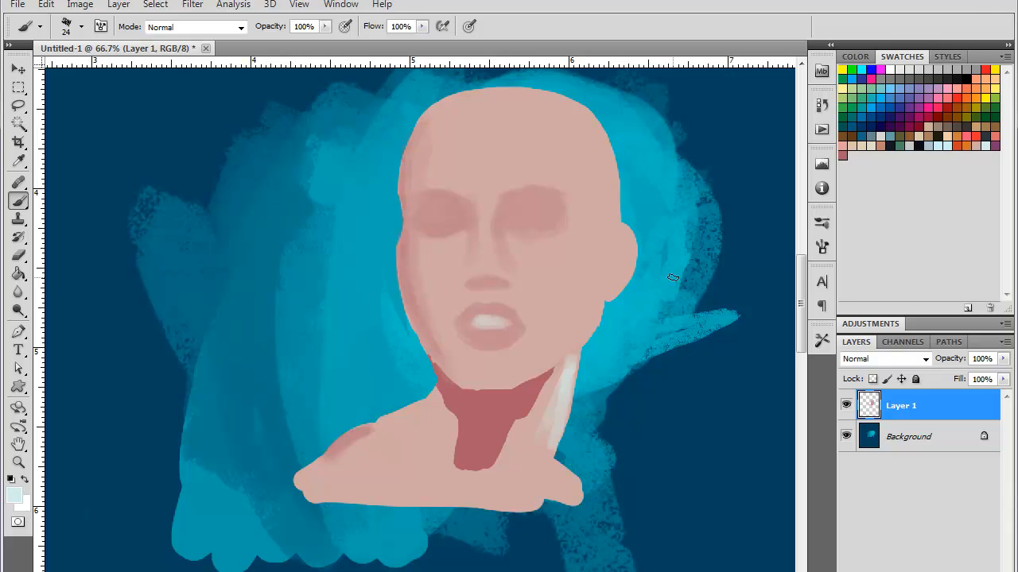
- Select the mouth with the Lasso, scale it proportionally to 112.09% and deselect it
{"action": "left_click", "coordinate": [25, 99]}
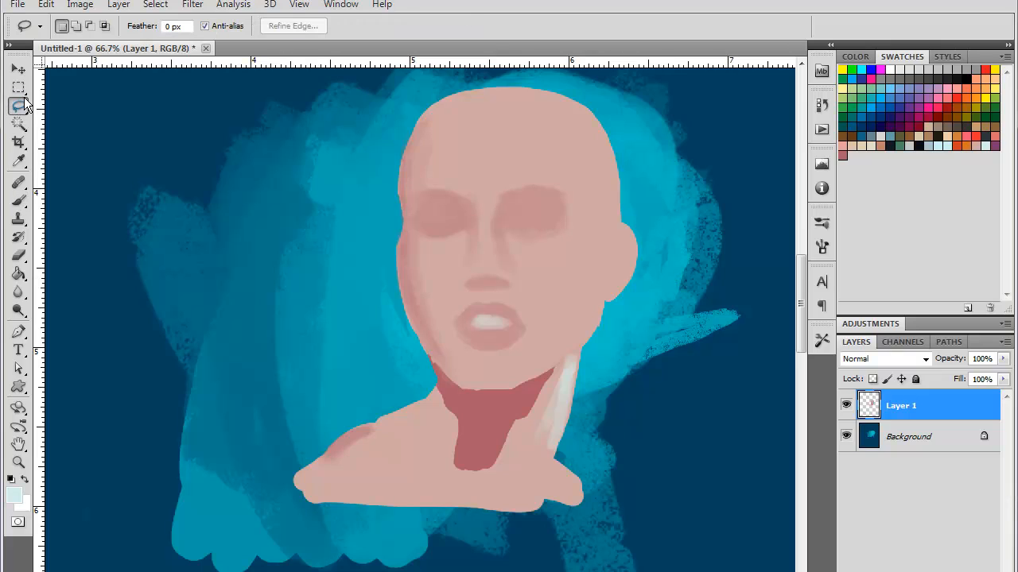
{"action": "mouse_move", "coordinate": [536, 311]}
{"action": "left_mouse_down"}
{"action": "mouse_move", "coordinate": [460, 300]}
{"action": "mouse_move", "coordinate": [443, 320]}
{"action": "mouse_move", "coordinate": [468, 348]}
{"action": "mouse_move", "coordinate": [508, 358]}
{"action": "mouse_move", "coordinate": [532, 344]}
{"action": "mouse_move", "coordinate": [550, 288]}
{"action": "left_mouse_up"}
{"action": "key", "text": "v"}
{"action": "left_click_drag", "start_coordinate": [524, 331], "coordinate": [518, 337]}
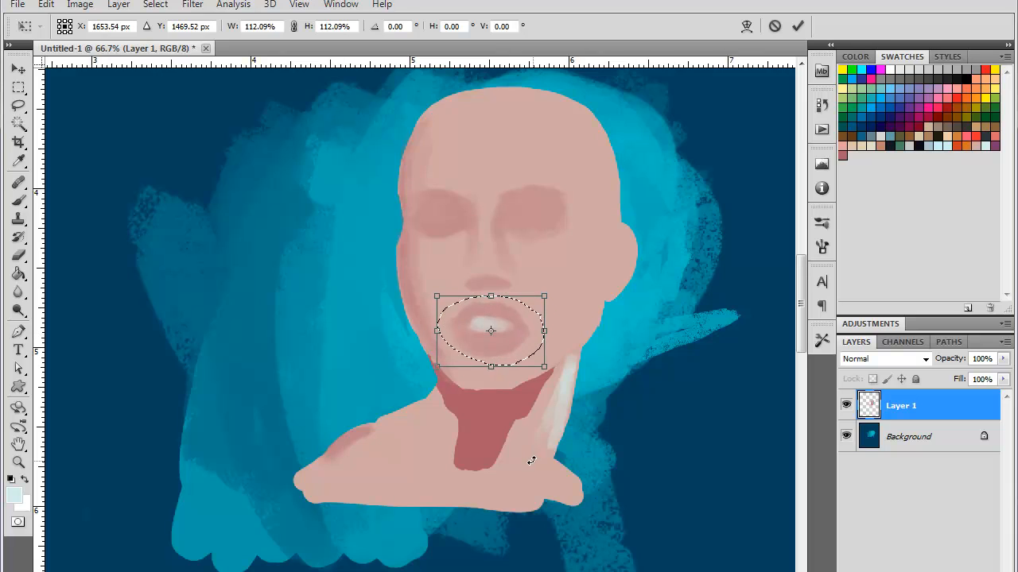
{"action": "left_click", "coordinate": [789, 34]}
{"action": "key", "text": "l"}
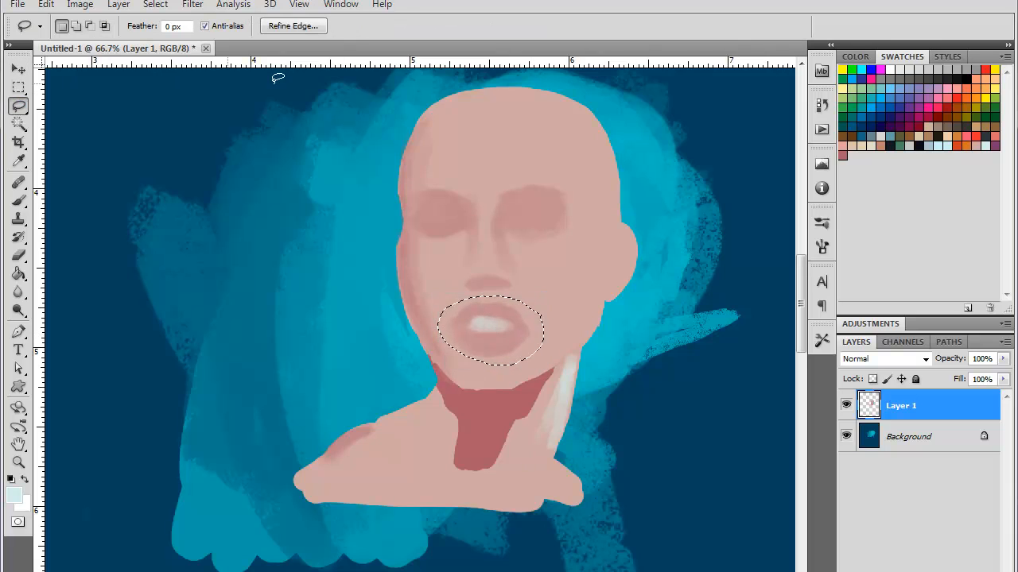
{"action": "key", "text": "ctrl+d"}
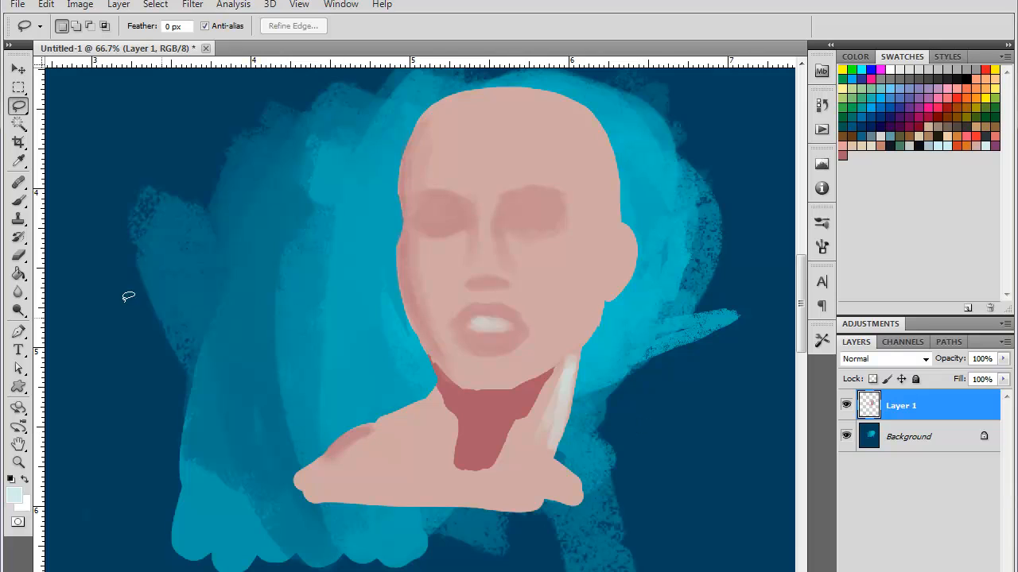
- Switch back to the Brush and touch up the ear's outer edge with the sampled skin tone
{"action": "left_click", "coordinate": [18, 201]}
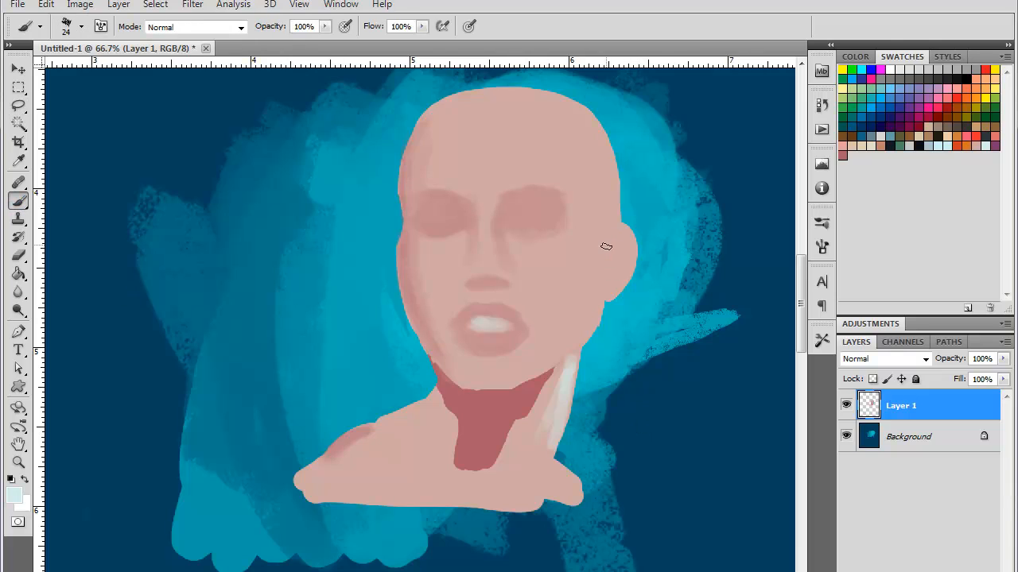
{"action": "left_click", "coordinate": [625, 232], "text": "alt"}
{"action": "left_click_drag", "start_coordinate": [627, 228], "coordinate": [634, 277]}
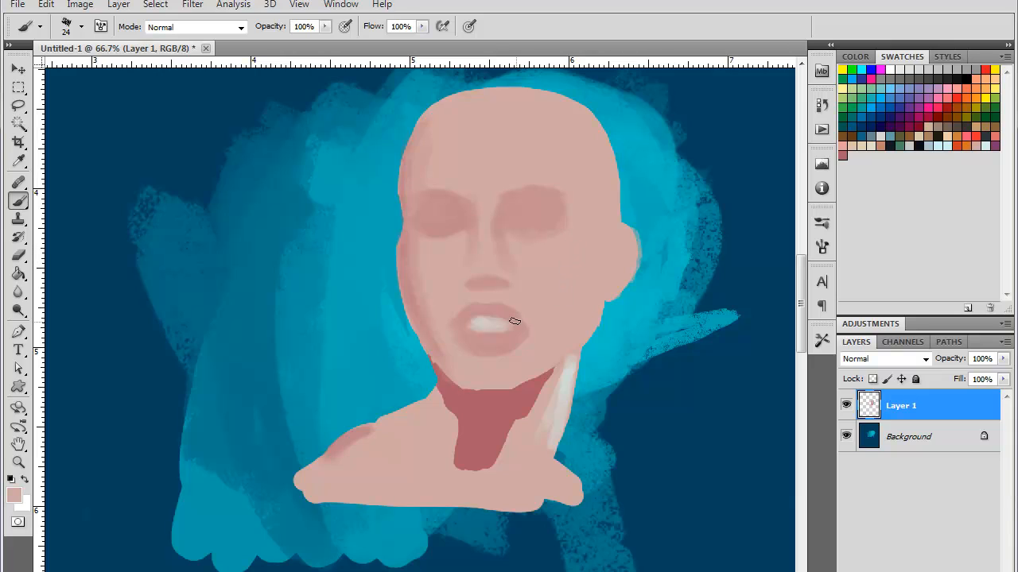
- Shade the hollow below the right cheekbone with sampled rose, slanting down toward the mouth
{"action": "left_click", "coordinate": [525, 297], "text": "alt"}
{"action": "left_click_drag", "start_coordinate": [573, 254], "coordinate": [565, 297]}
{"action": "mouse_move", "coordinate": [574, 255]}
{"action": "left_mouse_down"}
{"action": "mouse_move", "coordinate": [566, 295]}
{"action": "mouse_move", "coordinate": [552, 299]}
{"action": "mouse_move", "coordinate": [566, 295]}
{"action": "mouse_move", "coordinate": [554, 318]}
{"action": "left_mouse_up"}
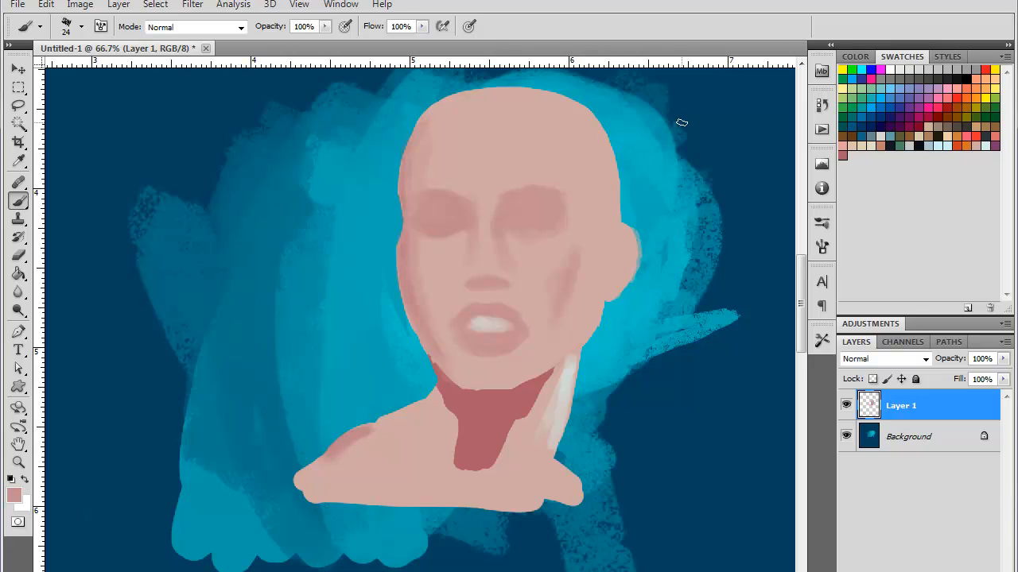
- Narrow the right side of the head with sampled background blue and repaint the ear closer to the face in skin tone
{"action": "left_click", "coordinate": [641, 161], "text": "alt"}
{"action": "left_click_drag", "start_coordinate": [614, 131], "coordinate": [610, 293]}
{"action": "left_click_drag", "start_coordinate": [613, 211], "coordinate": [603, 326]}
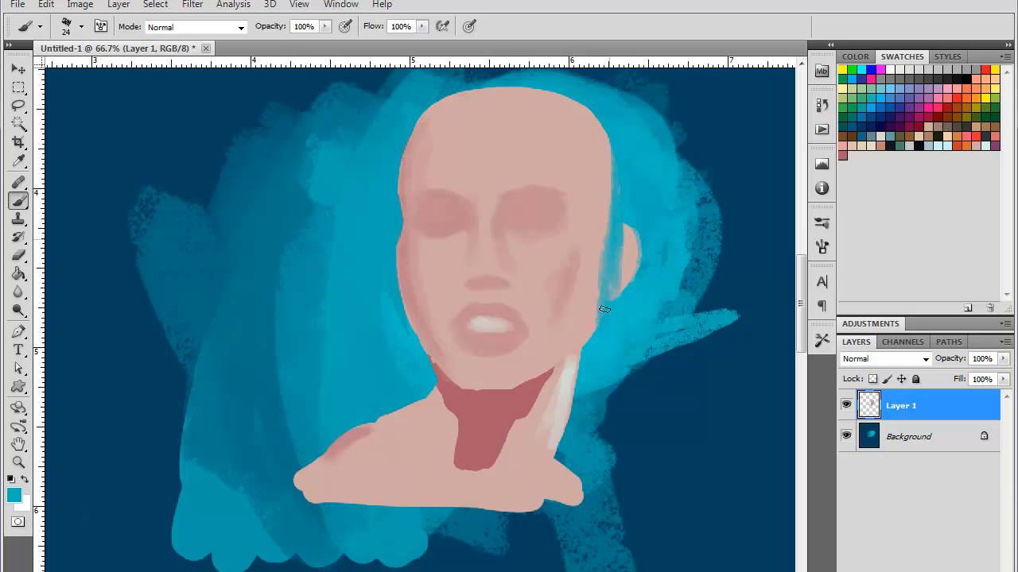
{"action": "mouse_move", "coordinate": [603, 286]}
{"action": "left_mouse_down"}
{"action": "mouse_move", "coordinate": [613, 162]}
{"action": "mouse_move", "coordinate": [593, 106]}
{"action": "mouse_move", "coordinate": [616, 188]}
{"action": "mouse_move", "coordinate": [597, 103]}
{"action": "mouse_move", "coordinate": [604, 305]}
{"action": "left_mouse_up"}
{"action": "left_click_drag", "start_coordinate": [625, 205], "coordinate": [622, 277]}
{"action": "left_click", "coordinate": [594, 226], "text": "alt"}
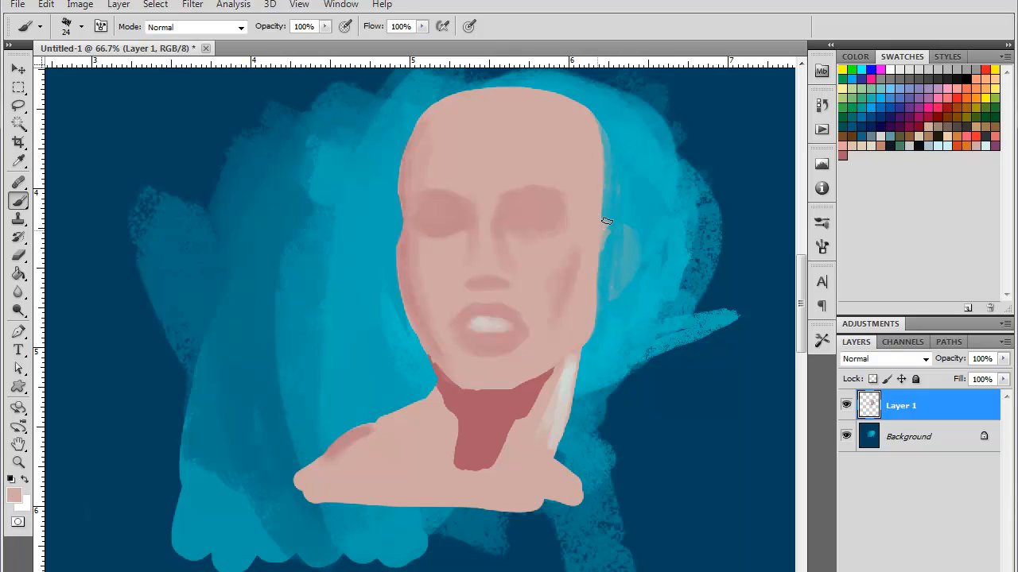
{"action": "mouse_move", "coordinate": [606, 223]}
{"action": "left_mouse_down"}
{"action": "mouse_move", "coordinate": [624, 243]}
{"action": "mouse_move", "coordinate": [611, 276]}
{"action": "mouse_move", "coordinate": [600, 276]}
{"action": "mouse_move", "coordinate": [626, 254]}
{"action": "mouse_move", "coordinate": [613, 219]}
{"action": "mouse_move", "coordinate": [597, 265]}
{"action": "mouse_move", "coordinate": [628, 209]}
{"action": "mouse_move", "coordinate": [603, 242]}
{"action": "mouse_move", "coordinate": [614, 224]}
{"action": "mouse_move", "coordinate": [605, 267]}
{"action": "left_mouse_up"}
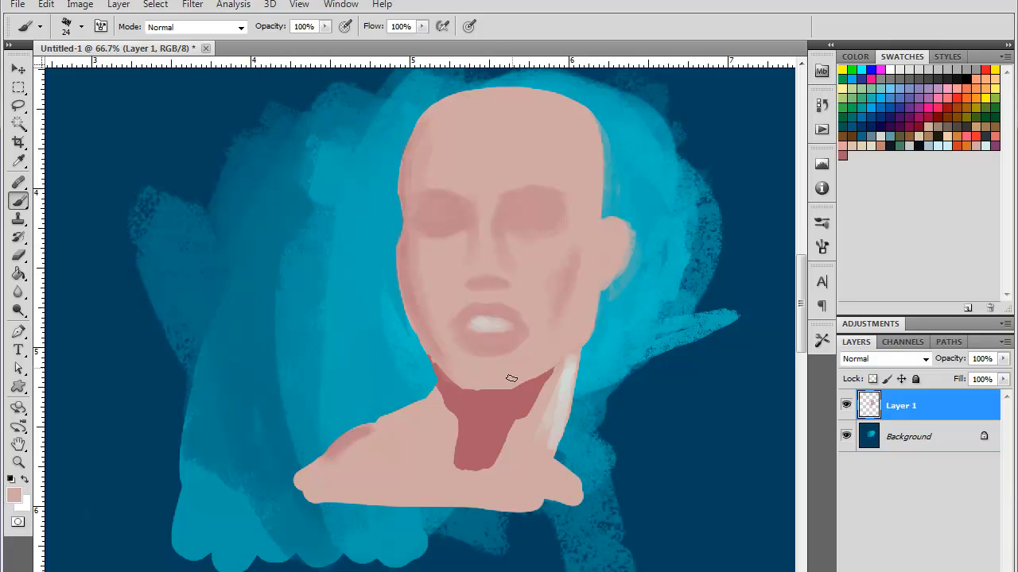
- Paint a broad pale blue highlight along the right jaw from in front of the ear down to the chin
{"action": "left_click", "coordinate": [570, 368], "text": "alt"}
{"action": "left_click_drag", "start_coordinate": [595, 298], "coordinate": [583, 332]}
{"action": "mouse_move", "coordinate": [591, 275]}
{"action": "left_mouse_down"}
{"action": "mouse_move", "coordinate": [552, 357]}
{"action": "mouse_move", "coordinate": [585, 272]}
{"action": "mouse_move", "coordinate": [586, 332]}
{"action": "mouse_move", "coordinate": [557, 356]}
{"action": "mouse_move", "coordinate": [569, 350]}
{"action": "mouse_move", "coordinate": [572, 317]}
{"action": "mouse_move", "coordinate": [566, 383]}
{"action": "left_mouse_up"}
{"action": "left_click", "coordinate": [993, 143]}
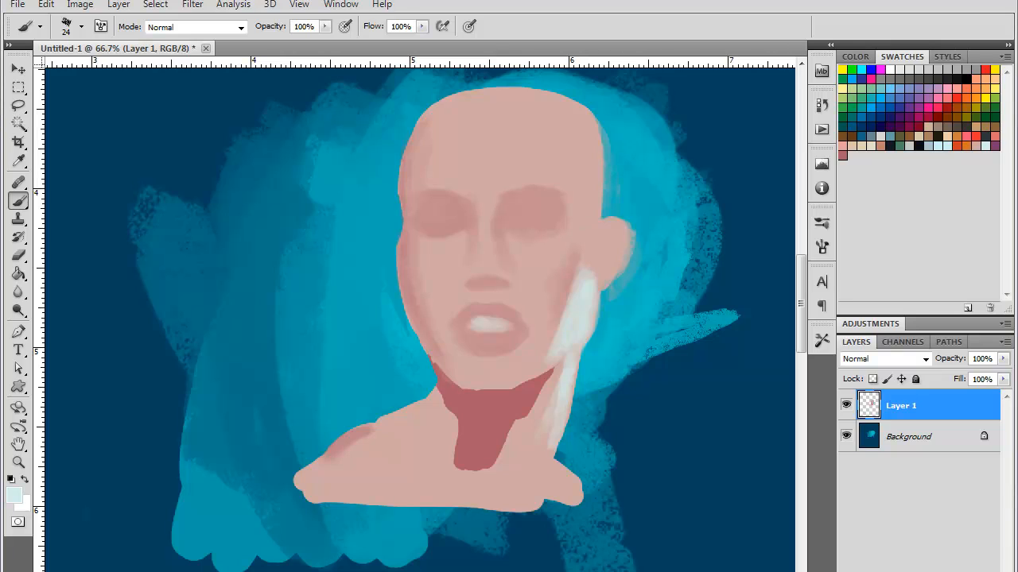
{"action": "left_click_drag", "start_coordinate": [580, 246], "coordinate": [561, 313]}
{"action": "left_click_drag", "start_coordinate": [575, 258], "coordinate": [554, 328]}
{"action": "mouse_move", "coordinate": [568, 280]}
{"action": "left_mouse_down"}
{"action": "mouse_move", "coordinate": [557, 318]}
{"action": "mouse_move", "coordinate": [589, 242]}
{"action": "mouse_move", "coordinate": [585, 297]}
{"action": "mouse_move", "coordinate": [570, 331]}
{"action": "mouse_move", "coordinate": [563, 316]}
{"action": "mouse_move", "coordinate": [542, 359]}
{"action": "mouse_move", "coordinate": [561, 351]}
{"action": "mouse_move", "coordinate": [522, 376]}
{"action": "mouse_move", "coordinate": [549, 345]}
{"action": "mouse_move", "coordinate": [512, 386]}
{"action": "mouse_move", "coordinate": [564, 334]}
{"action": "mouse_move", "coordinate": [584, 266]}
{"action": "mouse_move", "coordinate": [584, 322]}
{"action": "left_mouse_up"}
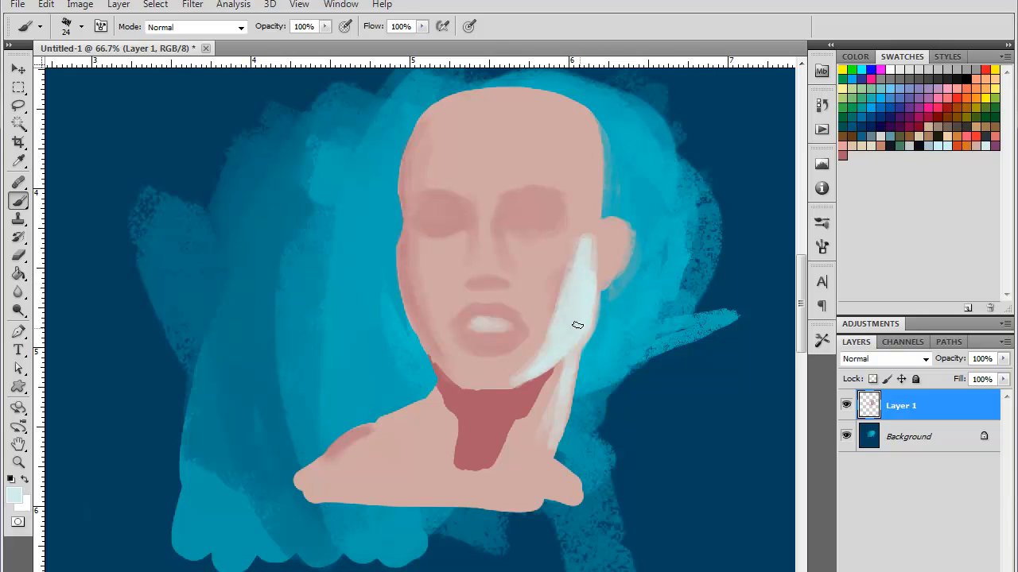
- Blend the inner edge of the jaw highlight into the cheek with colours sampled from the skin and highlight
{"action": "left_click", "coordinate": [592, 231], "text": "alt"}
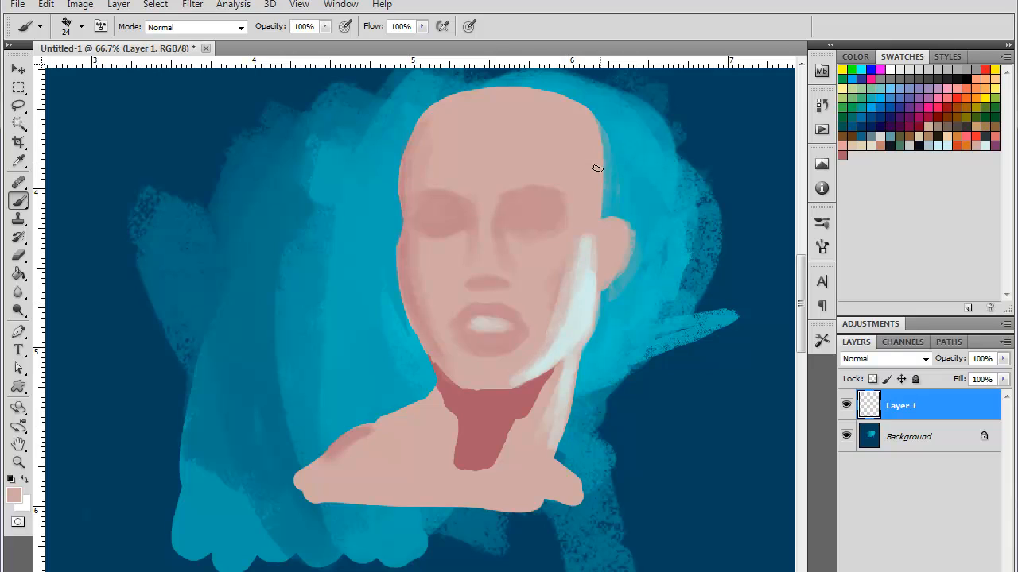
{"action": "left_click", "coordinate": [571, 294], "text": "alt"}
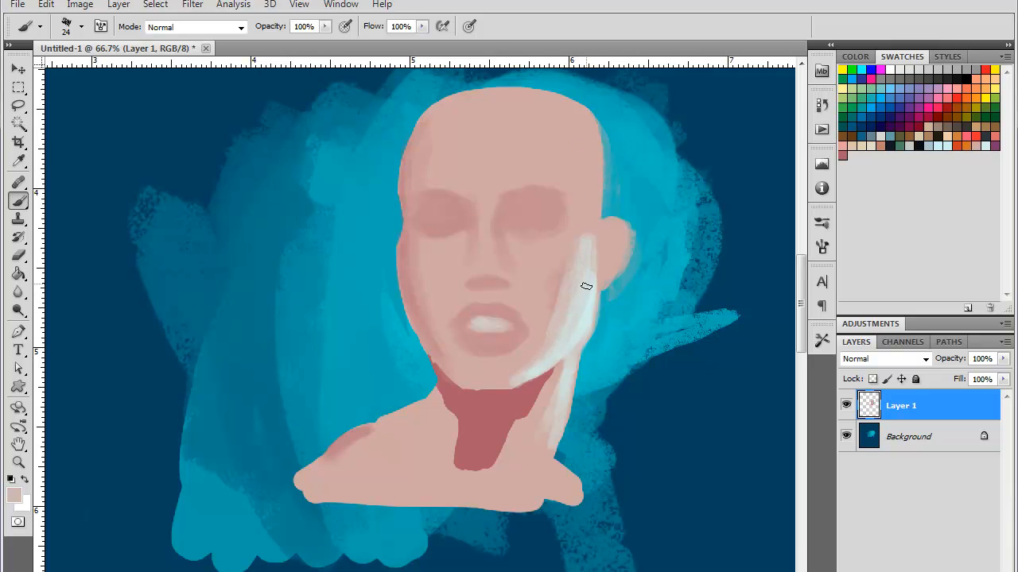
{"action": "left_click", "coordinate": [586, 288], "text": "alt"}
- Trim the outer edges of the right jaw, neck and ear with sampled background blue using a 9 px brush
{"action": "left_click", "coordinate": [609, 320], "text": "alt"}
{"action": "right_click", "coordinate": [612, 283]}
{"action": "left_click_drag", "start_coordinate": [638, 313], "coordinate": [632, 313]}
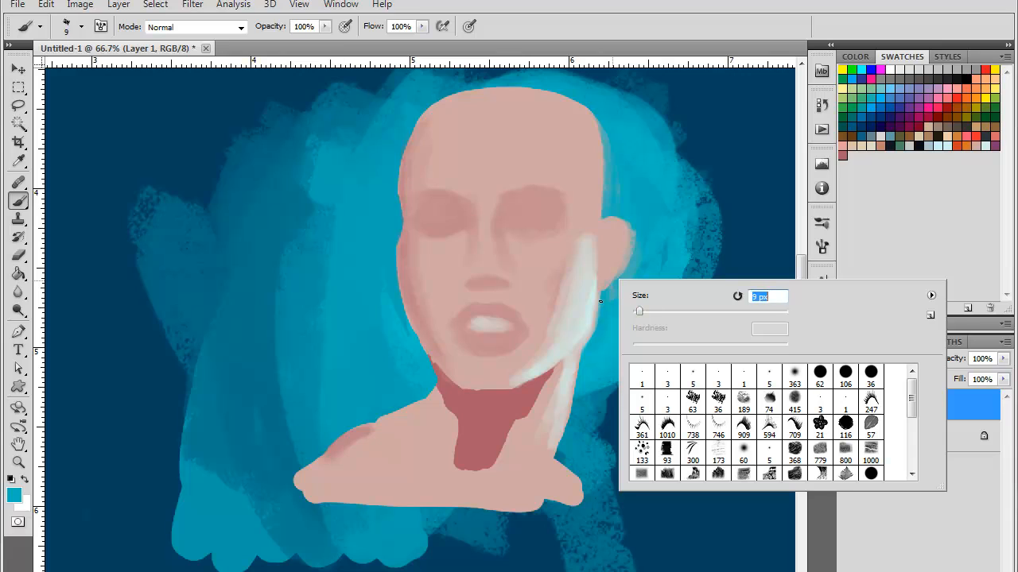
{"action": "key", "text": "Return"}
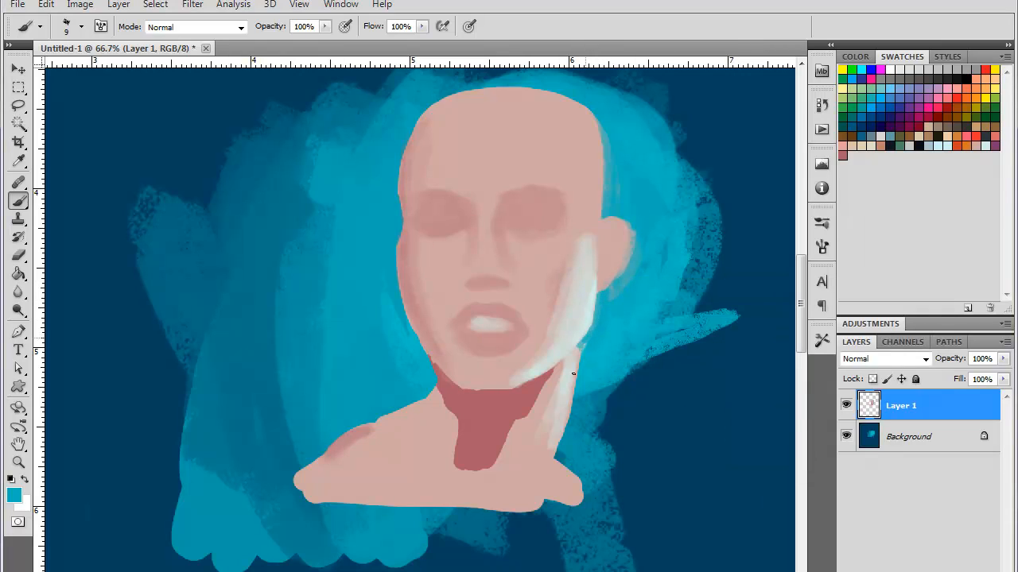
{"action": "mouse_move", "coordinate": [573, 374]}
{"action": "left_mouse_down"}
{"action": "mouse_move", "coordinate": [581, 349]}
{"action": "mouse_move", "coordinate": [565, 433]}
{"action": "mouse_move", "coordinate": [583, 398]}
{"action": "left_mouse_up"}
{"action": "left_click_drag", "start_coordinate": [624, 267], "coordinate": [626, 243]}
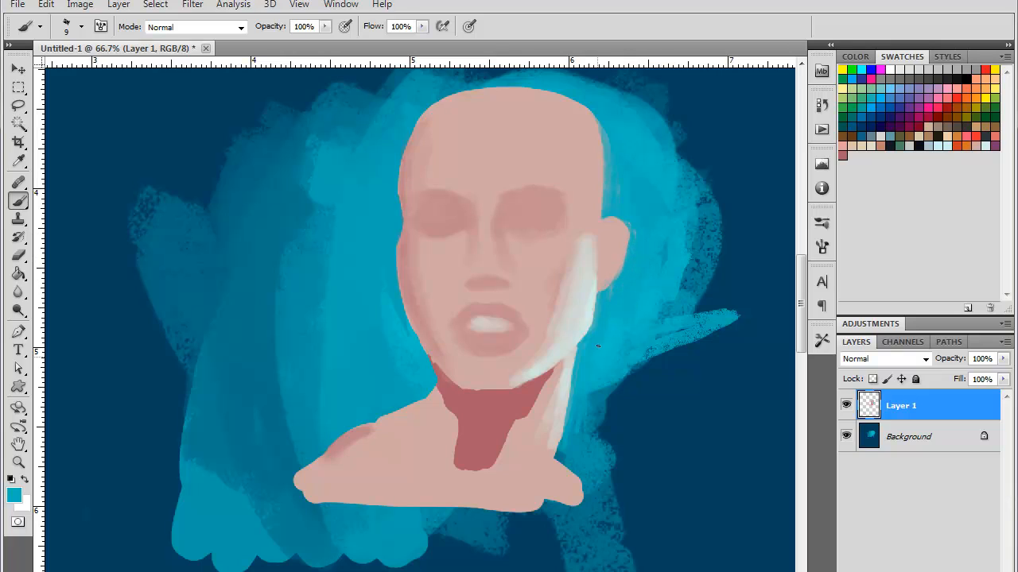
- Choose the pale blue swatch and the textured 36 px brush preset, reduced to 23 px
{"action": "key", "text": "alt"}
{"action": "left_click", "coordinate": [966, 140]}
{"action": "right_click", "coordinate": [592, 256]}
{"action": "left_click", "coordinate": [689, 378]}
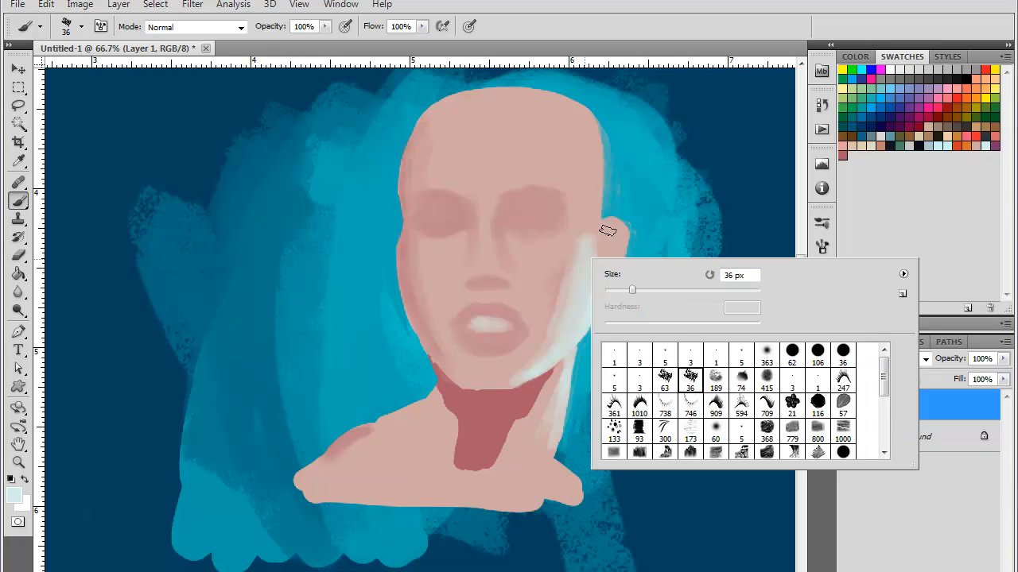
{"action": "left_click_drag", "start_coordinate": [632, 289], "coordinate": [622, 290]}
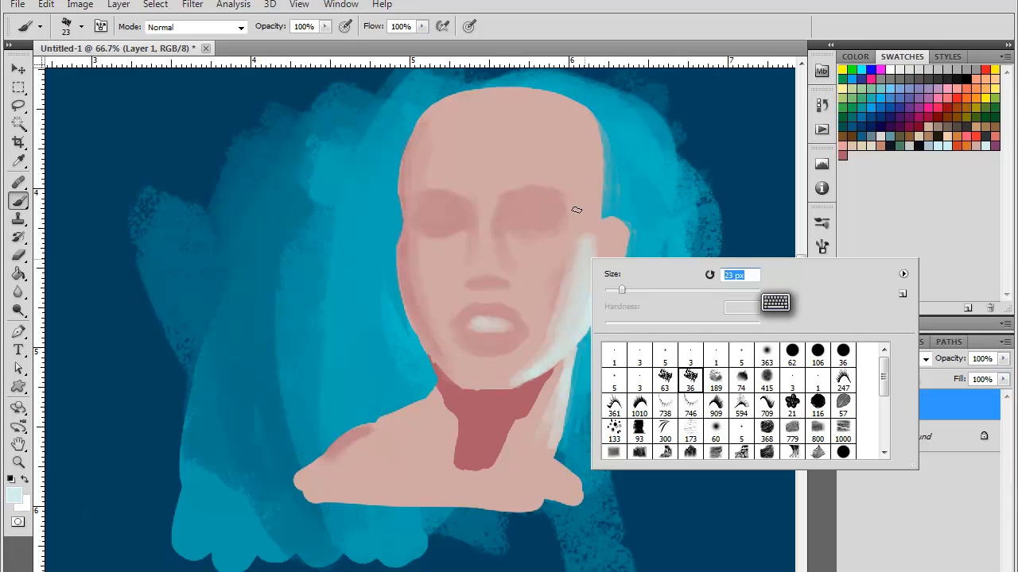
{"action": "key", "text": "Return"}
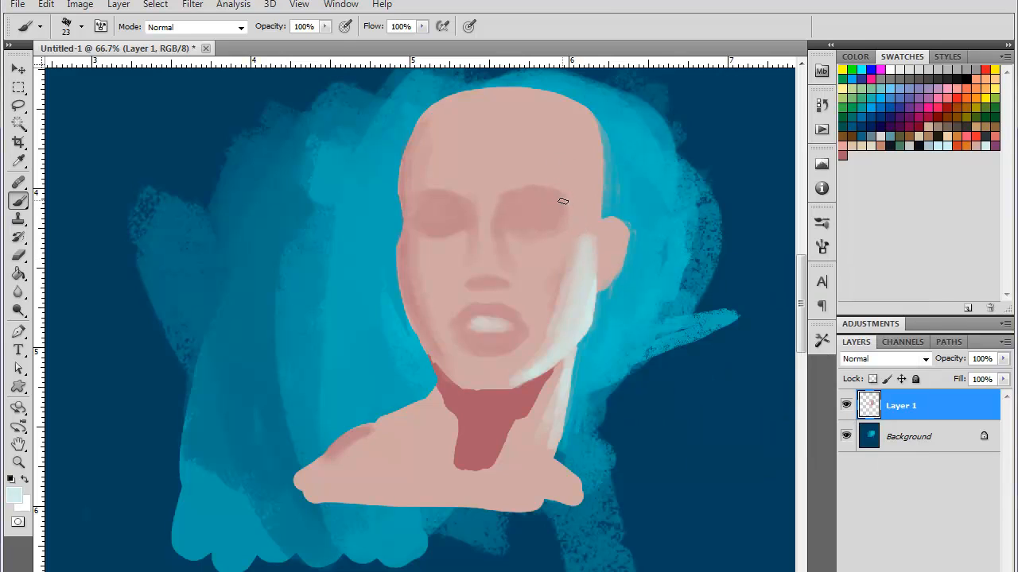
- Paint a short pale blue highlight at the outer corner of the right eye socket
{"action": "mouse_move", "coordinate": [564, 202]}
{"action": "left_mouse_down"}
{"action": "mouse_move", "coordinate": [575, 225]}
{"action": "mouse_move", "coordinate": [563, 209]}
{"action": "left_mouse_up"}
{"action": "key", "text": "ctrl+z"}
- Shade the left temple and the left side of the forehead with darker pinks sampled from the face
{"action": "left_click", "coordinate": [435, 203], "text": "alt"}
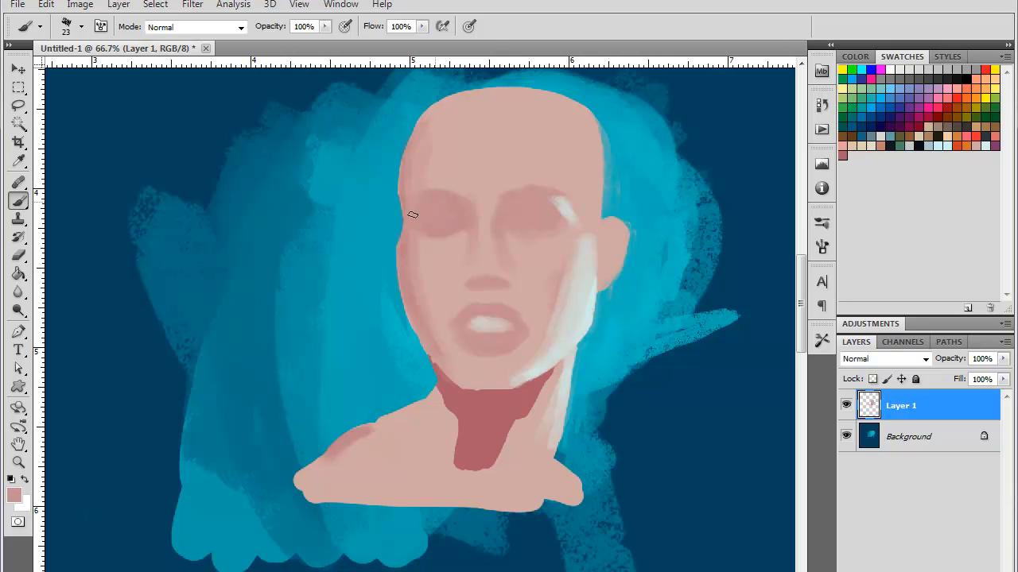
{"action": "left_click", "coordinate": [407, 238], "text": "alt"}
{"action": "mouse_move", "coordinate": [415, 213]}
{"action": "left_mouse_down"}
{"action": "mouse_move", "coordinate": [432, 205]}
{"action": "mouse_move", "coordinate": [443, 218]}
{"action": "mouse_move", "coordinate": [418, 219]}
{"action": "mouse_move", "coordinate": [424, 136]}
{"action": "left_mouse_up"}
{"action": "left_click_drag", "start_coordinate": [406, 193], "coordinate": [427, 118]}
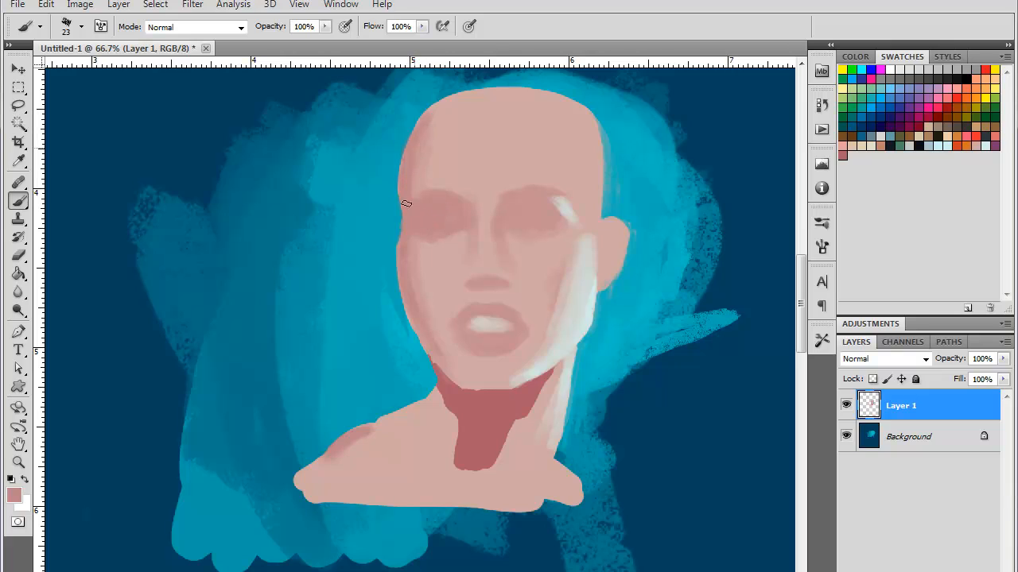
{"action": "mouse_move", "coordinate": [416, 165]}
{"action": "left_mouse_down"}
{"action": "mouse_move", "coordinate": [427, 138]}
{"action": "mouse_move", "coordinate": [424, 193]}
{"action": "mouse_move", "coordinate": [431, 136]}
{"action": "left_mouse_up"}
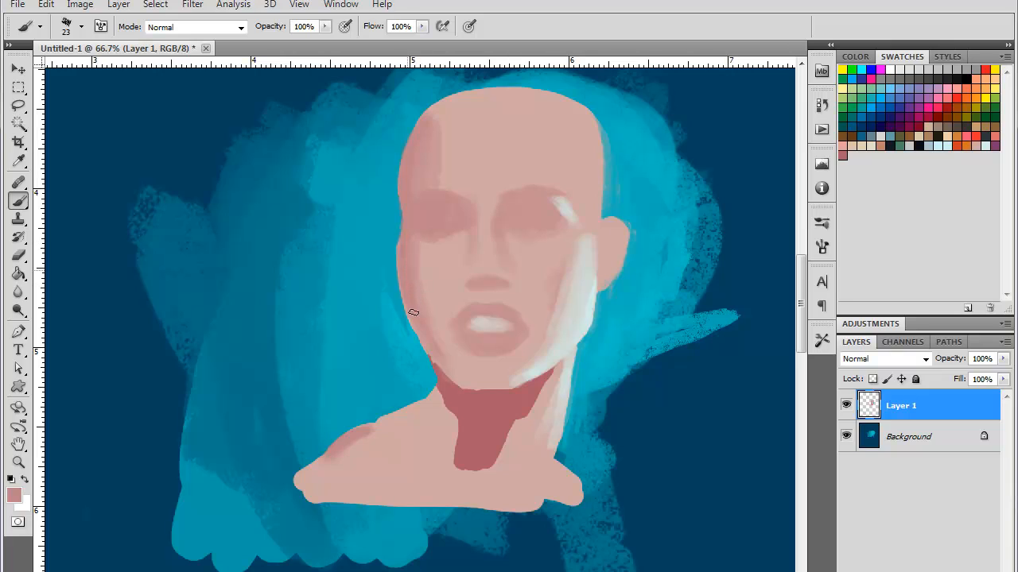
- Soften the shadow along the left cheek with skin colour sampled from beside it
{"action": "left_click", "coordinate": [432, 291], "text": "alt"}
{"action": "left_click_drag", "start_coordinate": [412, 262], "coordinate": [426, 317]}
{"action": "left_click", "coordinate": [408, 280], "text": "alt"}
- Tint the underside of the nose red with a warm swatch, undoing an unwanted first stroke
{"action": "left_click", "coordinate": [882, 141]}
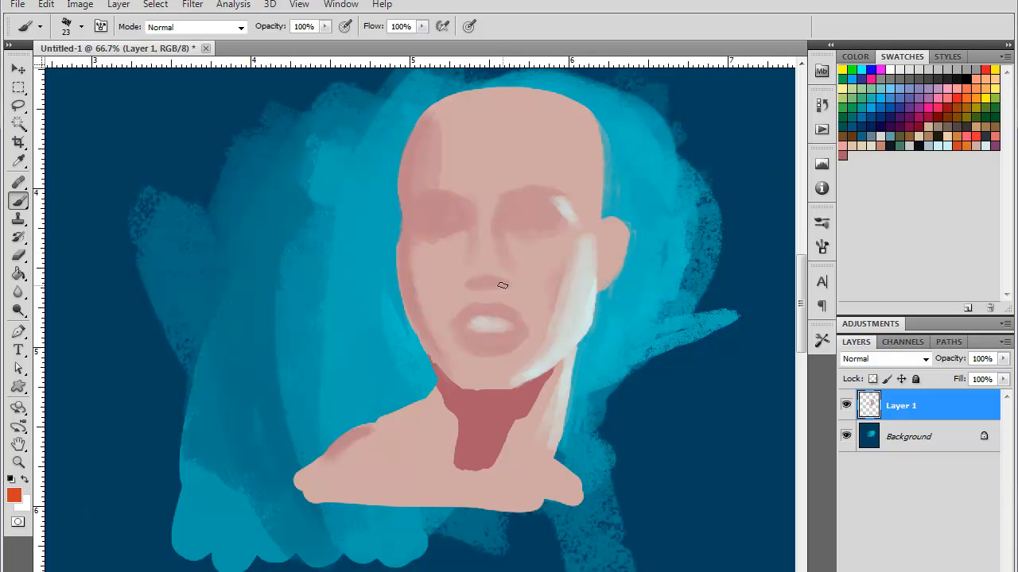
{"action": "left_click_drag", "start_coordinate": [502, 284], "coordinate": [478, 285]}
{"action": "key", "text": "ctrl+z"}
{"action": "left_click", "coordinate": [977, 137]}
{"action": "mouse_move", "coordinate": [500, 276]}
{"action": "left_mouse_down"}
{"action": "mouse_move", "coordinate": [485, 282]}
{"action": "mouse_move", "coordinate": [495, 283]}
{"action": "left_mouse_up"}
- Tint the ear with the pinkish-red swatch and warm its inner part with orange
{"action": "mouse_move", "coordinate": [606, 233]}
{"action": "left_mouse_down"}
{"action": "mouse_move", "coordinate": [598, 278]}
{"action": "mouse_move", "coordinate": [623, 225]}
{"action": "mouse_move", "coordinate": [604, 228]}
{"action": "mouse_move", "coordinate": [615, 253]}
{"action": "mouse_move", "coordinate": [606, 269]}
{"action": "mouse_move", "coordinate": [612, 257]}
{"action": "left_mouse_up"}
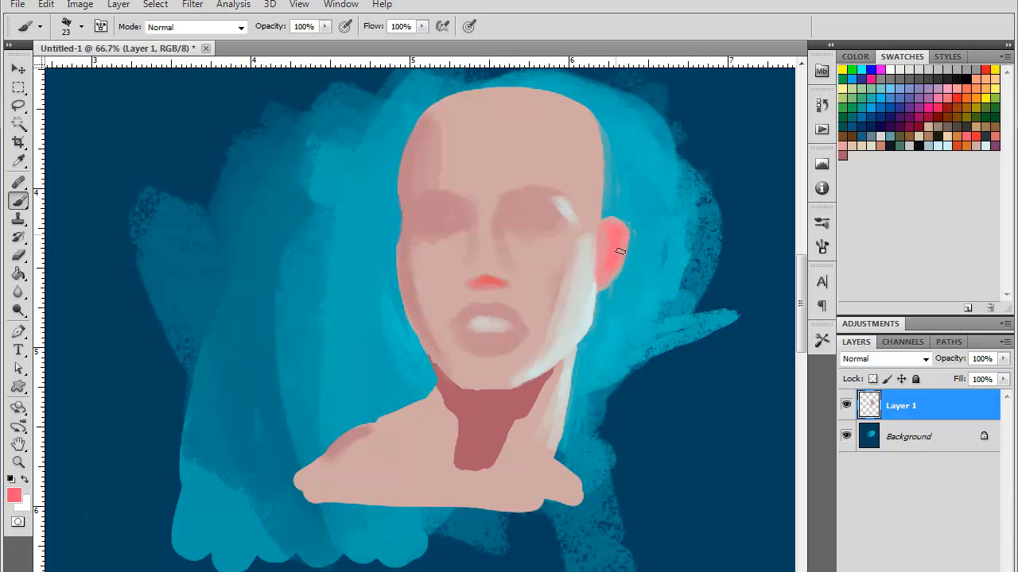
{"action": "left_click", "coordinate": [967, 146]}
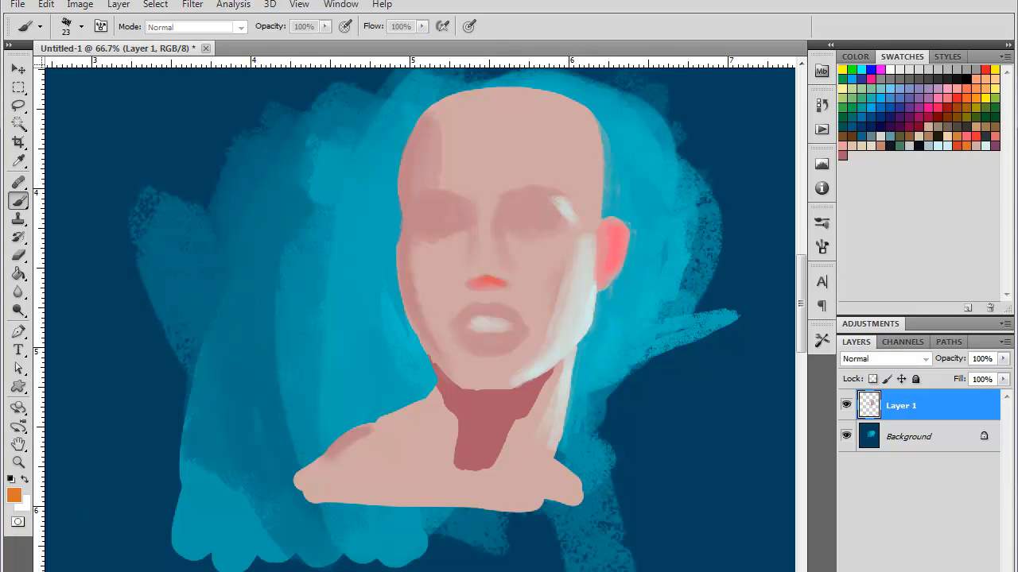
{"action": "left_click_drag", "start_coordinate": [610, 240], "coordinate": [604, 278]}
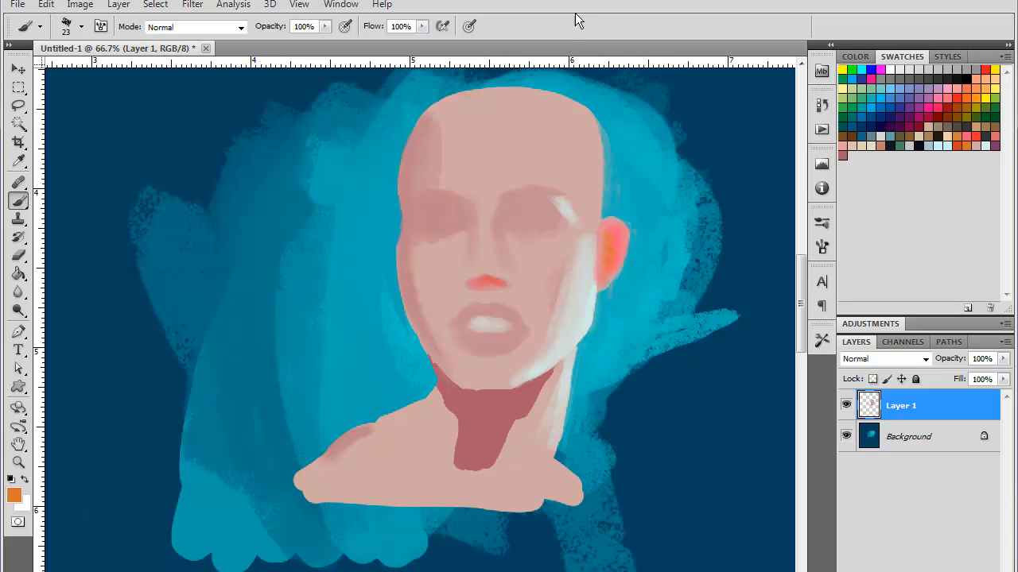
- Widen the right side of the head down to the ear with sampled skin colour and blend the ear's inner edge
{"action": "left_click", "coordinate": [604, 183], "text": "alt"}
{"action": "left_click_drag", "start_coordinate": [606, 161], "coordinate": [605, 208]}
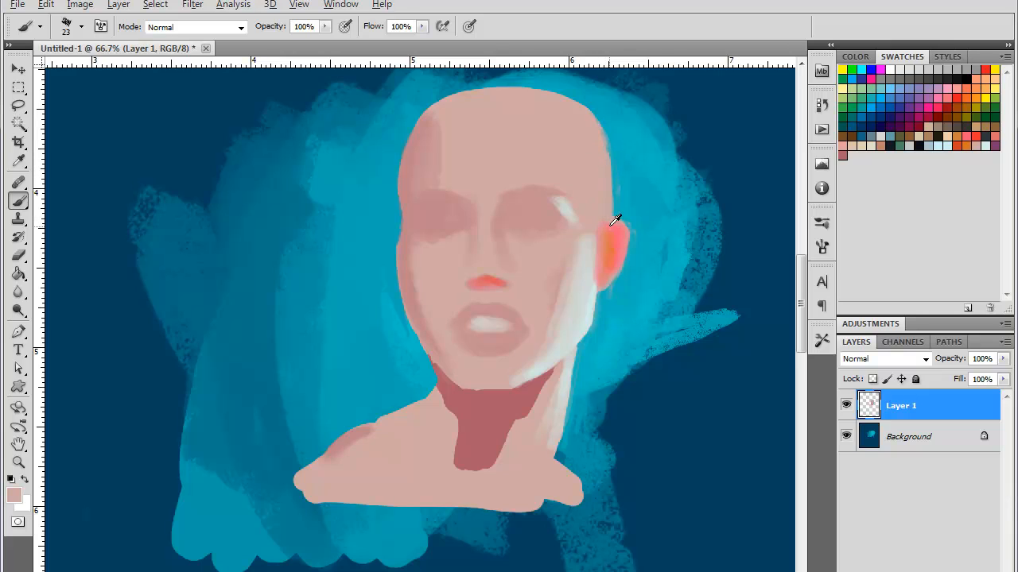
{"action": "left_click", "coordinate": [611, 224], "text": "alt"}
{"action": "left_click", "coordinate": [596, 221], "text": "alt"}
{"action": "left_click_drag", "start_coordinate": [598, 235], "coordinate": [597, 259]}
- Extend the pale highlight from the right cheek up over the temple to the side of the forehead
{"action": "left_click", "coordinate": [594, 273], "text": "alt"}
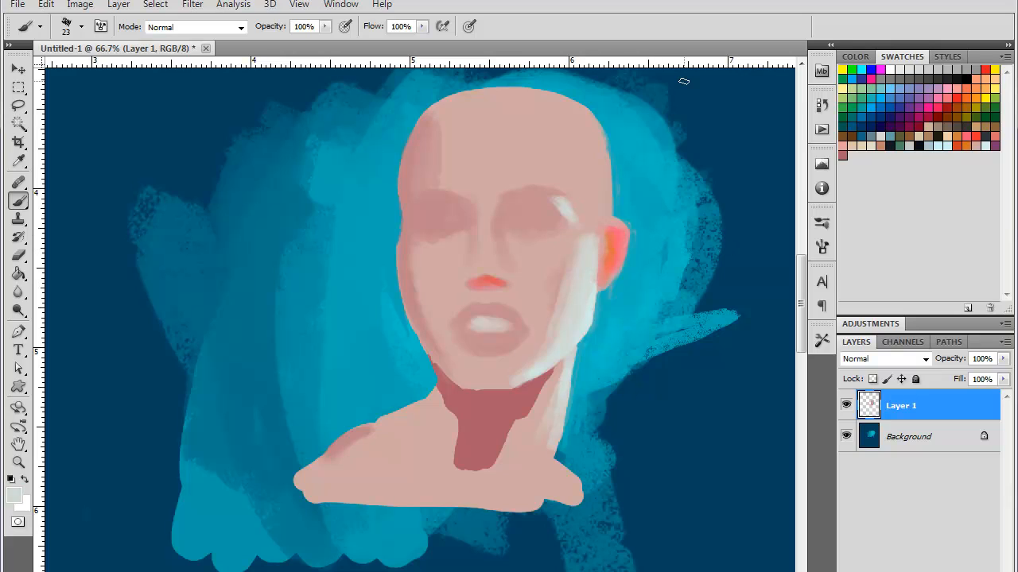
{"action": "left_click_drag", "start_coordinate": [574, 225], "coordinate": [583, 243]}
{"action": "left_click_drag", "start_coordinate": [581, 187], "coordinate": [582, 243]}
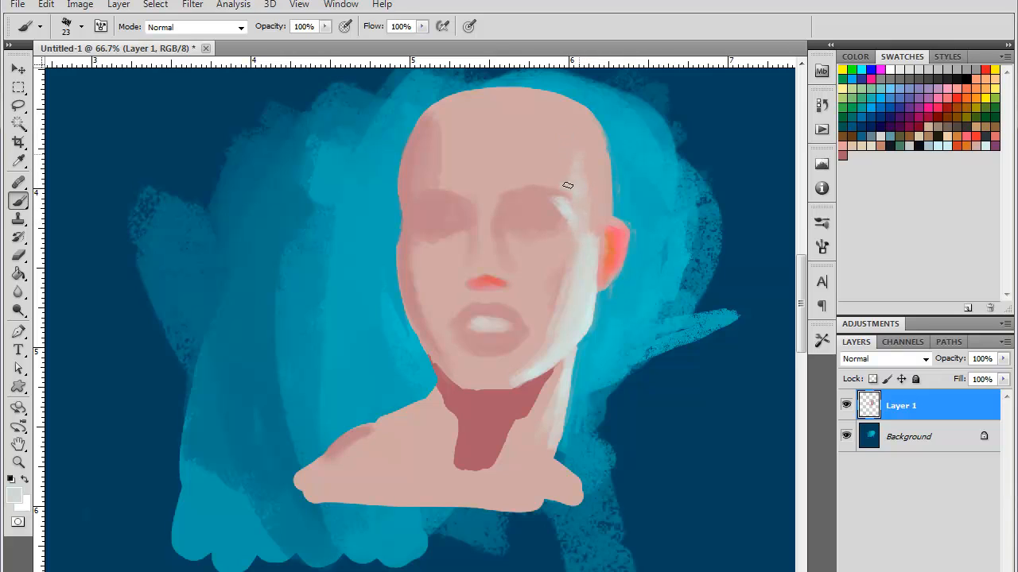
{"action": "mouse_move", "coordinate": [579, 148]}
{"action": "left_mouse_down"}
{"action": "mouse_move", "coordinate": [587, 192]}
{"action": "mouse_move", "coordinate": [594, 137]}
{"action": "left_mouse_up"}
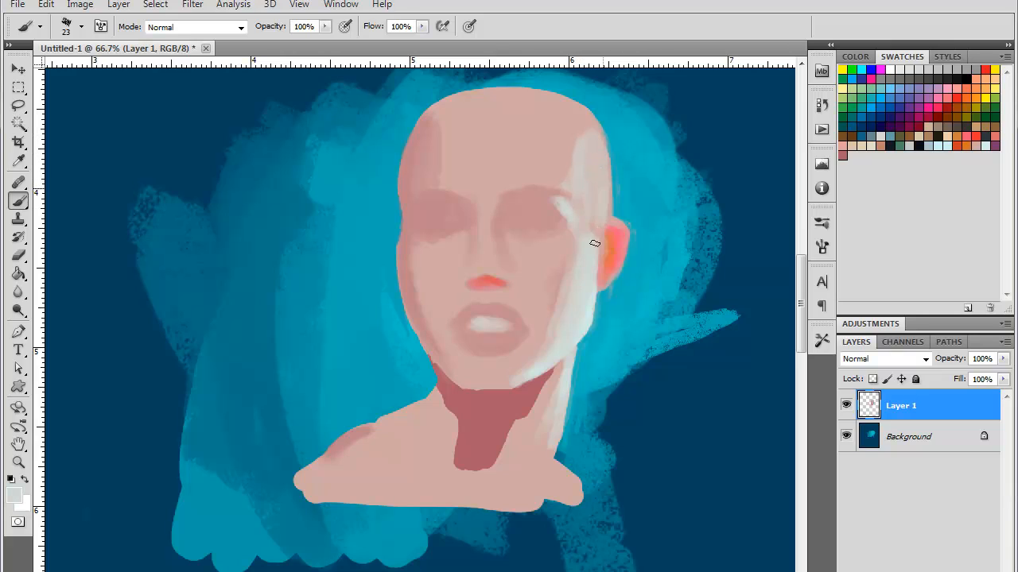
{"action": "left_click_drag", "start_coordinate": [585, 191], "coordinate": [593, 151]}
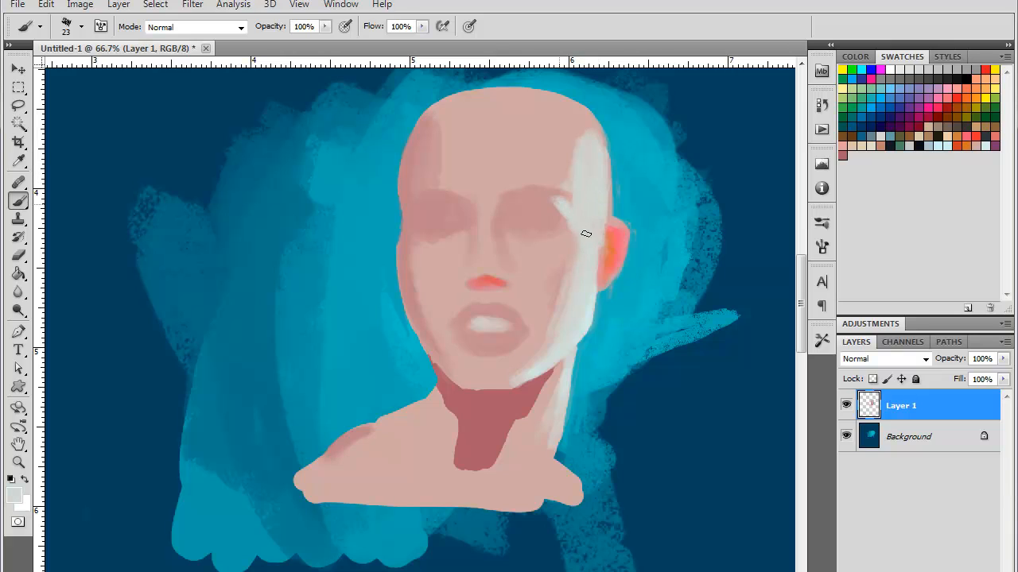
{"action": "left_click_drag", "start_coordinate": [561, 151], "coordinate": [545, 341]}
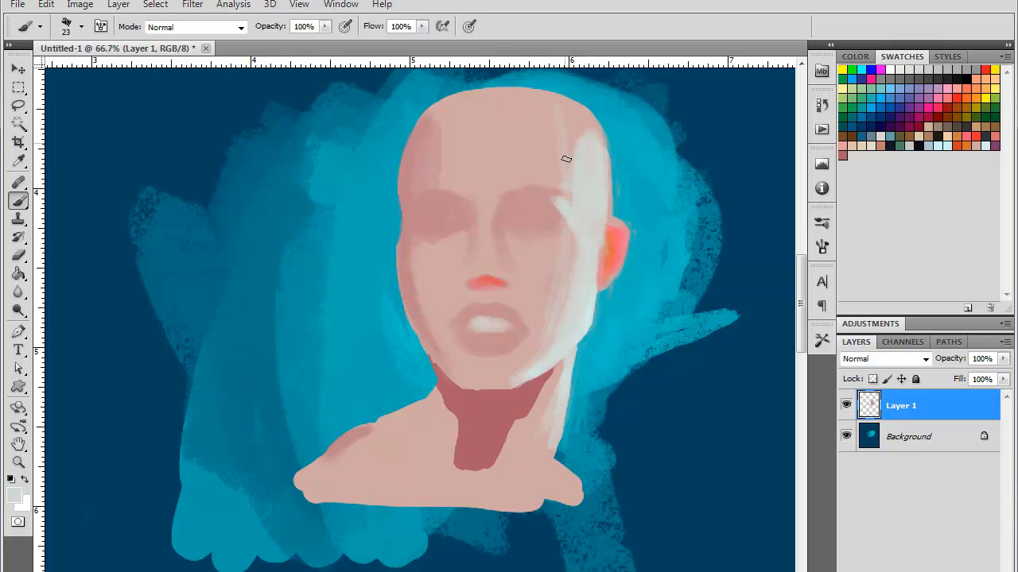
- Sketch pink guide lines with a 3 px brush along the highlight's inner edge, the left cheek, the right cheekbone and the forehead
{"action": "right_click", "coordinate": [653, 217]}
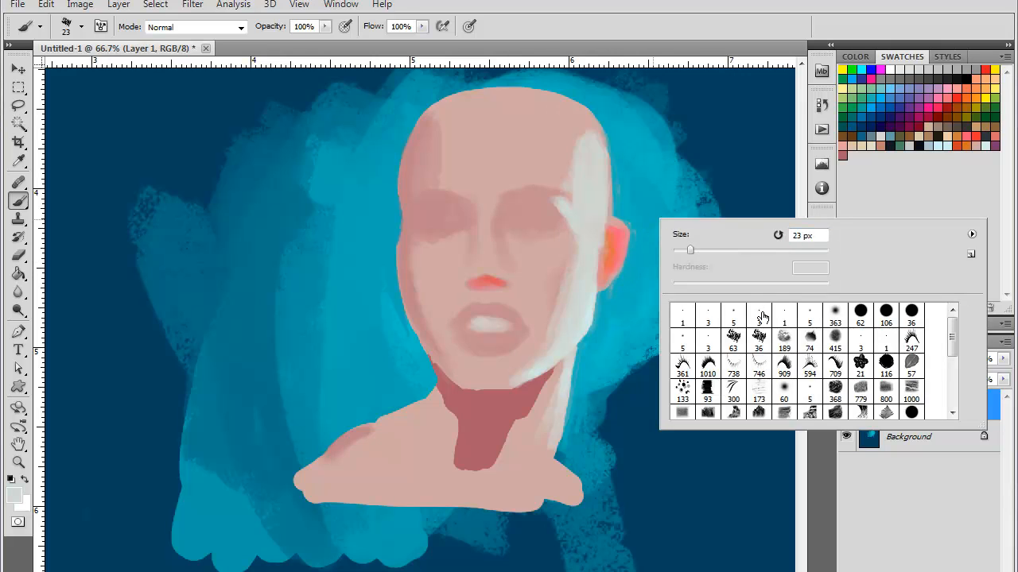
{"action": "left_click", "coordinate": [762, 317]}
{"action": "left_click", "coordinate": [879, 74]}
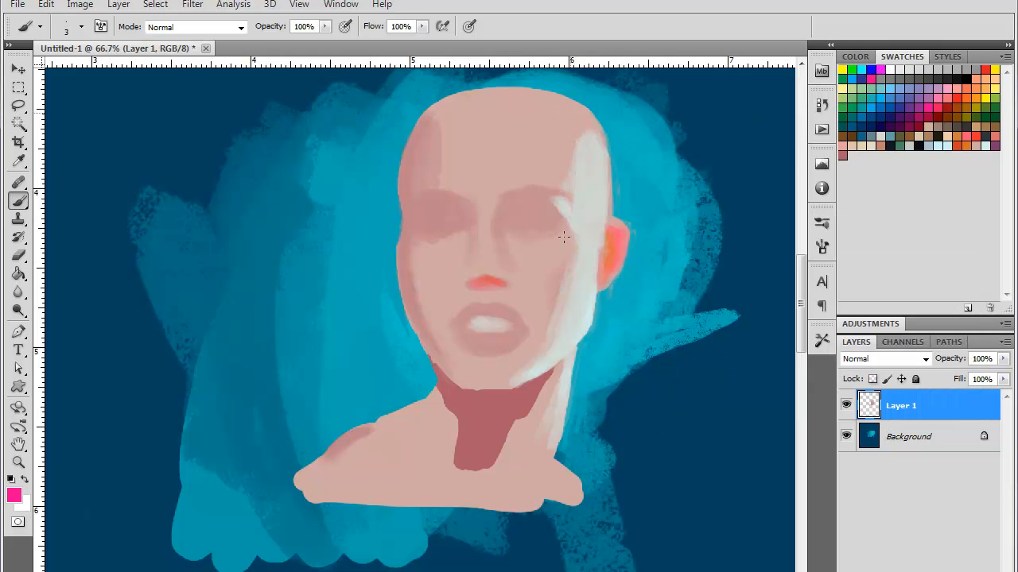
{"action": "left_click_drag", "start_coordinate": [570, 173], "coordinate": [555, 293]}
{"action": "left_click_drag", "start_coordinate": [570, 129], "coordinate": [561, 248]}
{"action": "mouse_move", "coordinate": [576, 168]}
{"action": "left_mouse_down"}
{"action": "mouse_move", "coordinate": [561, 271]}
{"action": "mouse_move", "coordinate": [537, 339]}
{"action": "left_mouse_up"}
{"action": "mouse_move", "coordinate": [561, 275]}
{"action": "left_mouse_down"}
{"action": "mouse_move", "coordinate": [571, 151]}
{"action": "mouse_move", "coordinate": [546, 350]}
{"action": "left_mouse_up"}
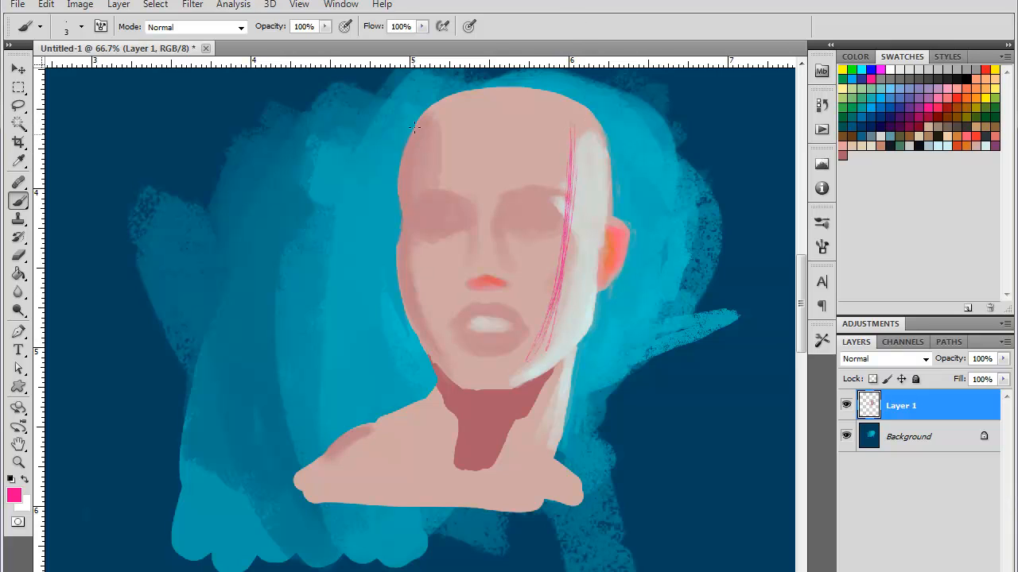
{"action": "left_click_drag", "start_coordinate": [407, 211], "coordinate": [432, 342]}
{"action": "left_click_drag", "start_coordinate": [569, 232], "coordinate": [600, 228]}
{"action": "mouse_move", "coordinate": [563, 139]}
{"action": "left_mouse_down"}
{"action": "mouse_move", "coordinate": [426, 190]}
{"action": "mouse_move", "coordinate": [455, 374]}
{"action": "mouse_move", "coordinate": [545, 125]}
{"action": "left_mouse_up"}
- Undo all the pink guide lines on the face
{"action": "key", "text": "ctrl+z"}
{"action": "key", "text": "ctrl+alt+z"}
{"action": "key", "text": "ctrl+alt+z"}
{"action": "key", "text": "ctrl+alt+z"}
{"action": "key", "text": "ctrl+alt+z"}
{"action": "key", "text": "ctrl+alt+z"}
{"action": "key", "text": "ctrl+alt+z"}
{"action": "key", "text": "ctrl+alt+z"}
{"action": "key", "text": "ctrl+alt+z"}
{"action": "key", "text": "ctrl+alt+z"}
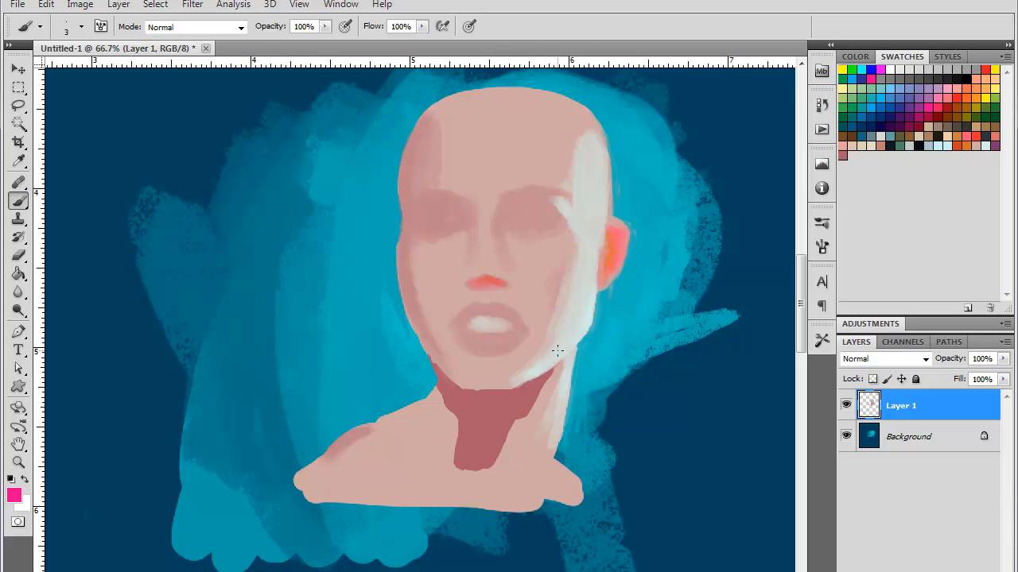
- Shade the right cheek along the highlight's inner edge with sampled dark pink, using the textured 36 px brush preset at 19 px
{"action": "left_click", "coordinate": [510, 406], "text": "alt"}
{"action": "right_click", "coordinate": [565, 342]}
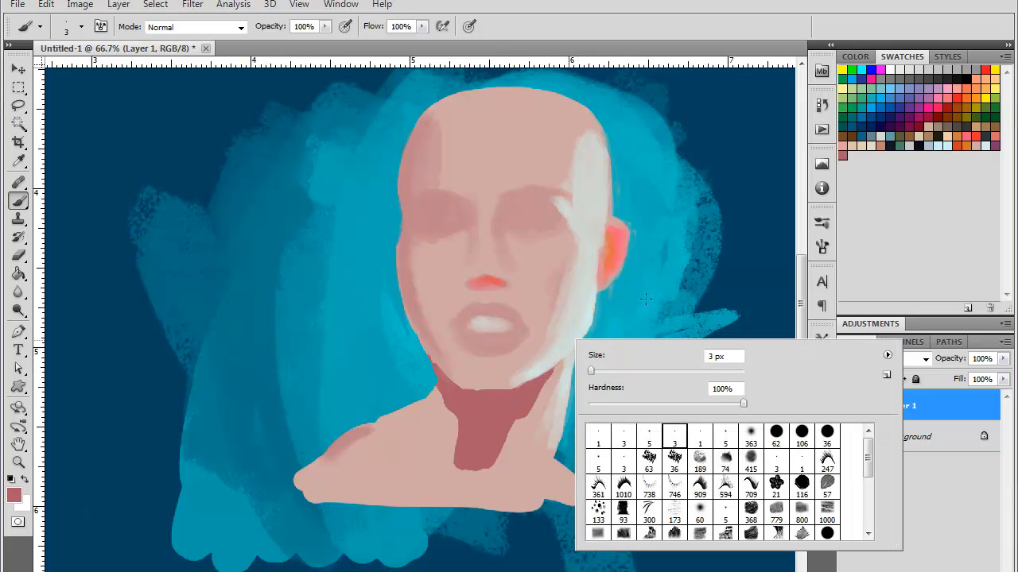
{"action": "left_click", "coordinate": [675, 463]}
{"action": "left_click", "coordinate": [603, 371]}
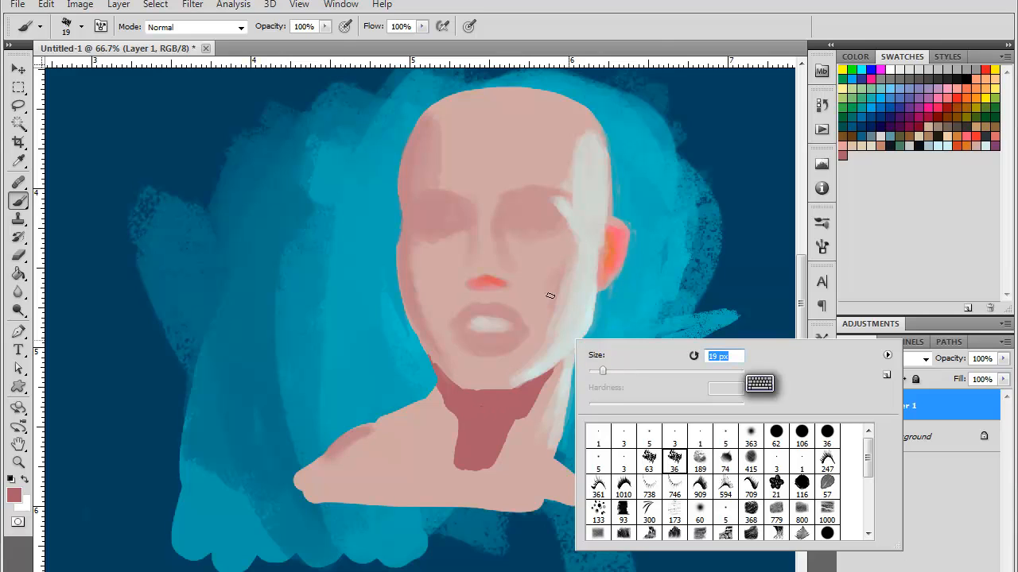
{"action": "key", "text": "Return"}
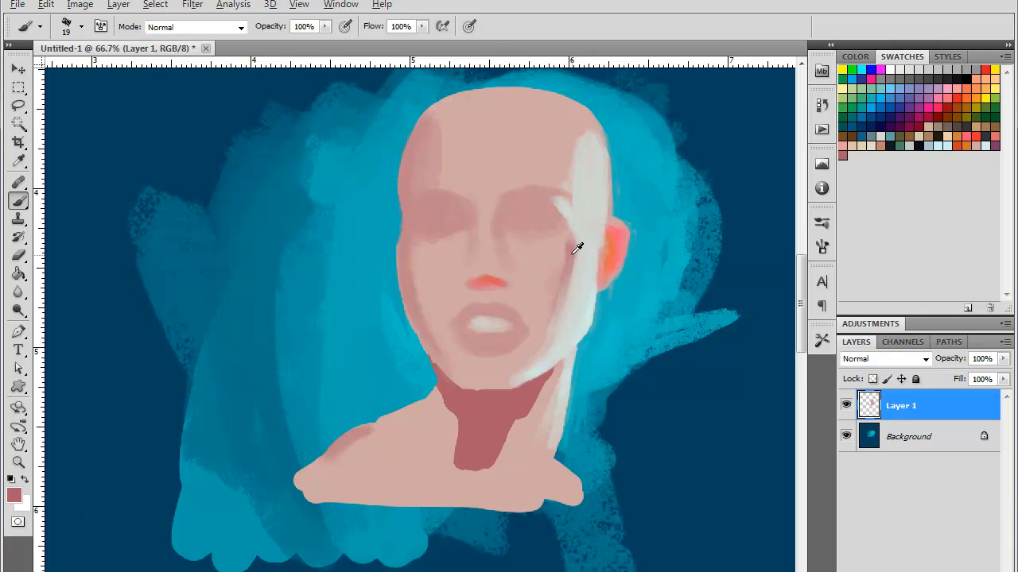
{"action": "left_click_drag", "start_coordinate": [572, 257], "coordinate": [558, 319]}
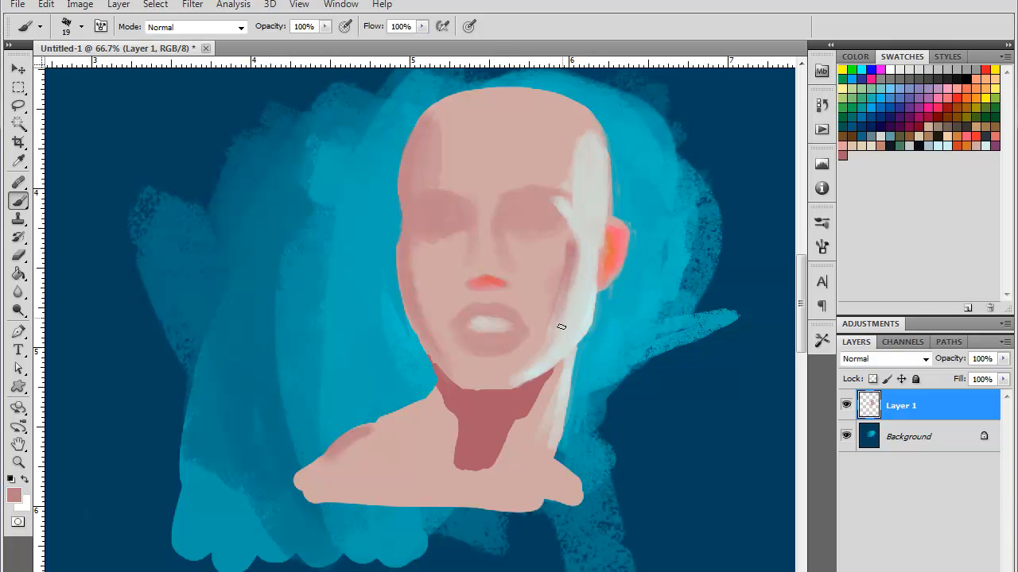
- Tint the boundary between the right cheek shadow and the jaw highlight with orange and pinkish red
{"action": "left_click", "coordinate": [966, 147]}
{"action": "left_click_drag", "start_coordinate": [578, 256], "coordinate": [550, 335]}
{"action": "left_click", "coordinate": [569, 263], "text": "alt"}
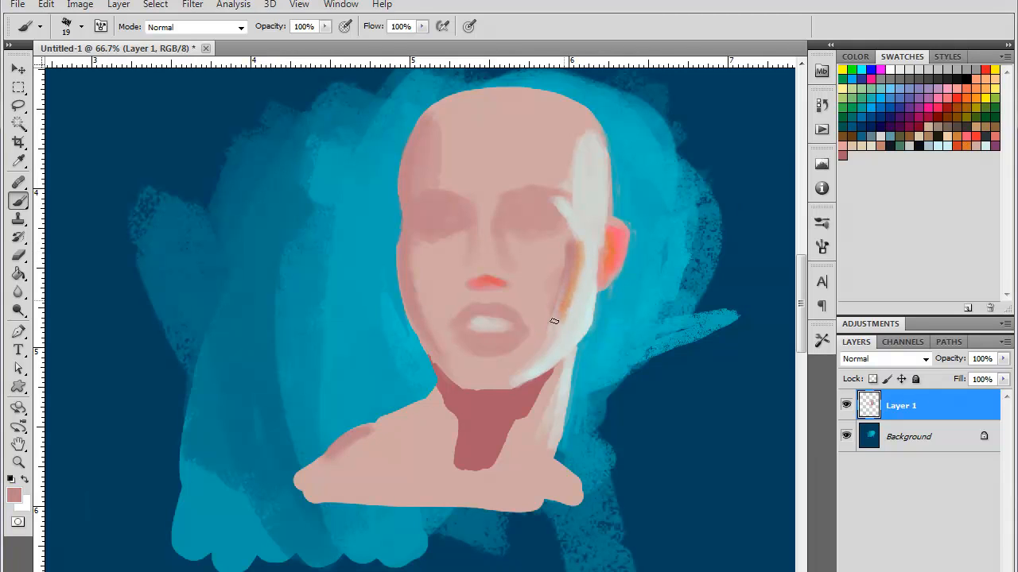
{"action": "left_click", "coordinate": [957, 130]}
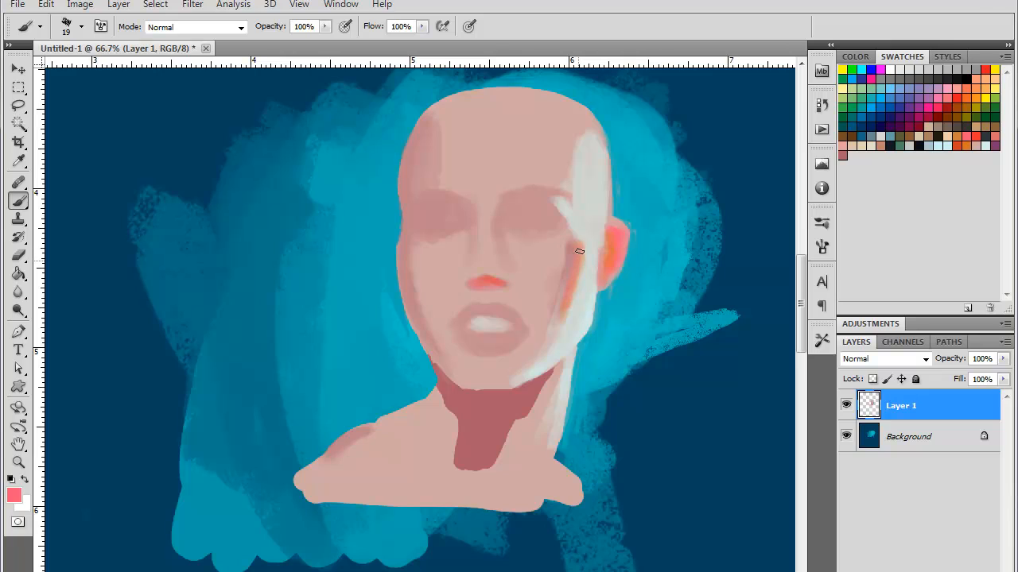
- Extend the right cheek shadow from the cheekbone towards the chin with sampled pink and darken the left eye socket's inner corner
{"action": "left_click", "coordinate": [589, 258], "text": "alt"}
{"action": "left_click", "coordinate": [570, 251], "text": "alt"}
{"action": "left_click_drag", "start_coordinate": [570, 253], "coordinate": [556, 301]}
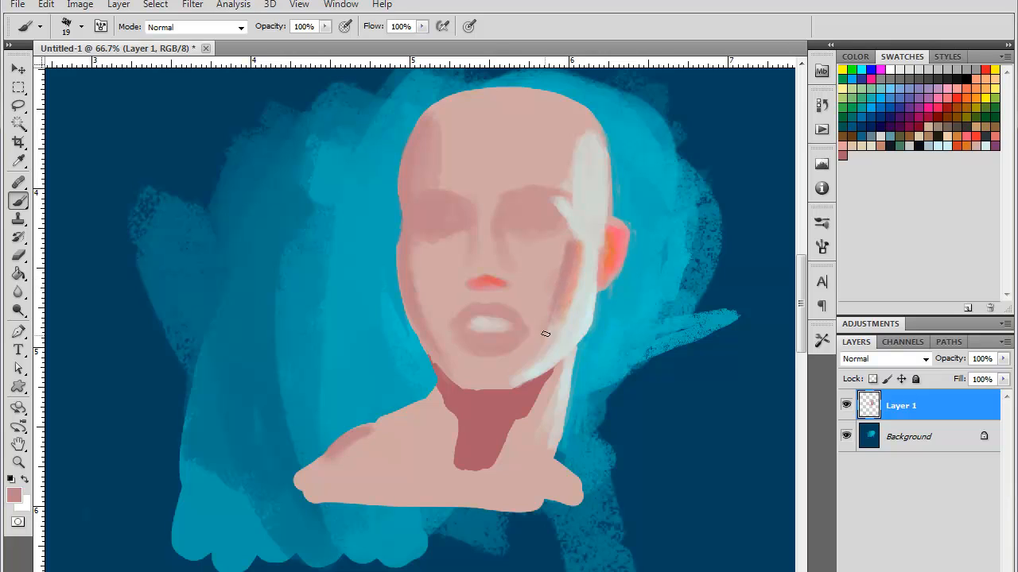
{"action": "left_click_drag", "start_coordinate": [556, 326], "coordinate": [524, 362]}
{"action": "mouse_move", "coordinate": [564, 232]}
{"action": "left_mouse_down"}
{"action": "mouse_move", "coordinate": [570, 262]}
{"action": "mouse_move", "coordinate": [565, 243]}
{"action": "left_mouse_up"}
{"action": "left_click_drag", "start_coordinate": [466, 212], "coordinate": [472, 220]}
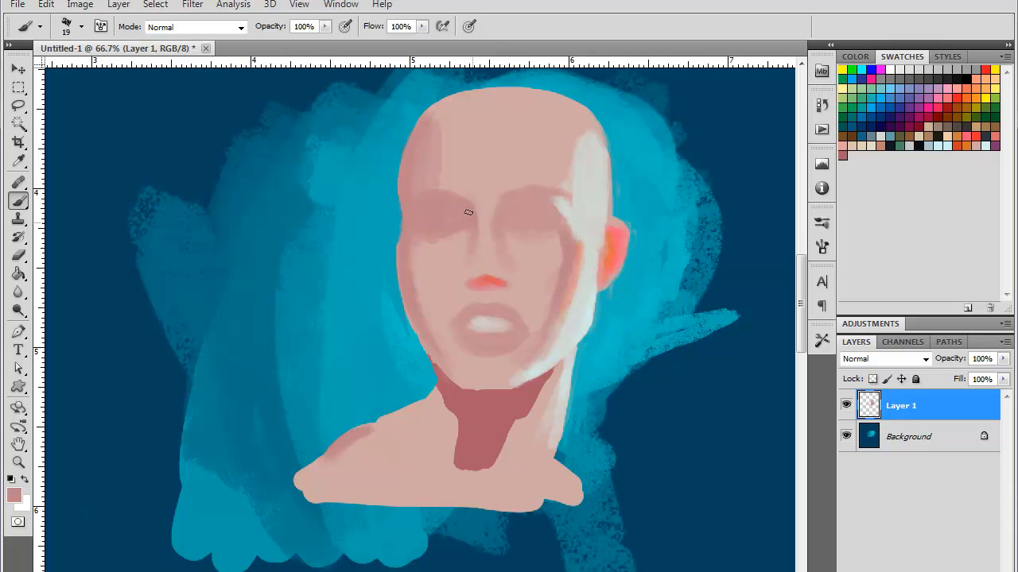
- Paint arched brown eyebrows above both eye sockets, using a 4 px brush for the right one
{"action": "left_click", "coordinate": [946, 117]}
{"action": "left_click_drag", "start_coordinate": [464, 208], "coordinate": [437, 193]}
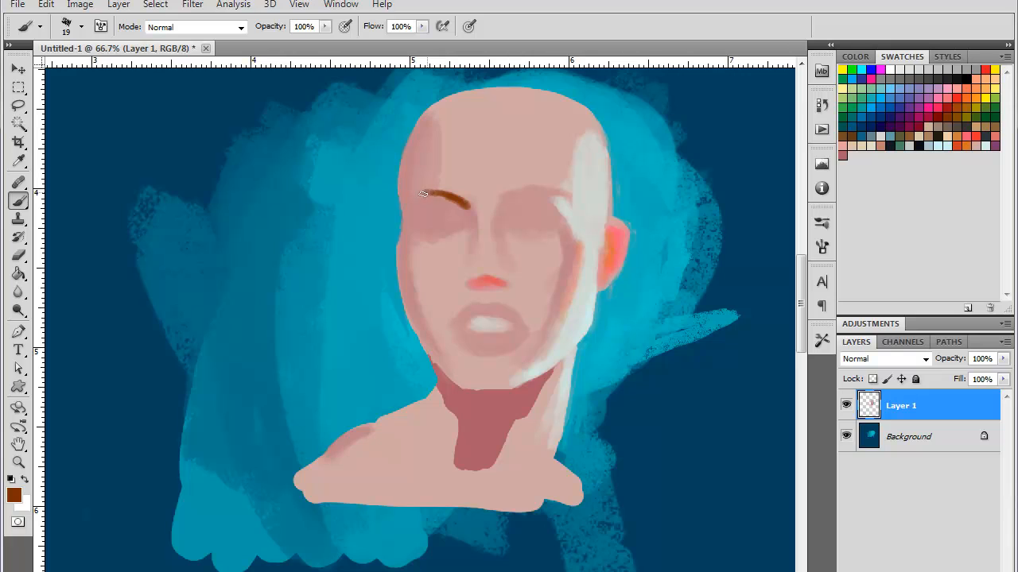
{"action": "right_click", "coordinate": [431, 217]}
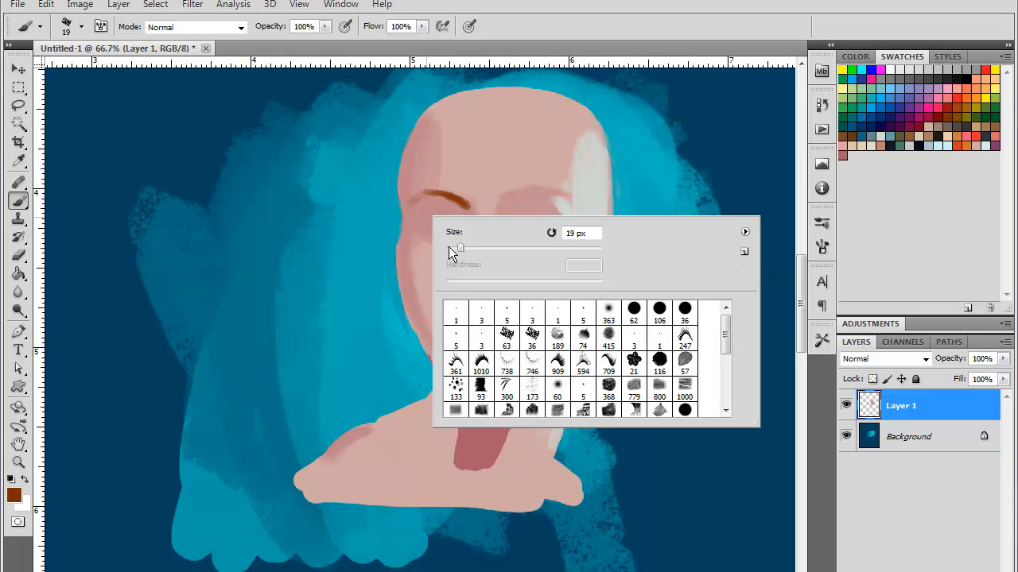
{"action": "left_click", "coordinate": [448, 248]}
{"action": "key", "text": "Return"}
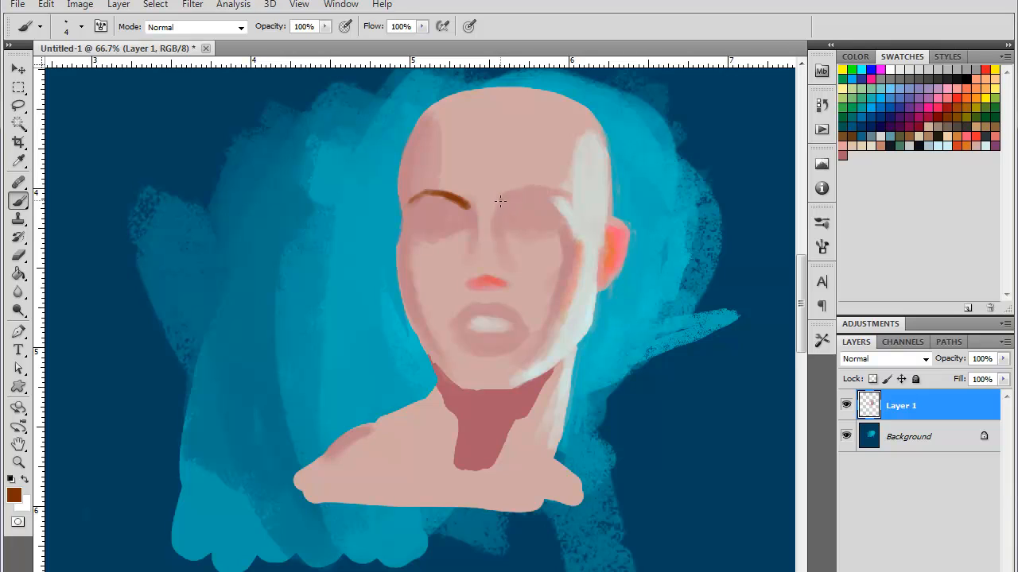
{"action": "left_click_drag", "start_coordinate": [499, 202], "coordinate": [565, 193]}
{"action": "left_click_drag", "start_coordinate": [515, 194], "coordinate": [547, 189]}
- Blend the right temple highlight into the forehead with sampled pale and skin colours, using the textured 36 px preset set to 37 px
{"action": "right_click", "coordinate": [541, 276]}
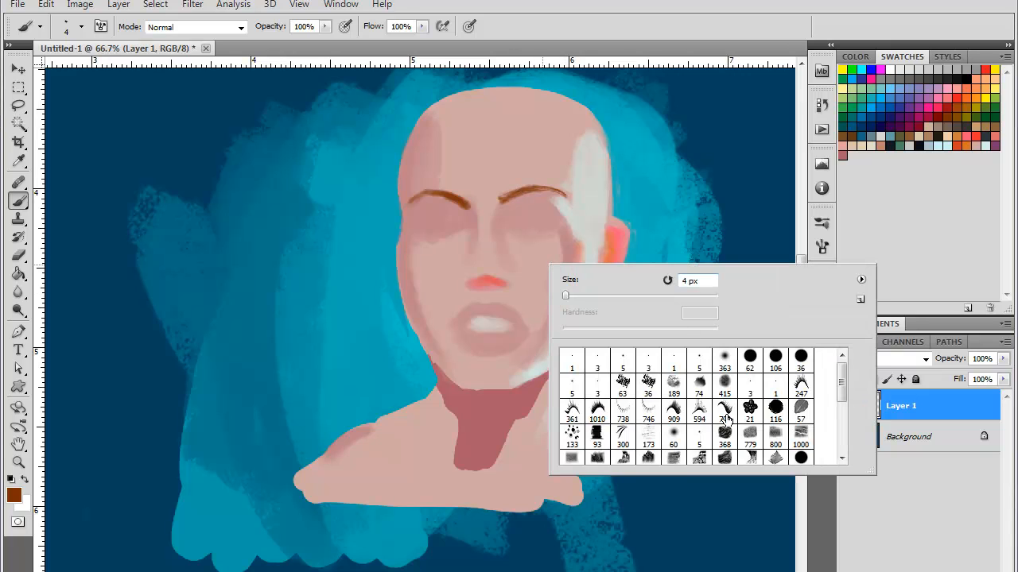
{"action": "left_click", "coordinate": [642, 392]}
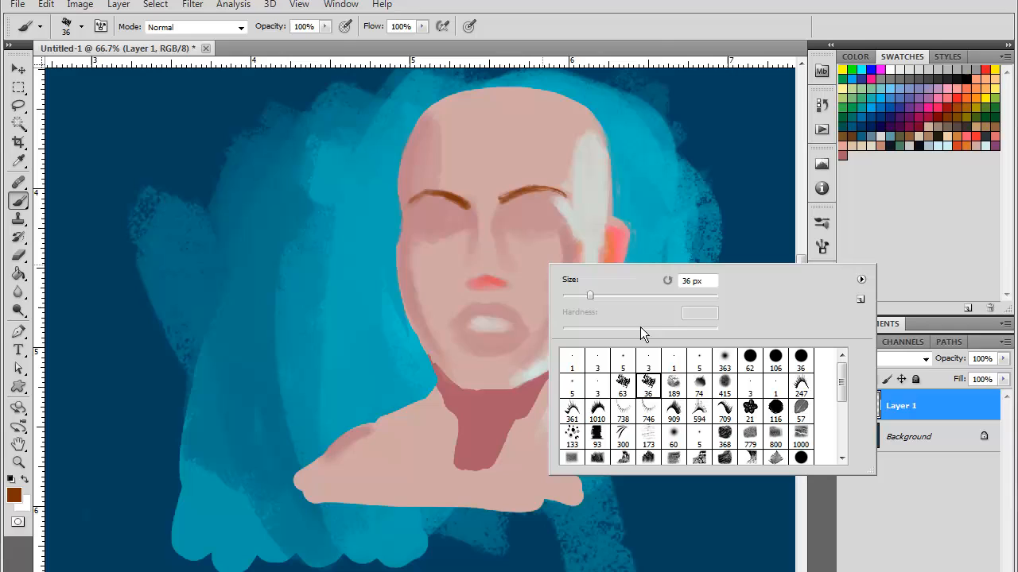
{"action": "left_click", "coordinate": [574, 296]}
{"action": "left_click", "coordinate": [570, 223]}
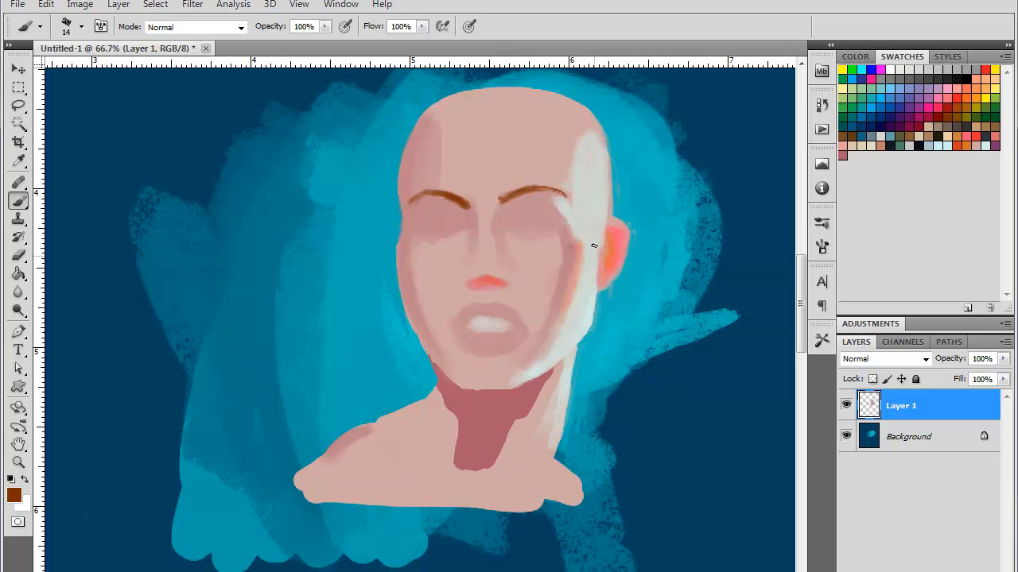
{"action": "left_click", "coordinate": [579, 192], "text": "alt"}
{"action": "right_click", "coordinate": [586, 150]}
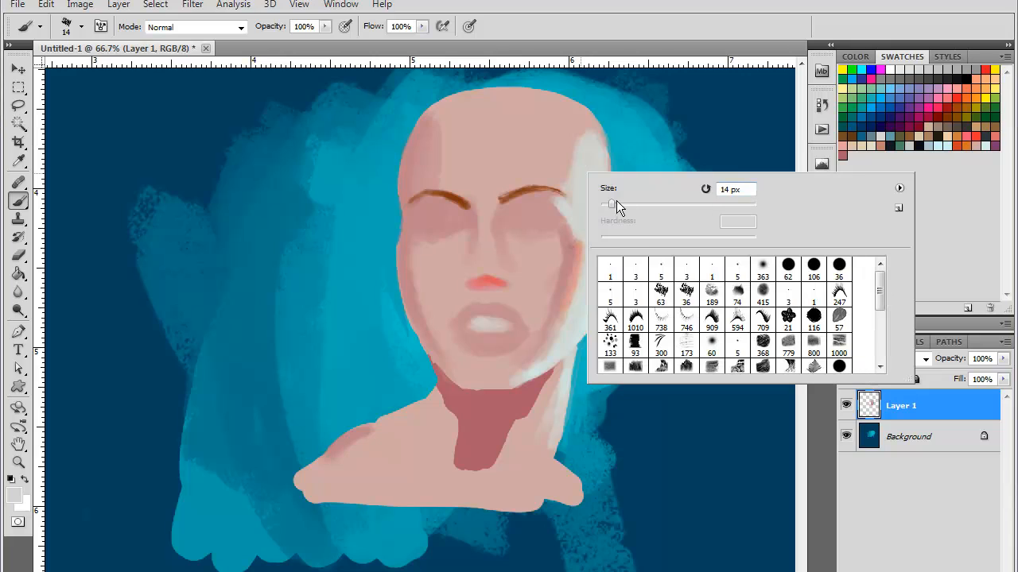
{"action": "left_click_drag", "start_coordinate": [611, 205], "coordinate": [616, 186]}
{"action": "left_click", "coordinate": [569, 133], "text": "alt"}
{"action": "left_click_drag", "start_coordinate": [571, 124], "coordinate": [593, 147]}
{"action": "left_click_drag", "start_coordinate": [570, 194], "coordinate": [572, 209]}
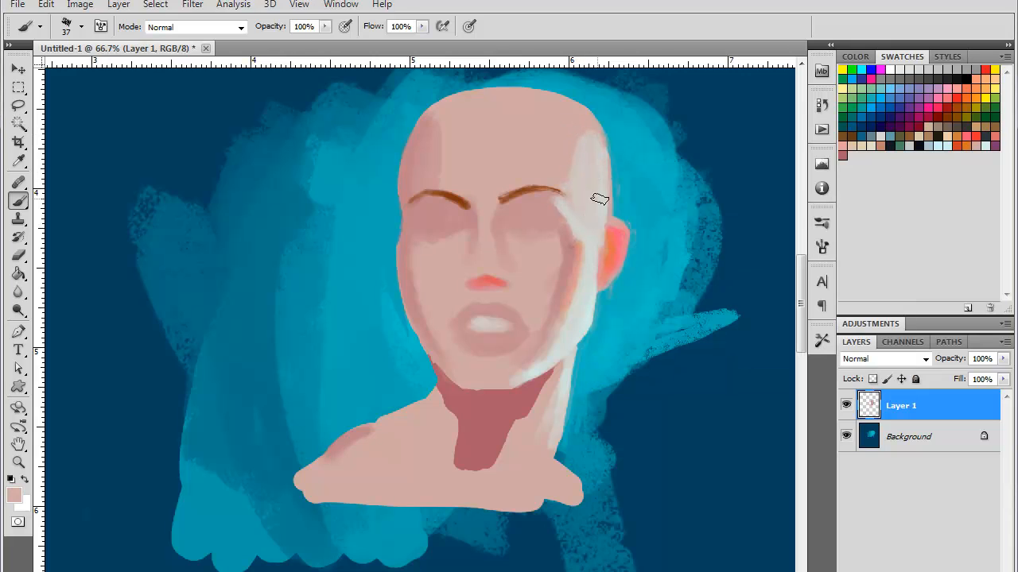
- Paint an orange tint along the jaw highlight's inner edge from the cheekbone to the chin, and sample the pale highlight colour
{"action": "left_click_drag", "start_coordinate": [574, 336], "coordinate": [540, 370]}
{"action": "left_click", "coordinate": [986, 93]}
{"action": "left_click_drag", "start_coordinate": [584, 316], "coordinate": [579, 303]}
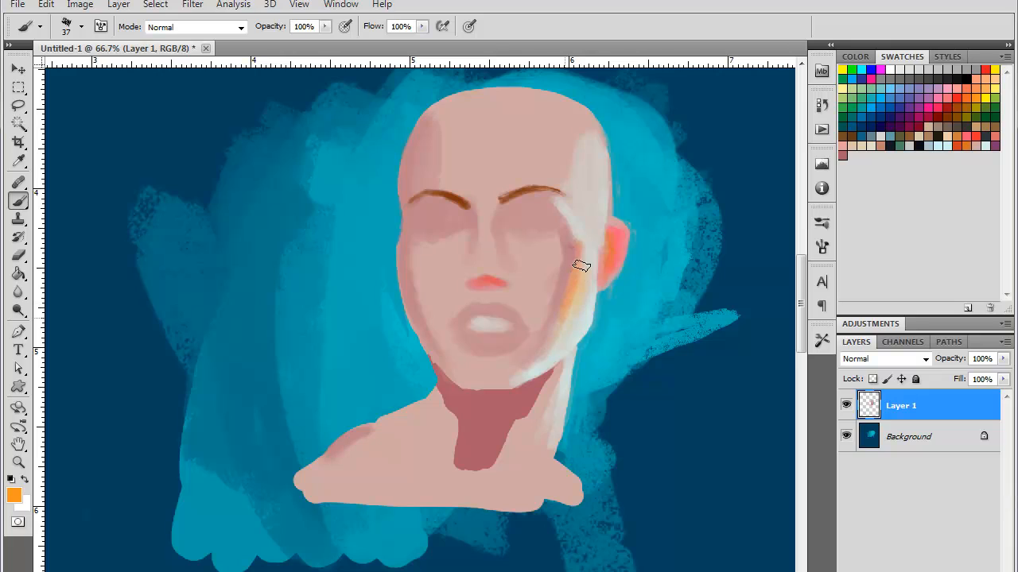
{"action": "mouse_move", "coordinate": [580, 265]}
{"action": "left_mouse_down"}
{"action": "mouse_move", "coordinate": [551, 364]}
{"action": "mouse_move", "coordinate": [547, 355]}
{"action": "mouse_move", "coordinate": [514, 382]}
{"action": "left_mouse_up"}
{"action": "left_click", "coordinate": [585, 285], "text": "alt"}
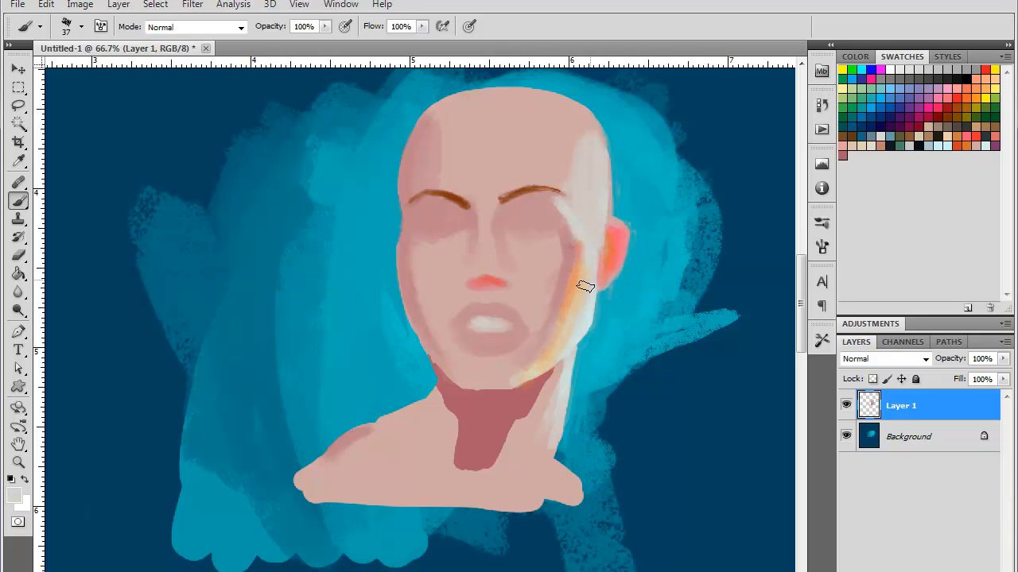
- Paint pale highlight strokes over the orange tint along the right jaw, and add light yellow from the cheek towards the chin
{"action": "mouse_move", "coordinate": [583, 281]}
{"action": "left_mouse_down"}
{"action": "mouse_move", "coordinate": [559, 346]}
{"action": "mouse_move", "coordinate": [576, 307]}
{"action": "mouse_move", "coordinate": [554, 350]}
{"action": "mouse_move", "coordinate": [525, 377]}
{"action": "left_mouse_up"}
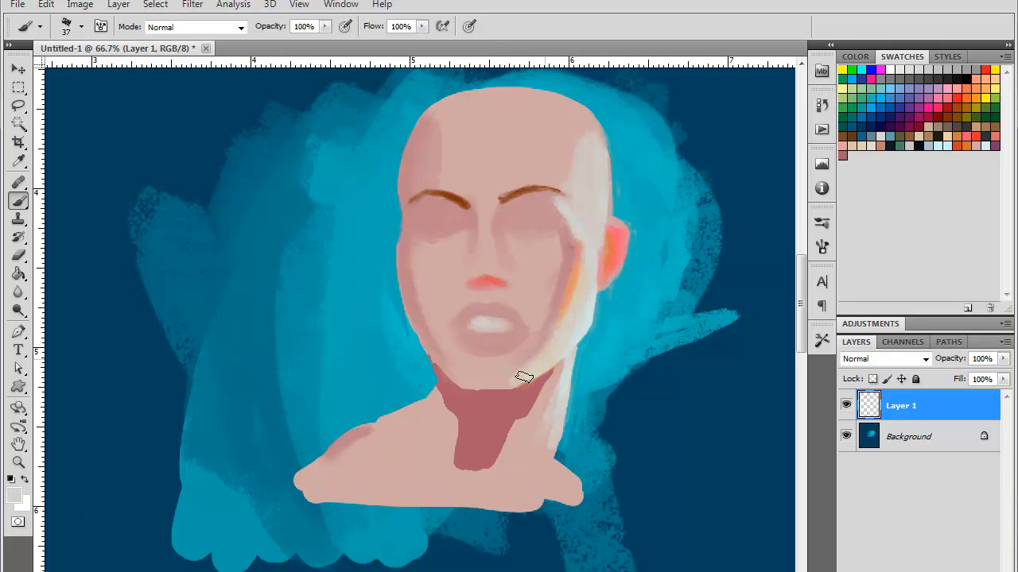
{"action": "left_click", "coordinate": [842, 89]}
{"action": "left_click_drag", "start_coordinate": [570, 325], "coordinate": [545, 361]}
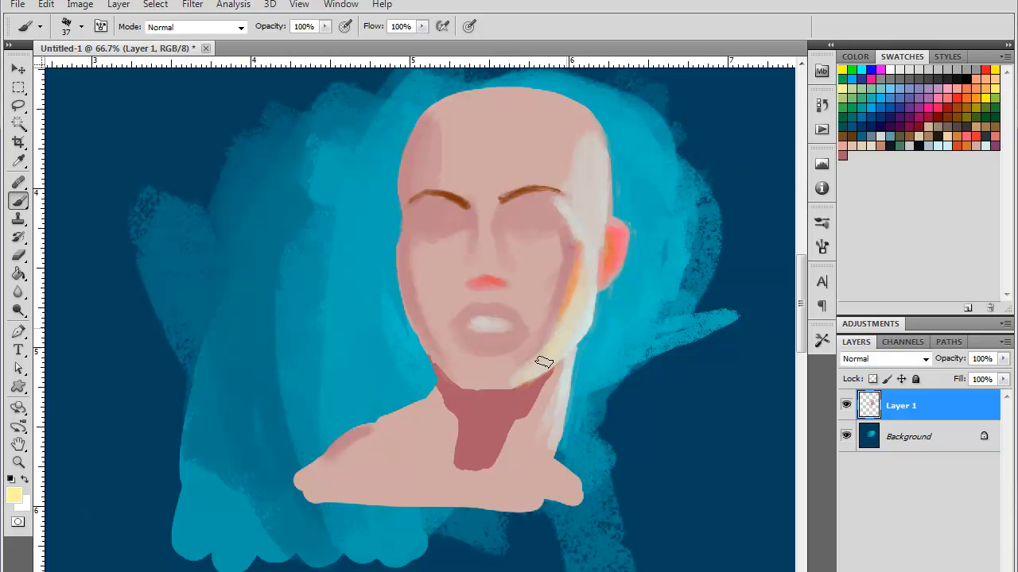
{"action": "mouse_move", "coordinate": [582, 307]}
{"action": "left_mouse_down"}
{"action": "mouse_move", "coordinate": [553, 342]}
{"action": "mouse_move", "coordinate": [580, 272]}
{"action": "mouse_move", "coordinate": [549, 360]}
{"action": "mouse_move", "coordinate": [577, 287]}
{"action": "left_mouse_up"}
- Blend the jaw tint's inner edge into the right cheek shadow with colours sampled around it, ending with dusty pink
{"action": "left_click", "coordinate": [565, 306], "text": "alt"}
{"action": "left_click", "coordinate": [581, 280], "text": "alt"}
{"action": "left_click", "coordinate": [563, 309], "text": "alt"}
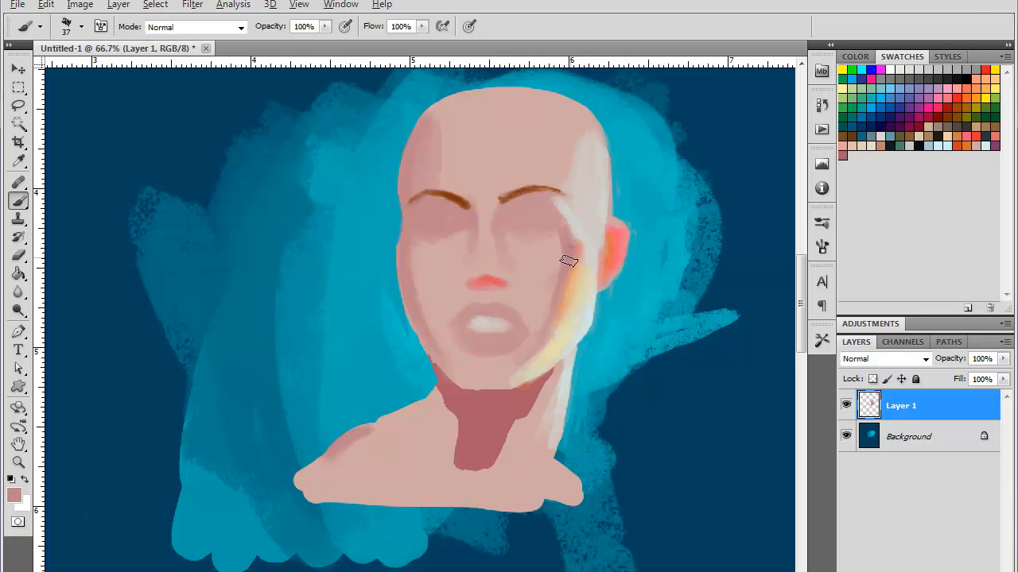
{"action": "mouse_move", "coordinate": [561, 255]}
{"action": "left_mouse_down"}
{"action": "mouse_move", "coordinate": [552, 297]}
{"action": "mouse_move", "coordinate": [555, 281]}
{"action": "left_mouse_up"}
- Paint a pale highlight on the cheek below the right eye socket and shape its inner edge with sampled skin pink
{"action": "left_click", "coordinate": [595, 207], "text": "alt"}
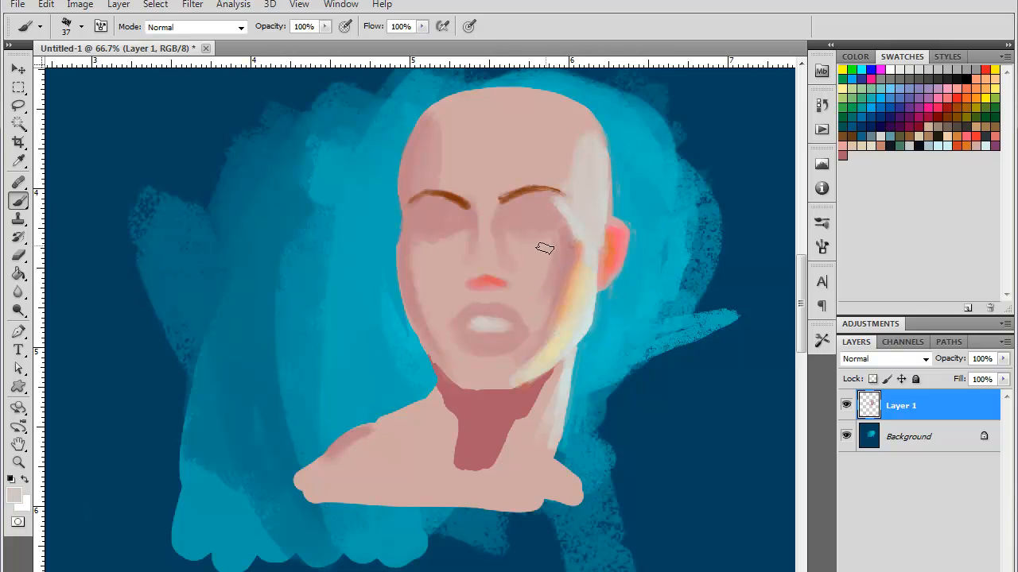
{"action": "mouse_move", "coordinate": [544, 250]}
{"action": "left_mouse_down"}
{"action": "mouse_move", "coordinate": [520, 244]}
{"action": "mouse_move", "coordinate": [522, 261]}
{"action": "mouse_move", "coordinate": [540, 257]}
{"action": "mouse_move", "coordinate": [538, 272]}
{"action": "mouse_move", "coordinate": [536, 246]}
{"action": "mouse_move", "coordinate": [524, 257]}
{"action": "left_mouse_up"}
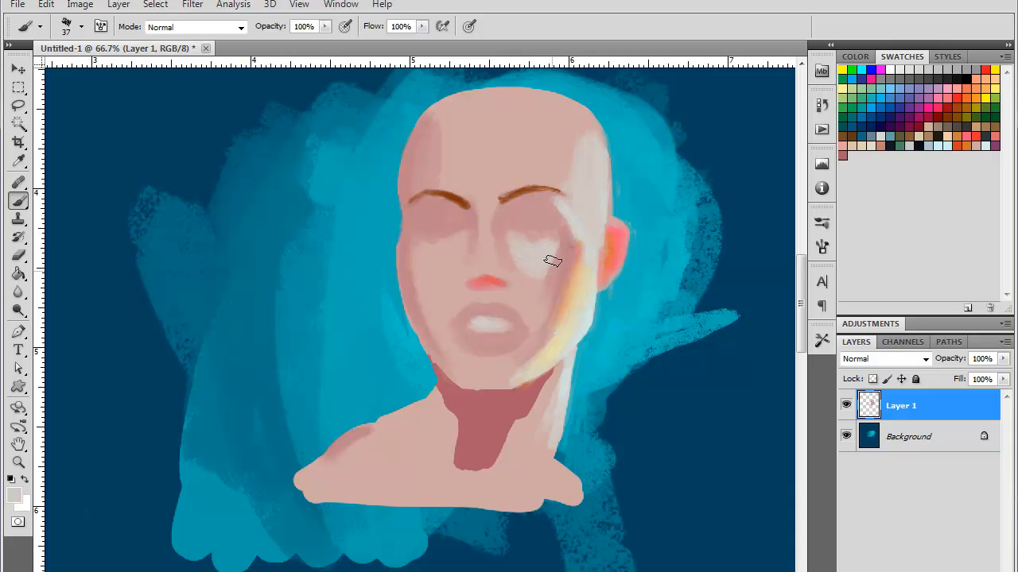
{"action": "left_click", "coordinate": [507, 220], "text": "alt"}
{"action": "mouse_move", "coordinate": [488, 228]}
{"action": "left_mouse_down"}
{"action": "mouse_move", "coordinate": [511, 268]}
{"action": "mouse_move", "coordinate": [514, 256]}
{"action": "left_mouse_up"}
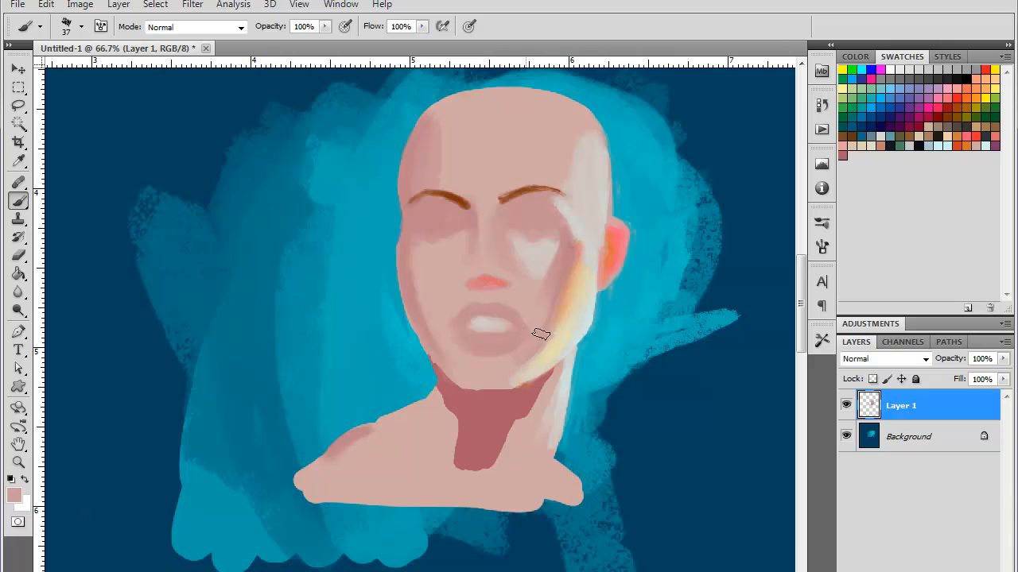
- Tint the lips with orange-red sampled from the ear, and add a pale highlight on the chin below them
{"action": "left_click", "coordinate": [619, 239], "text": "alt"}
{"action": "mouse_move", "coordinate": [492, 349]}
{"action": "left_mouse_down"}
{"action": "mouse_move", "coordinate": [482, 341]}
{"action": "mouse_move", "coordinate": [522, 332]}
{"action": "mouse_move", "coordinate": [515, 322]}
{"action": "mouse_move", "coordinate": [491, 309]}
{"action": "mouse_move", "coordinate": [454, 329]}
{"action": "mouse_move", "coordinate": [465, 319]}
{"action": "left_mouse_up"}
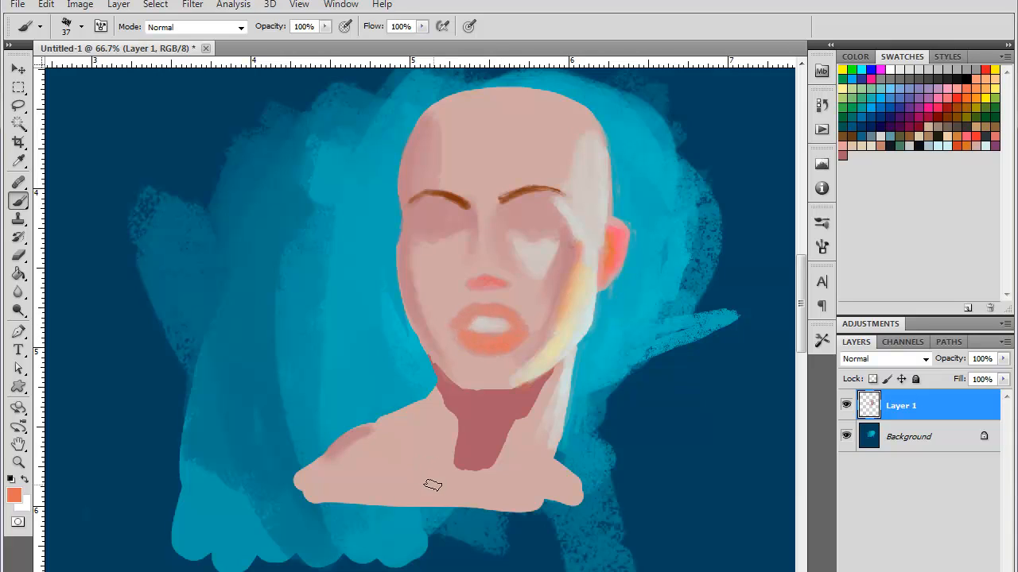
{"action": "left_click", "coordinate": [557, 243], "text": "alt"}
{"action": "mouse_move", "coordinate": [492, 372]}
{"action": "left_mouse_down"}
{"action": "mouse_move", "coordinate": [502, 363]}
{"action": "mouse_move", "coordinate": [486, 366]}
{"action": "left_mouse_up"}
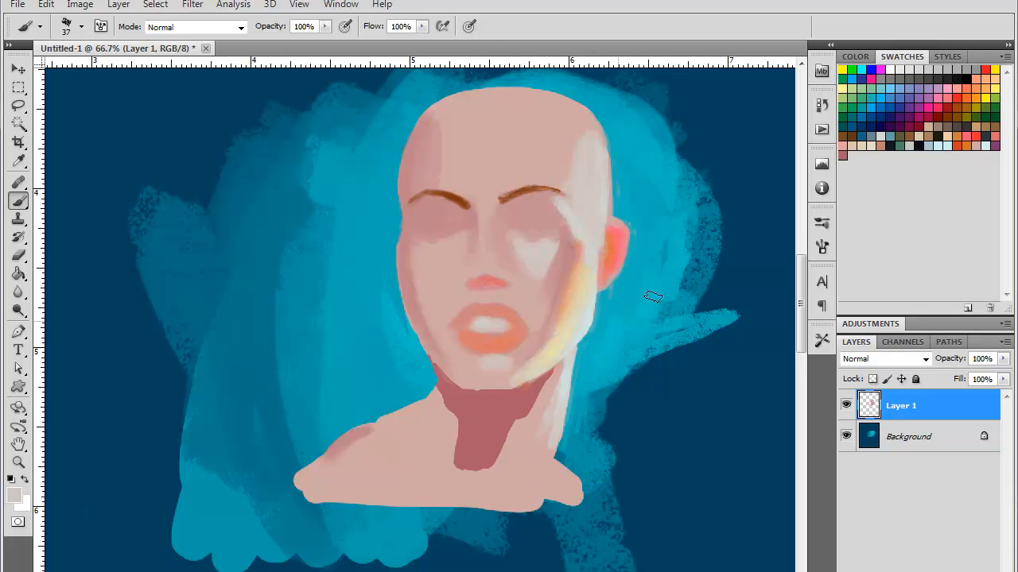
- Sketch a magenta side profile of a face beside the head with a 5 px hard brush, and undo the sketch
{"action": "right_click", "coordinate": [589, 296]}
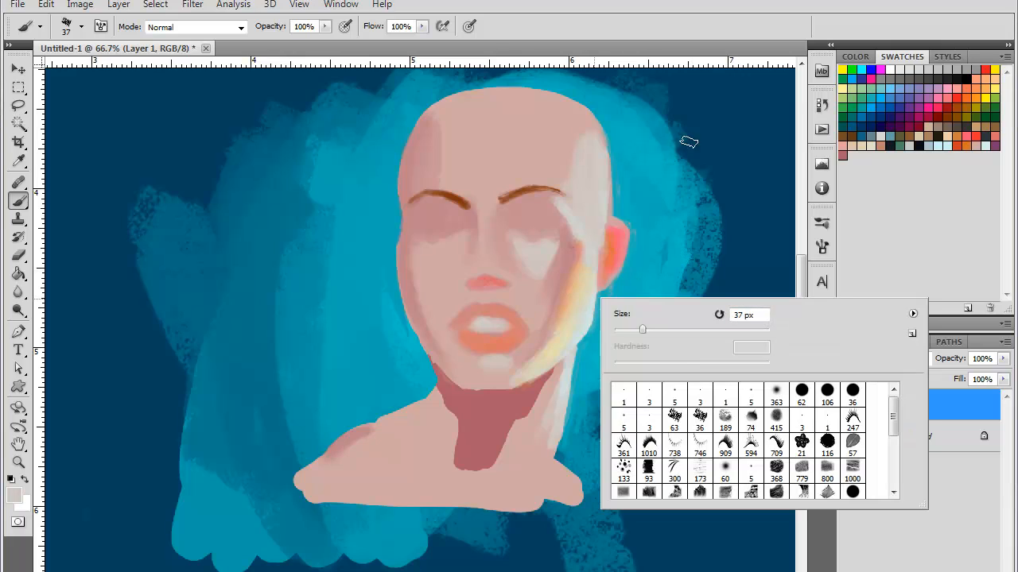
{"action": "left_click", "coordinate": [700, 395]}
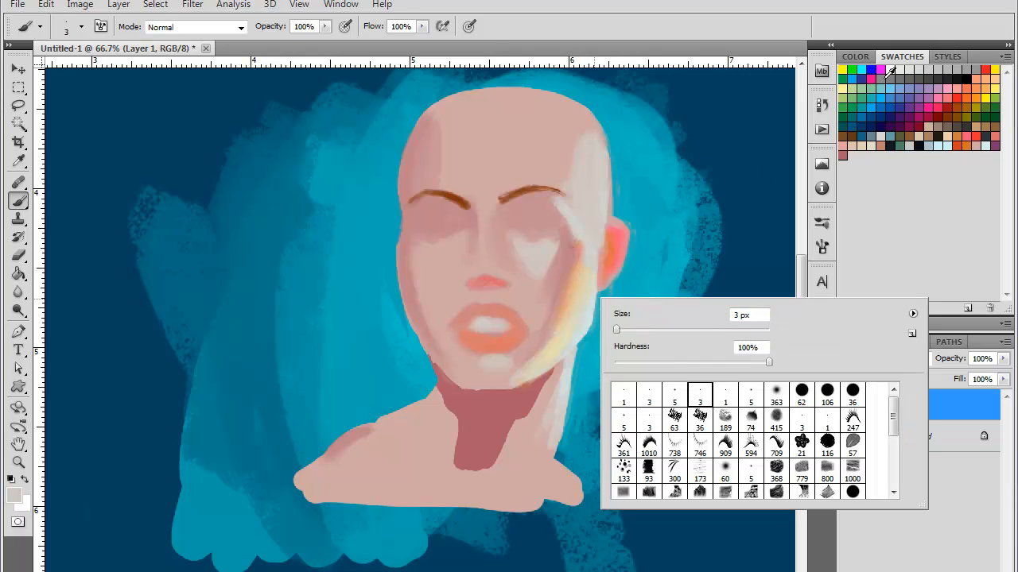
{"action": "key", "text": "comma"}
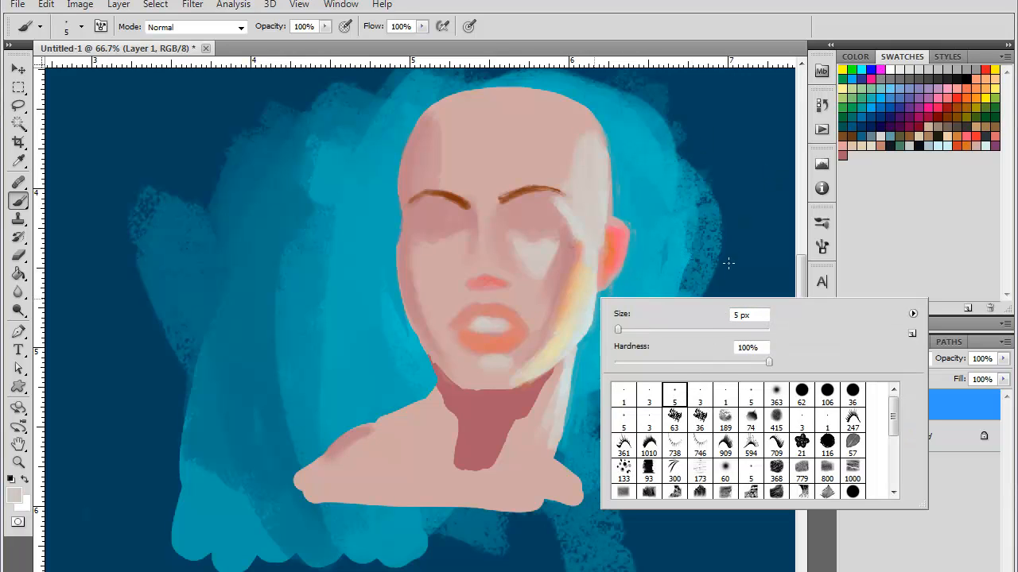
{"action": "left_click", "coordinate": [871, 80]}
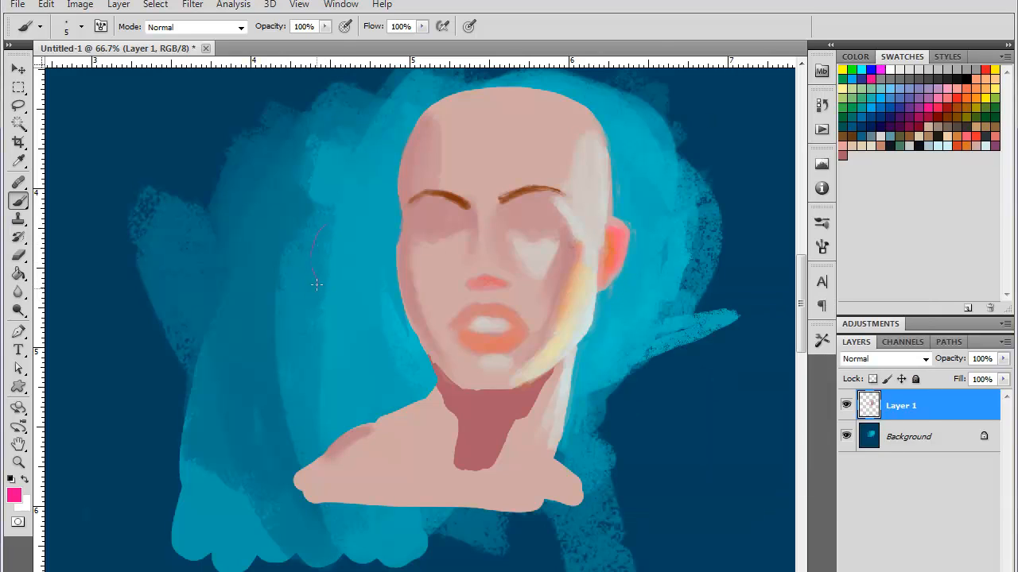
{"action": "mouse_move", "coordinate": [316, 284]}
{"action": "left_mouse_down"}
{"action": "mouse_move", "coordinate": [318, 293]}
{"action": "mouse_move", "coordinate": [317, 280]}
{"action": "left_mouse_up"}
{"action": "left_click_drag", "start_coordinate": [302, 319], "coordinate": [317, 334]}
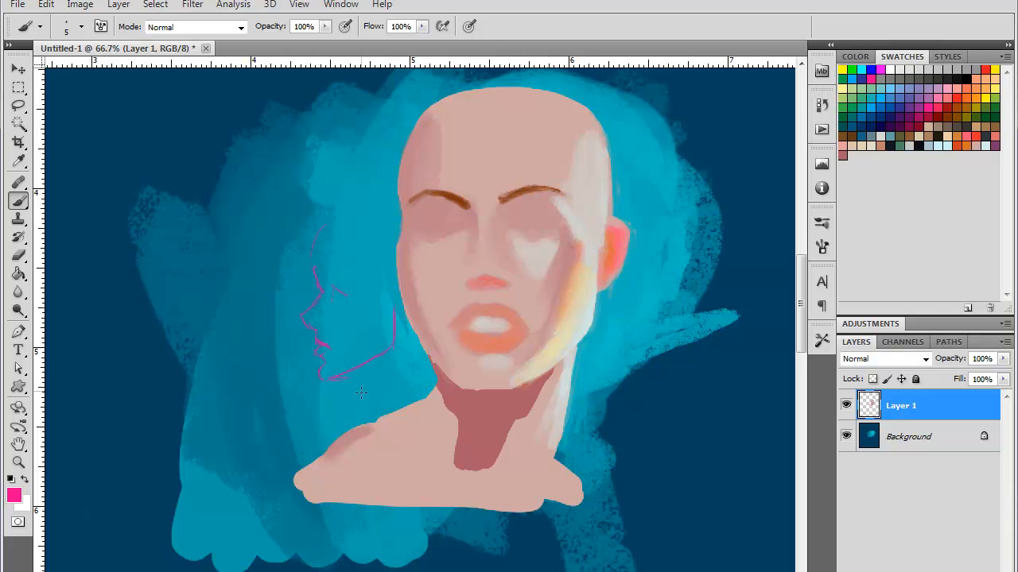
{"action": "left_click_drag", "start_coordinate": [346, 375], "coordinate": [362, 393]}
{"action": "key", "text": "ctrl+alt+z"}
{"action": "key", "text": "ctrl+alt+z"}
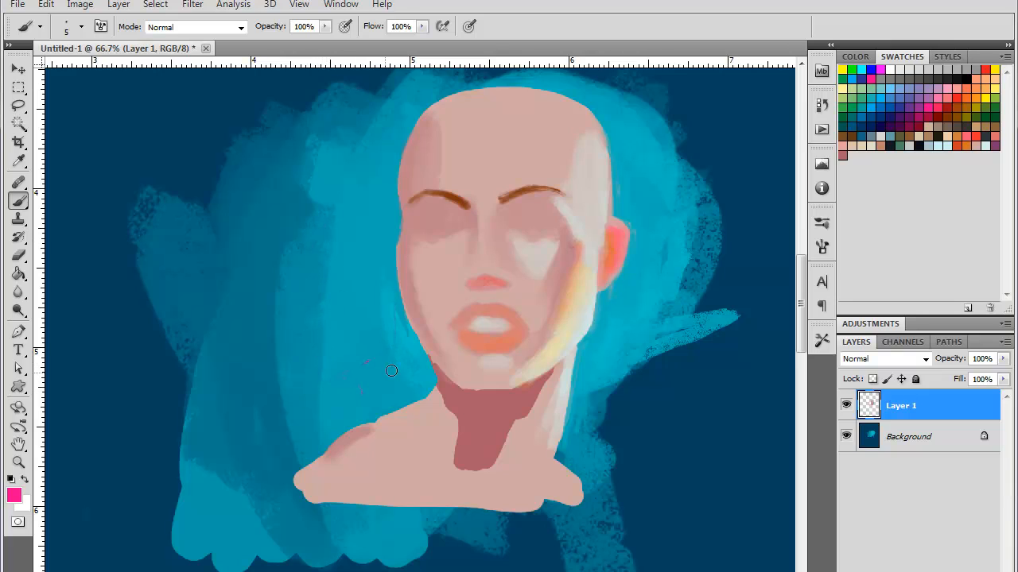
{"action": "key", "text": "ctrl+alt+z"}
- Paint pale highlights under the left eye, above the right brow, between the brows and on the forehead, using the textured 36 px preset at 26 px
{"action": "left_click", "coordinate": [992, 143]}
{"action": "right_click", "coordinate": [537, 272]}
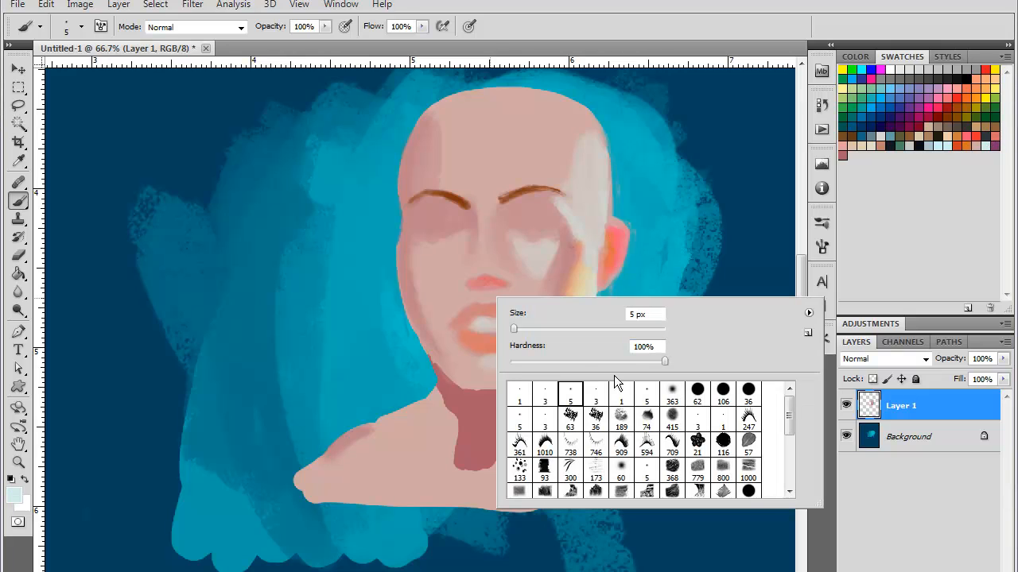
{"action": "left_click", "coordinate": [595, 415]}
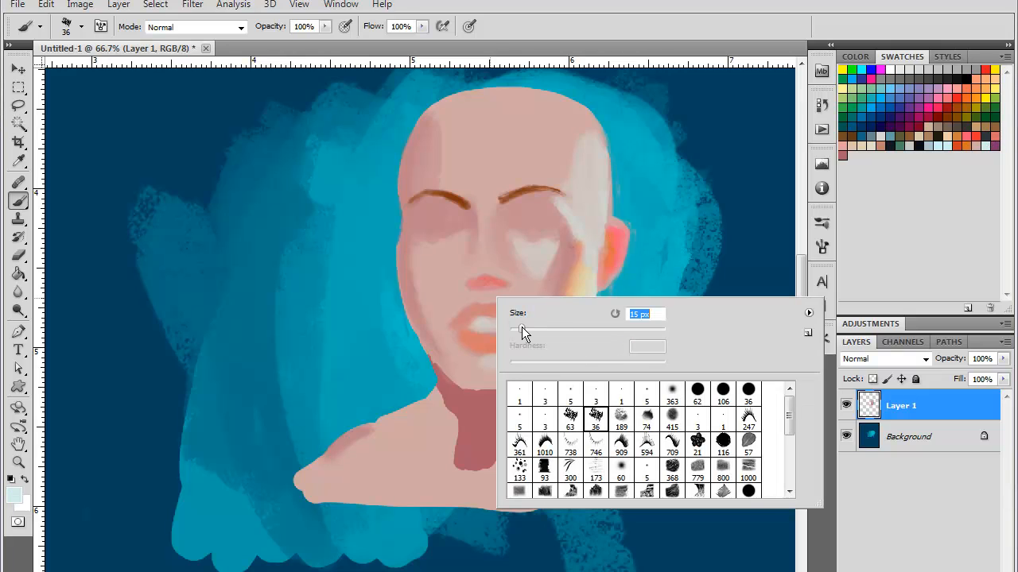
{"action": "left_click_drag", "start_coordinate": [527, 327], "coordinate": [530, 327]}
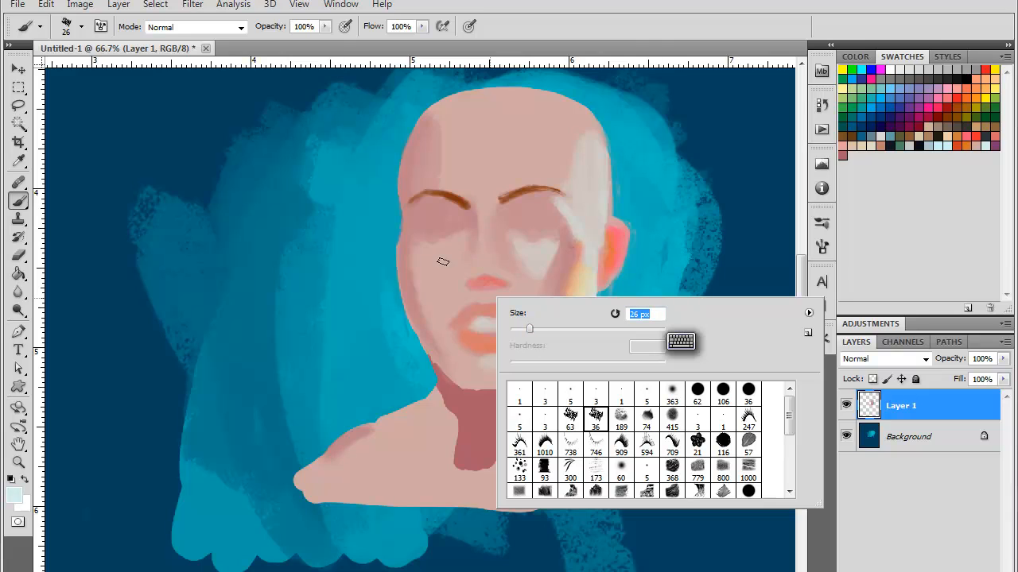
{"action": "key", "text": "Return"}
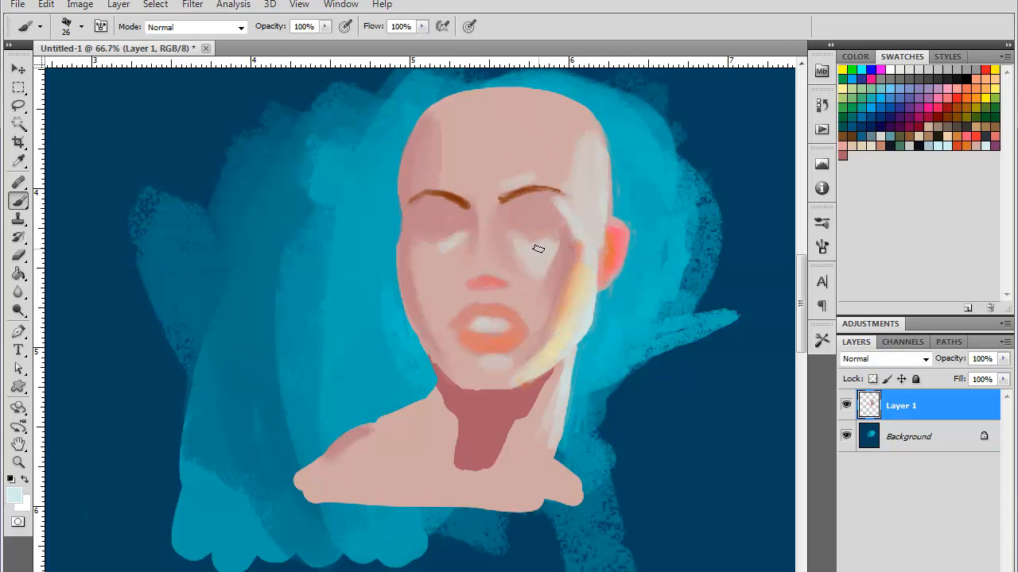
{"action": "mouse_move", "coordinate": [497, 193]}
{"action": "left_mouse_down"}
{"action": "mouse_move", "coordinate": [482, 215]}
{"action": "mouse_move", "coordinate": [497, 187]}
{"action": "mouse_move", "coordinate": [497, 163]}
{"action": "mouse_move", "coordinate": [447, 187]}
{"action": "left_mouse_up"}
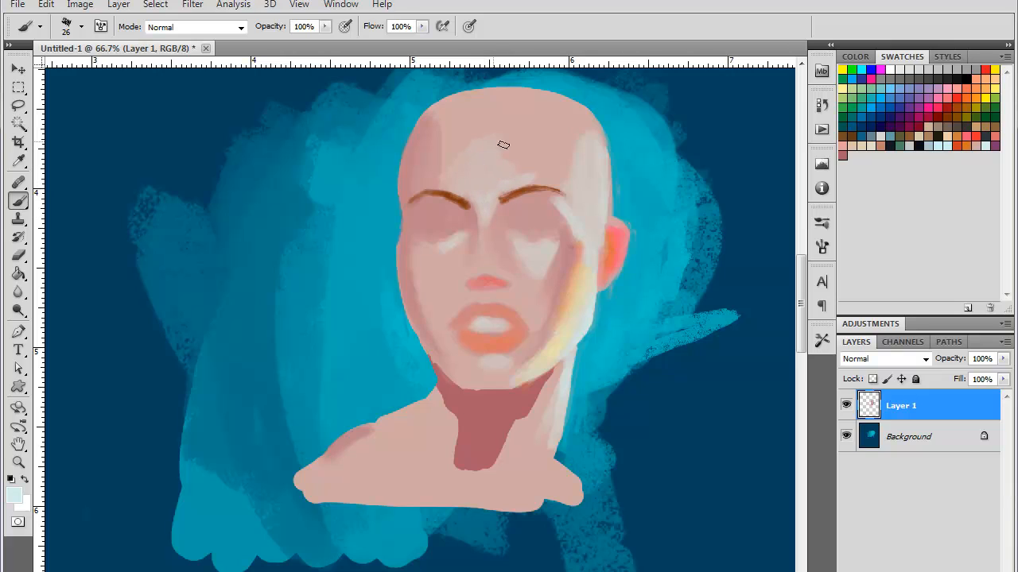
{"action": "left_click", "coordinate": [539, 177], "text": "alt"}
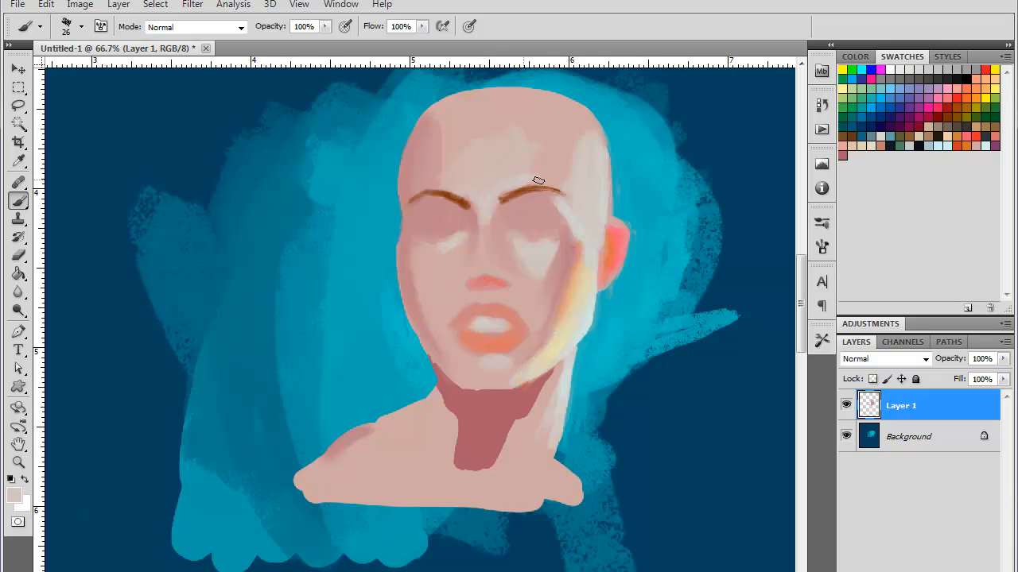
{"action": "mouse_move", "coordinate": [524, 139]}
{"action": "left_mouse_down"}
{"action": "mouse_move", "coordinate": [464, 151]}
{"action": "mouse_move", "coordinate": [513, 142]}
{"action": "mouse_move", "coordinate": [502, 192]}
{"action": "left_mouse_up"}
- Shade the left edge of the head from the temple down to the jaw with muted purple and sampled mauve
{"action": "left_click", "coordinate": [863, 127]}
{"action": "left_click_drag", "start_coordinate": [417, 132], "coordinate": [405, 205]}
{"action": "left_click", "coordinate": [421, 150], "text": "alt"}
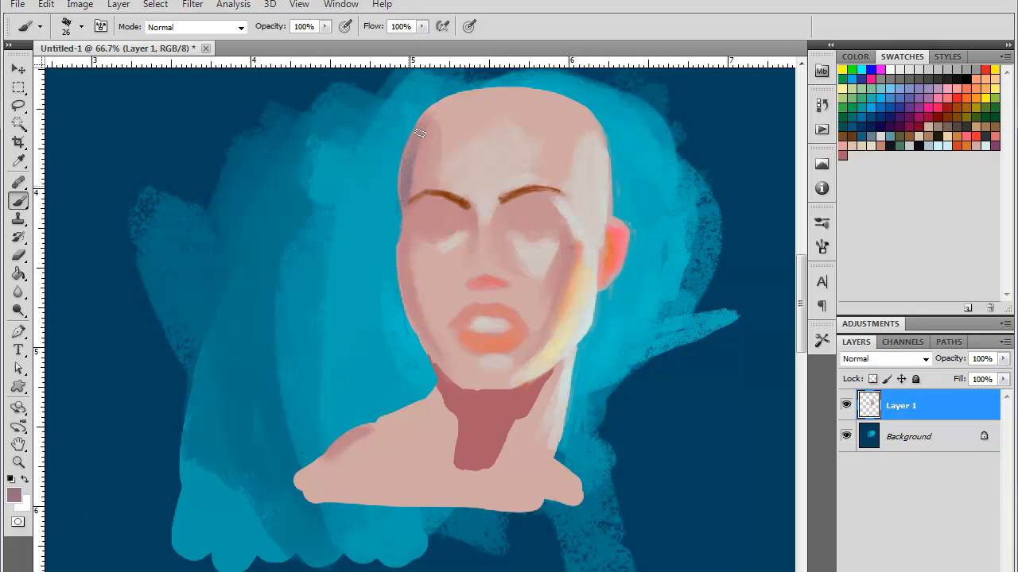
{"action": "mouse_move", "coordinate": [409, 241]}
{"action": "left_mouse_down"}
{"action": "mouse_move", "coordinate": [406, 282]}
{"action": "mouse_move", "coordinate": [405, 268]}
{"action": "mouse_move", "coordinate": [414, 313]}
{"action": "mouse_move", "coordinate": [405, 252]}
{"action": "mouse_move", "coordinate": [433, 356]}
{"action": "left_mouse_up"}
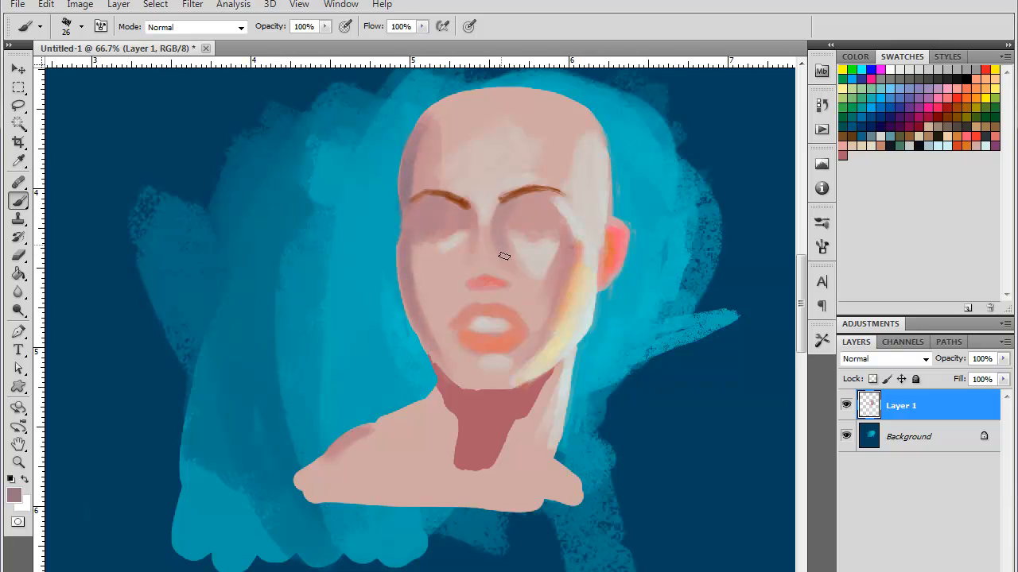
- Tint the inner corners of both eye sockets with teal sampled from the background, and sample the socket's pink
{"action": "left_click", "coordinate": [645, 194], "text": "alt"}
{"action": "mouse_move", "coordinate": [527, 204]}
{"action": "left_mouse_down"}
{"action": "mouse_move", "coordinate": [510, 216]}
{"action": "mouse_move", "coordinate": [525, 205]}
{"action": "left_mouse_up"}
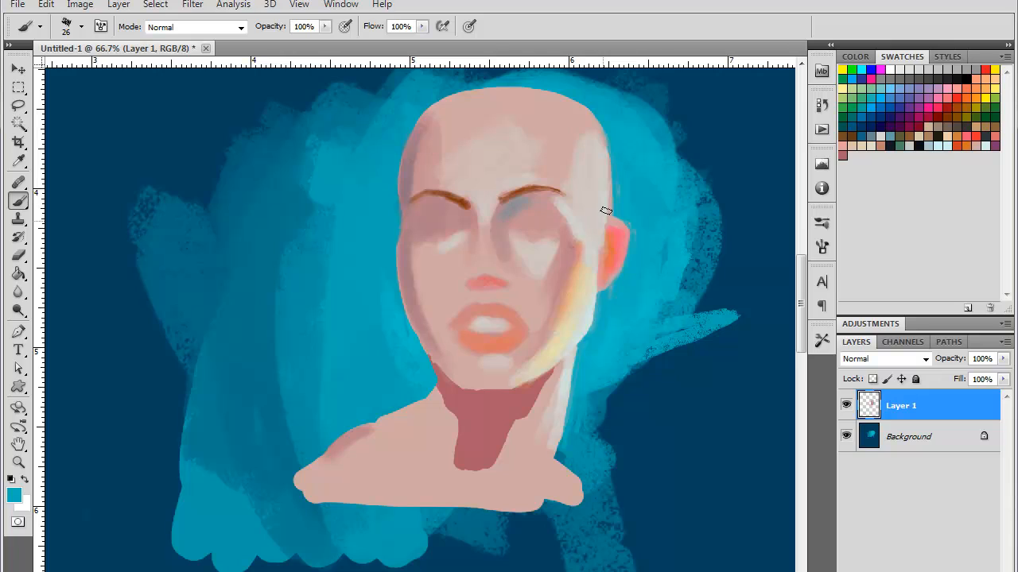
{"action": "left_click_drag", "start_coordinate": [457, 211], "coordinate": [471, 216]}
{"action": "left_click", "coordinate": [457, 217], "text": "alt"}
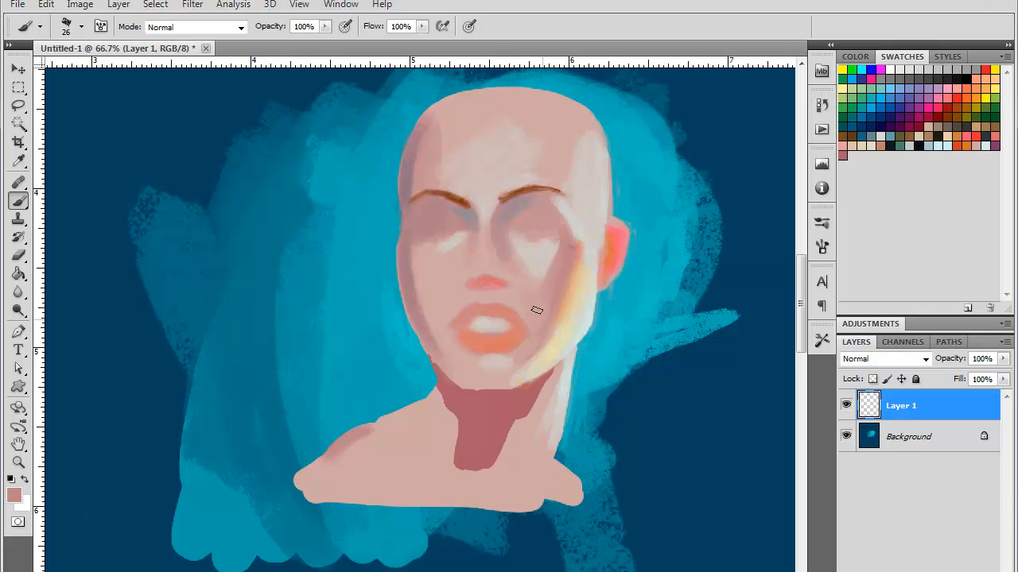
- Shade the right cheek between the nose and mouth with dusty pink, and sample skin tones around the nose
{"action": "left_click_drag", "start_coordinate": [512, 302], "coordinate": [507, 282]}
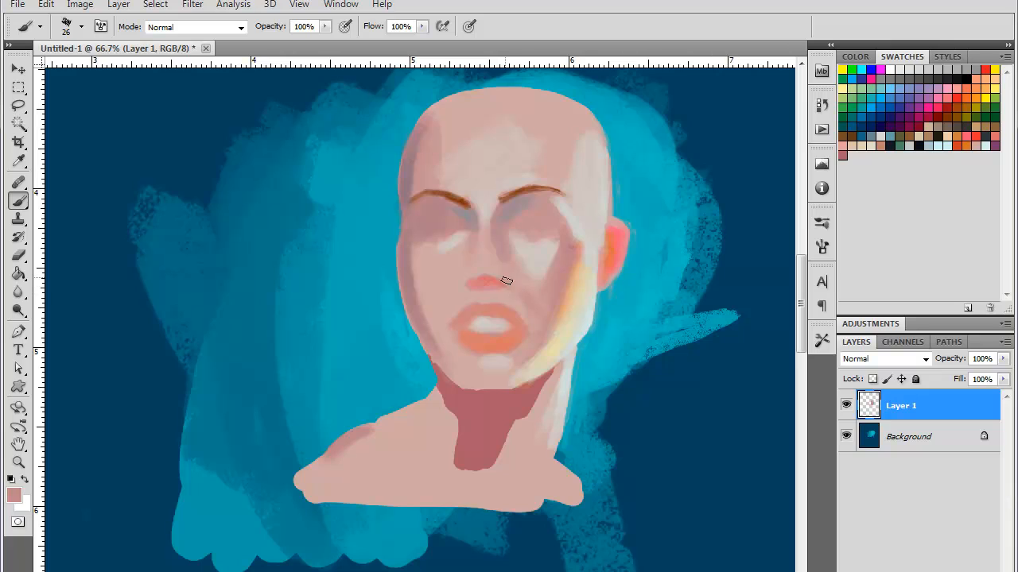
{"action": "left_click", "coordinate": [466, 269], "text": "alt"}
{"action": "left_click", "coordinate": [488, 216], "text": "alt"}
- Add pale yellow highlights sampled from the jaw to the chin, the cheeks below the eyes and the area above the right brow
{"action": "left_click", "coordinate": [577, 294], "text": "alt"}
{"action": "left_click_drag", "start_coordinate": [502, 366], "coordinate": [511, 359]}
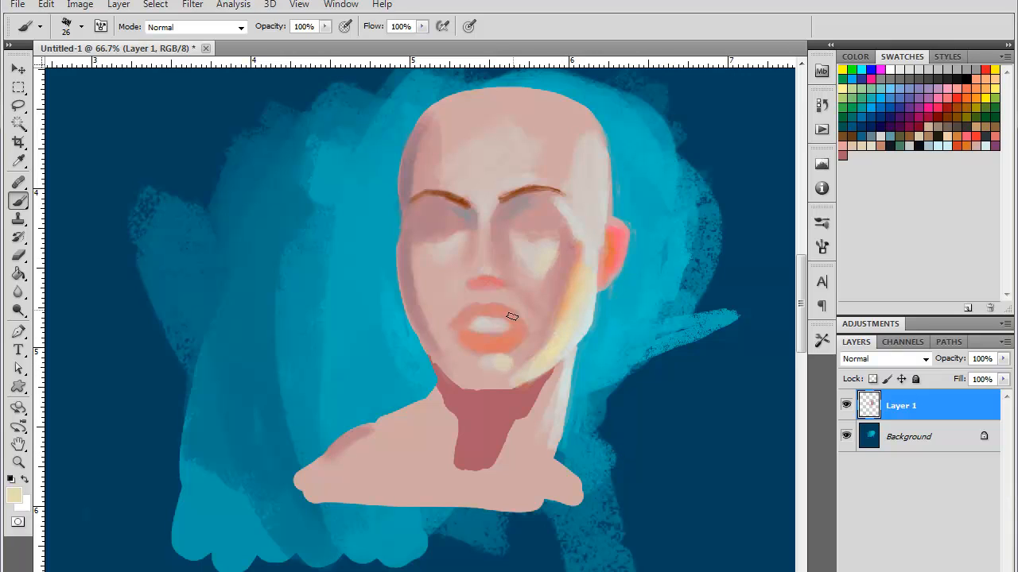
{"action": "left_click_drag", "start_coordinate": [458, 253], "coordinate": [463, 238]}
{"action": "left_click_drag", "start_coordinate": [509, 187], "coordinate": [529, 175]}
- Choose the near-black navy swatch and set the textured brush to 9 px for detailing the eyes
{"action": "left_click", "coordinate": [907, 145]}
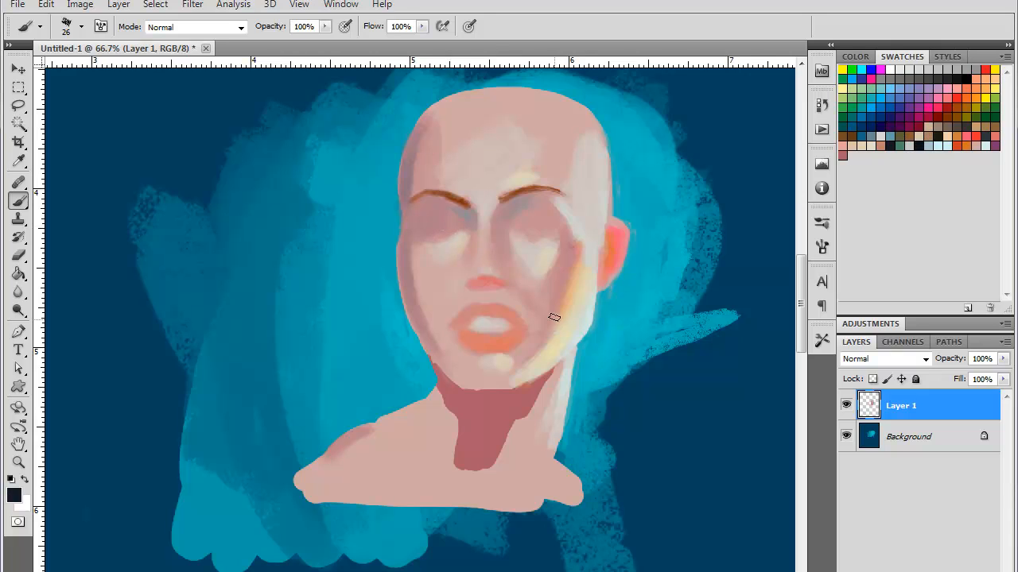
{"action": "key", "text": "ctrl+plus"}
{"action": "right_click", "coordinate": [525, 286]}
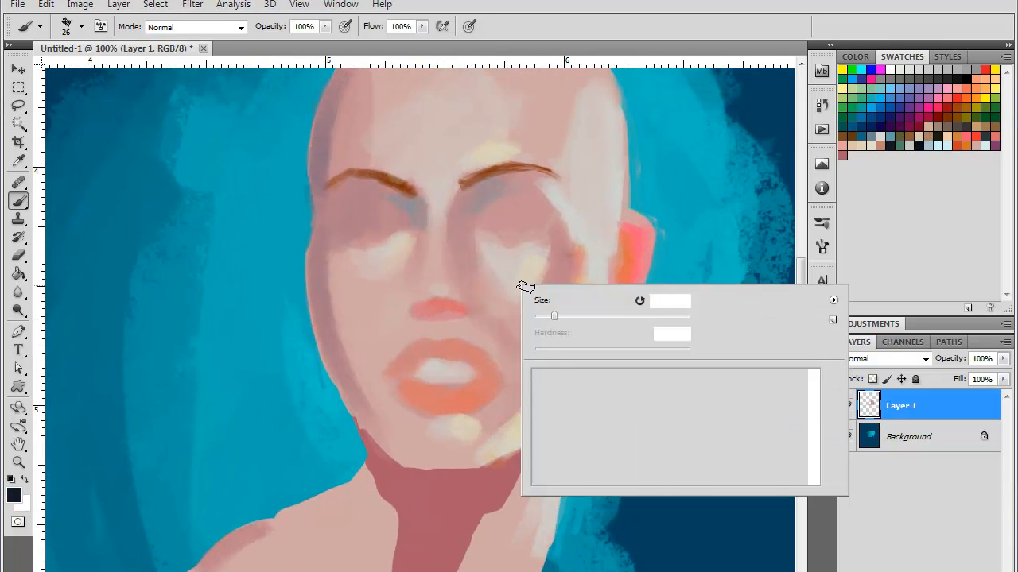
{"action": "left_click", "coordinate": [541, 315]}
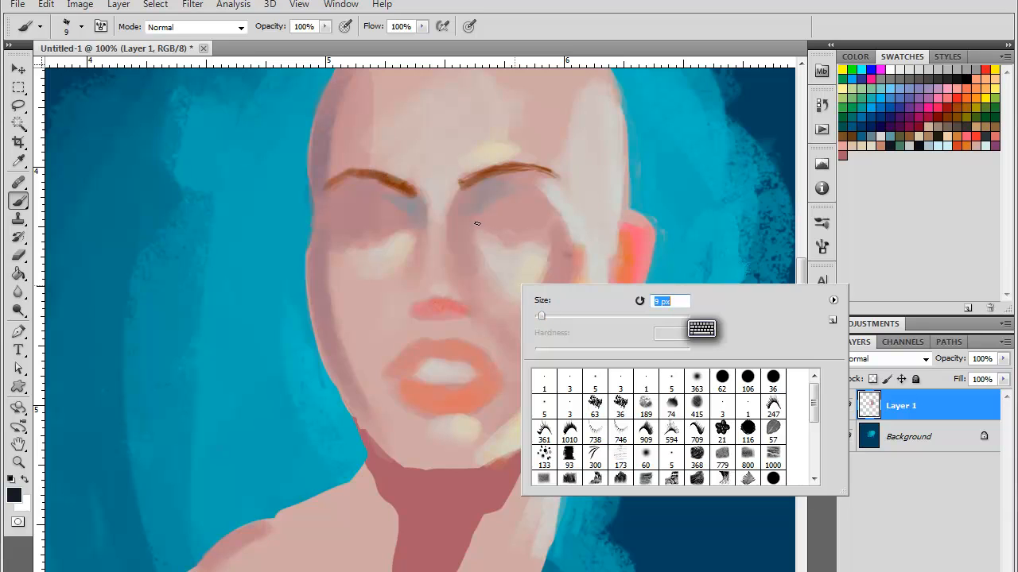
{"action": "key", "text": "Return"}
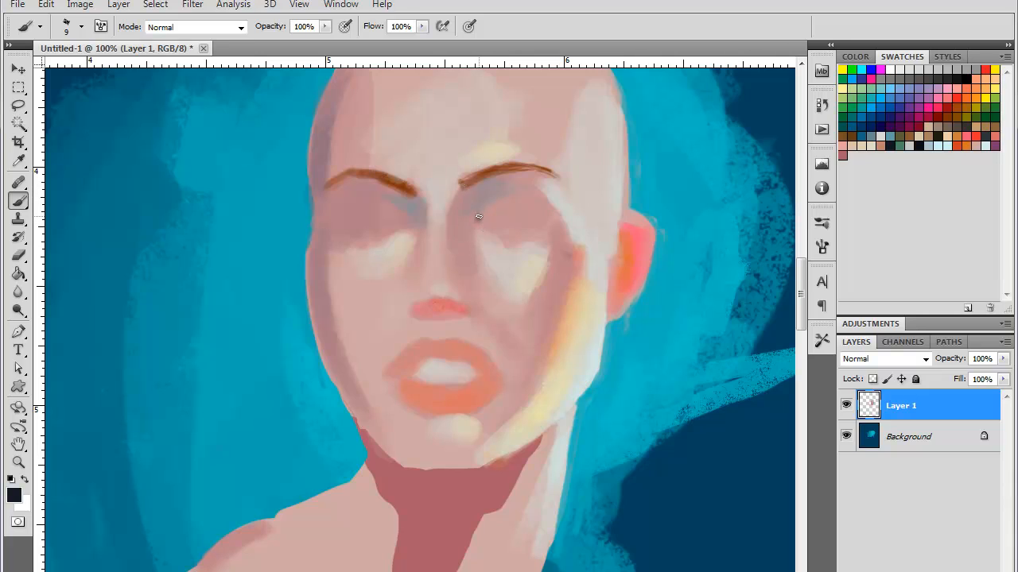
{"action": "left_click_drag", "start_coordinate": [477, 218], "coordinate": [483, 205]}
{"action": "key", "text": "ctrl+alt+z"}
{"action": "key", "text": "ctrl+alt+z"}
{"action": "key", "text": "ctrl+alt+z"}
- Paint the right eye's dark lid crease and inner corner, and extend the right eyebrow's outer end with sampled brown
{"action": "left_click_drag", "start_coordinate": [521, 191], "coordinate": [493, 191]}
{"action": "left_click_drag", "start_coordinate": [480, 217], "coordinate": [513, 198]}
{"action": "left_click", "coordinate": [552, 168], "text": "alt"}
{"action": "left_click_drag", "start_coordinate": [566, 182], "coordinate": [552, 172]}
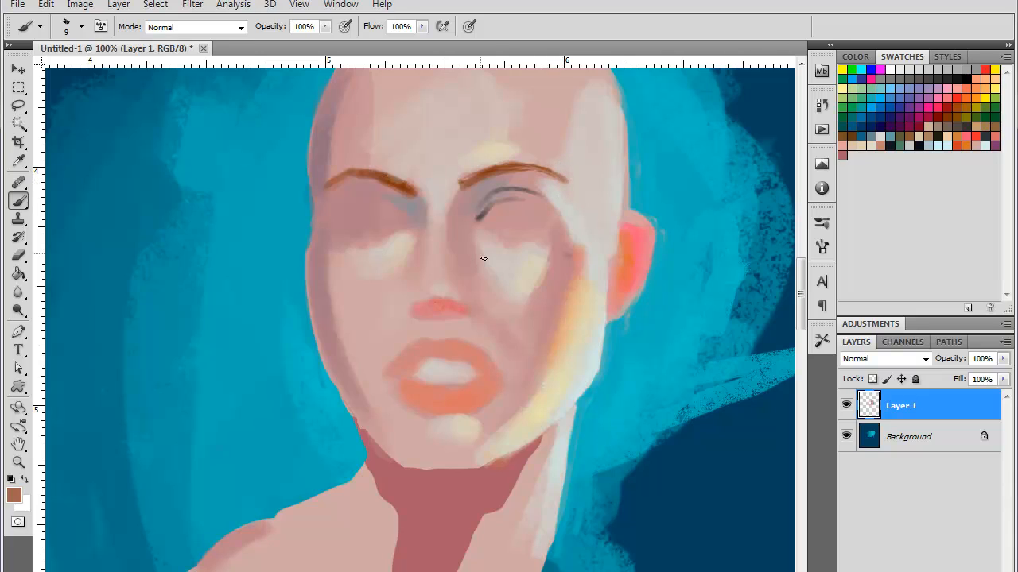
- Outline the right eye as an almond shape with upper and lower lid lines in sampled dark grey-brown
{"action": "left_click", "coordinate": [487, 210], "text": "alt"}
{"action": "mouse_move", "coordinate": [476, 220]}
{"action": "left_mouse_down"}
{"action": "mouse_move", "coordinate": [498, 204]}
{"action": "mouse_move", "coordinate": [529, 203]}
{"action": "mouse_move", "coordinate": [517, 200]}
{"action": "left_mouse_up"}
{"action": "left_click_drag", "start_coordinate": [544, 213], "coordinate": [501, 230]}
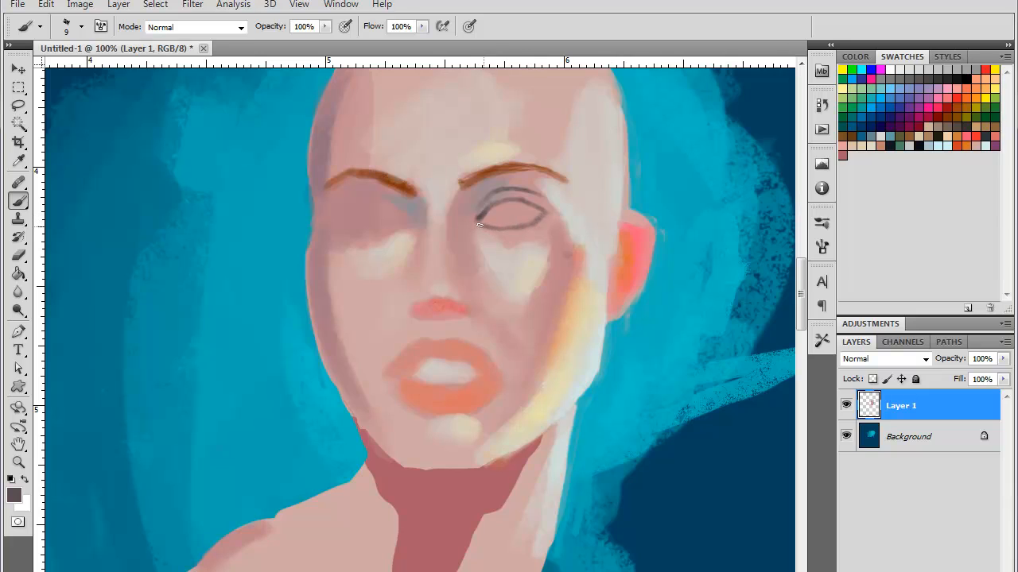
{"action": "left_click_drag", "start_coordinate": [490, 226], "coordinate": [525, 225]}
- Paint the left eye's lid crease and almond outline in dark grey-brown, darken its upper lid line, and sample the pink inside
{"action": "left_click_drag", "start_coordinate": [406, 221], "coordinate": [389, 199]}
{"action": "mouse_move", "coordinate": [403, 211]}
{"action": "left_mouse_down"}
{"action": "mouse_move", "coordinate": [366, 198]}
{"action": "mouse_move", "coordinate": [345, 207]}
{"action": "mouse_move", "coordinate": [360, 198]}
{"action": "left_mouse_up"}
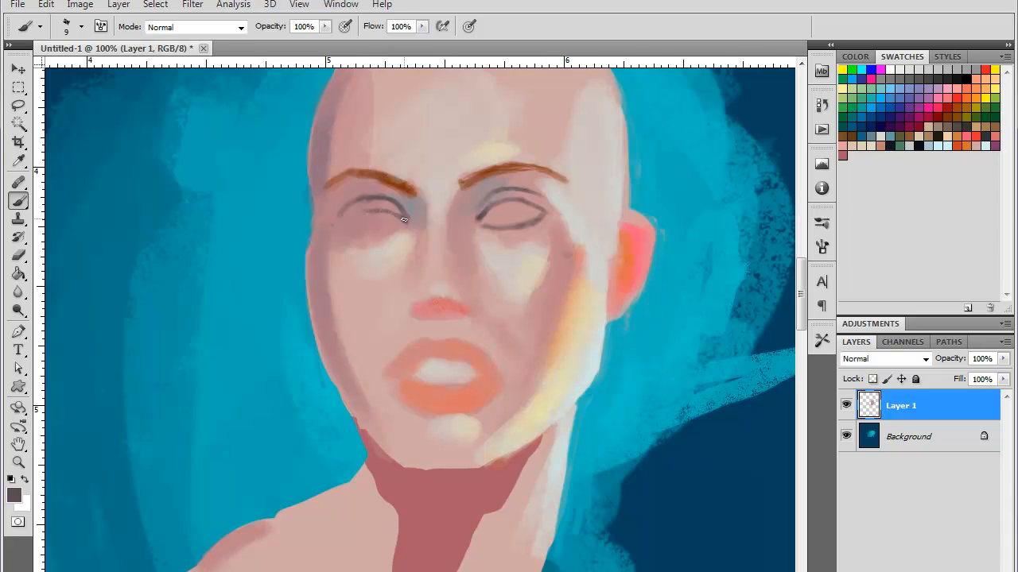
{"action": "mouse_move", "coordinate": [404, 220]}
{"action": "left_mouse_down"}
{"action": "mouse_move", "coordinate": [348, 214]}
{"action": "mouse_move", "coordinate": [404, 219]}
{"action": "mouse_move", "coordinate": [344, 218]}
{"action": "left_mouse_up"}
{"action": "mouse_move", "coordinate": [337, 226]}
{"action": "left_mouse_down"}
{"action": "mouse_move", "coordinate": [368, 211]}
{"action": "mouse_move", "coordinate": [341, 228]}
{"action": "mouse_move", "coordinate": [402, 228]}
{"action": "left_mouse_up"}
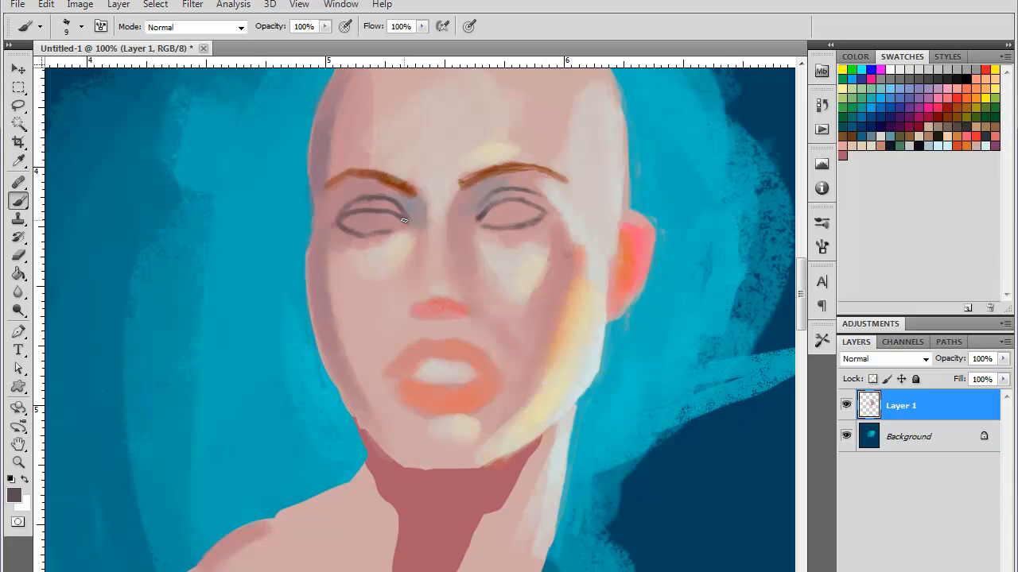
{"action": "left_click_drag", "start_coordinate": [399, 211], "coordinate": [348, 210]}
{"action": "left_click", "coordinate": [395, 221], "text": "alt"}
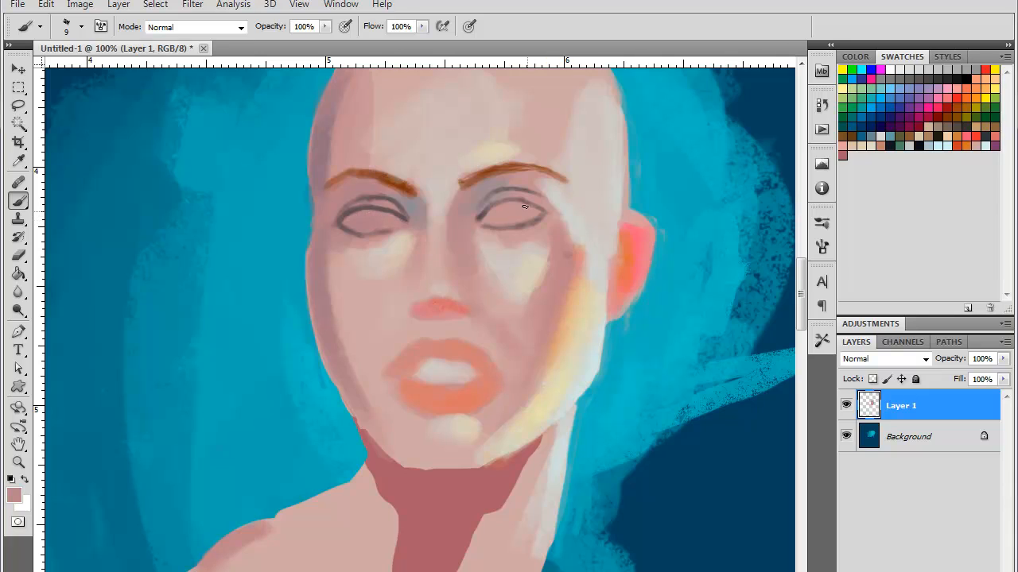
- Clean up the inside of the right eye's outline with the sampled pink
{"action": "left_click_drag", "start_coordinate": [485, 216], "coordinate": [539, 210]}
{"action": "key", "text": "ctrl+minus"}
{"action": "key", "text": "ctrl+minus"}
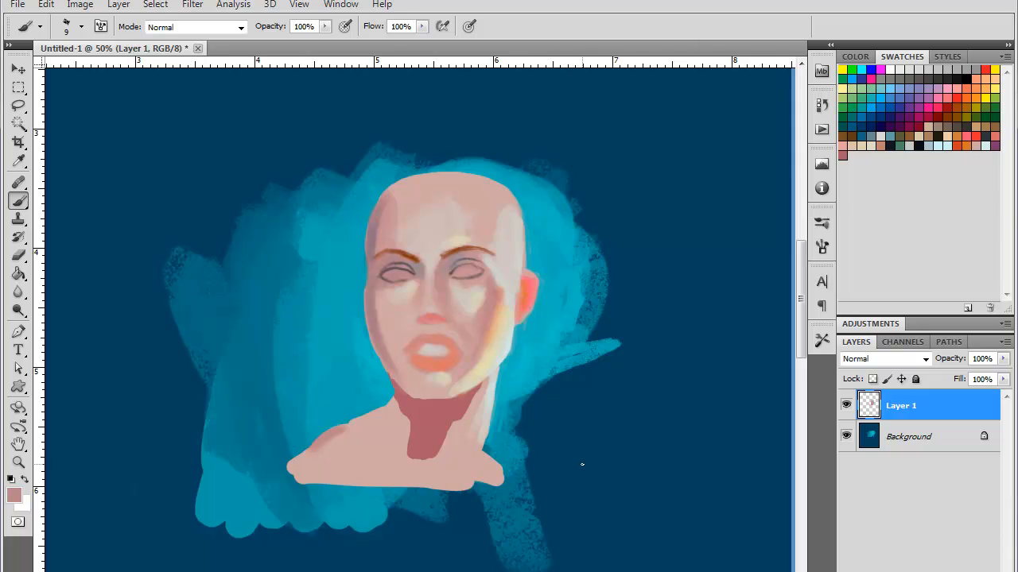
{"action": "key", "text": "ctrl+plus"}
{"action": "key", "text": "ctrl+plus"}
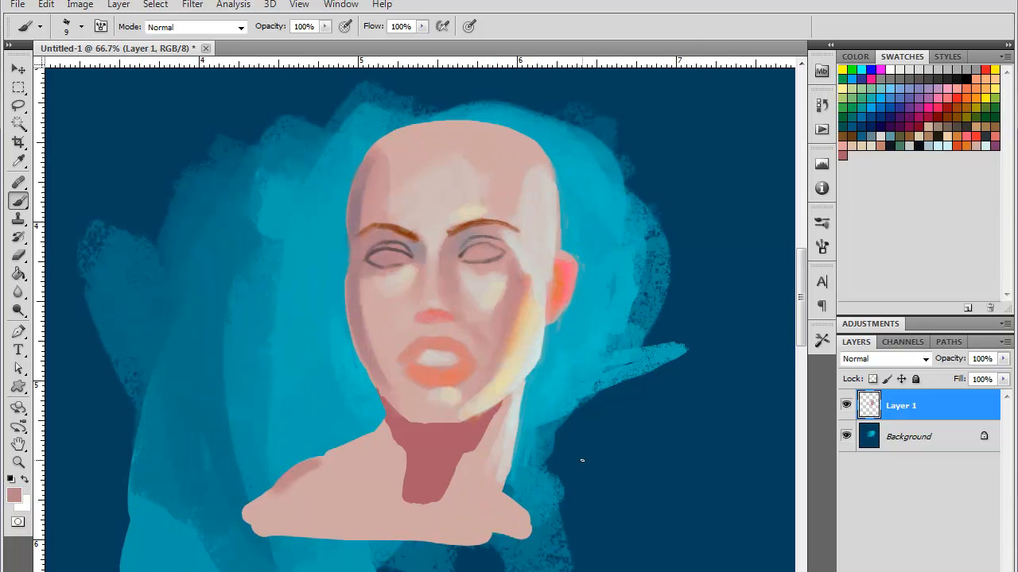
- Paint both nostrils with the dark pink sampled from the neck shadow and the dark red swatch
{"action": "left_click", "coordinate": [458, 498], "text": "alt"}
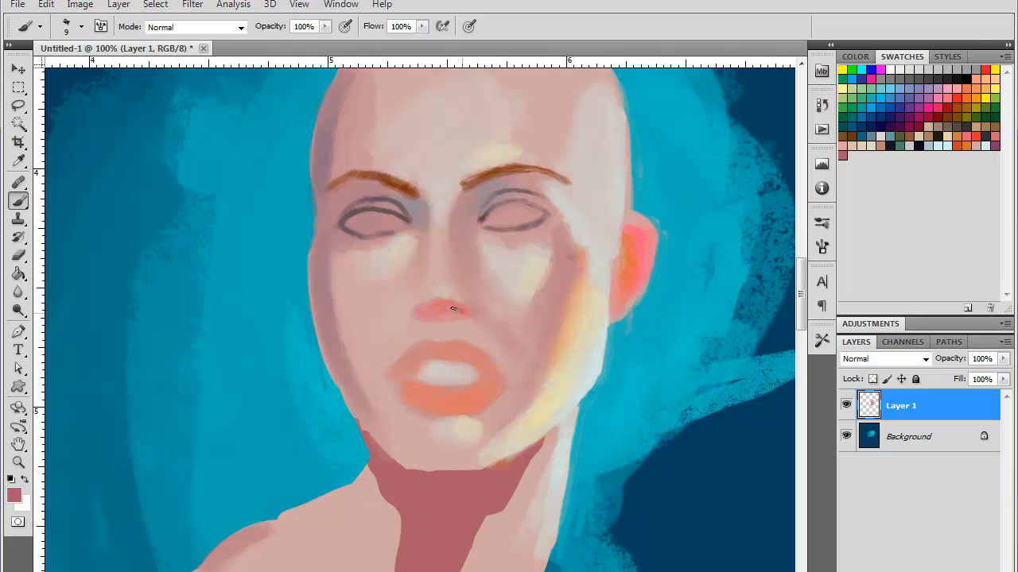
{"action": "mouse_move", "coordinate": [461, 311]}
{"action": "left_mouse_down"}
{"action": "mouse_move", "coordinate": [450, 309]}
{"action": "mouse_move", "coordinate": [465, 315]}
{"action": "left_mouse_up"}
{"action": "left_click", "coordinate": [939, 117]}
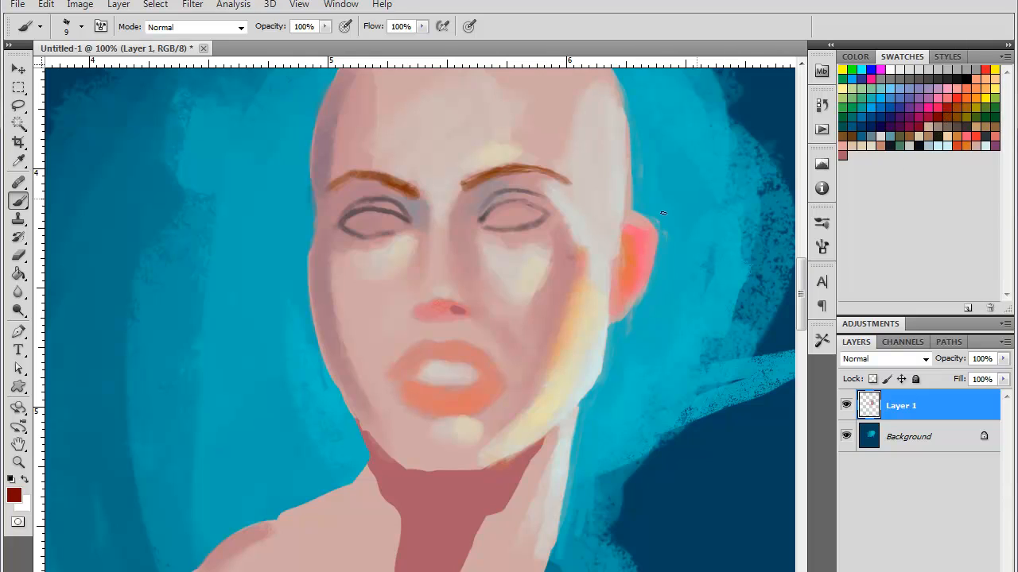
{"action": "left_click", "coordinate": [456, 310]}
{"action": "key", "text": "ctrl+z"}
{"action": "left_click", "coordinate": [454, 310]}
{"action": "left_click_drag", "start_coordinate": [451, 310], "coordinate": [447, 312]}
{"action": "left_click_drag", "start_coordinate": [428, 311], "coordinate": [425, 312]}
- Darken the centres of both nostrils with black
{"action": "left_click", "coordinate": [968, 78]}
{"action": "left_click_drag", "start_coordinate": [462, 311], "coordinate": [458, 311]}
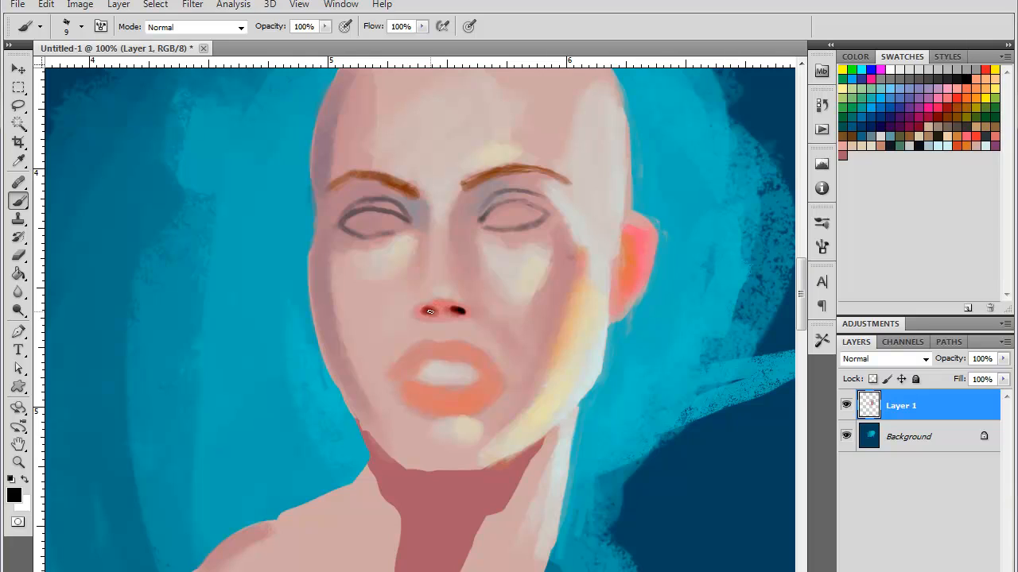
{"action": "left_click_drag", "start_coordinate": [430, 311], "coordinate": [423, 313]}
- Soften the nostril edges and the underside of the nose with sampled skin and red tones
{"action": "left_click", "coordinate": [454, 320], "text": "alt"}
{"action": "left_click", "coordinate": [444, 307], "text": "alt"}
{"action": "left_click", "coordinate": [447, 329], "text": "alt"}
{"action": "left_click_drag", "start_coordinate": [443, 319], "coordinate": [443, 319]}
{"action": "left_click", "coordinate": [435, 312], "text": "alt"}
{"action": "left_click", "coordinate": [431, 313], "text": "alt"}
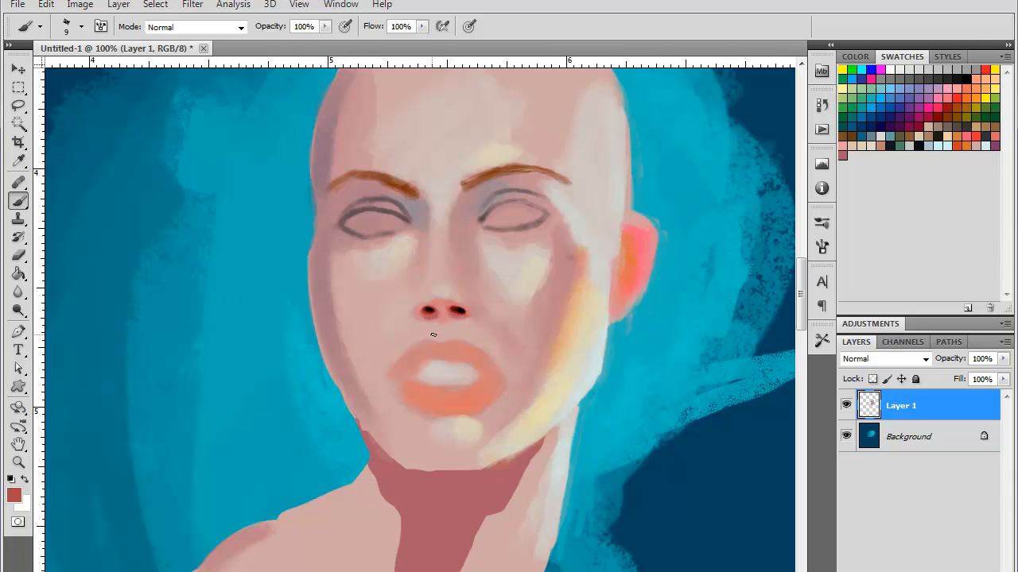
- Shade the groove between the nose and upper lip with a sampled mauve skin tone
{"action": "left_click", "coordinate": [443, 326], "text": "alt"}
{"action": "left_click", "coordinate": [499, 321], "text": "alt"}
{"action": "mouse_move", "coordinate": [449, 331]}
{"action": "left_mouse_down"}
{"action": "mouse_move", "coordinate": [437, 333]}
{"action": "mouse_move", "coordinate": [446, 340]}
{"action": "left_mouse_up"}
- Lighten the skin beside the right corner of the lips and blend the cheek next to the right nostril with sampled tones
{"action": "left_click", "coordinate": [514, 273], "text": "alt"}
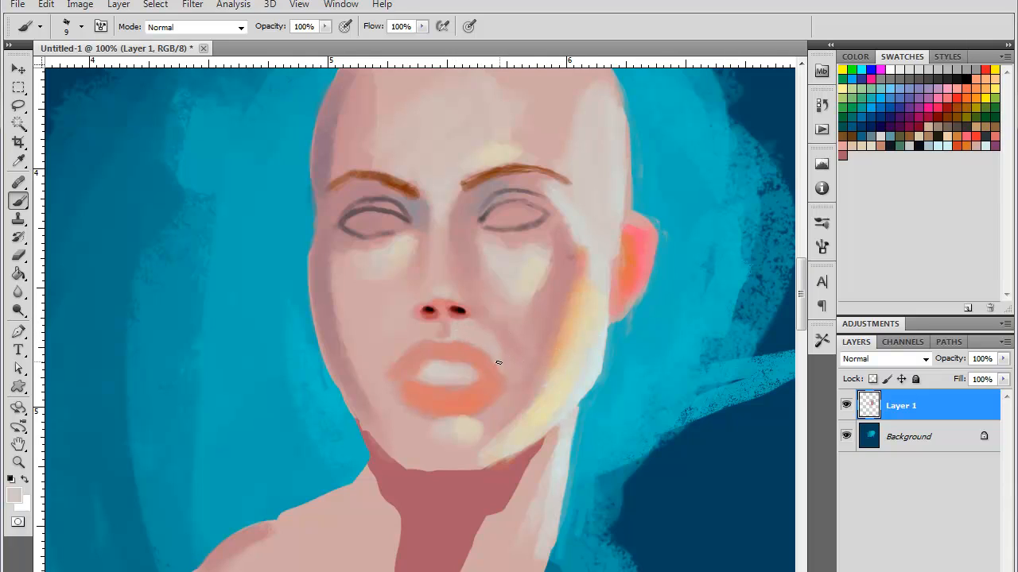
{"action": "left_click_drag", "start_coordinate": [495, 347], "coordinate": [505, 372]}
{"action": "left_click", "coordinate": [477, 322], "text": "alt"}
{"action": "left_click", "coordinate": [487, 321], "text": "alt"}
{"action": "left_click_drag", "start_coordinate": [475, 315], "coordinate": [495, 334]}
{"action": "left_click", "coordinate": [496, 372], "text": "alt"}
- With a hard 3 px brush and pale cyan, add highlights along the upper lip's edge and fine texture on the lower lip
{"action": "right_click", "coordinate": [495, 332]}
{"action": "left_click", "coordinate": [594, 433]}
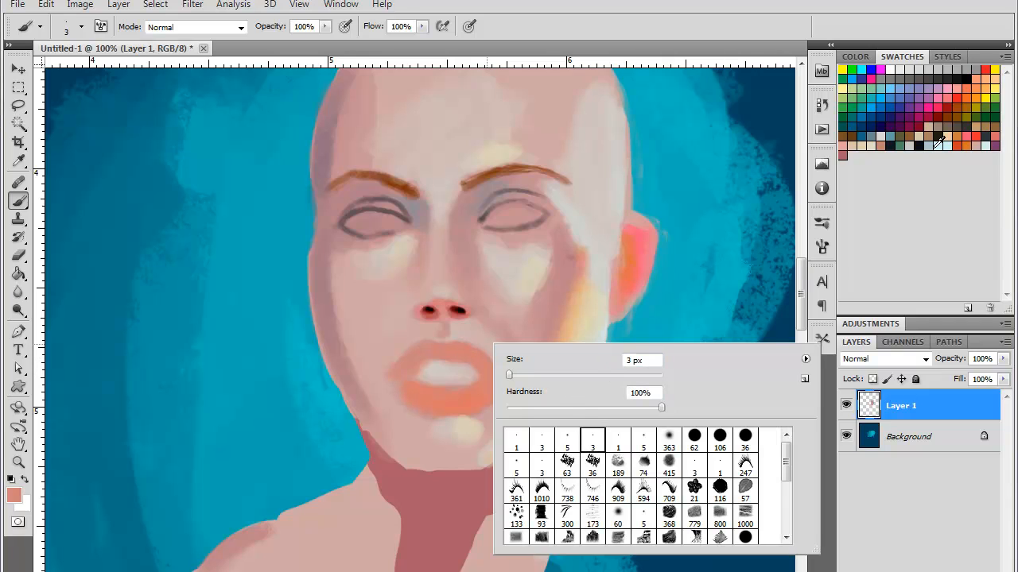
{"action": "left_click", "coordinate": [987, 145]}
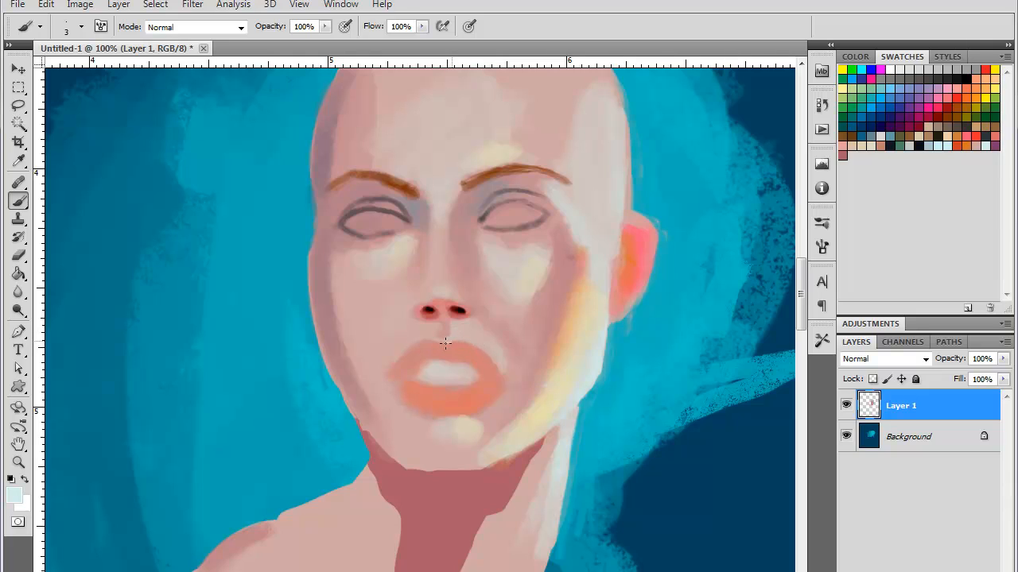
{"action": "left_click_drag", "start_coordinate": [455, 340], "coordinate": [463, 342]}
{"action": "left_click_drag", "start_coordinate": [449, 395], "coordinate": [452, 399]}
{"action": "left_click_drag", "start_coordinate": [457, 396], "coordinate": [479, 399]}
{"action": "mouse_move", "coordinate": [481, 398]}
{"action": "left_mouse_down"}
{"action": "mouse_move", "coordinate": [435, 397]}
{"action": "mouse_move", "coordinate": [431, 410]}
{"action": "mouse_move", "coordinate": [428, 396]}
{"action": "mouse_move", "coordinate": [463, 397]}
{"action": "left_mouse_up"}
- Draw the right mouth corner line in dark red, try darkening it with black, and undo the last stroke
{"action": "left_click", "coordinate": [944, 113]}
{"action": "left_click_drag", "start_coordinate": [499, 376], "coordinate": [481, 378]}
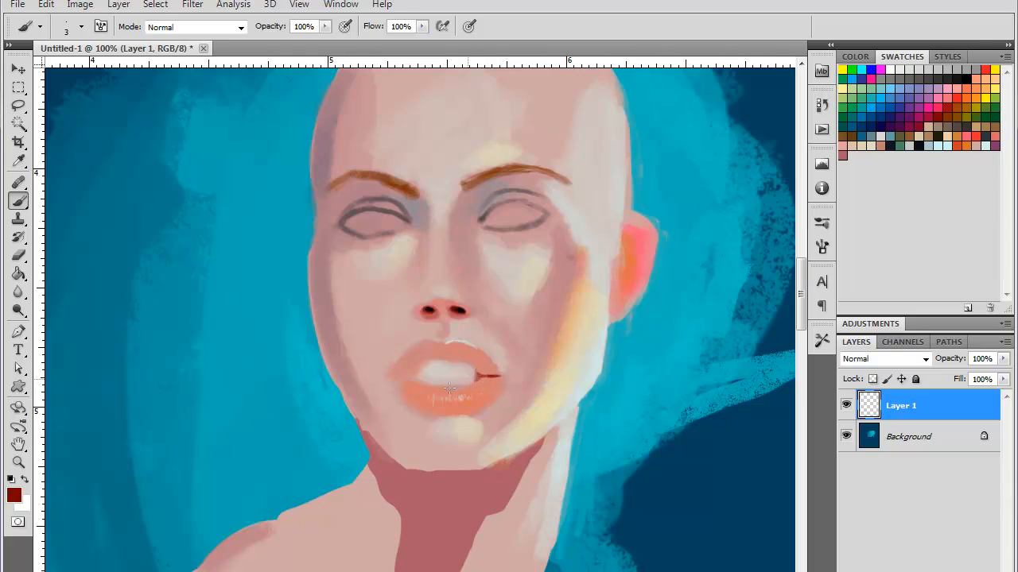
{"action": "left_click", "coordinate": [969, 75]}
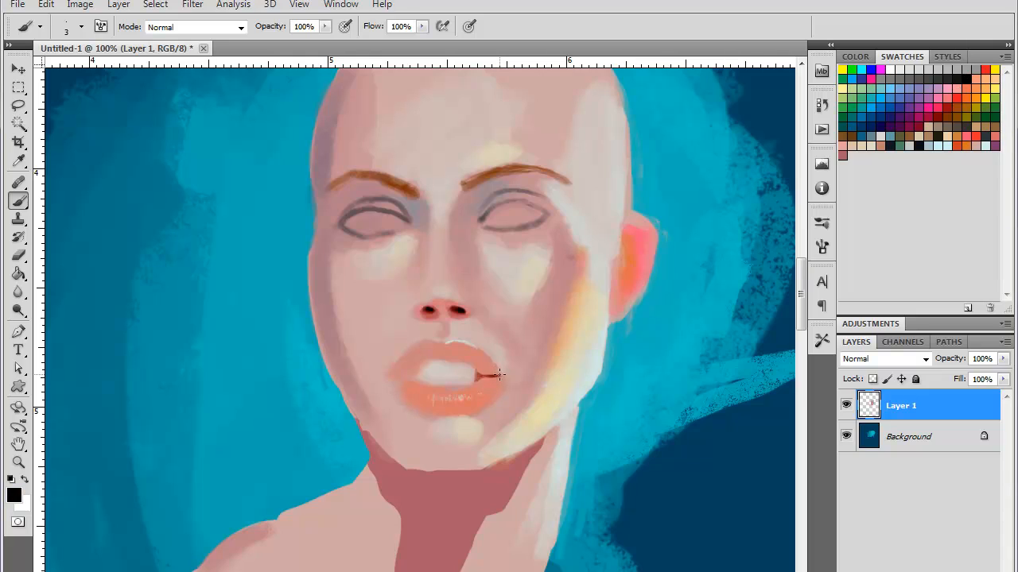
{"action": "left_click_drag", "start_coordinate": [498, 377], "coordinate": [471, 378]}
{"action": "key", "text": "ctrl+z"}
- Draw the left mouth corner line in dark red and darken it with black
{"action": "left_click", "coordinate": [947, 119]}
{"action": "left_click_drag", "start_coordinate": [413, 373], "coordinate": [403, 375]}
{"action": "left_click_drag", "start_coordinate": [411, 374], "coordinate": [398, 375]}
{"action": "left_click", "coordinate": [969, 74]}
{"action": "left_click_drag", "start_coordinate": [402, 375], "coordinate": [397, 377]}
{"action": "key", "text": "ctrl+minus"}
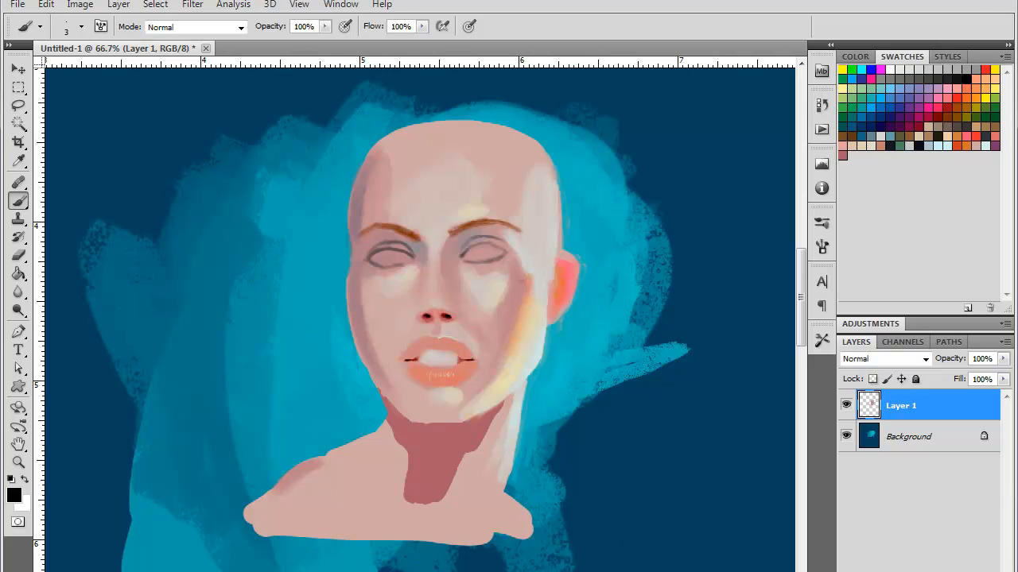
- Fill the whites of both eyes with pale tones, using the textured brush at 13 px
{"action": "left_click", "coordinate": [987, 145]}
{"action": "key", "text": "ctrl+plus"}
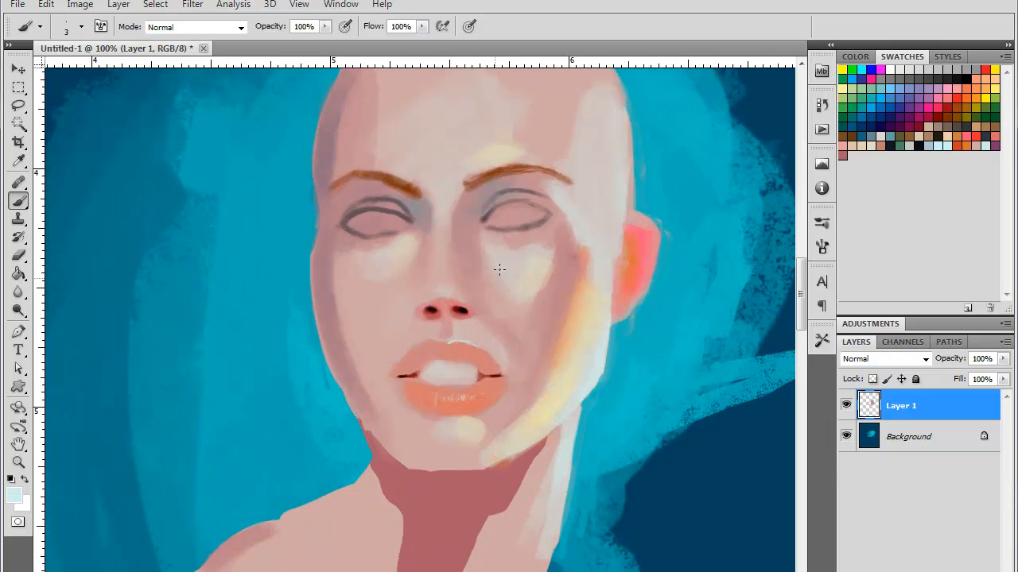
{"action": "right_click", "coordinate": [520, 256]}
{"action": "left_click_drag", "start_coordinate": [535, 286], "coordinate": [555, 287]}
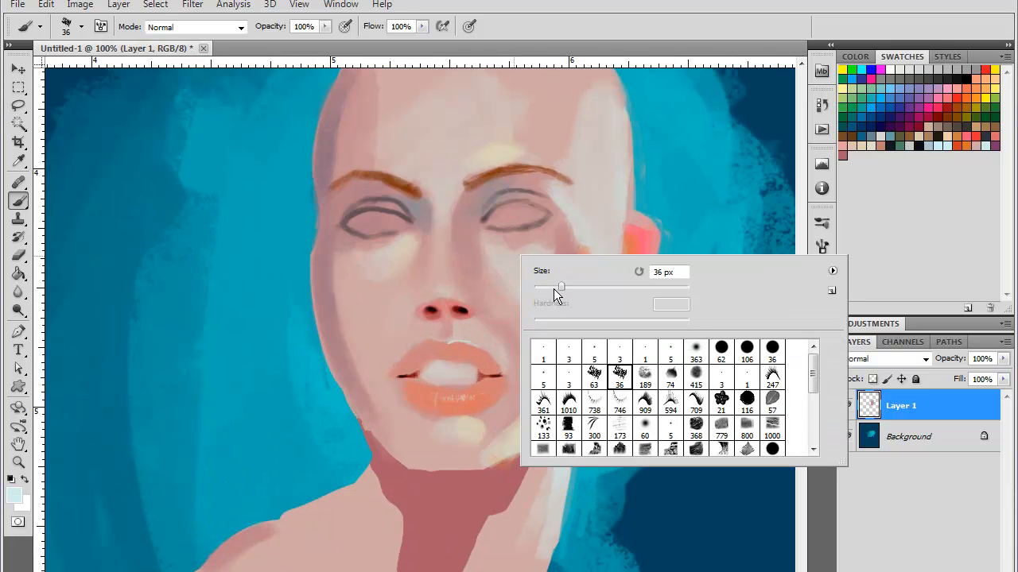
{"action": "key", "text": "Return"}
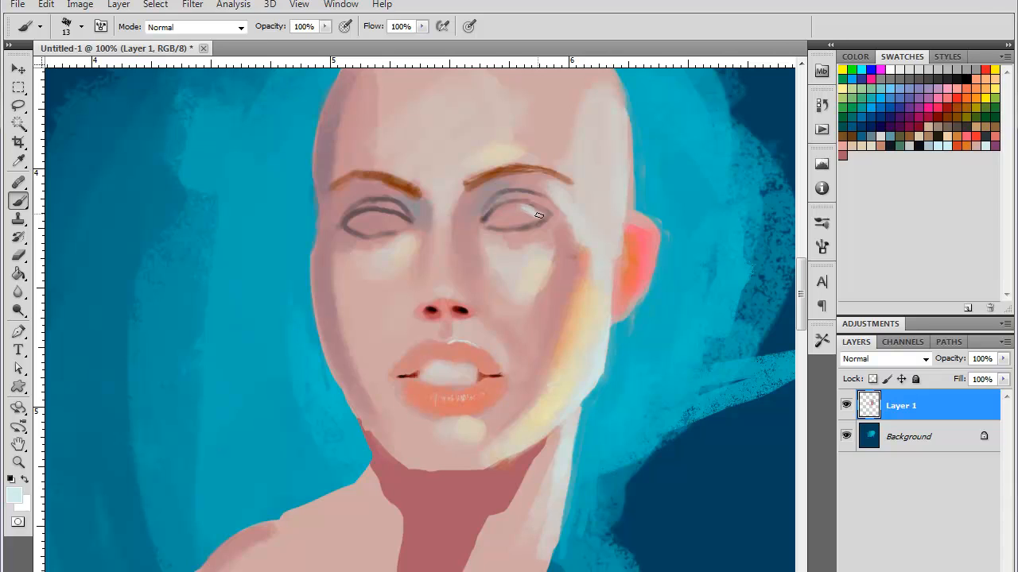
{"action": "left_click", "coordinate": [536, 206], "text": "alt"}
{"action": "mouse_move", "coordinate": [520, 211]}
{"action": "left_mouse_down"}
{"action": "mouse_move", "coordinate": [488, 221]}
{"action": "mouse_move", "coordinate": [544, 213]}
{"action": "mouse_move", "coordinate": [502, 215]}
{"action": "mouse_move", "coordinate": [519, 212]}
{"action": "left_mouse_up"}
{"action": "mouse_move", "coordinate": [383, 216]}
{"action": "left_mouse_down"}
{"action": "mouse_move", "coordinate": [402, 221]}
{"action": "mouse_move", "coordinate": [351, 221]}
{"action": "mouse_move", "coordinate": [397, 227]}
{"action": "mouse_move", "coordinate": [361, 230]}
{"action": "left_mouse_up"}
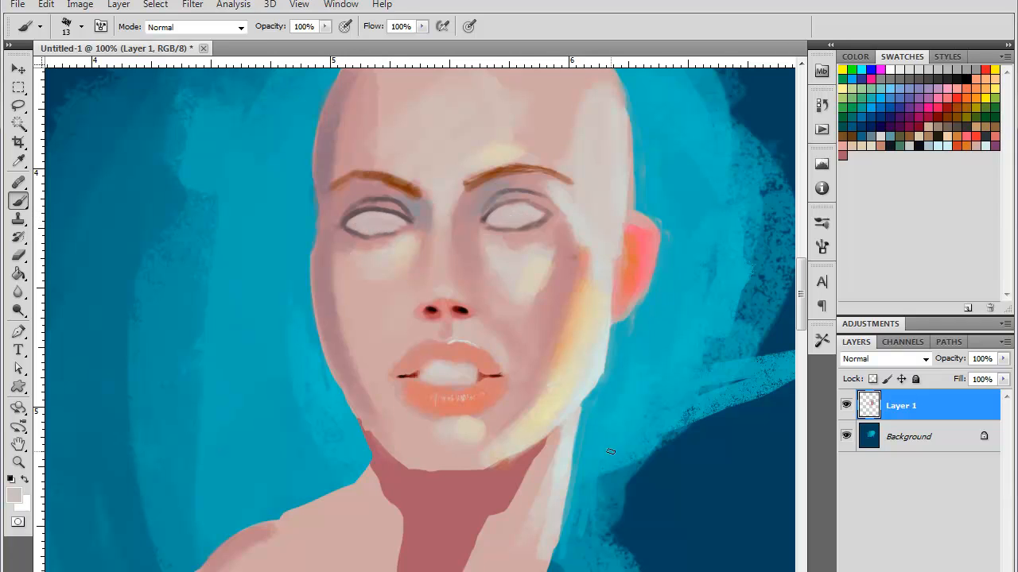
- Lighten the outer edge of the right cheek below the ear with the pale eye colour, and sample light grey near the temple
{"action": "key", "text": "ctrl+minus"}
{"action": "key", "text": "ctrl+minus"}
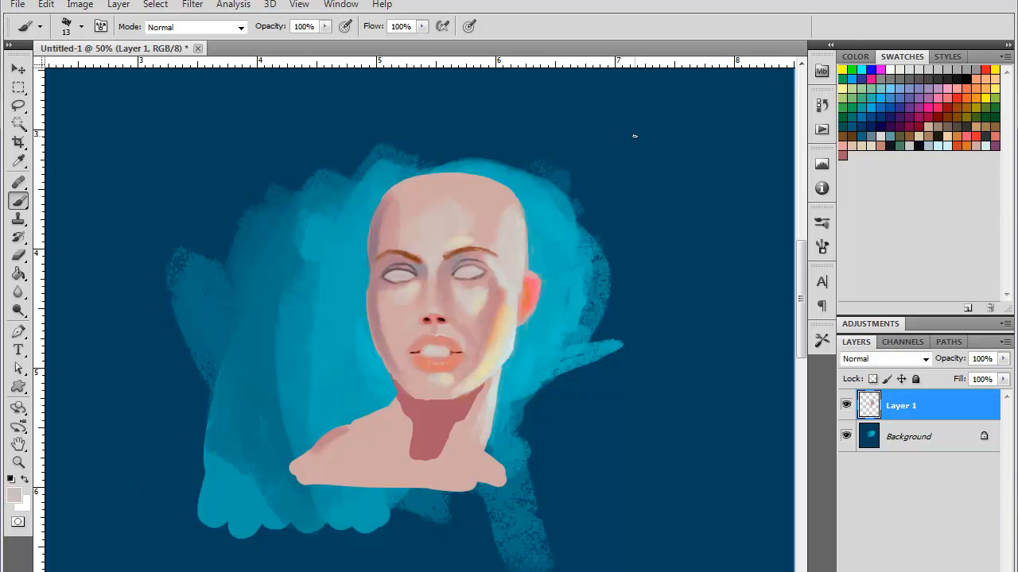
{"action": "key", "text": "ctrl+plus"}
{"action": "key", "text": "ctrl+plus"}
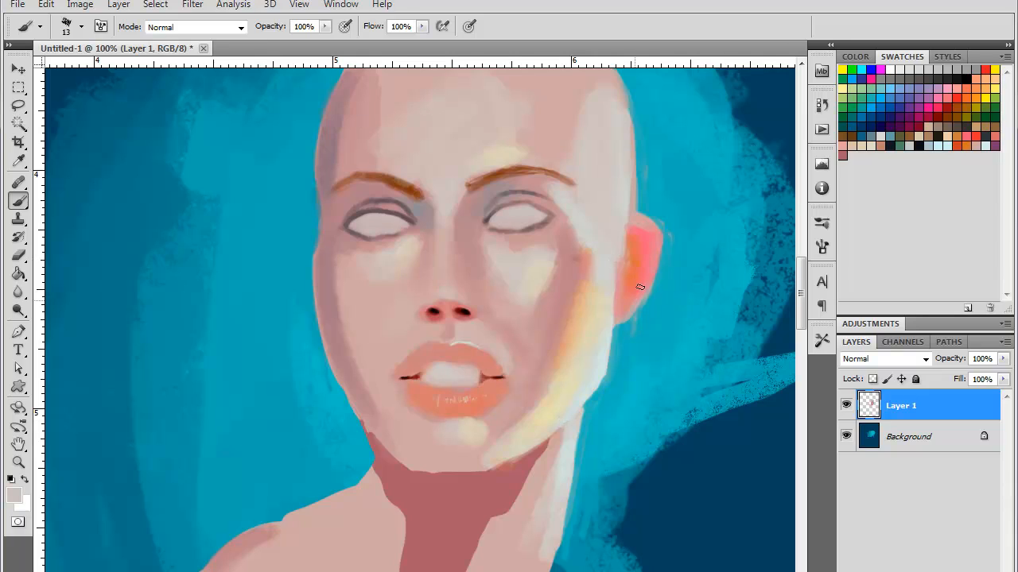
{"action": "mouse_move", "coordinate": [610, 298]}
{"action": "left_mouse_down"}
{"action": "mouse_move", "coordinate": [615, 257]}
{"action": "mouse_move", "coordinate": [583, 355]}
{"action": "left_mouse_up"}
{"action": "left_click", "coordinate": [605, 242], "text": "alt"}
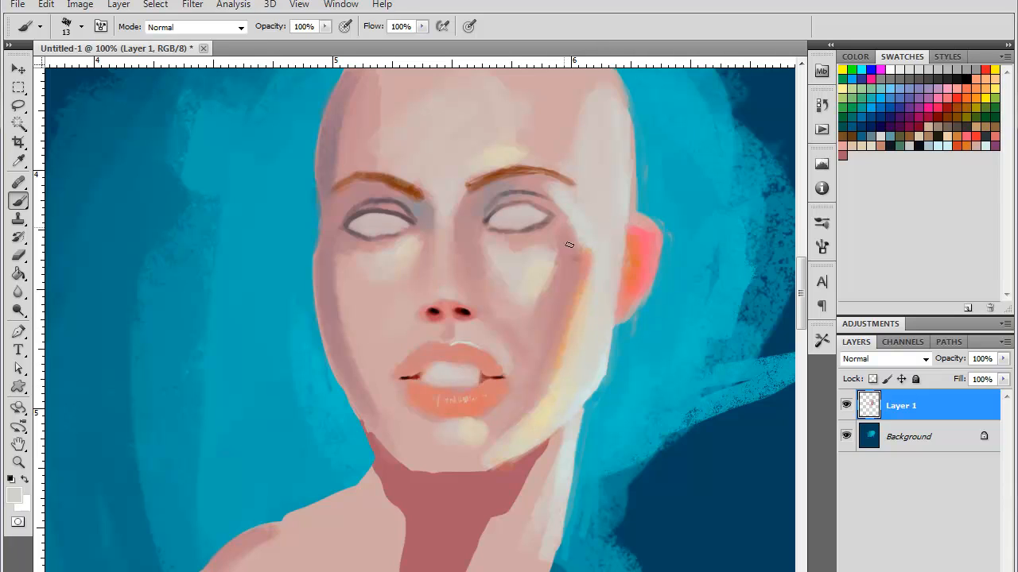
- Blend the orange and yellow band into the right cheek's shadow and under-eye highlight with sampled tones
{"action": "left_click", "coordinate": [588, 266], "text": "alt"}
{"action": "left_click", "coordinate": [577, 313], "text": "alt"}
{"action": "left_click_drag", "start_coordinate": [581, 291], "coordinate": [563, 345]}
{"action": "left_click", "coordinate": [576, 294], "text": "alt"}
{"action": "mouse_move", "coordinate": [583, 271]}
{"action": "left_mouse_down"}
{"action": "mouse_move", "coordinate": [577, 231]}
{"action": "mouse_move", "coordinate": [582, 267]}
{"action": "mouse_move", "coordinate": [559, 357]}
{"action": "mouse_move", "coordinate": [562, 254]}
{"action": "mouse_move", "coordinate": [538, 311]}
{"action": "mouse_move", "coordinate": [503, 292]}
{"action": "left_mouse_up"}
{"action": "left_click", "coordinate": [563, 264], "text": "alt"}
{"action": "left_click", "coordinate": [545, 270], "text": "alt"}
{"action": "left_click", "coordinate": [515, 280], "text": "alt"}
{"action": "key", "text": "ctrl+minus"}
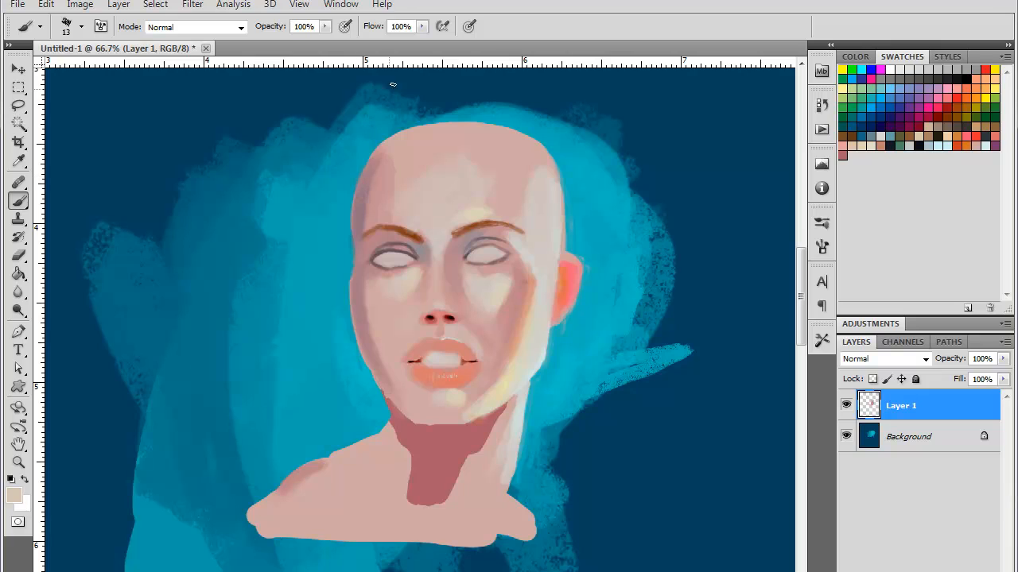
- Darken both eyebrows with the near-black brown swatch
{"action": "left_click", "coordinate": [363, 169], "text": "alt"}
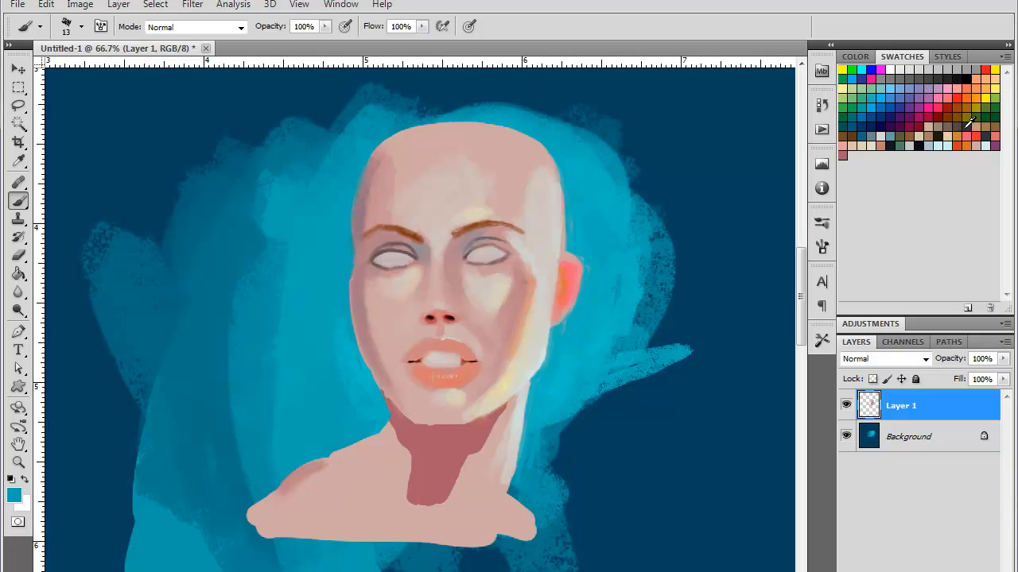
{"action": "left_click", "coordinate": [939, 128]}
{"action": "mouse_move", "coordinate": [521, 232]}
{"action": "left_mouse_down"}
{"action": "mouse_move", "coordinate": [455, 233]}
{"action": "mouse_move", "coordinate": [501, 213]}
{"action": "mouse_move", "coordinate": [412, 237]}
{"action": "mouse_move", "coordinate": [360, 235]}
{"action": "left_mouse_up"}
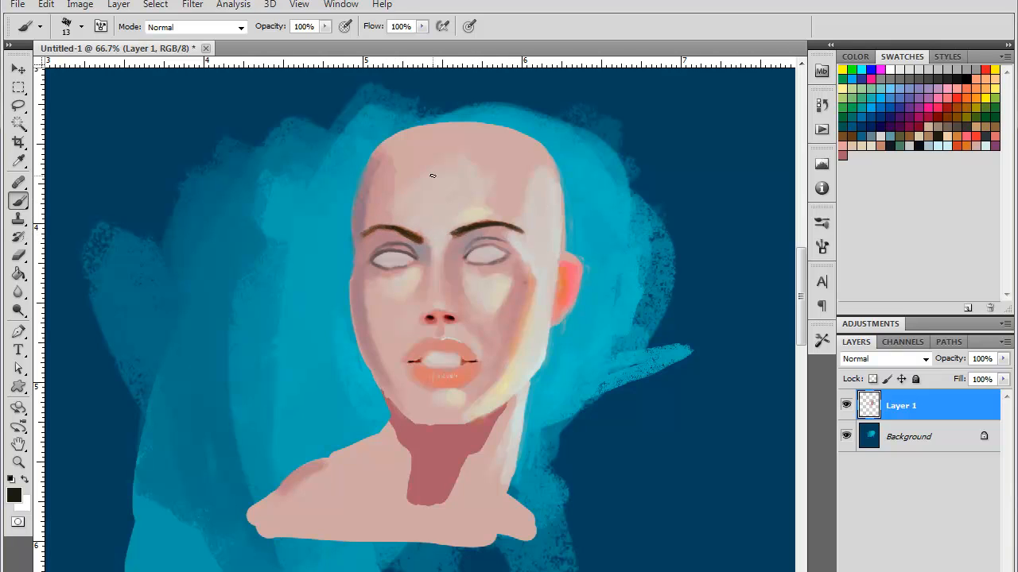
- Sketch the hairline from the right ear across the forehead in near-black, undoing and redrawing the stroke
{"action": "key", "text": "ctrl+minus"}
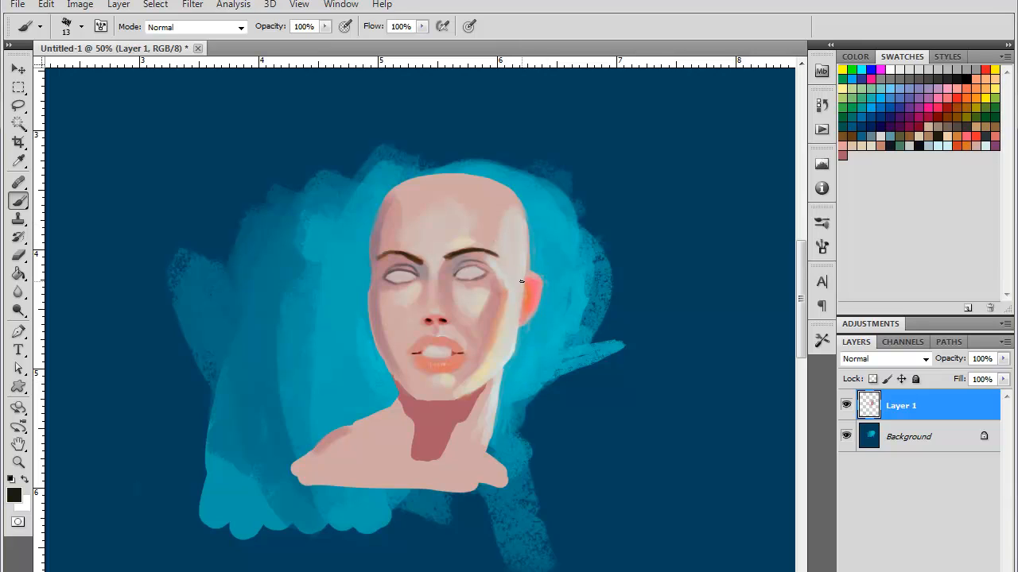
{"action": "mouse_move", "coordinate": [520, 291]}
{"action": "left_mouse_down"}
{"action": "mouse_move", "coordinate": [514, 237]}
{"action": "mouse_move", "coordinate": [484, 213]}
{"action": "mouse_move", "coordinate": [450, 200]}
{"action": "mouse_move", "coordinate": [459, 204]}
{"action": "mouse_move", "coordinate": [391, 217]}
{"action": "mouse_move", "coordinate": [492, 213]}
{"action": "mouse_move", "coordinate": [511, 232]}
{"action": "mouse_move", "coordinate": [495, 219]}
{"action": "mouse_move", "coordinate": [409, 206]}
{"action": "left_mouse_up"}
{"action": "key", "text": "ctrl+z"}
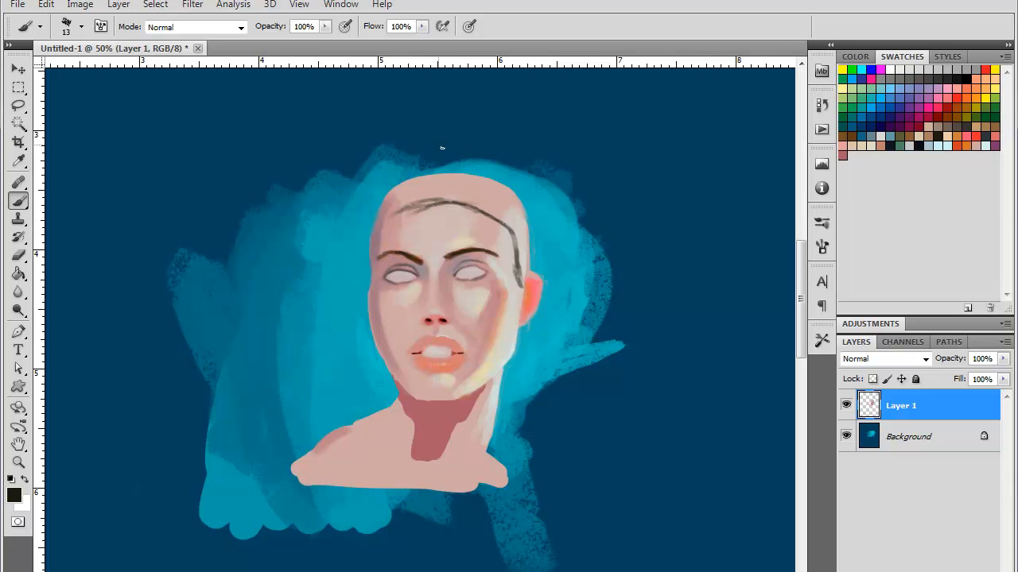
{"action": "key", "text": "ctrl+z"}
{"action": "mouse_move", "coordinate": [511, 234]}
{"action": "left_mouse_down"}
{"action": "mouse_move", "coordinate": [469, 208]}
{"action": "mouse_move", "coordinate": [387, 209]}
{"action": "left_mouse_up"}
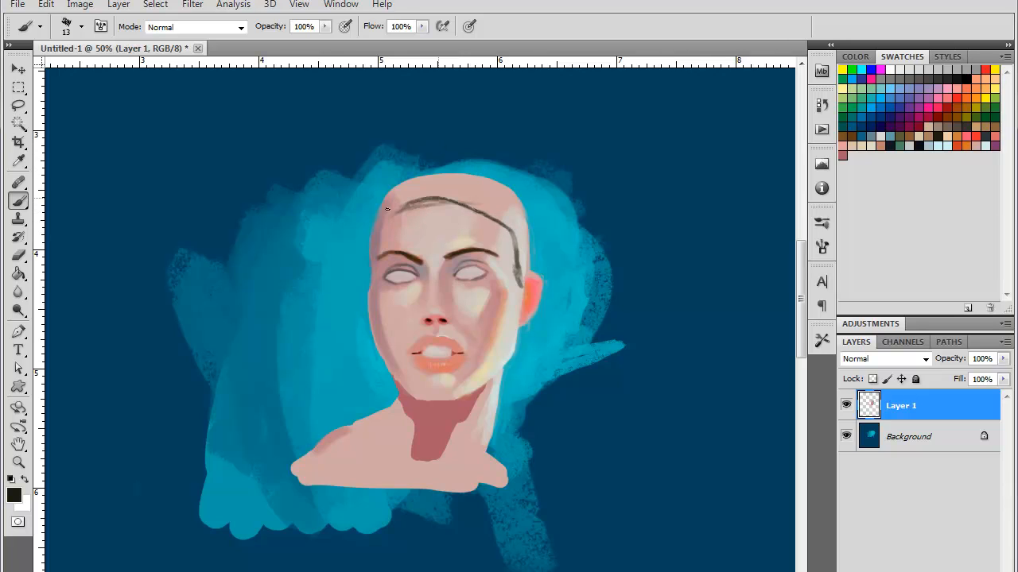
- Extend the hairline down the left temple, mark the parting, and outline the crown and left side of the hair
{"action": "mouse_move", "coordinate": [447, 200]}
{"action": "left_mouse_down"}
{"action": "mouse_move", "coordinate": [390, 214]}
{"action": "mouse_move", "coordinate": [407, 206]}
{"action": "mouse_move", "coordinate": [376, 232]}
{"action": "mouse_move", "coordinate": [368, 280]}
{"action": "left_mouse_up"}
{"action": "mouse_move", "coordinate": [369, 237]}
{"action": "left_mouse_down"}
{"action": "mouse_move", "coordinate": [368, 278]}
{"action": "mouse_move", "coordinate": [370, 248]}
{"action": "left_mouse_up"}
{"action": "left_click_drag", "start_coordinate": [460, 180], "coordinate": [443, 203]}
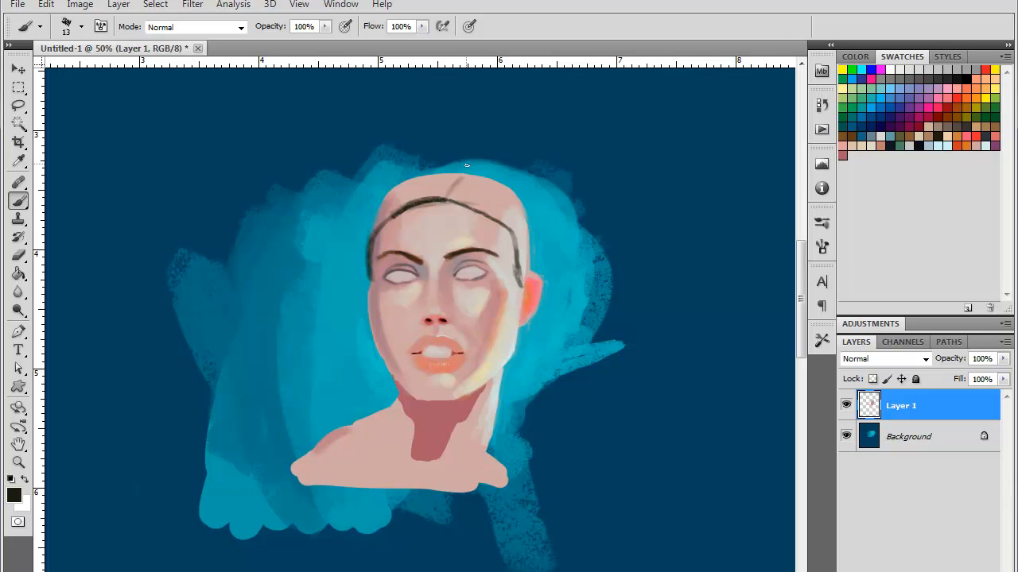
{"action": "mouse_move", "coordinate": [419, 168]}
{"action": "left_mouse_down"}
{"action": "mouse_move", "coordinate": [477, 166]}
{"action": "mouse_move", "coordinate": [517, 190]}
{"action": "left_mouse_up"}
{"action": "mouse_move", "coordinate": [458, 165]}
{"action": "left_mouse_down"}
{"action": "mouse_move", "coordinate": [377, 193]}
{"action": "mouse_move", "coordinate": [335, 319]}
{"action": "mouse_move", "coordinate": [346, 419]}
{"action": "mouse_move", "coordinate": [335, 332]}
{"action": "mouse_move", "coordinate": [380, 189]}
{"action": "mouse_move", "coordinate": [363, 331]}
{"action": "mouse_move", "coordinate": [368, 278]}
{"action": "mouse_move", "coordinate": [362, 305]}
{"action": "mouse_move", "coordinate": [379, 362]}
{"action": "mouse_move", "coordinate": [368, 324]}
{"action": "mouse_move", "coordinate": [370, 341]}
{"action": "mouse_move", "coordinate": [395, 391]}
{"action": "mouse_move", "coordinate": [353, 420]}
{"action": "mouse_move", "coordinate": [386, 404]}
{"action": "mouse_move", "coordinate": [365, 340]}
{"action": "mouse_move", "coordinate": [388, 393]}
{"action": "mouse_move", "coordinate": [362, 330]}
{"action": "mouse_move", "coordinate": [365, 238]}
{"action": "mouse_move", "coordinate": [333, 358]}
{"action": "mouse_move", "coordinate": [350, 409]}
{"action": "mouse_move", "coordinate": [348, 349]}
{"action": "mouse_move", "coordinate": [367, 288]}
{"action": "left_mouse_up"}
- Fill the left side and crown of the hair up to the parting with the hard round brush at 14 px
{"action": "right_click", "coordinate": [367, 288]}
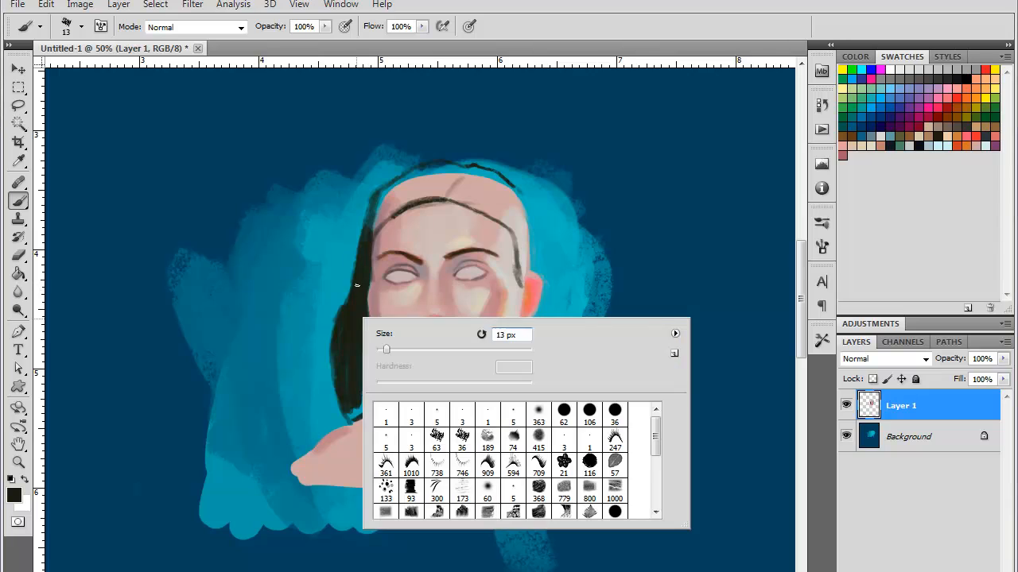
{"action": "left_click", "coordinate": [615, 411]}
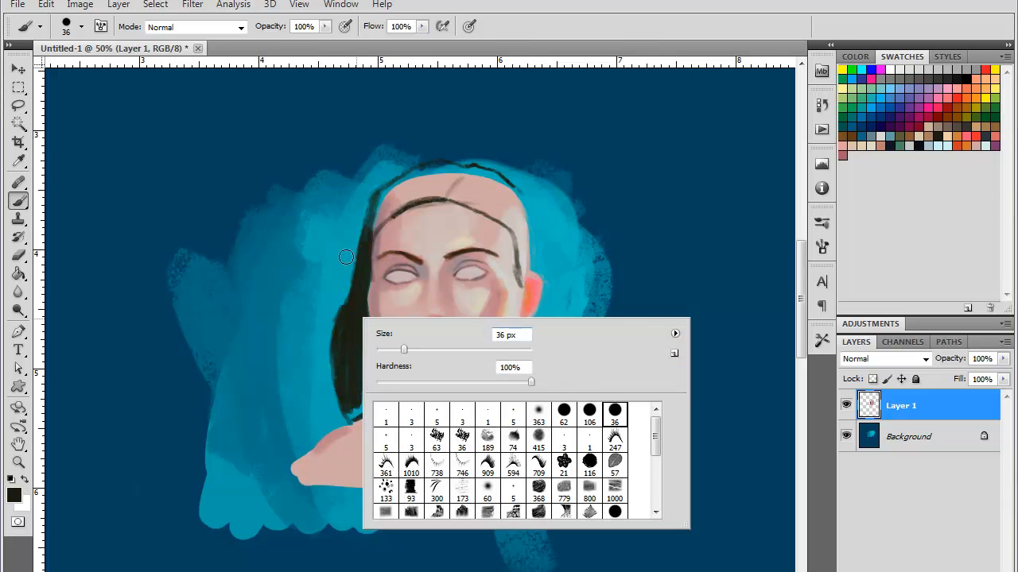
{"action": "left_click", "coordinate": [387, 349]}
{"action": "mouse_move", "coordinate": [355, 299]}
{"action": "left_mouse_down"}
{"action": "mouse_move", "coordinate": [352, 324]}
{"action": "mouse_move", "coordinate": [340, 318]}
{"action": "mouse_move", "coordinate": [334, 333]}
{"action": "mouse_move", "coordinate": [336, 319]}
{"action": "mouse_move", "coordinate": [343, 308]}
{"action": "mouse_move", "coordinate": [332, 352]}
{"action": "mouse_move", "coordinate": [337, 326]}
{"action": "mouse_move", "coordinate": [357, 402]}
{"action": "mouse_move", "coordinate": [368, 378]}
{"action": "mouse_move", "coordinate": [362, 323]}
{"action": "mouse_move", "coordinate": [375, 374]}
{"action": "mouse_move", "coordinate": [373, 411]}
{"action": "mouse_move", "coordinate": [355, 416]}
{"action": "mouse_move", "coordinate": [352, 394]}
{"action": "mouse_move", "coordinate": [357, 417]}
{"action": "mouse_move", "coordinate": [377, 384]}
{"action": "left_mouse_up"}
{"action": "mouse_move", "coordinate": [372, 232]}
{"action": "left_mouse_down"}
{"action": "mouse_move", "coordinate": [391, 195]}
{"action": "mouse_move", "coordinate": [425, 190]}
{"action": "mouse_move", "coordinate": [378, 225]}
{"action": "left_mouse_up"}
{"action": "mouse_move", "coordinate": [435, 196]}
{"action": "left_mouse_down"}
{"action": "mouse_move", "coordinate": [402, 213]}
{"action": "mouse_move", "coordinate": [444, 183]}
{"action": "mouse_move", "coordinate": [447, 191]}
{"action": "mouse_move", "coordinate": [462, 168]}
{"action": "mouse_move", "coordinate": [410, 173]}
{"action": "mouse_move", "coordinate": [373, 197]}
{"action": "mouse_move", "coordinate": [366, 230]}
{"action": "left_mouse_up"}
{"action": "left_click_drag", "start_coordinate": [397, 187], "coordinate": [366, 225]}
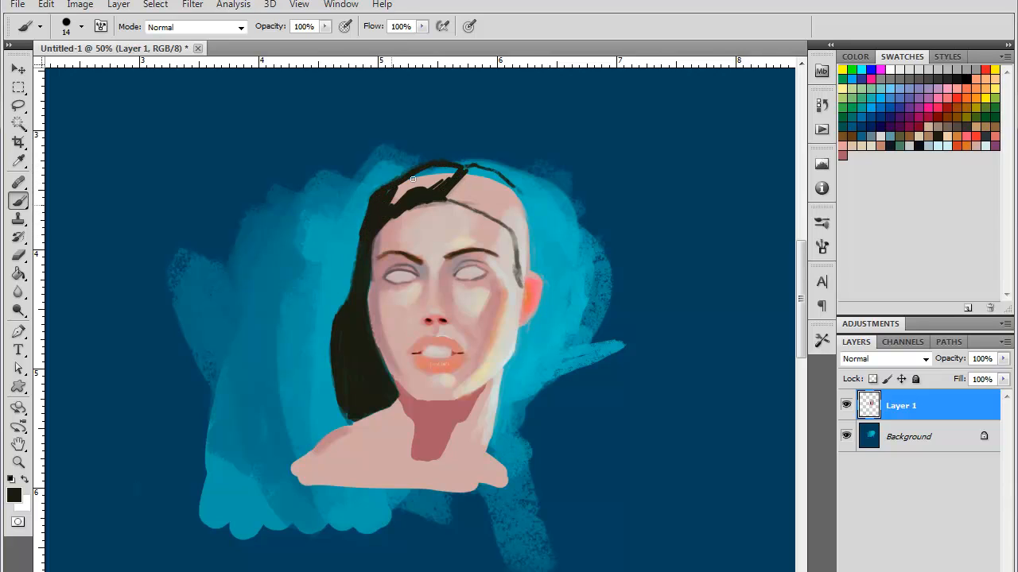
{"action": "mouse_move", "coordinate": [412, 180]}
{"action": "left_mouse_down"}
{"action": "mouse_move", "coordinate": [376, 207]}
{"action": "mouse_move", "coordinate": [432, 171]}
{"action": "mouse_move", "coordinate": [411, 177]}
{"action": "mouse_move", "coordinate": [409, 196]}
{"action": "mouse_move", "coordinate": [425, 194]}
{"action": "mouse_move", "coordinate": [454, 168]}
{"action": "left_mouse_up"}
{"action": "left_click_drag", "start_coordinate": [421, 205], "coordinate": [346, 266]}
{"action": "mouse_move", "coordinate": [394, 219]}
{"action": "left_mouse_down"}
{"action": "mouse_move", "coordinate": [321, 278]}
{"action": "mouse_move", "coordinate": [327, 335]}
{"action": "left_mouse_up"}
{"action": "key", "text": "ctrl+alt+z"}
{"action": "key", "text": "ctrl+alt+z"}
{"action": "key", "text": "ctrl+alt+z"}
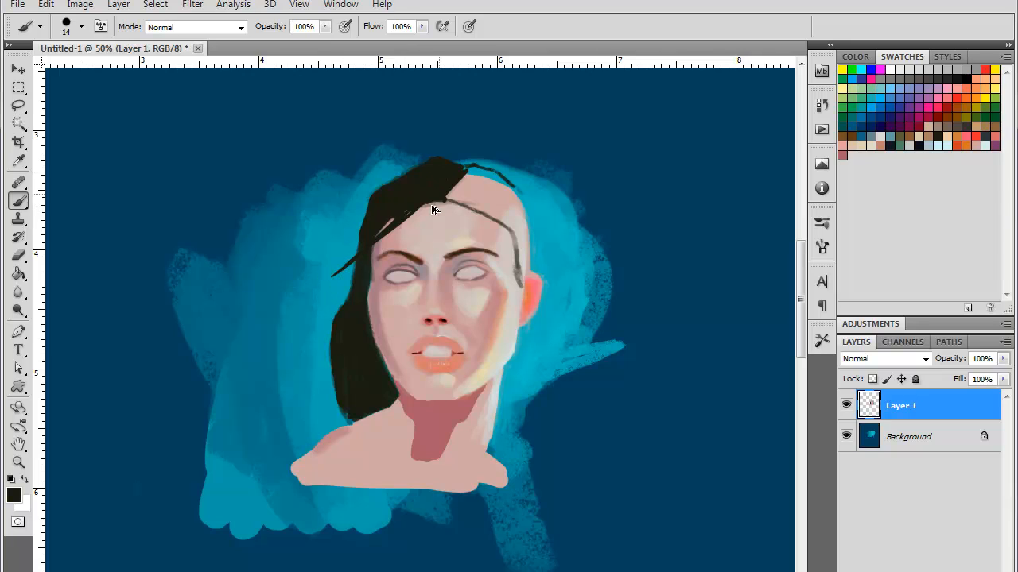
- Paint loose, thin strands falling outward from the left side of the hair
{"action": "mouse_move", "coordinate": [389, 232]}
{"action": "left_mouse_down"}
{"action": "mouse_move", "coordinate": [347, 298]}
{"action": "mouse_move", "coordinate": [345, 280]}
{"action": "mouse_move", "coordinate": [349, 305]}
{"action": "mouse_move", "coordinate": [337, 279]}
{"action": "mouse_move", "coordinate": [326, 313]}
{"action": "left_mouse_up"}
{"action": "left_click_drag", "start_coordinate": [395, 221], "coordinate": [321, 323]}
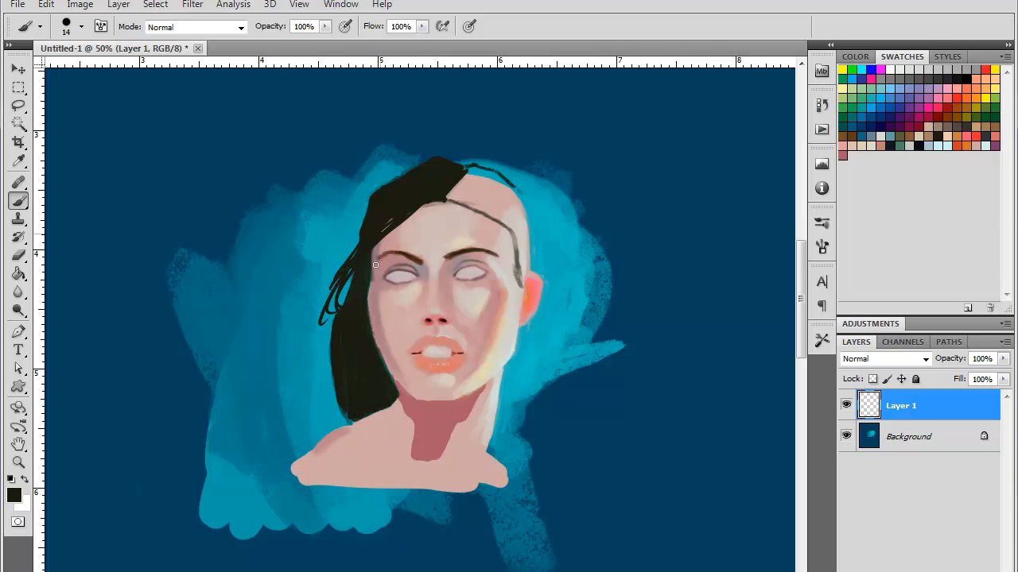
{"action": "left_click_drag", "start_coordinate": [368, 249], "coordinate": [327, 324]}
{"action": "left_click_drag", "start_coordinate": [349, 280], "coordinate": [326, 340]}
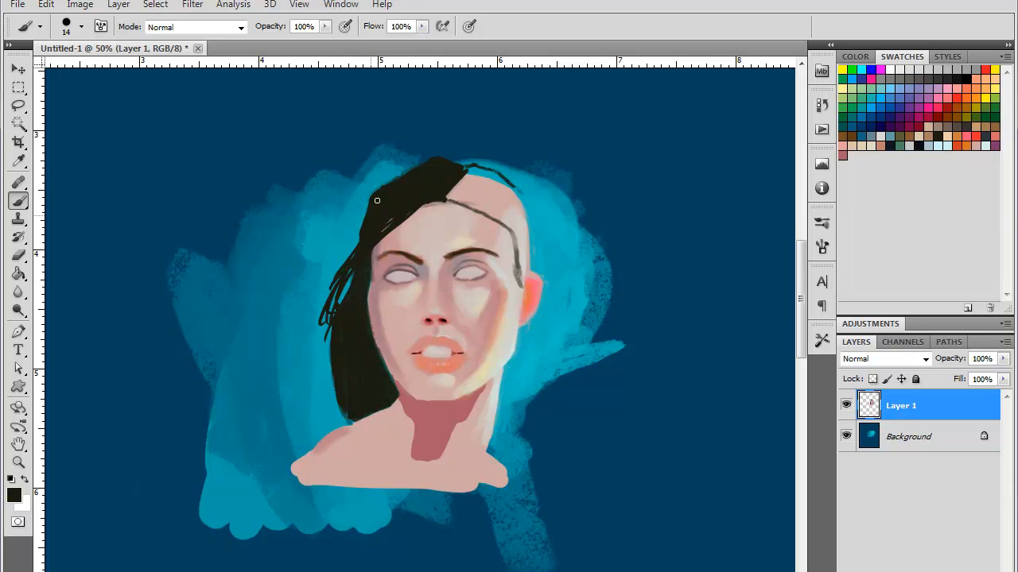
{"action": "left_click_drag", "start_coordinate": [366, 217], "coordinate": [350, 256]}
- Paint strands sweeping from the parting down the right hairline and over the ear
{"action": "mouse_move", "coordinate": [442, 201]}
{"action": "left_mouse_down"}
{"action": "mouse_move", "coordinate": [474, 230]}
{"action": "mouse_move", "coordinate": [452, 194]}
{"action": "mouse_move", "coordinate": [490, 243]}
{"action": "mouse_move", "coordinate": [446, 188]}
{"action": "mouse_move", "coordinate": [474, 227]}
{"action": "mouse_move", "coordinate": [461, 192]}
{"action": "mouse_move", "coordinate": [471, 199]}
{"action": "mouse_move", "coordinate": [502, 260]}
{"action": "left_mouse_up"}
{"action": "left_click_drag", "start_coordinate": [469, 224], "coordinate": [551, 321]}
{"action": "mouse_move", "coordinate": [515, 259]}
{"action": "left_mouse_down"}
{"action": "mouse_move", "coordinate": [541, 327]}
{"action": "mouse_move", "coordinate": [523, 324]}
{"action": "mouse_move", "coordinate": [507, 254]}
{"action": "left_mouse_up"}
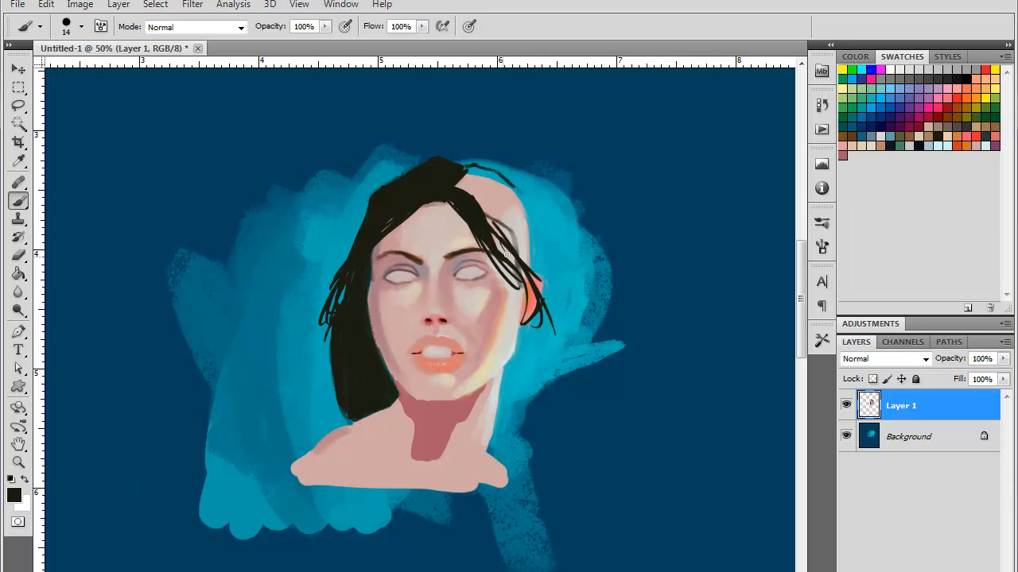
- Outline the outer right side of the hair and fill it in near-black with the brush enlarged to 29 px
{"action": "mouse_move", "coordinate": [470, 170]}
{"action": "left_mouse_down"}
{"action": "mouse_move", "coordinate": [557, 248]}
{"action": "mouse_move", "coordinate": [543, 232]}
{"action": "mouse_move", "coordinate": [575, 308]}
{"action": "mouse_move", "coordinate": [536, 335]}
{"action": "mouse_move", "coordinate": [564, 291]}
{"action": "mouse_move", "coordinate": [549, 460]}
{"action": "mouse_move", "coordinate": [556, 268]}
{"action": "left_mouse_up"}
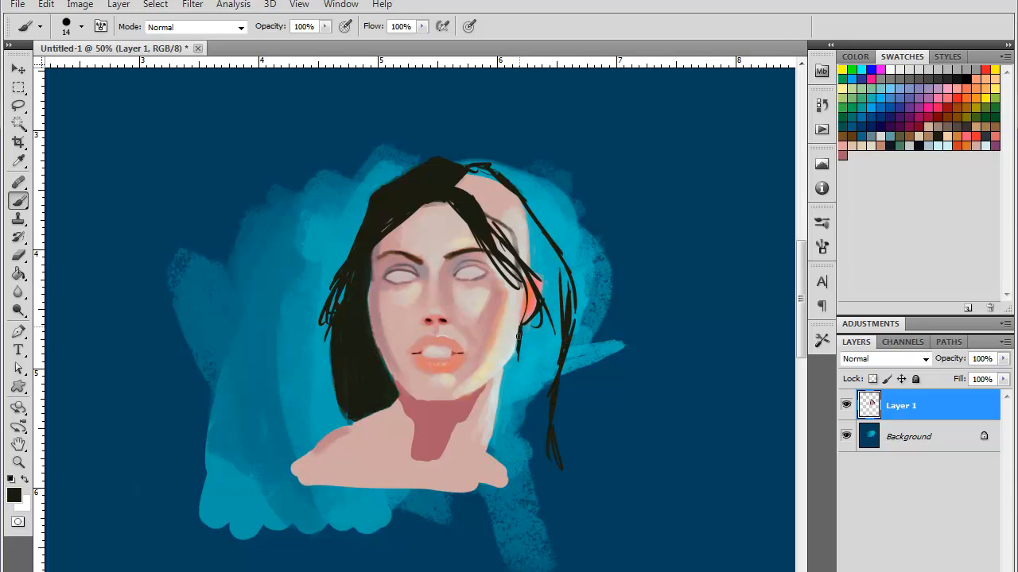
{"action": "mouse_move", "coordinate": [518, 336]}
{"action": "left_mouse_down"}
{"action": "mouse_move", "coordinate": [541, 276]}
{"action": "mouse_move", "coordinate": [485, 198]}
{"action": "mouse_move", "coordinate": [515, 228]}
{"action": "mouse_move", "coordinate": [461, 175]}
{"action": "mouse_move", "coordinate": [484, 165]}
{"action": "mouse_move", "coordinate": [533, 238]}
{"action": "mouse_move", "coordinate": [539, 268]}
{"action": "mouse_move", "coordinate": [478, 189]}
{"action": "mouse_move", "coordinate": [558, 261]}
{"action": "mouse_move", "coordinate": [545, 386]}
{"action": "left_mouse_up"}
{"action": "right_click", "coordinate": [470, 195]}
{"action": "key", "text": "Return"}
{"action": "mouse_move", "coordinate": [553, 265]}
{"action": "left_mouse_down"}
{"action": "mouse_move", "coordinate": [568, 300]}
{"action": "mouse_move", "coordinate": [558, 277]}
{"action": "mouse_move", "coordinate": [553, 351]}
{"action": "mouse_move", "coordinate": [561, 270]}
{"action": "mouse_move", "coordinate": [569, 318]}
{"action": "mouse_move", "coordinate": [540, 391]}
{"action": "mouse_move", "coordinate": [548, 273]}
{"action": "mouse_move", "coordinate": [535, 395]}
{"action": "mouse_move", "coordinate": [523, 358]}
{"action": "mouse_move", "coordinate": [518, 335]}
{"action": "left_mouse_up"}
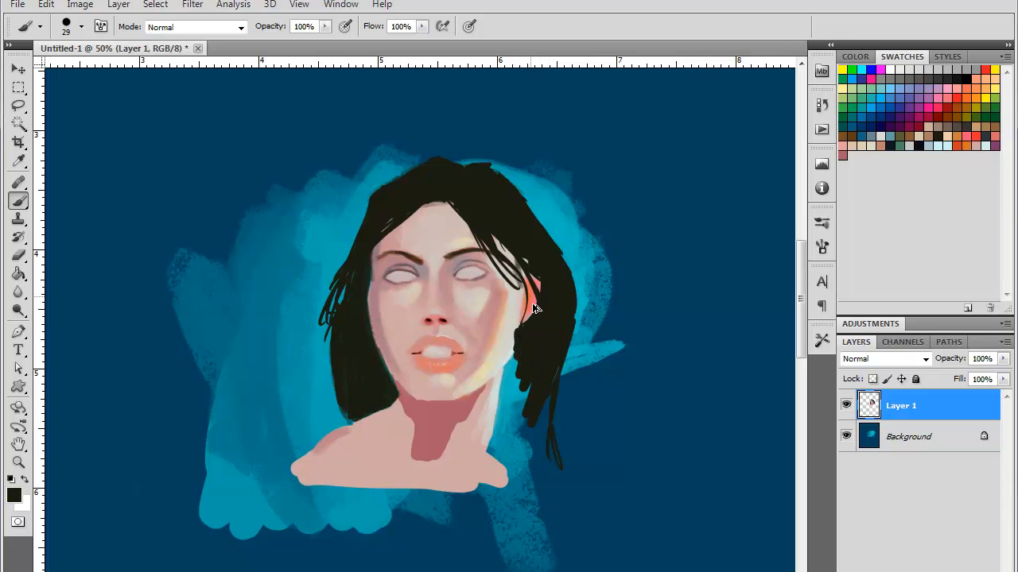
- Undo the last stroke, fill the right-hand hair down past the shoulder in near-black, and even out the left side's edges
{"action": "key", "text": "ctrl+z"}
{"action": "mouse_move", "coordinate": [548, 282]}
{"action": "left_mouse_down"}
{"action": "mouse_move", "coordinate": [505, 372]}
{"action": "mouse_move", "coordinate": [487, 451]}
{"action": "mouse_move", "coordinate": [511, 470]}
{"action": "mouse_move", "coordinate": [509, 481]}
{"action": "mouse_move", "coordinate": [502, 413]}
{"action": "mouse_move", "coordinate": [516, 382]}
{"action": "mouse_move", "coordinate": [507, 384]}
{"action": "mouse_move", "coordinate": [519, 384]}
{"action": "mouse_move", "coordinate": [561, 276]}
{"action": "mouse_move", "coordinate": [541, 399]}
{"action": "mouse_move", "coordinate": [555, 481]}
{"action": "mouse_move", "coordinate": [523, 390]}
{"action": "mouse_move", "coordinate": [514, 394]}
{"action": "mouse_move", "coordinate": [516, 471]}
{"action": "mouse_move", "coordinate": [545, 430]}
{"action": "mouse_move", "coordinate": [555, 454]}
{"action": "left_mouse_up"}
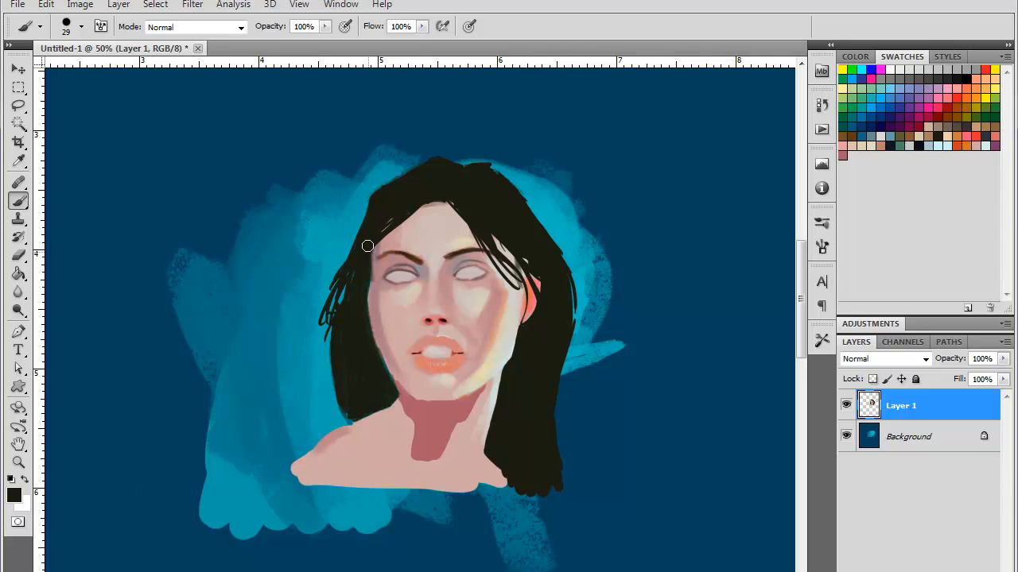
{"action": "mouse_move", "coordinate": [367, 323]}
{"action": "left_mouse_down"}
{"action": "mouse_move", "coordinate": [384, 372]}
{"action": "mouse_move", "coordinate": [364, 296]}
{"action": "mouse_move", "coordinate": [392, 381]}
{"action": "left_mouse_up"}
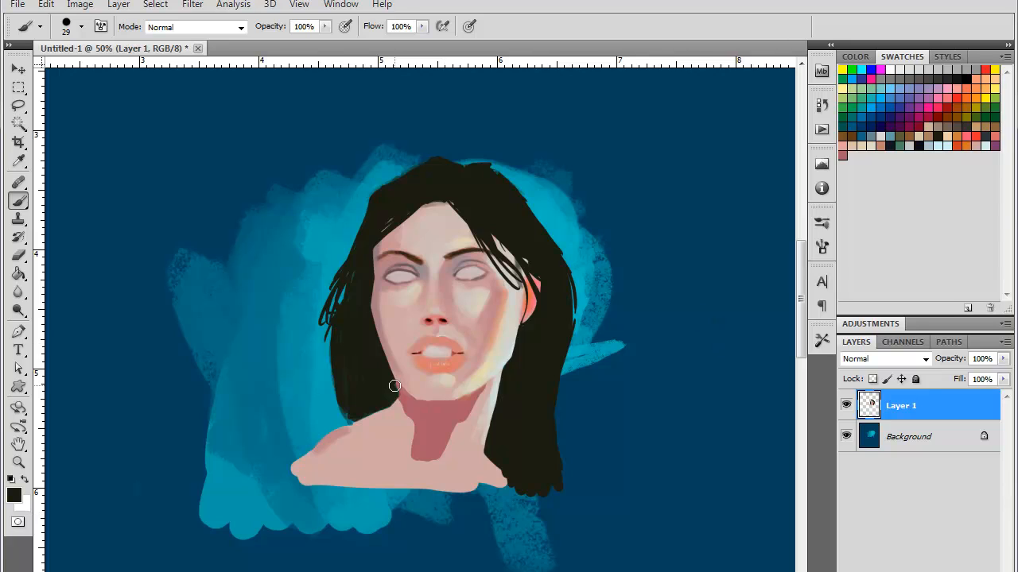
{"action": "mouse_move", "coordinate": [391, 383]}
{"action": "left_mouse_down"}
{"action": "mouse_move", "coordinate": [393, 403]}
{"action": "mouse_move", "coordinate": [345, 423]}
{"action": "mouse_move", "coordinate": [333, 375]}
{"action": "left_mouse_up"}
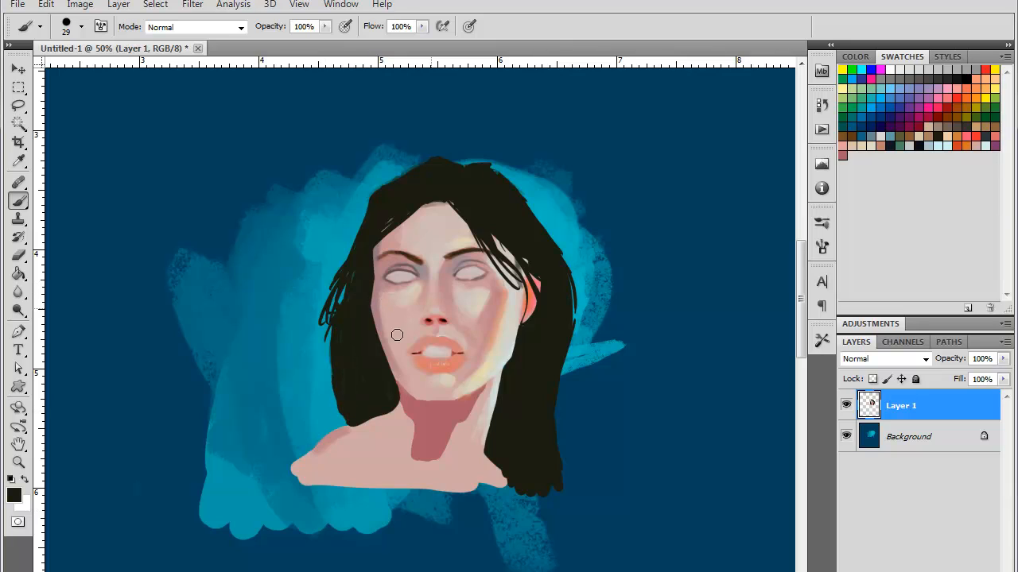
{"action": "left_click_drag", "start_coordinate": [329, 337], "coordinate": [346, 426]}
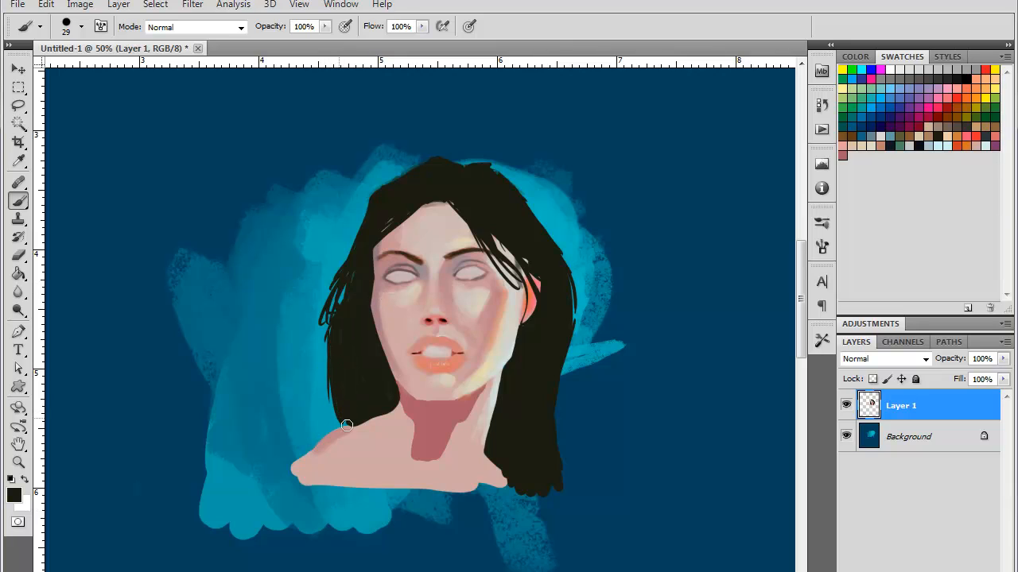
{"action": "mouse_move", "coordinate": [562, 364]}
{"action": "left_mouse_down"}
{"action": "mouse_move", "coordinate": [552, 431]}
{"action": "mouse_move", "coordinate": [561, 346]}
{"action": "mouse_move", "coordinate": [546, 495]}
{"action": "left_mouse_up"}
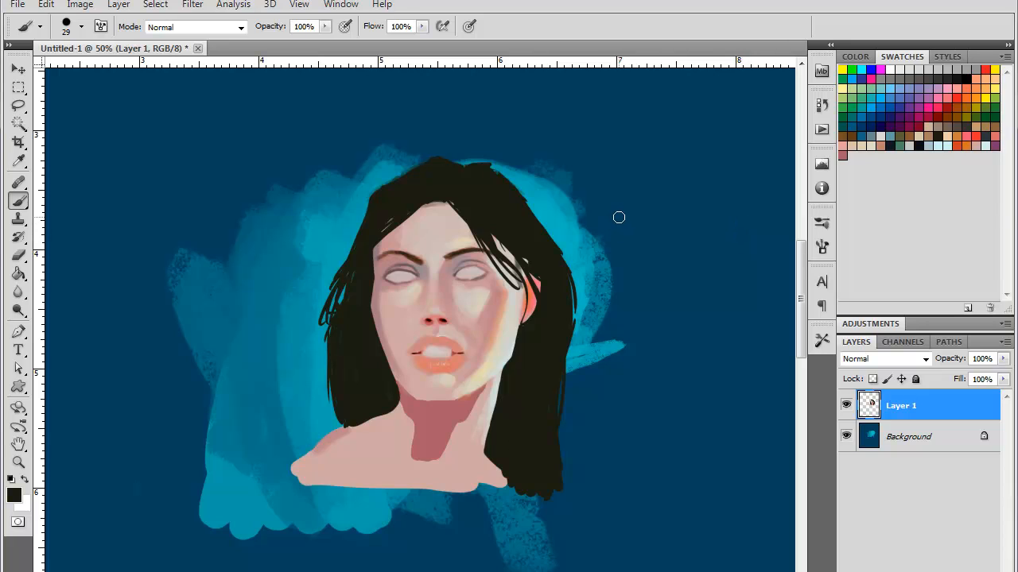
- Choose the textured 36 brush preset at 20 px and paint teal reflections, sampled from the background, on the hair's upper right side
{"action": "right_click", "coordinate": [544, 332]}
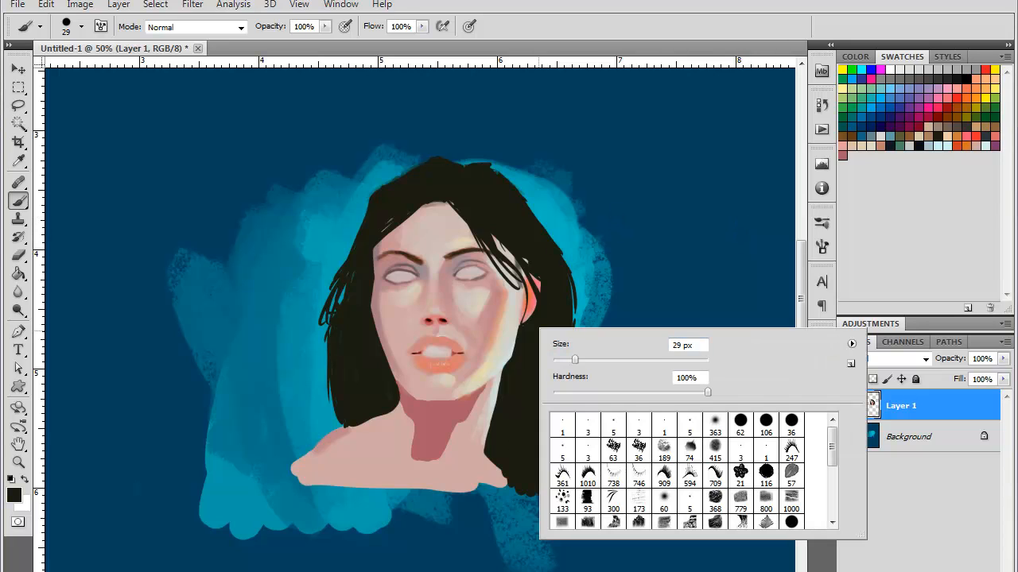
{"action": "left_click", "coordinate": [638, 449]}
{"action": "left_click", "coordinate": [568, 358]}
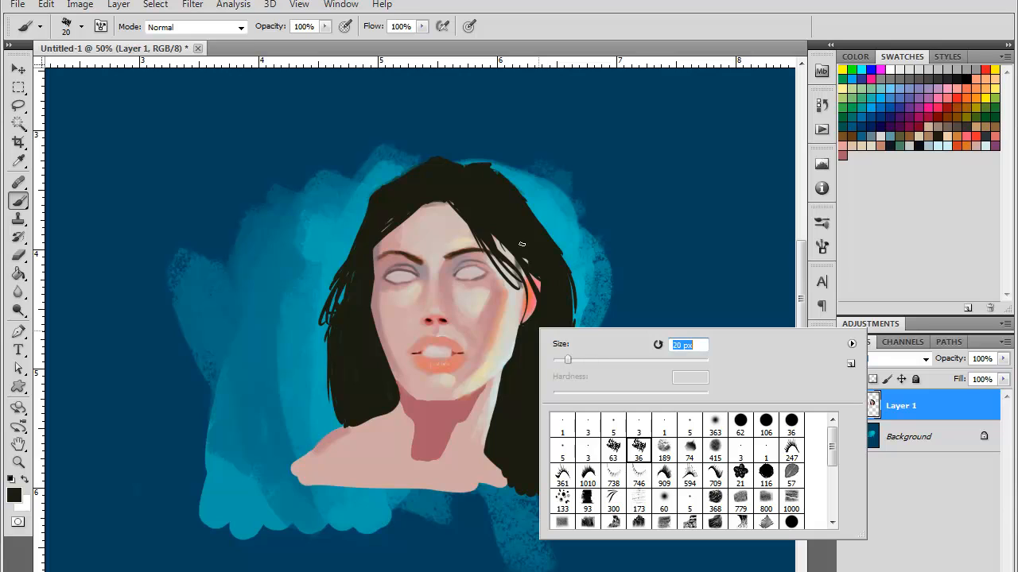
{"action": "left_click", "coordinate": [517, 311], "text": "alt"}
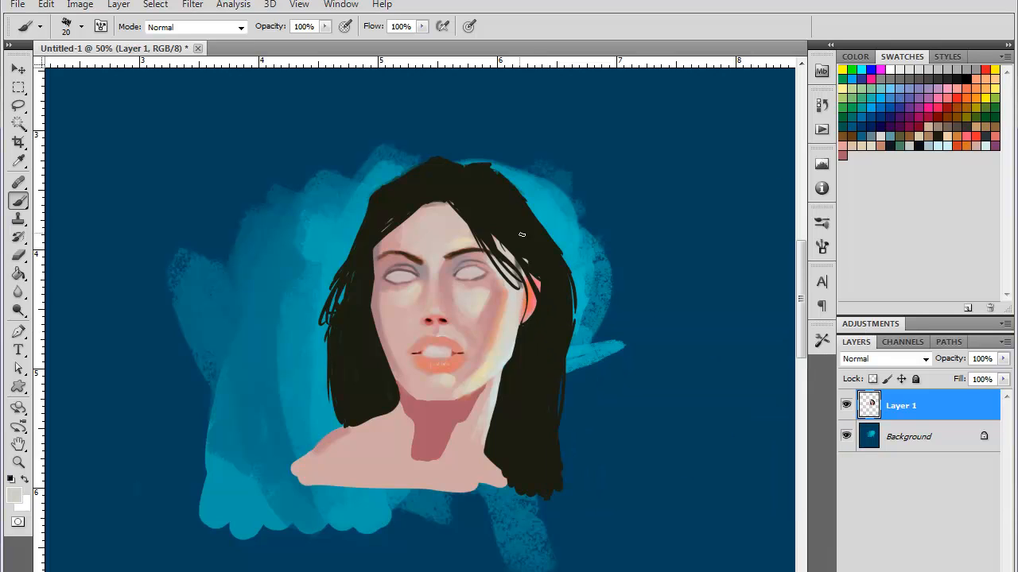
{"action": "left_click", "coordinate": [562, 225], "text": "alt"}
{"action": "mouse_move", "coordinate": [518, 216]}
{"action": "left_mouse_down"}
{"action": "mouse_move", "coordinate": [562, 263]}
{"action": "mouse_move", "coordinate": [553, 283]}
{"action": "left_mouse_up"}
- Paint light grey highlight strands beside the teal, following the hair's sweep from the parting down to the right ear
{"action": "left_click", "coordinate": [519, 314], "text": "alt"}
{"action": "left_click_drag", "start_coordinate": [512, 237], "coordinate": [525, 261]}
{"action": "left_click_drag", "start_coordinate": [473, 208], "coordinate": [544, 275]}
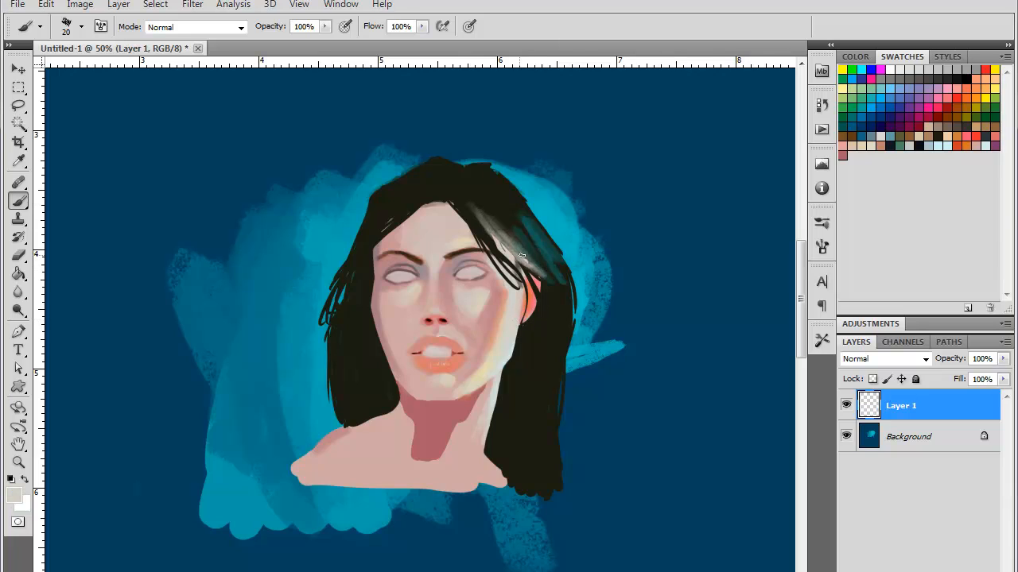
{"action": "left_click_drag", "start_coordinate": [501, 221], "coordinate": [554, 281]}
{"action": "left_click_drag", "start_coordinate": [500, 201], "coordinate": [561, 275]}
{"action": "left_click_drag", "start_coordinate": [535, 226], "coordinate": [566, 282]}
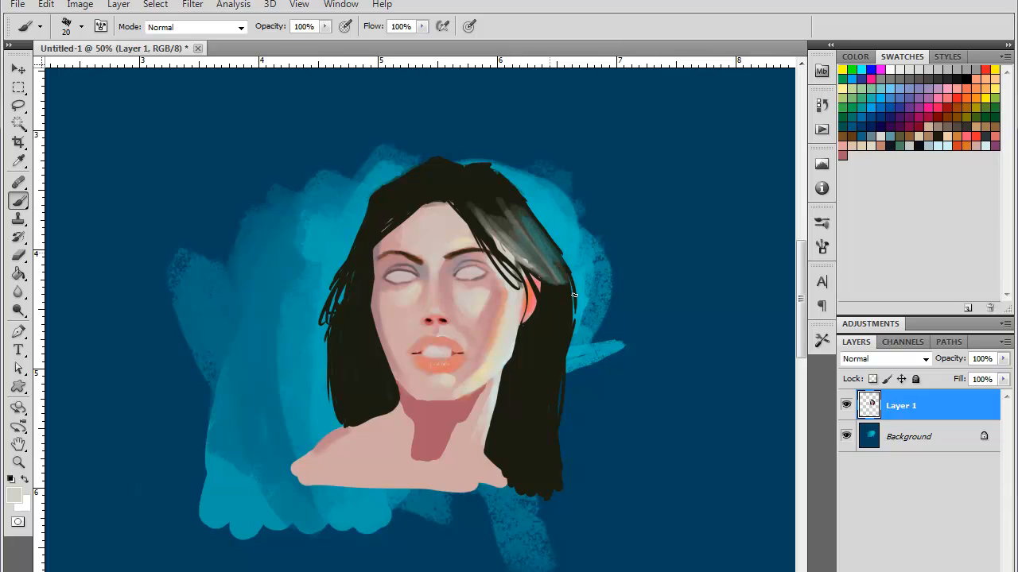
{"action": "left_click_drag", "start_coordinate": [448, 188], "coordinate": [483, 233]}
- Soften the hairline on both sides of the forehead with near-black sampled from the hair
{"action": "left_click", "coordinate": [488, 194], "text": "alt"}
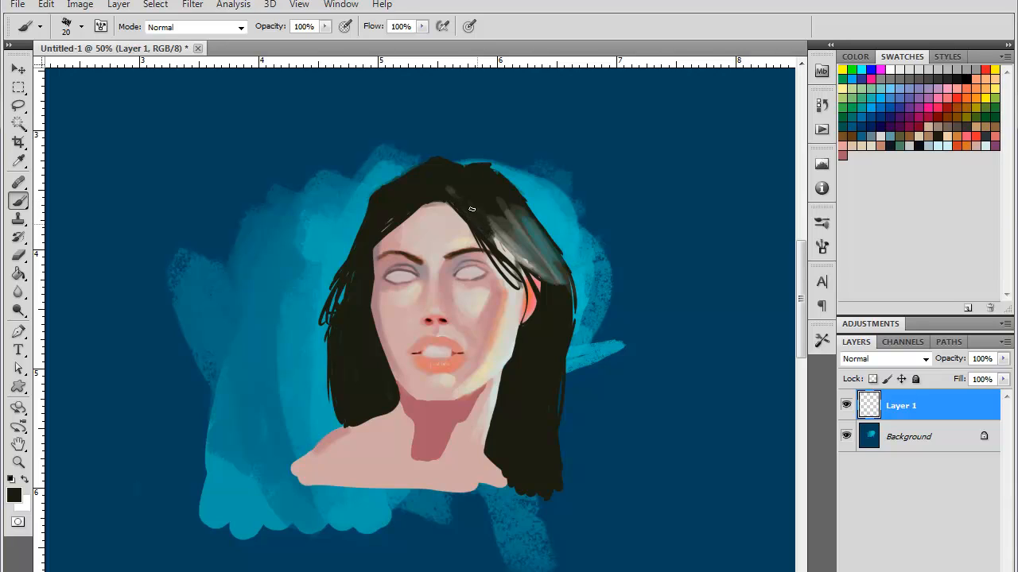
{"action": "left_click", "coordinate": [467, 217], "text": "alt"}
{"action": "left_click", "coordinate": [469, 208], "text": "alt"}
{"action": "left_click_drag", "start_coordinate": [498, 252], "coordinate": [526, 315]}
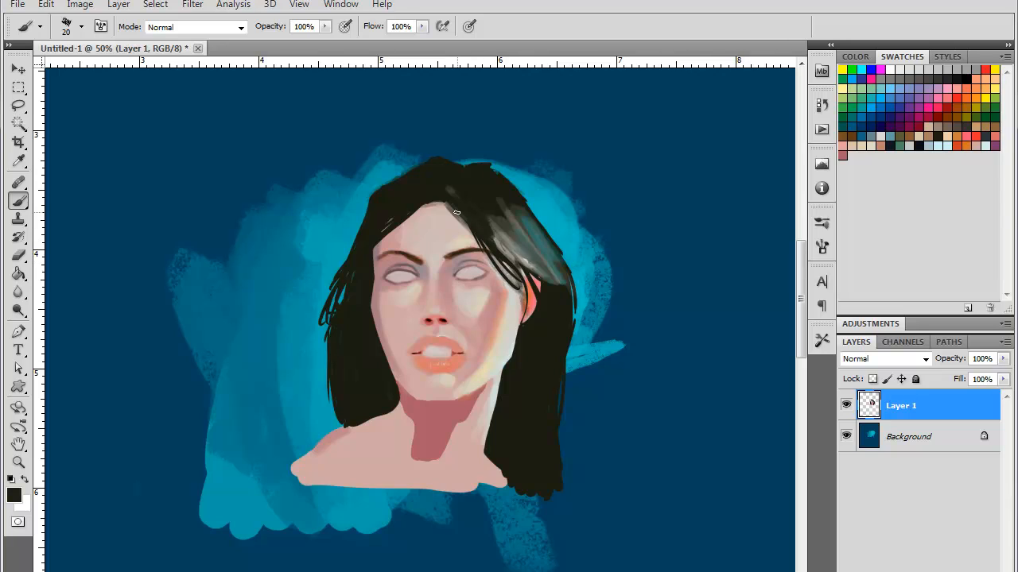
{"action": "left_click_drag", "start_coordinate": [443, 203], "coordinate": [382, 240]}
{"action": "left_click_drag", "start_coordinate": [449, 205], "coordinate": [469, 233]}
- Blend sampled light and dark tones into the upper right hair, extending the grey highlight toward the parting
{"action": "left_click", "coordinate": [438, 211], "text": "alt"}
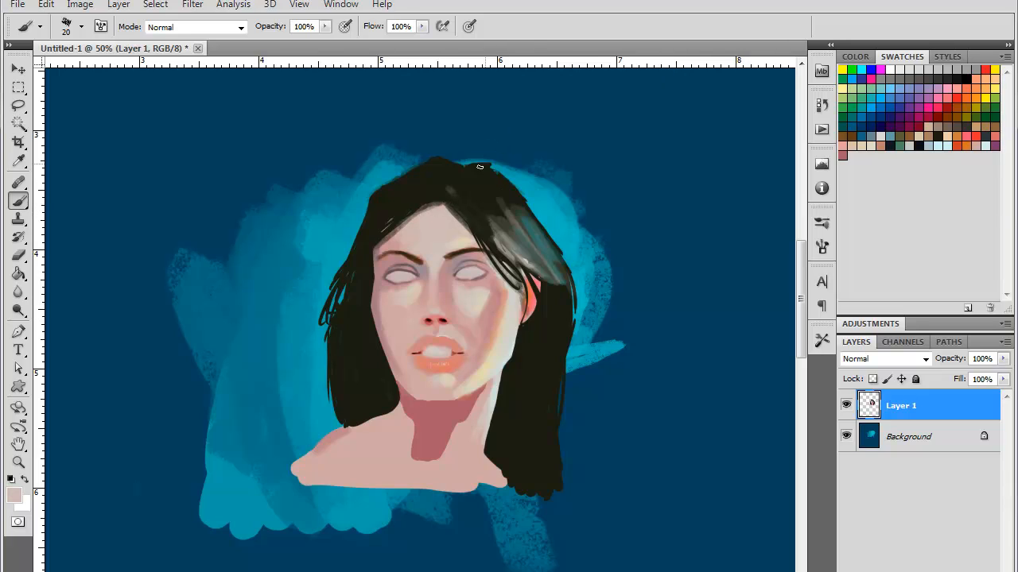
{"action": "left_click_drag", "start_coordinate": [467, 197], "coordinate": [548, 275]}
{"action": "left_click_drag", "start_coordinate": [497, 216], "coordinate": [565, 288]}
{"action": "left_click", "coordinate": [461, 194], "text": "alt"}
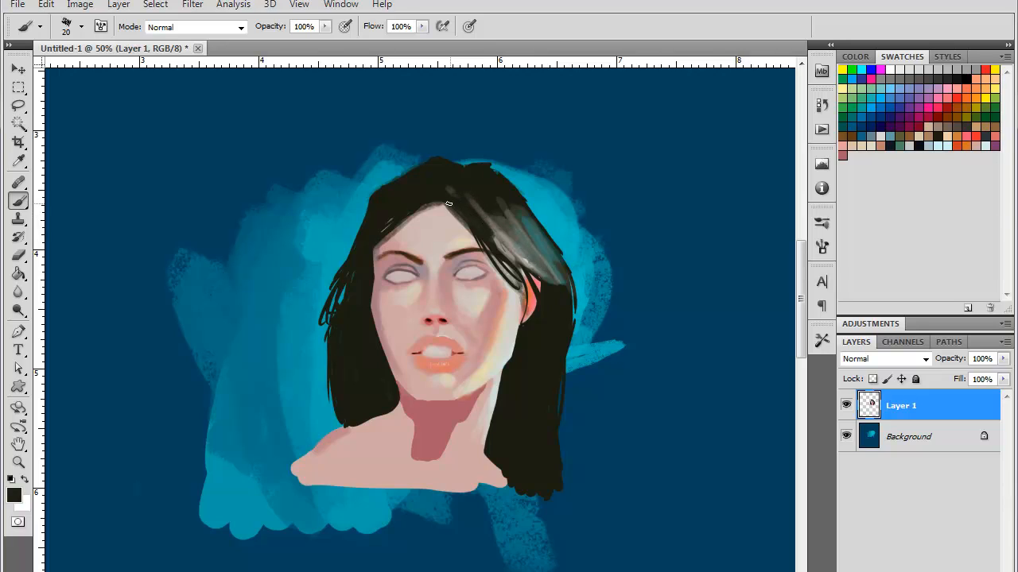
{"action": "left_click_drag", "start_coordinate": [472, 208], "coordinate": [501, 245]}
{"action": "left_click", "coordinate": [510, 228], "text": "alt"}
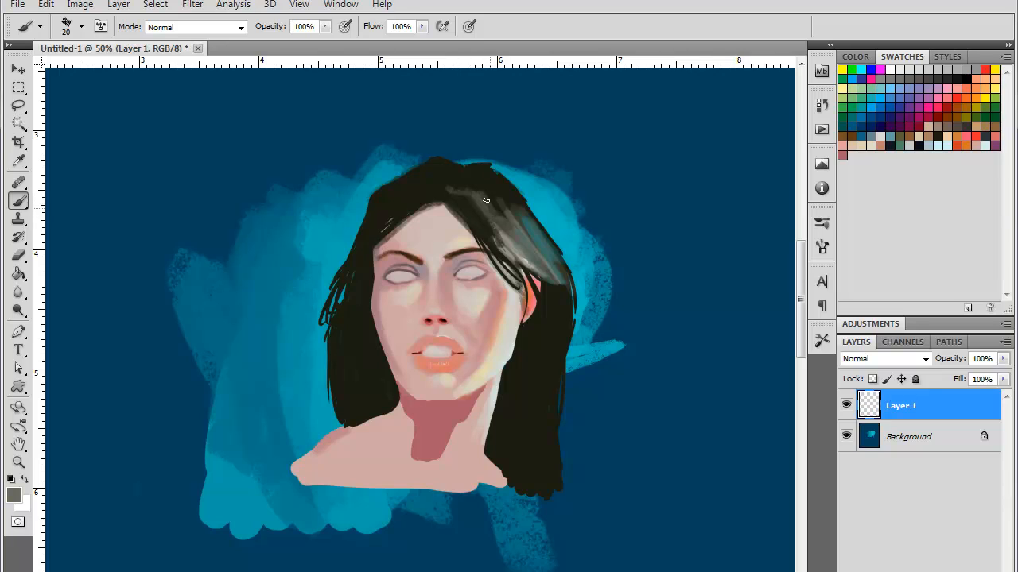
- Deepen the roots right of the parting with blue-black and black swatches, then blend dark grey sampled from the hair over them
{"action": "left_click", "coordinate": [477, 196], "text": "alt"}
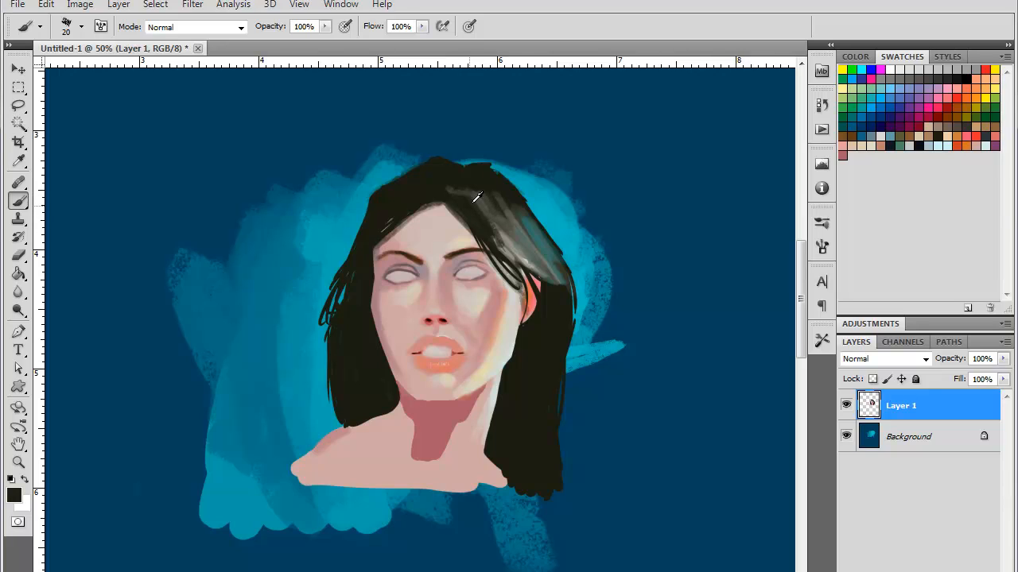
{"action": "left_click", "coordinate": [912, 137]}
{"action": "left_click_drag", "start_coordinate": [477, 214], "coordinate": [449, 203]}
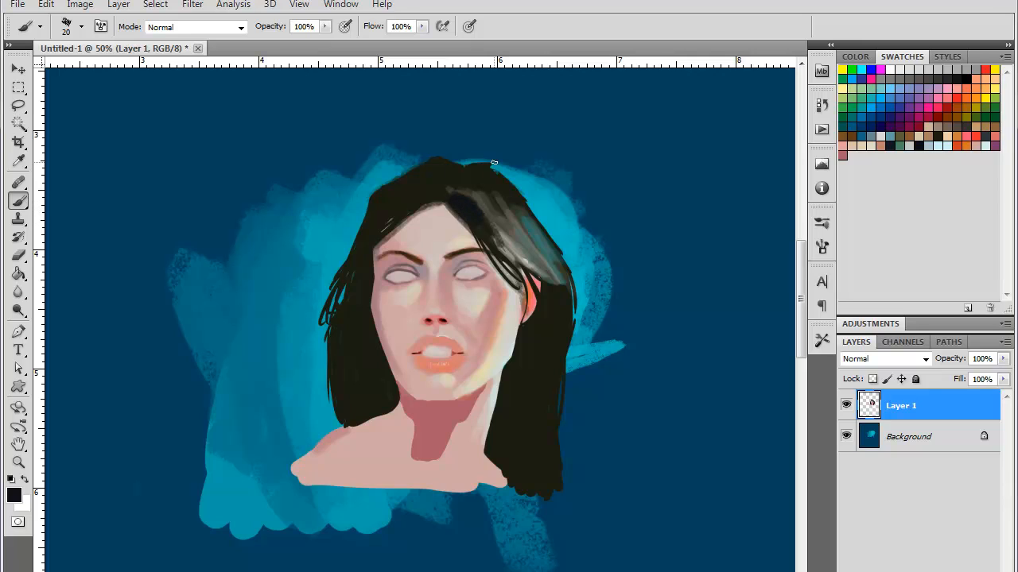
{"action": "left_click", "coordinate": [973, 73]}
{"action": "mouse_move", "coordinate": [449, 205]}
{"action": "left_mouse_down"}
{"action": "mouse_move", "coordinate": [485, 223]}
{"action": "mouse_move", "coordinate": [456, 196]}
{"action": "mouse_move", "coordinate": [517, 269]}
{"action": "left_mouse_up"}
{"action": "left_click", "coordinate": [488, 198], "text": "alt"}
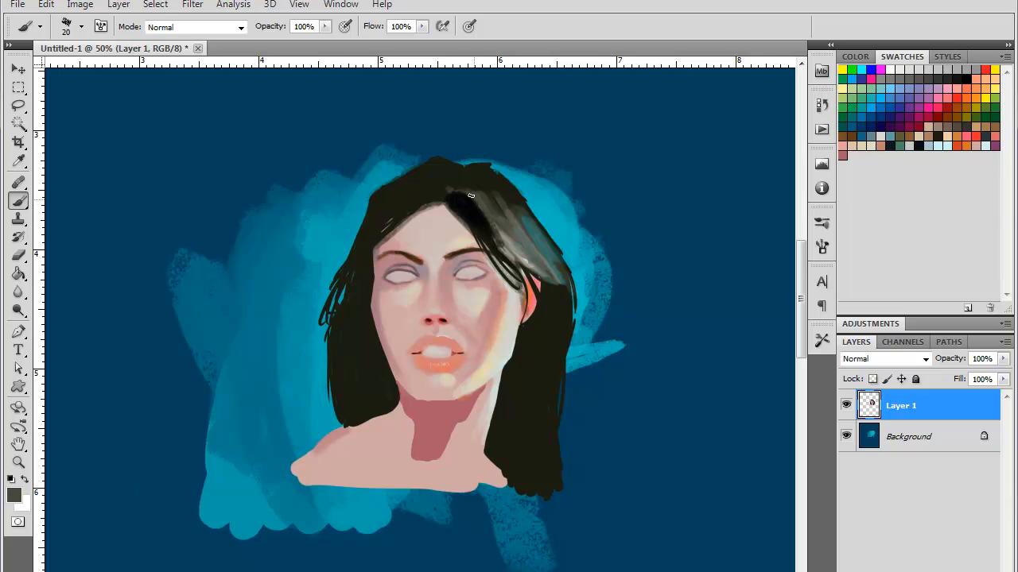
{"action": "left_click_drag", "start_coordinate": [470, 199], "coordinate": [521, 261]}
{"action": "mouse_move", "coordinate": [455, 205]}
{"action": "left_mouse_down"}
{"action": "mouse_move", "coordinate": [470, 207]}
{"action": "mouse_move", "coordinate": [453, 202]}
{"action": "mouse_move", "coordinate": [468, 220]}
{"action": "left_mouse_up"}
- Paint fine dark and grey strands through the upper right hair with a 5 px round brush
{"action": "right_click", "coordinate": [470, 202]}
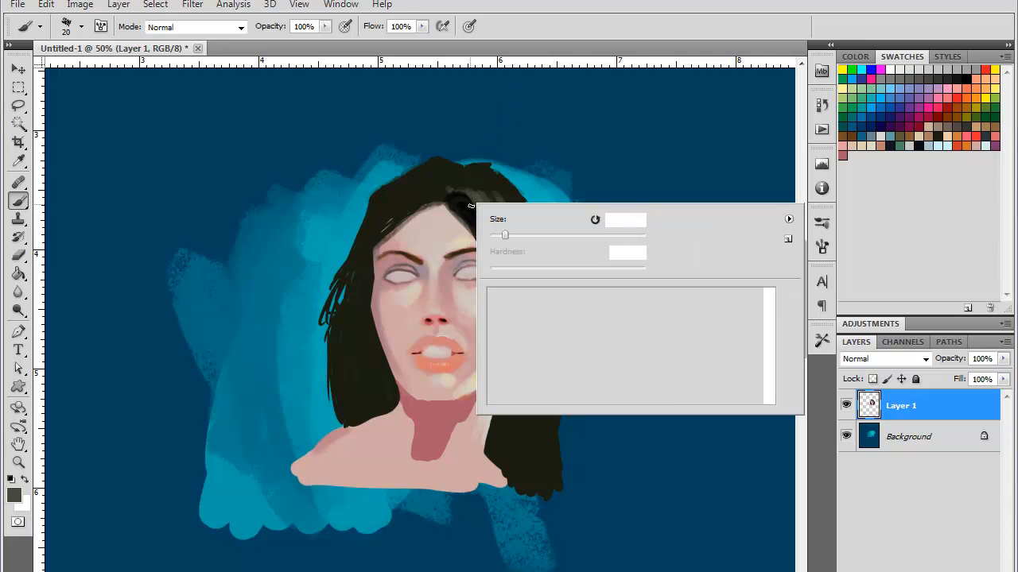
{"action": "left_click", "coordinate": [553, 302]}
{"action": "left_click", "coordinate": [466, 213]}
{"action": "mouse_move", "coordinate": [466, 213]}
{"action": "left_mouse_down"}
{"action": "mouse_move", "coordinate": [455, 205]}
{"action": "mouse_move", "coordinate": [479, 219]}
{"action": "mouse_move", "coordinate": [501, 190]}
{"action": "mouse_move", "coordinate": [520, 208]}
{"action": "mouse_move", "coordinate": [514, 224]}
{"action": "left_mouse_up"}
{"action": "left_click", "coordinate": [540, 236], "text": "alt"}
{"action": "left_click", "coordinate": [506, 235], "text": "alt"}
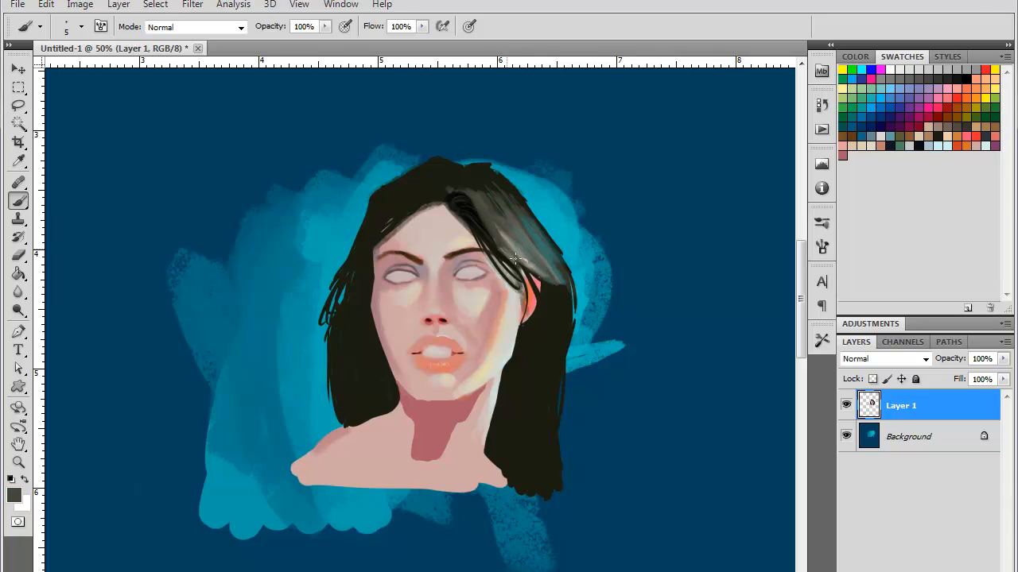
{"action": "left_click", "coordinate": [539, 285], "text": "alt"}
{"action": "left_click", "coordinate": [485, 226], "text": "alt"}
{"action": "left_click_drag", "start_coordinate": [532, 273], "coordinate": [554, 281]}
- Paint grey highlights on the crown and darken the parting in black using the textured 36 brush preset at 21 px
{"action": "right_click", "coordinate": [545, 278]}
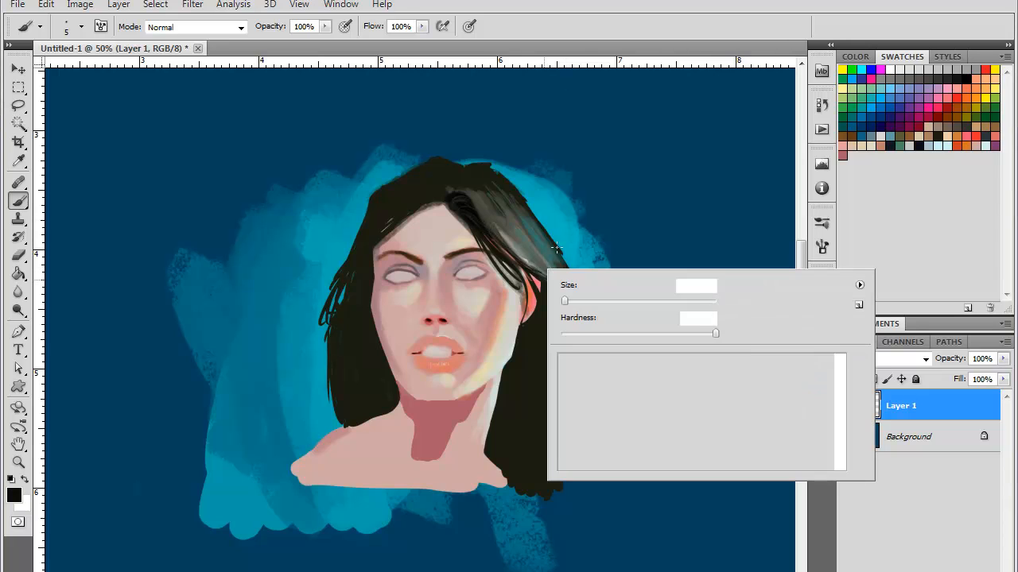
{"action": "left_click", "coordinate": [647, 391]}
{"action": "left_click", "coordinate": [568, 299]}
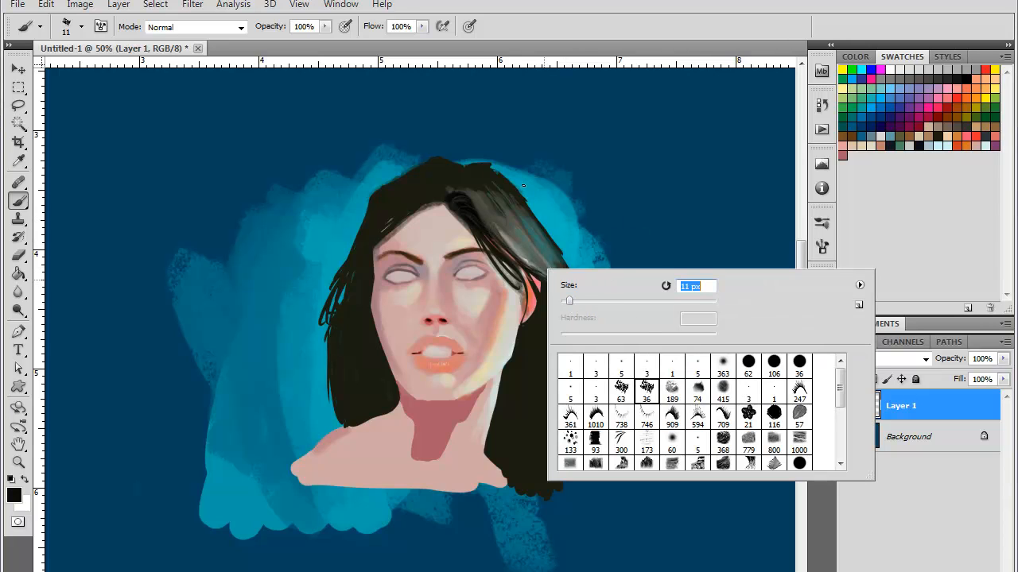
{"action": "left_click_drag", "start_coordinate": [567, 299], "coordinate": [576, 300]}
{"action": "left_click", "coordinate": [444, 195]}
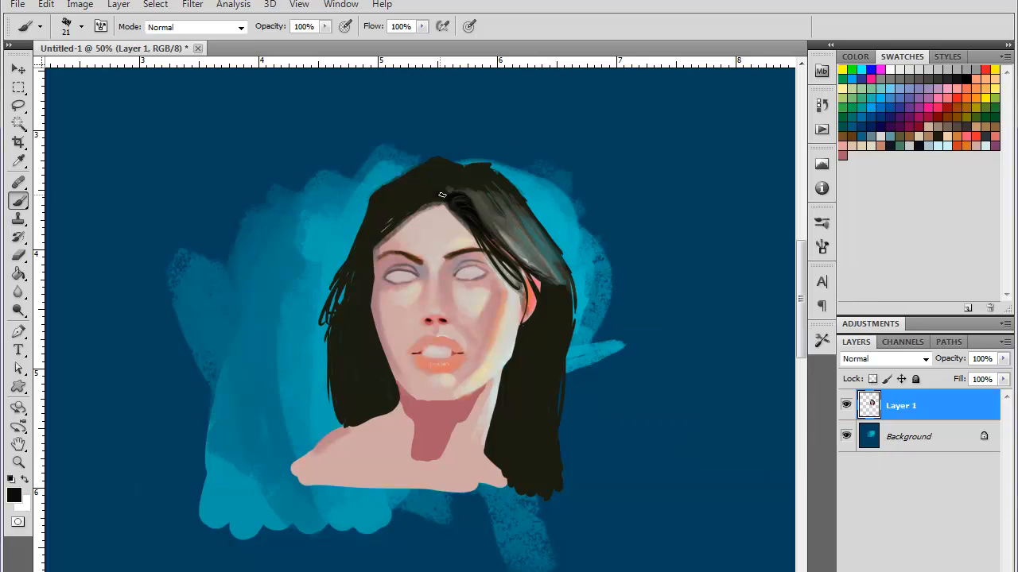
{"action": "left_click", "coordinate": [524, 243], "text": "alt"}
{"action": "left_click_drag", "start_coordinate": [430, 191], "coordinate": [467, 166]}
{"action": "left_click", "coordinate": [466, 198], "text": "alt"}
{"action": "left_click_drag", "start_coordinate": [476, 168], "coordinate": [452, 194]}
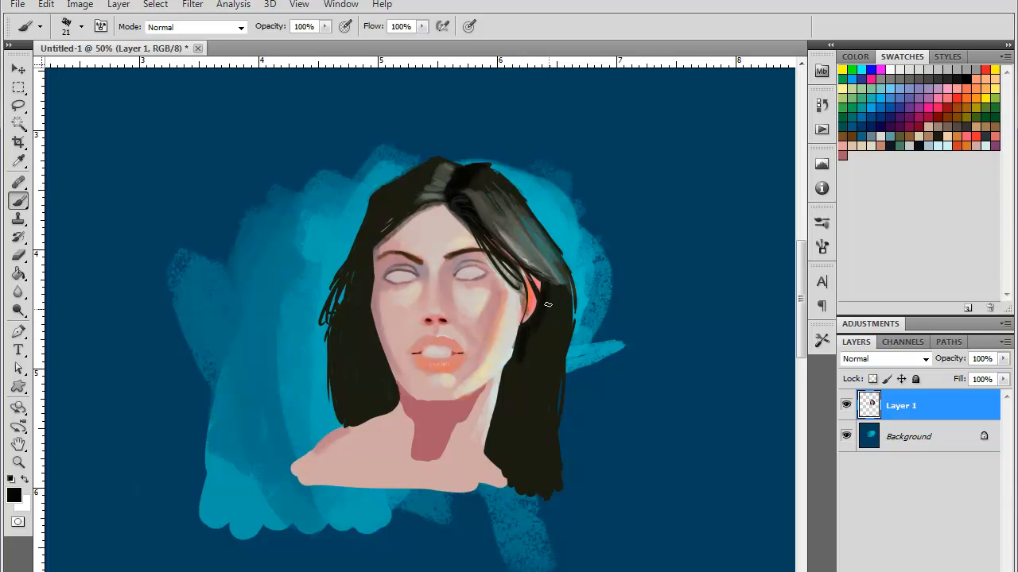
- Shade the right-hand hair in black from behind the ear down along the neck to the shoulder
{"action": "mouse_move", "coordinate": [547, 283]}
{"action": "left_mouse_down"}
{"action": "mouse_move", "coordinate": [507, 254]}
{"action": "mouse_move", "coordinate": [558, 291]}
{"action": "mouse_move", "coordinate": [494, 463]}
{"action": "left_mouse_up"}
{"action": "left_click_drag", "start_coordinate": [509, 415], "coordinate": [504, 452]}
{"action": "left_click_drag", "start_coordinate": [518, 395], "coordinate": [511, 453]}
{"action": "left_click_drag", "start_coordinate": [540, 318], "coordinate": [522, 432]}
{"action": "left_click_drag", "start_coordinate": [539, 352], "coordinate": [527, 479]}
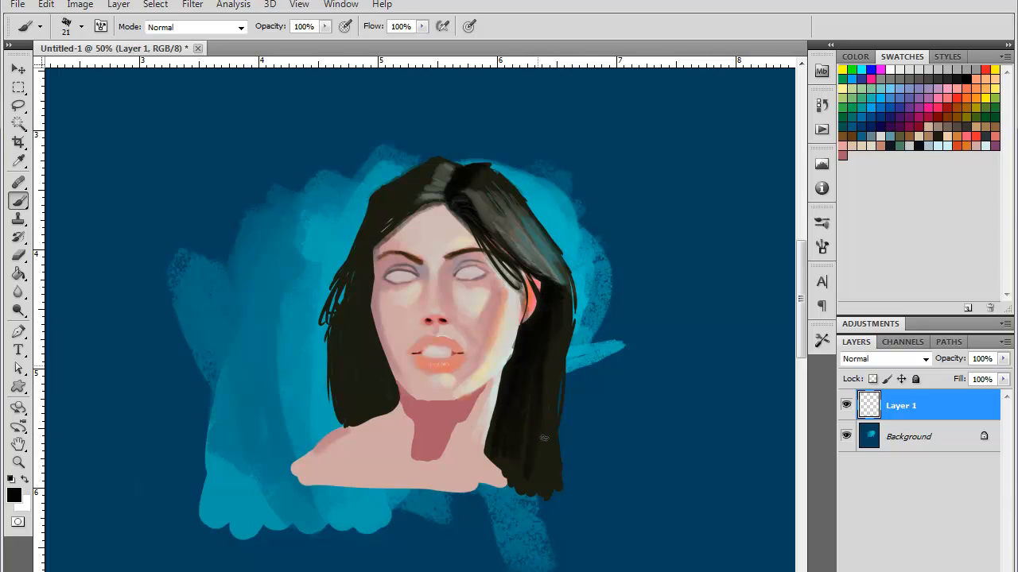
- Paint grey strands down the lower right hair and separate them with long black strokes
{"action": "left_click", "coordinate": [549, 264], "text": "alt"}
{"action": "left_click_drag", "start_coordinate": [566, 303], "coordinate": [555, 378]}
{"action": "mouse_move", "coordinate": [530, 388]}
{"action": "left_mouse_down"}
{"action": "mouse_move", "coordinate": [549, 403]}
{"action": "mouse_move", "coordinate": [558, 336]}
{"action": "mouse_move", "coordinate": [558, 359]}
{"action": "mouse_move", "coordinate": [535, 364]}
{"action": "mouse_move", "coordinate": [553, 341]}
{"action": "mouse_move", "coordinate": [541, 417]}
{"action": "left_mouse_up"}
{"action": "left_click", "coordinate": [533, 369], "text": "alt"}
{"action": "left_click_drag", "start_coordinate": [550, 362], "coordinate": [526, 426]}
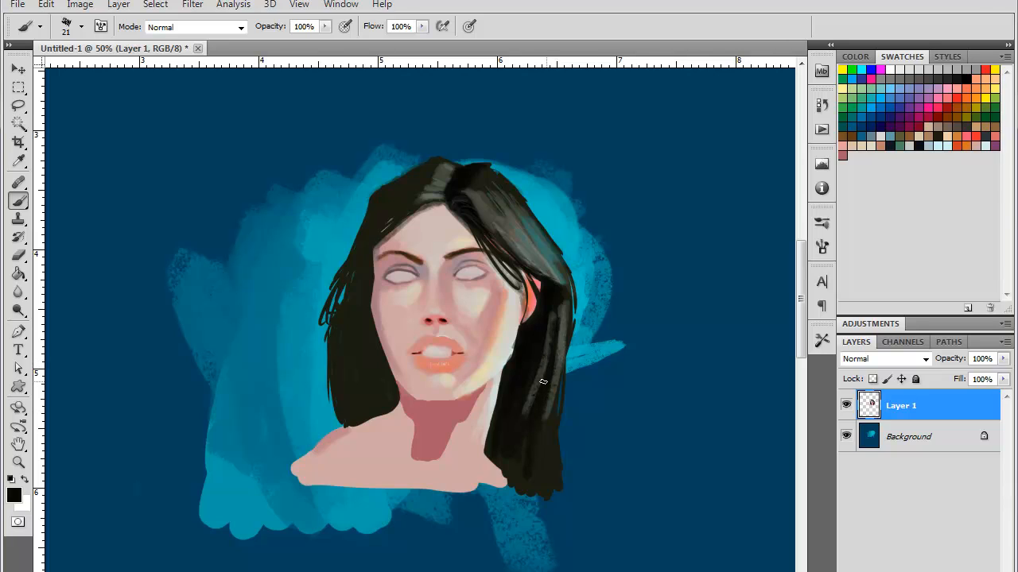
{"action": "left_click_drag", "start_coordinate": [547, 341], "coordinate": [525, 416]}
{"action": "left_click_drag", "start_coordinate": [545, 360], "coordinate": [534, 444]}
{"action": "mouse_move", "coordinate": [552, 318]}
{"action": "left_mouse_down"}
{"action": "mouse_move", "coordinate": [552, 404]}
{"action": "mouse_move", "coordinate": [536, 447]}
{"action": "left_mouse_up"}
- Brush dark grey strands, sampled from the hair, down the right-hand lengths to the tips
{"action": "left_click", "coordinate": [565, 339], "text": "alt"}
{"action": "left_click_drag", "start_coordinate": [567, 313], "coordinate": [565, 356]}
{"action": "left_click_drag", "start_coordinate": [546, 404], "coordinate": [542, 432]}
{"action": "mouse_move", "coordinate": [549, 320]}
{"action": "left_mouse_down"}
{"action": "mouse_move", "coordinate": [525, 417]}
{"action": "mouse_move", "coordinate": [554, 477]}
{"action": "left_mouse_up"}
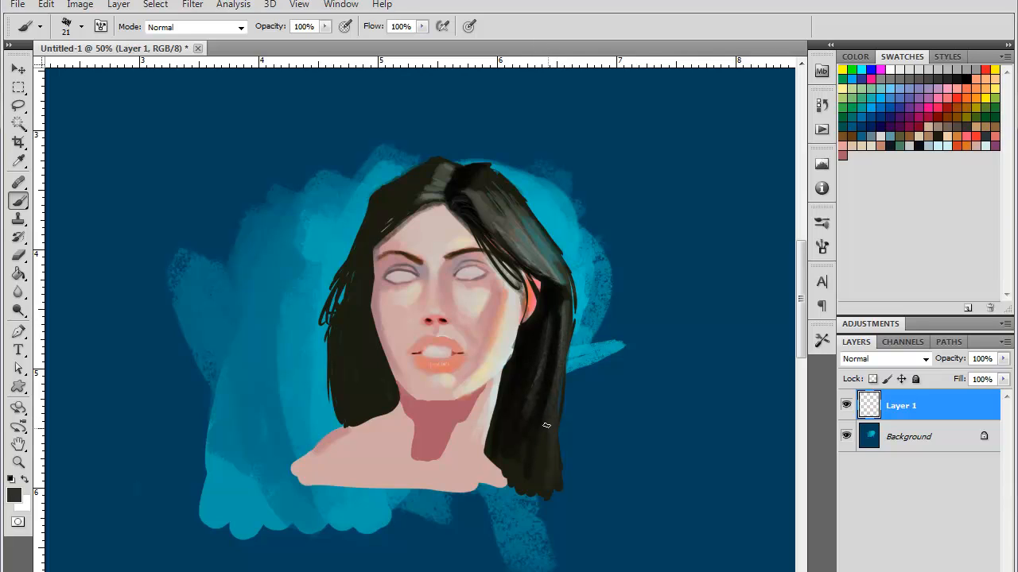
{"action": "left_click_drag", "start_coordinate": [518, 382], "coordinate": [525, 479]}
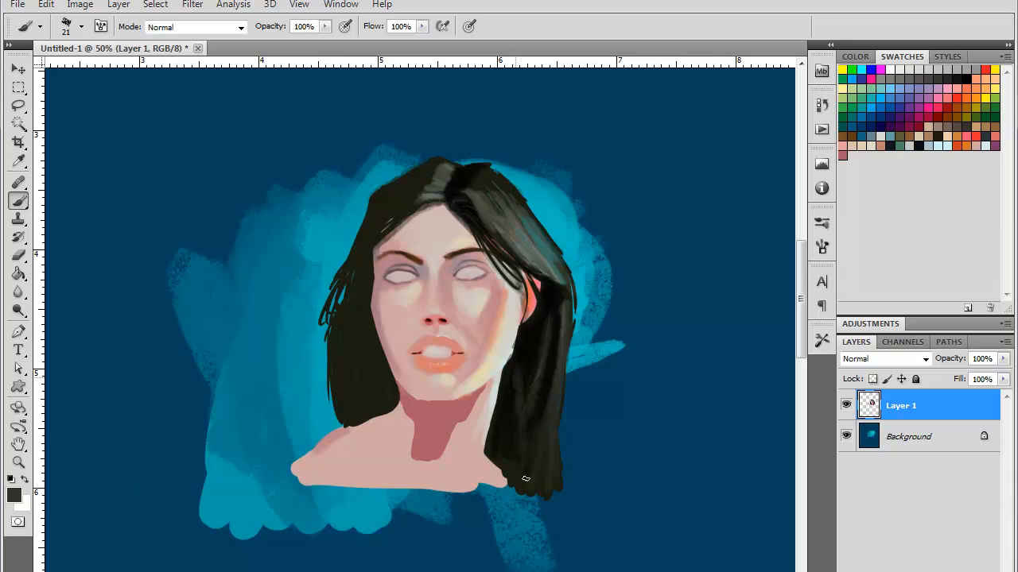
- Refine the shadows between the lower right strands with black and dark tones sampled from the hair
{"action": "left_click", "coordinate": [536, 343], "text": "alt"}
{"action": "left_click_drag", "start_coordinate": [531, 374], "coordinate": [528, 445]}
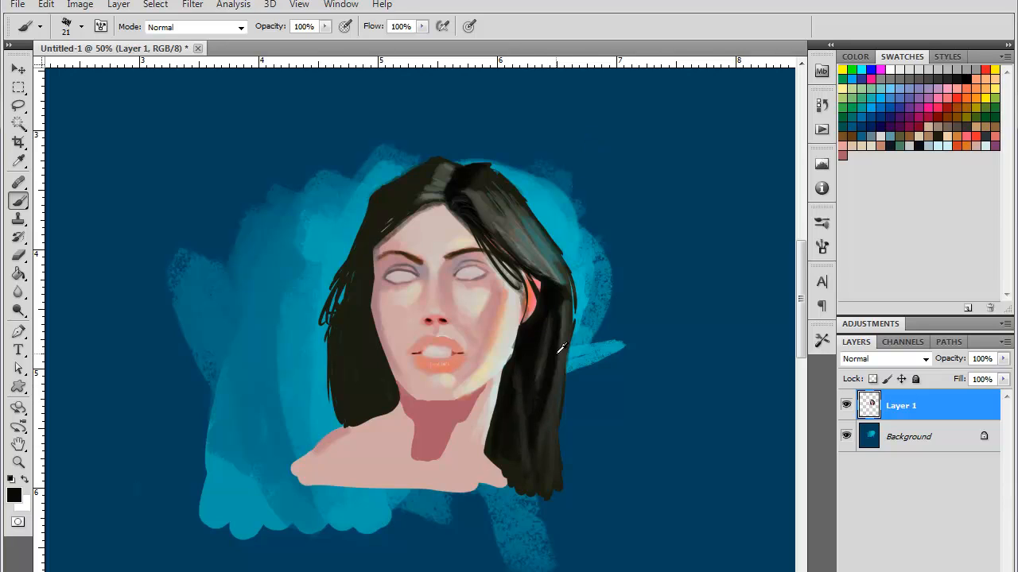
{"action": "left_click", "coordinate": [530, 388], "text": "alt"}
{"action": "left_click", "coordinate": [535, 369], "text": "alt"}
- Paint grey and teal highlights along the hair's outer left side and from the crown toward the left temple
{"action": "left_click", "coordinate": [535, 230], "text": "alt"}
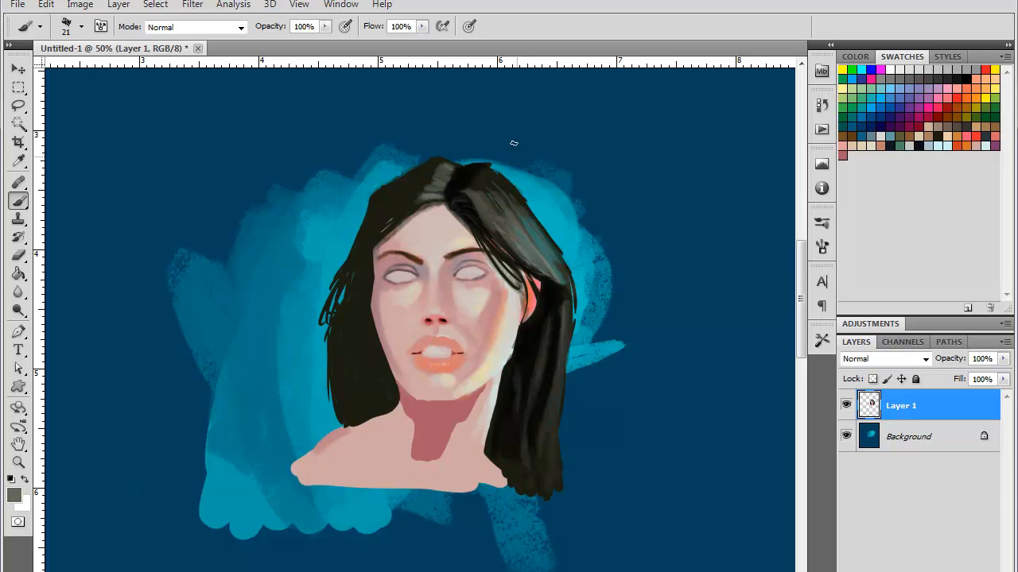
{"action": "mouse_move", "coordinate": [374, 230]}
{"action": "left_mouse_down"}
{"action": "mouse_move", "coordinate": [343, 297]}
{"action": "mouse_move", "coordinate": [375, 196]}
{"action": "mouse_move", "coordinate": [362, 236]}
{"action": "mouse_move", "coordinate": [385, 186]}
{"action": "mouse_move", "coordinate": [417, 176]}
{"action": "mouse_move", "coordinate": [379, 212]}
{"action": "mouse_move", "coordinate": [357, 267]}
{"action": "mouse_move", "coordinate": [362, 237]}
{"action": "mouse_move", "coordinate": [339, 396]}
{"action": "left_mouse_up"}
{"action": "left_click", "coordinate": [332, 245], "text": "alt"}
{"action": "left_click", "coordinate": [395, 189], "text": "alt"}
{"action": "left_click", "coordinate": [452, 182], "text": "alt"}
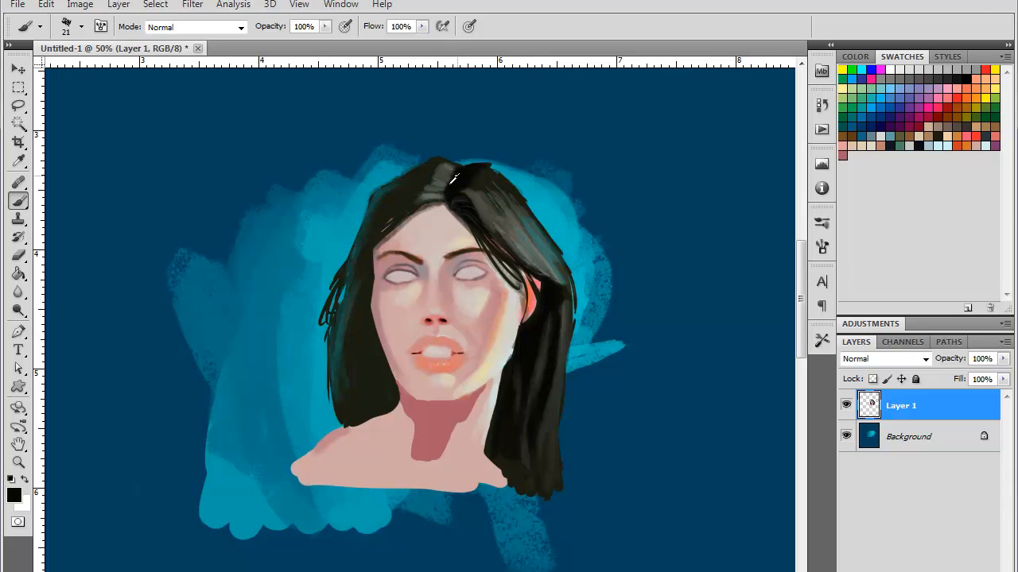
{"action": "left_click_drag", "start_coordinate": [418, 182], "coordinate": [374, 252]}
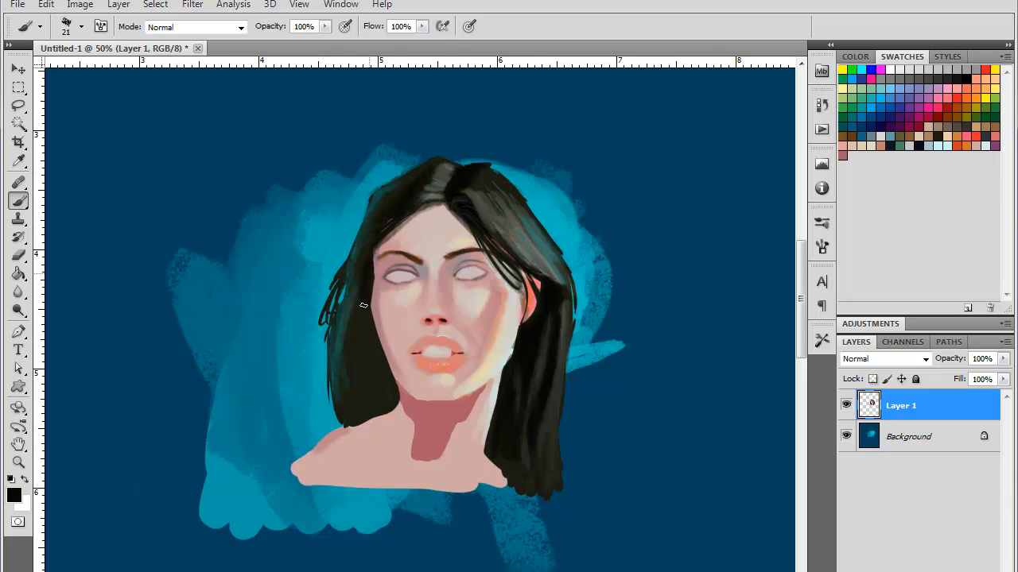
- Shade the left-hand hair in black alongside the cheek down to the shoulder
{"action": "mouse_move", "coordinate": [364, 305]}
{"action": "left_mouse_down"}
{"action": "mouse_move", "coordinate": [364, 355]}
{"action": "mouse_move", "coordinate": [383, 379]}
{"action": "mouse_move", "coordinate": [371, 335]}
{"action": "mouse_move", "coordinate": [381, 411]}
{"action": "left_mouse_up"}
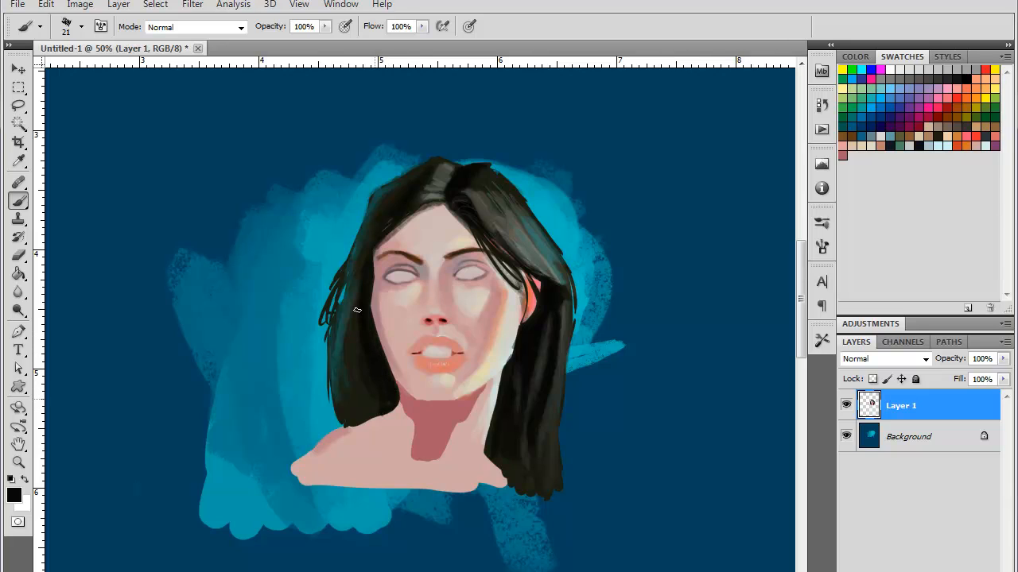
{"action": "left_click_drag", "start_coordinate": [358, 302], "coordinate": [368, 403]}
{"action": "mouse_move", "coordinate": [352, 295]}
{"action": "left_mouse_down"}
{"action": "mouse_move", "coordinate": [367, 409]}
{"action": "mouse_move", "coordinate": [341, 330]}
{"action": "mouse_move", "coordinate": [359, 393]}
{"action": "left_mouse_up"}
- Brush dark teal strands into the lower left hair and blend them with dark tones sampled from it
{"action": "left_click", "coordinate": [344, 333], "text": "alt"}
{"action": "mouse_move", "coordinate": [348, 319]}
{"action": "left_mouse_down"}
{"action": "mouse_move", "coordinate": [363, 377]}
{"action": "mouse_move", "coordinate": [353, 396]}
{"action": "left_mouse_up"}
{"action": "left_click", "coordinate": [379, 387], "text": "alt"}
{"action": "left_click_drag", "start_coordinate": [343, 348], "coordinate": [372, 420]}
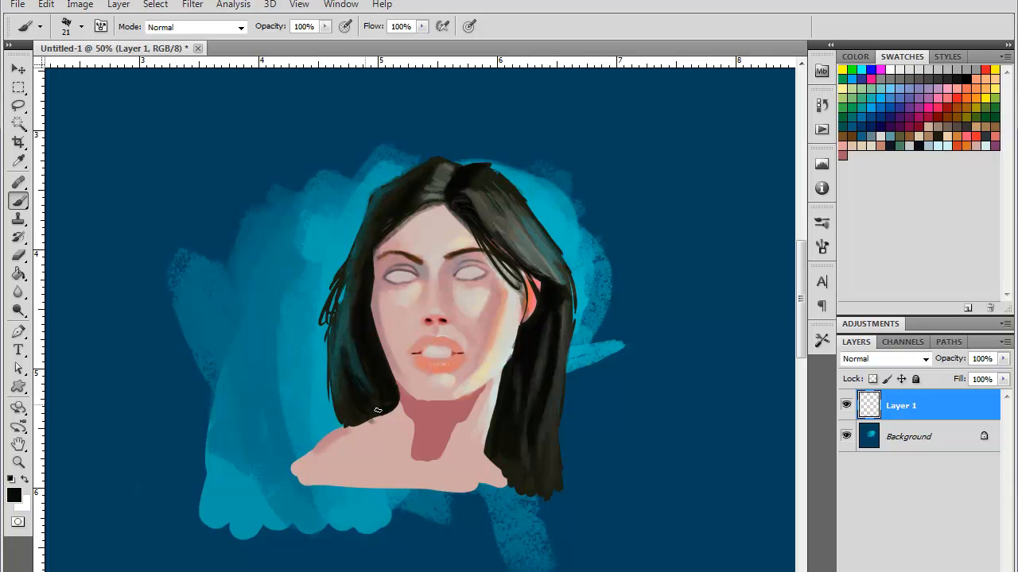
{"action": "left_click", "coordinate": [362, 372], "text": "alt"}
{"action": "left_click", "coordinate": [373, 390], "text": "alt"}
{"action": "left_click_drag", "start_coordinate": [364, 356], "coordinate": [375, 398]}
{"action": "left_click", "coordinate": [374, 366], "text": "alt"}
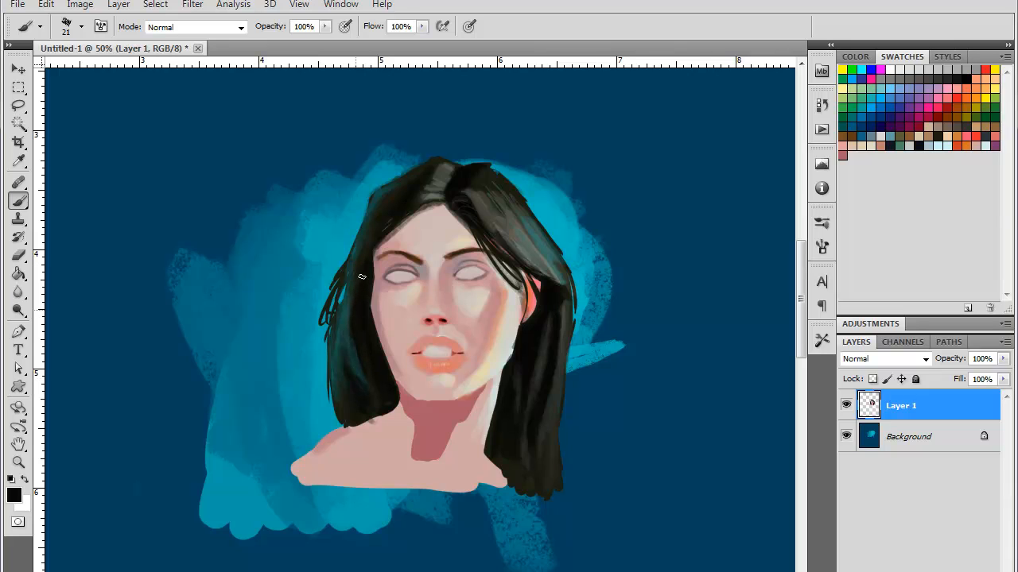
- Add black strokes to the left-hand hair and trim its stray outer strands with teal sampled from the background
{"action": "left_click_drag", "start_coordinate": [413, 195], "coordinate": [346, 367]}
{"action": "key", "text": "ctrl+minus"}
{"action": "key", "text": "ctrl+plus"}
{"action": "left_click", "coordinate": [335, 240], "text": "alt"}
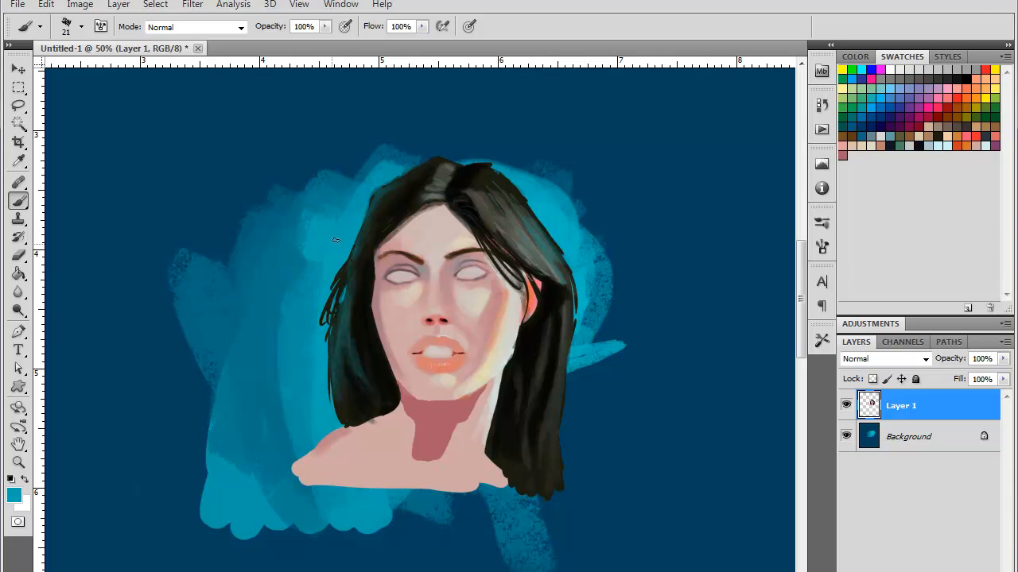
{"action": "left_click_drag", "start_coordinate": [328, 294], "coordinate": [323, 324]}
{"action": "left_click_drag", "start_coordinate": [340, 250], "coordinate": [334, 356]}
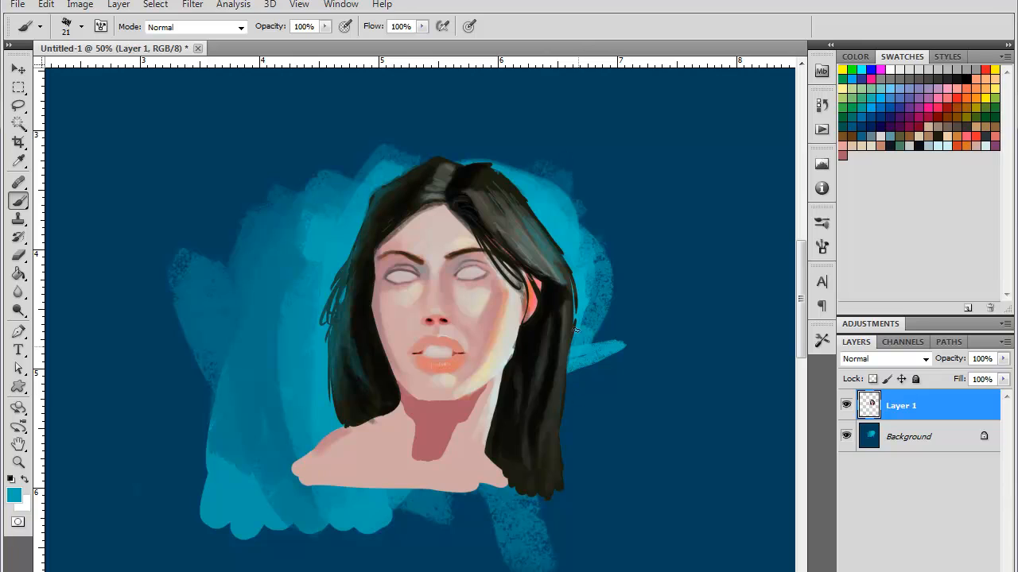
- Paint an orange edge along the right side of the neck shadow and a pale highlight down the neck beside it
{"action": "left_click", "coordinate": [457, 442], "text": "alt"}
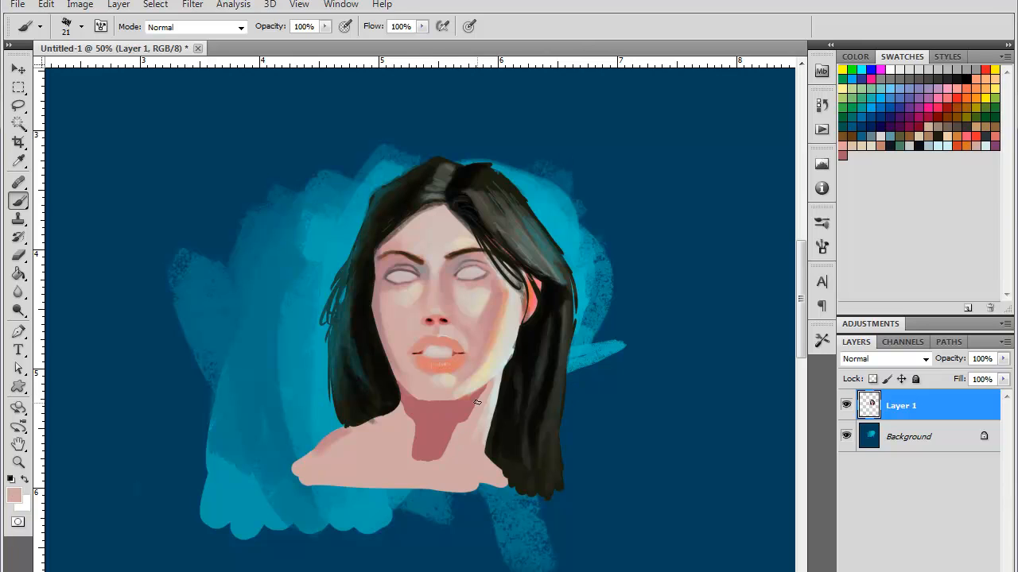
{"action": "left_click", "coordinate": [973, 141]}
{"action": "mouse_move", "coordinate": [471, 410]}
{"action": "left_mouse_down"}
{"action": "mouse_move", "coordinate": [483, 390]}
{"action": "mouse_move", "coordinate": [442, 454]}
{"action": "mouse_move", "coordinate": [454, 427]}
{"action": "left_mouse_up"}
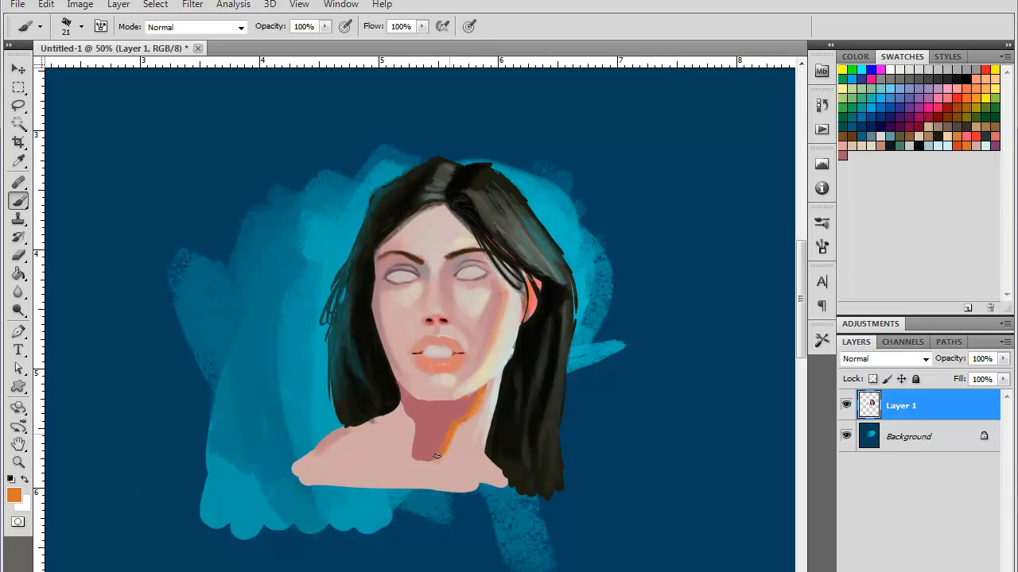
{"action": "left_click", "coordinate": [446, 429], "text": "alt"}
{"action": "left_click", "coordinate": [469, 415], "text": "alt"}
{"action": "left_click", "coordinate": [493, 395], "text": "alt"}
{"action": "left_click", "coordinate": [497, 393], "text": "alt"}
{"action": "mouse_move", "coordinate": [498, 385]}
{"action": "left_mouse_down"}
{"action": "mouse_move", "coordinate": [451, 449]}
{"action": "mouse_move", "coordinate": [481, 414]}
{"action": "mouse_move", "coordinate": [467, 473]}
{"action": "mouse_move", "coordinate": [469, 448]}
{"action": "left_mouse_up"}
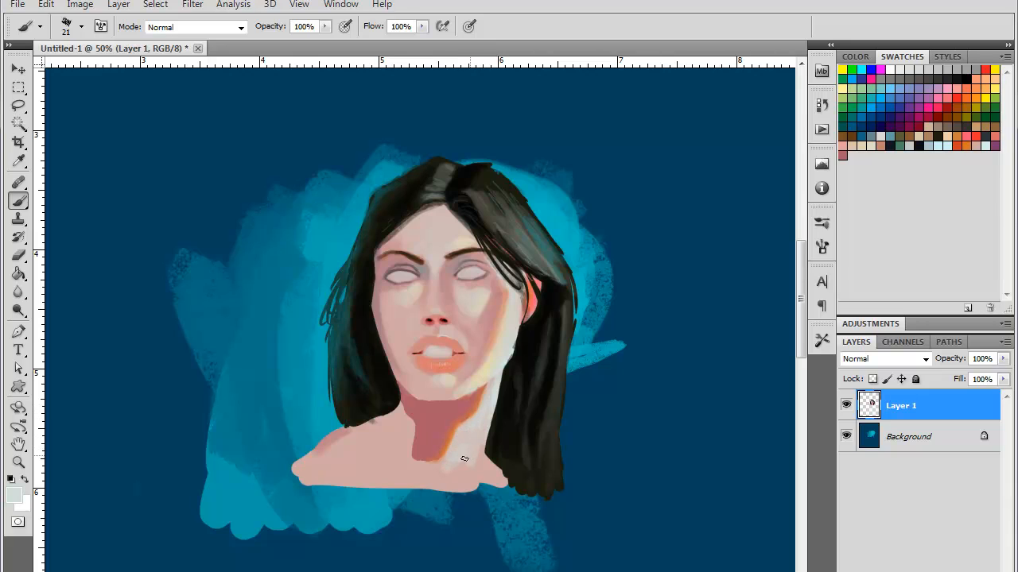
- Blend the neck highlight into the orange shadow edge and lower neck using tones sampled from the surrounding skin
{"action": "left_click", "coordinate": [452, 469], "text": "alt"}
{"action": "left_click", "coordinate": [477, 464], "text": "alt"}
{"action": "left_click", "coordinate": [464, 466], "text": "alt"}
{"action": "left_click", "coordinate": [464, 450], "text": "alt"}
{"action": "left_click_drag", "start_coordinate": [452, 455], "coordinate": [482, 398]}
{"action": "left_click", "coordinate": [474, 409], "text": "alt"}
{"action": "left_click", "coordinate": [463, 430], "text": "alt"}
{"action": "left_click", "coordinate": [451, 429], "text": "alt"}
- Darken the neck shadow beneath the jaw with dark brown and cover it with reddish brown
{"action": "left_click", "coordinate": [987, 137]}
{"action": "mouse_move", "coordinate": [404, 398]}
{"action": "left_mouse_down"}
{"action": "mouse_move", "coordinate": [410, 415]}
{"action": "mouse_move", "coordinate": [401, 391]}
{"action": "mouse_move", "coordinate": [417, 413]}
{"action": "mouse_move", "coordinate": [429, 407]}
{"action": "mouse_move", "coordinate": [422, 421]}
{"action": "mouse_move", "coordinate": [428, 415]}
{"action": "mouse_move", "coordinate": [417, 409]}
{"action": "mouse_move", "coordinate": [428, 427]}
{"action": "left_mouse_up"}
{"action": "left_click", "coordinate": [388, 374], "text": "alt"}
{"action": "left_click", "coordinate": [421, 402], "text": "alt"}
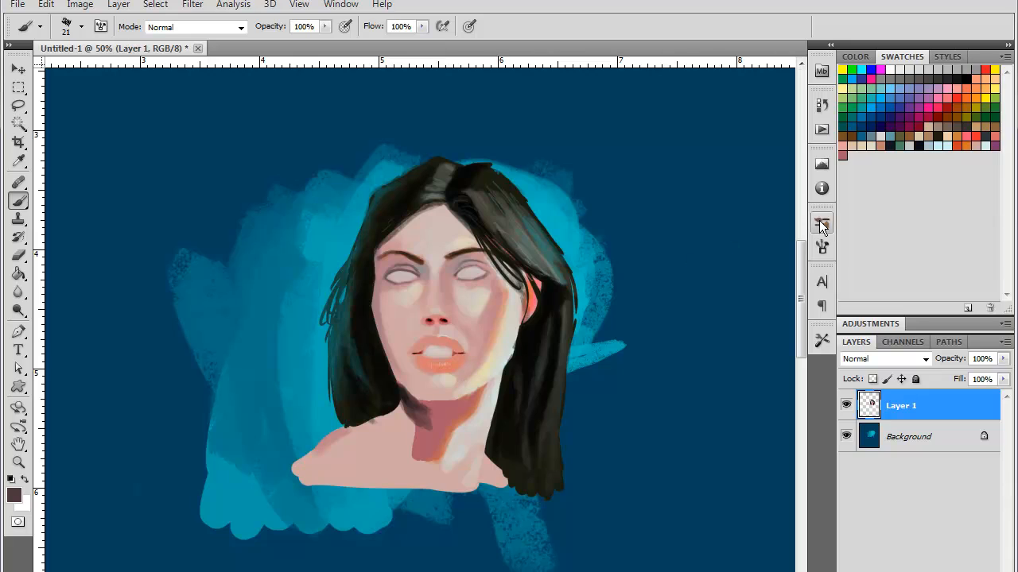
{"action": "left_click", "coordinate": [939, 145]}
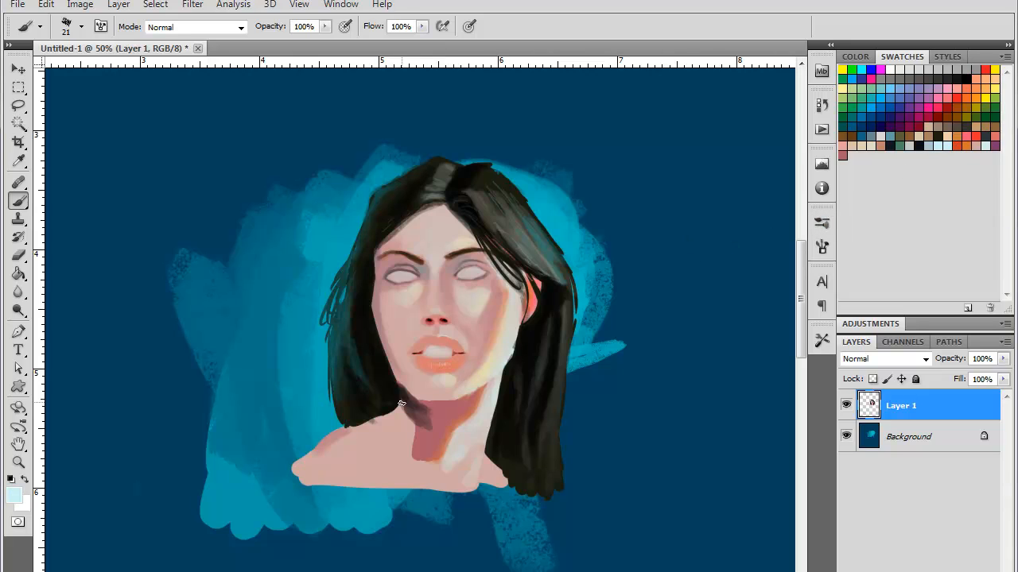
{"action": "left_click", "coordinate": [956, 145]}
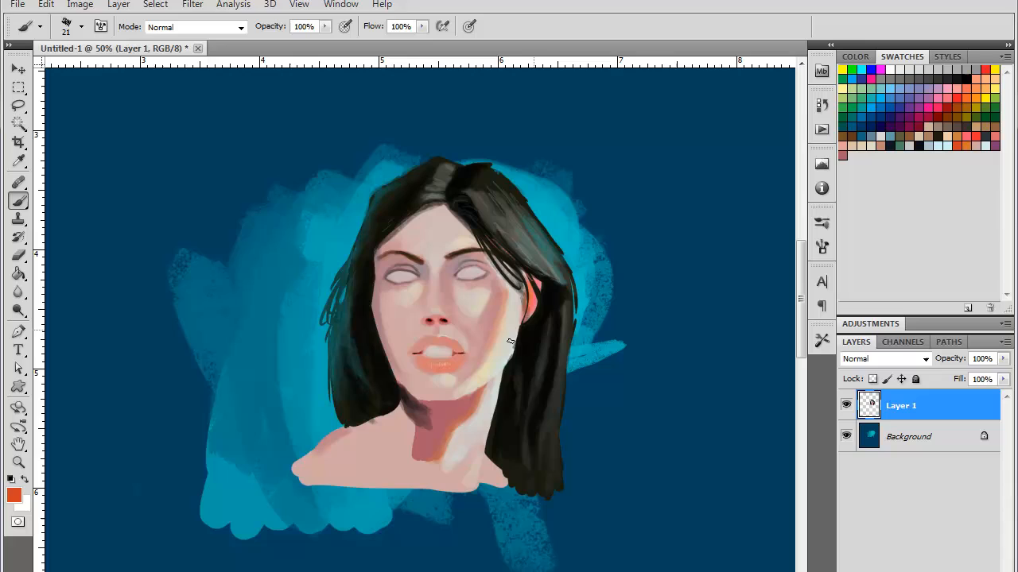
{"action": "left_click", "coordinate": [413, 394], "text": "alt"}
{"action": "mouse_move", "coordinate": [422, 416]}
{"action": "left_mouse_down"}
{"action": "mouse_move", "coordinate": [422, 457]}
{"action": "mouse_move", "coordinate": [437, 418]}
{"action": "mouse_move", "coordinate": [449, 453]}
{"action": "mouse_move", "coordinate": [469, 402]}
{"action": "mouse_move", "coordinate": [422, 406]}
{"action": "left_mouse_up"}
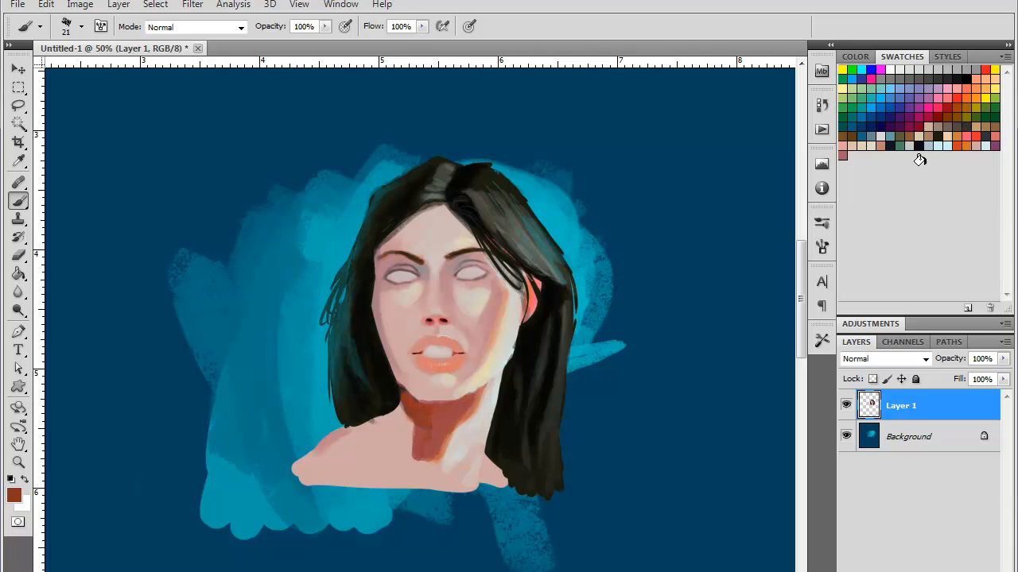
- Deepen the neck shadow below the left jaw with dark red, blending with tones sampled nearby
{"action": "left_click", "coordinate": [951, 112]}
{"action": "left_click_drag", "start_coordinate": [404, 394], "coordinate": [417, 417]}
{"action": "left_click", "coordinate": [416, 380], "text": "alt"}
{"action": "left_click", "coordinate": [397, 386], "text": "alt"}
{"action": "left_click", "coordinate": [413, 405], "text": "alt"}
{"action": "mouse_move", "coordinate": [399, 379]}
{"action": "left_mouse_down"}
{"action": "mouse_move", "coordinate": [381, 326]}
{"action": "mouse_move", "coordinate": [401, 380]}
{"action": "left_mouse_up"}
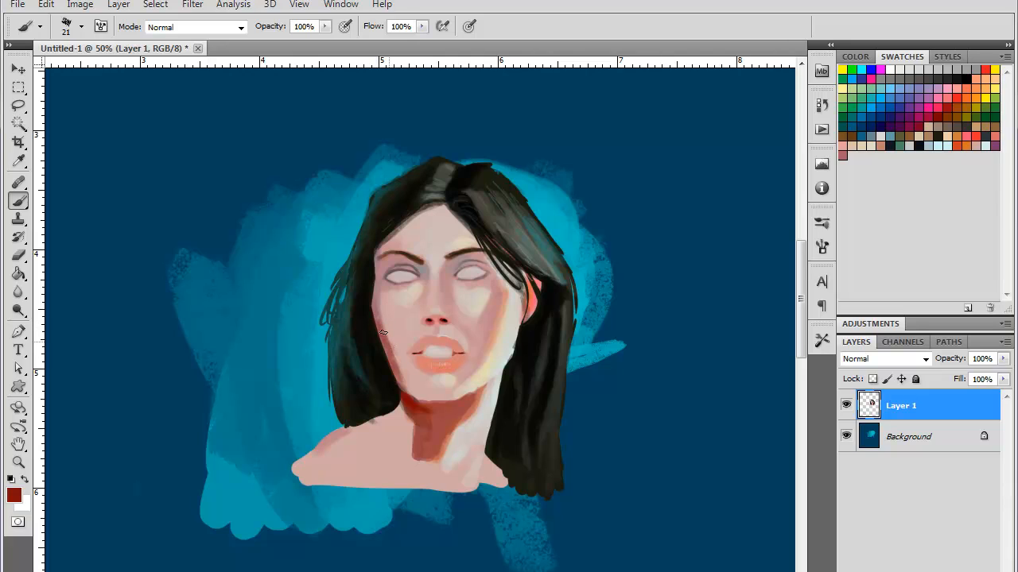
- Shade the left edge of the cheek and jaw in dark red and blend it with sampled skin and hair tones
{"action": "left_click_drag", "start_coordinate": [383, 333], "coordinate": [399, 373]}
{"action": "left_click", "coordinate": [399, 334], "text": "alt"}
{"action": "left_click", "coordinate": [389, 337], "text": "alt"}
{"action": "left_click", "coordinate": [365, 307], "text": "alt"}
{"action": "left_click", "coordinate": [384, 314], "text": "alt"}
{"action": "left_click", "coordinate": [366, 301], "text": "alt"}
{"action": "left_click", "coordinate": [373, 269], "text": "alt"}
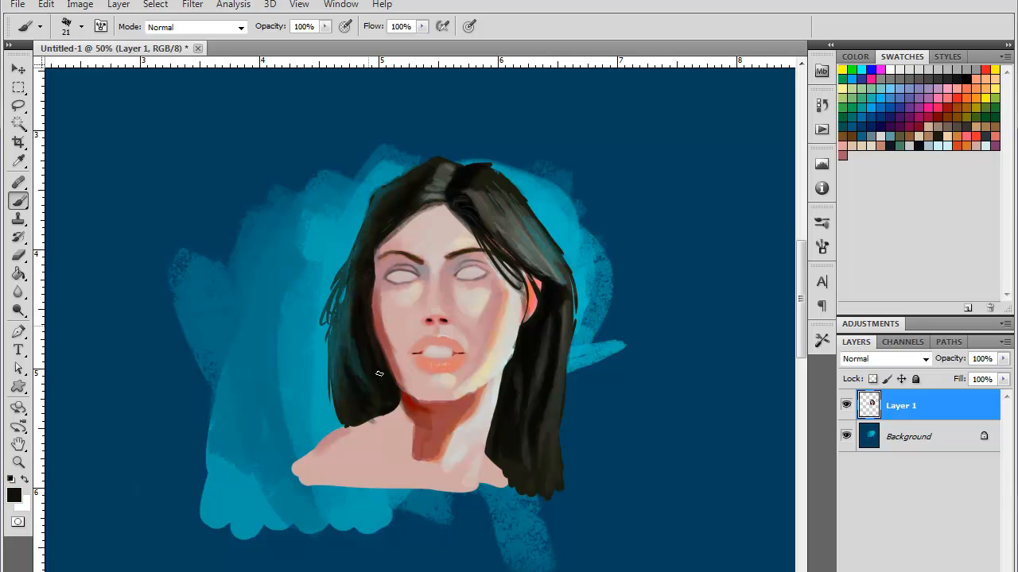
{"action": "left_click", "coordinate": [393, 361], "text": "alt"}
- Add coral sampled from the ear to the left cheek edge, nostrils, lips and underside of the chin
{"action": "left_click", "coordinate": [536, 294], "text": "alt"}
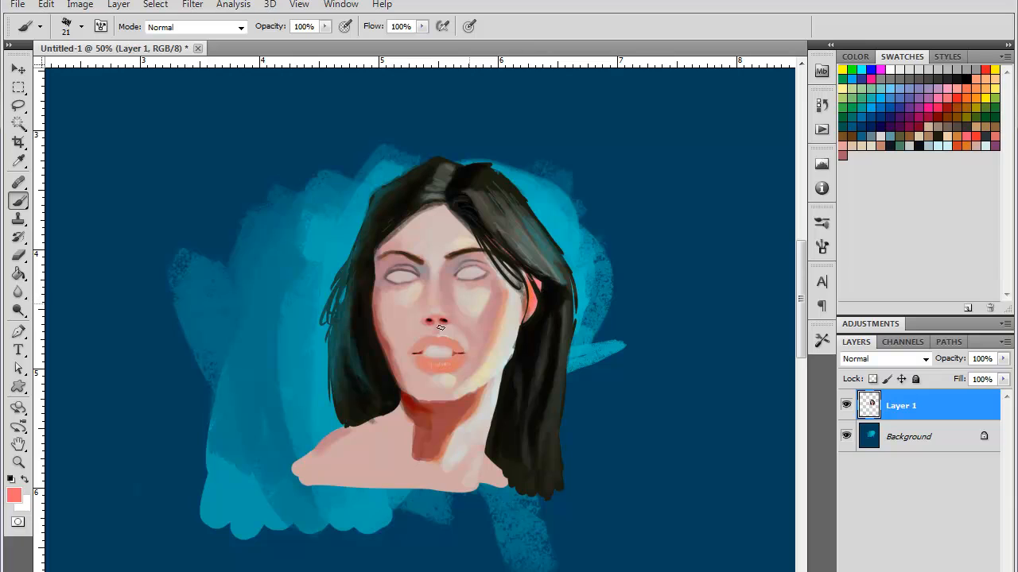
{"action": "mouse_move", "coordinate": [380, 296]}
{"action": "left_mouse_down"}
{"action": "mouse_move", "coordinate": [393, 347]}
{"action": "mouse_move", "coordinate": [378, 310]}
{"action": "mouse_move", "coordinate": [396, 360]}
{"action": "left_mouse_up"}
{"action": "left_click_drag", "start_coordinate": [428, 315], "coordinate": [444, 320]}
{"action": "mouse_move", "coordinate": [453, 364]}
{"action": "left_mouse_down"}
{"action": "mouse_move", "coordinate": [461, 357]}
{"action": "mouse_move", "coordinate": [411, 356]}
{"action": "left_mouse_up"}
{"action": "mouse_move", "coordinate": [463, 405]}
{"action": "left_mouse_down"}
{"action": "mouse_move", "coordinate": [444, 435]}
{"action": "mouse_move", "coordinate": [450, 410]}
{"action": "mouse_move", "coordinate": [419, 446]}
{"action": "mouse_move", "coordinate": [444, 411]}
{"action": "left_mouse_up"}
- Extend the dark red shadow across the neck under the chin and refine the chin edge with sampled tones
{"action": "left_click", "coordinate": [415, 399], "text": "alt"}
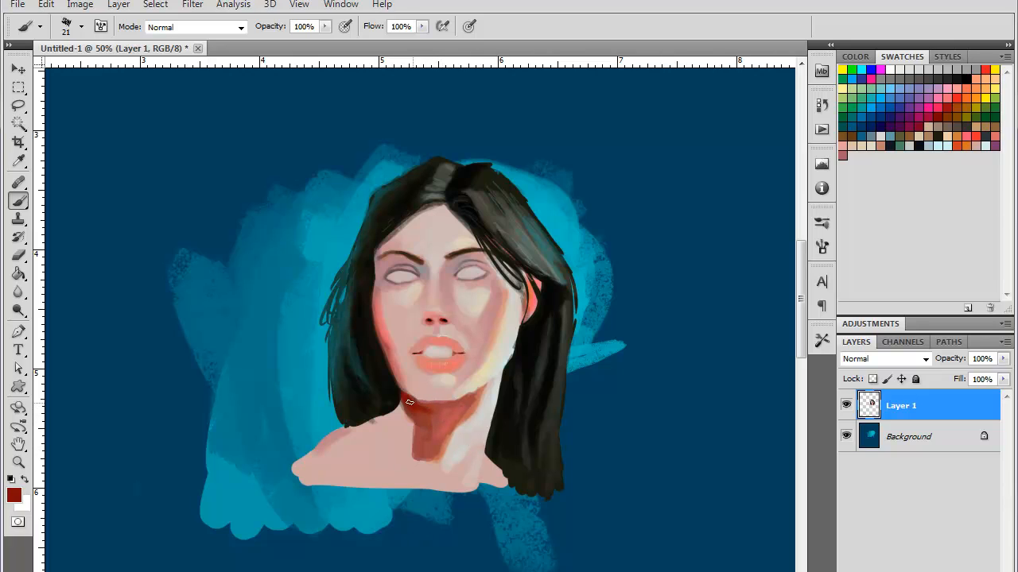
{"action": "mouse_move", "coordinate": [425, 427]}
{"action": "left_mouse_down"}
{"action": "mouse_move", "coordinate": [475, 404]}
{"action": "mouse_move", "coordinate": [459, 415]}
{"action": "mouse_move", "coordinate": [468, 415]}
{"action": "mouse_move", "coordinate": [477, 396]}
{"action": "mouse_move", "coordinate": [430, 406]}
{"action": "left_mouse_up"}
{"action": "left_click", "coordinate": [446, 396], "text": "alt"}
{"action": "left_click", "coordinate": [437, 379], "text": "alt"}
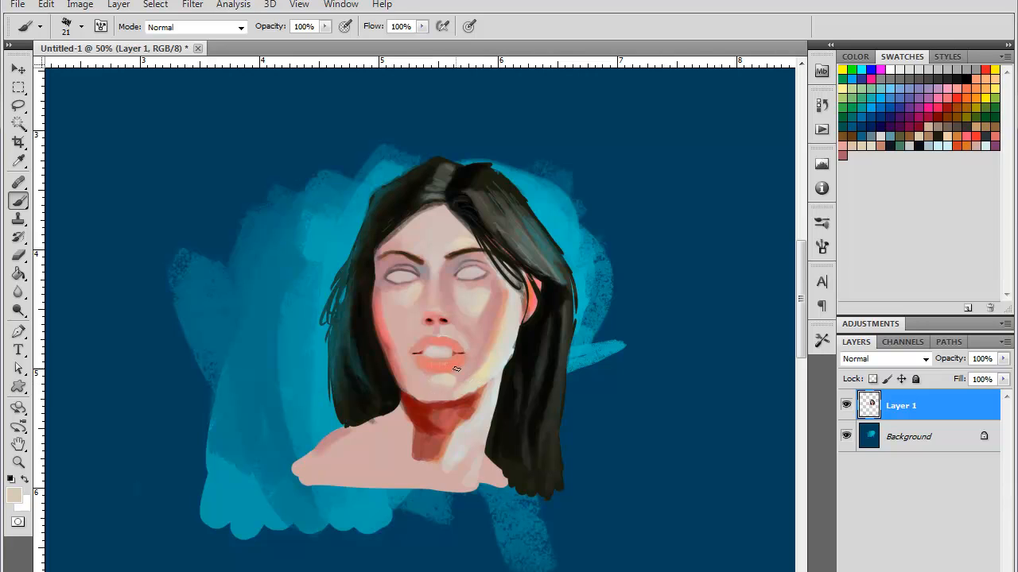
{"action": "left_click", "coordinate": [458, 382], "text": "alt"}
{"action": "left_click", "coordinate": [434, 410], "text": "alt"}
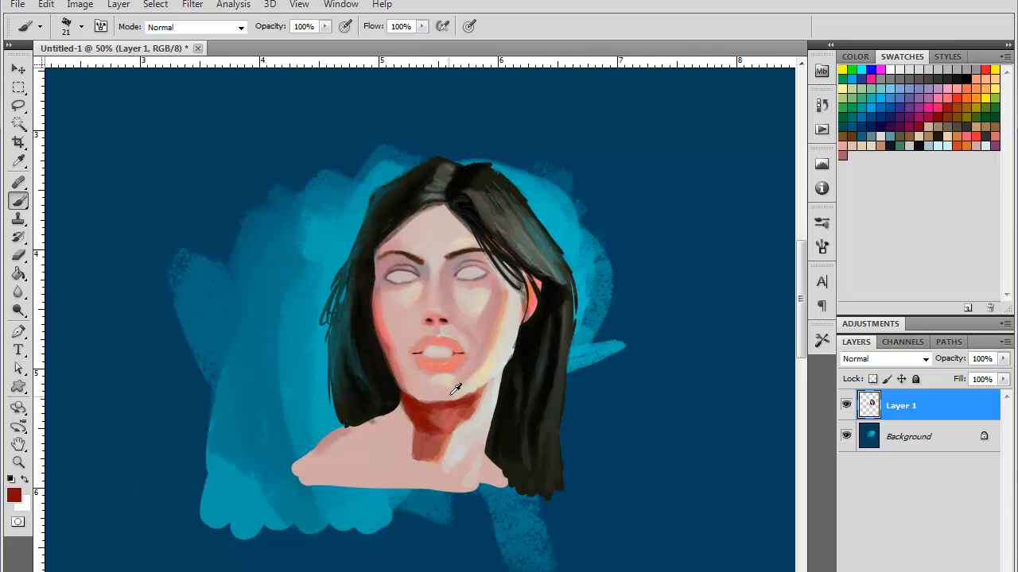
- Darken the shadow down the right cheek with muted red sampled from the painting
{"action": "left_click", "coordinate": [392, 327], "text": "alt"}
{"action": "left_click", "coordinate": [509, 325], "text": "alt"}
{"action": "left_click", "coordinate": [430, 422], "text": "alt"}
{"action": "left_click_drag", "start_coordinate": [498, 301], "coordinate": [486, 330]}
{"action": "left_click", "coordinate": [494, 313], "text": "alt"}
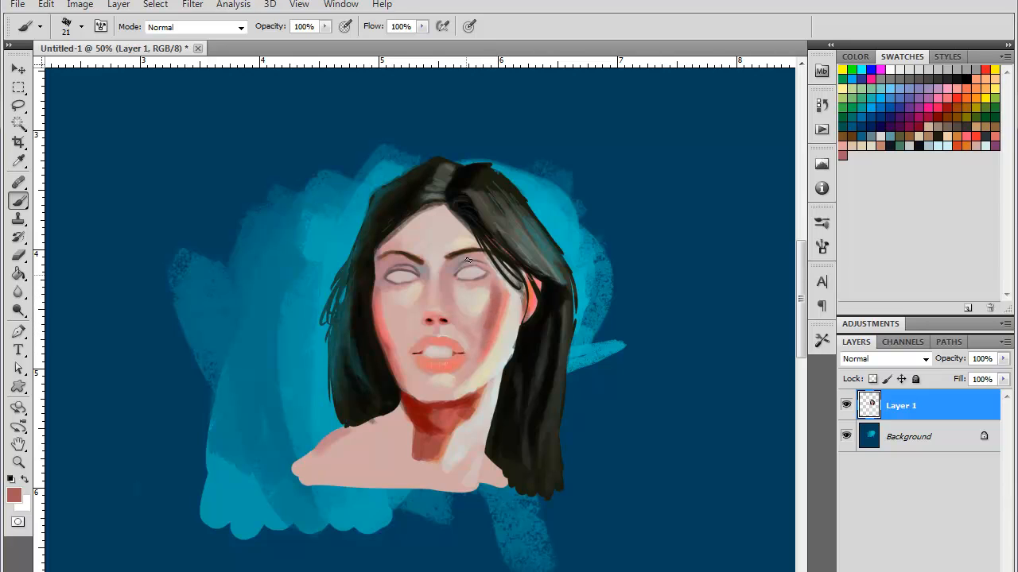
- Shade beneath both eyes in muted red and soften the shading with sampled skin tones
{"action": "left_click_drag", "start_coordinate": [478, 286], "coordinate": [460, 281]}
{"action": "left_click_drag", "start_coordinate": [391, 283], "coordinate": [419, 280]}
{"action": "left_click", "coordinate": [490, 282], "text": "alt"}
{"action": "left_click_drag", "start_coordinate": [487, 281], "coordinate": [489, 277]}
{"action": "left_click", "coordinate": [486, 280], "text": "alt"}
{"action": "left_click", "coordinate": [475, 284], "text": "alt"}
{"action": "left_click", "coordinate": [419, 283], "text": "alt"}
{"action": "left_click", "coordinate": [392, 307], "text": "alt"}
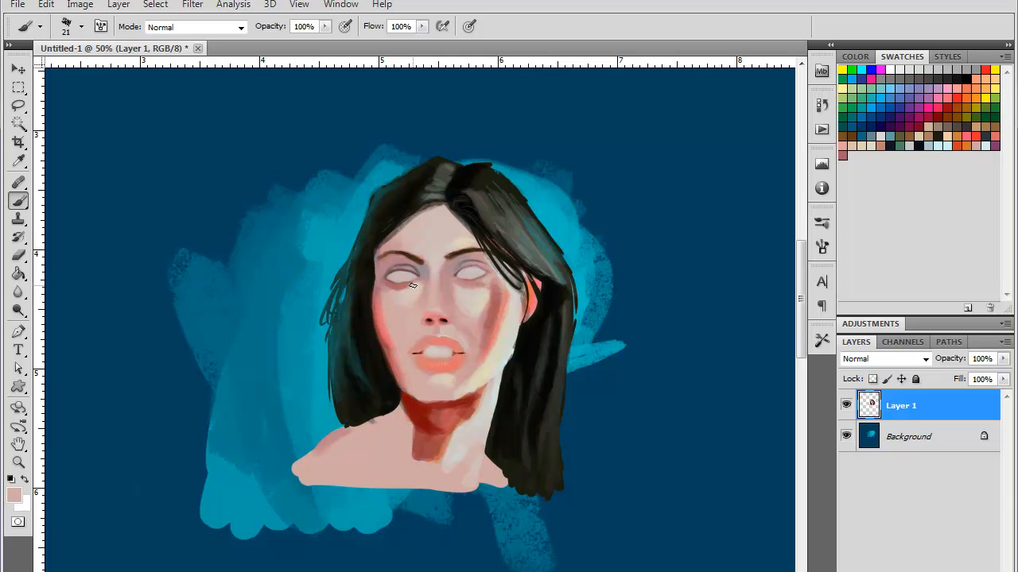
- Soften the shading under the left eye and lighten both upper eyelids with sampled beige skin tones
{"action": "left_click_drag", "start_coordinate": [410, 285], "coordinate": [390, 287]}
{"action": "left_click", "coordinate": [389, 282], "text": "alt"}
{"action": "left_click", "coordinate": [414, 284], "text": "alt"}
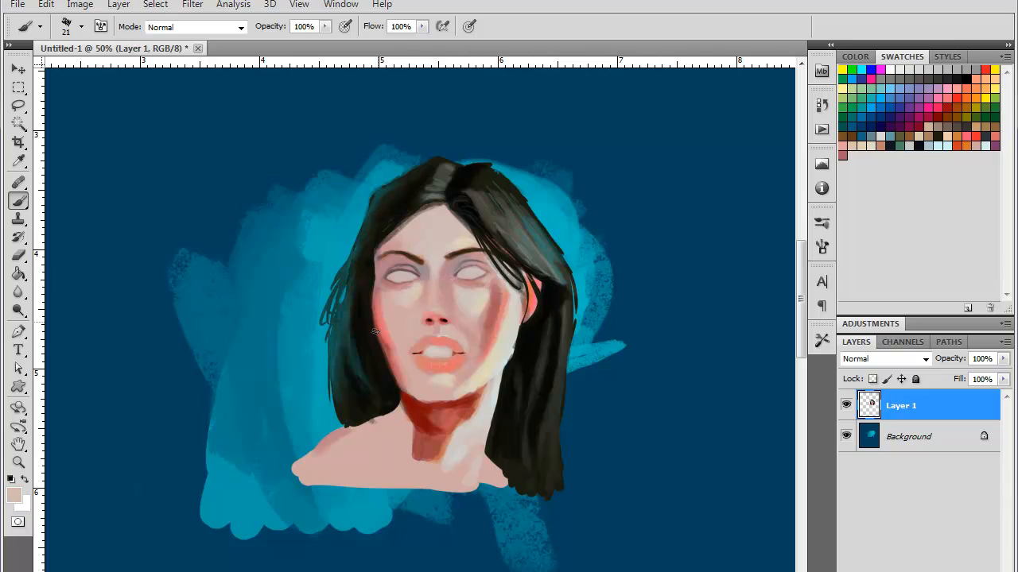
{"action": "left_click", "coordinate": [421, 279], "text": "alt"}
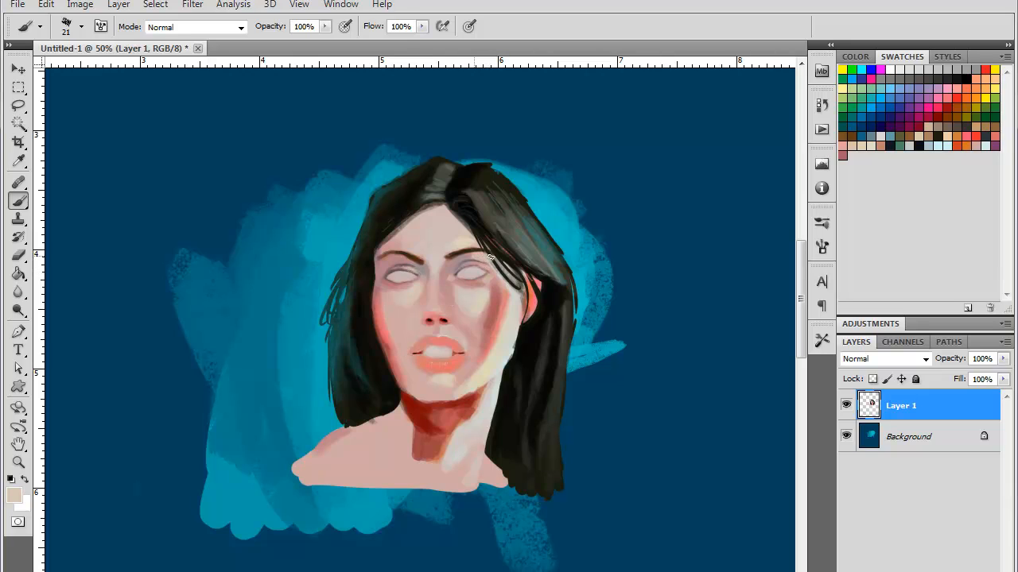
{"action": "left_click_drag", "start_coordinate": [474, 253], "coordinate": [501, 267]}
{"action": "left_click_drag", "start_coordinate": [395, 259], "coordinate": [387, 265]}
- Tint the left side of the forehead along the hairline with coral sampled from the cheek
{"action": "left_click", "coordinate": [385, 328], "text": "alt"}
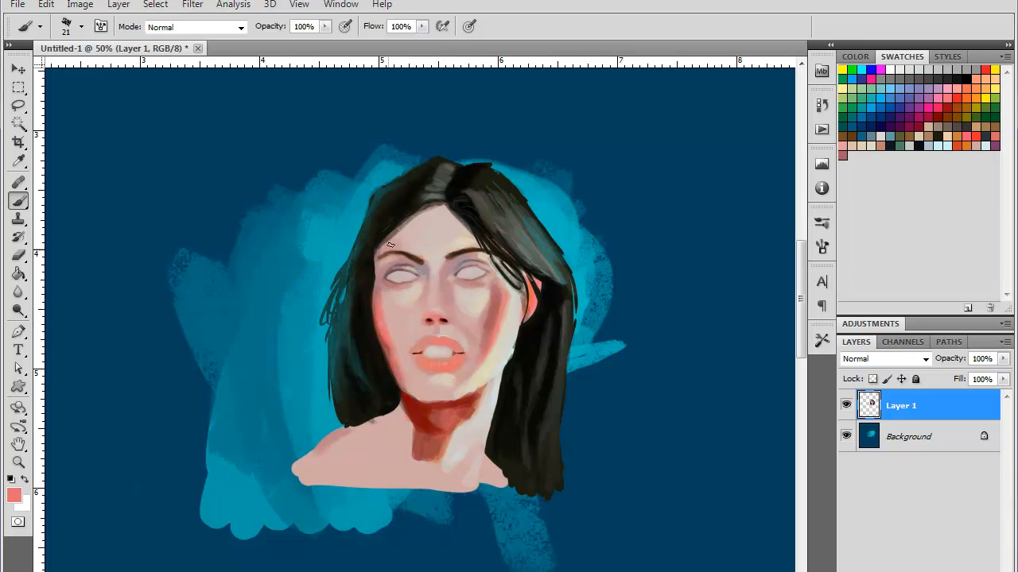
{"action": "mouse_move", "coordinate": [402, 229]}
{"action": "left_mouse_down"}
{"action": "mouse_move", "coordinate": [403, 247]}
{"action": "mouse_move", "coordinate": [407, 238]}
{"action": "left_mouse_up"}
{"action": "left_click", "coordinate": [426, 236], "text": "alt"}
- Blend the left cheek edge with sampled skin tone and strengthen its shadow with reds sampled from the neck
{"action": "left_click", "coordinate": [401, 322], "text": "alt"}
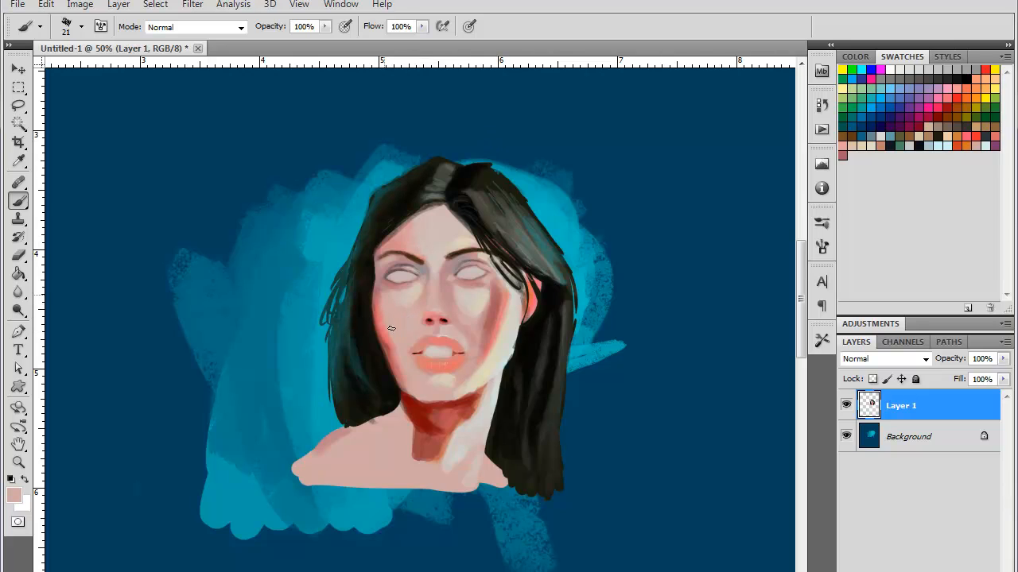
{"action": "left_click_drag", "start_coordinate": [395, 337], "coordinate": [379, 335]}
{"action": "left_click", "coordinate": [421, 411], "text": "alt"}
{"action": "left_click", "coordinate": [364, 312], "text": "alt"}
{"action": "left_click", "coordinate": [399, 347], "text": "alt"}
{"action": "left_click", "coordinate": [444, 419], "text": "alt"}
{"action": "left_click", "coordinate": [454, 414], "text": "alt"}
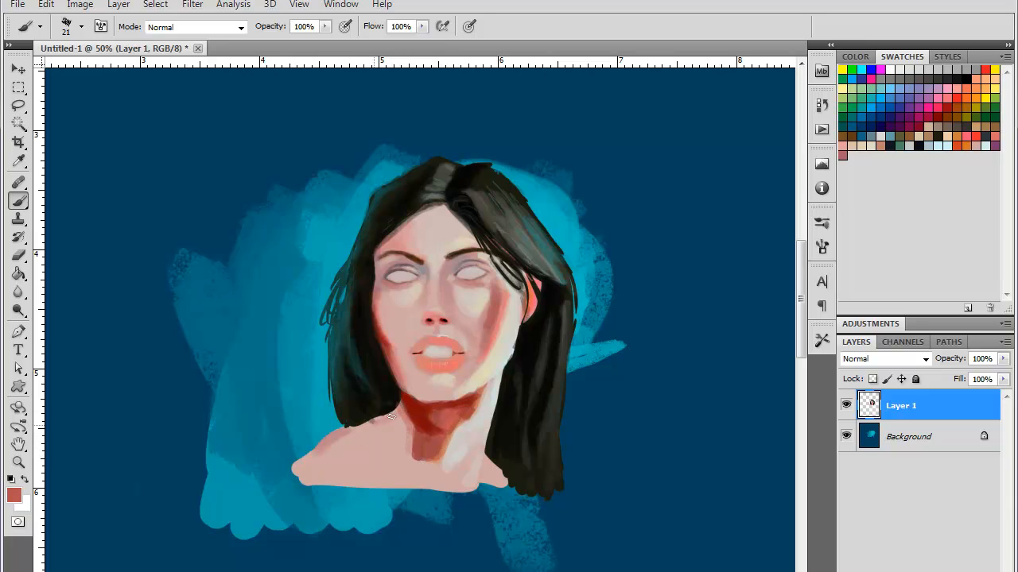
- Shade the left shoulder and neck base with muted red and add pale highlights around the collarbone
{"action": "mouse_move", "coordinate": [368, 428]}
{"action": "left_mouse_down"}
{"action": "mouse_move", "coordinate": [393, 436]}
{"action": "mouse_move", "coordinate": [399, 450]}
{"action": "mouse_move", "coordinate": [395, 416]}
{"action": "mouse_move", "coordinate": [392, 445]}
{"action": "mouse_move", "coordinate": [406, 430]}
{"action": "mouse_move", "coordinate": [408, 458]}
{"action": "left_mouse_up"}
{"action": "left_click", "coordinate": [384, 431], "text": "alt"}
{"action": "left_click_drag", "start_coordinate": [361, 434], "coordinate": [372, 436]}
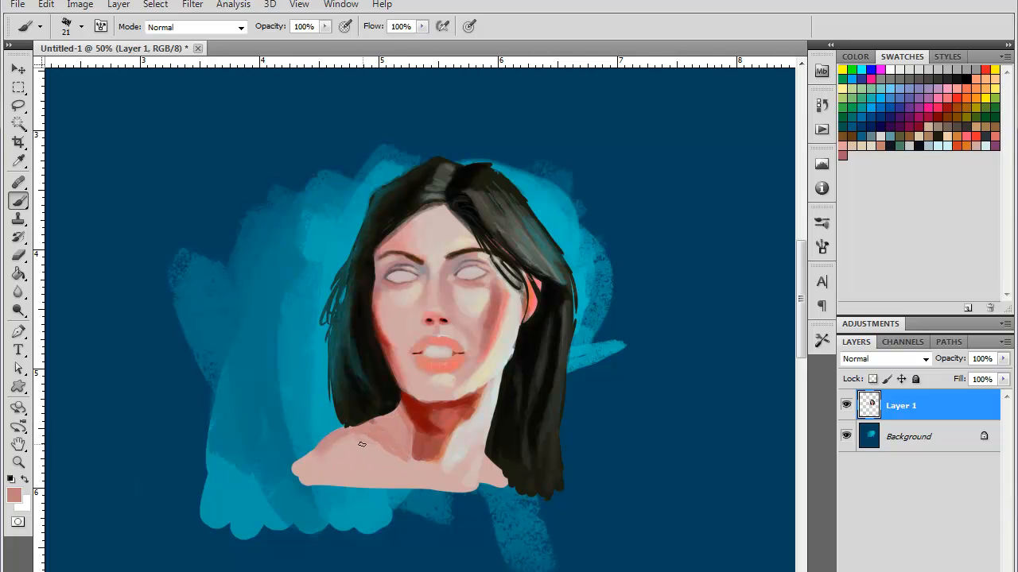
{"action": "mouse_move", "coordinate": [376, 452]}
{"action": "left_mouse_down"}
{"action": "mouse_move", "coordinate": [334, 442]}
{"action": "mouse_move", "coordinate": [364, 446]}
{"action": "mouse_move", "coordinate": [390, 482]}
{"action": "mouse_move", "coordinate": [395, 466]}
{"action": "mouse_move", "coordinate": [408, 487]}
{"action": "left_mouse_up"}
{"action": "left_click", "coordinate": [390, 465], "text": "alt"}
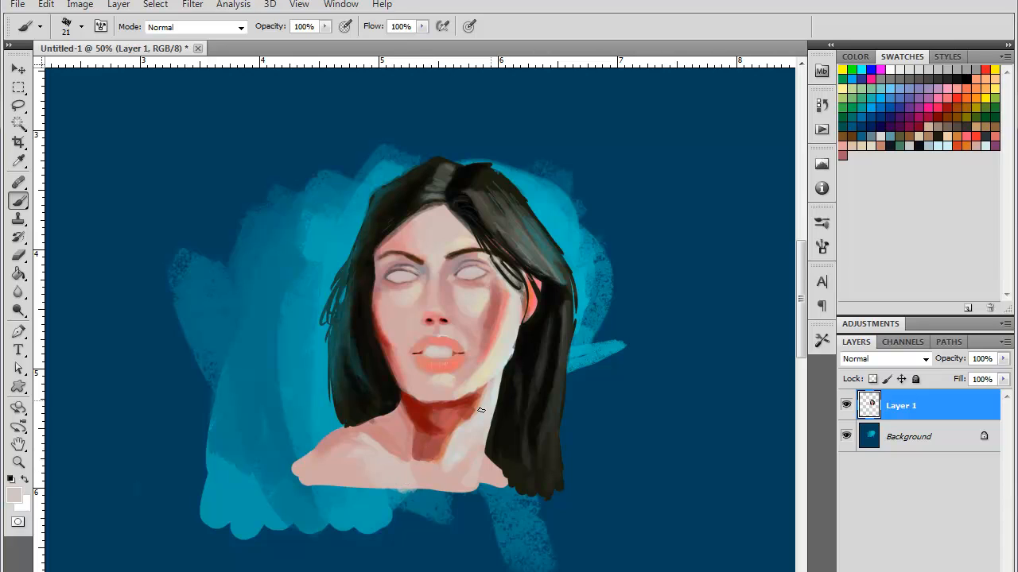
- Reshape the lower neck shadow and its left edge with red-brown tones sampled from the neck
{"action": "left_click", "coordinate": [434, 454], "text": "alt"}
{"action": "mouse_move", "coordinate": [431, 451]}
{"action": "left_mouse_down"}
{"action": "mouse_move", "coordinate": [416, 468]}
{"action": "mouse_move", "coordinate": [438, 423]}
{"action": "left_mouse_up"}
{"action": "left_click", "coordinate": [421, 423], "text": "alt"}
{"action": "left_click", "coordinate": [404, 410], "text": "alt"}
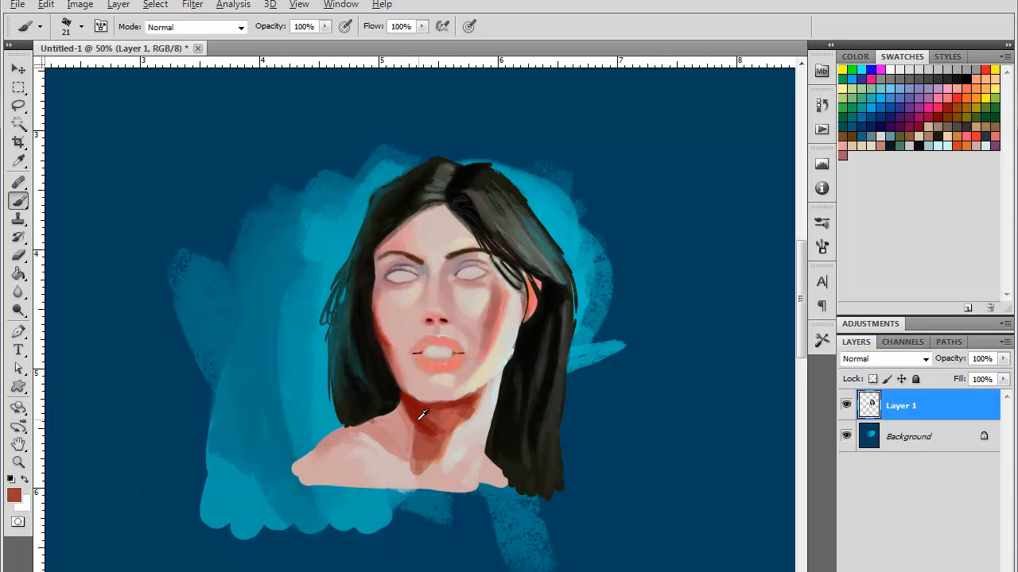
{"action": "left_click", "coordinate": [419, 419], "text": "alt"}
{"action": "left_click_drag", "start_coordinate": [405, 408], "coordinate": [414, 455]}
- Paint solid blue irises in both eyes using a hard round brush enlarged to 9 px
{"action": "left_click", "coordinate": [860, 127]}
{"action": "key", "text": "ctrl+plus"}
{"action": "key", "text": "ctrl+plus"}
{"action": "right_click", "coordinate": [536, 281]}
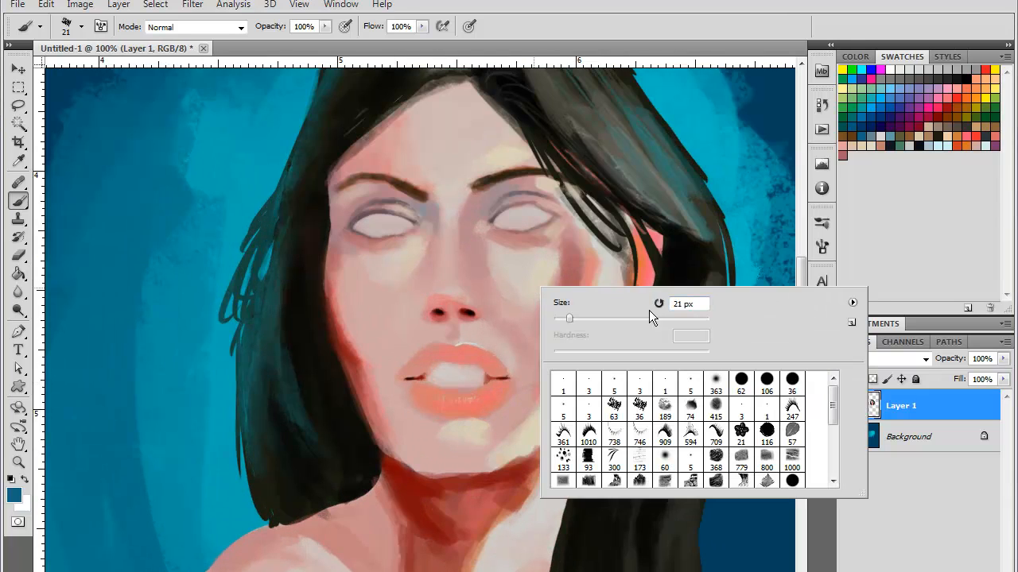
{"action": "left_click", "coordinate": [614, 384]}
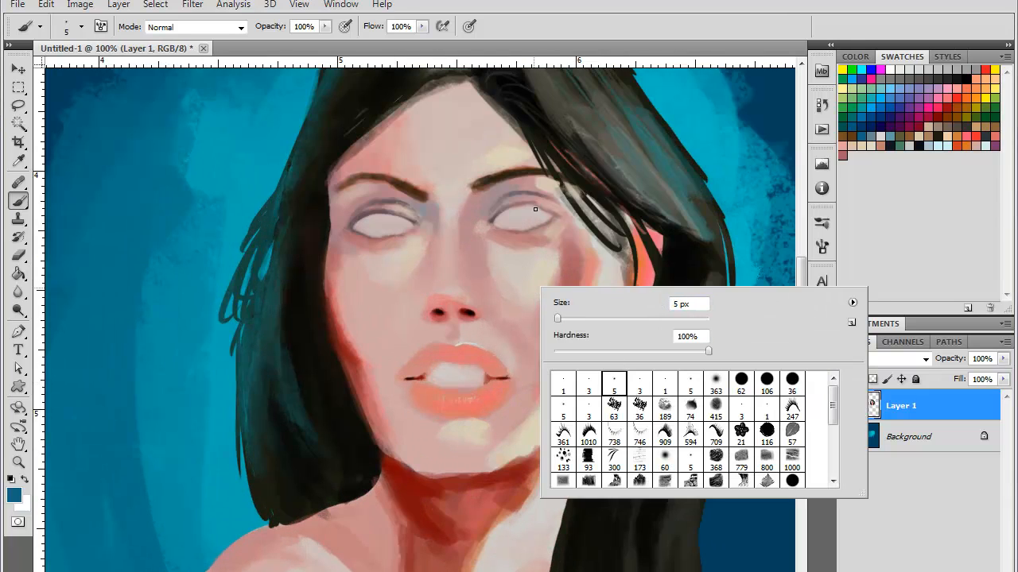
{"action": "left_click", "coordinate": [534, 207]}
{"action": "right_click", "coordinate": [531, 208]}
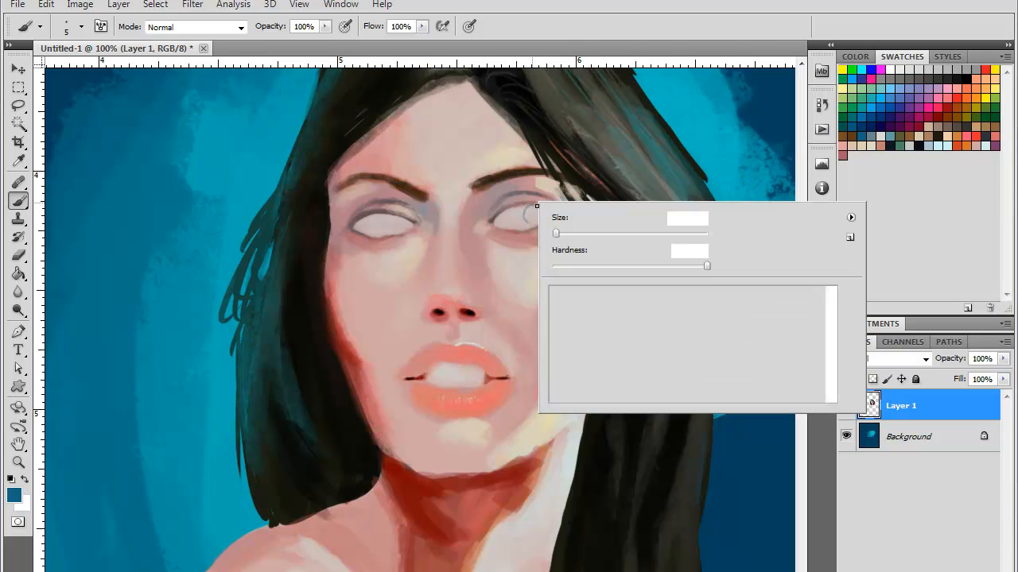
{"action": "left_click_drag", "start_coordinate": [555, 234], "coordinate": [533, 216]}
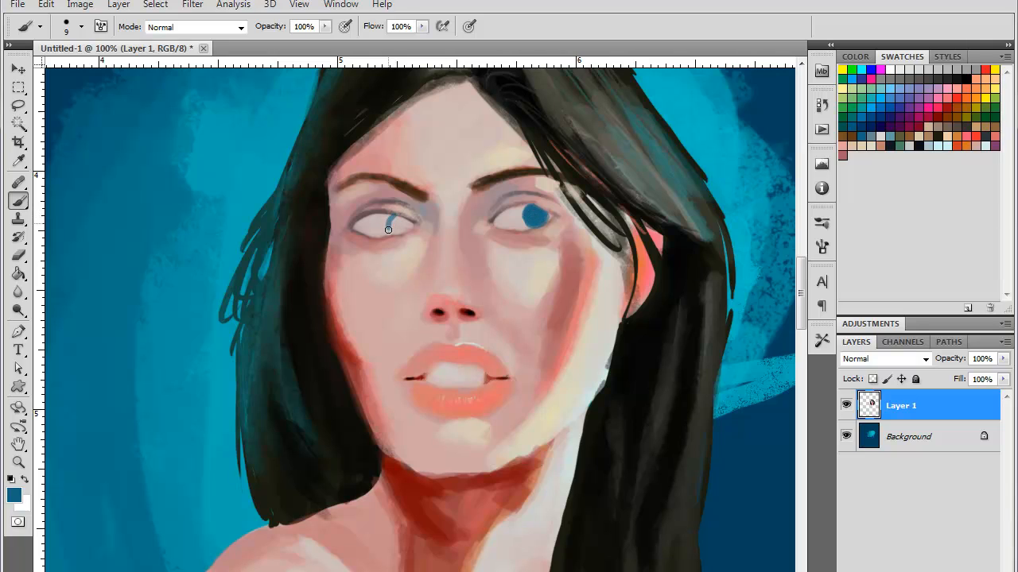
{"action": "mouse_move", "coordinate": [388, 230]}
{"action": "left_mouse_down"}
{"action": "mouse_move", "coordinate": [404, 229]}
{"action": "mouse_move", "coordinate": [390, 230]}
{"action": "mouse_move", "coordinate": [399, 222]}
{"action": "left_mouse_up"}
{"action": "key", "text": "ctrl+minus"}
{"action": "key", "text": "ctrl+minus"}
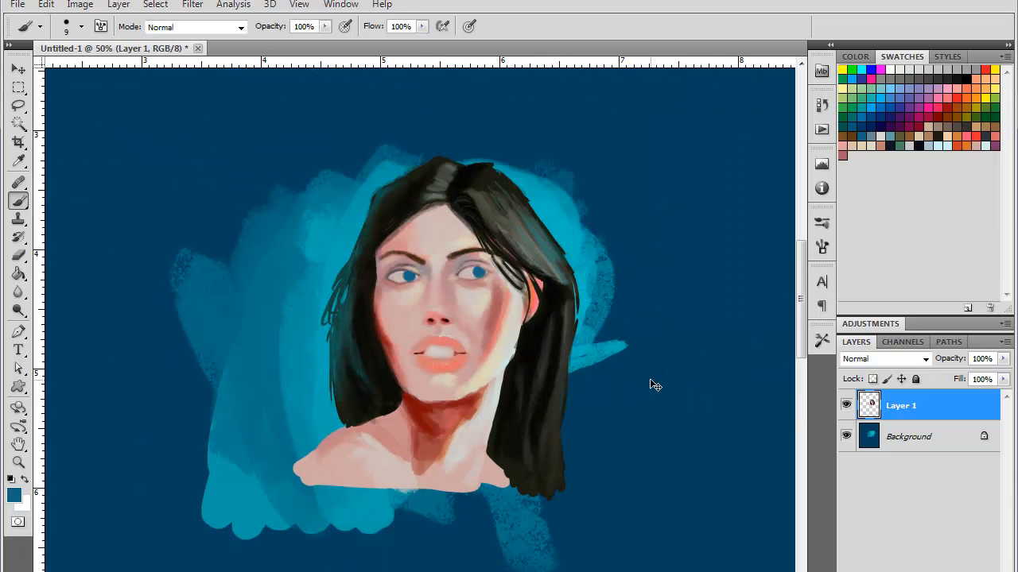
- Paint a black upper lash line over the right-hand eye
{"action": "key", "text": "ctrl+plus"}
{"action": "key", "text": "ctrl+plus"}
{"action": "left_click", "coordinate": [965, 75]}
{"action": "key", "text": "ctrl+plus"}
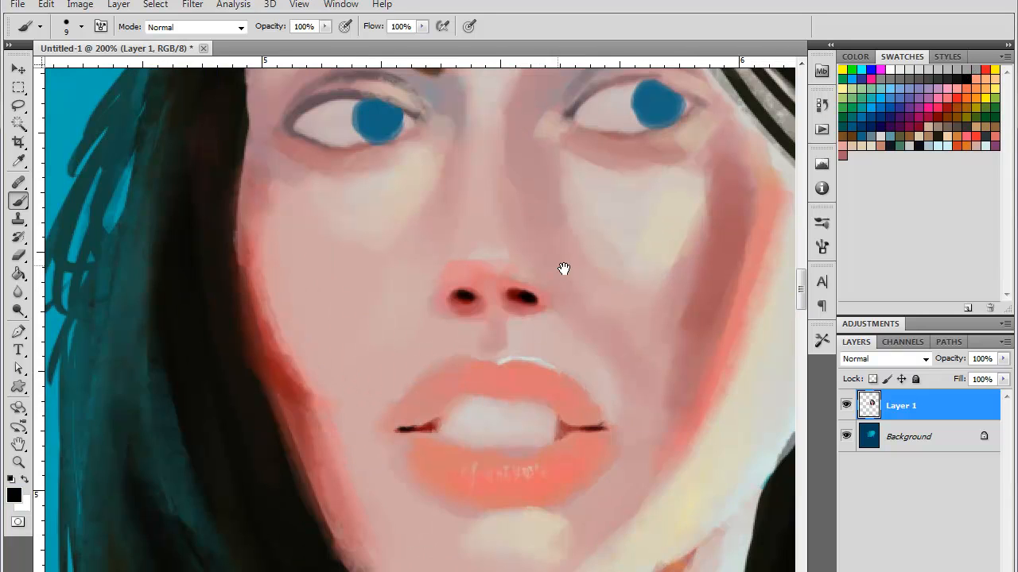
{"action": "left_click_drag", "start_coordinate": [586, 217], "coordinate": [507, 397]}
{"action": "mouse_move", "coordinate": [624, 251]}
{"action": "left_mouse_down"}
{"action": "mouse_move", "coordinate": [569, 219]}
{"action": "mouse_move", "coordinate": [601, 230]}
{"action": "mouse_move", "coordinate": [523, 234]}
{"action": "mouse_move", "coordinate": [492, 265]}
{"action": "left_mouse_up"}
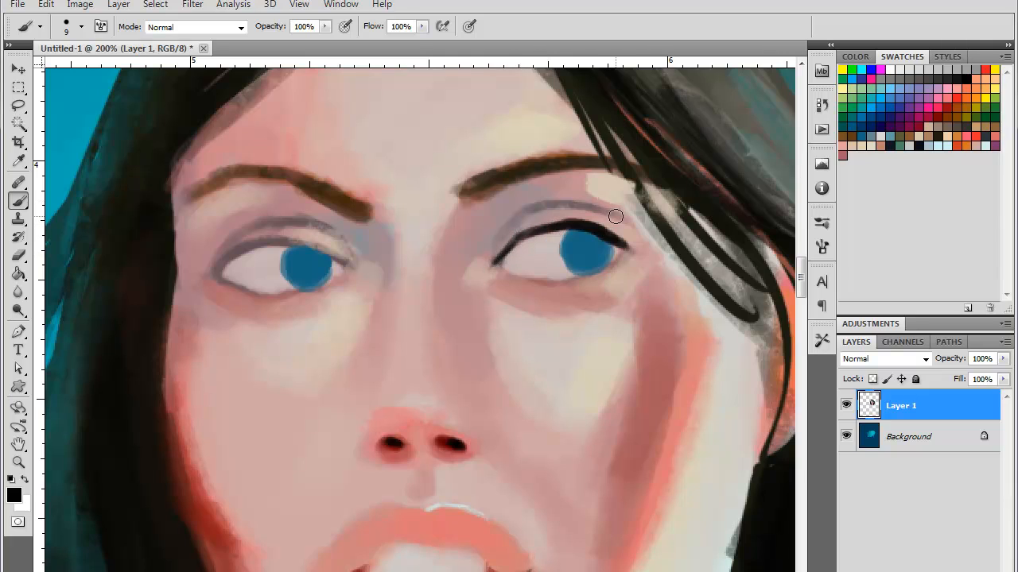
- Paint the right-hand eyelid crease in red sampled from the cheek and deepen it with a darker red-brown
{"action": "left_click", "coordinate": [216, 517], "text": "alt"}
{"action": "mouse_move", "coordinate": [617, 215]}
{"action": "left_mouse_down"}
{"action": "mouse_move", "coordinate": [575, 201]}
{"action": "mouse_move", "coordinate": [644, 233]}
{"action": "mouse_move", "coordinate": [594, 209]}
{"action": "mouse_move", "coordinate": [604, 207]}
{"action": "mouse_move", "coordinate": [565, 204]}
{"action": "mouse_move", "coordinate": [586, 207]}
{"action": "mouse_move", "coordinate": [545, 206]}
{"action": "mouse_move", "coordinate": [493, 238]}
{"action": "mouse_move", "coordinate": [556, 199]}
{"action": "mouse_move", "coordinate": [576, 208]}
{"action": "mouse_move", "coordinate": [529, 209]}
{"action": "left_mouse_up"}
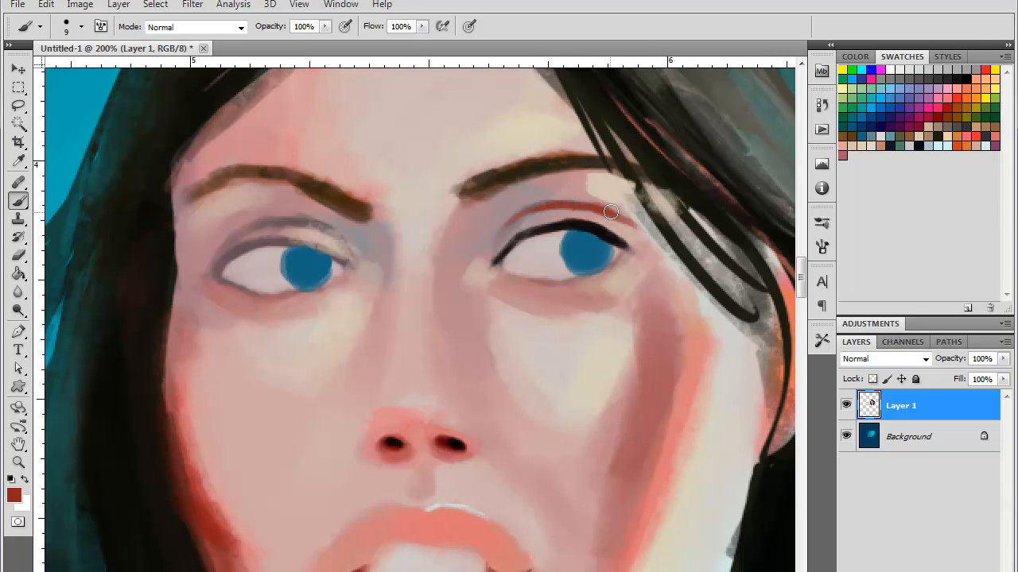
{"action": "mouse_move", "coordinate": [610, 212]}
{"action": "left_mouse_down"}
{"action": "mouse_move", "coordinate": [566, 205]}
{"action": "mouse_move", "coordinate": [515, 219]}
{"action": "left_mouse_up"}
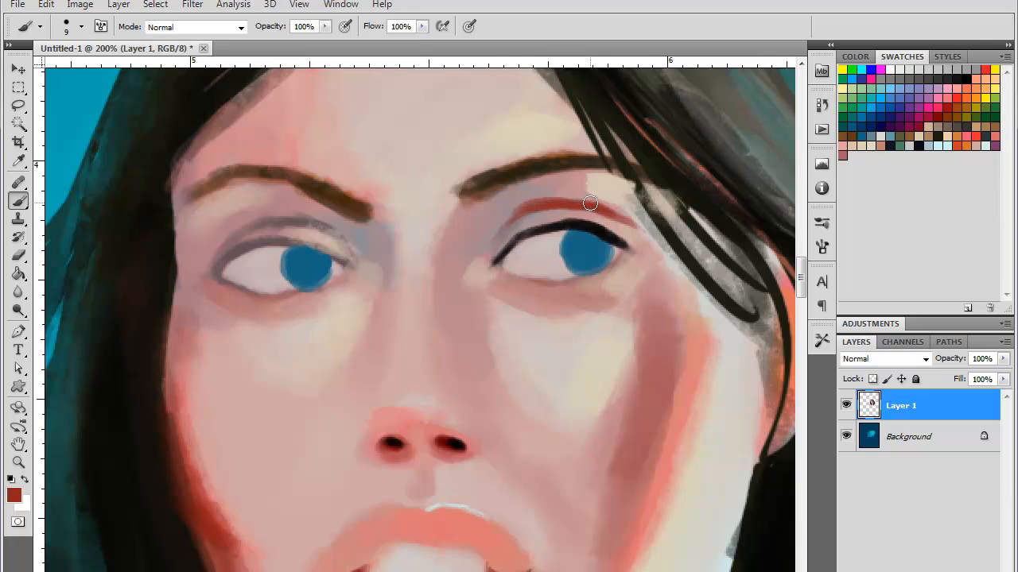
{"action": "left_click", "coordinate": [595, 225], "text": "alt"}
{"action": "mouse_move", "coordinate": [597, 209]}
{"action": "left_mouse_down"}
{"action": "mouse_move", "coordinate": [530, 213]}
{"action": "mouse_move", "coordinate": [583, 203]}
{"action": "mouse_move", "coordinate": [555, 200]}
{"action": "mouse_move", "coordinate": [521, 213]}
{"action": "mouse_move", "coordinate": [580, 206]}
{"action": "mouse_move", "coordinate": [508, 218]}
{"action": "mouse_move", "coordinate": [602, 211]}
{"action": "mouse_move", "coordinate": [499, 226]}
{"action": "left_mouse_up"}
{"action": "left_click", "coordinate": [565, 202], "text": "alt"}
{"action": "left_click_drag", "start_coordinate": [559, 198], "coordinate": [494, 223]}
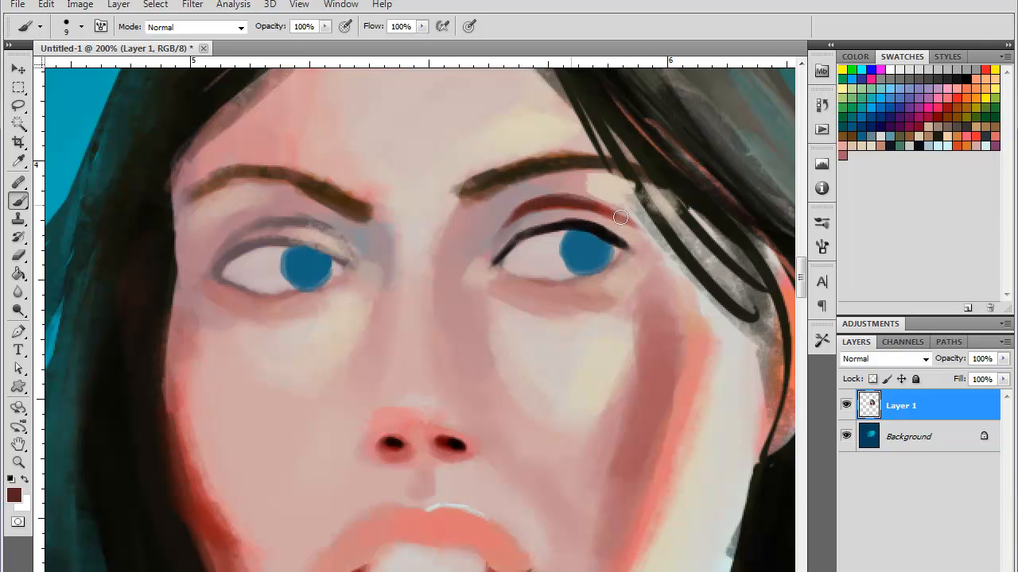
- Extend the red-brown eyelid crease of the right-hand eye and touch up its inner corner with sampled skin tone
{"action": "left_click_drag", "start_coordinate": [627, 219], "coordinate": [577, 203]}
{"action": "mouse_move", "coordinate": [489, 245]}
{"action": "left_mouse_down"}
{"action": "mouse_move", "coordinate": [524, 205]}
{"action": "mouse_move", "coordinate": [507, 225]}
{"action": "left_mouse_up"}
{"action": "left_click", "coordinate": [487, 267], "text": "alt"}
{"action": "mouse_move", "coordinate": [485, 268]}
{"action": "left_mouse_down"}
{"action": "mouse_move", "coordinate": [519, 241]}
{"action": "mouse_move", "coordinate": [497, 263]}
{"action": "left_mouse_up"}
- Strengthen the right-hand eye's upper lash line in black out to the outer corner
{"action": "left_click", "coordinate": [518, 239], "text": "alt"}
{"action": "left_click", "coordinate": [622, 242], "text": "alt"}
{"action": "mouse_move", "coordinate": [617, 232]}
{"action": "left_mouse_down"}
{"action": "mouse_move", "coordinate": [582, 229]}
{"action": "mouse_move", "coordinate": [528, 232]}
{"action": "left_mouse_up"}
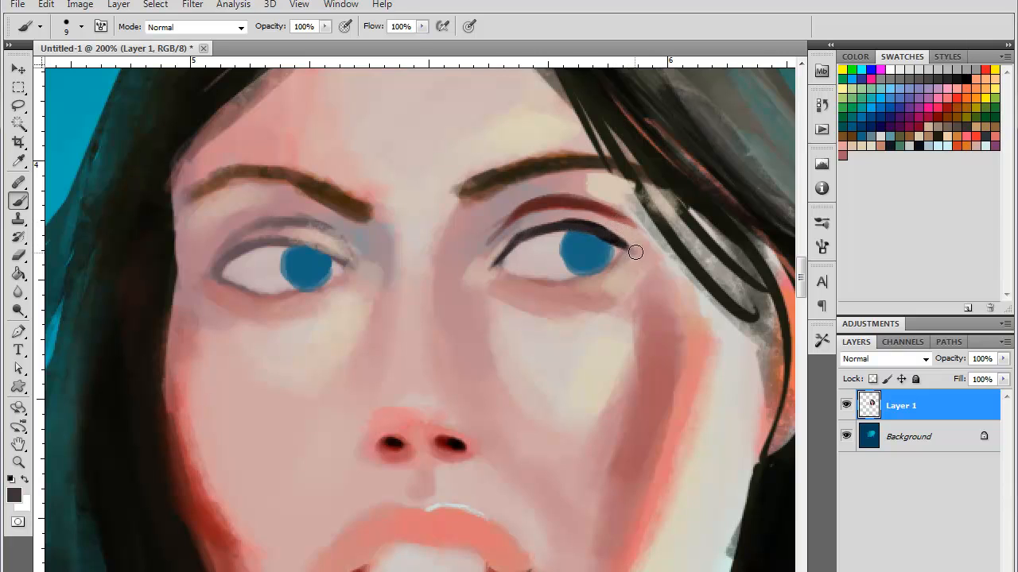
{"action": "left_click", "coordinate": [968, 77]}
{"action": "mouse_move", "coordinate": [628, 242]}
{"action": "left_mouse_down"}
{"action": "mouse_move", "coordinate": [563, 225]}
{"action": "mouse_move", "coordinate": [596, 229]}
{"action": "mouse_move", "coordinate": [517, 237]}
{"action": "left_mouse_up"}
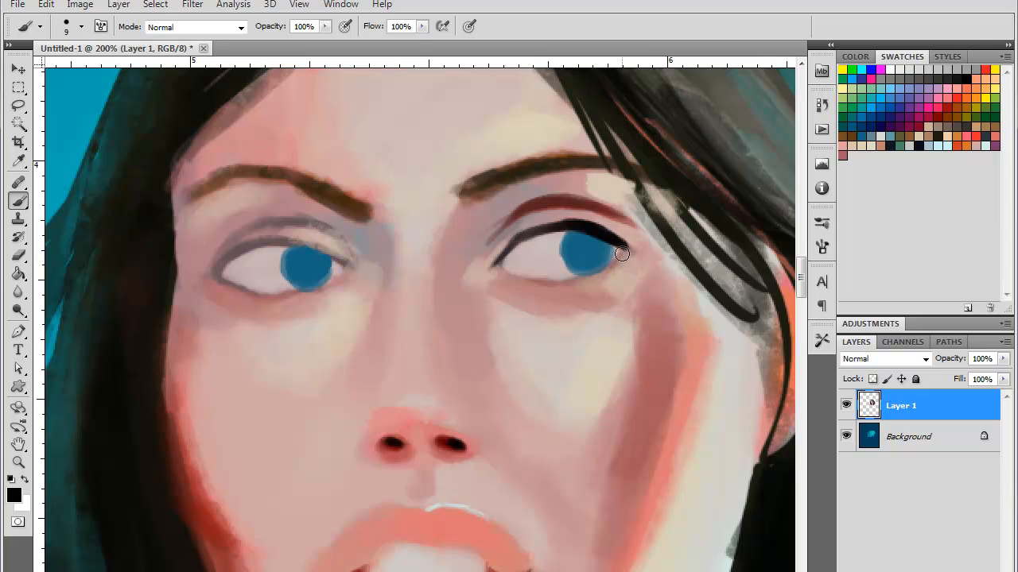
- Paint a black lower lash line under the right-hand eye and try softening it with sampled skin tones
{"action": "mouse_move", "coordinate": [611, 270]}
{"action": "left_mouse_down"}
{"action": "mouse_move", "coordinate": [632, 252]}
{"action": "mouse_move", "coordinate": [626, 243]}
{"action": "mouse_move", "coordinate": [626, 255]}
{"action": "mouse_move", "coordinate": [594, 278]}
{"action": "mouse_move", "coordinate": [612, 267]}
{"action": "mouse_move", "coordinate": [602, 274]}
{"action": "mouse_move", "coordinate": [554, 284]}
{"action": "mouse_move", "coordinate": [593, 273]}
{"action": "mouse_move", "coordinate": [575, 284]}
{"action": "mouse_move", "coordinate": [520, 279]}
{"action": "left_mouse_up"}
{"action": "mouse_move", "coordinate": [621, 259]}
{"action": "left_mouse_down"}
{"action": "mouse_move", "coordinate": [563, 284]}
{"action": "mouse_move", "coordinate": [519, 282]}
{"action": "left_mouse_up"}
{"action": "left_click", "coordinate": [558, 274], "text": "alt"}
{"action": "mouse_move", "coordinate": [619, 259]}
{"action": "left_mouse_down"}
{"action": "mouse_move", "coordinate": [561, 288]}
{"action": "mouse_move", "coordinate": [519, 285]}
{"action": "left_mouse_up"}
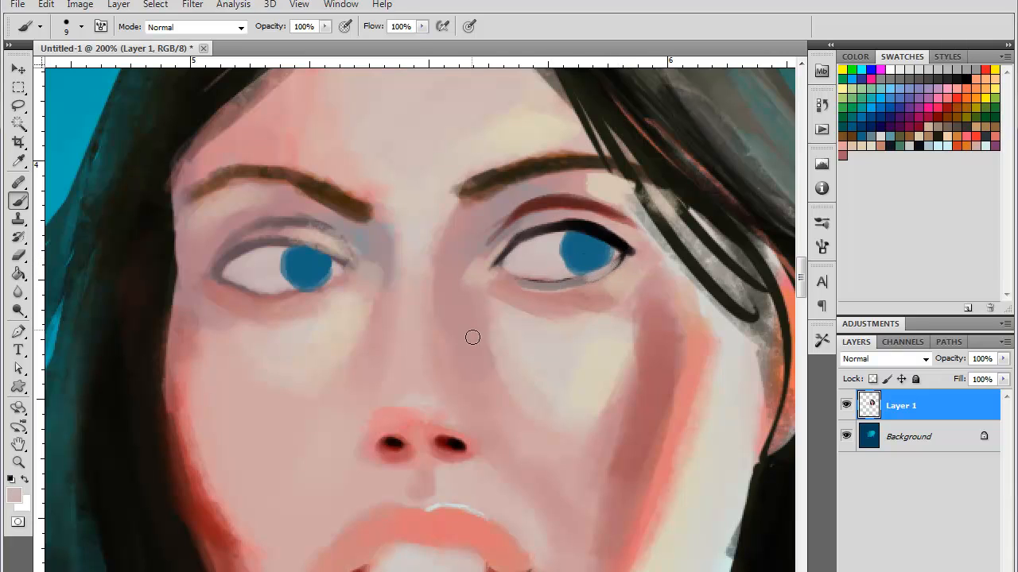
{"action": "key", "text": "ctrl+z"}
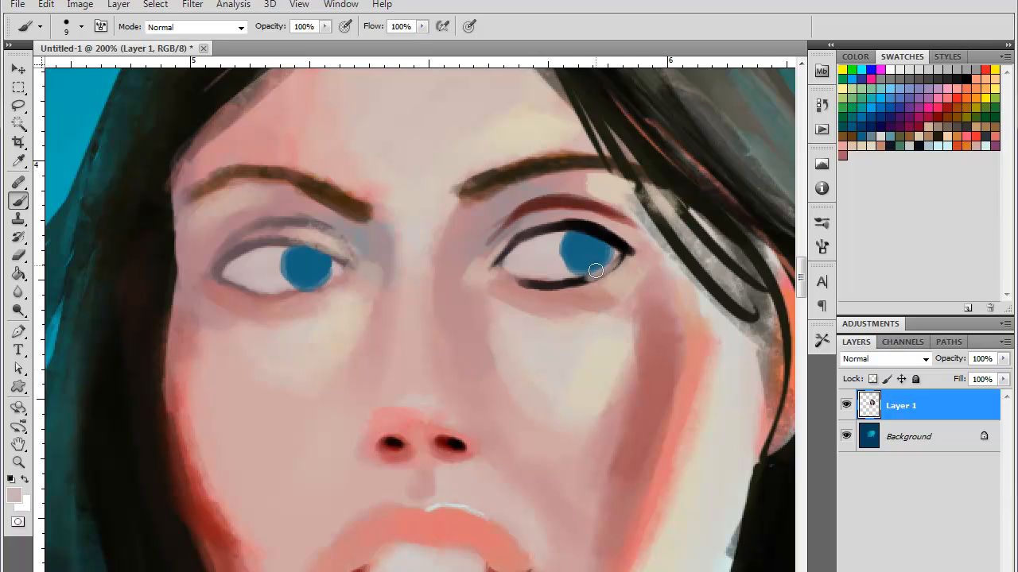
{"action": "mouse_move", "coordinate": [596, 271]}
{"action": "left_mouse_down"}
{"action": "mouse_move", "coordinate": [519, 283]}
{"action": "mouse_move", "coordinate": [527, 264]}
{"action": "mouse_move", "coordinate": [538, 289]}
{"action": "mouse_move", "coordinate": [508, 283]}
{"action": "mouse_move", "coordinate": [548, 300]}
{"action": "mouse_move", "coordinate": [512, 288]}
{"action": "mouse_move", "coordinate": [561, 296]}
{"action": "mouse_move", "coordinate": [534, 294]}
{"action": "mouse_move", "coordinate": [614, 271]}
{"action": "mouse_move", "coordinate": [527, 294]}
{"action": "mouse_move", "coordinate": [566, 284]}
{"action": "mouse_move", "coordinate": [484, 279]}
{"action": "mouse_move", "coordinate": [554, 284]}
{"action": "mouse_move", "coordinate": [510, 287]}
{"action": "left_mouse_up"}
{"action": "key", "text": "ctrl+z"}
{"action": "left_click", "coordinate": [604, 272], "text": "alt"}
{"action": "left_click", "coordinate": [517, 294], "text": "alt"}
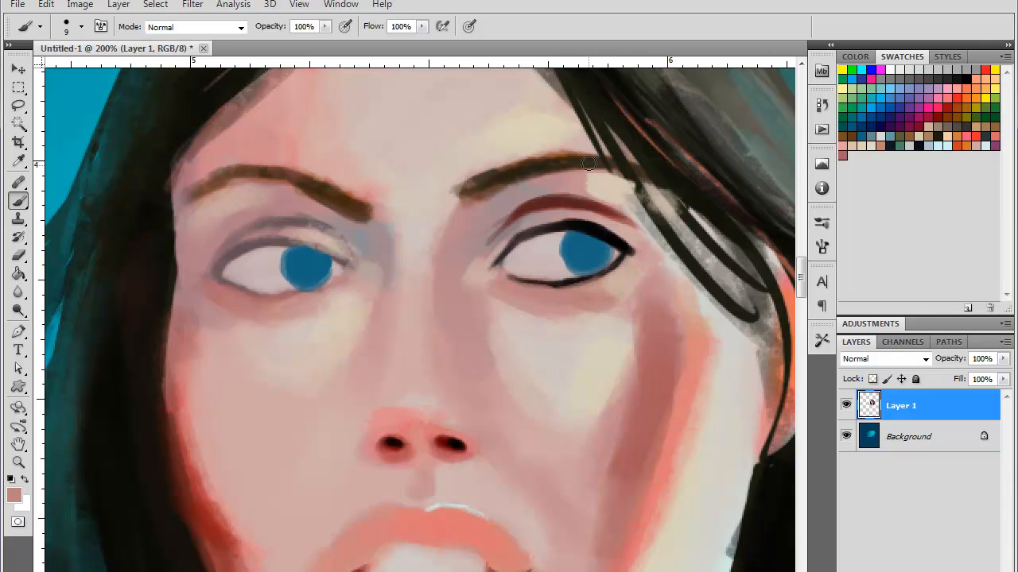
- Thin and soften the right-hand eye's lower lash line with tones sampled around the lower lid
{"action": "left_click", "coordinate": [618, 275], "text": "alt"}
{"action": "left_click", "coordinate": [616, 263], "text": "alt"}
{"action": "left_click_drag", "start_coordinate": [612, 265], "coordinate": [531, 283]}
{"action": "left_click", "coordinate": [578, 295], "text": "alt"}
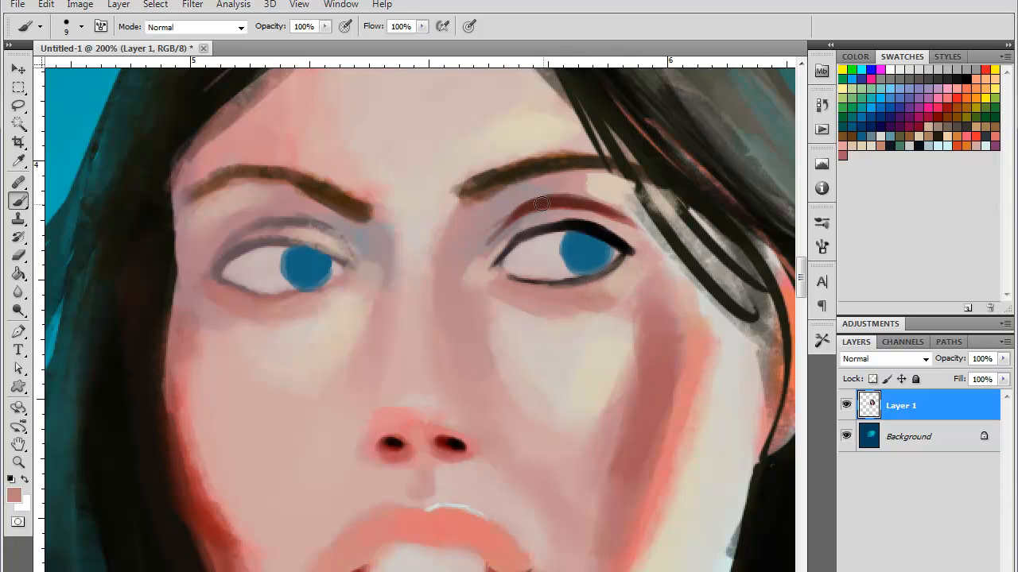
- Paint a pink tear duct in the right-hand eye's inner corner and redraw the inner upper lash line in black
{"action": "left_click", "coordinate": [518, 279], "text": "alt"}
{"action": "left_click_drag", "start_coordinate": [505, 277], "coordinate": [498, 280]}
{"action": "left_click", "coordinate": [507, 253], "text": "alt"}
{"action": "left_click", "coordinate": [514, 256], "text": "alt"}
{"action": "left_click", "coordinate": [978, 134]}
{"action": "left_click_drag", "start_coordinate": [494, 268], "coordinate": [504, 272]}
{"action": "left_click", "coordinate": [502, 265], "text": "alt"}
{"action": "left_click_drag", "start_coordinate": [504, 263], "coordinate": [523, 291]}
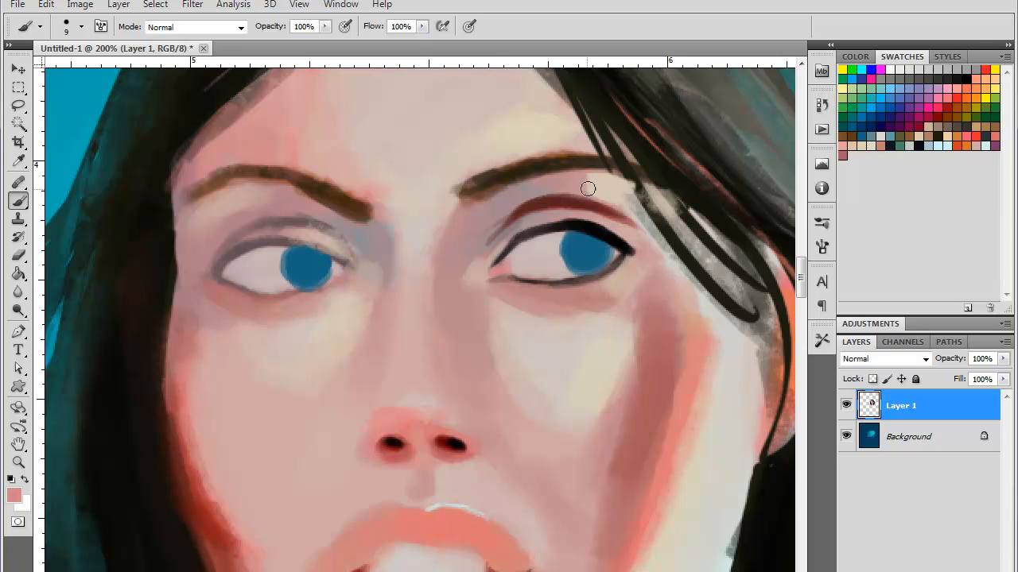
{"action": "left_click", "coordinate": [625, 241], "text": "alt"}
{"action": "mouse_move", "coordinate": [600, 244]}
{"action": "left_mouse_down"}
{"action": "mouse_move", "coordinate": [542, 237]}
{"action": "mouse_move", "coordinate": [493, 265]}
{"action": "left_mouse_up"}
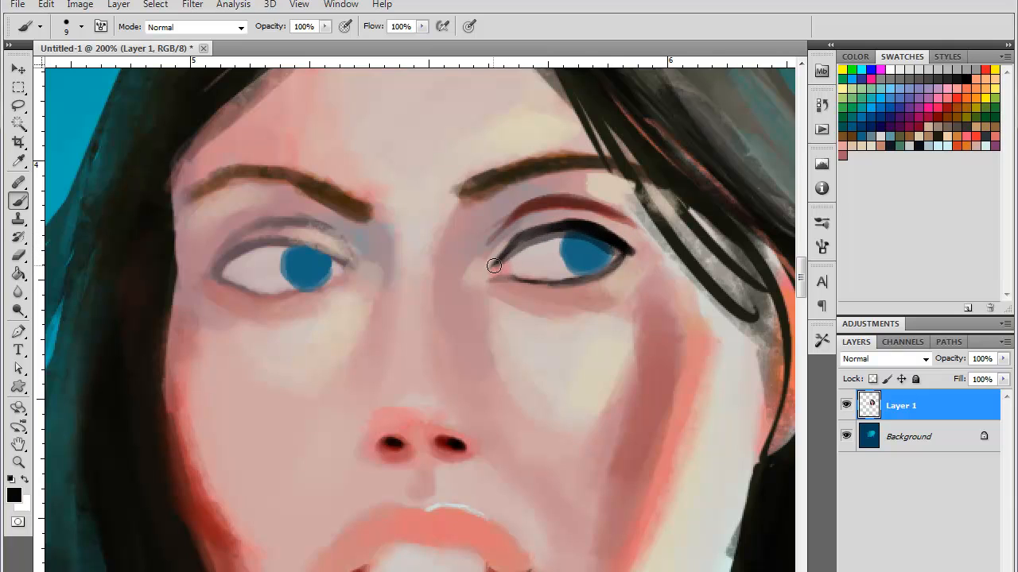
- Shade the right-hand eye's white beneath the upper lid in sampled greys with a 4 px brush
{"action": "left_click", "coordinate": [553, 237], "text": "alt"}
{"action": "right_click", "coordinate": [554, 249]}
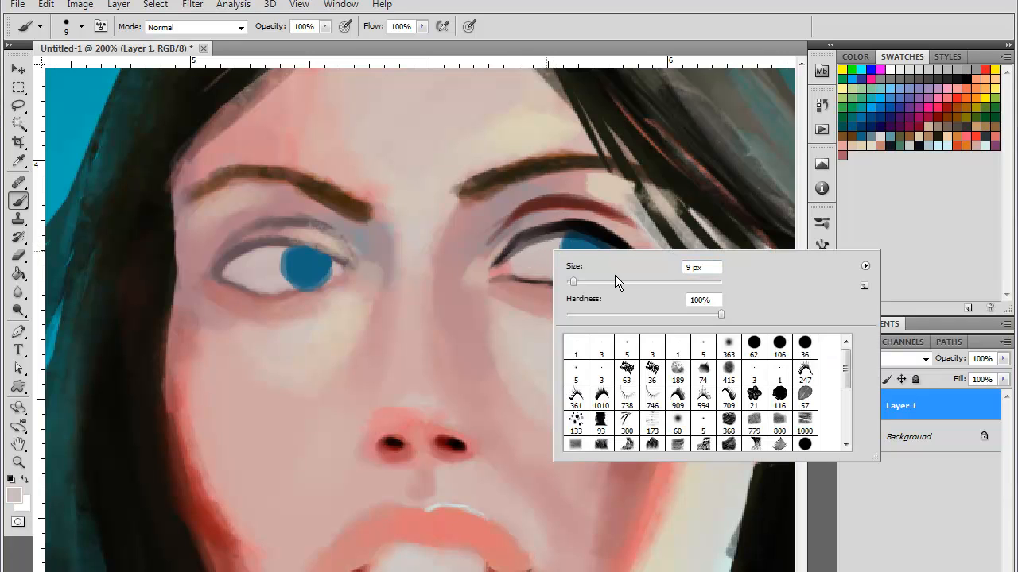
{"action": "left_click", "coordinate": [651, 371]}
{"action": "left_click", "coordinate": [572, 283]}
{"action": "left_click", "coordinate": [550, 235], "text": "alt"}
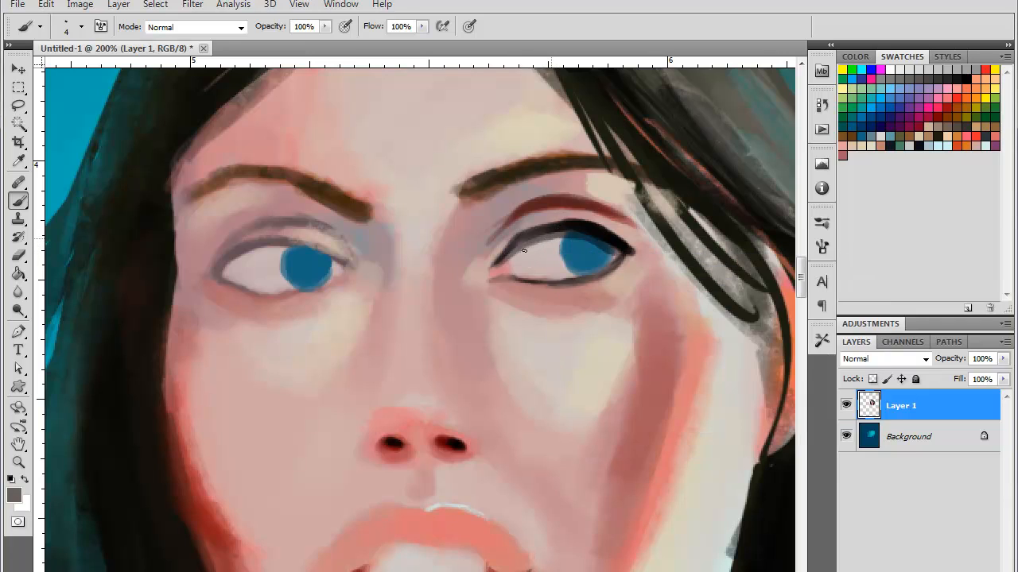
{"action": "mouse_move", "coordinate": [544, 243]}
{"action": "left_mouse_down"}
{"action": "mouse_move", "coordinate": [512, 258]}
{"action": "mouse_move", "coordinate": [532, 247]}
{"action": "left_mouse_up"}
{"action": "left_click", "coordinate": [538, 246], "text": "alt"}
{"action": "left_click", "coordinate": [564, 247], "text": "alt"}
{"action": "left_click_drag", "start_coordinate": [558, 241], "coordinate": [536, 254]}
{"action": "left_click", "coordinate": [555, 241], "text": "alt"}
{"action": "key", "text": "ctrl+z"}
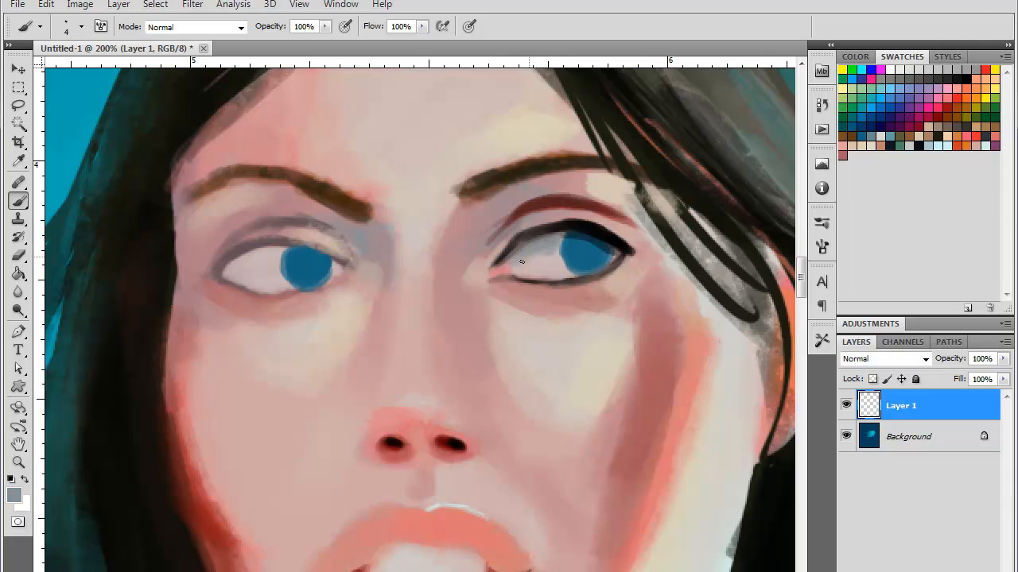
- Blend sampled grey tones across the right-hand eye's white between the inner corner and the iris
{"action": "left_click", "coordinate": [515, 262], "text": "alt"}
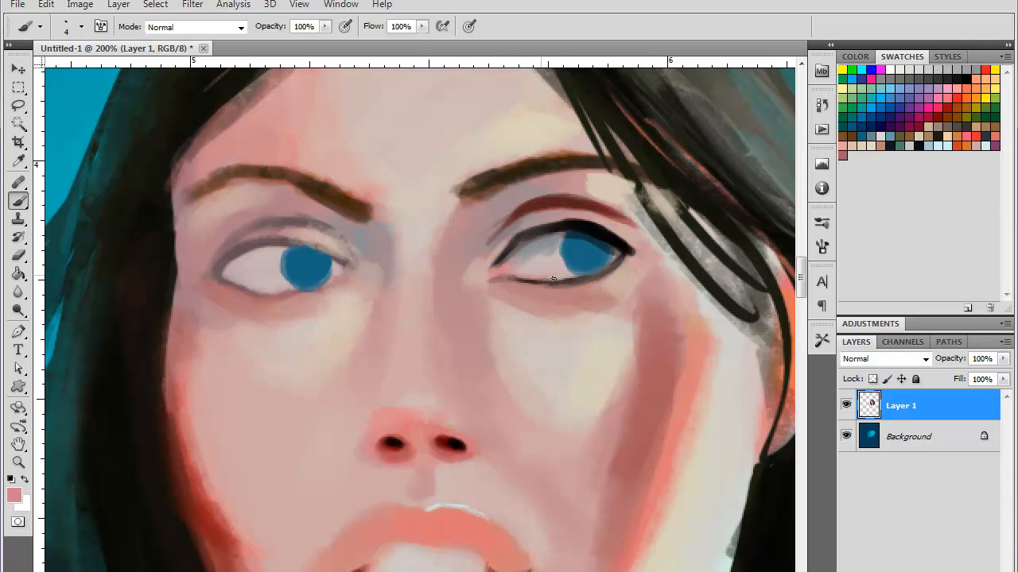
{"action": "left_click", "coordinate": [542, 252], "text": "alt"}
{"action": "left_click_drag", "start_coordinate": [525, 261], "coordinate": [556, 247]}
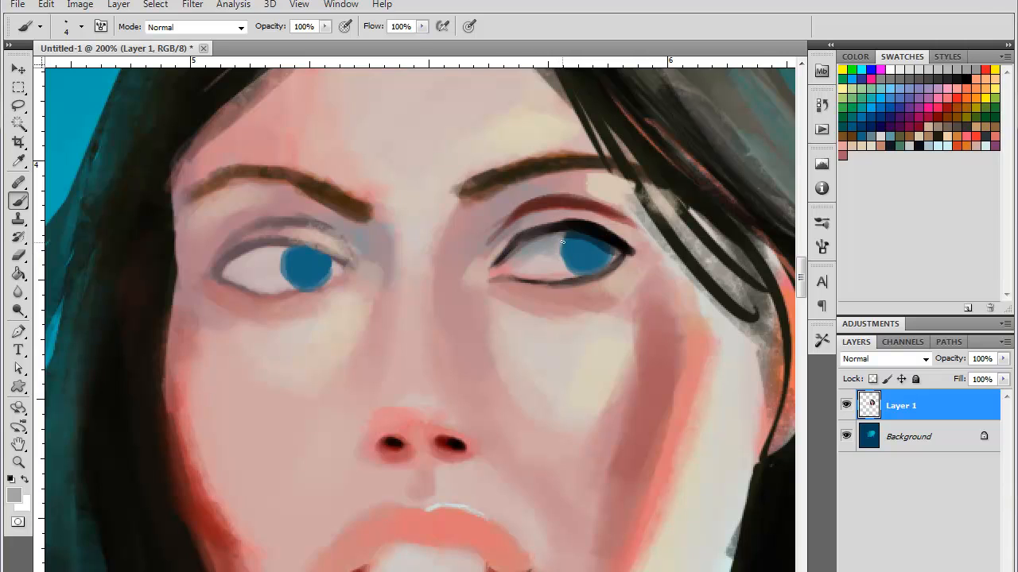
{"action": "left_click", "coordinate": [545, 263], "text": "alt"}
{"action": "left_click", "coordinate": [543, 249], "text": "alt"}
{"action": "left_click_drag", "start_coordinate": [528, 262], "coordinate": [545, 260]}
{"action": "left_click", "coordinate": [546, 260], "text": "alt"}
- Shade the right-hand iris with dark blue and paint a black pupil in its center
{"action": "left_click", "coordinate": [568, 245], "text": "alt"}
{"action": "left_click", "coordinate": [870, 127]}
{"action": "mouse_move", "coordinate": [563, 260]}
{"action": "left_mouse_down"}
{"action": "mouse_move", "coordinate": [574, 272]}
{"action": "mouse_move", "coordinate": [600, 271]}
{"action": "mouse_move", "coordinate": [614, 248]}
{"action": "mouse_move", "coordinate": [574, 273]}
{"action": "mouse_move", "coordinate": [564, 241]}
{"action": "mouse_move", "coordinate": [576, 275]}
{"action": "left_mouse_up"}
{"action": "left_click", "coordinate": [942, 78]}
{"action": "mouse_move", "coordinate": [598, 243]}
{"action": "left_mouse_down"}
{"action": "mouse_move", "coordinate": [571, 234]}
{"action": "mouse_move", "coordinate": [587, 256]}
{"action": "mouse_move", "coordinate": [591, 247]}
{"action": "mouse_move", "coordinate": [580, 259]}
{"action": "mouse_move", "coordinate": [594, 250]}
{"action": "mouse_move", "coordinate": [587, 260]}
{"action": "mouse_move", "coordinate": [593, 242]}
{"action": "mouse_move", "coordinate": [570, 244]}
{"action": "mouse_move", "coordinate": [571, 235]}
{"action": "mouse_move", "coordinate": [570, 254]}
{"action": "mouse_move", "coordinate": [589, 247]}
{"action": "mouse_move", "coordinate": [564, 259]}
{"action": "mouse_move", "coordinate": [574, 230]}
{"action": "mouse_move", "coordinate": [618, 246]}
{"action": "mouse_move", "coordinate": [572, 239]}
{"action": "mouse_move", "coordinate": [589, 245]}
{"action": "mouse_move", "coordinate": [565, 269]}
{"action": "mouse_move", "coordinate": [584, 259]}
{"action": "mouse_move", "coordinate": [585, 273]}
{"action": "mouse_move", "coordinate": [601, 256]}
{"action": "left_mouse_up"}
{"action": "left_click", "coordinate": [601, 259], "text": "alt"}
- Add a light beige highlight beside the right-hand pupil using a sampled skin tone, undoing the excess strokes
{"action": "left_click", "coordinate": [624, 185], "text": "alt"}
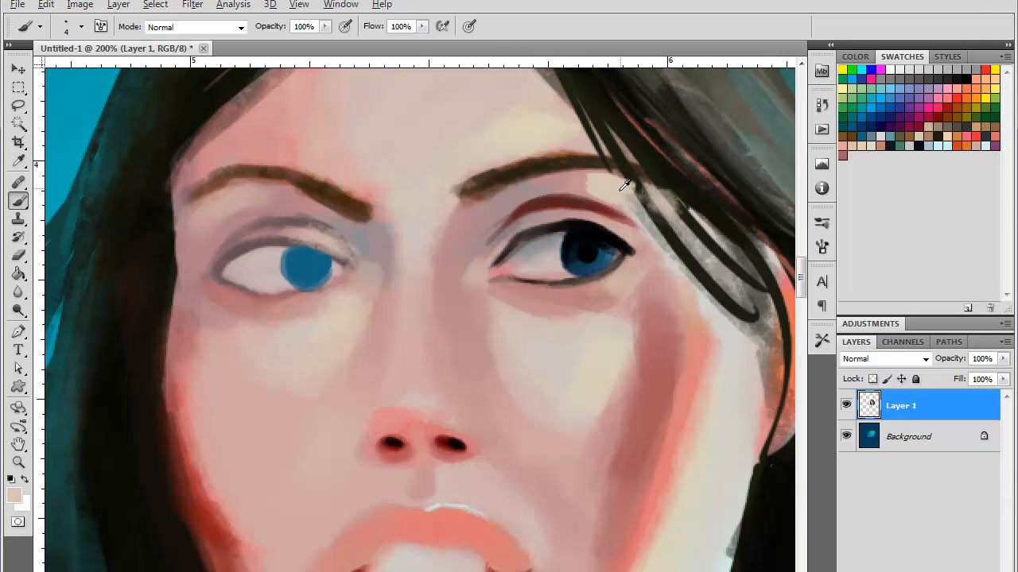
{"action": "left_click", "coordinate": [597, 254]}
{"action": "left_click", "coordinate": [595, 252]}
{"action": "mouse_move", "coordinate": [596, 252]}
{"action": "left_mouse_down"}
{"action": "mouse_move", "coordinate": [572, 264]}
{"action": "mouse_move", "coordinate": [586, 268]}
{"action": "left_mouse_up"}
{"action": "key", "text": "ctrl+z"}
{"action": "key", "text": "ctrl+z"}
- Paint bright blue flecks into the right-hand iris with a 3 px brush in Color Dodge mode
{"action": "left_click", "coordinate": [239, 27]}
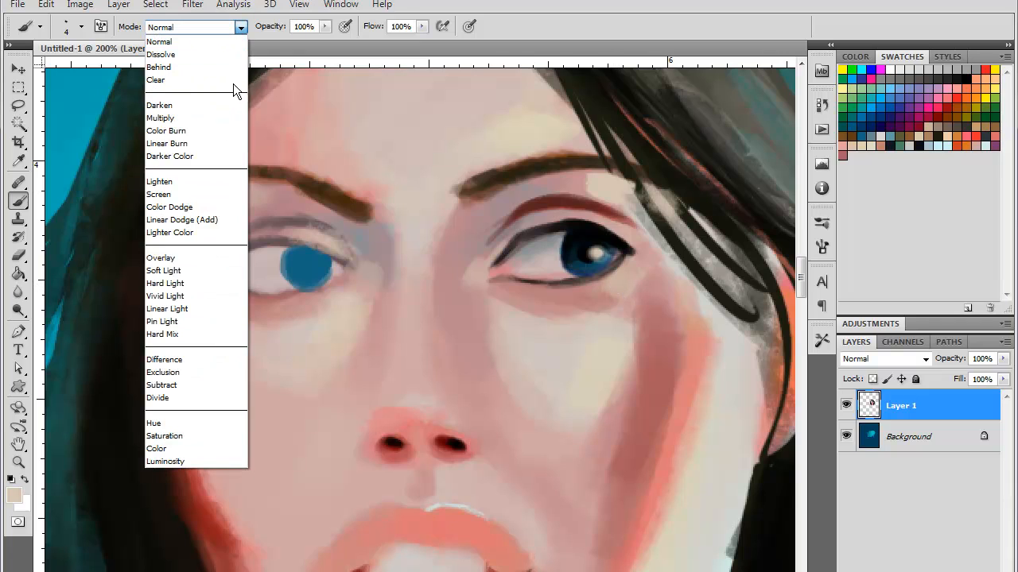
{"action": "left_click", "coordinate": [203, 201]}
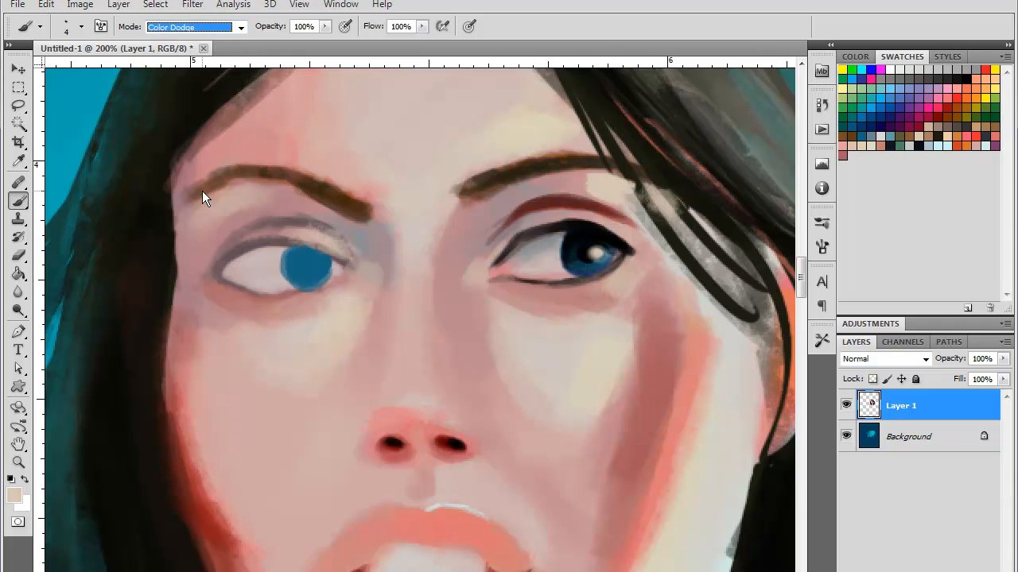
{"action": "left_click", "coordinate": [856, 107]}
{"action": "left_click", "coordinate": [586, 270]}
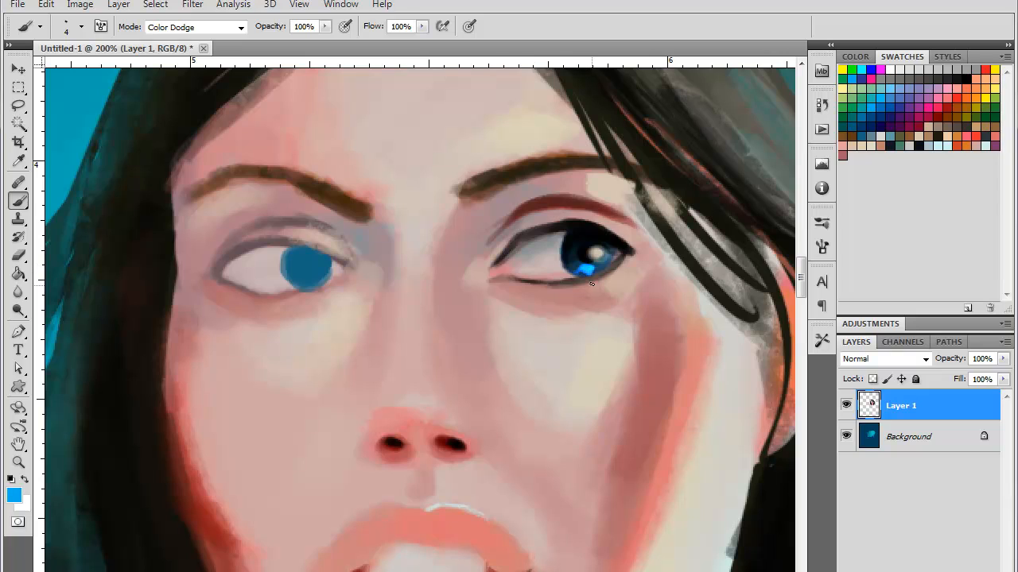
{"action": "key", "text": "ctrl+z"}
{"action": "right_click", "coordinate": [600, 257]}
{"action": "left_click", "coordinate": [702, 390]}
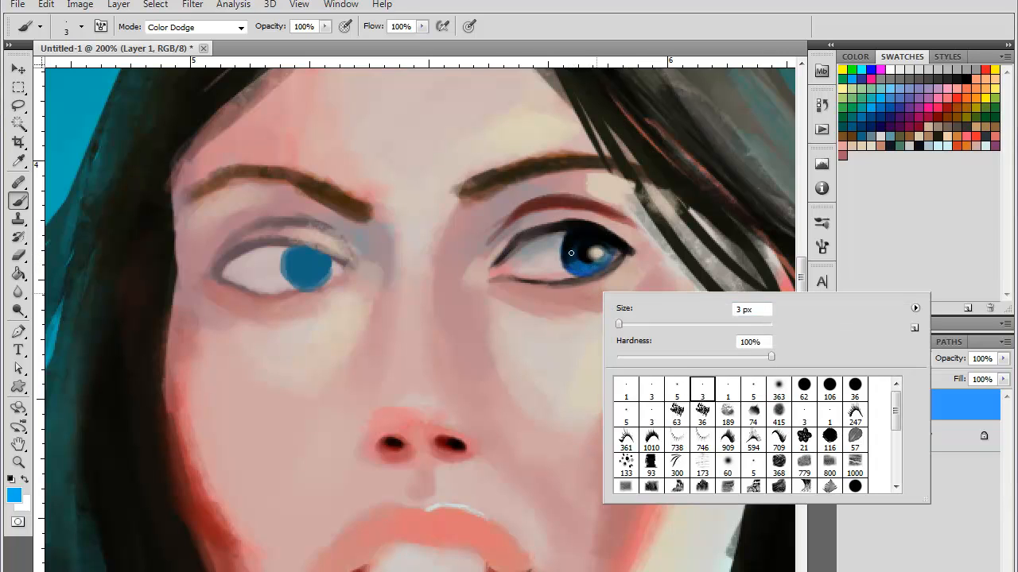
{"action": "key", "text": "Return"}
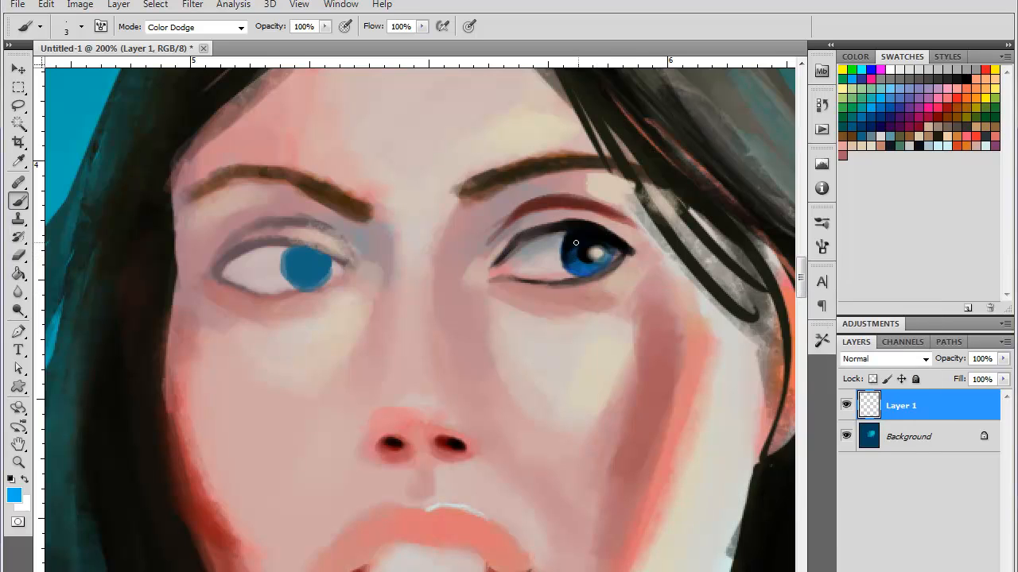
{"action": "mouse_move", "coordinate": [575, 243]}
{"action": "left_mouse_down"}
{"action": "mouse_move", "coordinate": [585, 269]}
{"action": "mouse_move", "coordinate": [606, 259]}
{"action": "mouse_move", "coordinate": [598, 252]}
{"action": "left_mouse_up"}
{"action": "left_click_drag", "start_coordinate": [579, 264], "coordinate": [572, 251]}
- Return the brush to Normal mode, refine the right-hand iris with sampled darks, and sharpen the upper lash line in black
{"action": "left_click", "coordinate": [241, 27]}
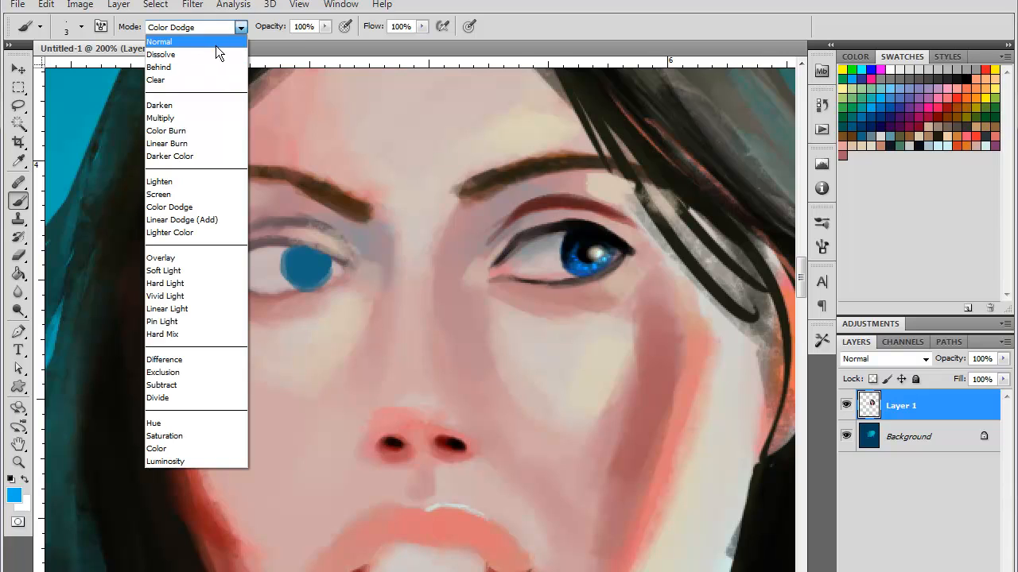
{"action": "left_click", "coordinate": [216, 43]}
{"action": "left_click", "coordinate": [569, 241], "text": "alt"}
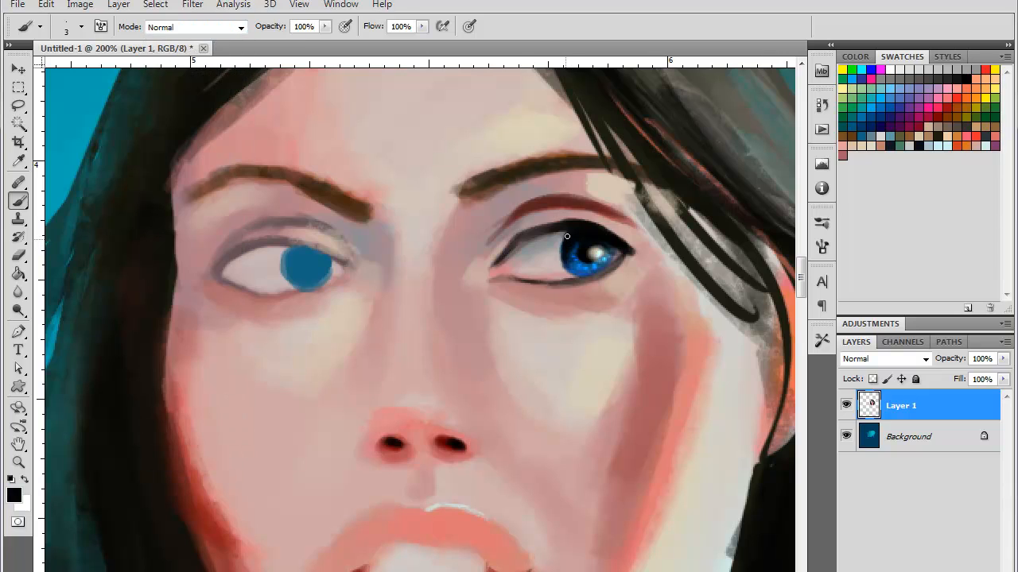
{"action": "left_click", "coordinate": [567, 267], "text": "alt"}
{"action": "left_click", "coordinate": [572, 266], "text": "alt"}
{"action": "left_click", "coordinate": [582, 252], "text": "alt"}
{"action": "left_click_drag", "start_coordinate": [580, 241], "coordinate": [578, 267]}
{"action": "left_click", "coordinate": [574, 255], "text": "alt"}
{"action": "left_click", "coordinate": [585, 249], "text": "alt"}
{"action": "mouse_move", "coordinate": [562, 237]}
{"action": "left_mouse_down"}
{"action": "mouse_move", "coordinate": [586, 274]}
{"action": "mouse_move", "coordinate": [582, 226]}
{"action": "mouse_move", "coordinate": [524, 234]}
{"action": "mouse_move", "coordinate": [497, 261]}
{"action": "left_mouse_up"}
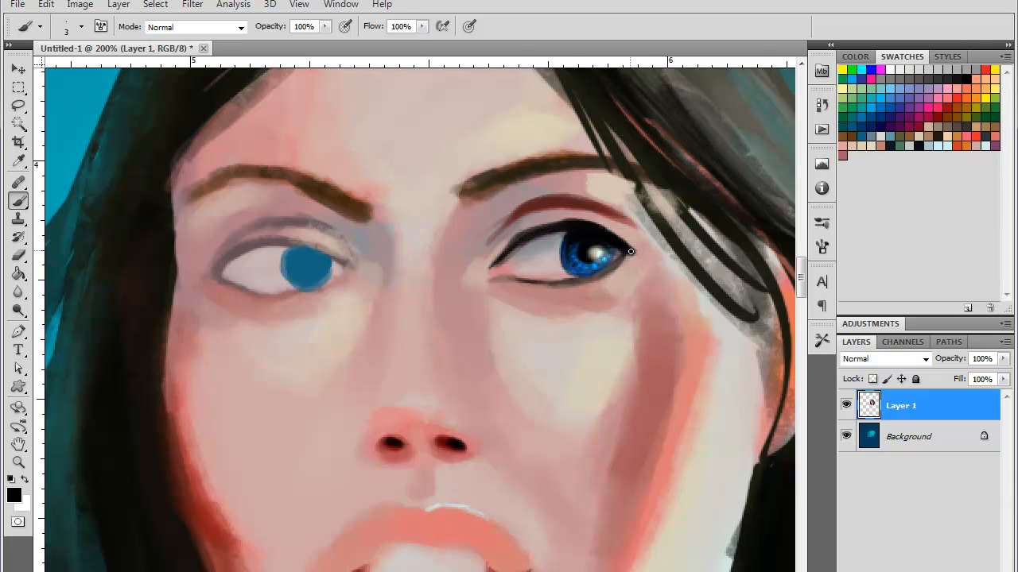
- Paint black upper eyelashes on the right-hand eye from the outer corner inward, stepping back through the last four strokes
{"action": "left_click_drag", "start_coordinate": [630, 252], "coordinate": [662, 238]}
{"action": "mouse_move", "coordinate": [594, 204]}
{"action": "left_mouse_down"}
{"action": "mouse_move", "coordinate": [589, 220]}
{"action": "mouse_move", "coordinate": [602, 208]}
{"action": "mouse_move", "coordinate": [593, 221]}
{"action": "mouse_move", "coordinate": [561, 219]}
{"action": "mouse_move", "coordinate": [558, 202]}
{"action": "mouse_move", "coordinate": [577, 223]}
{"action": "mouse_move", "coordinate": [553, 221]}
{"action": "left_mouse_up"}
{"action": "mouse_move", "coordinate": [569, 200]}
{"action": "left_mouse_down"}
{"action": "mouse_move", "coordinate": [545, 224]}
{"action": "mouse_move", "coordinate": [564, 228]}
{"action": "mouse_move", "coordinate": [536, 224]}
{"action": "left_mouse_up"}
{"action": "mouse_move", "coordinate": [556, 205]}
{"action": "left_mouse_down"}
{"action": "mouse_move", "coordinate": [551, 217]}
{"action": "mouse_move", "coordinate": [535, 210]}
{"action": "left_mouse_up"}
{"action": "mouse_move", "coordinate": [556, 223]}
{"action": "left_mouse_down"}
{"action": "mouse_move", "coordinate": [513, 220]}
{"action": "mouse_move", "coordinate": [551, 228]}
{"action": "mouse_move", "coordinate": [557, 218]}
{"action": "mouse_move", "coordinate": [518, 232]}
{"action": "mouse_move", "coordinate": [542, 225]}
{"action": "mouse_move", "coordinate": [509, 213]}
{"action": "mouse_move", "coordinate": [522, 222]}
{"action": "mouse_move", "coordinate": [519, 236]}
{"action": "mouse_move", "coordinate": [491, 224]}
{"action": "left_mouse_up"}
{"action": "mouse_move", "coordinate": [597, 228]}
{"action": "left_mouse_down"}
{"action": "mouse_move", "coordinate": [607, 206]}
{"action": "mouse_move", "coordinate": [622, 205]}
{"action": "left_mouse_up"}
{"action": "mouse_move", "coordinate": [603, 225]}
{"action": "left_mouse_down"}
{"action": "mouse_move", "coordinate": [627, 194]}
{"action": "mouse_move", "coordinate": [607, 206]}
{"action": "mouse_move", "coordinate": [602, 228]}
{"action": "mouse_move", "coordinate": [593, 224]}
{"action": "mouse_move", "coordinate": [620, 198]}
{"action": "mouse_move", "coordinate": [588, 226]}
{"action": "mouse_move", "coordinate": [631, 210]}
{"action": "mouse_move", "coordinate": [597, 227]}
{"action": "mouse_move", "coordinate": [635, 195]}
{"action": "mouse_move", "coordinate": [597, 230]}
{"action": "mouse_move", "coordinate": [645, 214]}
{"action": "mouse_move", "coordinate": [594, 228]}
{"action": "mouse_move", "coordinate": [638, 215]}
{"action": "mouse_move", "coordinate": [646, 229]}
{"action": "mouse_move", "coordinate": [605, 236]}
{"action": "mouse_move", "coordinate": [660, 219]}
{"action": "mouse_move", "coordinate": [634, 237]}
{"action": "mouse_move", "coordinate": [663, 225]}
{"action": "left_mouse_up"}
{"action": "key", "text": "ctrl+alt+z"}
{"action": "key", "text": "ctrl+alt+z"}
{"action": "key", "text": "ctrl+alt+z"}
{"action": "key", "text": "ctrl+alt+z"}
- Paint dense curved black lashes along the right-hand eye's upper lid, longest at the outer corner
{"action": "mouse_move", "coordinate": [629, 246]}
{"action": "left_mouse_down"}
{"action": "mouse_move", "coordinate": [668, 229]}
{"action": "mouse_move", "coordinate": [656, 237]}
{"action": "left_mouse_up"}
{"action": "mouse_move", "coordinate": [620, 247]}
{"action": "left_mouse_down"}
{"action": "mouse_move", "coordinate": [646, 237]}
{"action": "mouse_move", "coordinate": [631, 226]}
{"action": "left_mouse_up"}
{"action": "left_click_drag", "start_coordinate": [509, 246], "coordinate": [496, 235]}
{"action": "mouse_move", "coordinate": [533, 227]}
{"action": "left_mouse_down"}
{"action": "mouse_move", "coordinate": [516, 213]}
{"action": "mouse_move", "coordinate": [530, 204]}
{"action": "left_mouse_up"}
{"action": "mouse_move", "coordinate": [555, 224]}
{"action": "left_mouse_down"}
{"action": "mouse_move", "coordinate": [542, 203]}
{"action": "mouse_move", "coordinate": [550, 207]}
{"action": "left_mouse_up"}
{"action": "mouse_move", "coordinate": [574, 220]}
{"action": "left_mouse_down"}
{"action": "mouse_move", "coordinate": [565, 206]}
{"action": "mouse_move", "coordinate": [574, 205]}
{"action": "left_mouse_up"}
{"action": "mouse_move", "coordinate": [600, 220]}
{"action": "left_mouse_down"}
{"action": "mouse_move", "coordinate": [588, 205]}
{"action": "mouse_move", "coordinate": [595, 214]}
{"action": "left_mouse_up"}
{"action": "left_click_drag", "start_coordinate": [621, 230], "coordinate": [607, 219]}
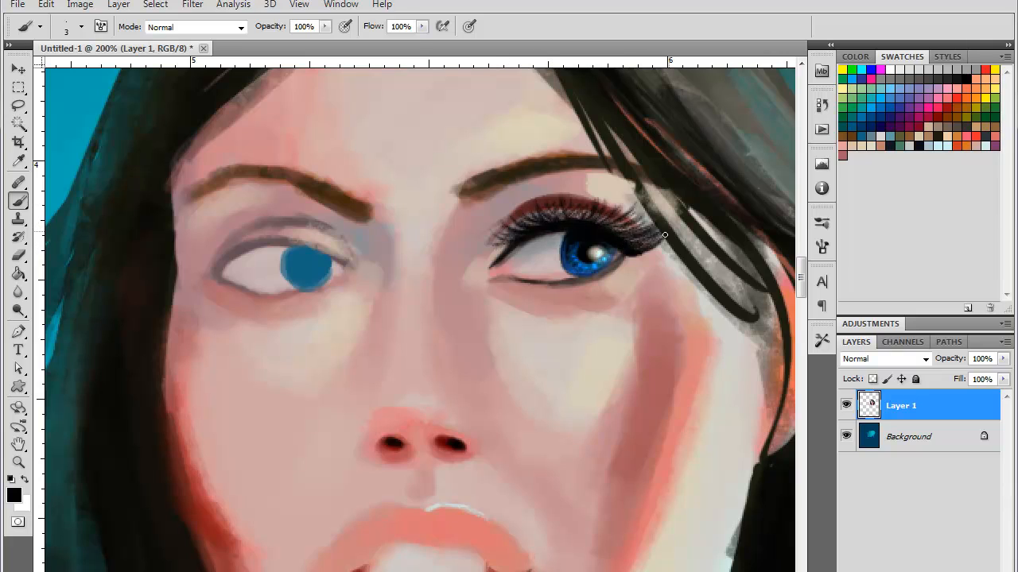
- Paint short black lashes along the right-hand eye's lower lid, working from the outer corner inward
{"action": "mouse_move", "coordinate": [521, 242]}
{"action": "left_mouse_down"}
{"action": "mouse_move", "coordinate": [509, 260]}
{"action": "mouse_move", "coordinate": [597, 228]}
{"action": "mouse_move", "coordinate": [615, 264]}
{"action": "mouse_move", "coordinate": [631, 263]}
{"action": "mouse_move", "coordinate": [602, 285]}
{"action": "mouse_move", "coordinate": [616, 276]}
{"action": "left_mouse_up"}
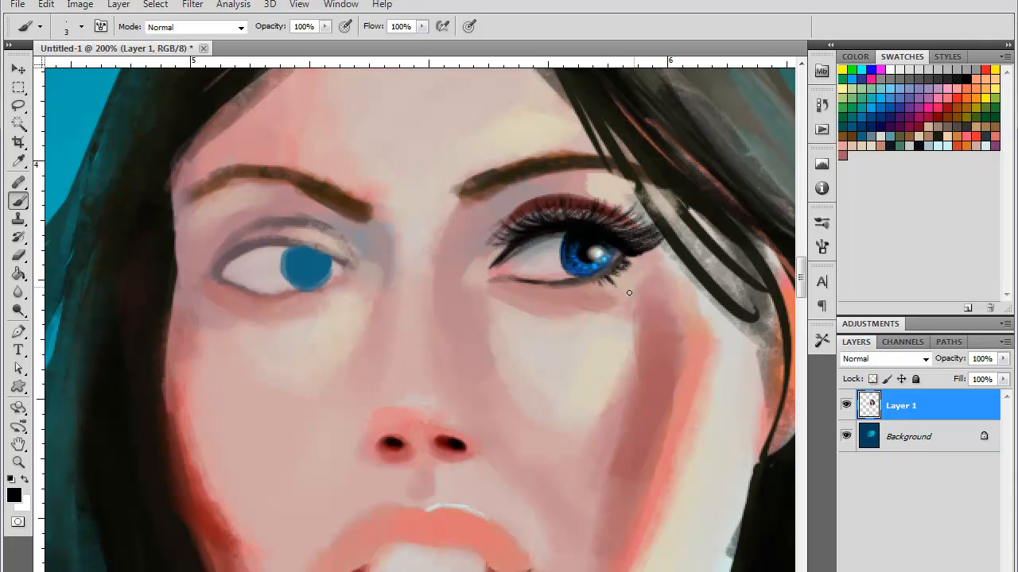
{"action": "left_click", "coordinate": [606, 282], "text": "alt"}
{"action": "left_click_drag", "start_coordinate": [607, 271], "coordinate": [541, 284]}
{"action": "key", "text": "ctrl+z"}
{"action": "left_click", "coordinate": [972, 78]}
{"action": "left_click_drag", "start_coordinate": [598, 284], "coordinate": [549, 296]}
{"action": "mouse_move", "coordinate": [549, 286]}
{"action": "left_mouse_down"}
{"action": "mouse_move", "coordinate": [542, 296]}
{"action": "mouse_move", "coordinate": [512, 287]}
{"action": "left_mouse_up"}
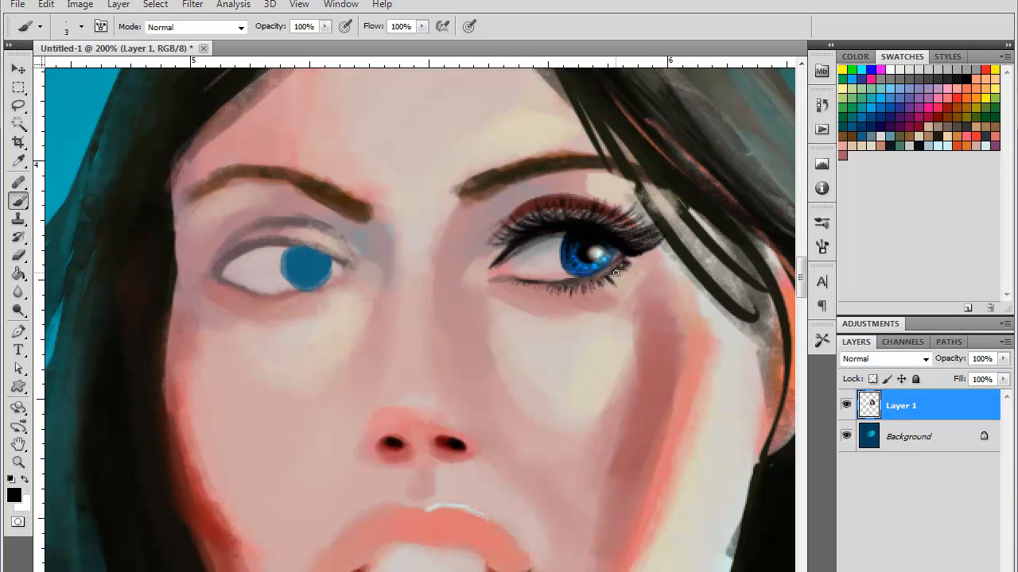
- Darken the right-hand eye's outer corner and eyelid crease in black, and touch up the crease with a sampled tone
{"action": "left_click_drag", "start_coordinate": [615, 273], "coordinate": [639, 251]}
{"action": "left_click_drag", "start_coordinate": [632, 225], "coordinate": [625, 221]}
{"action": "mouse_move", "coordinate": [530, 212]}
{"action": "left_mouse_down"}
{"action": "mouse_move", "coordinate": [561, 202]}
{"action": "mouse_move", "coordinate": [512, 218]}
{"action": "left_mouse_up"}
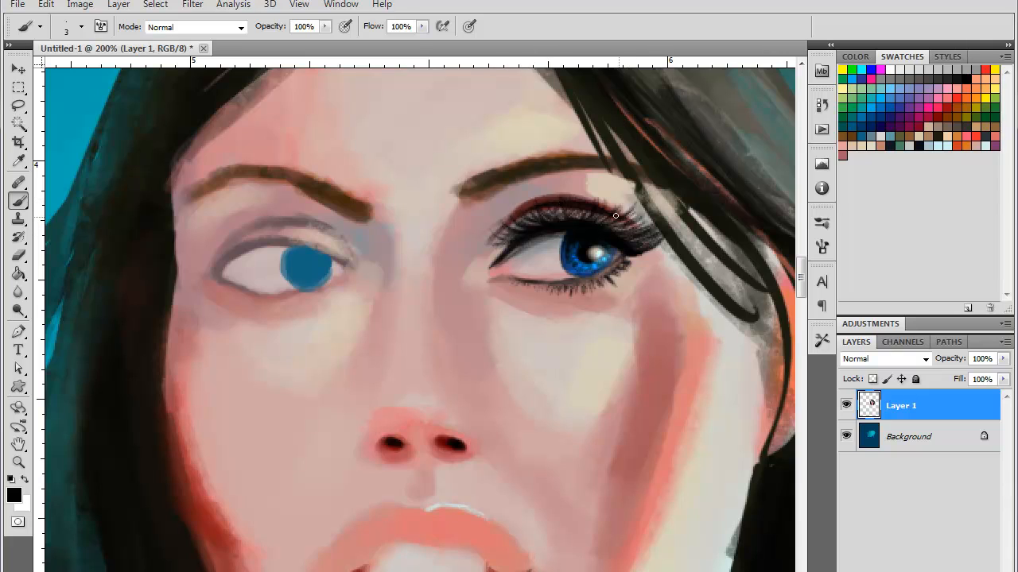
{"action": "left_click", "coordinate": [591, 199], "text": "alt"}
{"action": "left_click_drag", "start_coordinate": [494, 235], "coordinate": [557, 203]}
- Add fine dark brown hairs to the inner end of the right-hand eyebrow using a color sampled from the brow
{"action": "left_click", "coordinate": [484, 182], "text": "alt"}
{"action": "mouse_move", "coordinate": [466, 198]}
{"action": "left_mouse_down"}
{"action": "mouse_move", "coordinate": [471, 169]}
{"action": "mouse_move", "coordinate": [459, 174]}
{"action": "left_mouse_up"}
{"action": "mouse_move", "coordinate": [459, 200]}
{"action": "left_mouse_down"}
{"action": "mouse_move", "coordinate": [462, 175]}
{"action": "mouse_move", "coordinate": [488, 162]}
{"action": "left_mouse_up"}
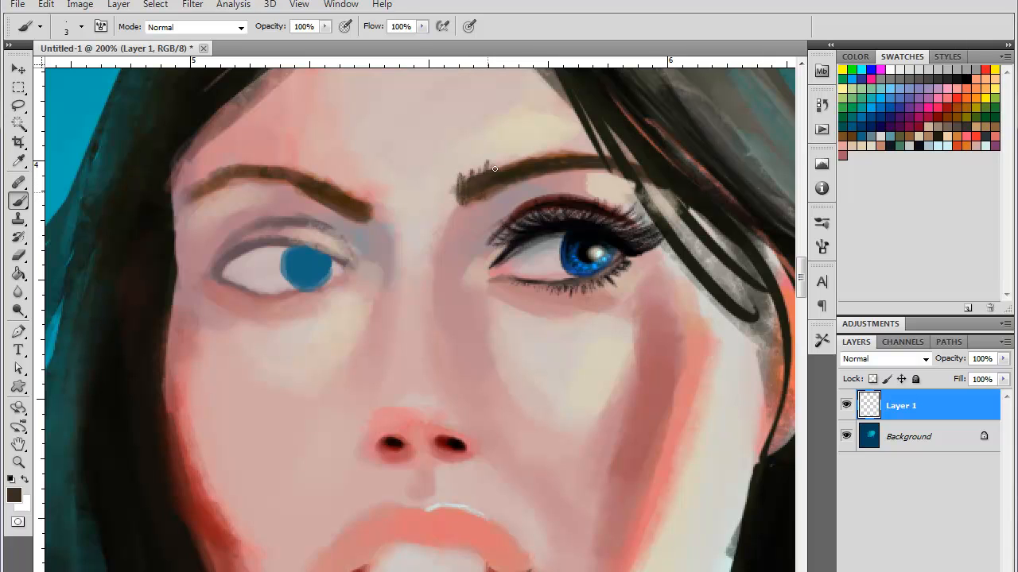
{"action": "mouse_move", "coordinate": [487, 197]}
{"action": "left_mouse_down"}
{"action": "mouse_move", "coordinate": [513, 161]}
{"action": "mouse_move", "coordinate": [492, 185]}
{"action": "mouse_move", "coordinate": [472, 191]}
{"action": "mouse_move", "coordinate": [464, 181]}
{"action": "mouse_move", "coordinate": [508, 168]}
{"action": "mouse_move", "coordinate": [519, 184]}
{"action": "mouse_move", "coordinate": [544, 169]}
{"action": "mouse_move", "coordinate": [534, 181]}
{"action": "mouse_move", "coordinate": [465, 198]}
{"action": "left_mouse_up"}
{"action": "left_click", "coordinate": [529, 184], "text": "alt"}
- Paint fine black strands through the grey hair on the right-hand side of the head with a 5 px brush
{"action": "key", "text": "ctrl+minus"}
{"action": "key", "text": "ctrl+minus"}
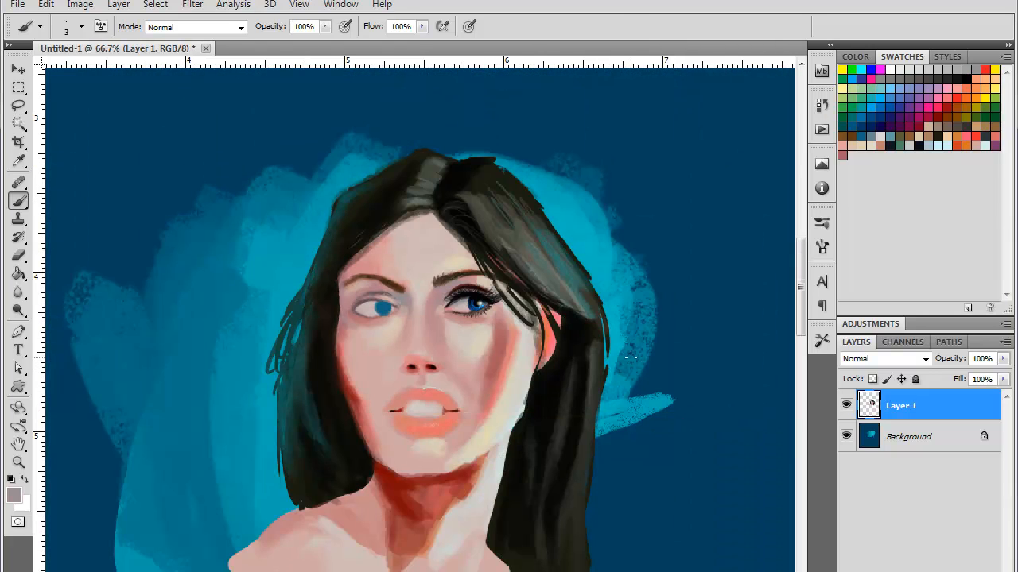
{"action": "key", "text": "ctrl+minus"}
{"action": "key", "text": "space"}
{"action": "left_click_drag", "start_coordinate": [530, 438], "coordinate": [564, 379]}
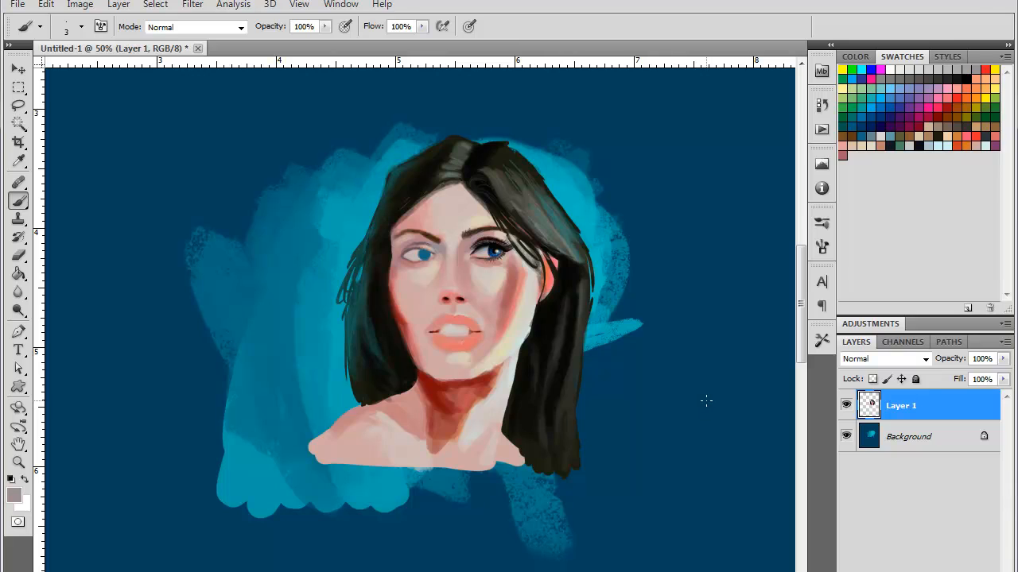
{"action": "left_click", "coordinate": [495, 163], "text": "alt"}
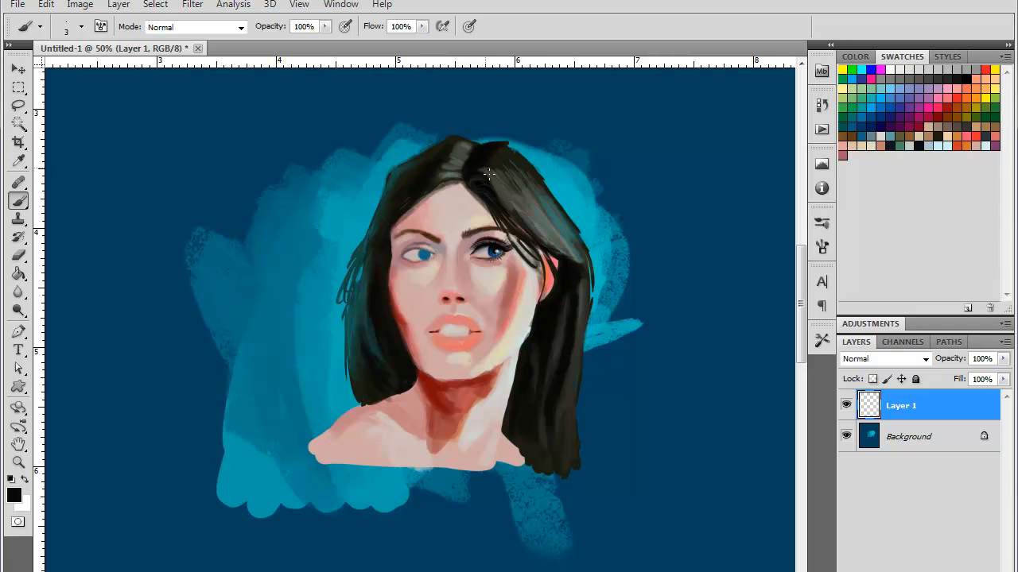
{"action": "right_click", "coordinate": [488, 165]}
{"action": "left_click", "coordinate": [558, 258]}
{"action": "left_click", "coordinate": [434, 109]}
{"action": "mouse_move", "coordinate": [477, 166]}
{"action": "left_mouse_down"}
{"action": "mouse_move", "coordinate": [514, 217]}
{"action": "mouse_move", "coordinate": [482, 161]}
{"action": "mouse_move", "coordinate": [516, 190]}
{"action": "mouse_move", "coordinate": [493, 151]}
{"action": "mouse_move", "coordinate": [523, 176]}
{"action": "mouse_move", "coordinate": [501, 145]}
{"action": "mouse_move", "coordinate": [558, 198]}
{"action": "left_mouse_up"}
{"action": "left_click_drag", "start_coordinate": [517, 155], "coordinate": [563, 224]}
{"action": "mouse_move", "coordinate": [526, 191]}
{"action": "left_mouse_down"}
{"action": "mouse_move", "coordinate": [550, 222]}
{"action": "mouse_move", "coordinate": [556, 245]}
{"action": "mouse_move", "coordinate": [547, 242]}
{"action": "mouse_move", "coordinate": [582, 263]}
{"action": "left_mouse_up"}
{"action": "left_click_drag", "start_coordinate": [559, 224], "coordinate": [585, 264]}
{"action": "left_click_drag", "start_coordinate": [550, 205], "coordinate": [582, 243]}
{"action": "left_click_drag", "start_coordinate": [536, 187], "coordinate": [577, 260]}
{"action": "mouse_move", "coordinate": [521, 194]}
{"action": "left_mouse_down"}
{"action": "mouse_move", "coordinate": [572, 260]}
{"action": "mouse_move", "coordinate": [564, 241]}
{"action": "left_mouse_up"}
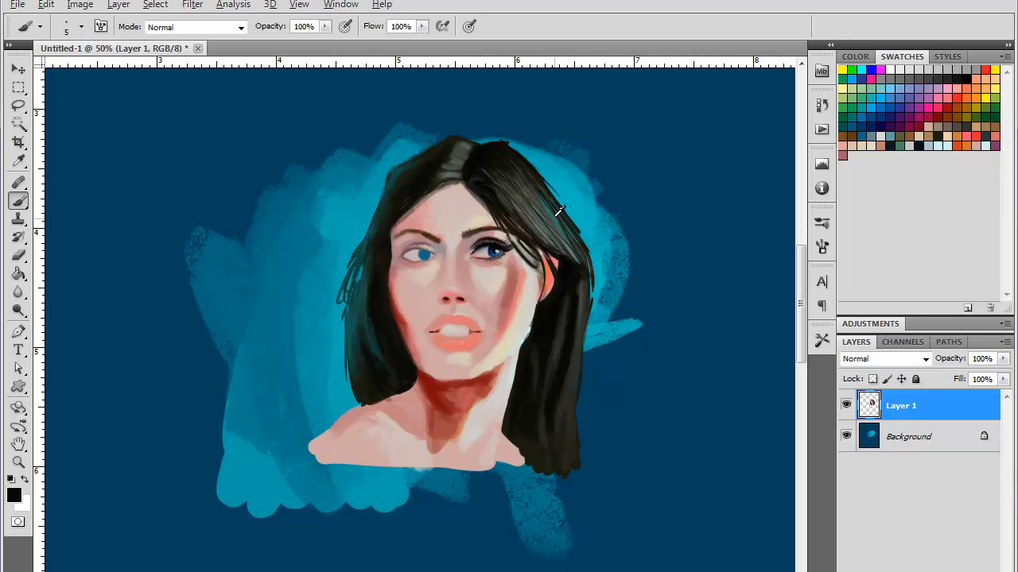
- Paint thin teal strands into the right-hand hair using a color sampled from its highlights
{"action": "left_click", "coordinate": [556, 215], "text": "alt"}
{"action": "left_click_drag", "start_coordinate": [525, 175], "coordinate": [569, 233]}
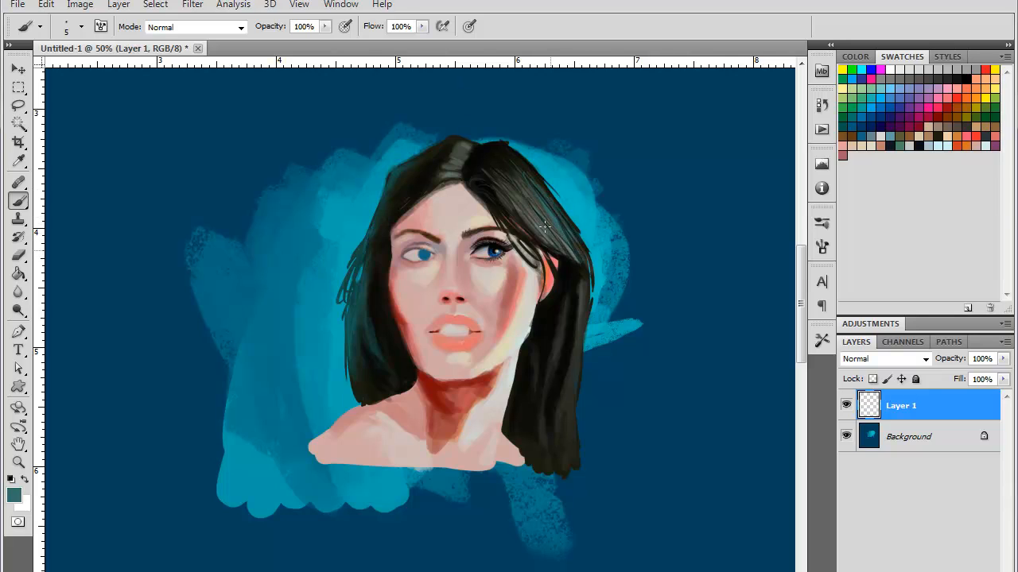
- Paint thin teal strands from the parting down through the hair on the right side of the face
{"action": "mouse_move", "coordinate": [485, 191]}
{"action": "left_mouse_down"}
{"action": "mouse_move", "coordinate": [563, 265]}
{"action": "mouse_move", "coordinate": [570, 385]}
{"action": "left_mouse_up"}
{"action": "left_click_drag", "start_coordinate": [576, 319], "coordinate": [573, 422]}
{"action": "left_click_drag", "start_coordinate": [565, 319], "coordinate": [546, 411]}
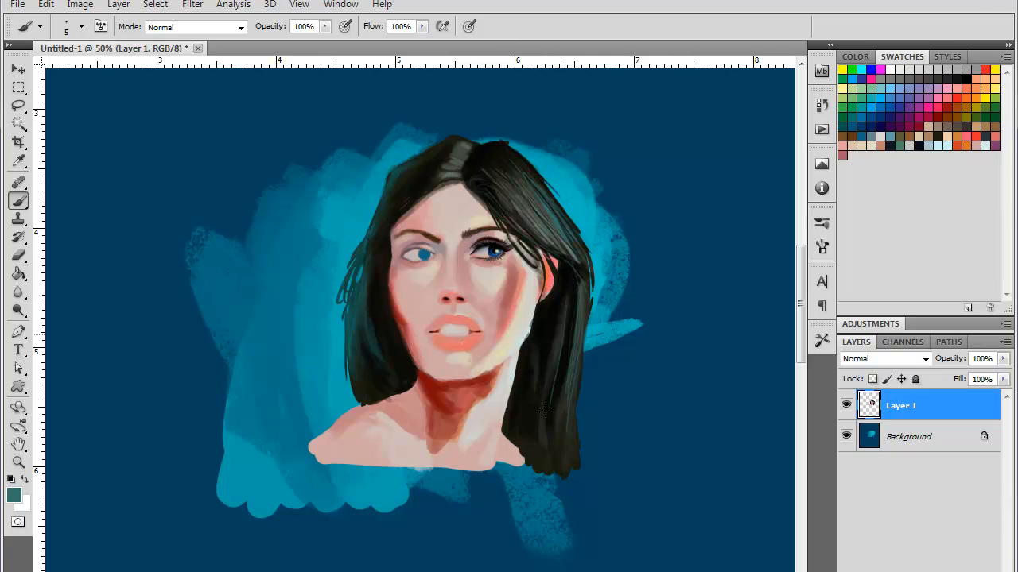
- Sample near-black tones from the hair and paint thin dark strands through the lower right section
{"action": "left_click", "coordinate": [571, 333], "text": "alt"}
{"action": "left_click_drag", "start_coordinate": [578, 315], "coordinate": [581, 343]}
{"action": "left_click_drag", "start_coordinate": [579, 302], "coordinate": [585, 362]}
{"action": "mouse_move", "coordinate": [558, 322]}
{"action": "left_mouse_down"}
{"action": "mouse_move", "coordinate": [549, 367]}
{"action": "mouse_move", "coordinate": [534, 370]}
{"action": "left_mouse_up"}
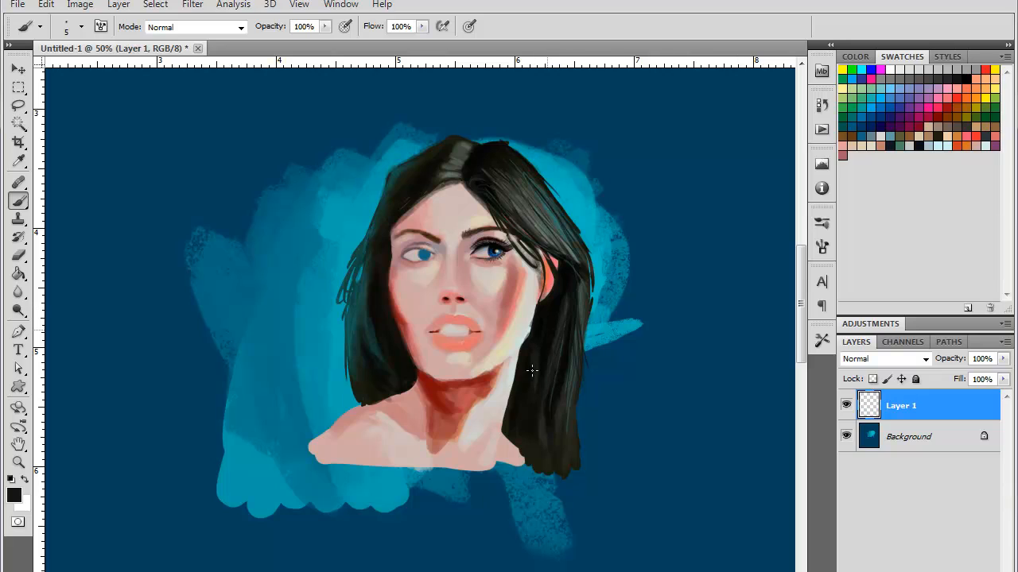
{"action": "left_click", "coordinate": [561, 322], "text": "alt"}
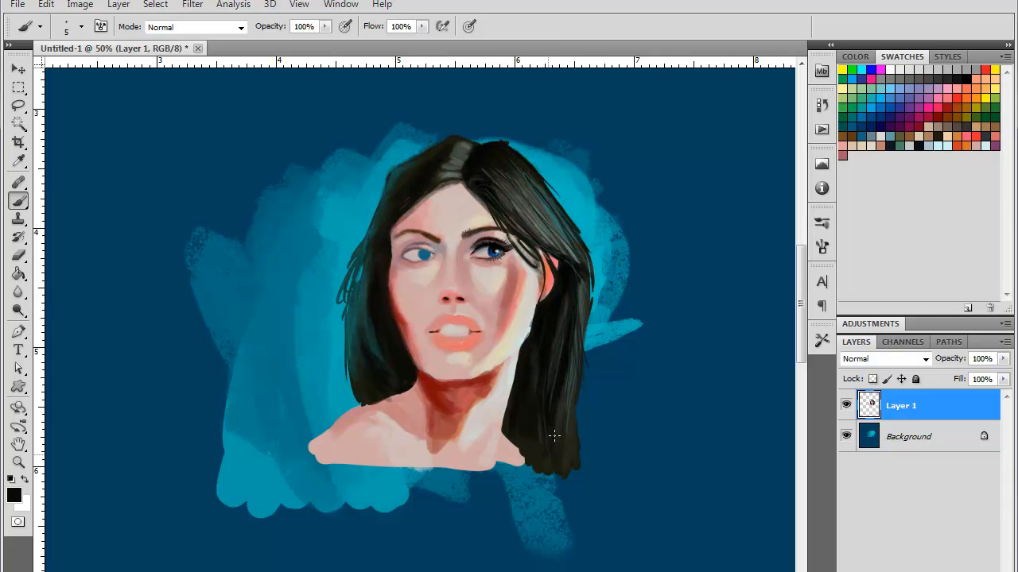
{"action": "left_click_drag", "start_coordinate": [554, 436], "coordinate": [557, 405]}
{"action": "mouse_move", "coordinate": [570, 443]}
{"action": "left_mouse_down"}
{"action": "mouse_move", "coordinate": [581, 330]}
{"action": "mouse_move", "coordinate": [569, 398]}
{"action": "mouse_move", "coordinate": [576, 361]}
{"action": "left_mouse_up"}
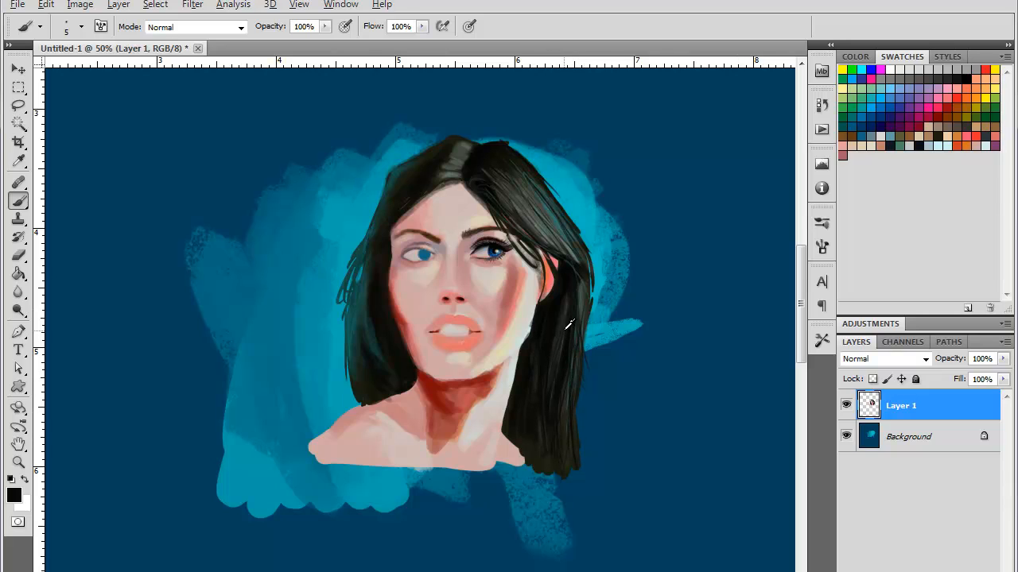
- Sample the bright cyan background and paint thin cyan strands along the outer part of the right hair
{"action": "left_click", "coordinate": [606, 285], "text": "alt"}
{"action": "left_click_drag", "start_coordinate": [530, 404], "coordinate": [545, 323]}
{"action": "key", "text": "ctrl+z"}
{"action": "left_click_drag", "start_coordinate": [586, 307], "coordinate": [570, 395]}
{"action": "mouse_move", "coordinate": [575, 324]}
{"action": "left_mouse_down"}
{"action": "mouse_move", "coordinate": [567, 435]}
{"action": "mouse_move", "coordinate": [570, 388]}
{"action": "left_mouse_up"}
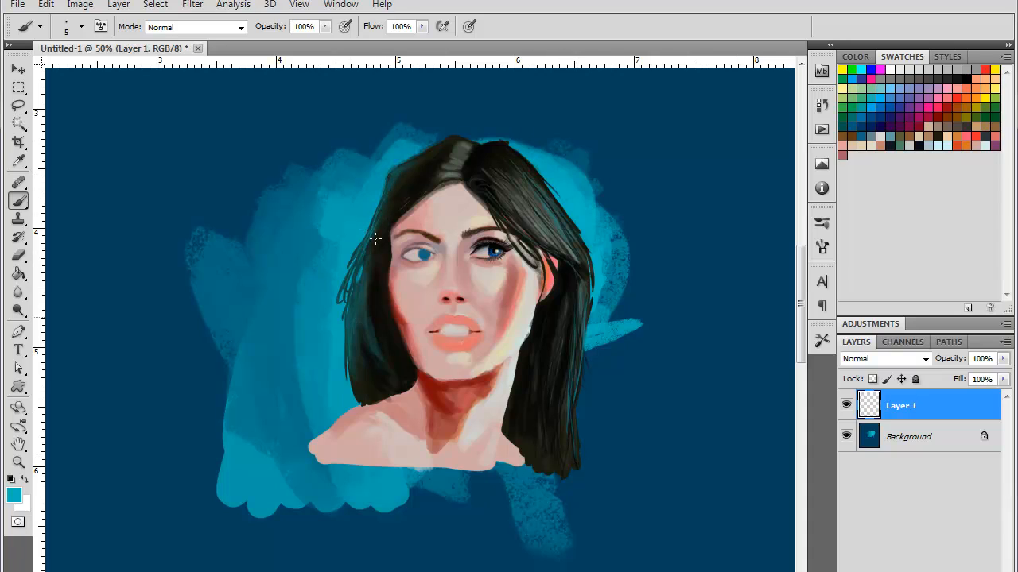
- Sample black from the left hair and paint thin dark strands through its outer section
{"action": "left_click", "coordinate": [381, 308], "text": "alt"}
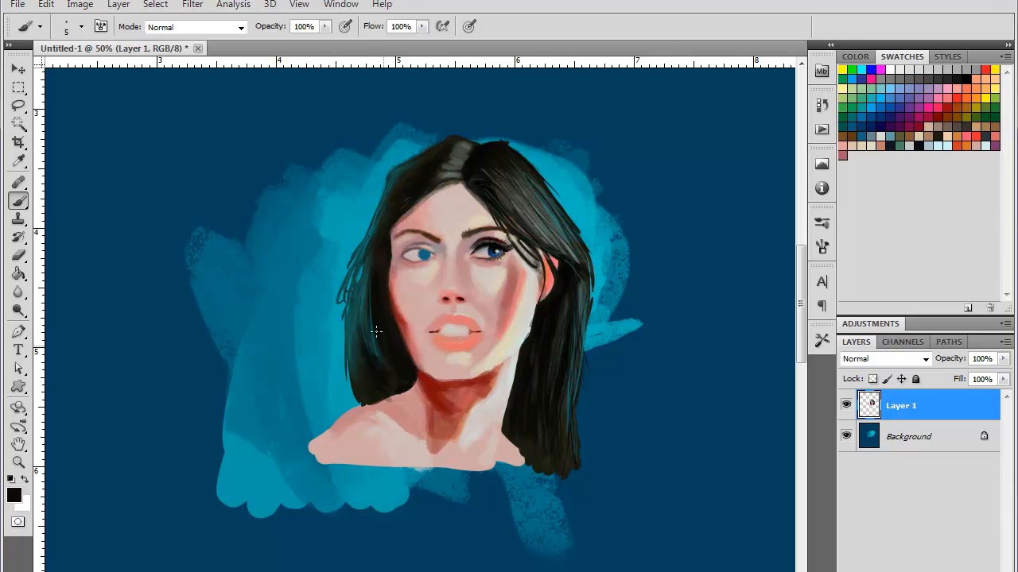
{"action": "left_click_drag", "start_coordinate": [367, 285], "coordinate": [368, 267]}
{"action": "left_click_drag", "start_coordinate": [366, 332], "coordinate": [377, 228]}
{"action": "left_click_drag", "start_coordinate": [361, 348], "coordinate": [364, 280]}
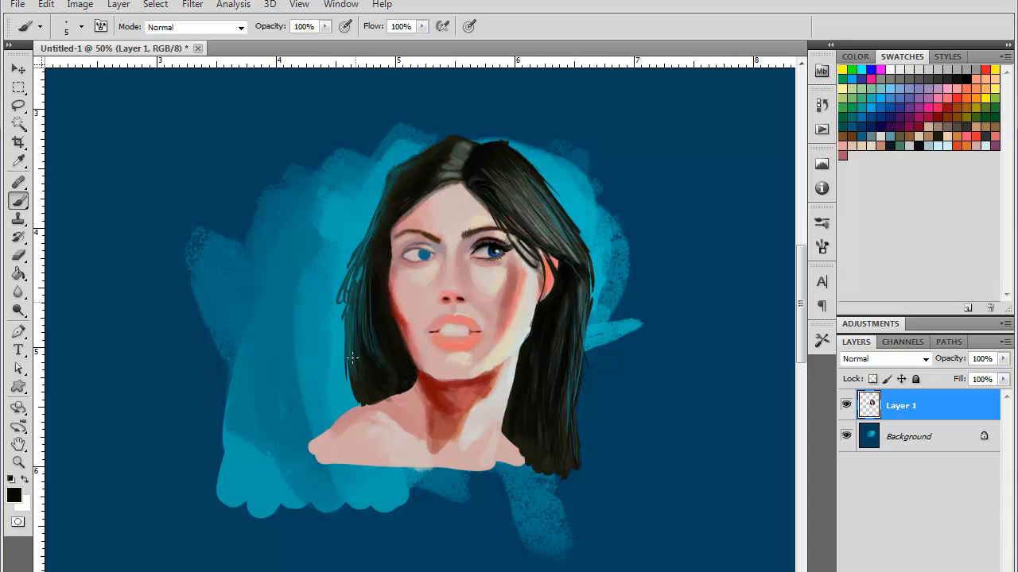
{"action": "left_click_drag", "start_coordinate": [352, 358], "coordinate": [351, 296]}
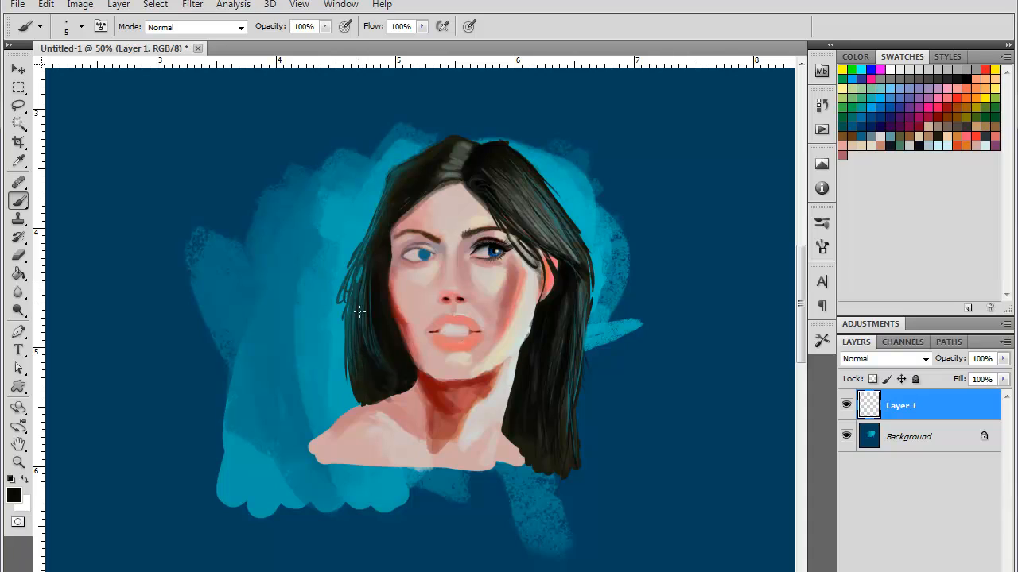
- Sample dark tones near the parting and paint fine strands along the left crown and hairline
{"action": "left_click", "coordinate": [406, 174], "text": "alt"}
{"action": "left_click_drag", "start_coordinate": [421, 165], "coordinate": [399, 220]}
{"action": "left_click", "coordinate": [444, 172], "text": "alt"}
{"action": "left_click", "coordinate": [444, 160], "text": "alt"}
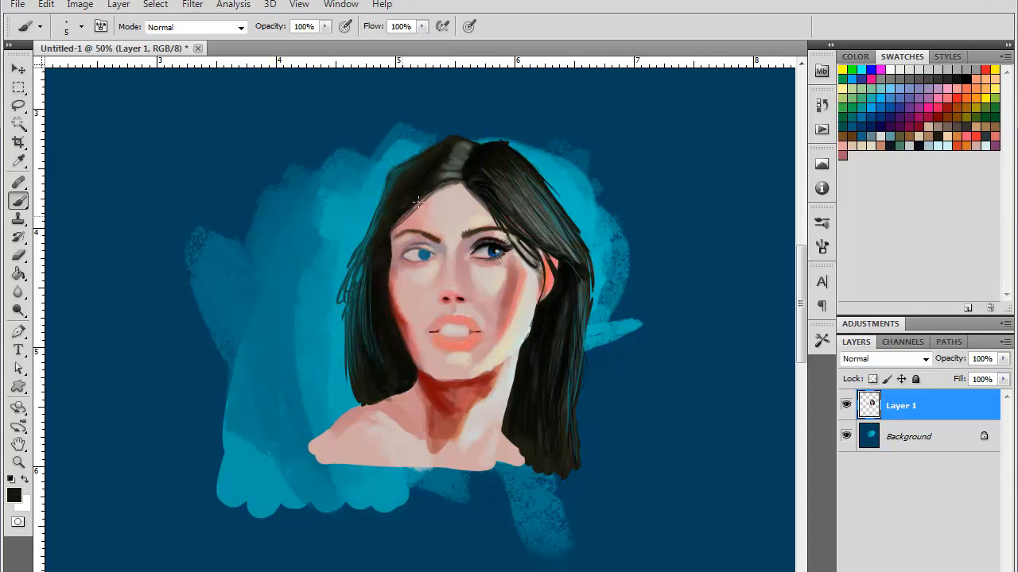
{"action": "mouse_move", "coordinate": [437, 190]}
{"action": "left_mouse_down"}
{"action": "mouse_move", "coordinate": [386, 231]}
{"action": "mouse_move", "coordinate": [375, 293]}
{"action": "mouse_move", "coordinate": [405, 377]}
{"action": "left_mouse_up"}
- Sample reds from the face edge and neck shadow and paint thin red strands through the hair
{"action": "left_click", "coordinate": [398, 313], "text": "alt"}
{"action": "left_click", "coordinate": [388, 315], "text": "alt"}
{"action": "left_click", "coordinate": [433, 382], "text": "alt"}
{"action": "left_click", "coordinate": [396, 340], "text": "alt"}
{"action": "left_click", "coordinate": [443, 385], "text": "alt"}
{"action": "left_click_drag", "start_coordinate": [529, 361], "coordinate": [533, 406]}
{"action": "mouse_move", "coordinate": [462, 151]}
{"action": "left_mouse_down"}
{"action": "mouse_move", "coordinate": [456, 170]}
{"action": "mouse_move", "coordinate": [466, 168]}
{"action": "left_mouse_up"}
{"action": "left_click_drag", "start_coordinate": [568, 279], "coordinate": [566, 342]}
- Sample black from the hair and paint a clean hair edge against the right jaw and neck
{"action": "key", "text": "ctrl+minus"}
{"action": "key", "text": "ctrl+plus"}
{"action": "key", "text": "ctrl+plus"}
{"action": "key", "text": "ctrl+plus"}
{"action": "left_click", "coordinate": [583, 318], "text": "alt"}
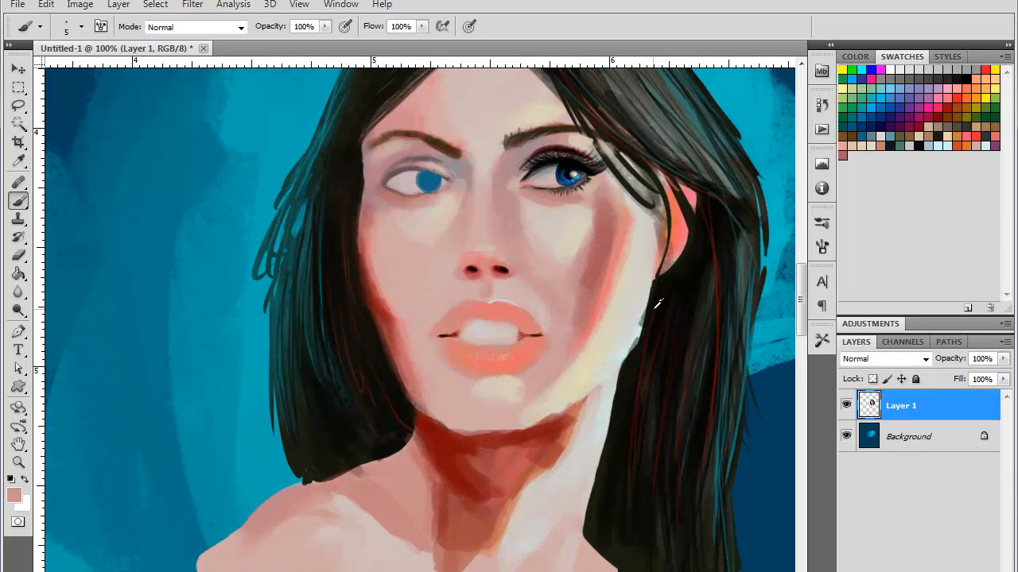
{"action": "left_click", "coordinate": [655, 308], "text": "alt"}
{"action": "mouse_move", "coordinate": [654, 288]}
{"action": "left_mouse_down"}
{"action": "mouse_move", "coordinate": [633, 362]}
{"action": "mouse_move", "coordinate": [638, 342]}
{"action": "mouse_move", "coordinate": [614, 384]}
{"action": "mouse_move", "coordinate": [594, 497]}
{"action": "left_mouse_up"}
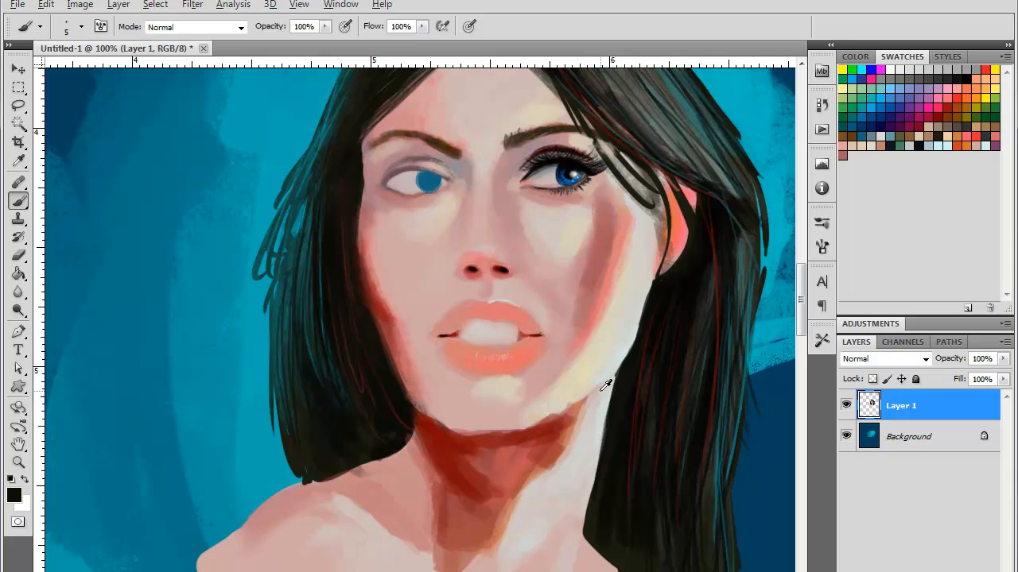
- Sample the orange-tan skin tone and refine the right jawline where it meets the neck shadow
{"action": "left_click", "coordinate": [579, 407], "text": "alt"}
{"action": "left_click_drag", "start_coordinate": [587, 396], "coordinate": [534, 427]}
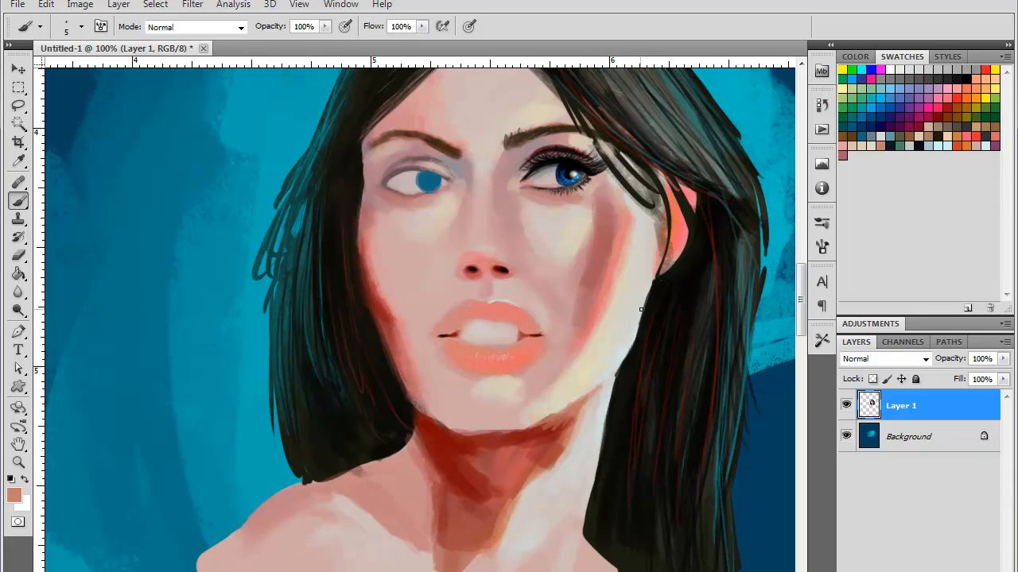
{"action": "key", "text": "ctrl+plus"}
{"action": "key", "text": "ctrl+minus"}
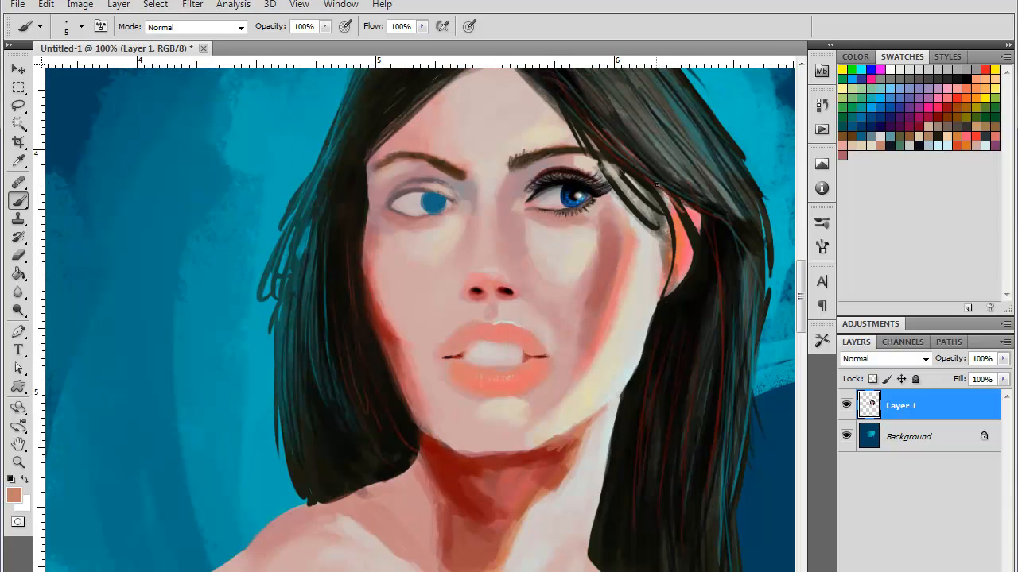
- Switch to a 14 px textured brush and soften the right cheek shadow with a sampled muted pink
{"action": "right_click", "coordinate": [655, 350]}
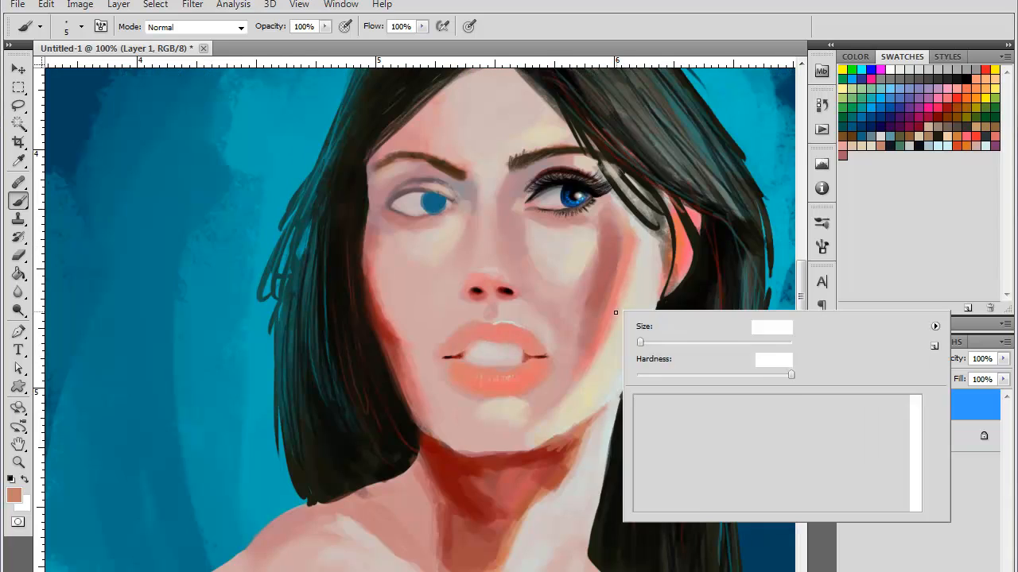
{"action": "left_click", "coordinate": [722, 433]}
{"action": "left_click_drag", "start_coordinate": [653, 344], "coordinate": [648, 346]}
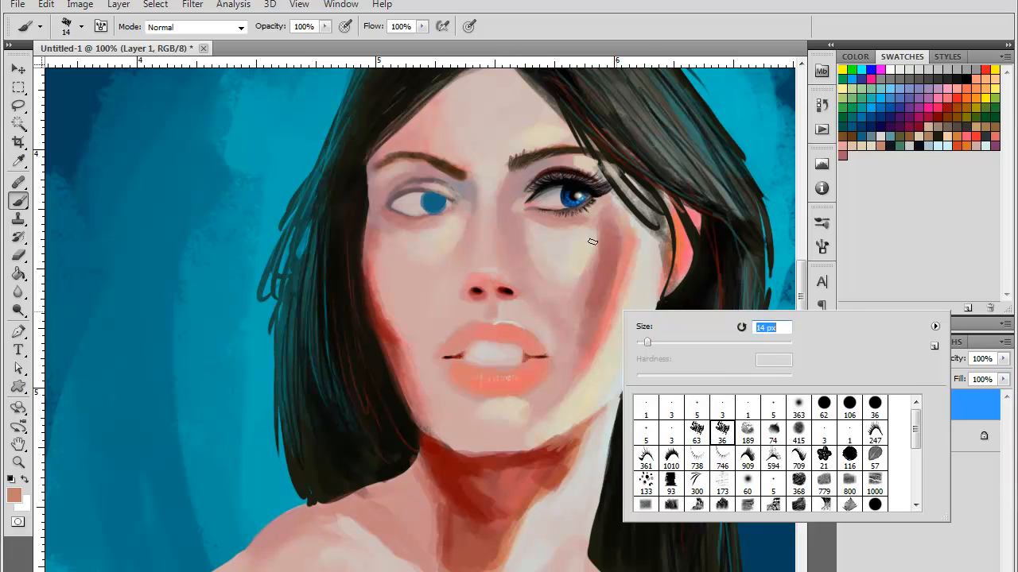
{"action": "left_click", "coordinate": [581, 287], "text": "alt"}
{"action": "left_click_drag", "start_coordinate": [587, 285], "coordinate": [582, 312]}
{"action": "left_click_drag", "start_coordinate": [597, 268], "coordinate": [585, 319]}
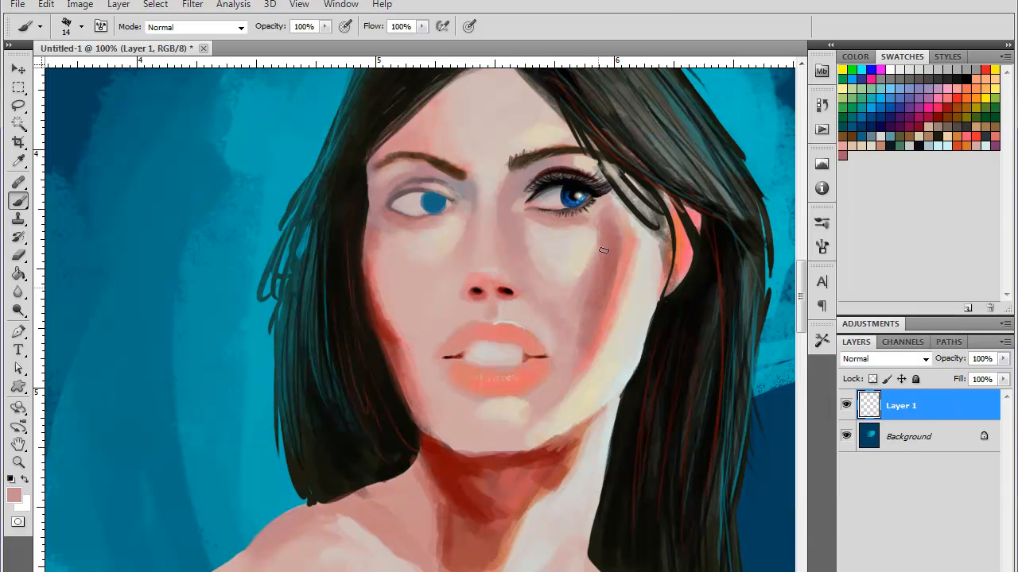
{"action": "left_click_drag", "start_coordinate": [605, 250], "coordinate": [611, 278]}
- Sample salmon pink and blend it along the outer edge of the right cheek shadow
{"action": "left_click", "coordinate": [627, 264], "text": "alt"}
{"action": "left_click_drag", "start_coordinate": [626, 231], "coordinate": [605, 321]}
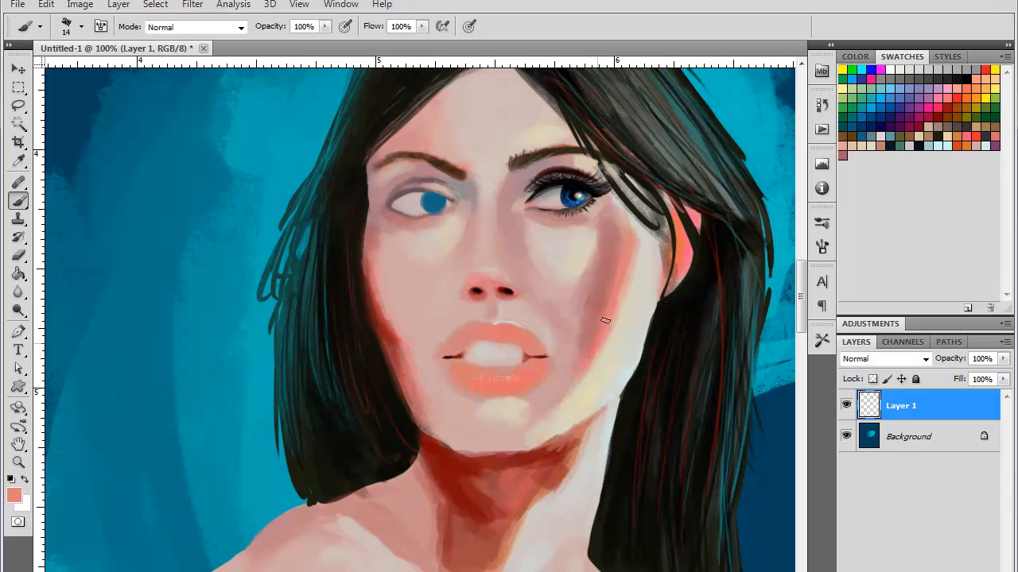
{"action": "left_click", "coordinate": [626, 275], "text": "alt"}
{"action": "left_click_drag", "start_coordinate": [628, 261], "coordinate": [626, 283]}
- Sample the pale cream highlight and paint it down the outer right cheek towards the jaw
{"action": "left_click", "coordinate": [634, 289], "text": "alt"}
{"action": "left_click_drag", "start_coordinate": [637, 237], "coordinate": [593, 375]}
{"action": "left_click_drag", "start_coordinate": [621, 281], "coordinate": [581, 388]}
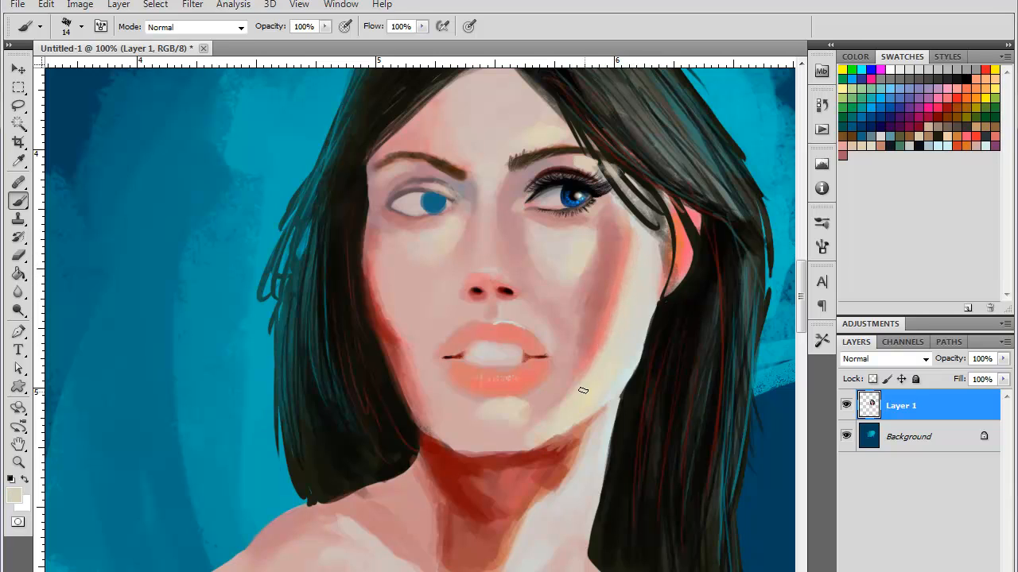
{"action": "left_click_drag", "start_coordinate": [630, 223], "coordinate": [583, 376]}
- Blend the boundary between the cream highlight and pink shadow on the lower right cheek using sampled skin tones
{"action": "left_click", "coordinate": [602, 337], "text": "alt"}
{"action": "left_click_drag", "start_coordinate": [603, 327], "coordinate": [579, 380]}
{"action": "left_click", "coordinate": [610, 326], "text": "alt"}
{"action": "left_click_drag", "start_coordinate": [602, 338], "coordinate": [581, 381]}
{"action": "left_click", "coordinate": [606, 322], "text": "alt"}
{"action": "mouse_move", "coordinate": [607, 314]}
{"action": "left_mouse_down"}
{"action": "mouse_move", "coordinate": [609, 302]}
{"action": "mouse_move", "coordinate": [601, 333]}
{"action": "left_mouse_up"}
{"action": "left_click", "coordinate": [602, 339], "text": "alt"}
{"action": "left_click_drag", "start_coordinate": [610, 325], "coordinate": [592, 357]}
{"action": "left_click", "coordinate": [586, 347], "text": "alt"}
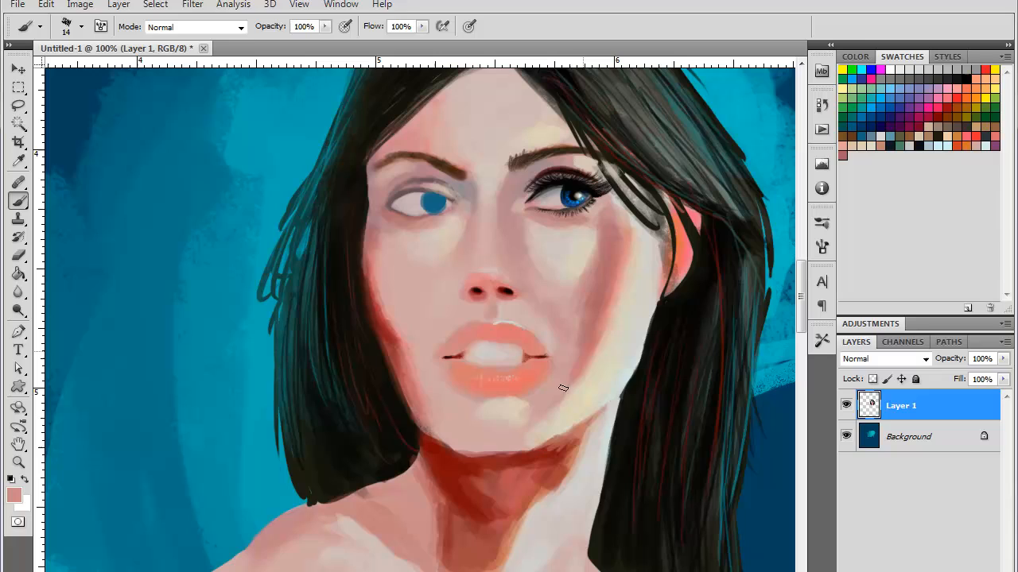
{"action": "left_click", "coordinate": [523, 402], "text": "alt"}
{"action": "left_click", "coordinate": [514, 409], "text": "alt"}
- Sample dark red from the face edge and use a 5 px round brush to outline the lower lip's left underside
{"action": "key", "text": "ctrl+plus"}
{"action": "left_click_drag", "start_coordinate": [572, 371], "coordinate": [457, 336]}
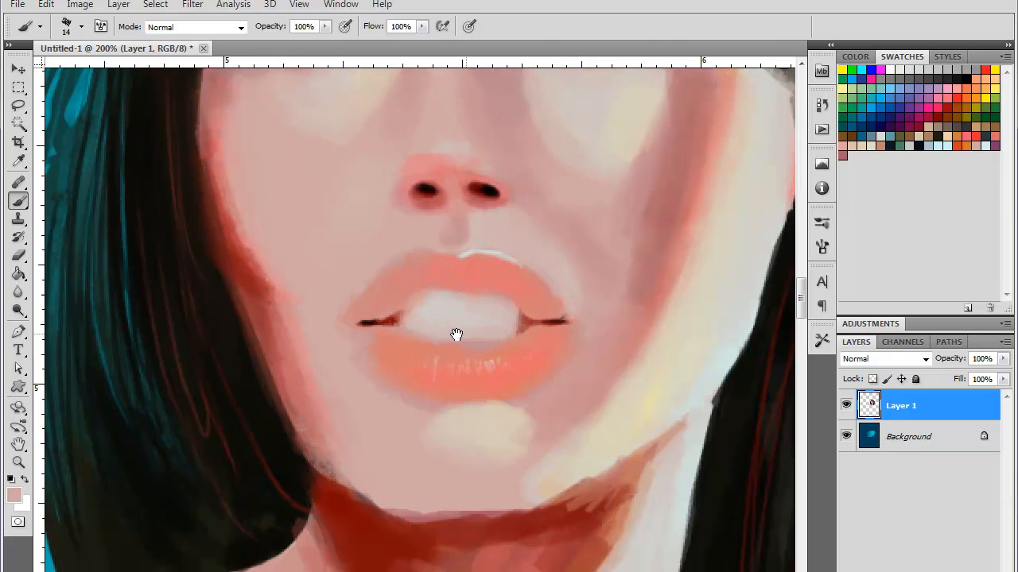
{"action": "left_click", "coordinate": [271, 251], "text": "alt"}
{"action": "right_click", "coordinate": [525, 397]}
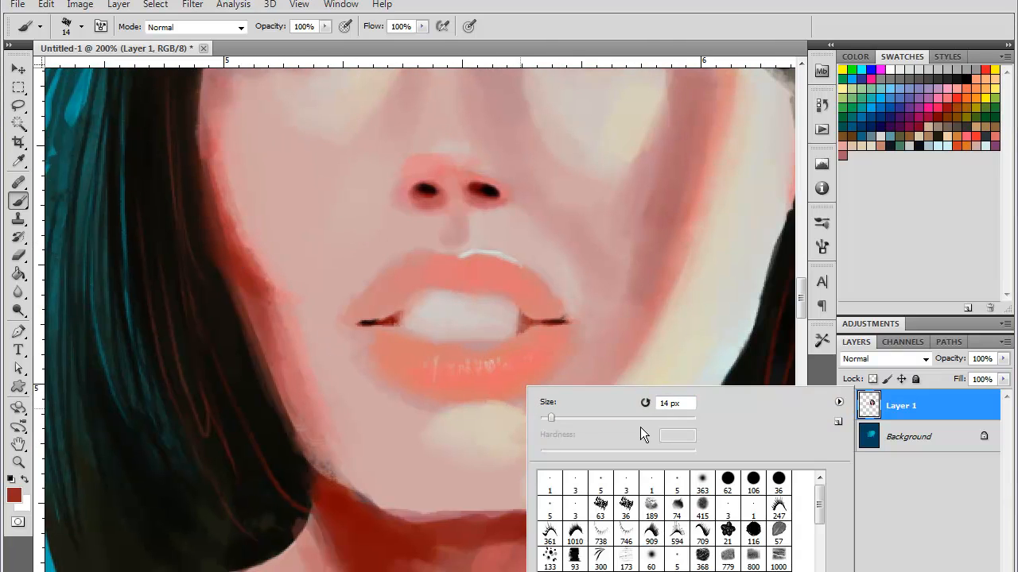
{"action": "left_click", "coordinate": [602, 487]}
{"action": "left_click", "coordinate": [450, 403]}
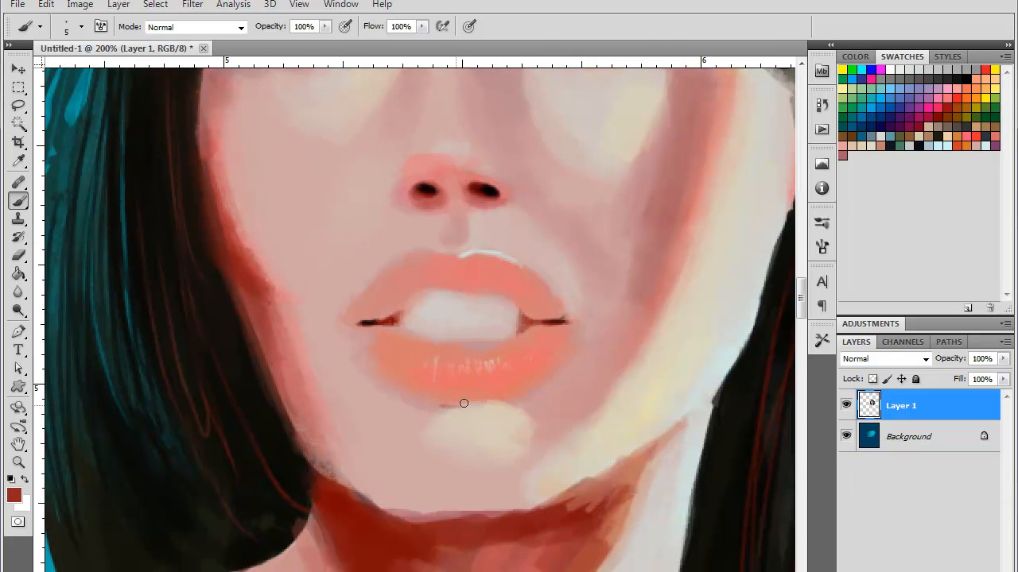
{"action": "left_click_drag", "start_coordinate": [488, 406], "coordinate": [439, 404]}
{"action": "mouse_move", "coordinate": [374, 381]}
{"action": "left_mouse_down"}
{"action": "mouse_move", "coordinate": [425, 399]}
{"action": "mouse_move", "coordinate": [355, 358]}
{"action": "left_mouse_up"}
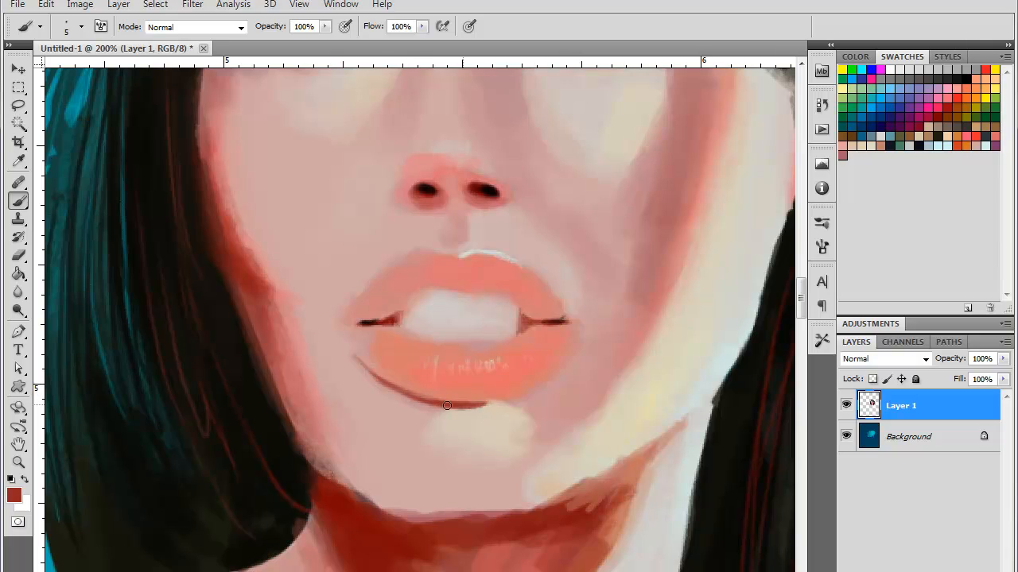
- Extend the dark red shadow line beneath the lower lip to its right end and thicken the middle
{"action": "left_click_drag", "start_coordinate": [447, 405], "coordinate": [501, 403]}
{"action": "mouse_move", "coordinate": [556, 365]}
{"action": "left_mouse_down"}
{"action": "mouse_move", "coordinate": [500, 400]}
{"action": "mouse_move", "coordinate": [463, 404]}
{"action": "left_mouse_up"}
{"action": "mouse_move", "coordinate": [506, 399]}
{"action": "left_mouse_down"}
{"action": "mouse_move", "coordinate": [526, 384]}
{"action": "mouse_move", "coordinate": [462, 407]}
{"action": "mouse_move", "coordinate": [543, 382]}
{"action": "mouse_move", "coordinate": [477, 408]}
{"action": "mouse_move", "coordinate": [487, 408]}
{"action": "mouse_move", "coordinate": [517, 394]}
{"action": "mouse_move", "coordinate": [438, 406]}
{"action": "left_mouse_up"}
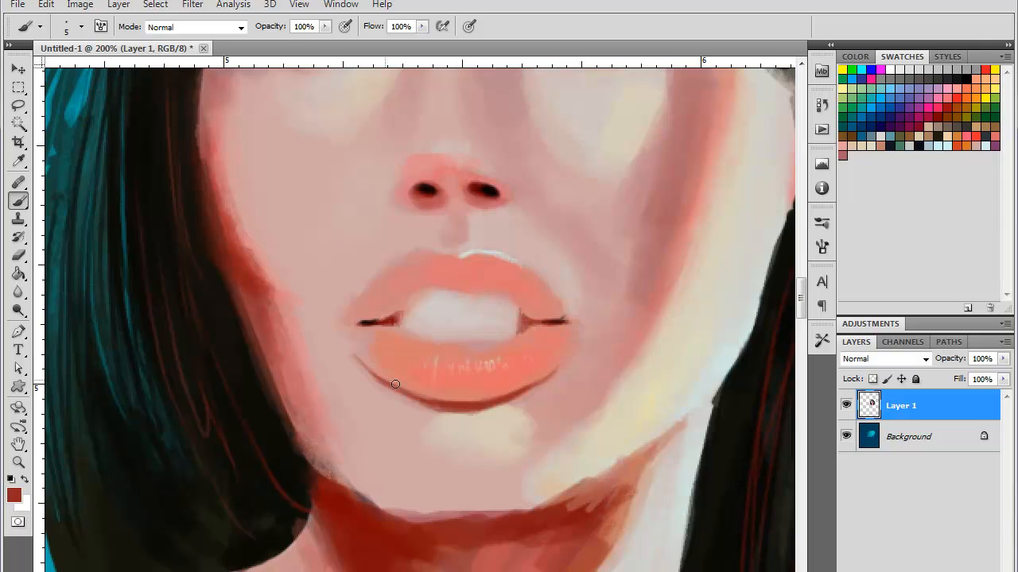
{"action": "left_click_drag", "start_coordinate": [413, 400], "coordinate": [428, 407]}
{"action": "left_click", "coordinate": [313, 336], "text": "alt"}
{"action": "key", "text": "ctrl+minus"}
{"action": "key", "text": "ctrl+minus"}
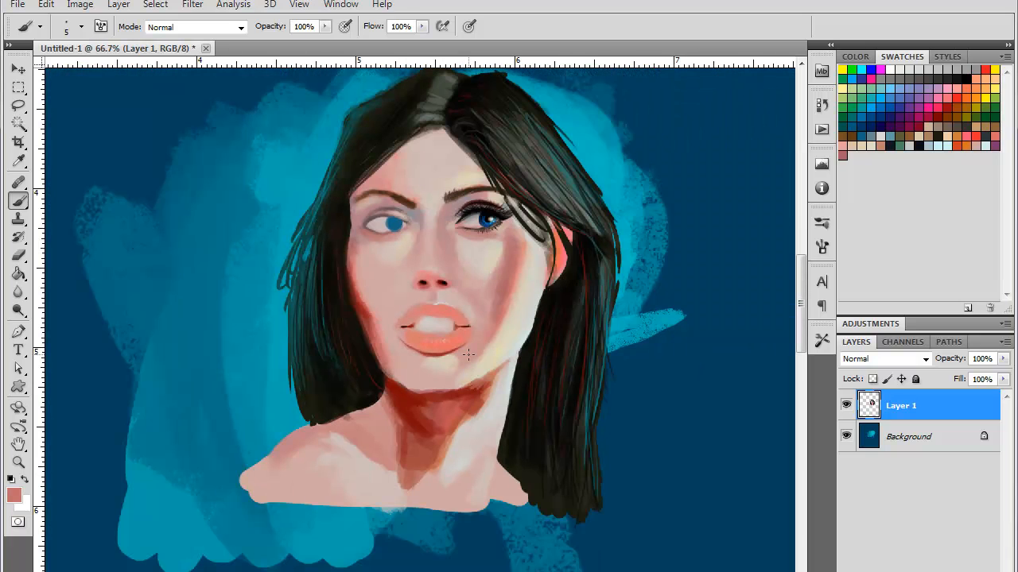
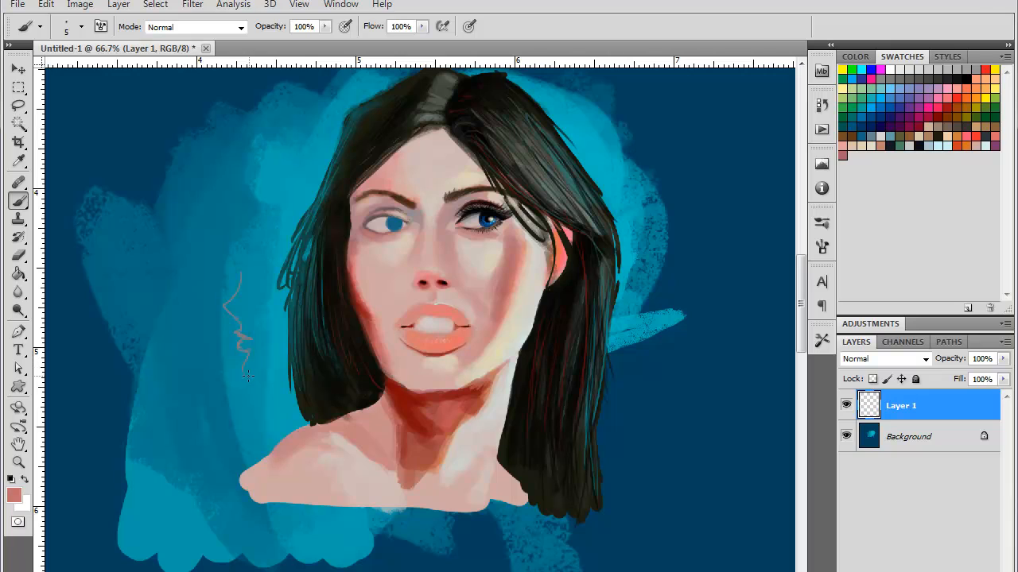
{"action": "left_click_drag", "start_coordinate": [244, 364], "coordinate": [263, 375]}
{"action": "key", "text": "ctrl+alt+z"}
{"action": "key", "text": "ctrl+alt+z"}
{"action": "key", "text": "ctrl+alt+z"}
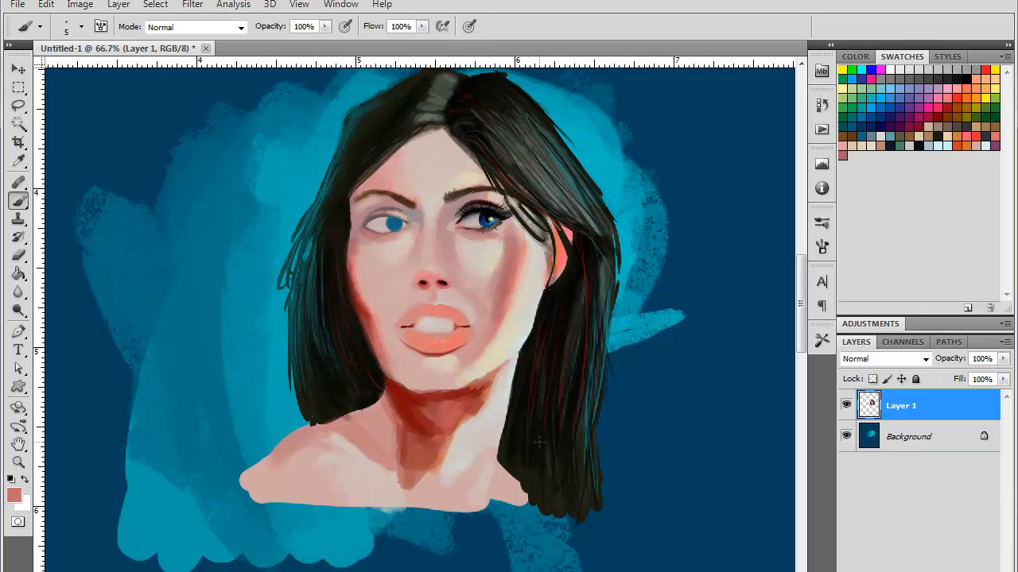
- Sample brownish red from the mouth and paint shadow lines along the upper lip's inner edge from both corners
{"action": "key", "text": "ctrl+plus"}
{"action": "key", "text": "ctrl+plus"}
{"action": "key", "text": "ctrl+plus"}
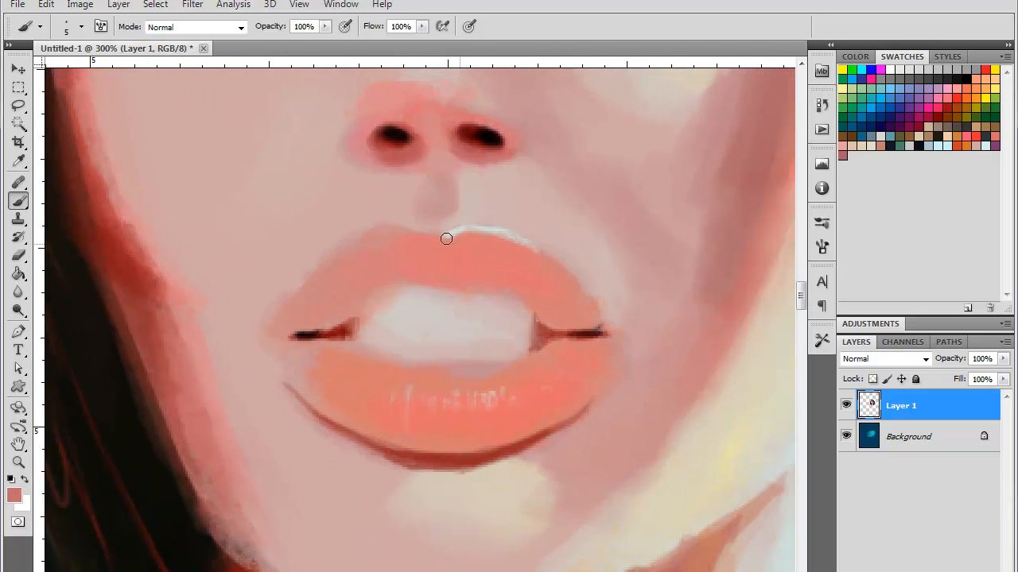
{"action": "left_click", "coordinate": [394, 277], "text": "alt"}
{"action": "left_click", "coordinate": [345, 324], "text": "alt"}
{"action": "mouse_move", "coordinate": [347, 321]}
{"action": "left_mouse_down"}
{"action": "mouse_move", "coordinate": [379, 298]}
{"action": "mouse_move", "coordinate": [302, 330]}
{"action": "left_mouse_up"}
{"action": "mouse_move", "coordinate": [536, 325]}
{"action": "left_mouse_down"}
{"action": "mouse_move", "coordinate": [520, 304]}
{"action": "mouse_move", "coordinate": [556, 329]}
{"action": "mouse_move", "coordinate": [506, 294]}
{"action": "mouse_move", "coordinate": [483, 293]}
{"action": "left_mouse_up"}
{"action": "left_click", "coordinate": [531, 307], "text": "alt"}
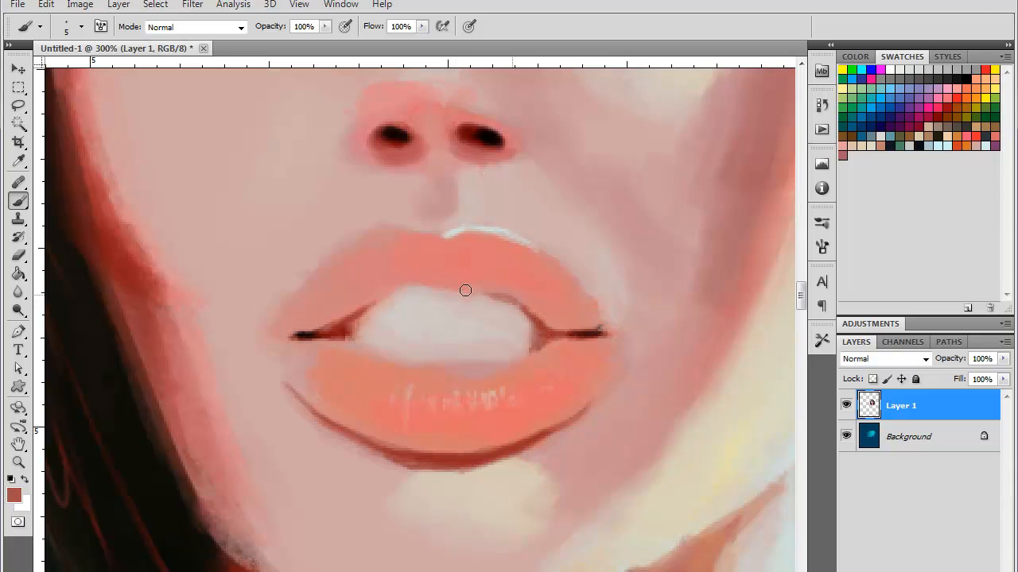
- Sample the pale lip highlight and extend it down the upper lip's right outer edge
{"action": "left_click", "coordinate": [455, 230], "text": "alt"}
{"action": "mouse_move", "coordinate": [523, 246]}
{"action": "left_mouse_down"}
{"action": "mouse_move", "coordinate": [562, 263]}
{"action": "mouse_move", "coordinate": [543, 257]}
{"action": "mouse_move", "coordinate": [595, 230]}
{"action": "mouse_move", "coordinate": [535, 177]}
{"action": "mouse_move", "coordinate": [551, 266]}
{"action": "mouse_move", "coordinate": [585, 286]}
{"action": "mouse_move", "coordinate": [545, 253]}
{"action": "mouse_move", "coordinate": [597, 314]}
{"action": "mouse_move", "coordinate": [560, 283]}
{"action": "left_mouse_up"}
{"action": "left_click", "coordinate": [579, 298], "text": "alt"}
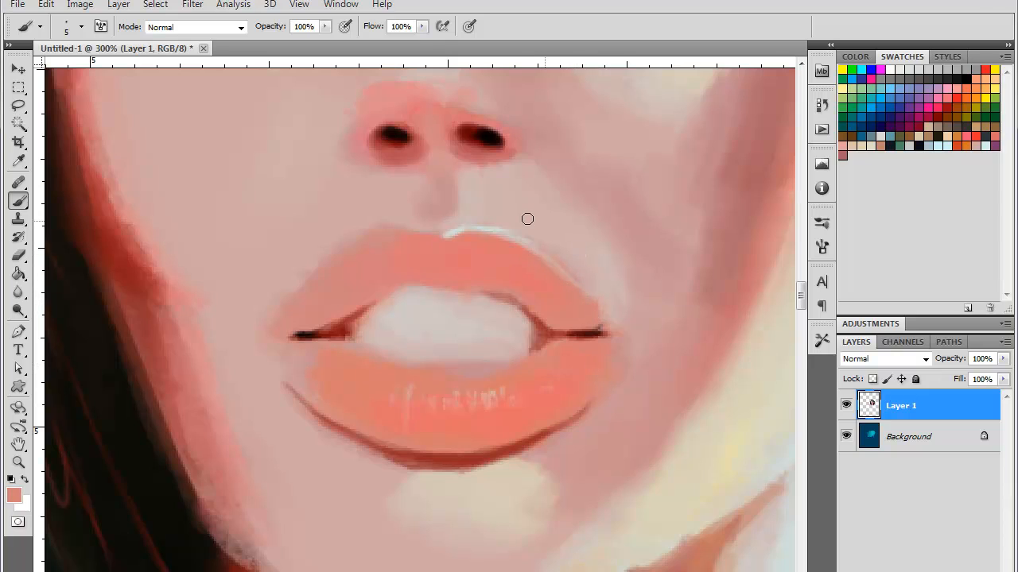
- Paint a pale highlight along the upper lip's left outer edge with the sampled light tone
{"action": "left_click", "coordinate": [454, 230], "text": "alt"}
{"action": "left_click_drag", "start_coordinate": [404, 225], "coordinate": [391, 220]}
{"action": "left_click_drag", "start_coordinate": [402, 230], "coordinate": [347, 241]}
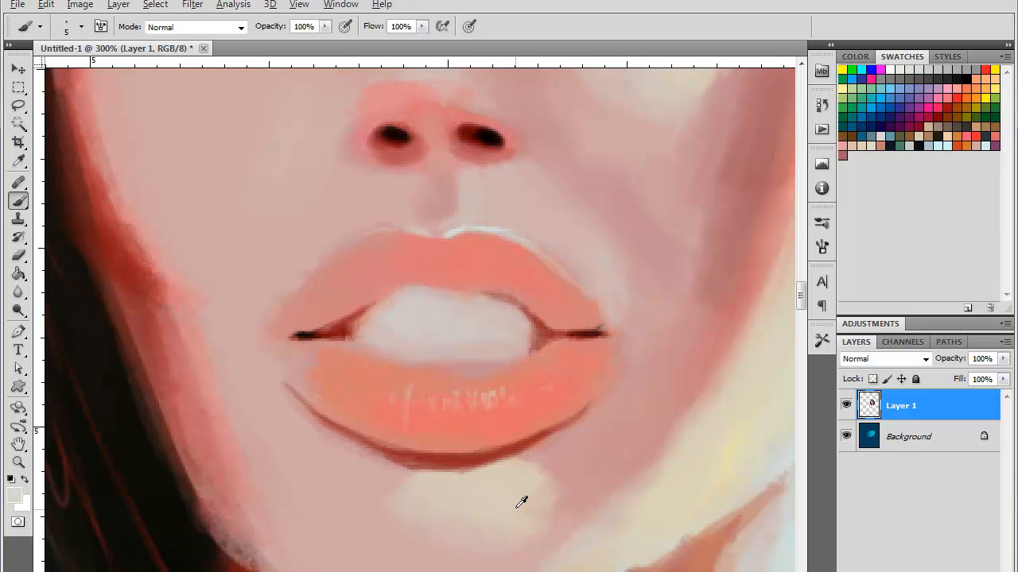
{"action": "mouse_move", "coordinate": [381, 227]}
{"action": "left_mouse_down"}
{"action": "mouse_move", "coordinate": [357, 235]}
{"action": "mouse_move", "coordinate": [388, 225]}
{"action": "mouse_move", "coordinate": [315, 276]}
{"action": "left_mouse_up"}
- Sample nearby lip and skin tones and clean up the upper lip's left contour
{"action": "left_click", "coordinate": [387, 233], "text": "alt"}
{"action": "left_click_drag", "start_coordinate": [388, 235], "coordinate": [370, 243]}
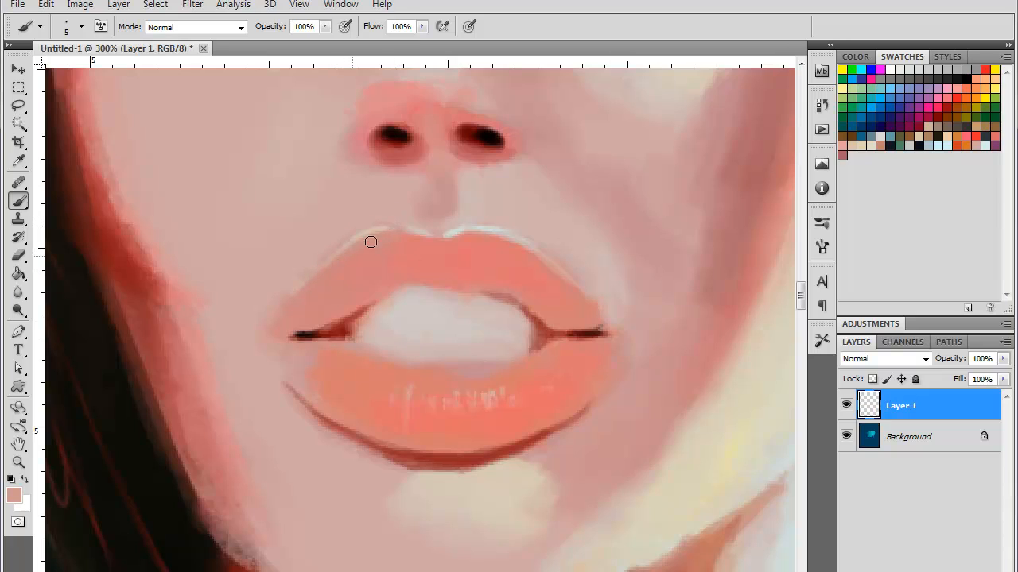
{"action": "left_click", "coordinate": [313, 261], "text": "alt"}
{"action": "left_click_drag", "start_coordinate": [313, 260], "coordinate": [311, 264]}
- Sample dark tones from the mouth line, extend its left corner and retouch the right corner
{"action": "left_click", "coordinate": [303, 330], "text": "alt"}
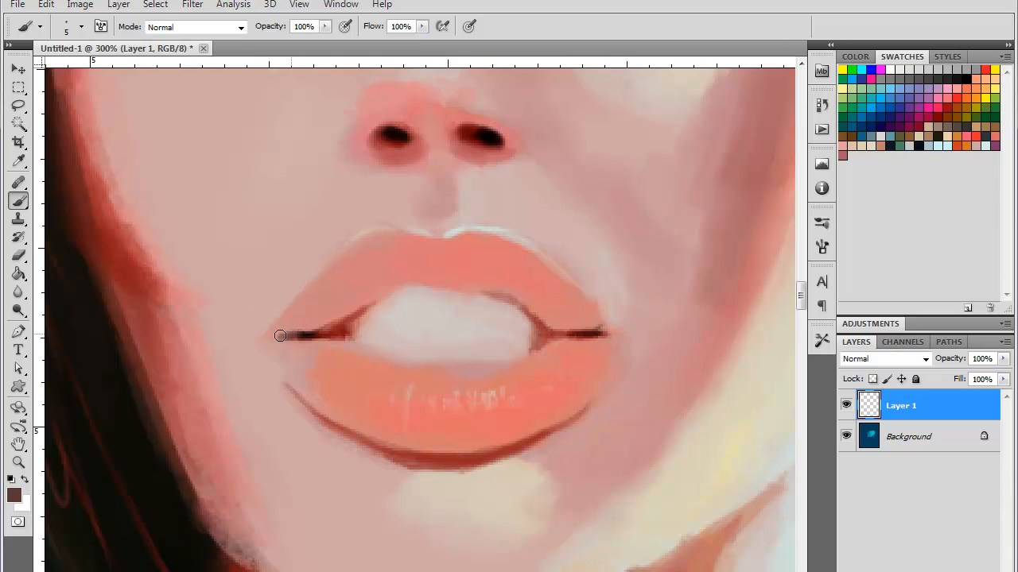
{"action": "mouse_move", "coordinate": [298, 334]}
{"action": "left_mouse_down"}
{"action": "mouse_move", "coordinate": [336, 338]}
{"action": "mouse_move", "coordinate": [330, 330]}
{"action": "mouse_move", "coordinate": [275, 340]}
{"action": "left_mouse_up"}
{"action": "left_click", "coordinate": [330, 330], "text": "alt"}
{"action": "left_click", "coordinate": [586, 334], "text": "alt"}
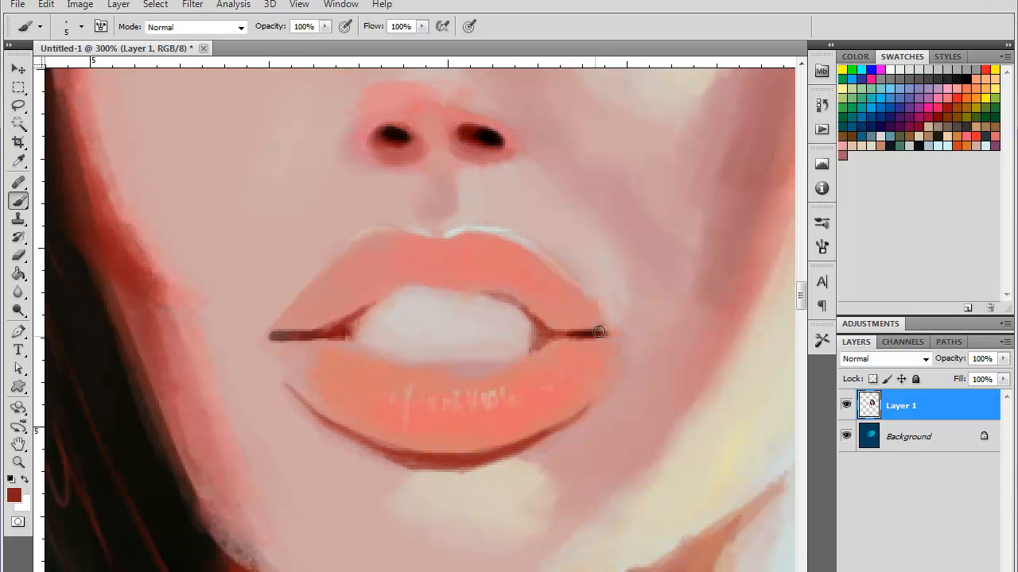
{"action": "left_click_drag", "start_coordinate": [601, 333], "coordinate": [599, 335]}
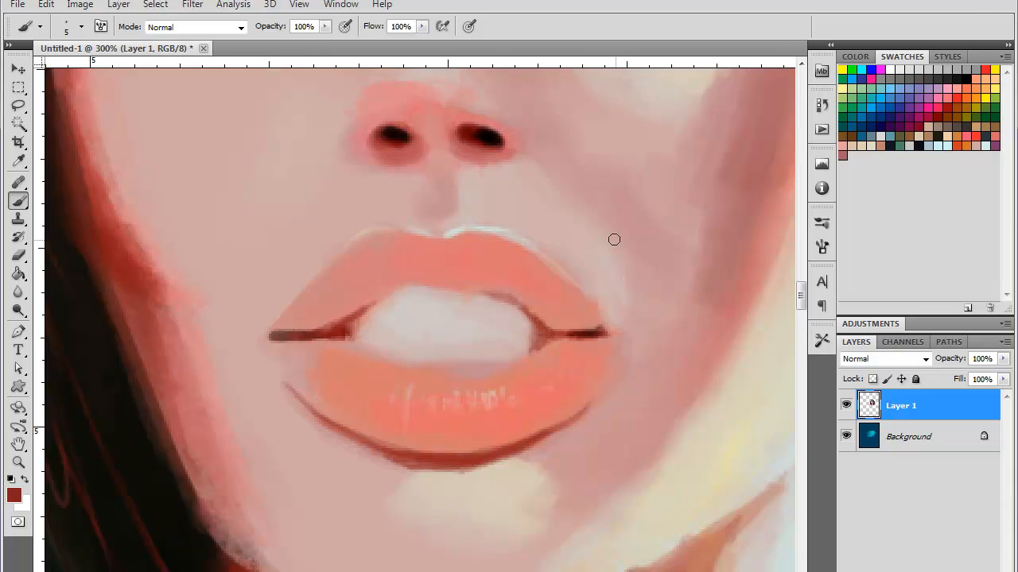
- Sample the pale edge highlight and add short shine strokes to the upper lip just right of its centre
{"action": "left_click", "coordinate": [608, 306], "text": "alt"}
{"action": "left_click", "coordinate": [455, 233], "text": "alt"}
{"action": "left_click_drag", "start_coordinate": [464, 250], "coordinate": [474, 250]}
{"action": "key", "text": "ctrl+z"}
{"action": "mouse_move", "coordinate": [486, 252]}
{"action": "left_mouse_down"}
{"action": "mouse_move", "coordinate": [477, 251]}
{"action": "mouse_move", "coordinate": [504, 265]}
{"action": "left_mouse_up"}
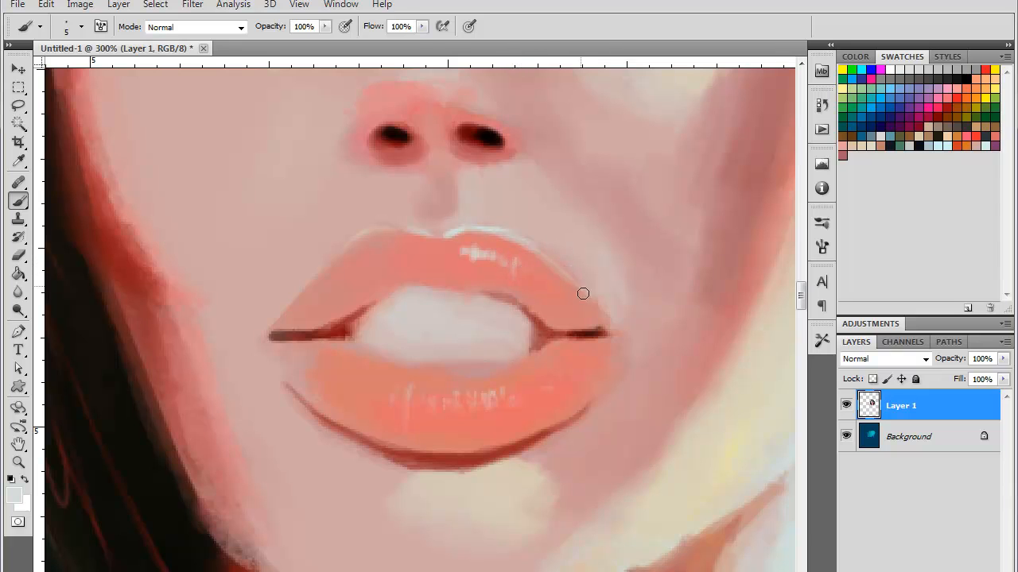
{"action": "key", "text": "ctrl+minus"}
{"action": "key", "text": "ctrl+minus"}
{"action": "key", "text": "ctrl+minus"}
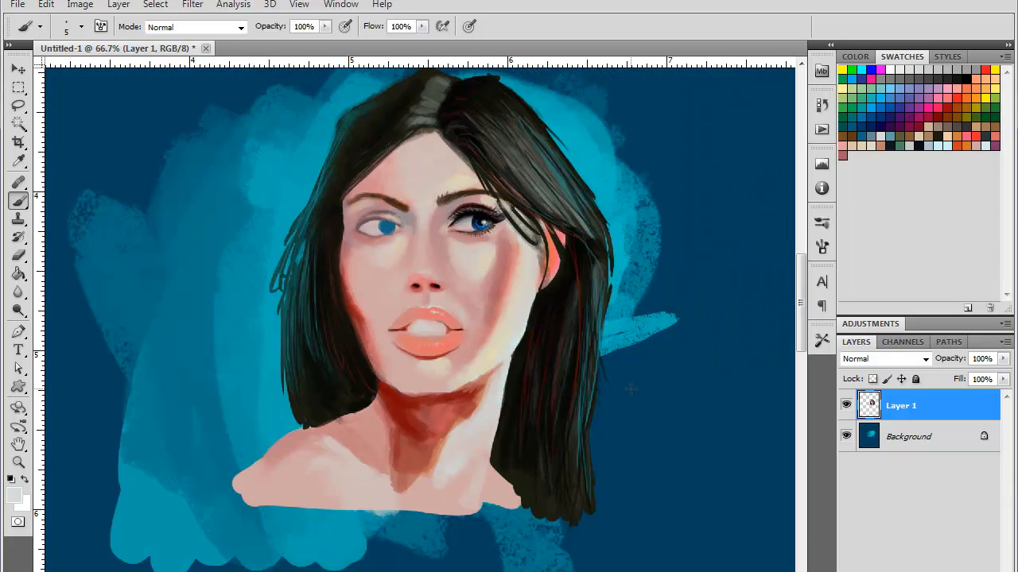
- Sample a tone at the mouth's left inner corner, then outline the upper lip's right inner edge in a bright red swatch colour
{"action": "key", "text": "ctrl+plus"}
{"action": "key", "text": "ctrl+plus"}
{"action": "key", "text": "ctrl+plus"}
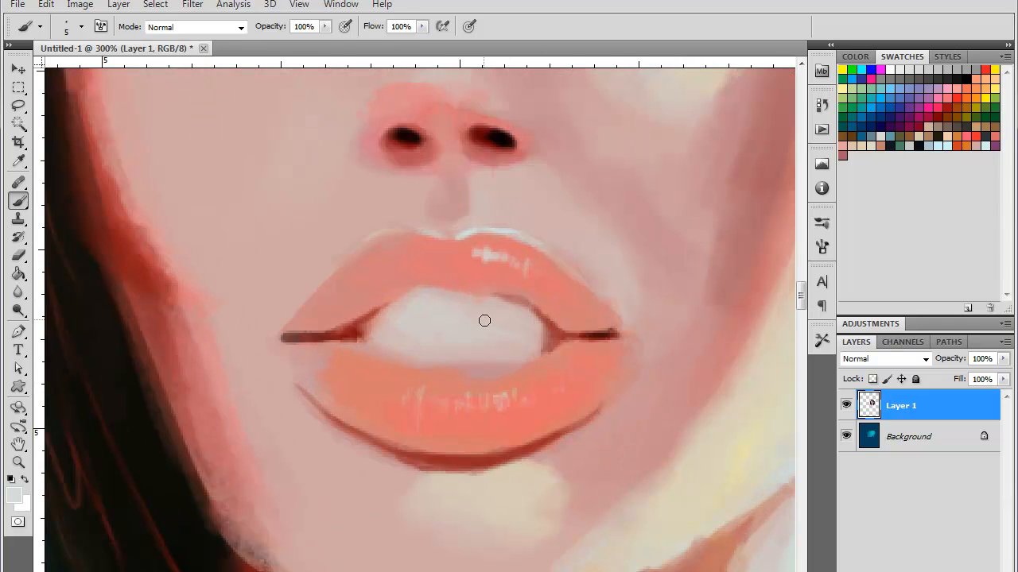
{"action": "left_click", "coordinate": [362, 322], "text": "alt"}
{"action": "left_click_drag", "start_coordinate": [362, 322], "coordinate": [385, 304]}
{"action": "left_click", "coordinate": [979, 131]}
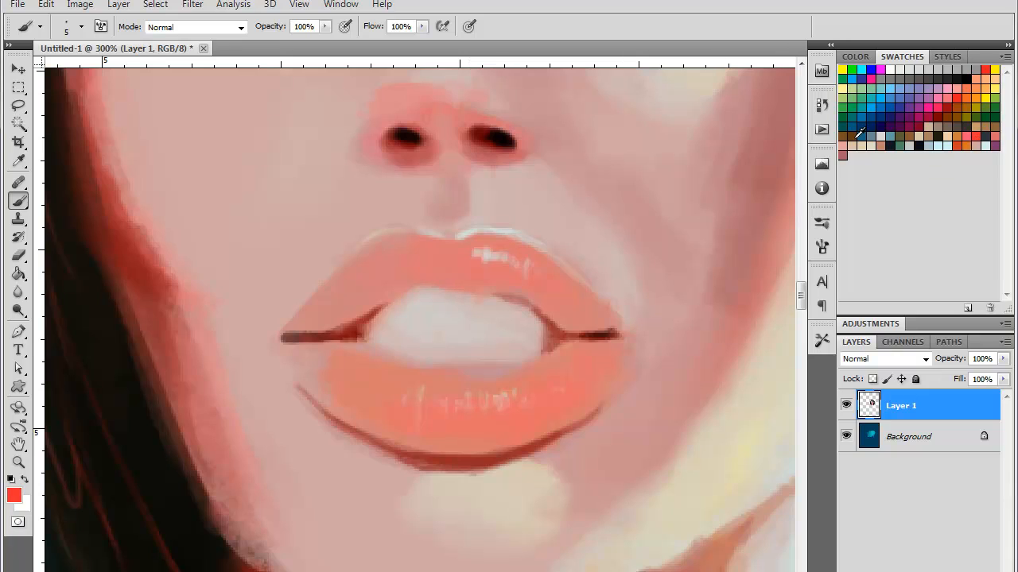
{"action": "mouse_move", "coordinate": [554, 316]}
{"action": "left_mouse_down"}
{"action": "mouse_move", "coordinate": [559, 326]}
{"action": "mouse_move", "coordinate": [547, 304]}
{"action": "mouse_move", "coordinate": [486, 288]}
{"action": "left_mouse_up"}
- Switch to a textured brush at 7 px and paint a bright red band along the upper lip's whole inner edge
{"action": "right_click", "coordinate": [558, 321]}
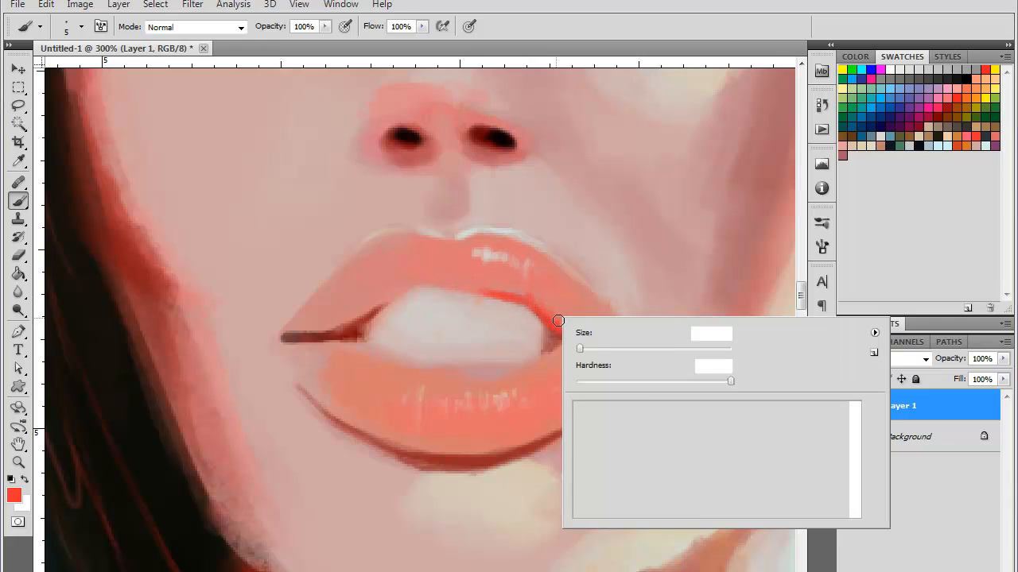
{"action": "left_click", "coordinate": [789, 413]}
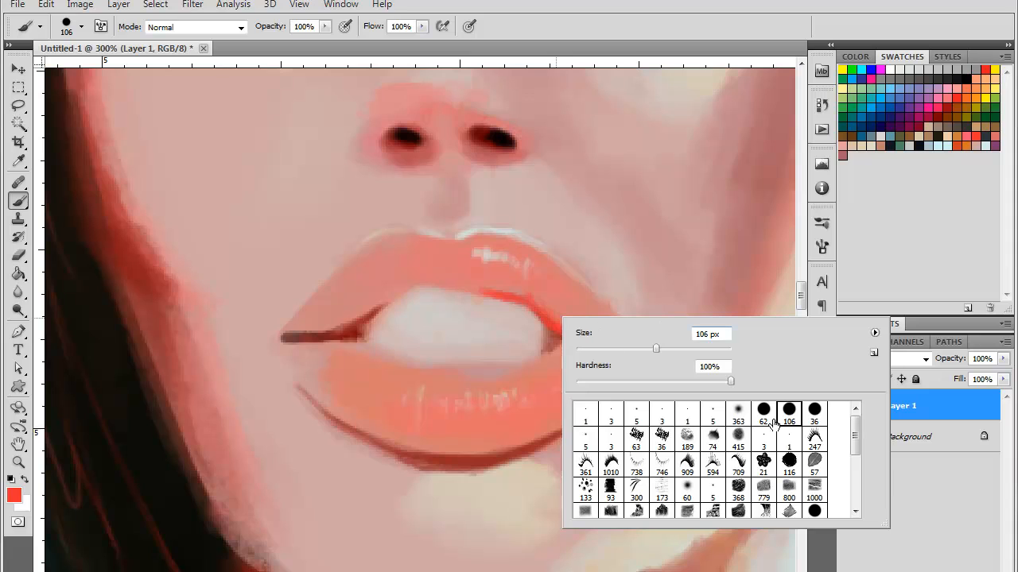
{"action": "left_click", "coordinate": [661, 443]}
{"action": "mouse_move", "coordinate": [596, 350]}
{"action": "left_mouse_down"}
{"action": "mouse_move", "coordinate": [539, 302]}
{"action": "mouse_move", "coordinate": [427, 278]}
{"action": "mouse_move", "coordinate": [446, 270]}
{"action": "mouse_move", "coordinate": [379, 299]}
{"action": "mouse_move", "coordinate": [390, 287]}
{"action": "mouse_move", "coordinate": [341, 328]}
{"action": "mouse_move", "coordinate": [360, 311]}
{"action": "mouse_move", "coordinate": [324, 334]}
{"action": "mouse_move", "coordinate": [333, 306]}
{"action": "mouse_move", "coordinate": [374, 302]}
{"action": "mouse_move", "coordinate": [297, 334]}
{"action": "left_mouse_up"}
{"action": "left_click", "coordinate": [543, 312]}
{"action": "right_click", "coordinate": [554, 321]}
{"action": "key", "text": "Return"}
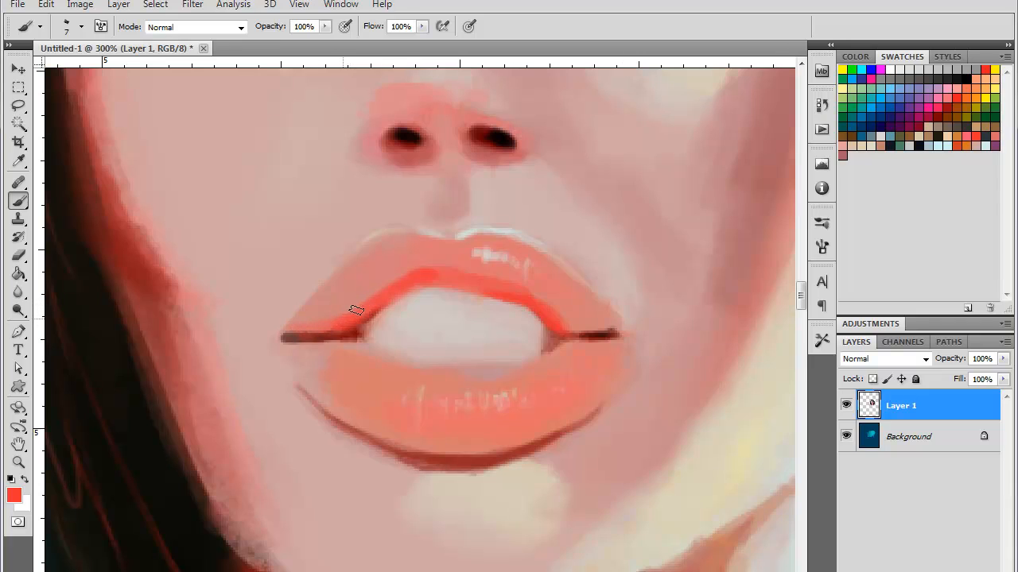
- Sample intermediate reds from the upper lip and soften the bright red band along its inner edge
{"action": "left_click", "coordinate": [431, 266], "text": "alt"}
{"action": "mouse_move", "coordinate": [418, 276]}
{"action": "left_mouse_down"}
{"action": "mouse_move", "coordinate": [356, 318]}
{"action": "mouse_move", "coordinate": [436, 272]}
{"action": "mouse_move", "coordinate": [347, 316]}
{"action": "left_mouse_up"}
{"action": "left_click", "coordinate": [357, 317], "text": "alt"}
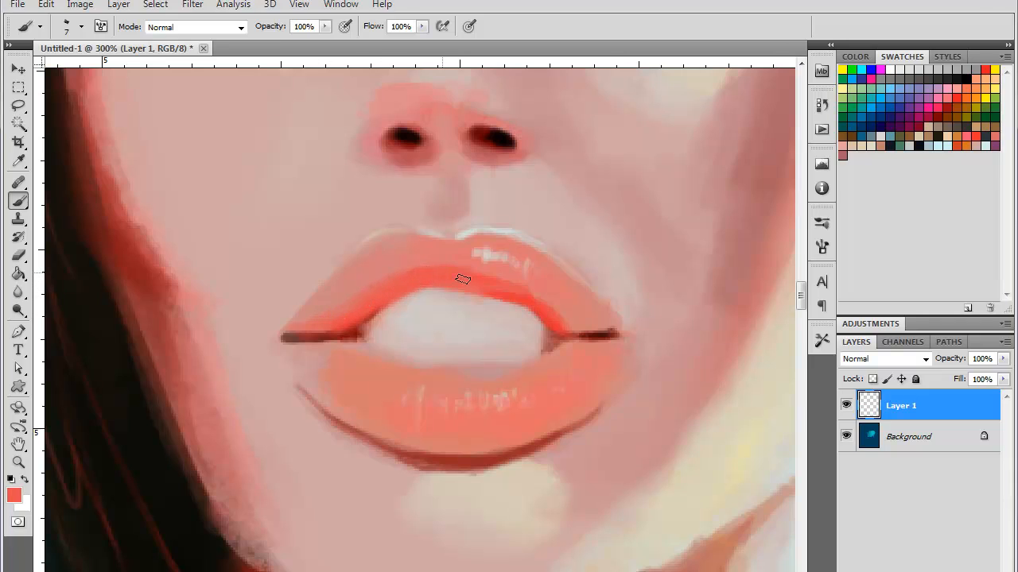
{"action": "mouse_move", "coordinate": [561, 332]}
{"action": "left_mouse_down"}
{"action": "mouse_move", "coordinate": [552, 310]}
{"action": "mouse_move", "coordinate": [517, 292]}
{"action": "left_mouse_up"}
- Paint a dark red swatch line along the right half of the upper lip's inner edge
{"action": "left_click", "coordinate": [962, 139]}
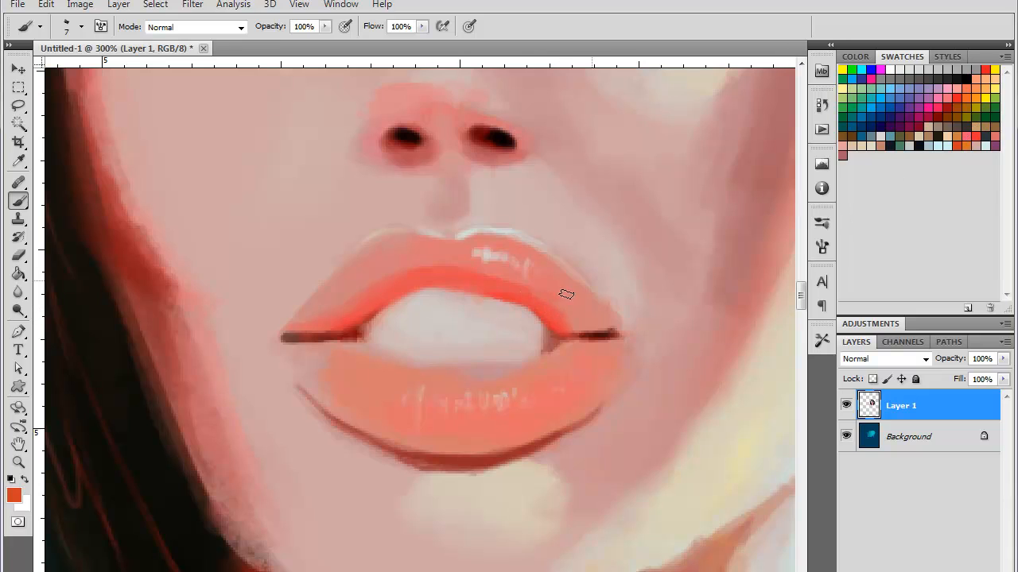
{"action": "left_click", "coordinate": [915, 117]}
{"action": "mouse_move", "coordinate": [556, 329]}
{"action": "left_mouse_down"}
{"action": "mouse_move", "coordinate": [518, 300]}
{"action": "mouse_move", "coordinate": [540, 312]}
{"action": "mouse_move", "coordinate": [449, 283]}
{"action": "mouse_move", "coordinate": [519, 297]}
{"action": "left_mouse_up"}
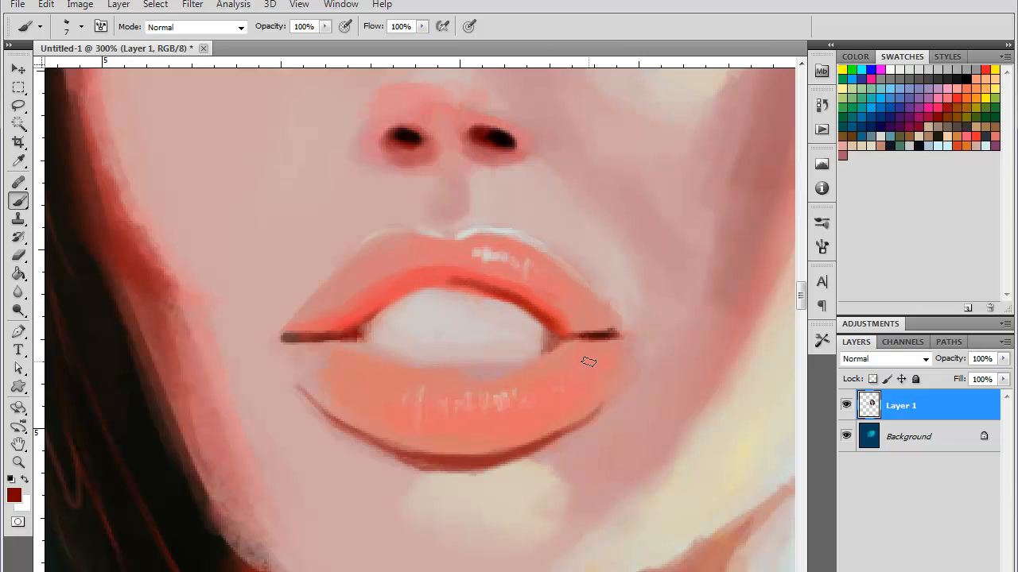
- Sample neighbouring reds and blend the dark line into a smooth deep red shadow along the upper lip's inner edge
{"action": "key", "text": "ctrl+plus"}
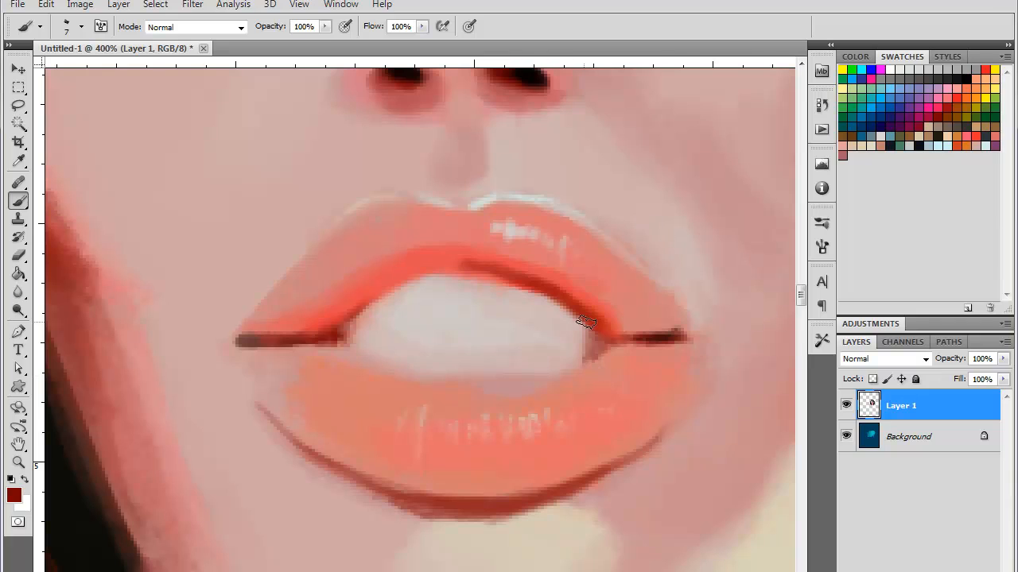
{"action": "left_click", "coordinate": [506, 284], "text": "alt"}
{"action": "mouse_move", "coordinate": [496, 276]}
{"action": "left_mouse_down"}
{"action": "mouse_move", "coordinate": [438, 262]}
{"action": "mouse_move", "coordinate": [450, 255]}
{"action": "mouse_move", "coordinate": [293, 324]}
{"action": "mouse_move", "coordinate": [409, 260]}
{"action": "mouse_move", "coordinate": [364, 295]}
{"action": "mouse_move", "coordinate": [390, 275]}
{"action": "mouse_move", "coordinate": [349, 286]}
{"action": "mouse_move", "coordinate": [416, 248]}
{"action": "mouse_move", "coordinate": [398, 263]}
{"action": "mouse_move", "coordinate": [403, 273]}
{"action": "mouse_move", "coordinate": [457, 258]}
{"action": "mouse_move", "coordinate": [551, 287]}
{"action": "mouse_move", "coordinate": [453, 254]}
{"action": "mouse_move", "coordinate": [471, 253]}
{"action": "mouse_move", "coordinate": [545, 272]}
{"action": "mouse_move", "coordinate": [548, 288]}
{"action": "mouse_move", "coordinate": [580, 298]}
{"action": "mouse_move", "coordinate": [590, 323]}
{"action": "mouse_move", "coordinate": [626, 326]}
{"action": "mouse_move", "coordinate": [507, 252]}
{"action": "left_mouse_up"}
{"action": "left_click", "coordinate": [382, 255], "text": "alt"}
{"action": "left_click", "coordinate": [380, 265], "text": "alt"}
{"action": "left_click", "coordinate": [444, 256], "text": "alt"}
{"action": "left_click", "coordinate": [621, 327], "text": "alt"}
{"action": "left_click", "coordinate": [615, 317], "text": "alt"}
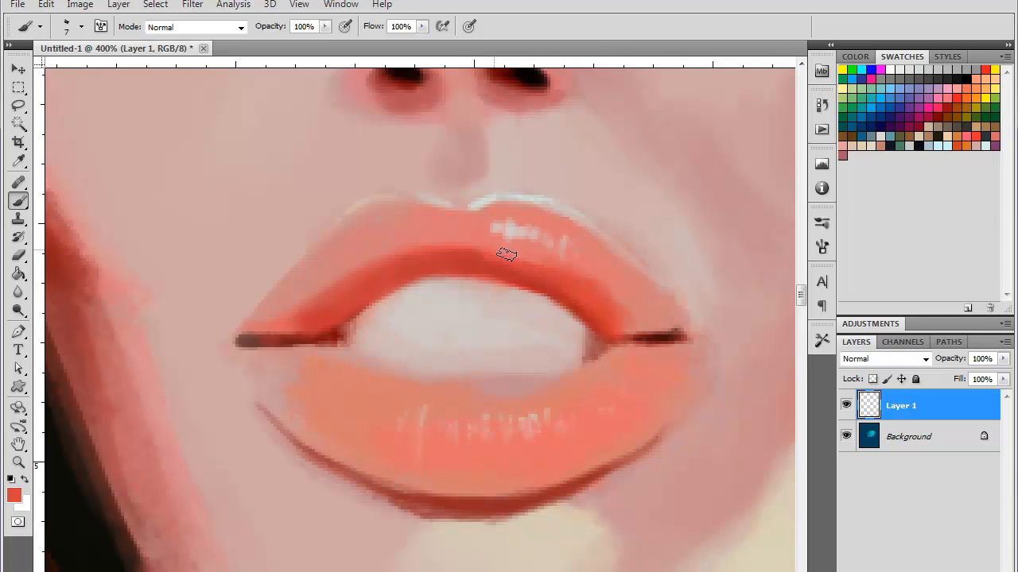
- Switch to a 3 px round brush and extend the orange-red shading towards the mouth's right corner
{"action": "right_click", "coordinate": [581, 299]}
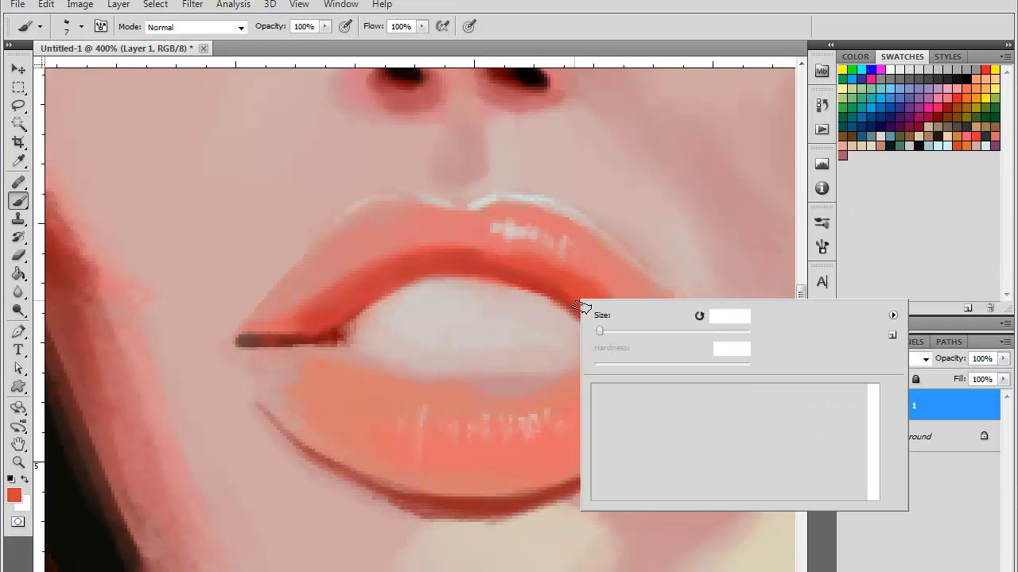
{"action": "left_click", "coordinate": [681, 405]}
{"action": "left_click", "coordinate": [523, 242]}
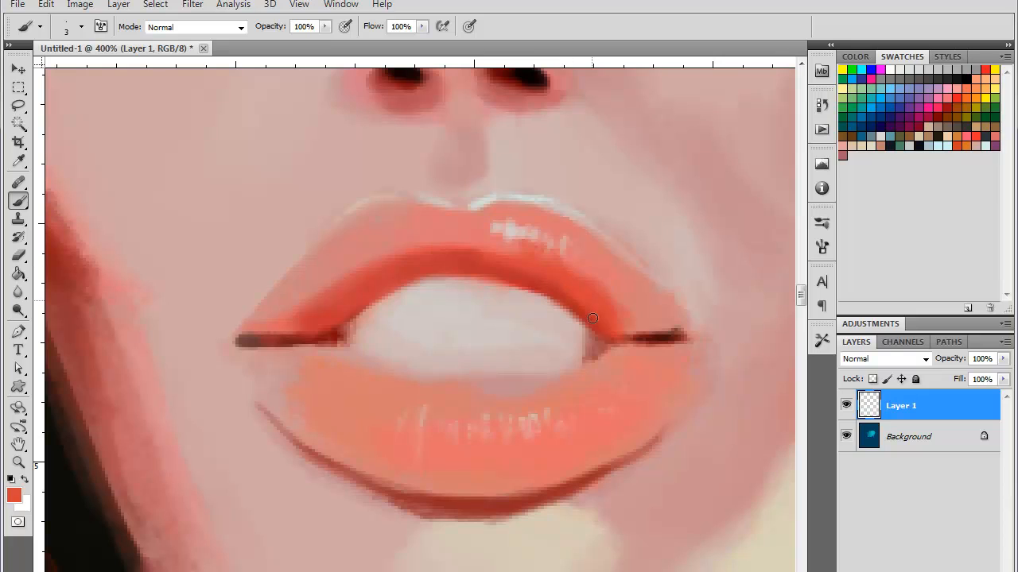
{"action": "mouse_move", "coordinate": [636, 327]}
{"action": "left_mouse_down"}
{"action": "mouse_move", "coordinate": [677, 322]}
{"action": "mouse_move", "coordinate": [616, 326]}
{"action": "left_mouse_up"}
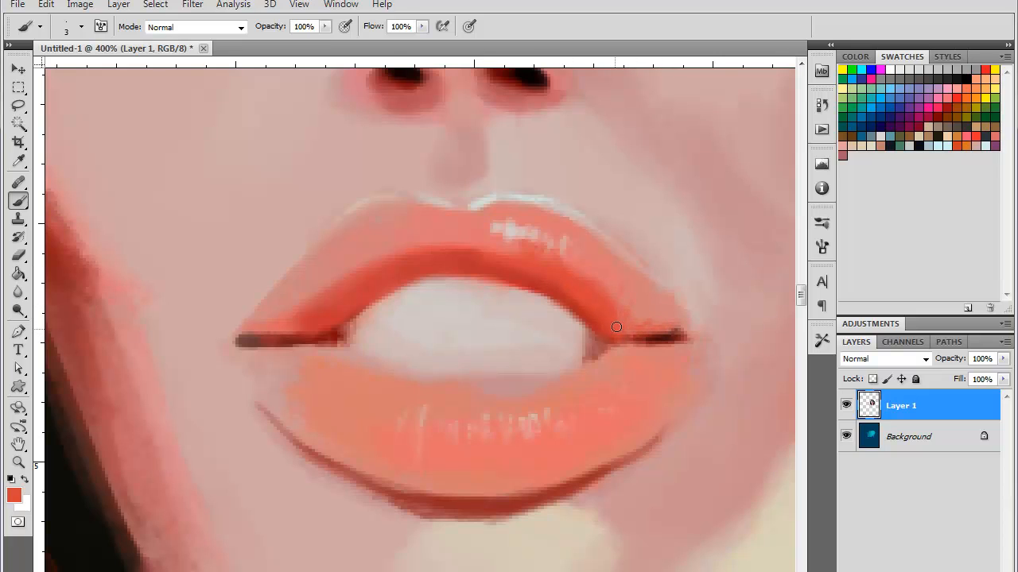
- Draw fine dark red creases along the upper lip's inner edge and add light sampled pink strokes between them
{"action": "left_click", "coordinate": [336, 337], "text": "alt"}
{"action": "mouse_move", "coordinate": [473, 274]}
{"action": "left_mouse_down"}
{"action": "mouse_move", "coordinate": [454, 262]}
{"action": "mouse_move", "coordinate": [420, 270]}
{"action": "mouse_move", "coordinate": [408, 252]}
{"action": "mouse_move", "coordinate": [414, 279]}
{"action": "mouse_move", "coordinate": [392, 276]}
{"action": "mouse_move", "coordinate": [369, 298]}
{"action": "mouse_move", "coordinate": [373, 289]}
{"action": "mouse_move", "coordinate": [365, 296]}
{"action": "mouse_move", "coordinate": [339, 264]}
{"action": "mouse_move", "coordinate": [346, 301]}
{"action": "left_mouse_up"}
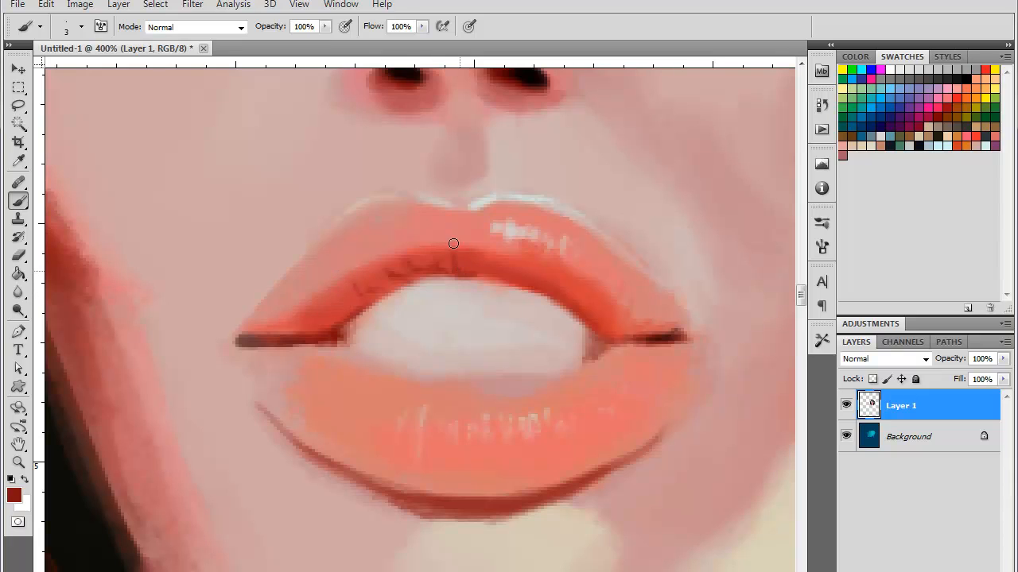
{"action": "left_click_drag", "start_coordinate": [503, 265], "coordinate": [477, 262]}
{"action": "mouse_move", "coordinate": [602, 339]}
{"action": "left_mouse_down"}
{"action": "mouse_move", "coordinate": [593, 314]}
{"action": "mouse_move", "coordinate": [566, 310]}
{"action": "mouse_move", "coordinate": [575, 298]}
{"action": "mouse_move", "coordinate": [600, 298]}
{"action": "mouse_move", "coordinate": [571, 299]}
{"action": "mouse_move", "coordinate": [570, 266]}
{"action": "left_mouse_up"}
{"action": "left_click", "coordinate": [455, 228], "text": "alt"}
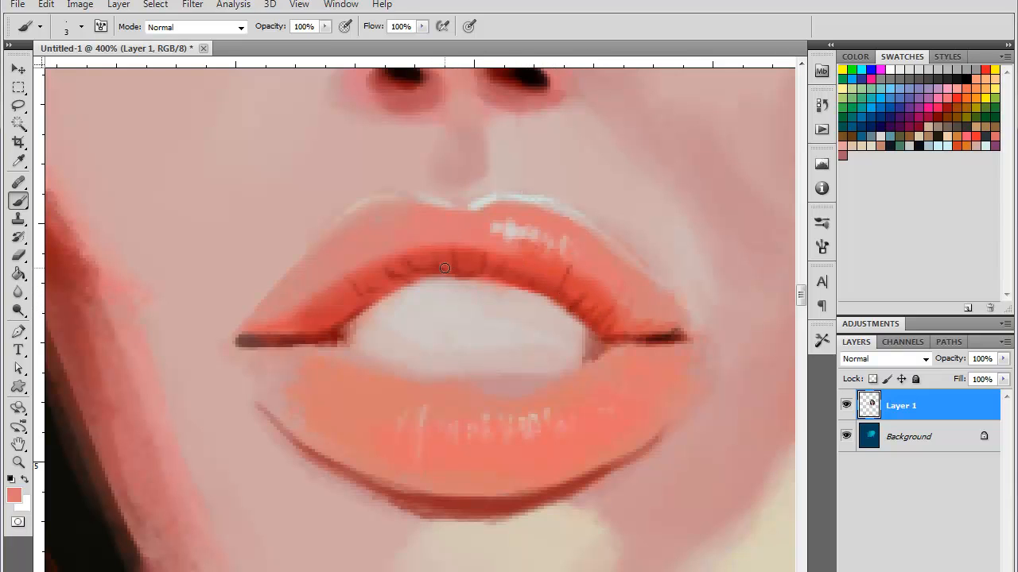
{"action": "left_click_drag", "start_coordinate": [444, 270], "coordinate": [438, 257]}
- Sample a red from the lip shadow and shade the upper lip's left side using a textured 11 px brush
{"action": "left_click", "coordinate": [354, 283], "text": "alt"}
{"action": "right_click", "coordinate": [350, 300]}
{"action": "scroll", "coordinate": [420, 399], "scroll_direction": "down", "scroll_amount": 2}
{"action": "left_click", "coordinate": [431, 436]}
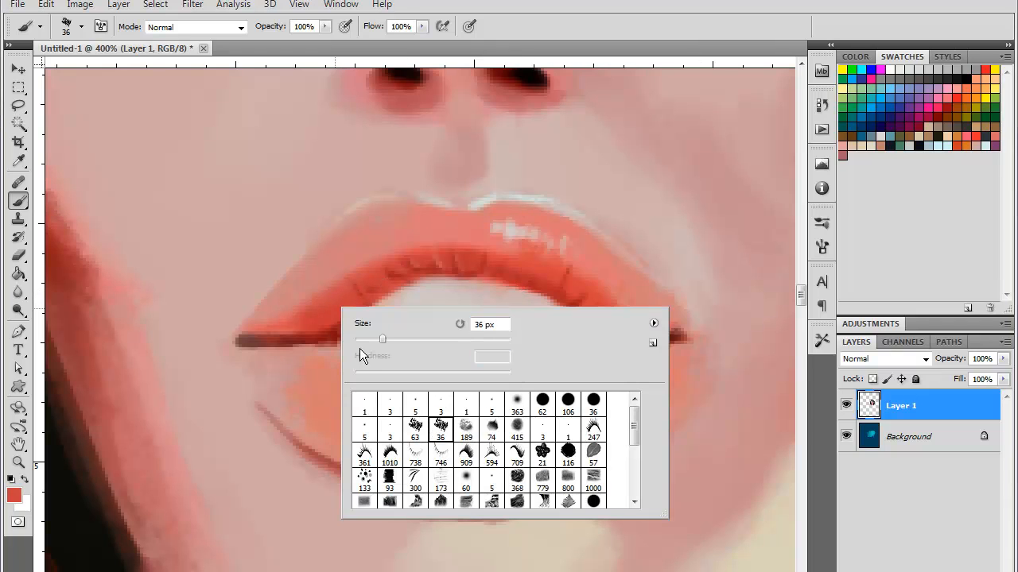
{"action": "key", "text": "Return"}
{"action": "mouse_move", "coordinate": [316, 268]}
{"action": "left_mouse_down"}
{"action": "mouse_move", "coordinate": [273, 311]}
{"action": "mouse_move", "coordinate": [329, 288]}
{"action": "mouse_move", "coordinate": [352, 234]}
{"action": "mouse_move", "coordinate": [363, 264]}
{"action": "mouse_move", "coordinate": [400, 236]}
{"action": "mouse_move", "coordinate": [466, 236]}
{"action": "mouse_move", "coordinate": [459, 223]}
{"action": "mouse_move", "coordinate": [474, 237]}
{"action": "mouse_move", "coordinate": [495, 222]}
{"action": "left_mouse_up"}
- Sample pale pinks and blend soft highlights across the upper lip's centre and down its right side
{"action": "left_click", "coordinate": [462, 224], "text": "alt"}
{"action": "left_click", "coordinate": [502, 232], "text": "alt"}
{"action": "mouse_move", "coordinate": [429, 233]}
{"action": "left_mouse_down"}
{"action": "mouse_move", "coordinate": [408, 234]}
{"action": "mouse_move", "coordinate": [470, 257]}
{"action": "left_mouse_up"}
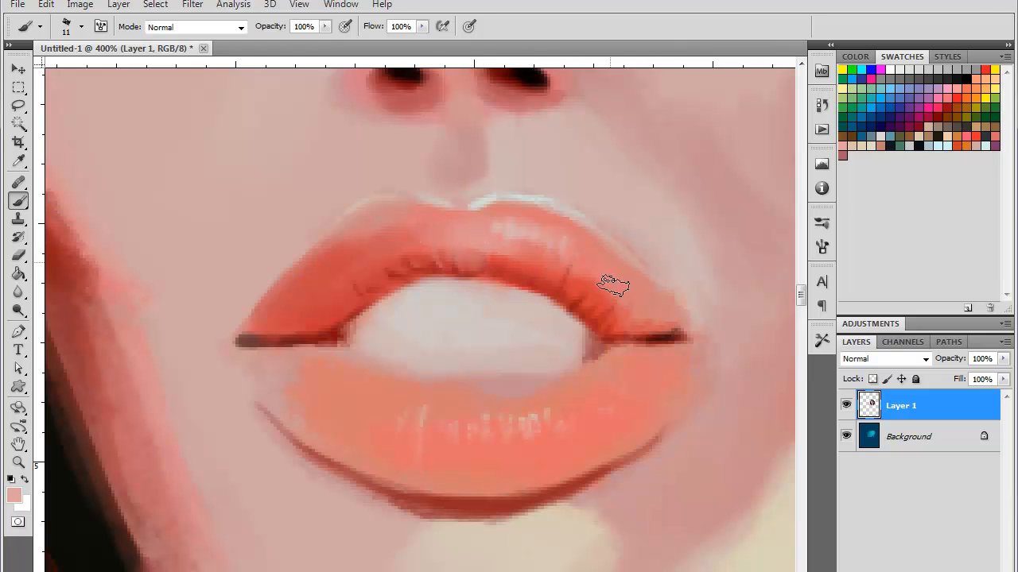
{"action": "left_click_drag", "start_coordinate": [607, 283], "coordinate": [654, 310]}
{"action": "key", "text": "ctrl+minus"}
{"action": "key", "text": "ctrl+minus"}
{"action": "key", "text": "ctrl+minus"}
{"action": "key", "text": "ctrl+minus"}
{"action": "key", "text": "ctrl+minus"}
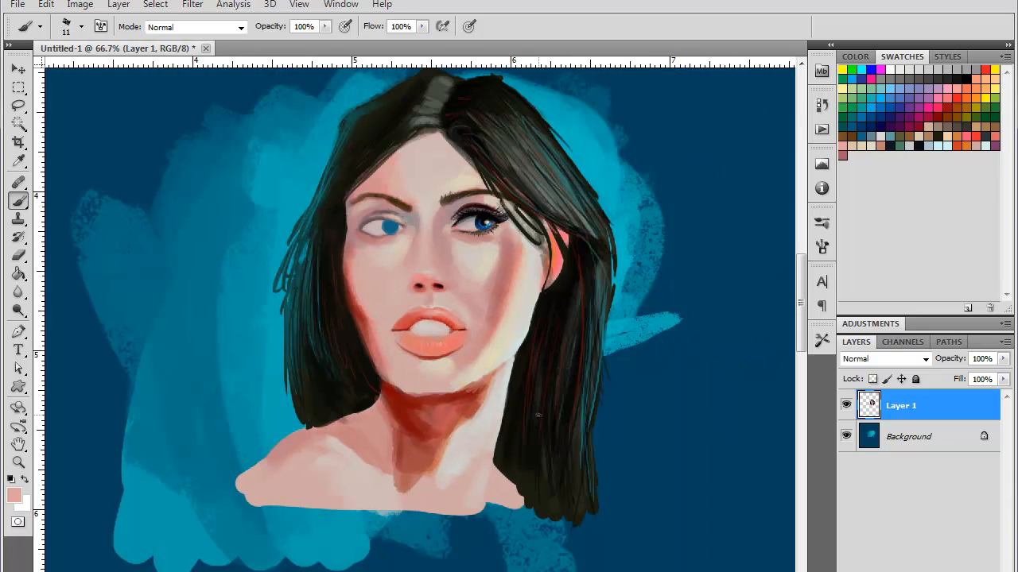
- Sample the muted pink below the teeth and shade the teeth's upper edge with a 4 px brush
{"action": "key", "text": "ctrl+plus"}
{"action": "key", "text": "ctrl+plus"}
{"action": "key", "text": "ctrl+plus"}
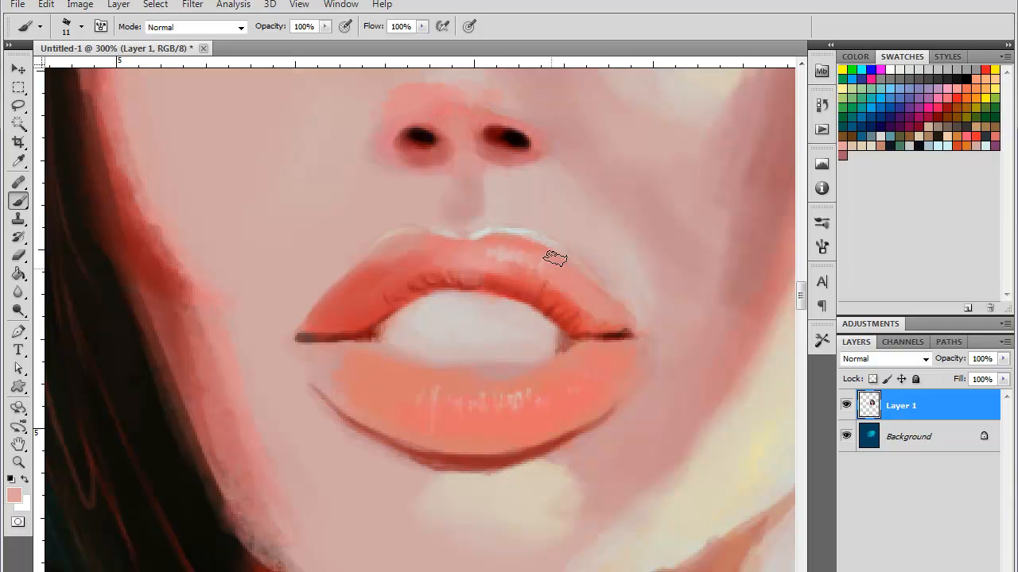
{"action": "left_click", "coordinate": [504, 370], "text": "alt"}
{"action": "right_click", "coordinate": [509, 330]}
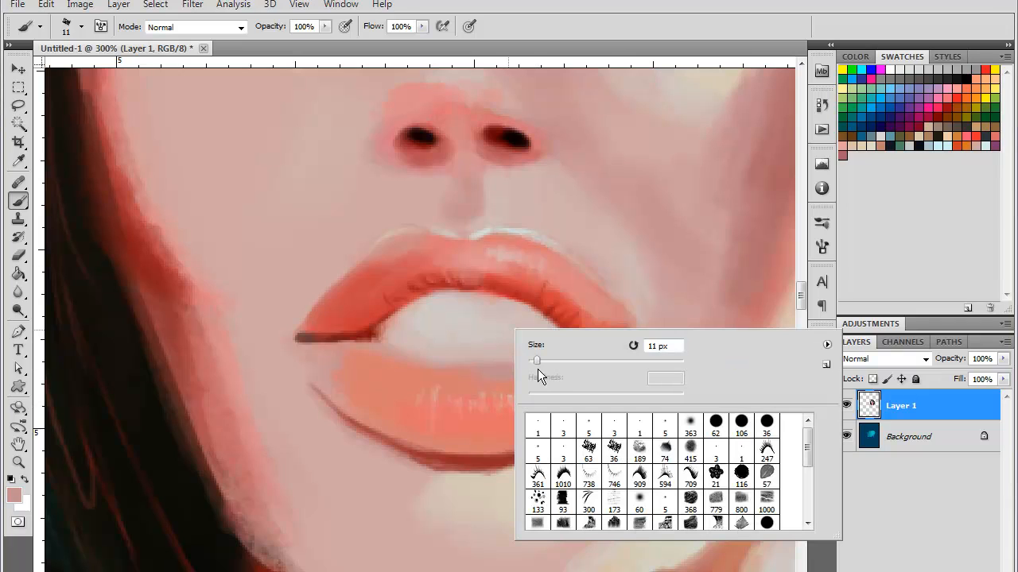
{"action": "left_click_drag", "start_coordinate": [537, 362], "coordinate": [531, 361]}
{"action": "left_click", "coordinate": [527, 316]}
{"action": "left_click_drag", "start_coordinate": [522, 308], "coordinate": [556, 341]}
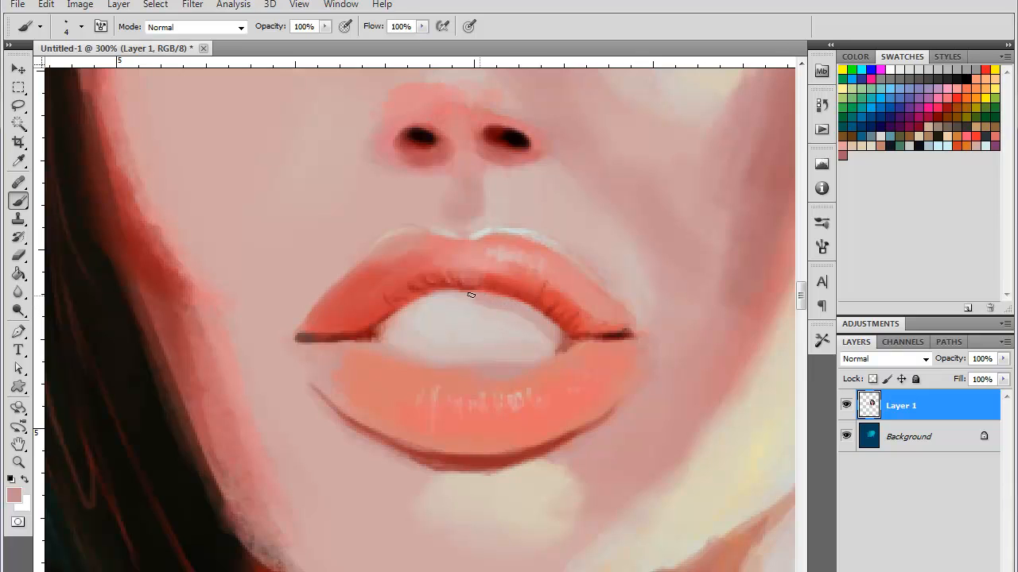
{"action": "mouse_move", "coordinate": [484, 297]}
{"action": "left_mouse_down"}
{"action": "mouse_move", "coordinate": [443, 296]}
{"action": "mouse_move", "coordinate": [380, 325]}
{"action": "mouse_move", "coordinate": [382, 338]}
{"action": "left_mouse_up"}
- Switch to a 3 px round brush and draw the gaps and lower edges of the upper teeth in muted pink
{"action": "right_click", "coordinate": [531, 357]}
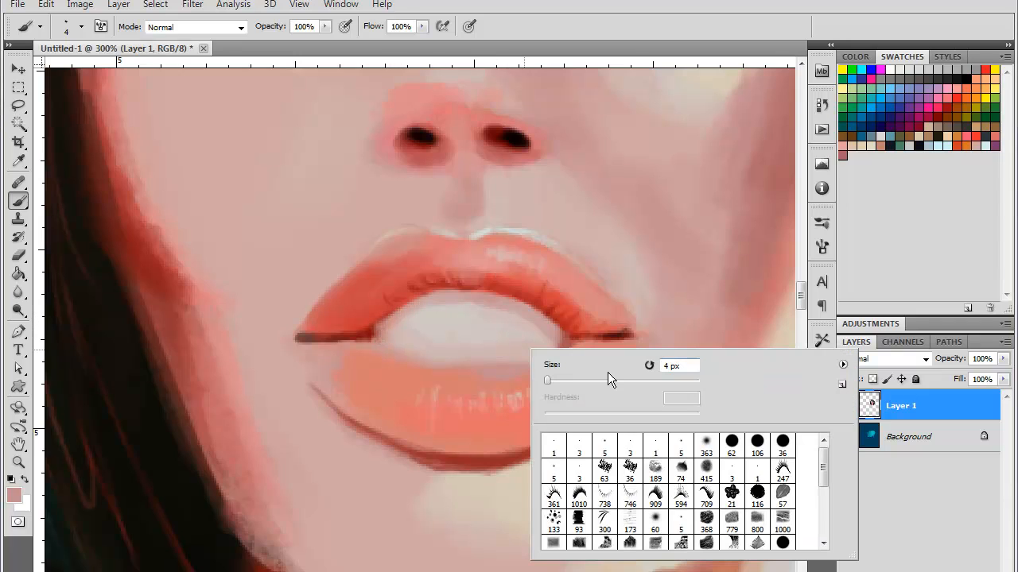
{"action": "left_click", "coordinate": [630, 445]}
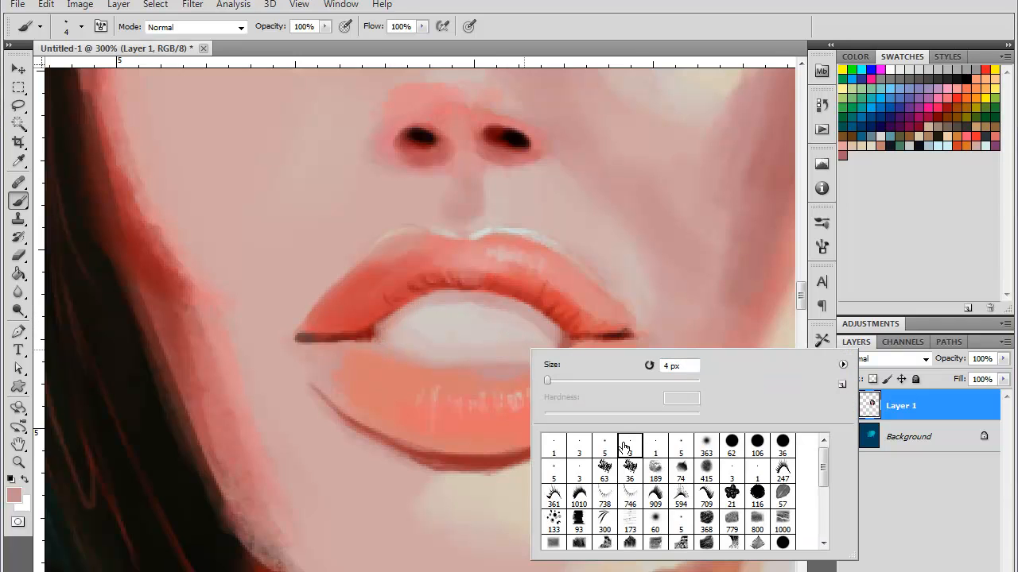
{"action": "left_click", "coordinate": [462, 298]}
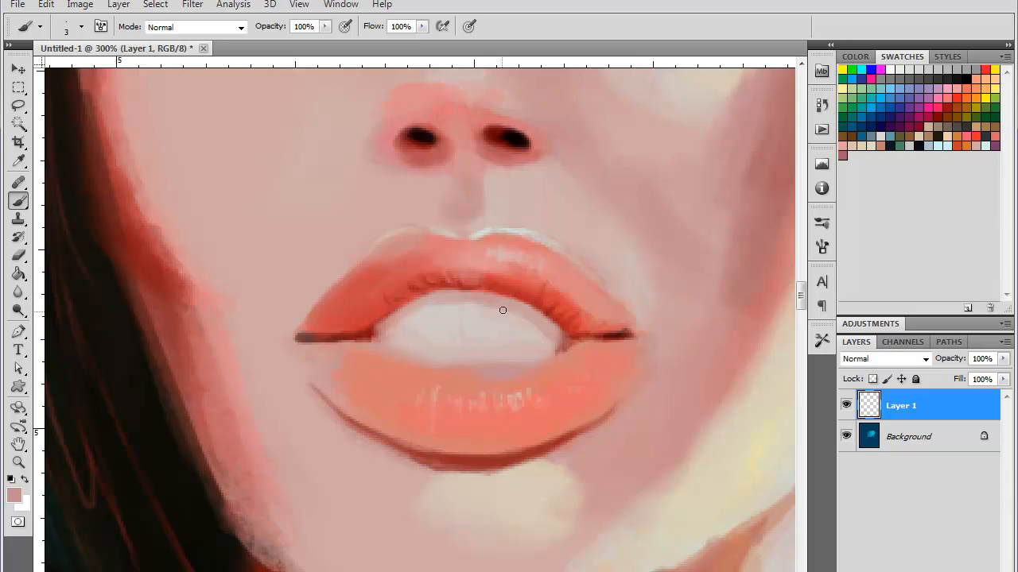
{"action": "mouse_move", "coordinate": [501, 312]}
{"action": "left_mouse_down"}
{"action": "mouse_move", "coordinate": [460, 332]}
{"action": "mouse_move", "coordinate": [459, 315]}
{"action": "mouse_move", "coordinate": [461, 337]}
{"action": "mouse_move", "coordinate": [435, 340]}
{"action": "mouse_move", "coordinate": [484, 339]}
{"action": "left_mouse_up"}
{"action": "left_click_drag", "start_coordinate": [459, 337], "coordinate": [425, 342]}
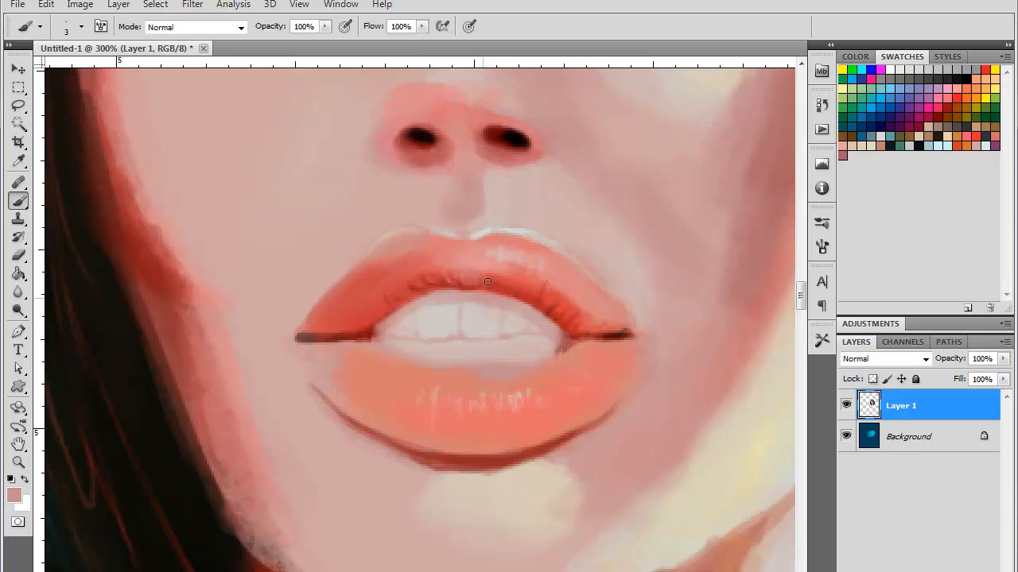
- Sample a light tooth tone and soften the dividing lines between the upper teeth
{"action": "left_click", "coordinate": [446, 322], "text": "alt"}
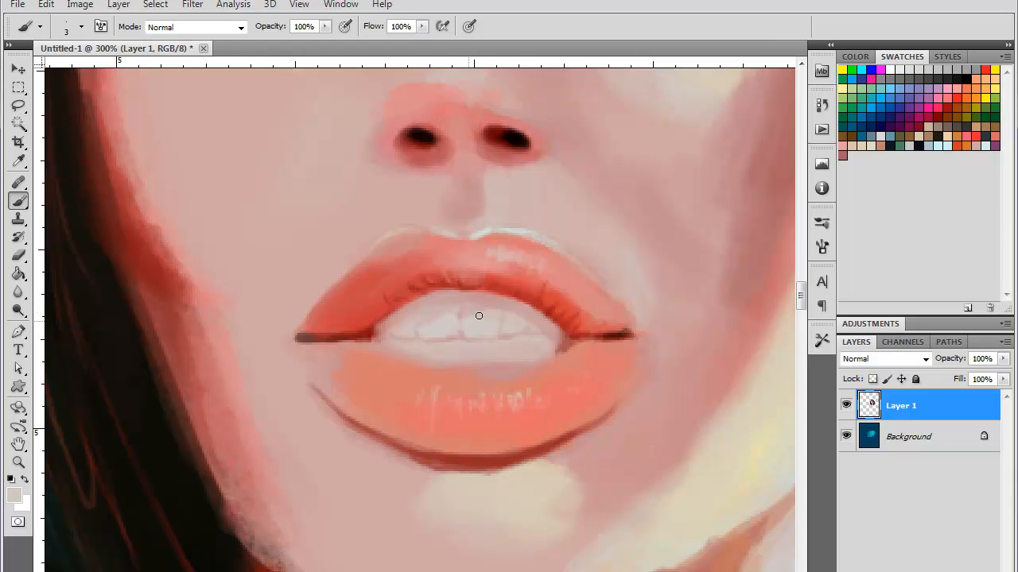
{"action": "key", "text": "ctrl+minus"}
{"action": "key", "text": "ctrl+minus"}
{"action": "key", "text": "ctrl+minus"}
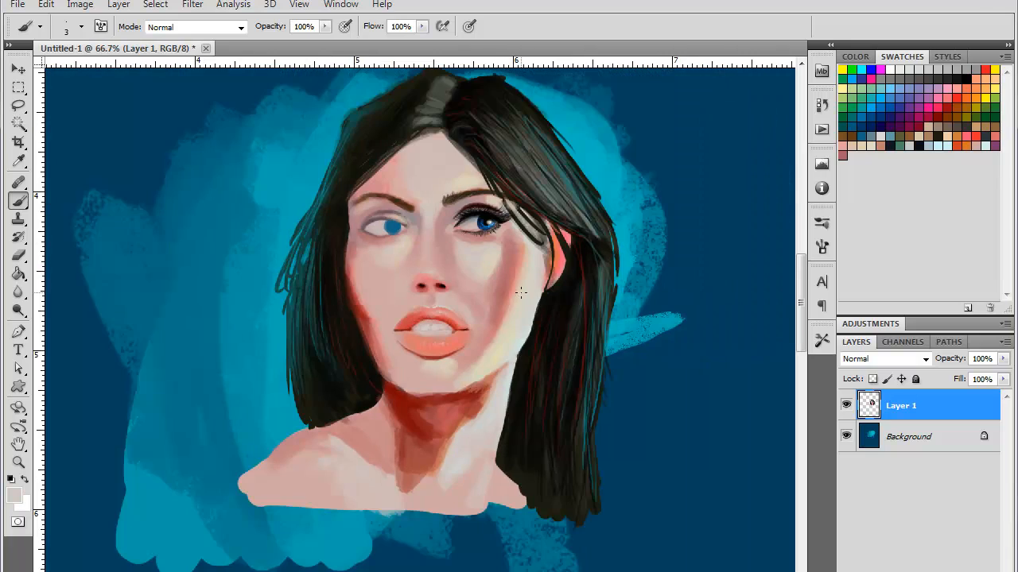
- Sample pink and off-white tones around the teeth and refine the shading of the individual teeth
{"action": "key", "text": "ctrl+plus"}
{"action": "key", "text": "ctrl+plus"}
{"action": "key", "text": "ctrl+plus"}
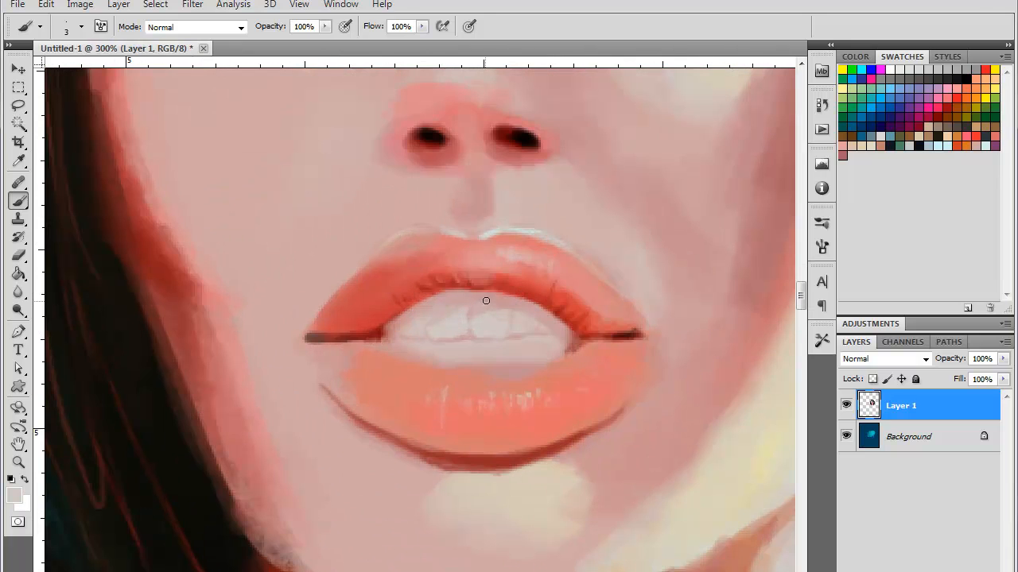
{"action": "left_click", "coordinate": [497, 296], "text": "alt"}
{"action": "left_click", "coordinate": [489, 319], "text": "alt"}
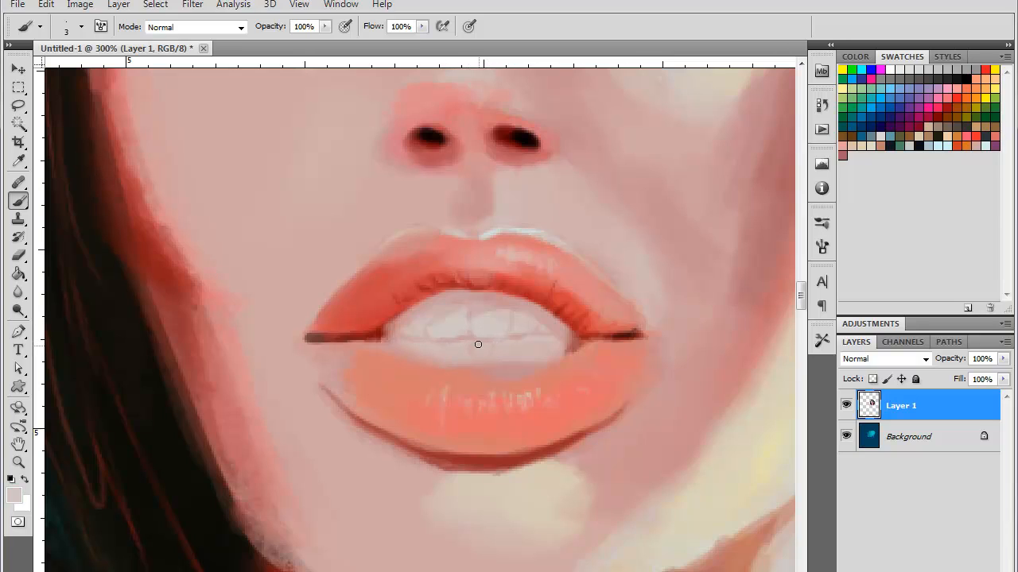
{"action": "left_click", "coordinate": [520, 347], "text": "alt"}
{"action": "left_click", "coordinate": [501, 323], "text": "alt"}
- Sample dark tones at the mouth's inner corners, shade both corners and trace the lower teeth's bottom edge
{"action": "left_click", "coordinate": [577, 337], "text": "alt"}
{"action": "left_click", "coordinate": [383, 332], "text": "alt"}
{"action": "mouse_move", "coordinate": [381, 337]}
{"action": "left_mouse_down"}
{"action": "mouse_move", "coordinate": [403, 336]}
{"action": "mouse_move", "coordinate": [396, 317]}
{"action": "mouse_move", "coordinate": [398, 345]}
{"action": "mouse_move", "coordinate": [423, 354]}
{"action": "left_mouse_up"}
{"action": "mouse_move", "coordinate": [569, 351]}
{"action": "left_mouse_down"}
{"action": "mouse_move", "coordinate": [555, 360]}
{"action": "mouse_move", "coordinate": [434, 355]}
{"action": "left_mouse_up"}
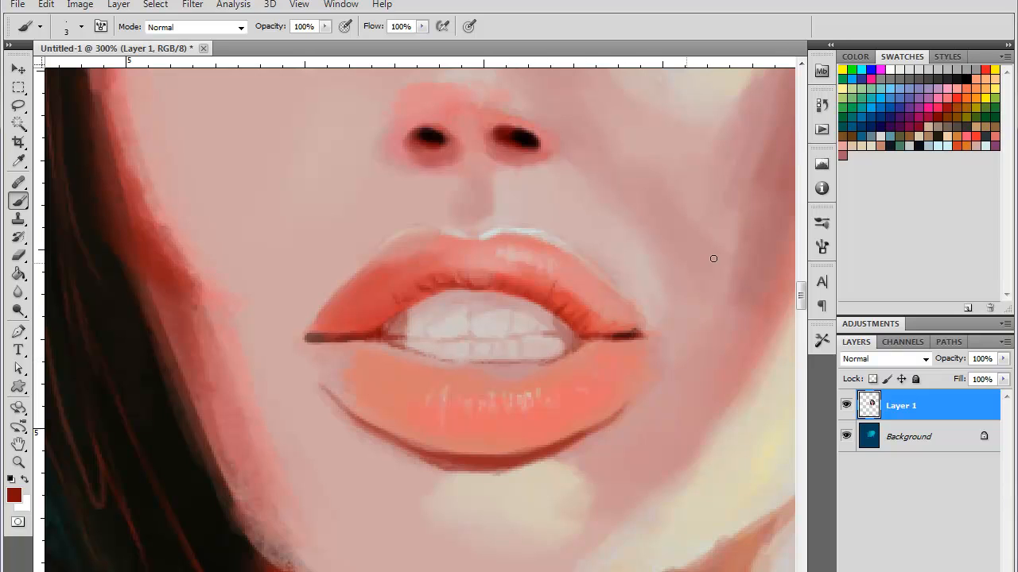
- Line the lower lip's inner edge with thin bright red swatch colour, undoing the overly heavy stroke
{"action": "left_click", "coordinate": [981, 135]}
{"action": "left_click_drag", "start_coordinate": [543, 362], "coordinate": [483, 363]}
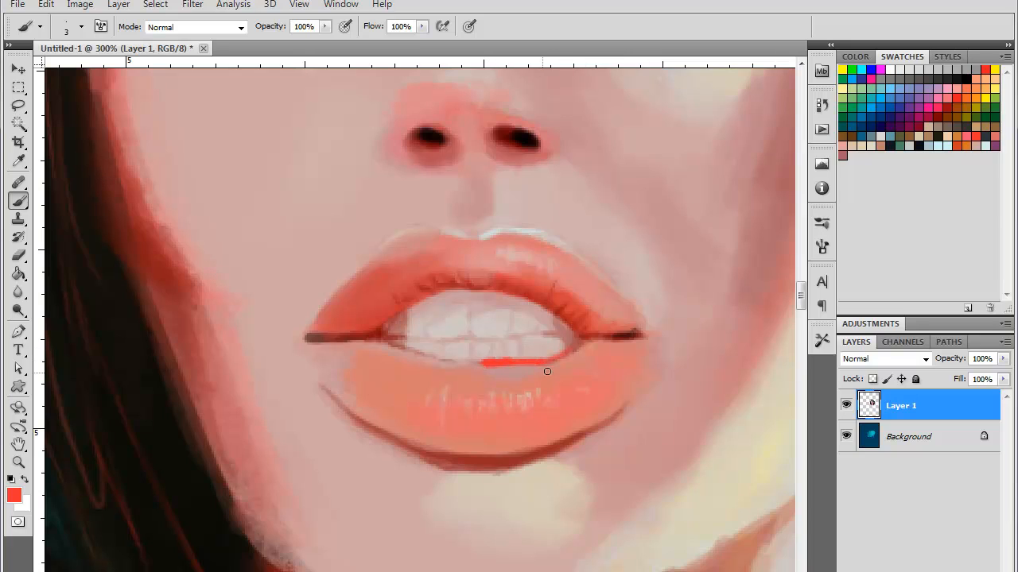
{"action": "key", "text": "ctrl+z"}
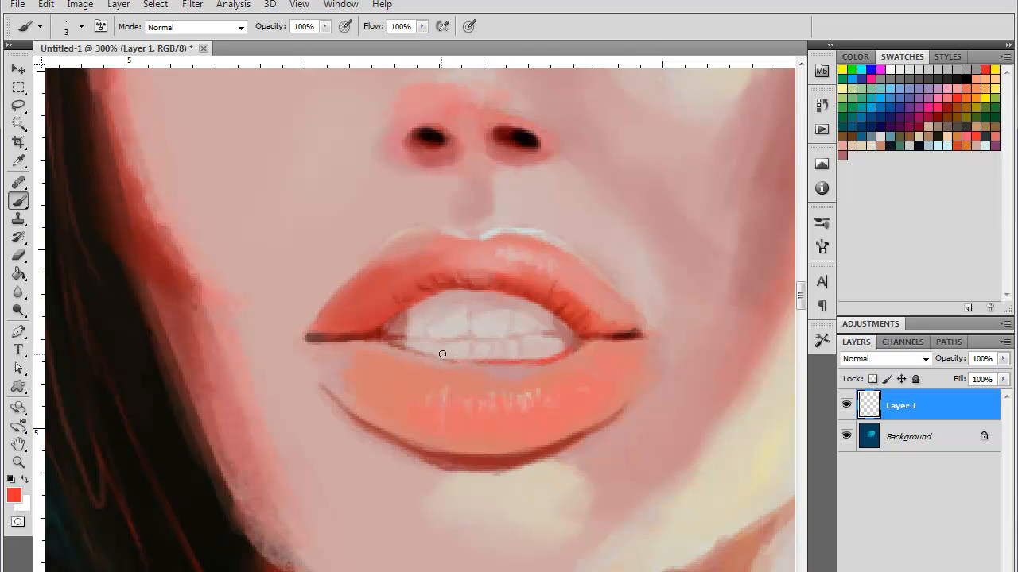
{"action": "left_click_drag", "start_coordinate": [459, 363], "coordinate": [399, 347]}
{"action": "key", "text": "ctrl+minus"}
{"action": "key", "text": "ctrl+minus"}
{"action": "key", "text": "ctrl+minus"}
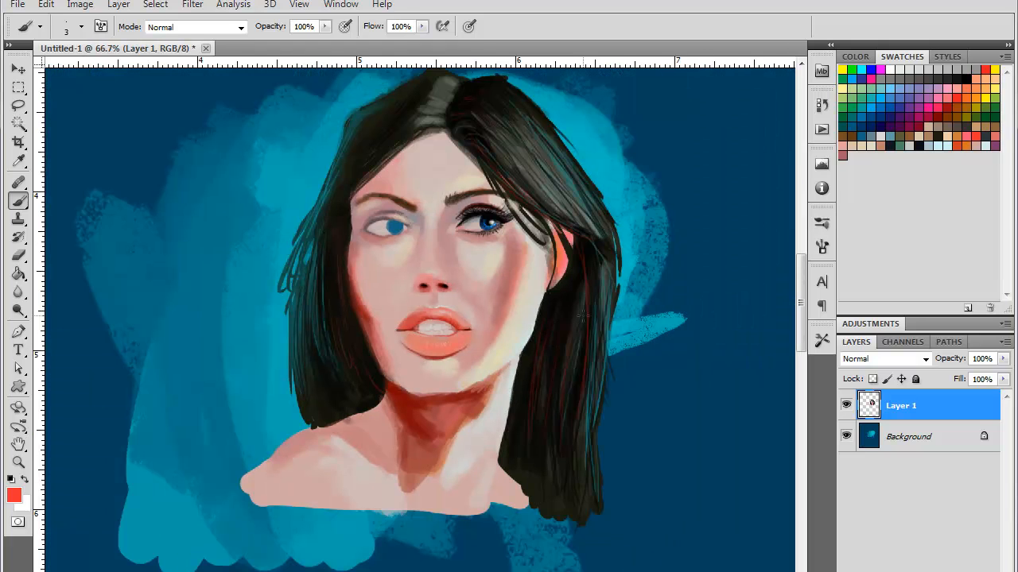
- Shade the top of the upper teeth beneath the lip with greyish pink a68889, using a 10 px textured brush
{"action": "key", "text": "ctrl+minus"}
{"action": "key", "text": "ctrl+plus"}
{"action": "key", "text": "ctrl+plus"}
{"action": "key", "text": "ctrl+plus"}
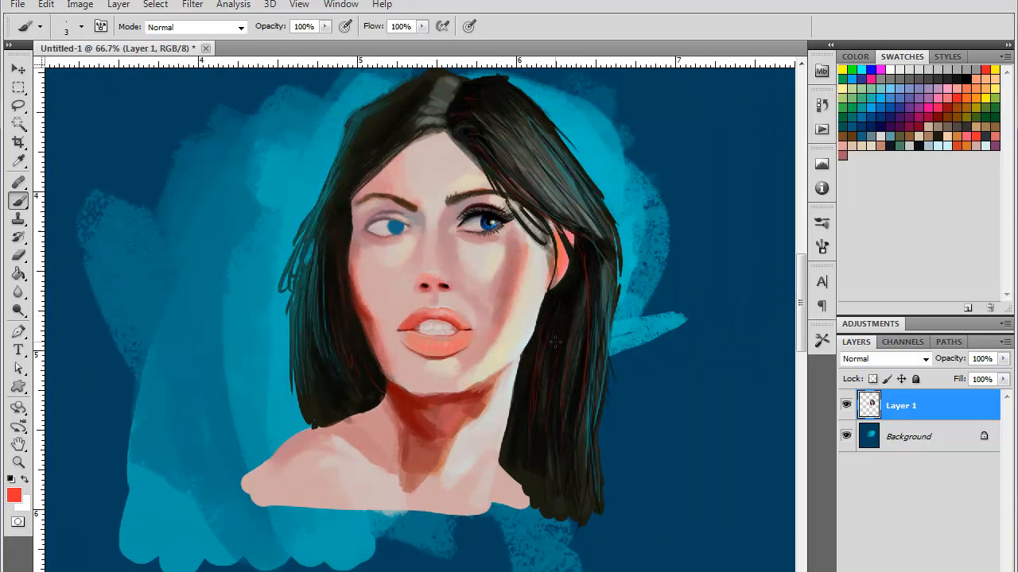
{"action": "right_click", "coordinate": [574, 297]}
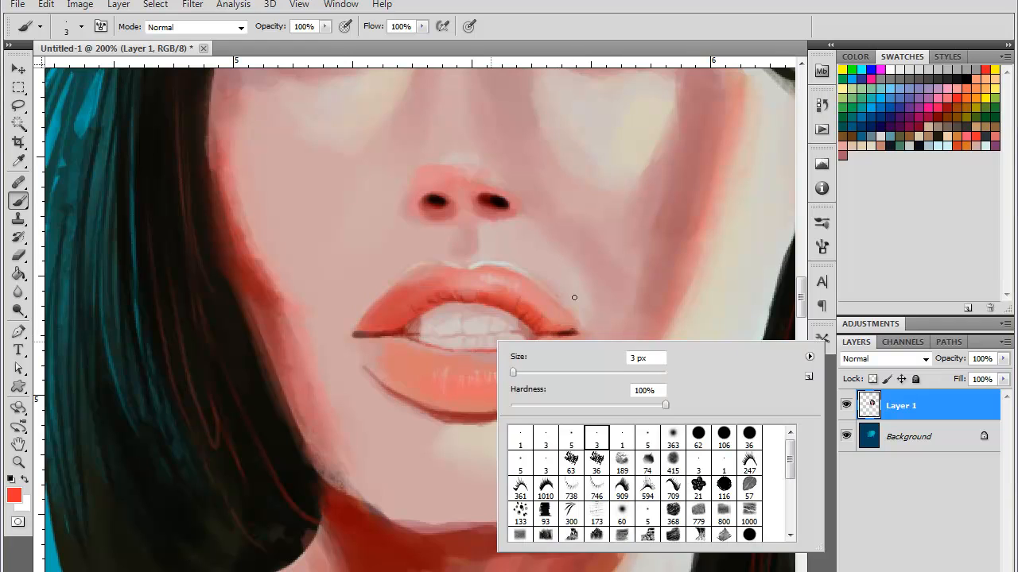
{"action": "left_click", "coordinate": [595, 461]}
{"action": "left_click_drag", "start_coordinate": [518, 374], "coordinate": [518, 373]}
{"action": "left_click", "coordinate": [490, 311], "text": "alt"}
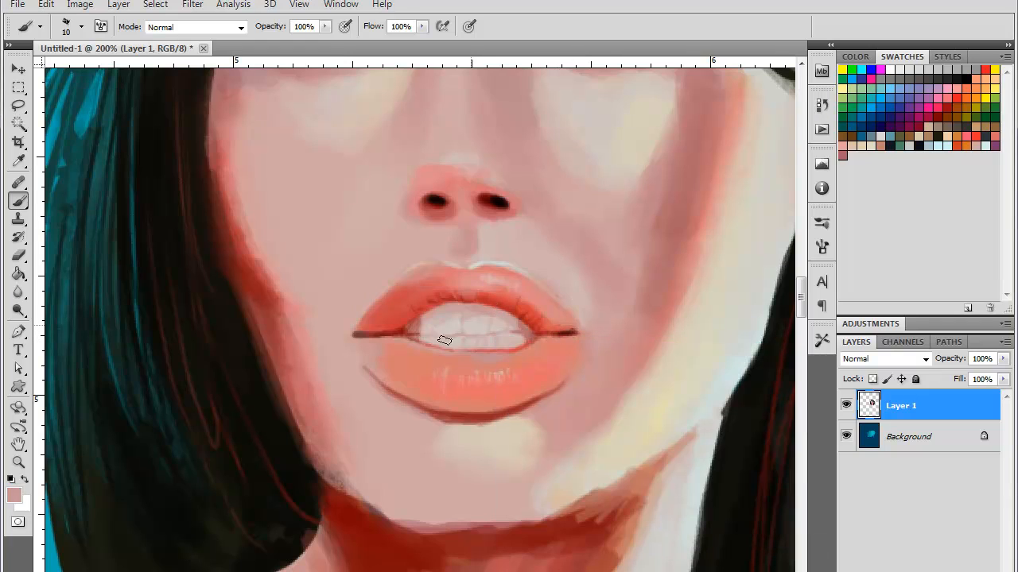
{"action": "key", "text": "i"}
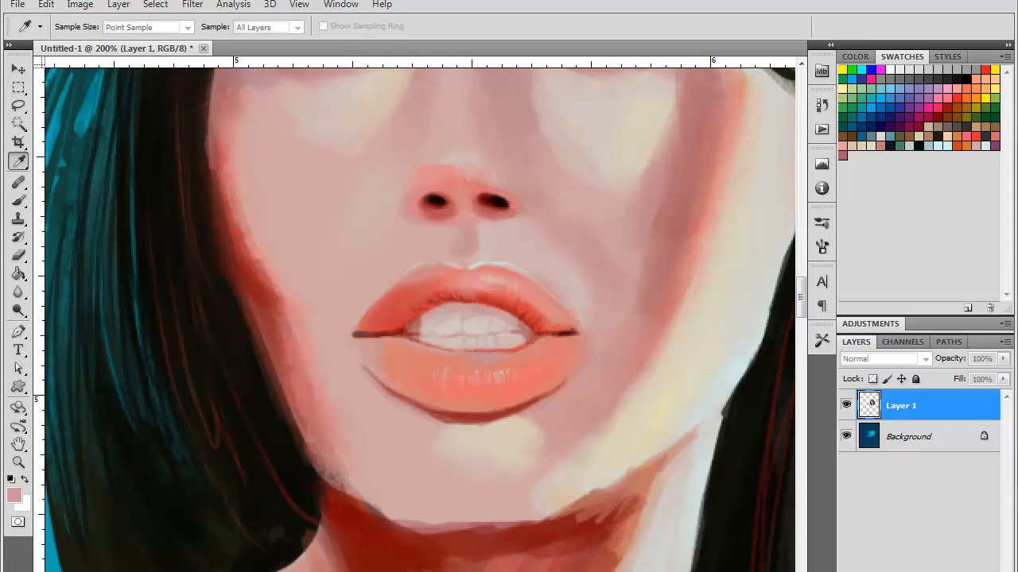
{"action": "left_click", "coordinate": [14, 495]}
{"action": "left_click_drag", "start_coordinate": [923, 156], "coordinate": [815, 156]}
{"action": "left_click", "coordinate": [612, 264]}
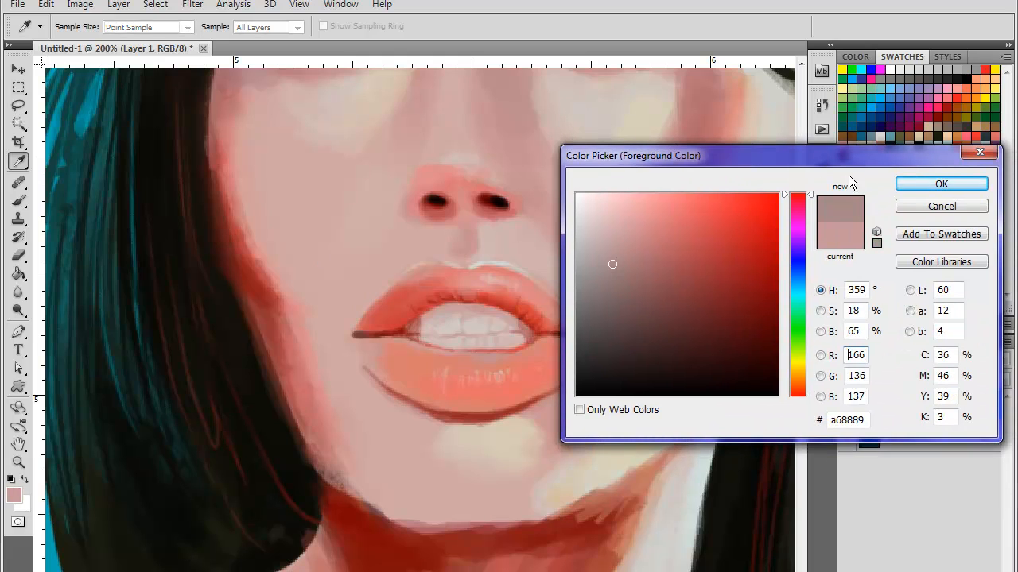
{"action": "left_click", "coordinate": [915, 183]}
{"action": "key", "text": "b"}
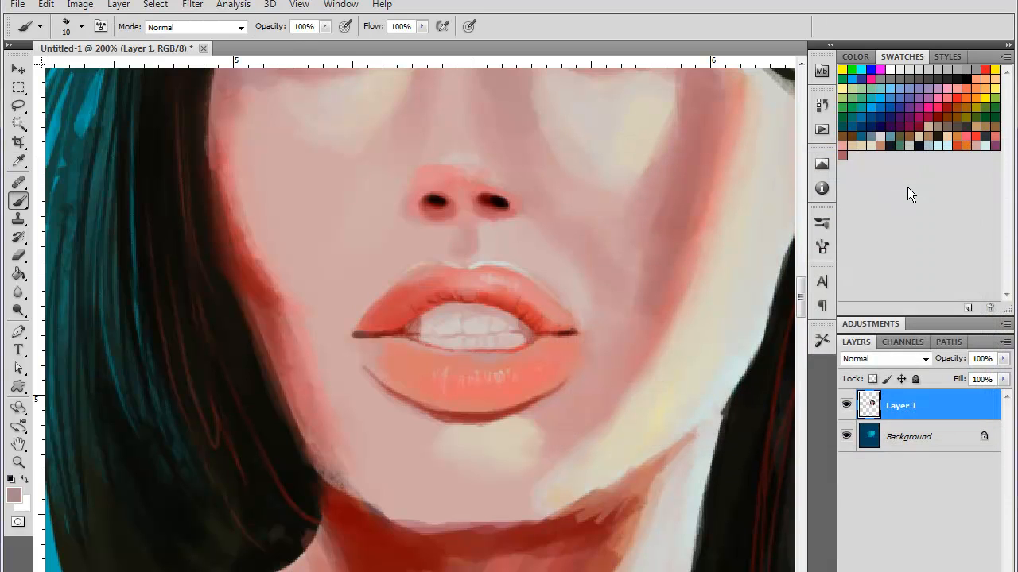
{"action": "mouse_move", "coordinate": [520, 328]}
{"action": "left_mouse_down"}
{"action": "mouse_move", "coordinate": [448, 309]}
{"action": "mouse_move", "coordinate": [413, 324]}
{"action": "mouse_move", "coordinate": [503, 312]}
{"action": "mouse_move", "coordinate": [481, 321]}
{"action": "left_mouse_up"}
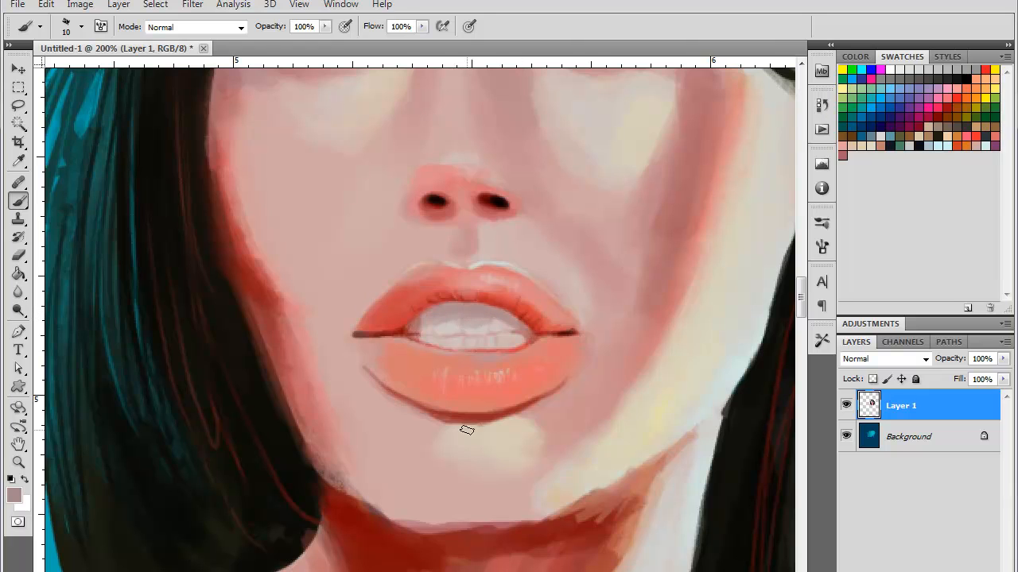
{"action": "key", "text": "ctrl+minus"}
{"action": "key", "text": "ctrl+minus"}
{"action": "key", "text": "ctrl+plus"}
{"action": "key", "text": "ctrl+plus"}
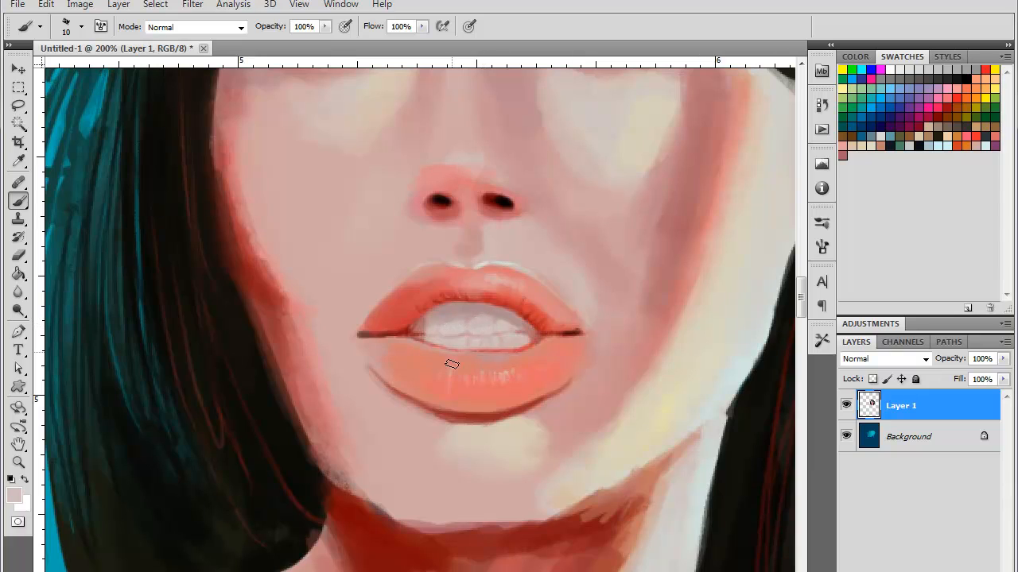
- Paint small dark gaps where the upper and lower teeth meet with a darkened mauve tone and the 3 px round brush
{"action": "key", "text": "ctrl+minus"}
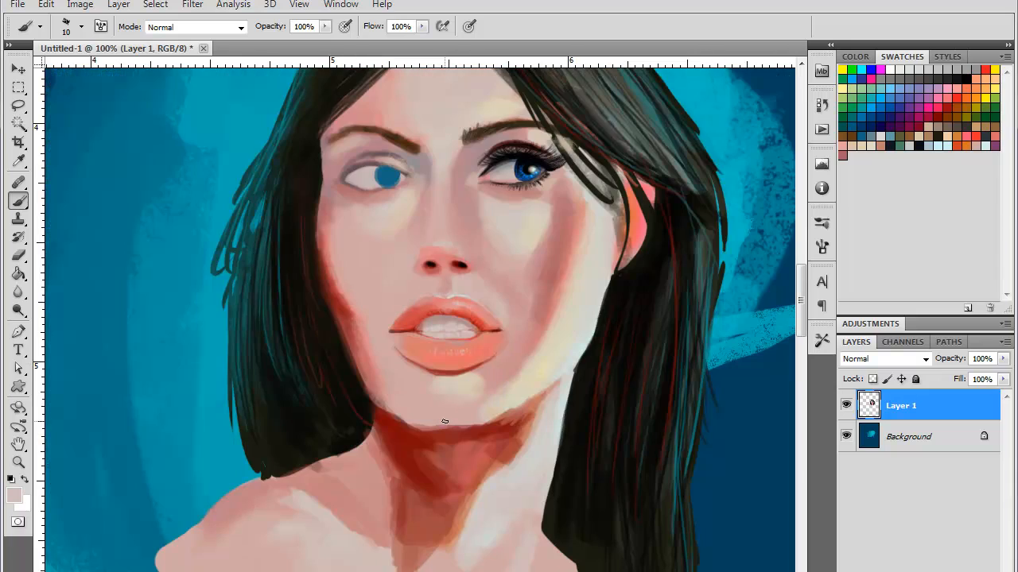
{"action": "key", "text": "ctrl+minus"}
{"action": "key", "text": "ctrl+minus"}
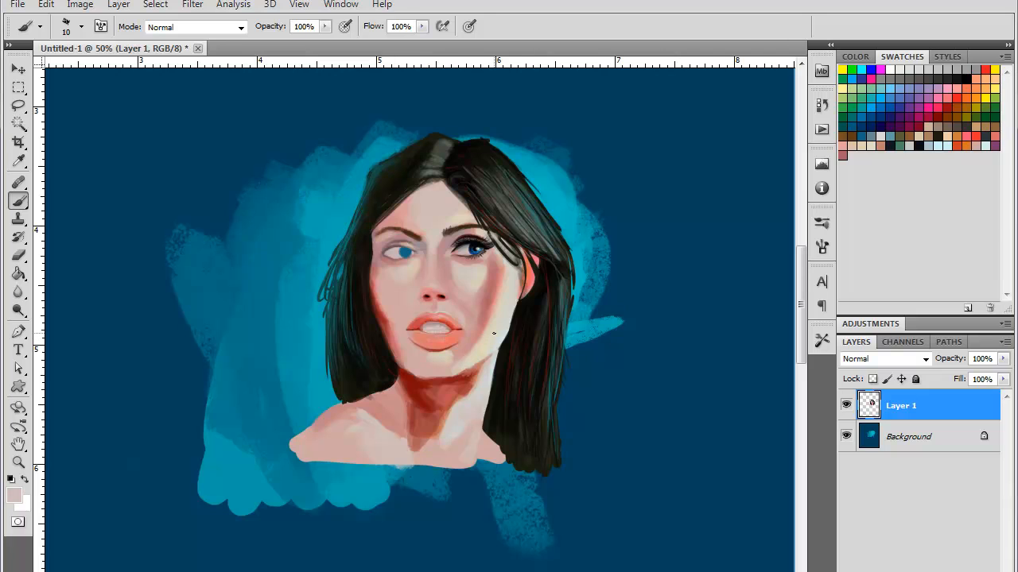
{"action": "key", "text": "ctrl+plus"}
{"action": "key", "text": "ctrl+plus"}
{"action": "key", "text": "ctrl+plus"}
{"action": "key", "text": "ctrl+plus"}
{"action": "right_click", "coordinate": [536, 355]}
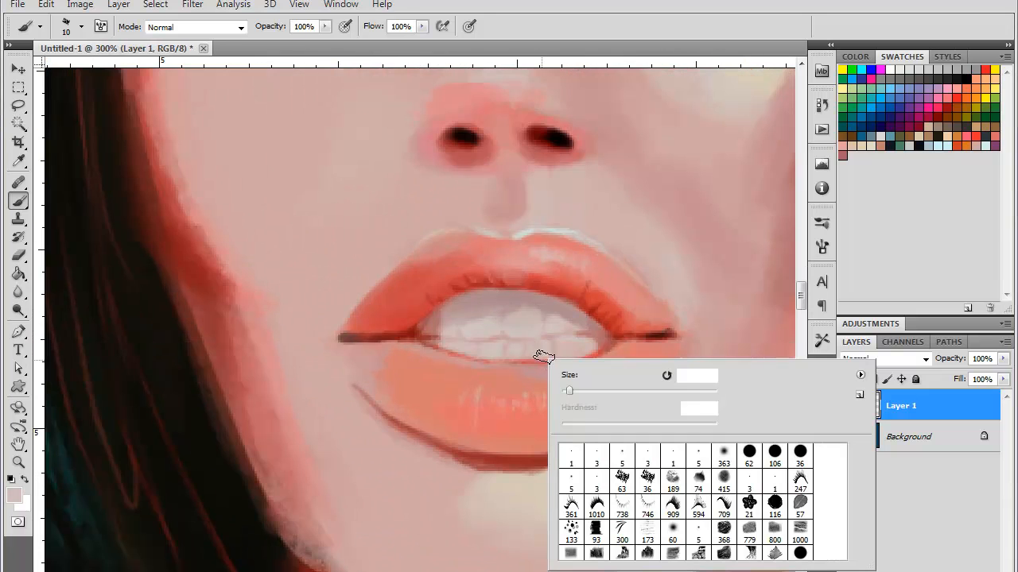
{"action": "left_click", "coordinate": [648, 455]}
{"action": "left_click", "coordinate": [500, 296], "text": "alt"}
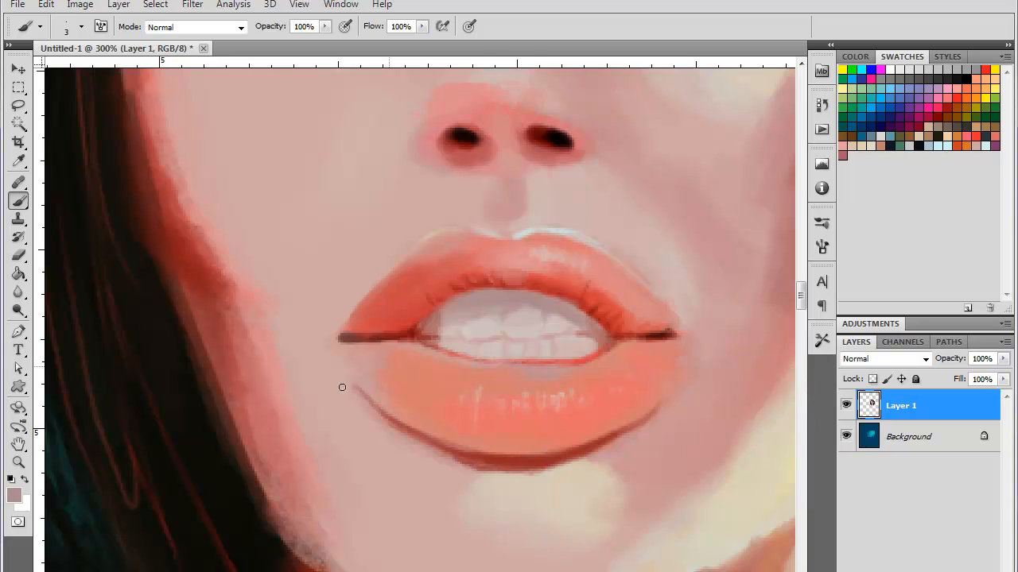
{"action": "key", "text": "i"}
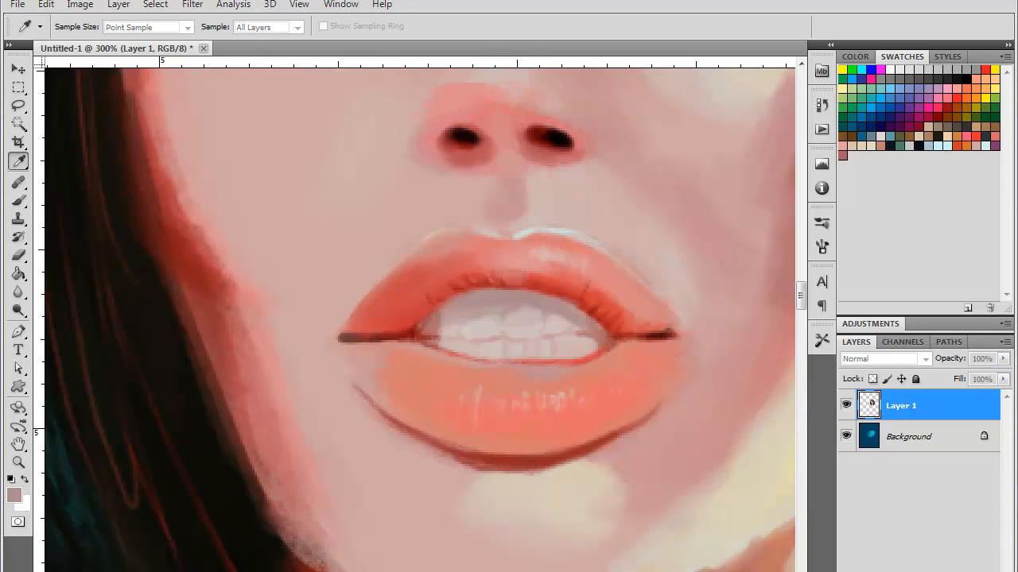
{"action": "key", "text": "b"}
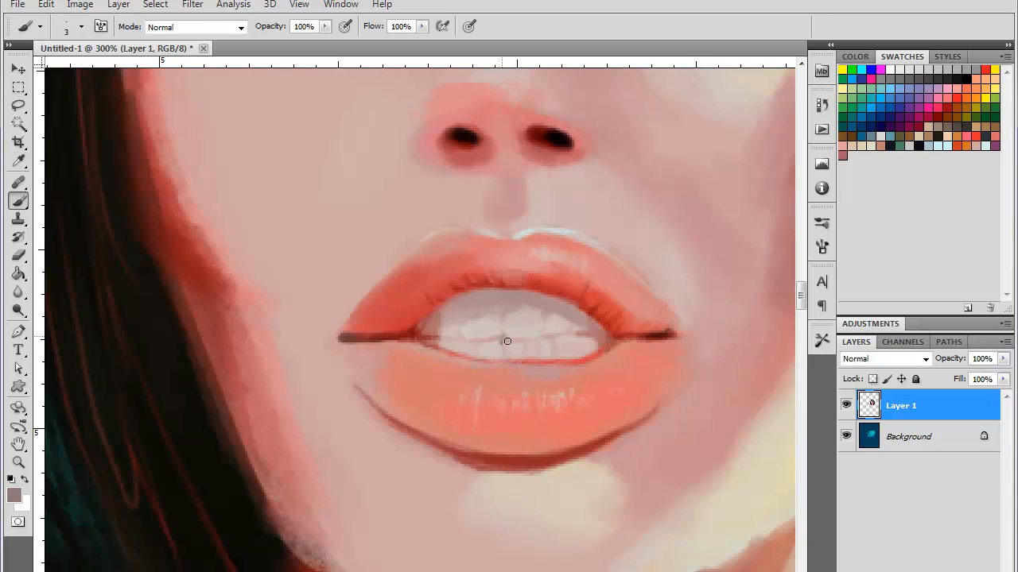
{"action": "mouse_move", "coordinate": [505, 339]}
{"action": "left_mouse_down"}
{"action": "mouse_move", "coordinate": [479, 337]}
{"action": "mouse_move", "coordinate": [510, 336]}
{"action": "mouse_move", "coordinate": [523, 338]}
{"action": "left_mouse_up"}
{"action": "key", "text": "ctrl+minus"}
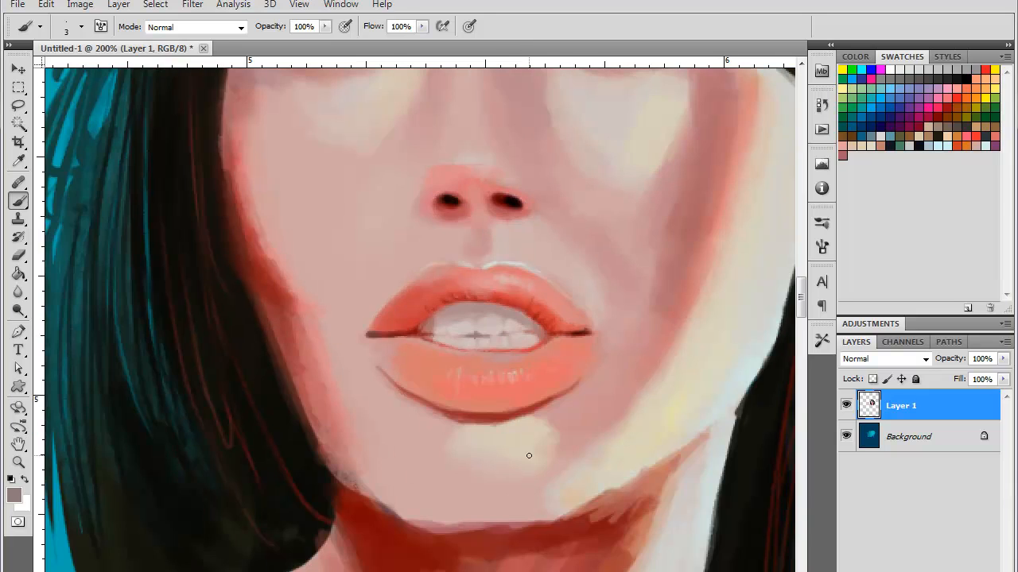
{"action": "key", "text": "ctrl+minus"}
{"action": "key", "text": "ctrl+minus"}
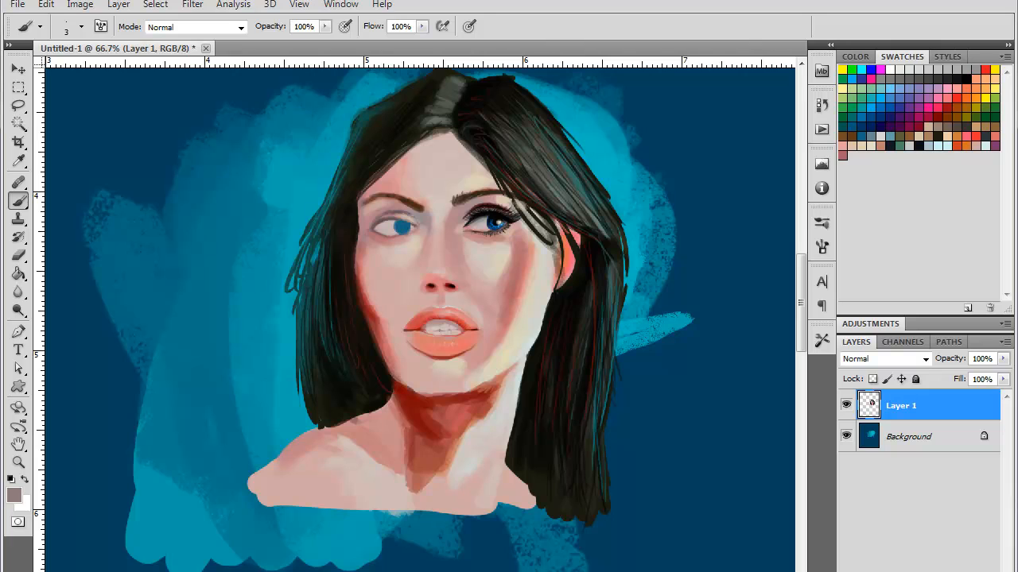
- Add fine light pink streaks to the upper lip, undoing one stroke, and deepen its left corner with sampled red
{"action": "key", "text": "ctrl+plus"}
{"action": "key", "text": "ctrl+plus"}
{"action": "key", "text": "ctrl+plus"}
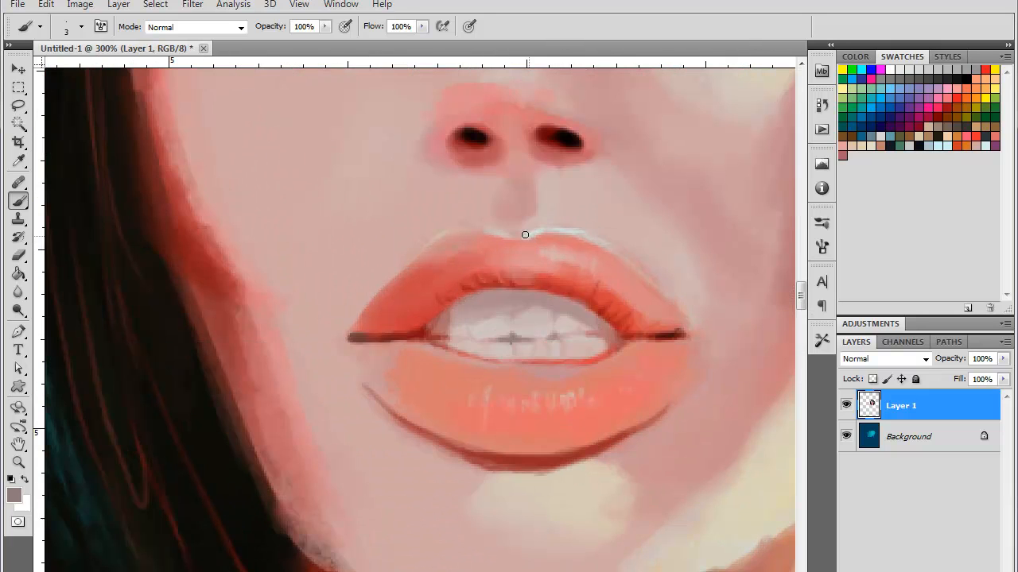
{"action": "left_click", "coordinate": [525, 248], "text": "alt"}
{"action": "left_click_drag", "start_coordinate": [456, 277], "coordinate": [434, 265]}
{"action": "key", "text": "ctrl+z"}
{"action": "left_click_drag", "start_coordinate": [418, 298], "coordinate": [404, 307]}
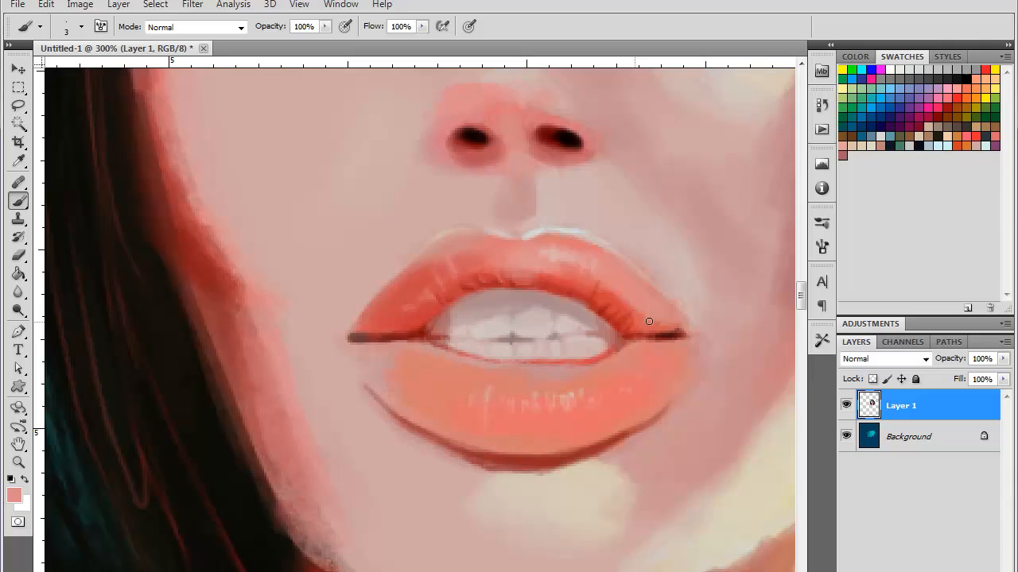
{"action": "left_click", "coordinate": [409, 330], "text": "alt"}
{"action": "left_click_drag", "start_coordinate": [407, 333], "coordinate": [425, 322]}
- Draw thin vertical creases across the middle and right of the lower lip with the orange-red swatch
{"action": "mouse_move", "coordinate": [517, 402]}
{"action": "left_mouse_down"}
{"action": "mouse_move", "coordinate": [517, 414]}
{"action": "mouse_move", "coordinate": [503, 413]}
{"action": "left_mouse_up"}
{"action": "left_click", "coordinate": [961, 144]}
{"action": "left_click_drag", "start_coordinate": [516, 407], "coordinate": [513, 413]}
{"action": "mouse_move", "coordinate": [493, 408]}
{"action": "left_mouse_down"}
{"action": "mouse_move", "coordinate": [541, 421]}
{"action": "mouse_move", "coordinate": [526, 403]}
{"action": "mouse_move", "coordinate": [528, 421]}
{"action": "mouse_move", "coordinate": [536, 411]}
{"action": "mouse_move", "coordinate": [543, 421]}
{"action": "mouse_move", "coordinate": [548, 401]}
{"action": "mouse_move", "coordinate": [550, 414]}
{"action": "mouse_move", "coordinate": [609, 399]}
{"action": "left_mouse_up"}
{"action": "left_click_drag", "start_coordinate": [588, 367], "coordinate": [615, 413]}
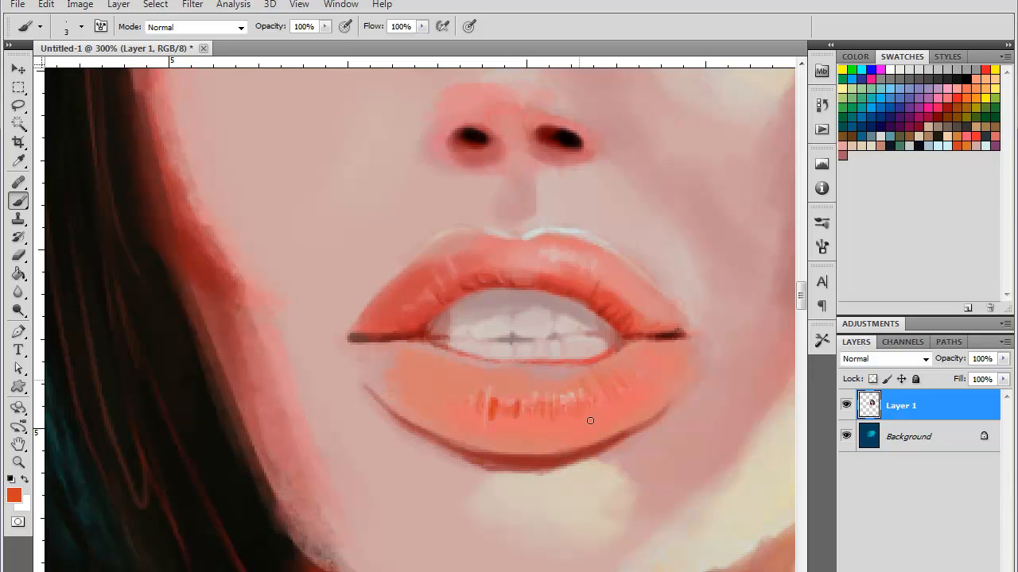
{"action": "left_click_drag", "start_coordinate": [547, 399], "coordinate": [549, 424]}
- Add pale bluish highlights between the lower lip's creases and lighten its upper edge with a 12 px textured brush
{"action": "left_click", "coordinate": [985, 146]}
{"action": "mouse_move", "coordinate": [533, 403]}
{"action": "left_mouse_down"}
{"action": "mouse_move", "coordinate": [493, 395]}
{"action": "mouse_move", "coordinate": [500, 386]}
{"action": "mouse_move", "coordinate": [556, 402]}
{"action": "mouse_move", "coordinate": [542, 406]}
{"action": "mouse_move", "coordinate": [548, 395]}
{"action": "mouse_move", "coordinate": [566, 401]}
{"action": "mouse_move", "coordinate": [560, 386]}
{"action": "mouse_move", "coordinate": [564, 411]}
{"action": "mouse_move", "coordinate": [570, 384]}
{"action": "mouse_move", "coordinate": [572, 410]}
{"action": "mouse_move", "coordinate": [574, 391]}
{"action": "mouse_move", "coordinate": [590, 419]}
{"action": "mouse_move", "coordinate": [588, 385]}
{"action": "mouse_move", "coordinate": [598, 405]}
{"action": "mouse_move", "coordinate": [619, 385]}
{"action": "mouse_move", "coordinate": [637, 395]}
{"action": "mouse_move", "coordinate": [632, 370]}
{"action": "mouse_move", "coordinate": [640, 413]}
{"action": "left_mouse_up"}
{"action": "right_click", "coordinate": [609, 379]}
{"action": "left_click", "coordinate": [717, 501]}
{"action": "mouse_move", "coordinate": [647, 364]}
{"action": "left_mouse_down"}
{"action": "mouse_move", "coordinate": [591, 393]}
{"action": "mouse_move", "coordinate": [594, 376]}
{"action": "mouse_move", "coordinate": [644, 349]}
{"action": "mouse_move", "coordinate": [525, 385]}
{"action": "left_mouse_up"}
{"action": "left_click_drag", "start_coordinate": [602, 375], "coordinate": [511, 381]}
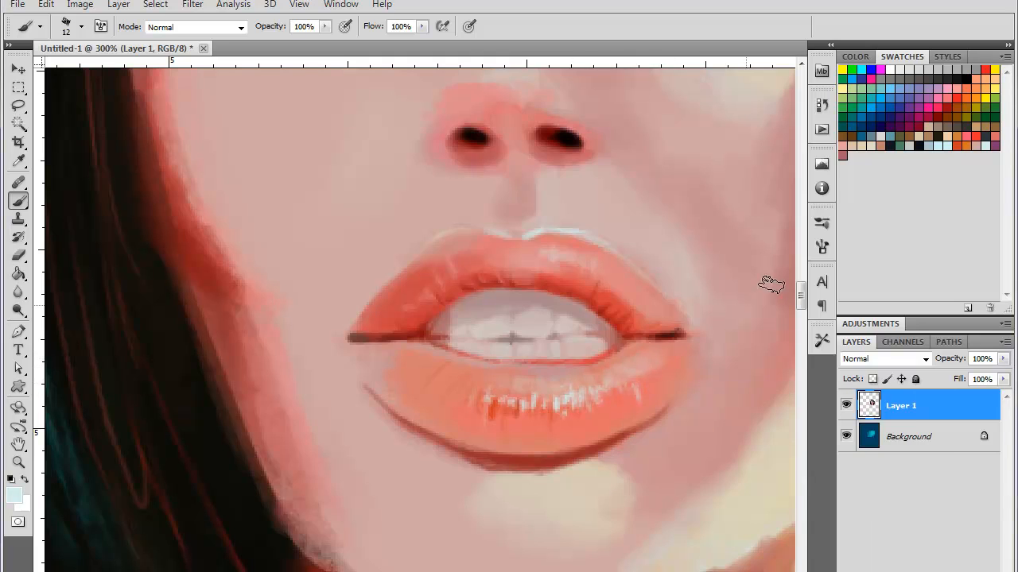
- Brush the bright pink swatch colour along the upper part of the lower lip, just above the highlights
{"action": "left_click", "coordinate": [975, 133]}
{"action": "mouse_move", "coordinate": [585, 384]}
{"action": "left_mouse_down"}
{"action": "mouse_move", "coordinate": [612, 390]}
{"action": "mouse_move", "coordinate": [627, 385]}
{"action": "mouse_move", "coordinate": [594, 374]}
{"action": "mouse_move", "coordinate": [486, 388]}
{"action": "left_mouse_up"}
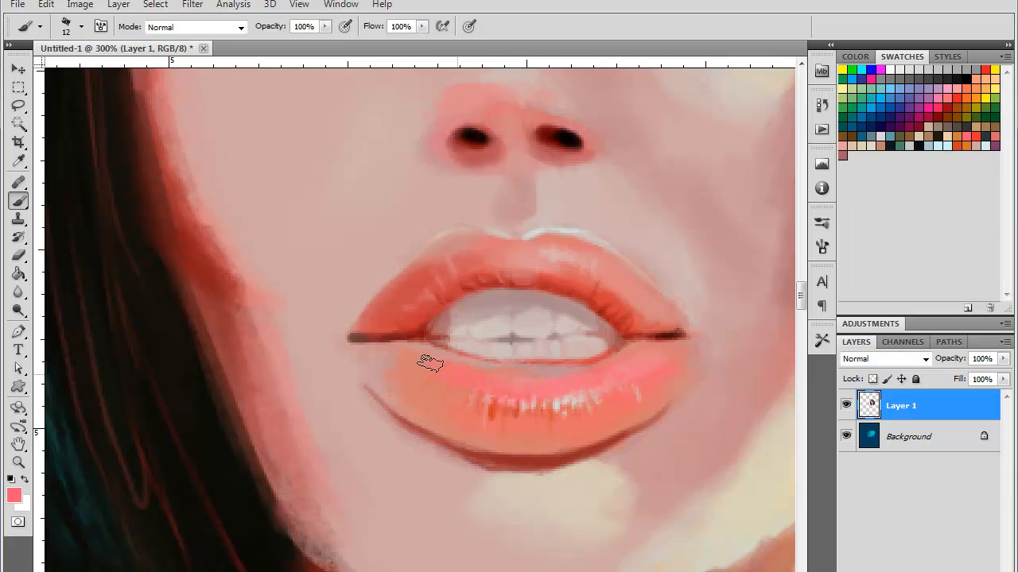
{"action": "key", "text": "ctrl+minus"}
{"action": "key", "text": "ctrl+minus"}
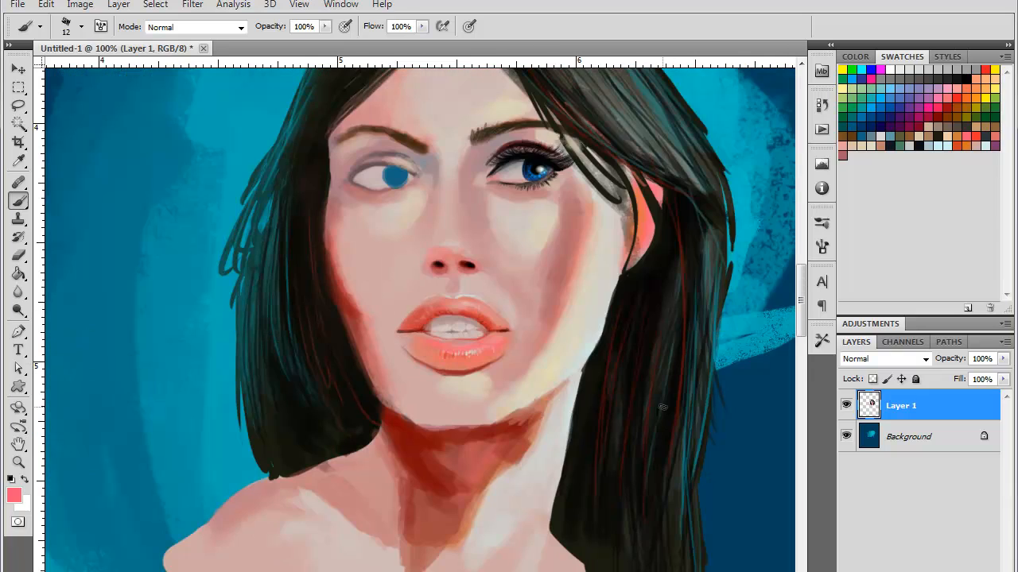
{"action": "key", "text": "ctrl+minus"}
{"action": "key", "text": "ctrl+plus"}
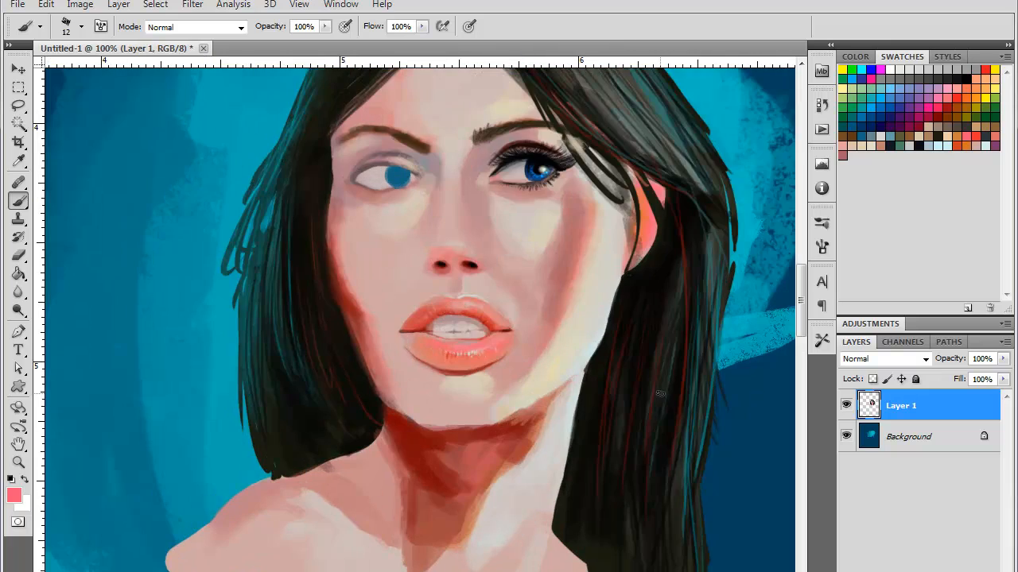
{"action": "key", "text": "ctrl+plus"}
- Sample a coral lip tone and fill out the lower lip's left end down to its outer edge
{"action": "left_click", "coordinate": [745, 347], "text": "alt"}
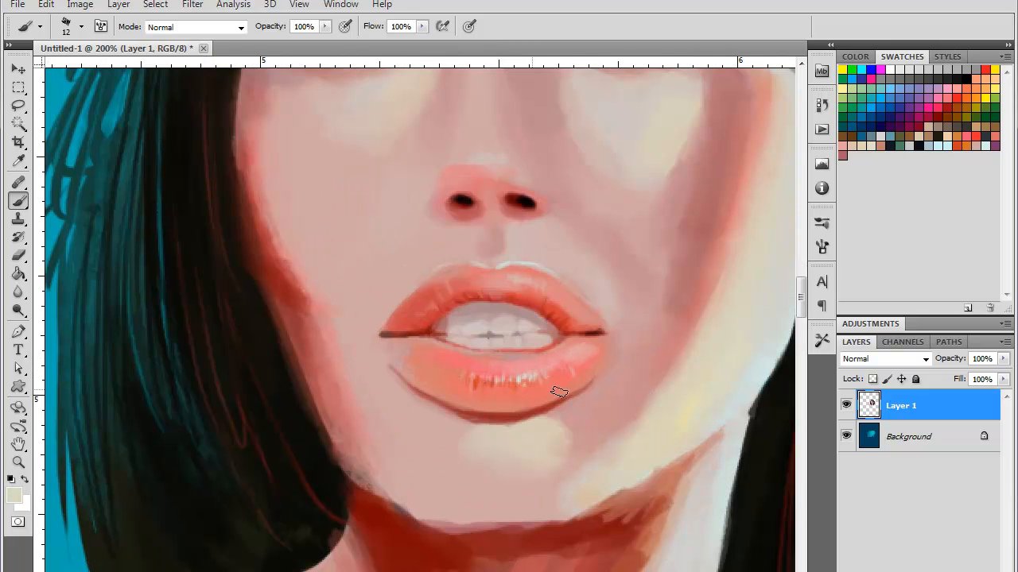
{"action": "key", "text": "ctrl+minus"}
{"action": "key", "text": "ctrl+minus"}
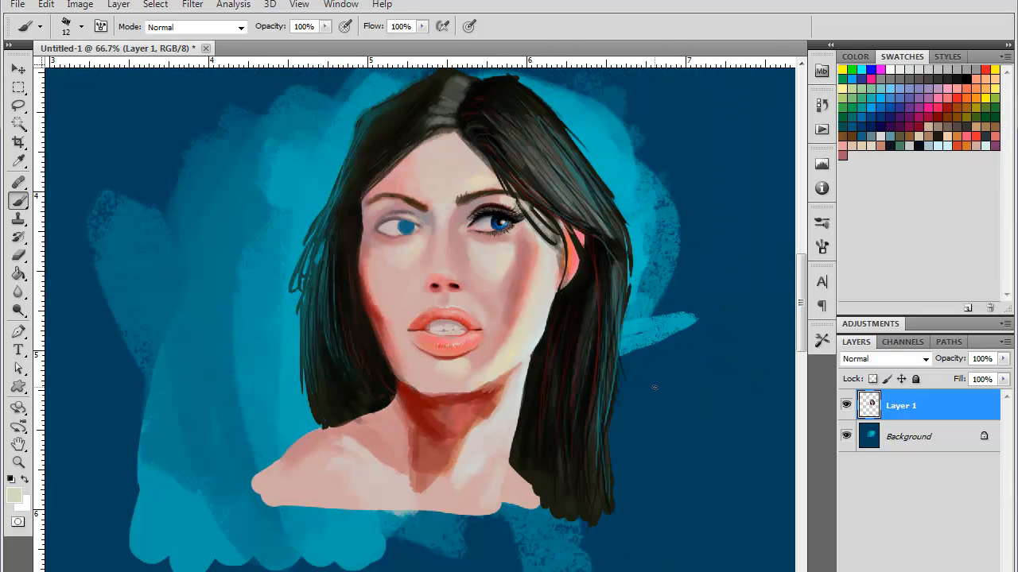
{"action": "key", "text": "ctrl+plus"}
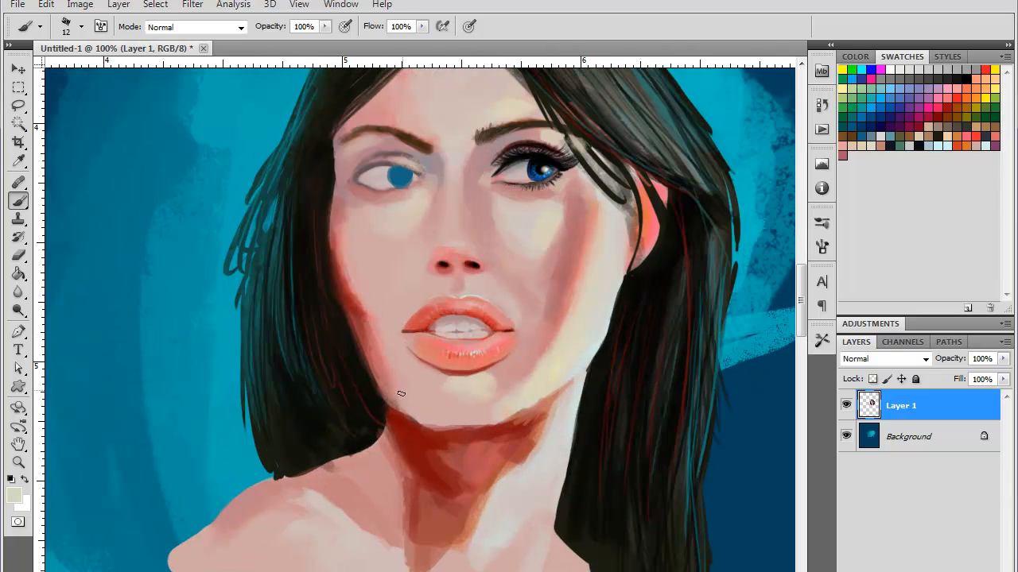
{"action": "left_click", "coordinate": [437, 338], "text": "alt"}
{"action": "left_click_drag", "start_coordinate": [427, 337], "coordinate": [486, 394]}
{"action": "key", "text": "alt"}
{"action": "key", "text": "ctrl+plus"}
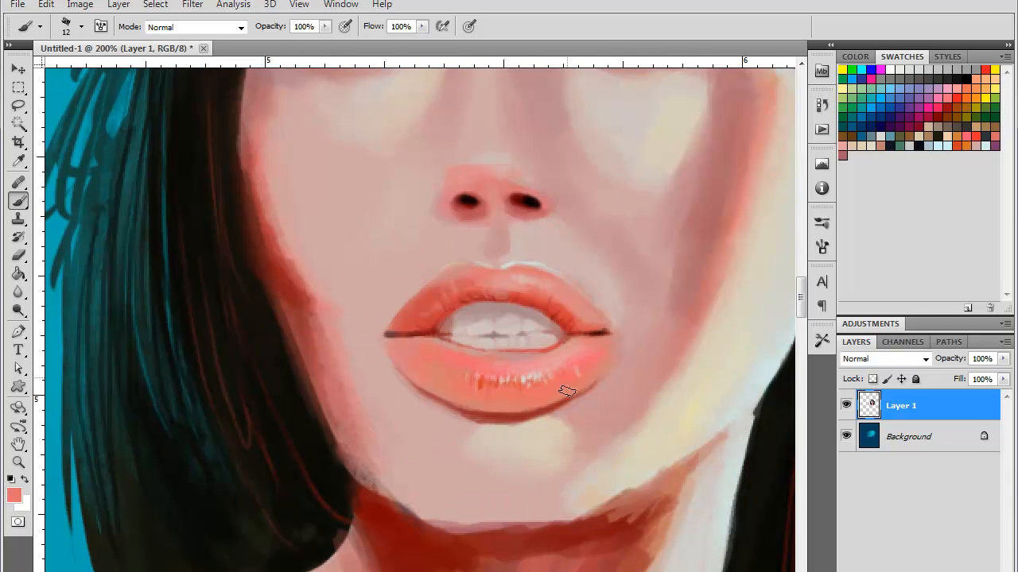
- Shade the lower lip below the creases with sampled orange-red and sample tones along its bottom edge
{"action": "left_click", "coordinate": [484, 381], "text": "alt"}
{"action": "mouse_move", "coordinate": [484, 382]}
{"action": "left_mouse_down"}
{"action": "mouse_move", "coordinate": [489, 394]}
{"action": "mouse_move", "coordinate": [536, 390]}
{"action": "mouse_move", "coordinate": [579, 371]}
{"action": "mouse_move", "coordinate": [522, 390]}
{"action": "mouse_move", "coordinate": [455, 383]}
{"action": "mouse_move", "coordinate": [411, 364]}
{"action": "mouse_move", "coordinate": [434, 385]}
{"action": "left_mouse_up"}
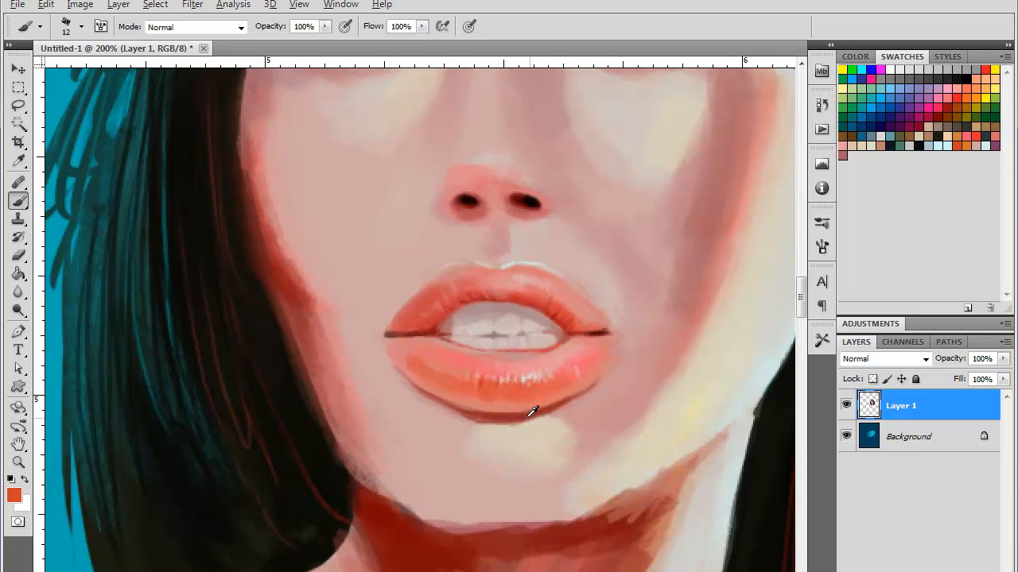
{"action": "left_click", "coordinate": [513, 408], "text": "alt"}
{"action": "left_click", "coordinate": [517, 412], "text": "alt"}
{"action": "key", "text": "ctrl+minus"}
{"action": "key", "text": "ctrl+minus"}
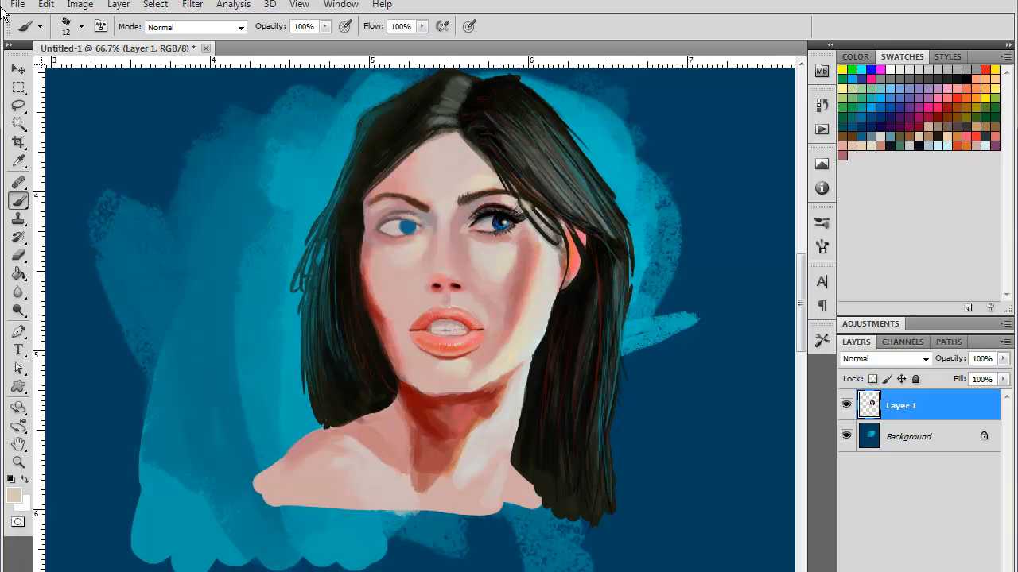
- Draw fine creases on the left side of the lower lip with sampled lip tones and the 3 px brush, undoing unsuitable strokes
{"action": "key", "text": "ctrl+plus"}
{"action": "key", "text": "ctrl+plus"}
{"action": "left_click", "coordinate": [433, 353], "text": "alt"}
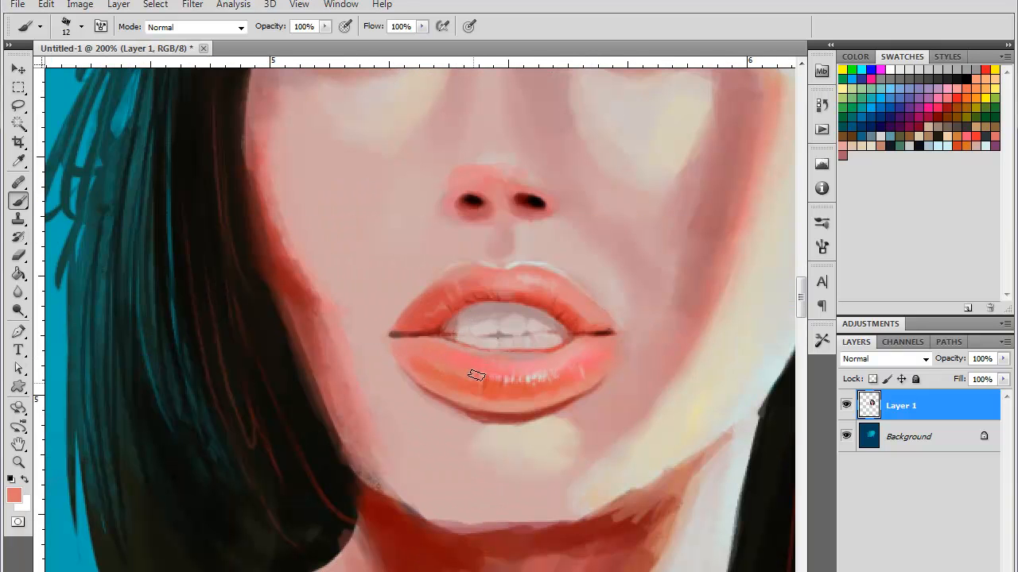
{"action": "right_click", "coordinate": [486, 403]}
{"action": "left_click", "coordinate": [596, 484]}
{"action": "left_click", "coordinate": [435, 364]}
{"action": "key", "text": "ctrl+z"}
{"action": "left_click", "coordinate": [464, 396], "text": "alt"}
{"action": "left_click_drag", "start_coordinate": [448, 390], "coordinate": [450, 373]}
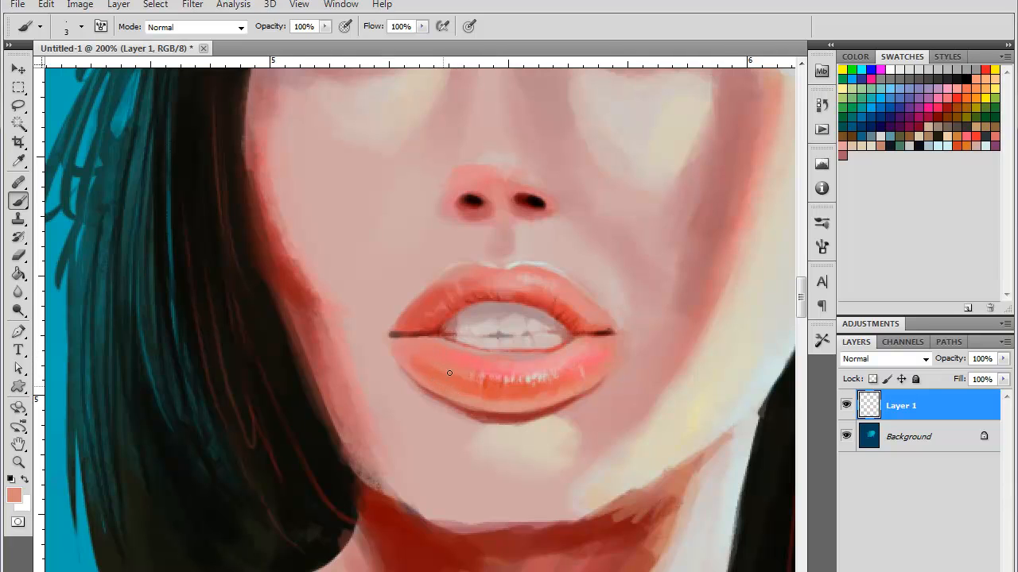
{"action": "left_click", "coordinate": [491, 374], "text": "alt"}
{"action": "key", "text": "ctrl+z"}
{"action": "mouse_move", "coordinate": [450, 385]}
{"action": "left_mouse_down"}
{"action": "mouse_move", "coordinate": [449, 356]}
{"action": "mouse_move", "coordinate": [431, 355]}
{"action": "left_mouse_up"}
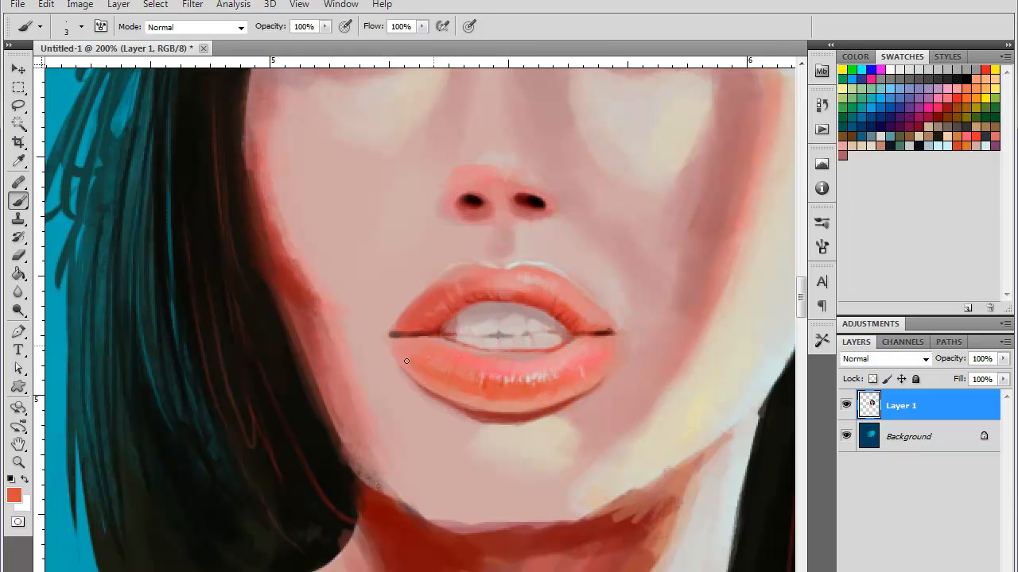
- Shade the jawline's right edge above the neck with a sampled dark red, using the textured 36 px brush reduced to 11 px
{"action": "key", "text": "ctrl+minus"}
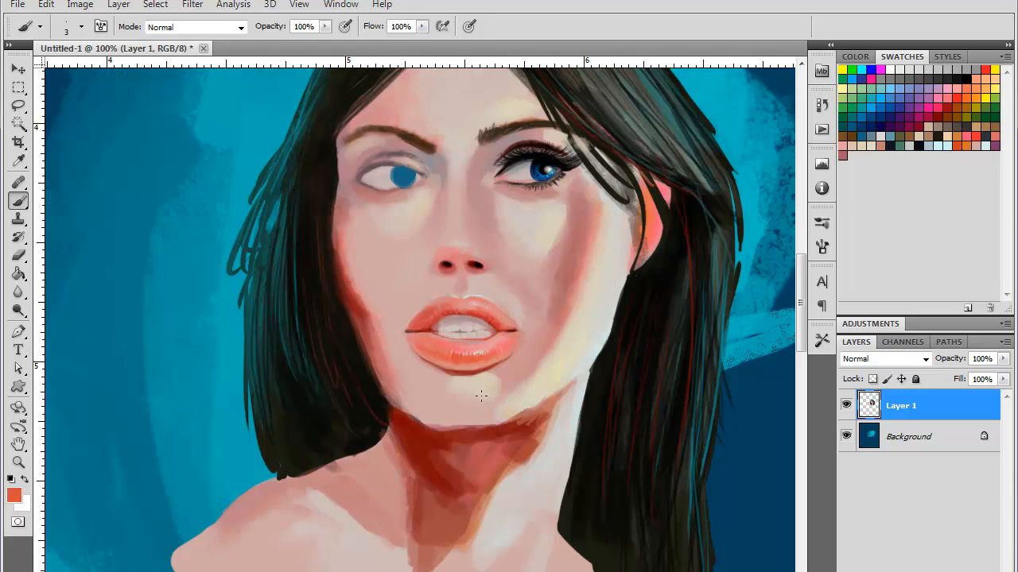
{"action": "key", "text": "ctrl+minus"}
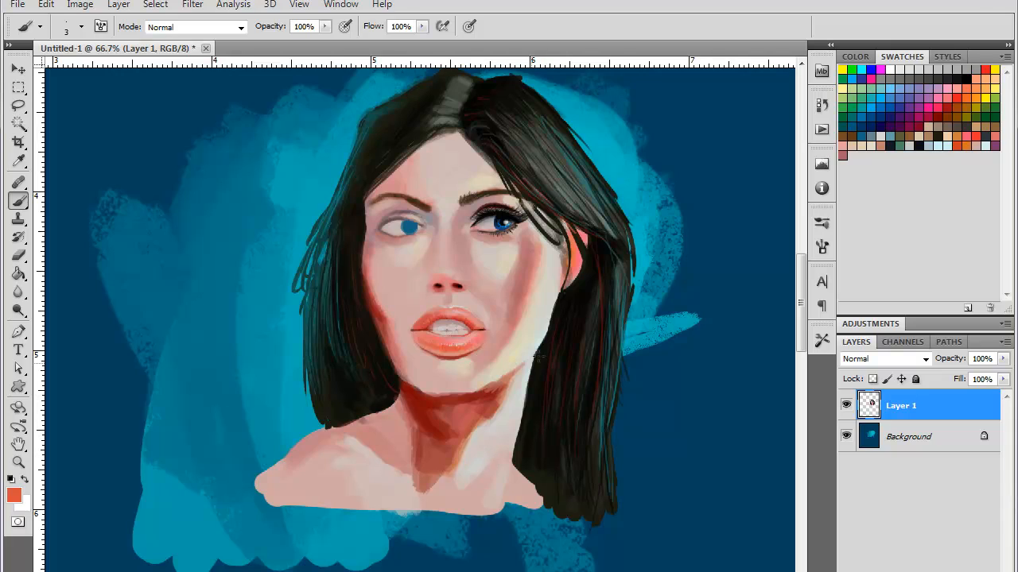
{"action": "right_click", "coordinate": [505, 417]}
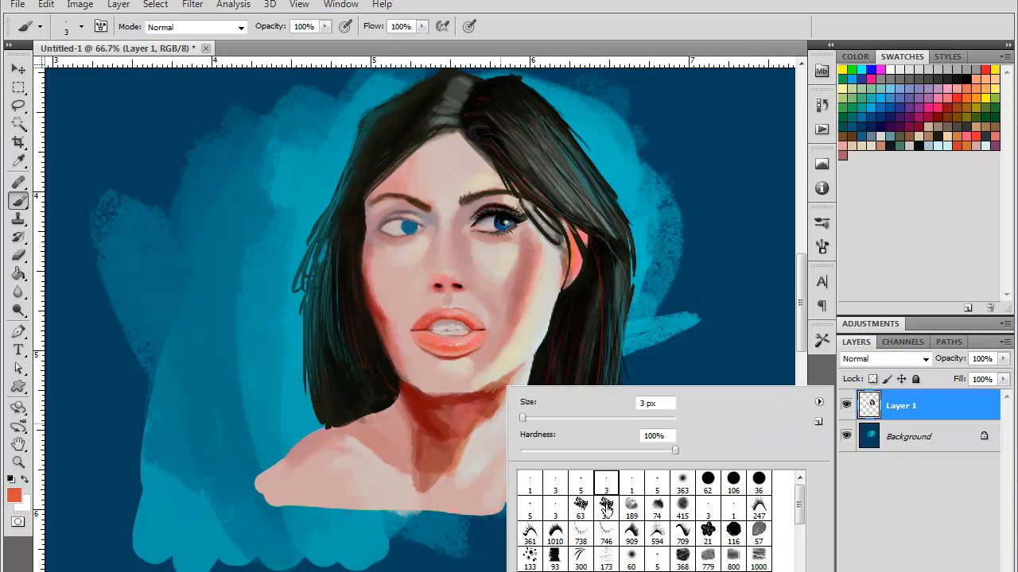
{"action": "left_click", "coordinate": [606, 506]}
{"action": "left_click", "coordinate": [524, 418]}
{"action": "left_click", "coordinate": [487, 391], "text": "alt"}
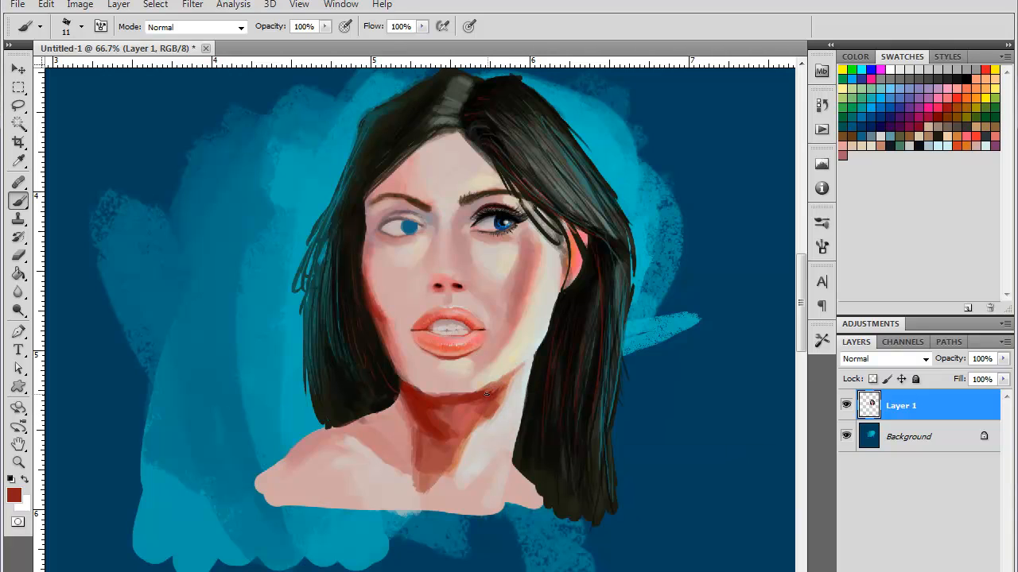
{"action": "left_click_drag", "start_coordinate": [502, 383], "coordinate": [486, 390]}
- Redden the left cheek's outer edge beside the hair with sampled red and pink skin tones
{"action": "left_click", "coordinate": [391, 339], "text": "alt"}
{"action": "left_click_drag", "start_coordinate": [382, 327], "coordinate": [403, 368]}
{"action": "left_click", "coordinate": [380, 316], "text": "alt"}
{"action": "left_click", "coordinate": [386, 309], "text": "alt"}
{"action": "left_click_drag", "start_coordinate": [384, 315], "coordinate": [450, 422]}
- Blend the red shading along the left cheek's edge into the face with sampled pinks, from the temple to the jaw
{"action": "key", "text": "ctrl+plus"}
{"action": "key", "text": "ctrl+plus"}
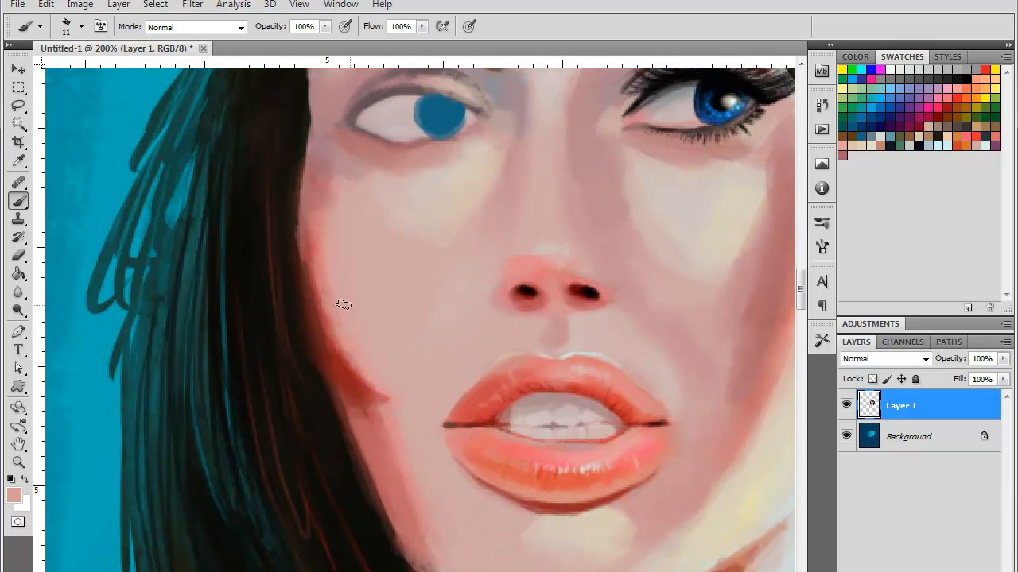
{"action": "left_click", "coordinate": [329, 302], "text": "alt"}
{"action": "left_click", "coordinate": [322, 315], "text": "alt"}
{"action": "mouse_move", "coordinate": [318, 258]}
{"action": "left_mouse_down"}
{"action": "mouse_move", "coordinate": [338, 344]}
{"action": "mouse_move", "coordinate": [339, 327]}
{"action": "mouse_move", "coordinate": [381, 388]}
{"action": "left_mouse_up"}
{"action": "left_click", "coordinate": [332, 276], "text": "alt"}
{"action": "mouse_move", "coordinate": [329, 276]}
{"action": "left_mouse_down"}
{"action": "mouse_move", "coordinate": [378, 360]}
{"action": "mouse_move", "coordinate": [376, 385]}
{"action": "mouse_move", "coordinate": [345, 349]}
{"action": "left_mouse_up"}
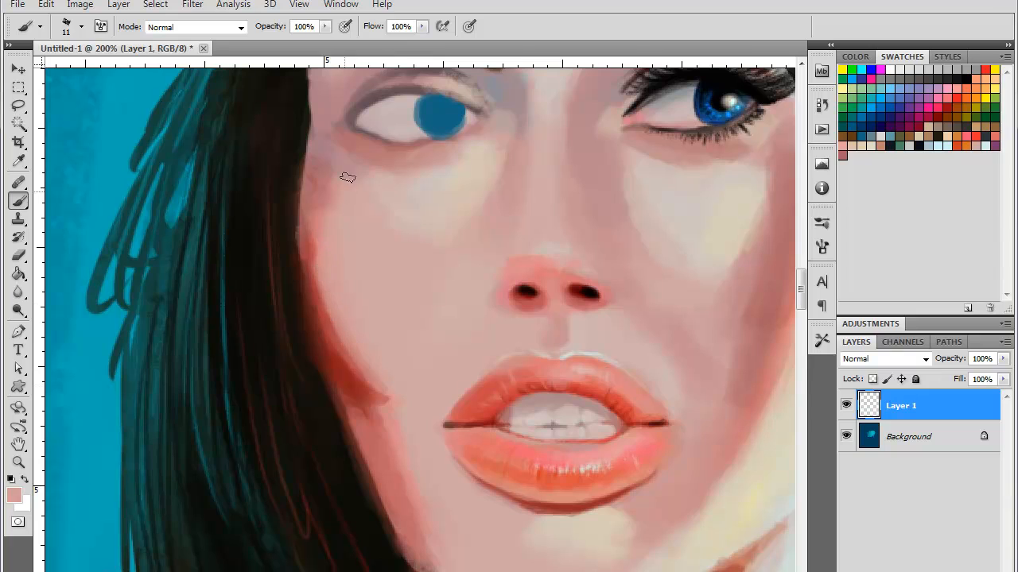
{"action": "left_click", "coordinate": [311, 250], "text": "alt"}
{"action": "left_click", "coordinate": [315, 273], "text": "alt"}
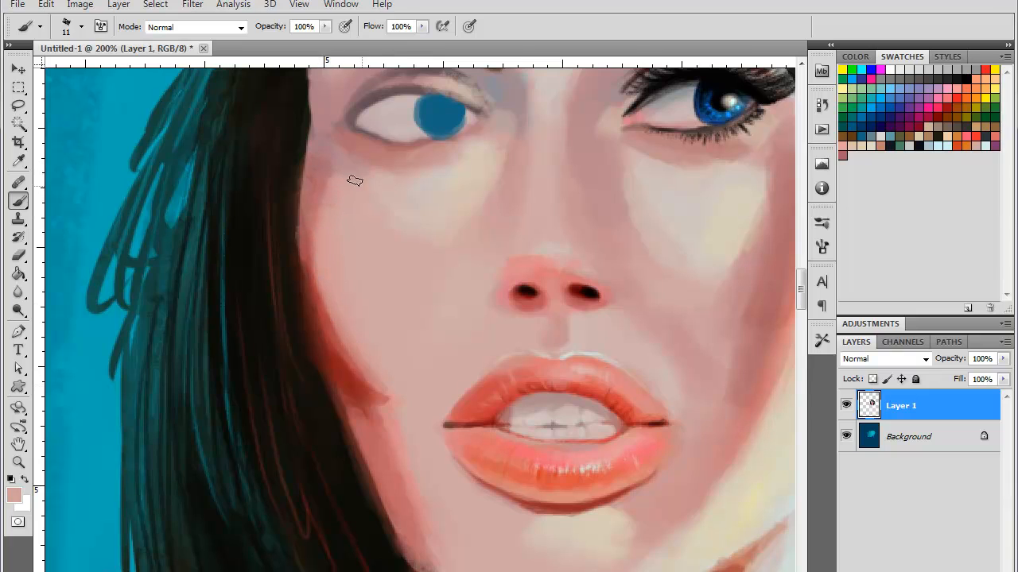
- Blend the skin beneath the unfinished left eye with sampled pink and pale beige tones
{"action": "left_click_drag", "start_coordinate": [414, 291], "coordinate": [428, 405]}
{"action": "left_click", "coordinate": [376, 261], "text": "alt"}
{"action": "left_click_drag", "start_coordinate": [385, 271], "coordinate": [436, 291]}
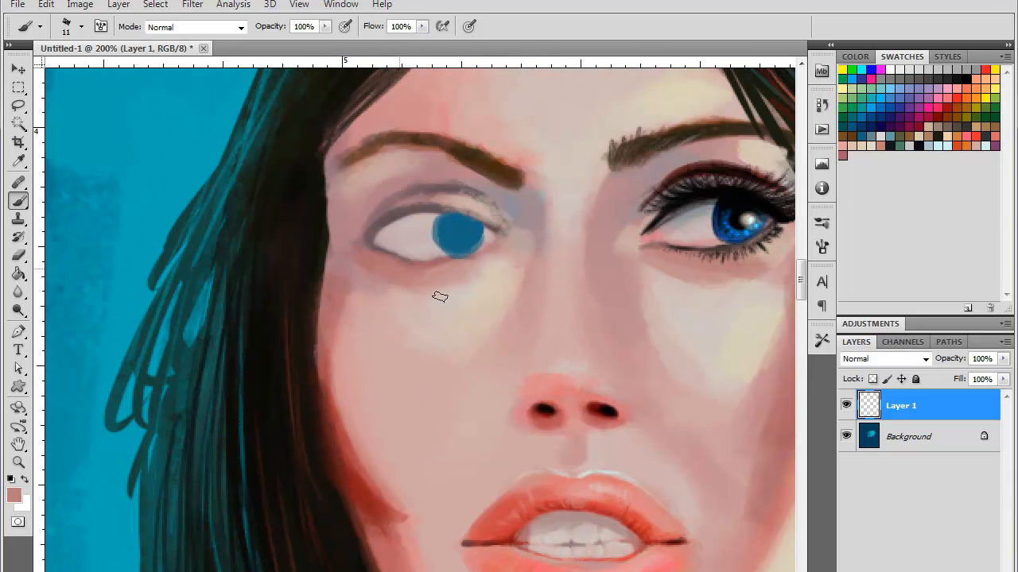
{"action": "left_click", "coordinate": [444, 281], "text": "alt"}
{"action": "left_click", "coordinate": [493, 271], "text": "alt"}
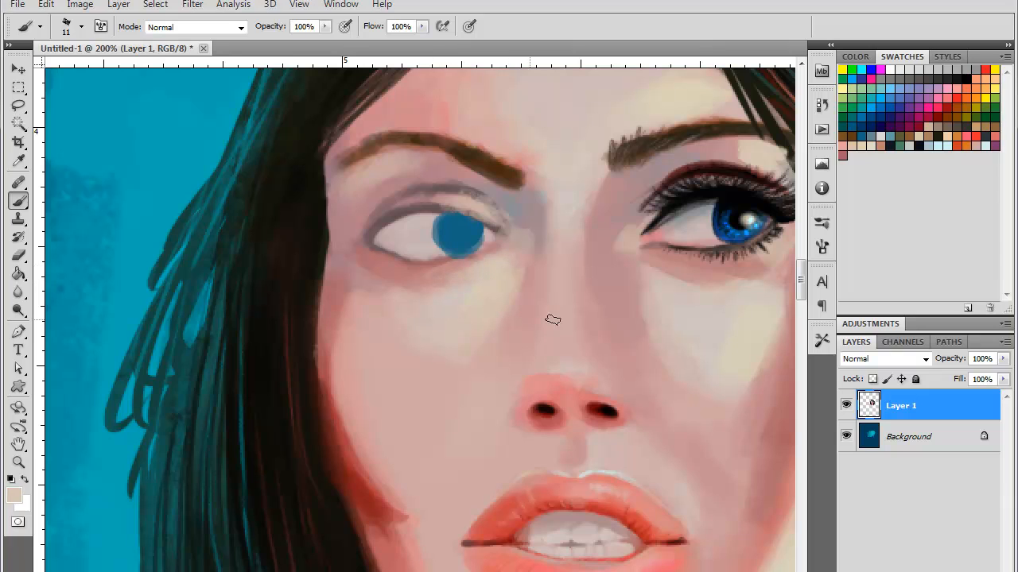
{"action": "left_click_drag", "start_coordinate": [686, 324], "coordinate": [564, 346]}
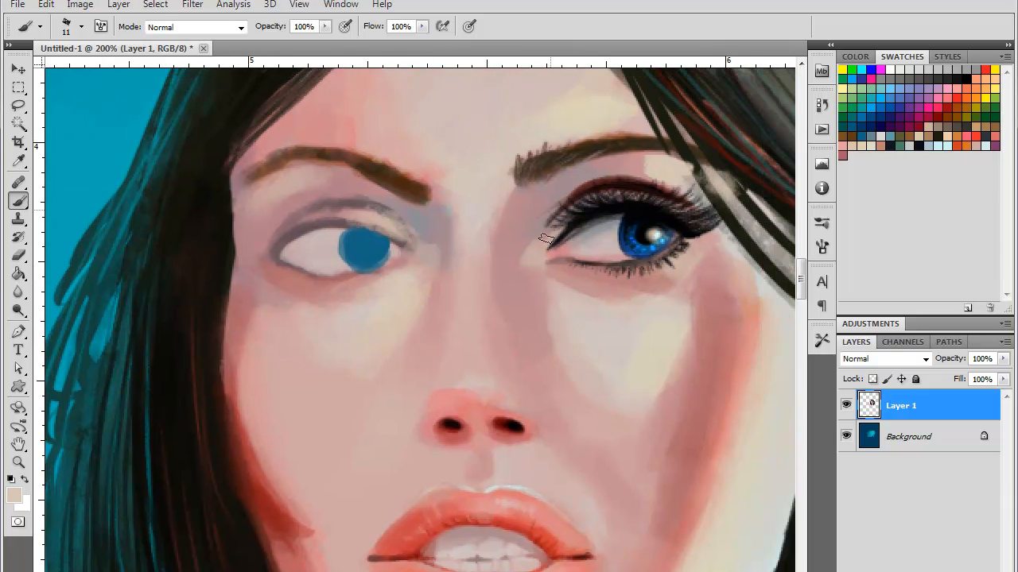
- Paint a small light-blue swatch highlight at the detailed eye's inner corner with the 3 px round brush, undoing the first stroke
{"action": "right_click", "coordinate": [562, 256]}
{"action": "left_click", "coordinate": [660, 362]}
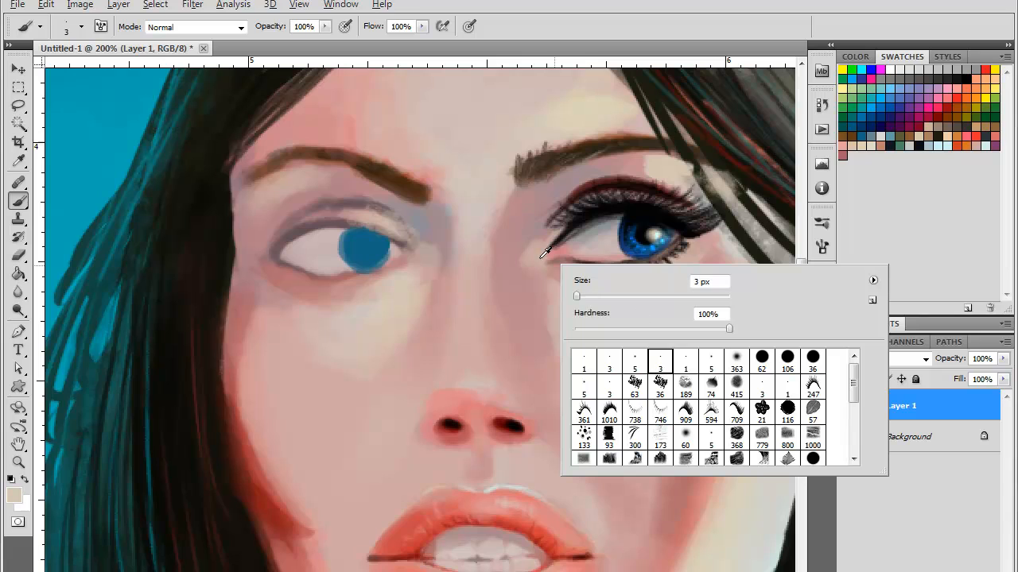
{"action": "left_click", "coordinate": [954, 143]}
{"action": "left_click_drag", "start_coordinate": [545, 248], "coordinate": [535, 263]}
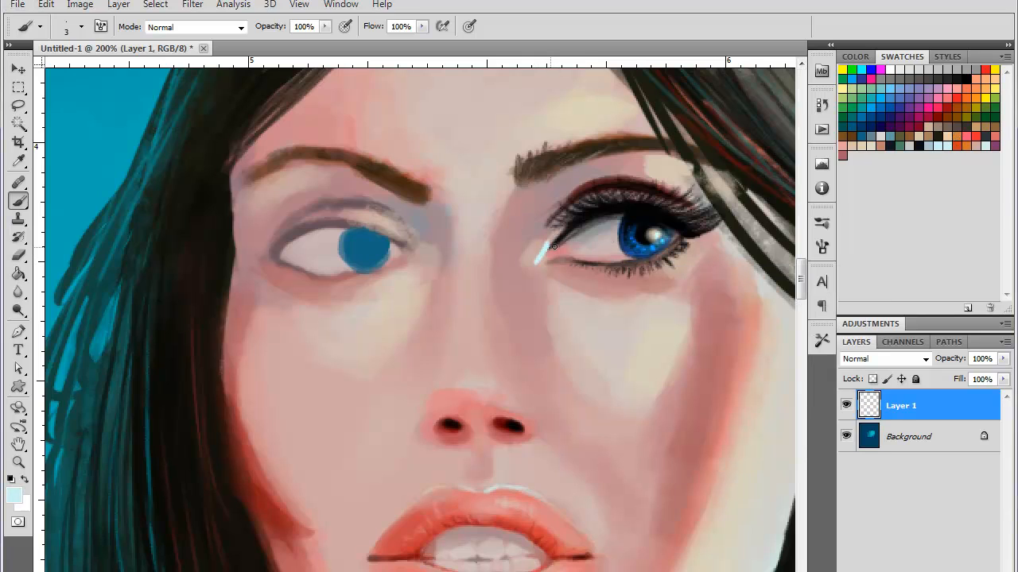
{"action": "key", "text": "ctrl+z"}
{"action": "left_click_drag", "start_coordinate": [534, 260], "coordinate": [535, 258]}
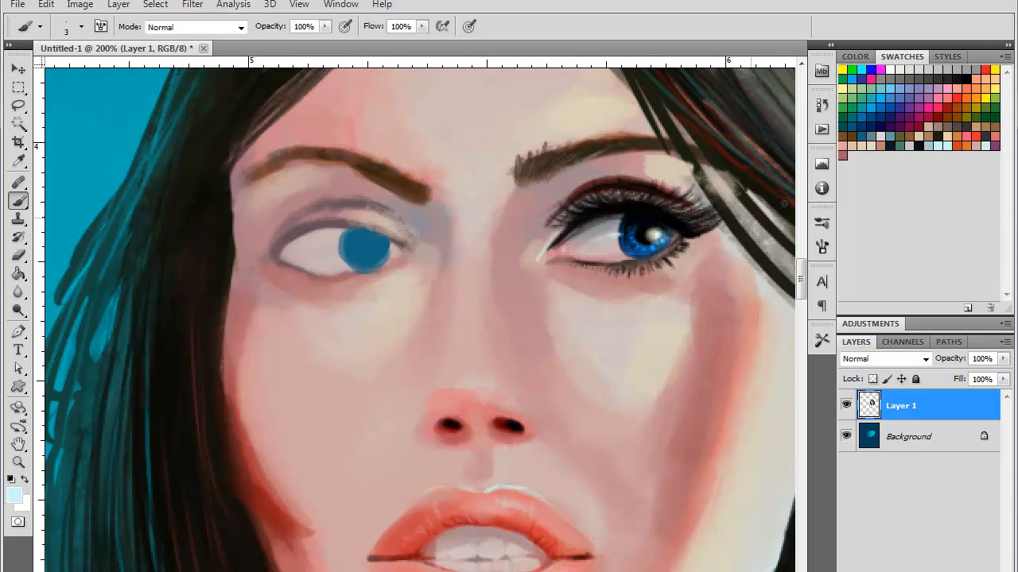
- Colour the detailed eye's tear duct with orange and pink swatches and sample dark lash tones for its inner corner
{"action": "left_click", "coordinate": [973, 137]}
{"action": "left_click", "coordinate": [968, 137]}
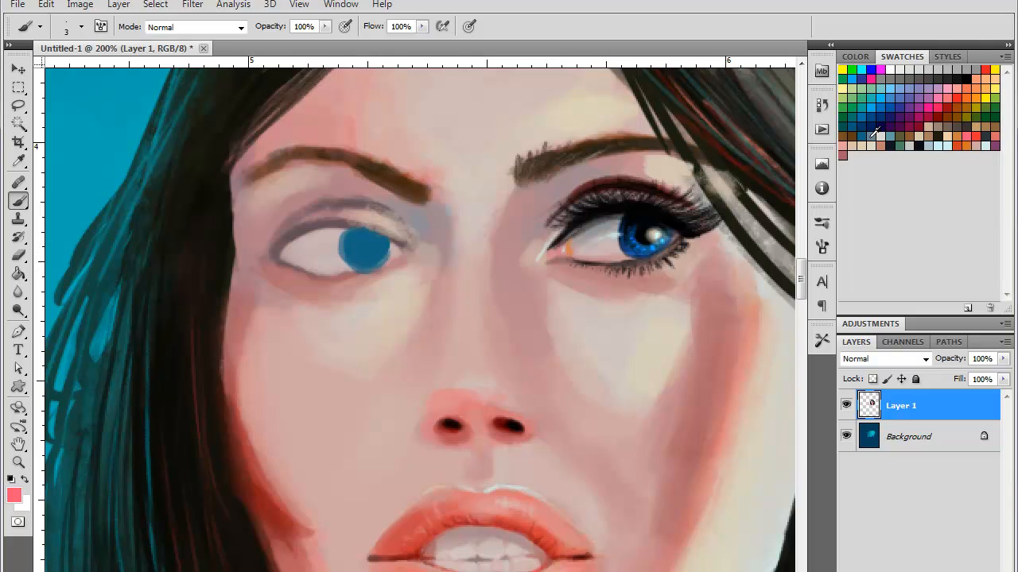
{"action": "left_click", "coordinate": [565, 234], "text": "alt"}
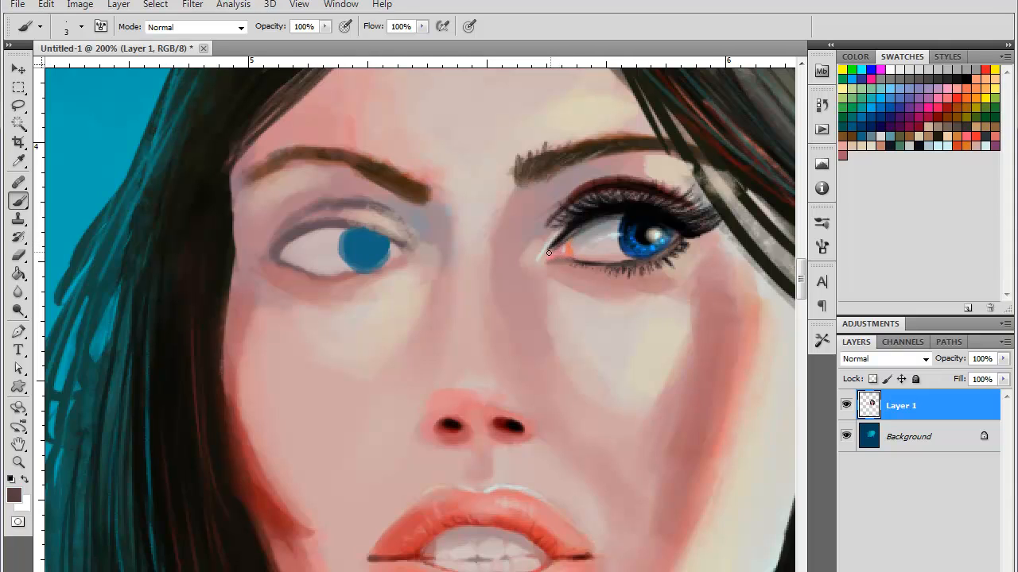
{"action": "left_click", "coordinate": [578, 220], "text": "alt"}
- Soften the highlight beside the detailed eye's inner corner and dab light blue onto the nose bridge, undoing the unsuitable stroke
{"action": "left_click", "coordinate": [945, 141]}
{"action": "left_click_drag", "start_coordinate": [544, 246], "coordinate": [531, 253]}
{"action": "key", "text": "ctrl+z"}
{"action": "left_click", "coordinate": [957, 87]}
{"action": "left_click", "coordinate": [946, 146]}
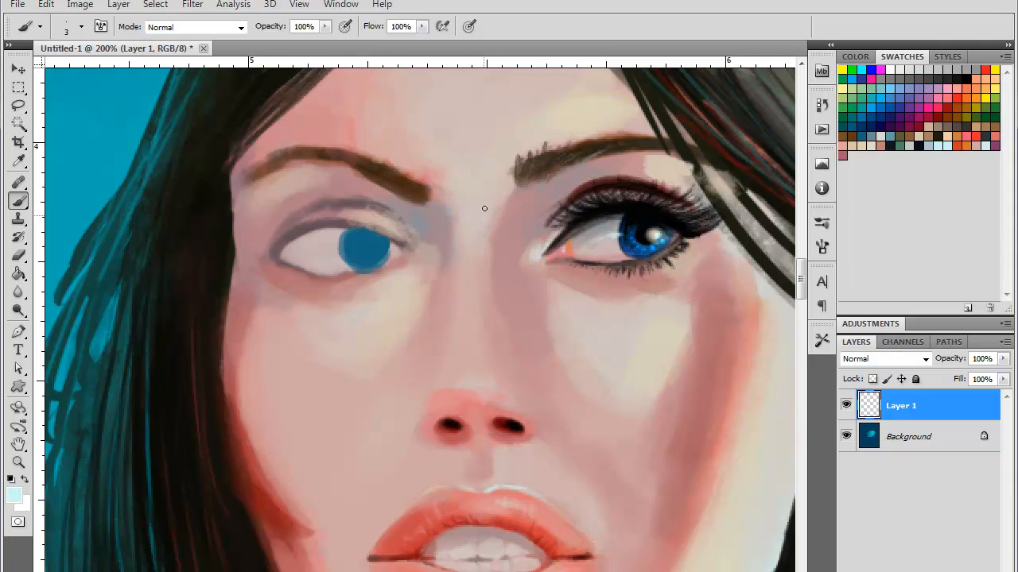
{"action": "left_click_drag", "start_coordinate": [482, 211], "coordinate": [480, 219]}
- Paint a light-blue glow on the forehead above the right eyebrow with the soft round brush at 21 px
{"action": "left_click_drag", "start_coordinate": [552, 228], "coordinate": [544, 302]}
{"action": "right_click", "coordinate": [513, 301]}
{"action": "left_click", "coordinate": [689, 403]}
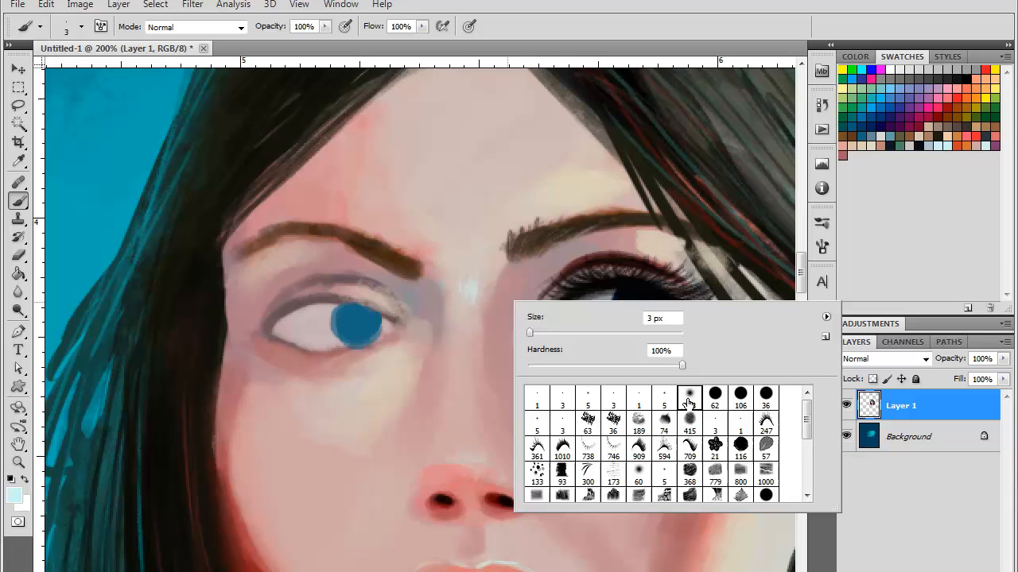
{"action": "left_click", "coordinate": [543, 331]}
{"action": "left_click", "coordinate": [516, 211]}
{"action": "mouse_move", "coordinate": [563, 187]}
{"action": "left_mouse_down"}
{"action": "mouse_move", "coordinate": [503, 212]}
{"action": "mouse_move", "coordinate": [541, 191]}
{"action": "mouse_move", "coordinate": [511, 188]}
{"action": "mouse_move", "coordinate": [438, 222]}
{"action": "left_mouse_up"}
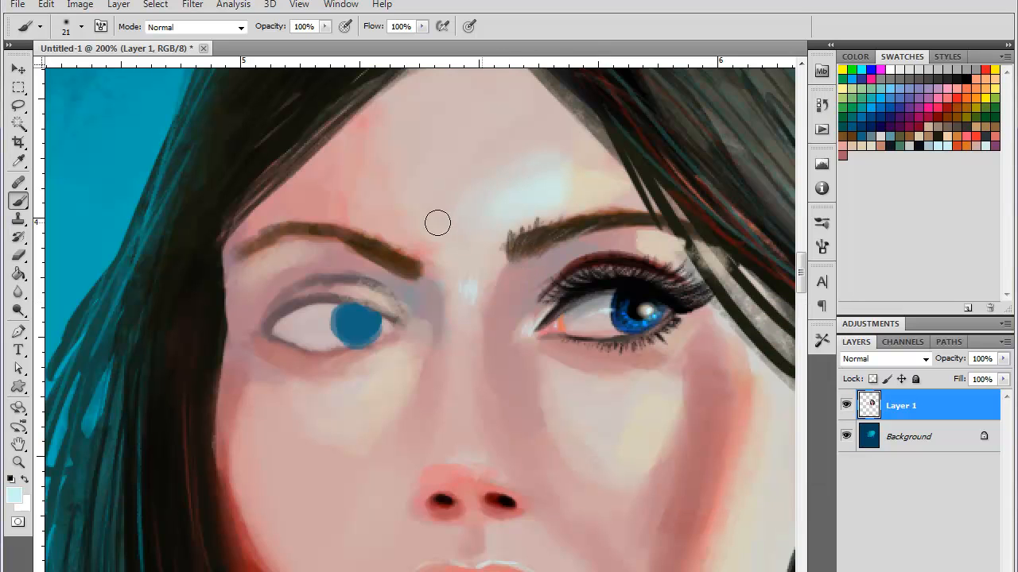
- Build up the light-blue forehead highlight above the right eyebrow with the textured brush at 14 px
{"action": "right_click", "coordinate": [557, 219]}
{"action": "left_click", "coordinate": [653, 363]}
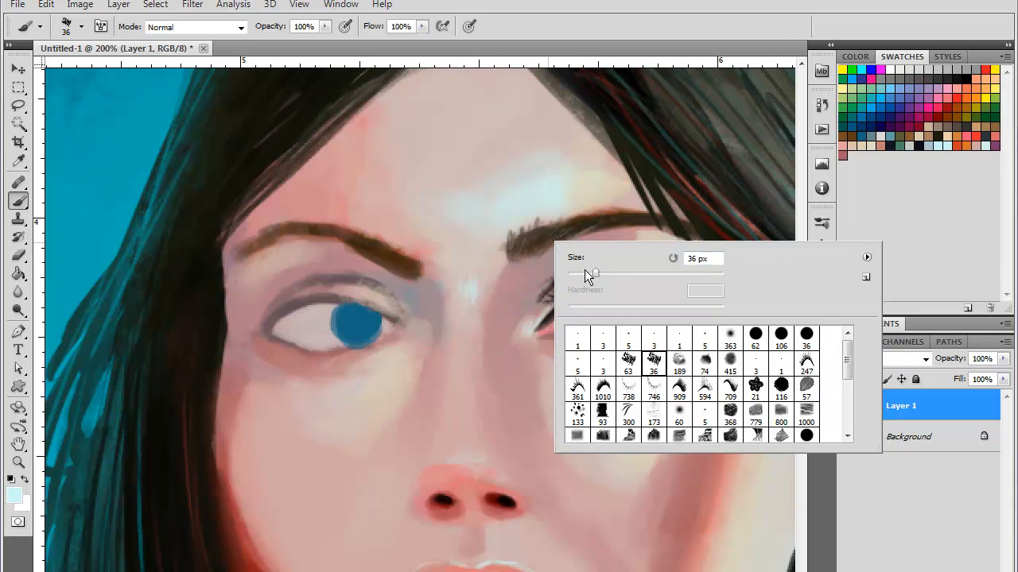
{"action": "left_click", "coordinate": [579, 274]}
{"action": "left_click", "coordinate": [566, 204]}
{"action": "left_click_drag", "start_coordinate": [566, 165], "coordinate": [466, 225]}
{"action": "left_click_drag", "start_coordinate": [555, 146], "coordinate": [447, 225]}
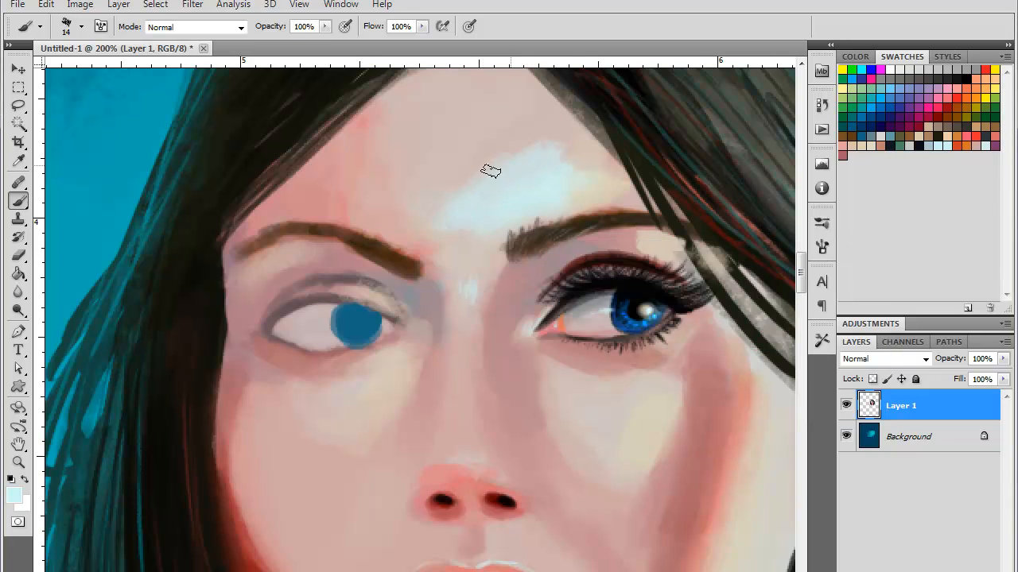
{"action": "left_click_drag", "start_coordinate": [543, 146], "coordinate": [452, 215]}
- Blend the forehead highlight's edges with sampled cream and pale blue tones, extending it up the forehead
{"action": "left_click", "coordinate": [554, 155], "text": "alt"}
{"action": "left_click", "coordinate": [592, 182], "text": "alt"}
{"action": "mouse_move", "coordinate": [575, 193]}
{"action": "left_mouse_down"}
{"action": "mouse_move", "coordinate": [550, 192]}
{"action": "mouse_move", "coordinate": [536, 151]}
{"action": "left_mouse_up"}
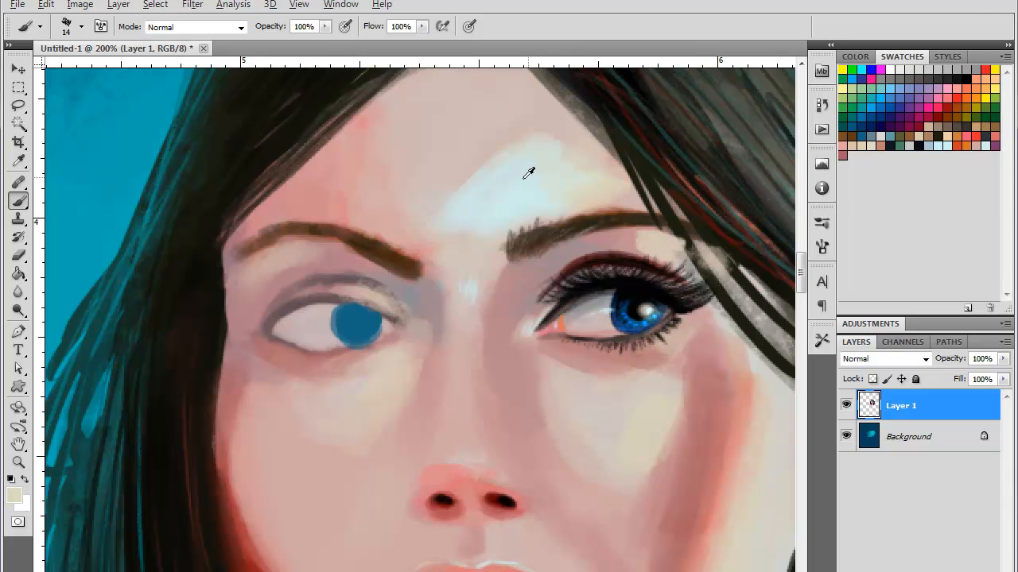
{"action": "left_click", "coordinate": [529, 168], "text": "alt"}
{"action": "left_click_drag", "start_coordinate": [470, 168], "coordinate": [498, 129]}
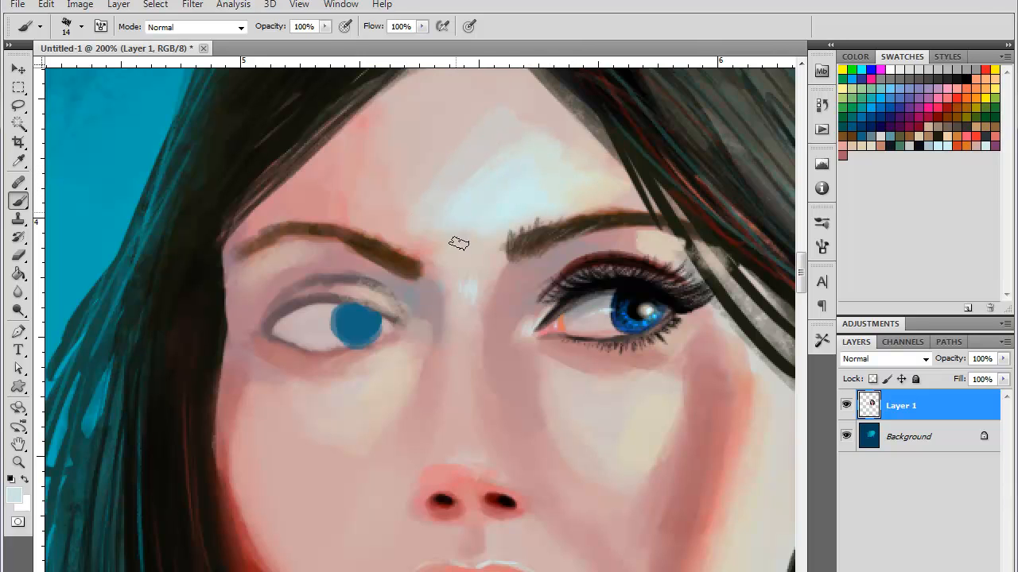
- Extend the pale highlight down between the eyebrows and across the left side of the forehead
{"action": "left_click_drag", "start_coordinate": [454, 275], "coordinate": [431, 238]}
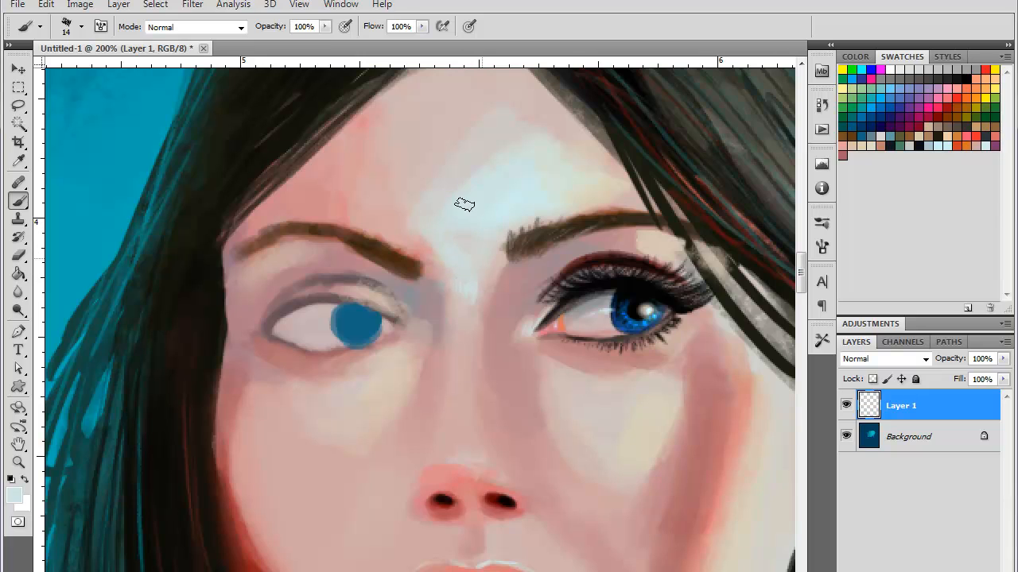
{"action": "mouse_move", "coordinate": [445, 170]}
{"action": "left_mouse_down"}
{"action": "mouse_move", "coordinate": [409, 230]}
{"action": "mouse_move", "coordinate": [395, 218]}
{"action": "mouse_move", "coordinate": [390, 235]}
{"action": "mouse_move", "coordinate": [411, 252]}
{"action": "mouse_move", "coordinate": [413, 167]}
{"action": "mouse_move", "coordinate": [422, 229]}
{"action": "mouse_move", "coordinate": [387, 227]}
{"action": "mouse_move", "coordinate": [411, 218]}
{"action": "mouse_move", "coordinate": [383, 211]}
{"action": "mouse_move", "coordinate": [389, 226]}
{"action": "mouse_move", "coordinate": [391, 209]}
{"action": "mouse_move", "coordinate": [353, 216]}
{"action": "mouse_move", "coordinate": [372, 214]}
{"action": "mouse_move", "coordinate": [389, 180]}
{"action": "mouse_move", "coordinate": [410, 170]}
{"action": "mouse_move", "coordinate": [344, 201]}
{"action": "left_mouse_up"}
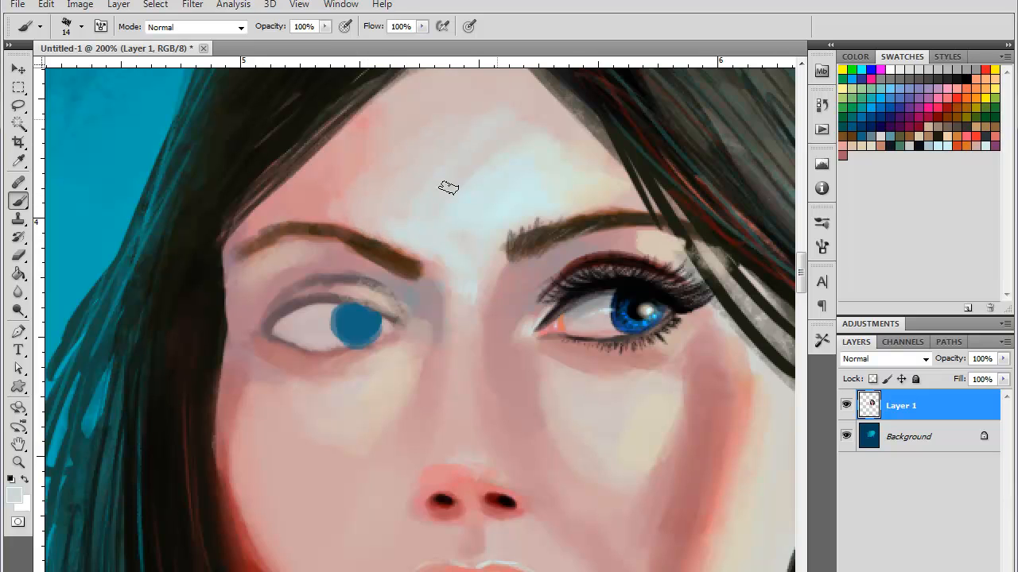
{"action": "left_click", "coordinate": [578, 172], "text": "alt"}
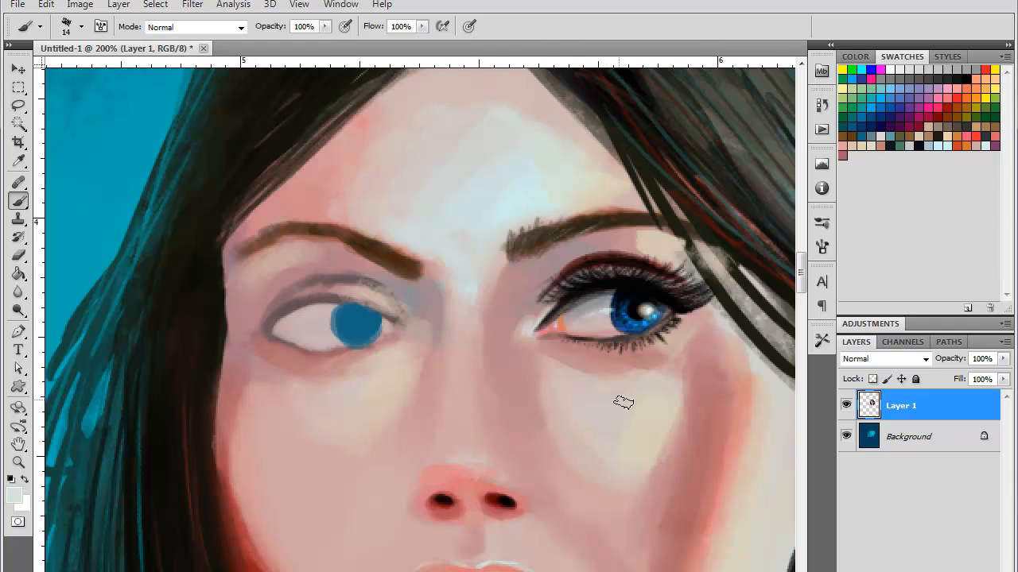
- Sample tones near the hairline and brush along the forehead's right edge where it meets the hair
{"action": "key", "text": "ctrl+minus"}
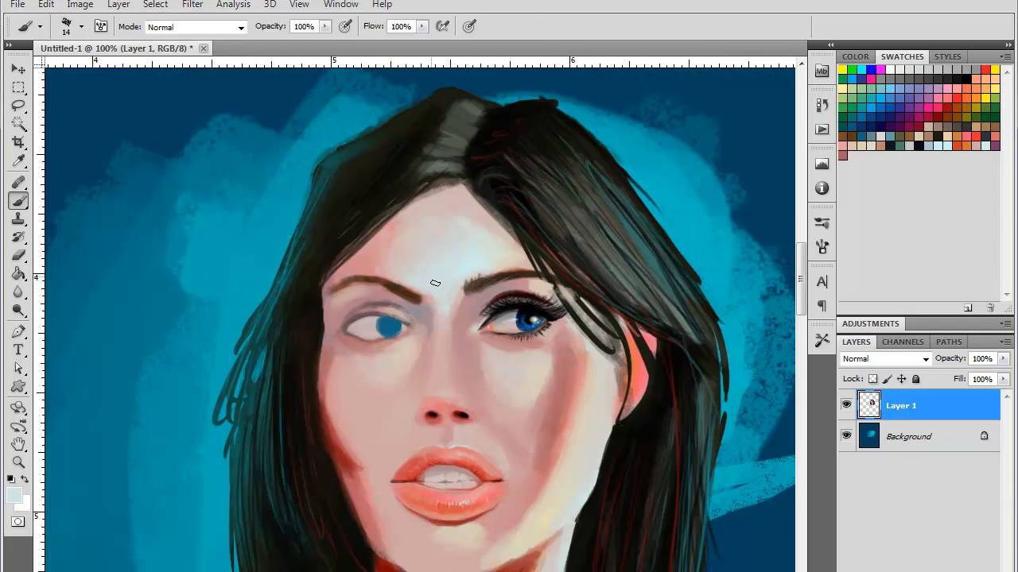
{"action": "left_click", "coordinate": [402, 228], "text": "alt"}
{"action": "left_click", "coordinate": [520, 246], "text": "alt"}
{"action": "left_click", "coordinate": [500, 221], "text": "alt"}
{"action": "left_click_drag", "start_coordinate": [493, 220], "coordinate": [532, 250]}
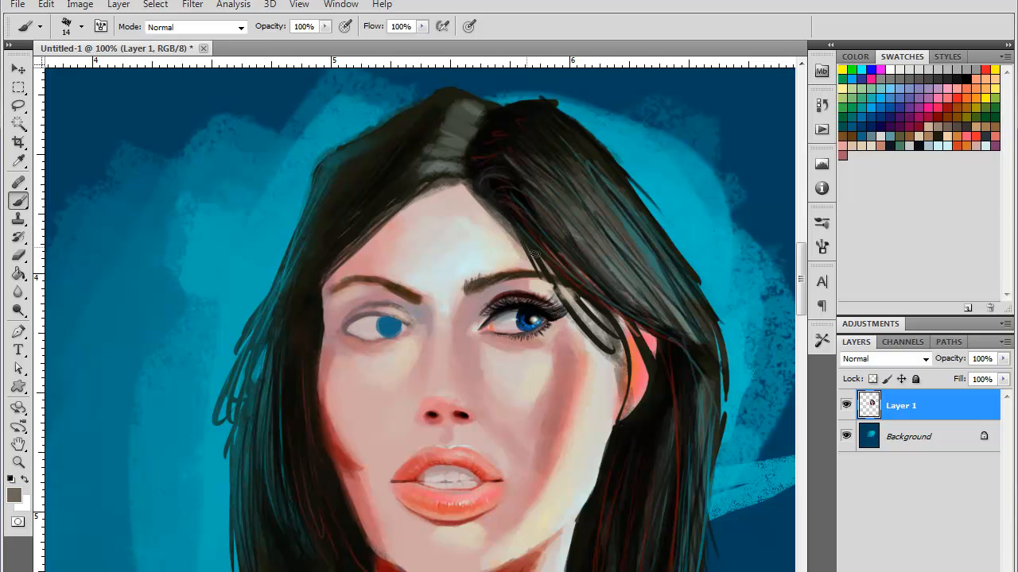
- Line the forehead's right hairline with sampled dark red, from the parting down towards the eyebrow
{"action": "left_click", "coordinate": [567, 390], "text": "alt"}
{"action": "left_click", "coordinate": [348, 460], "text": "alt"}
{"action": "left_click_drag", "start_coordinate": [469, 191], "coordinate": [515, 237]}
{"action": "mouse_move", "coordinate": [469, 190]}
{"action": "left_mouse_down"}
{"action": "mouse_move", "coordinate": [422, 196]}
{"action": "mouse_move", "coordinate": [504, 226]}
{"action": "mouse_move", "coordinate": [542, 256]}
{"action": "left_mouse_up"}
{"action": "left_click", "coordinate": [468, 189], "text": "alt"}
{"action": "key", "text": "ctrl+minus"}
{"action": "key", "text": "ctrl+minus"}
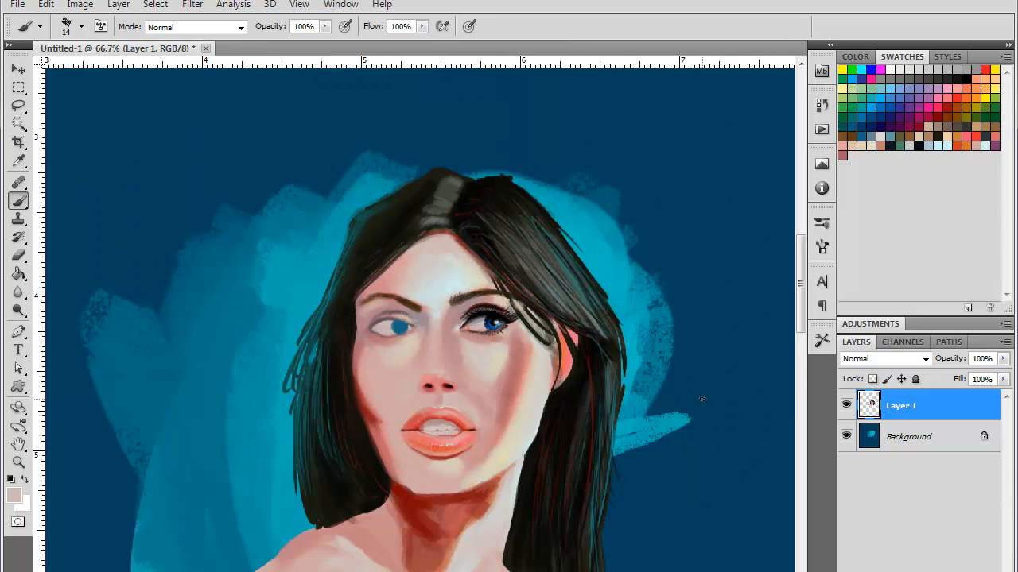
- Tint both eyebrows with the dark red sampled from the left cheek's edge
{"action": "key", "text": "ctrl+plus"}
{"action": "key", "text": "ctrl+plus"}
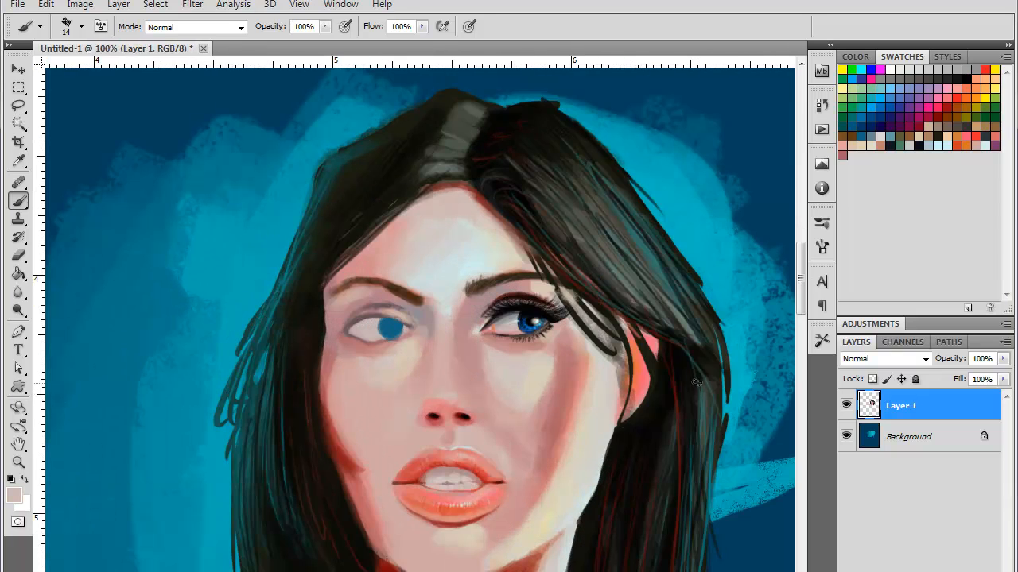
{"action": "left_click", "coordinate": [350, 451], "text": "alt"}
{"action": "left_click_drag", "start_coordinate": [414, 304], "coordinate": [348, 287]}
{"action": "left_click_drag", "start_coordinate": [485, 286], "coordinate": [528, 279]}
{"action": "key", "text": "ctrl+minus"}
{"action": "key", "text": "ctrl+minus"}
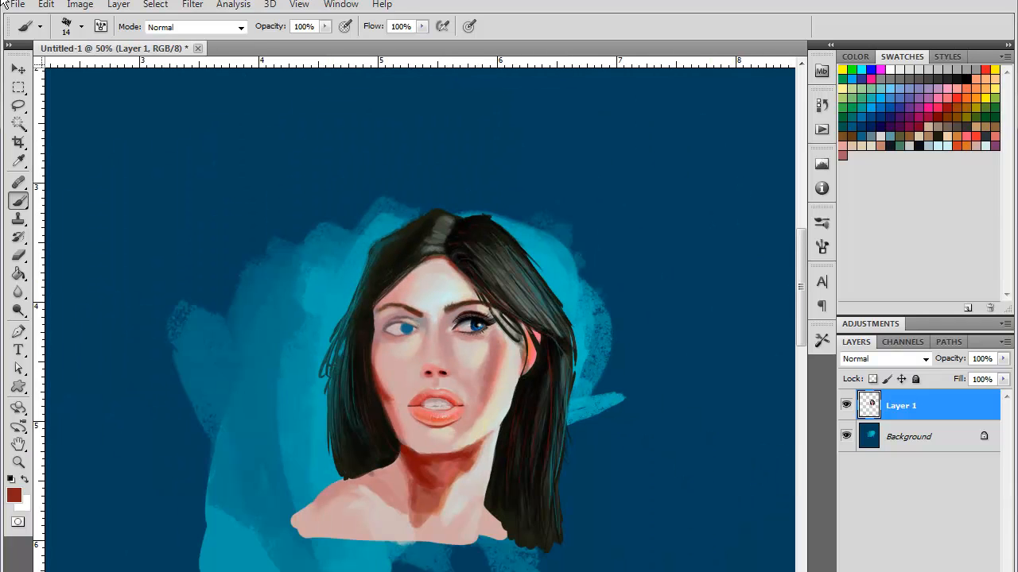
{"action": "key", "text": "ctrl+plus"}
{"action": "key", "text": "ctrl+plus"}
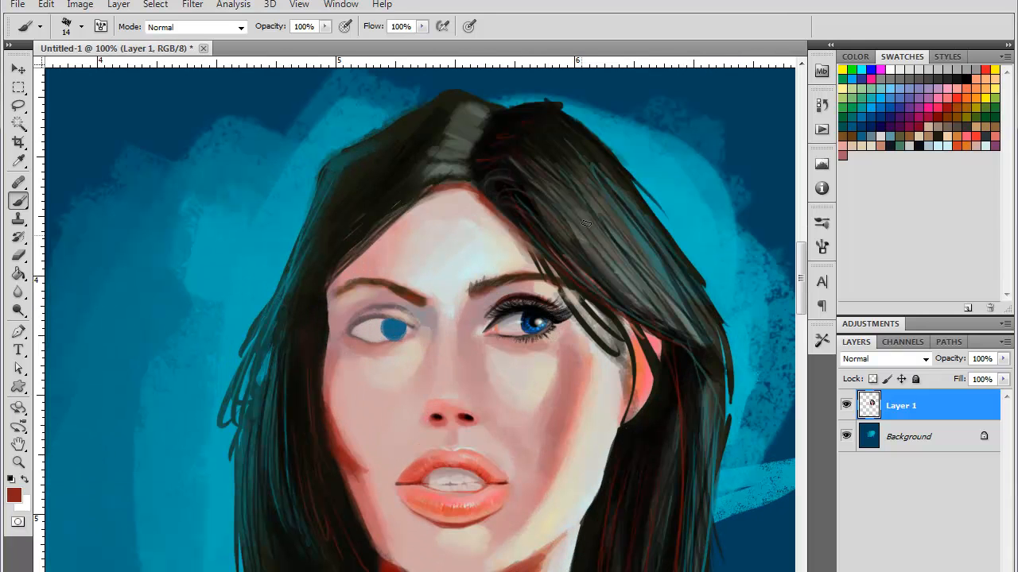
- Sample dark red and pink skin tones and tint the upper eyelid between the right eyebrow and the lashes
{"action": "left_click", "coordinate": [568, 412], "text": "alt"}
{"action": "left_click_drag", "start_coordinate": [456, 481], "coordinate": [462, 381]}
{"action": "left_click", "coordinate": [425, 492], "text": "alt"}
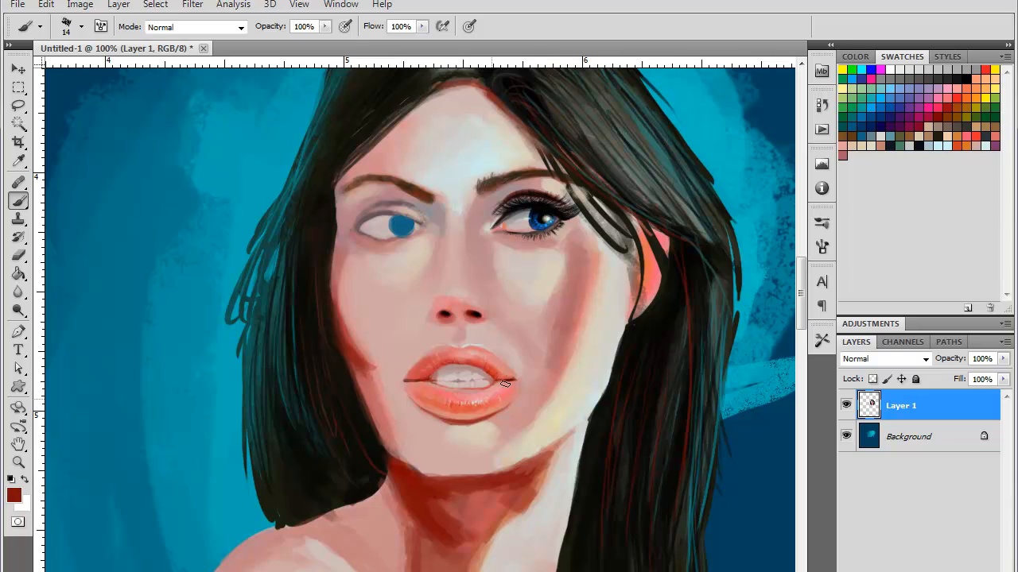
{"action": "left_click_drag", "start_coordinate": [517, 275], "coordinate": [502, 383]}
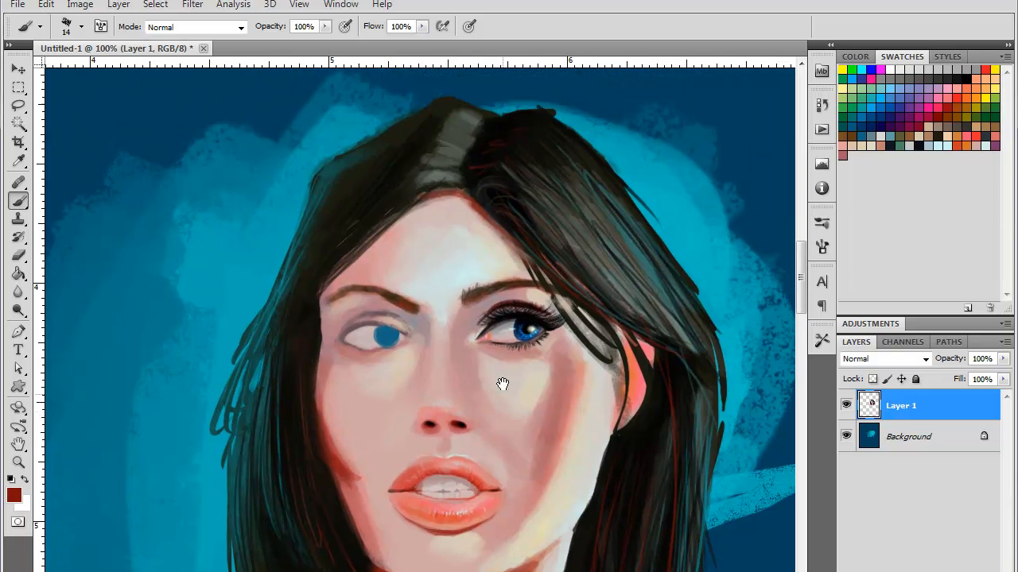
{"action": "left_click", "coordinate": [477, 308], "text": "alt"}
{"action": "left_click", "coordinate": [522, 295], "text": "alt"}
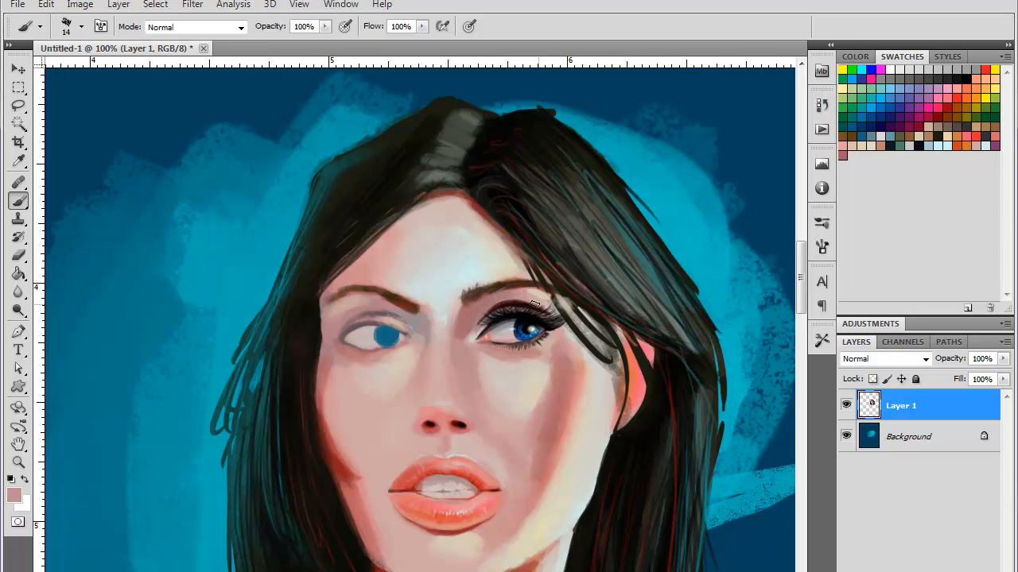
- Sample skin tones at the right eyebrow's inner end and shade down the side of the nose bridge
{"action": "left_click", "coordinate": [481, 306], "text": "alt"}
{"action": "left_click", "coordinate": [455, 306], "text": "alt"}
{"action": "left_click", "coordinate": [458, 310], "text": "alt"}
{"action": "left_click", "coordinate": [452, 302], "text": "alt"}
{"action": "left_click_drag", "start_coordinate": [455, 303], "coordinate": [458, 336]}
{"action": "left_click", "coordinate": [469, 308], "text": "alt"}
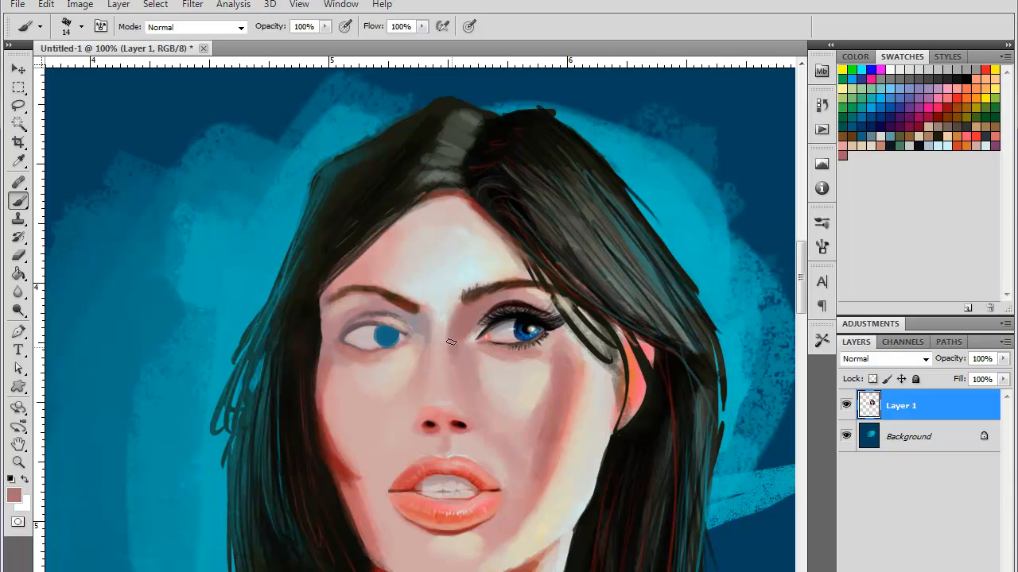
- Blend sampled skin tones between the right eye's inner corner and the side of the nose
{"action": "left_click_drag", "start_coordinate": [451, 342], "coordinate": [449, 352]}
{"action": "left_click", "coordinate": [465, 364], "text": "alt"}
{"action": "left_click_drag", "start_coordinate": [469, 348], "coordinate": [469, 347]}
{"action": "left_click", "coordinate": [459, 351], "text": "alt"}
- Brush sampled skin tones under the right eye to soften the shading below the lower lashes
{"action": "left_click", "coordinate": [495, 361], "text": "alt"}
{"action": "left_click_drag", "start_coordinate": [485, 352], "coordinate": [538, 359]}
{"action": "left_click", "coordinate": [509, 353], "text": "alt"}
{"action": "left_click", "coordinate": [533, 357], "text": "alt"}
{"action": "left_click", "coordinate": [515, 355], "text": "alt"}
- Sample pink and peach tones and blend the edge of the red shadow running down the right cheek
{"action": "left_click", "coordinate": [565, 410], "text": "alt"}
{"action": "left_click", "coordinate": [566, 416], "text": "alt"}
{"action": "left_click", "coordinate": [584, 387], "text": "alt"}
{"action": "left_click", "coordinate": [569, 428], "text": "alt"}
{"action": "left_click", "coordinate": [585, 418], "text": "alt"}
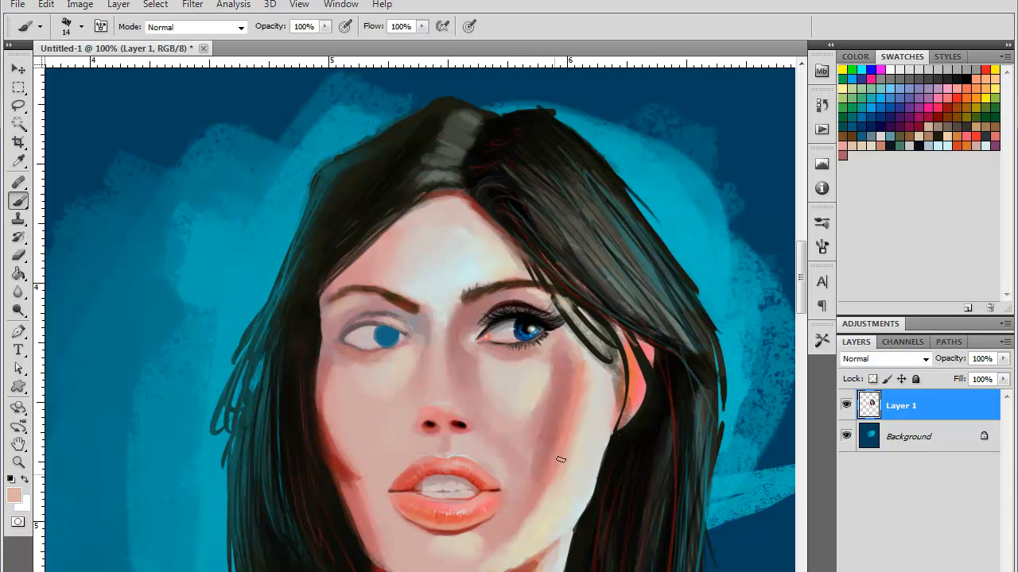
- Switch to the 5 px hard round brush and line the ear's edge with a light tone sampled from the cheek
{"action": "left_click", "coordinate": [637, 379], "text": "alt"}
{"action": "left_click", "coordinate": [587, 414], "text": "alt"}
{"action": "right_click", "coordinate": [645, 339]}
{"action": "left_click", "coordinate": [750, 457]}
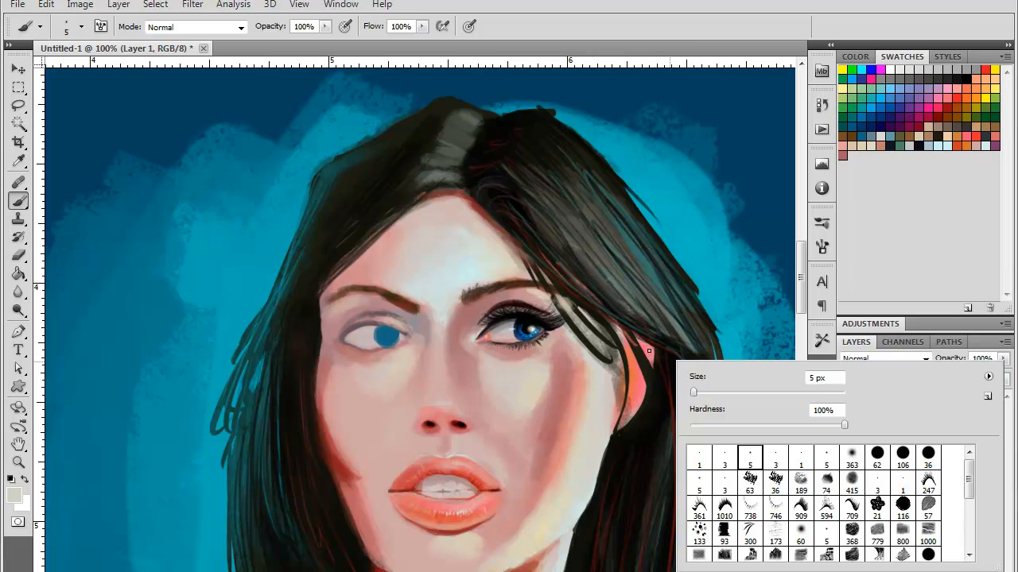
{"action": "left_click", "coordinate": [649, 351]}
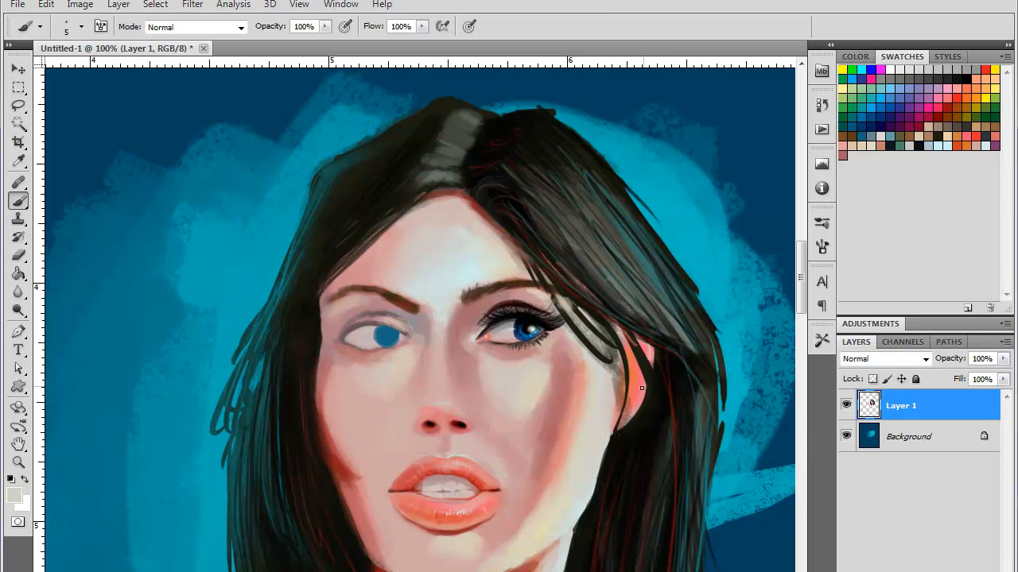
{"action": "left_click_drag", "start_coordinate": [642, 385], "coordinate": [622, 422]}
- Refine the ear's upper rim, front edge and lobe with sampled red and light skin tones, and sample the dark hair color
{"action": "left_click", "coordinate": [346, 453], "text": "alt"}
{"action": "mouse_move", "coordinate": [633, 352]}
{"action": "left_mouse_down"}
{"action": "mouse_move", "coordinate": [636, 364]}
{"action": "mouse_move", "coordinate": [638, 338]}
{"action": "left_mouse_up"}
{"action": "left_click", "coordinate": [611, 388], "text": "alt"}
{"action": "left_click_drag", "start_coordinate": [615, 370], "coordinate": [617, 424]}
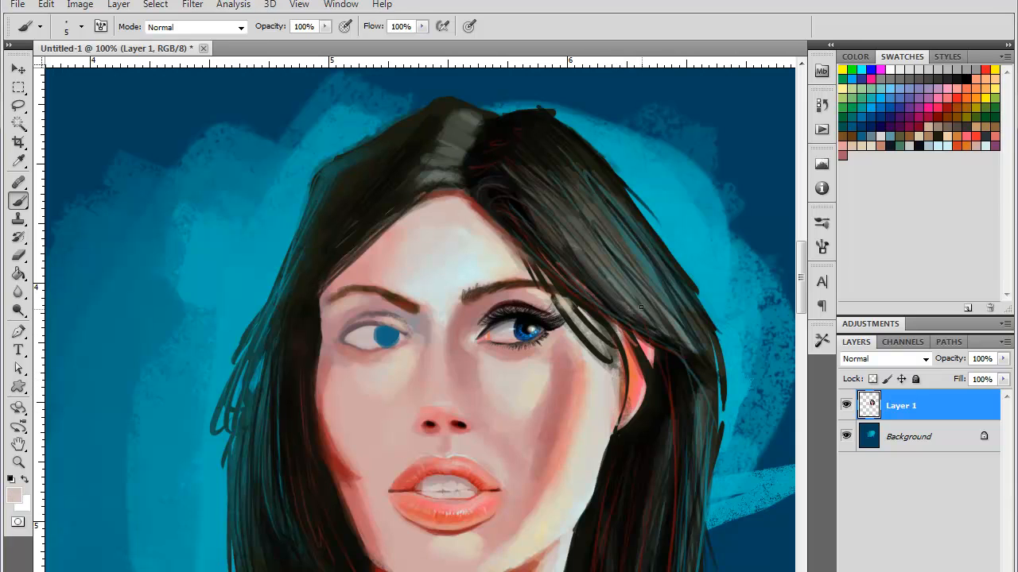
{"action": "left_click", "coordinate": [522, 411], "text": "alt"}
{"action": "mouse_move", "coordinate": [625, 402]}
{"action": "left_mouse_down"}
{"action": "mouse_move", "coordinate": [634, 396]}
{"action": "mouse_move", "coordinate": [622, 420]}
{"action": "left_mouse_up"}
{"action": "left_click", "coordinate": [625, 364], "text": "alt"}
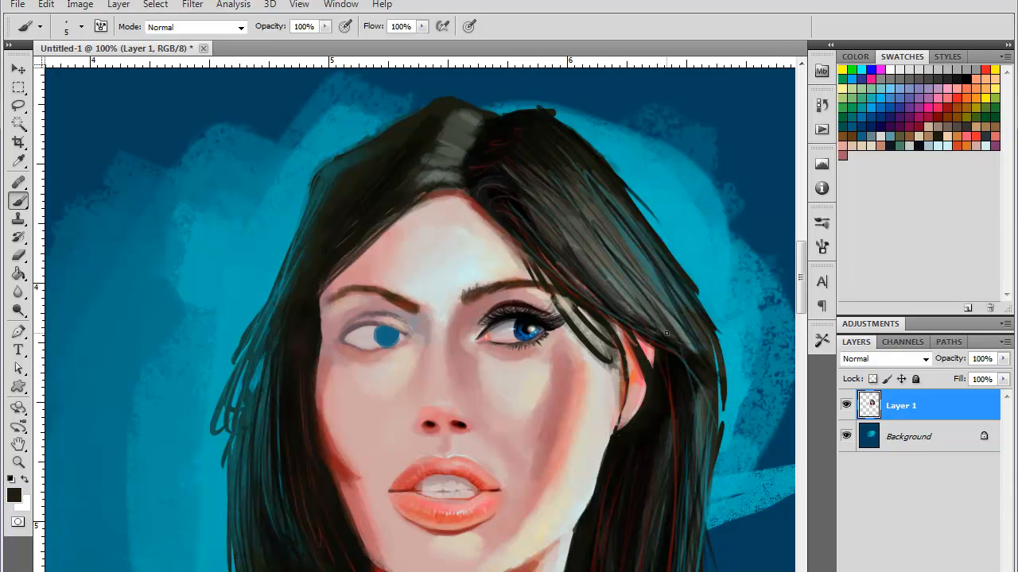
{"action": "key", "text": "ctrl+minus"}
{"action": "key", "text": "ctrl+minus"}
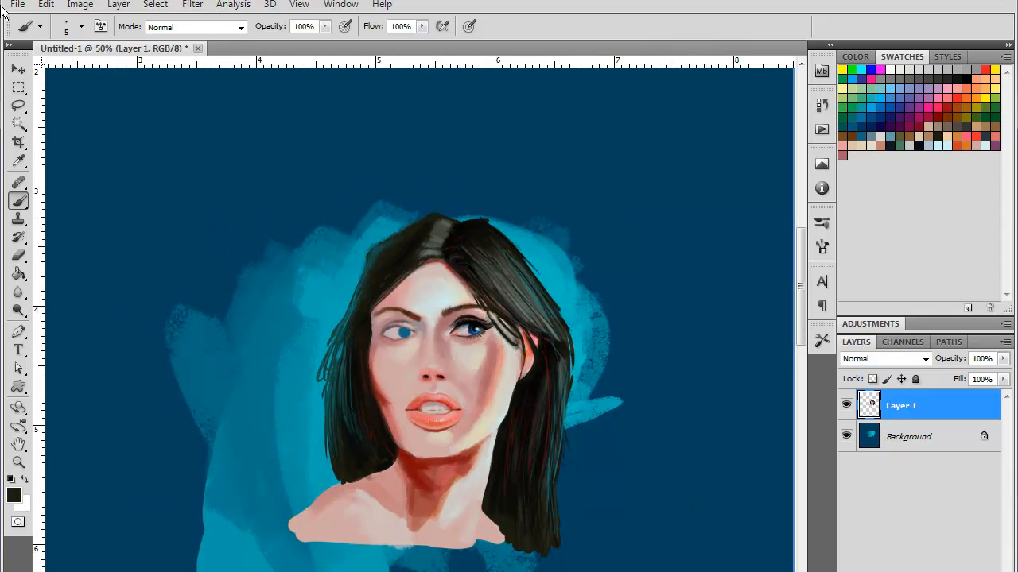
{"action": "key", "text": "ctrl+plus"}
{"action": "key", "text": "ctrl+plus"}
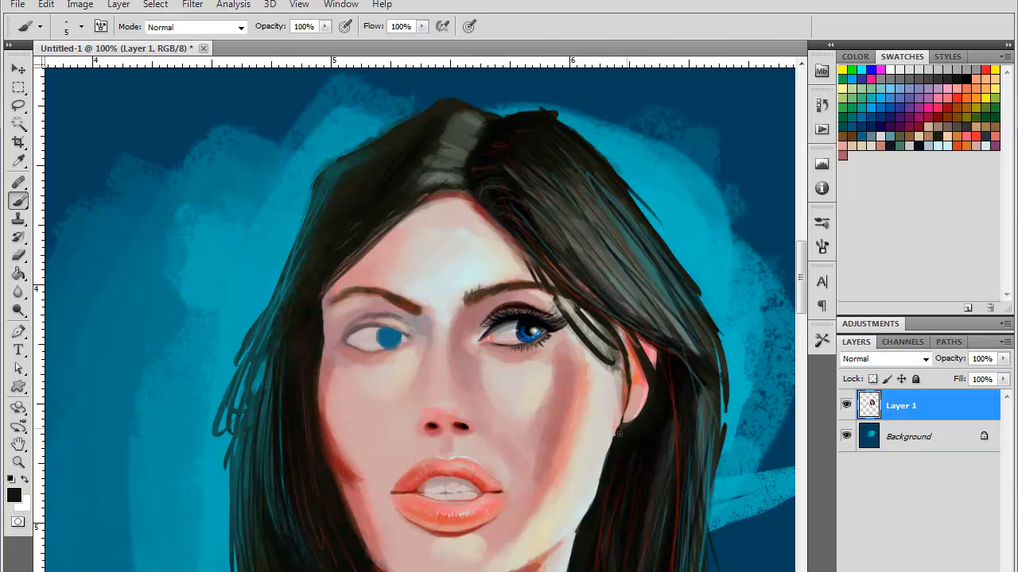
{"action": "scroll", "coordinate": [625, 481], "scroll_direction": "down", "scroll_amount": 5}
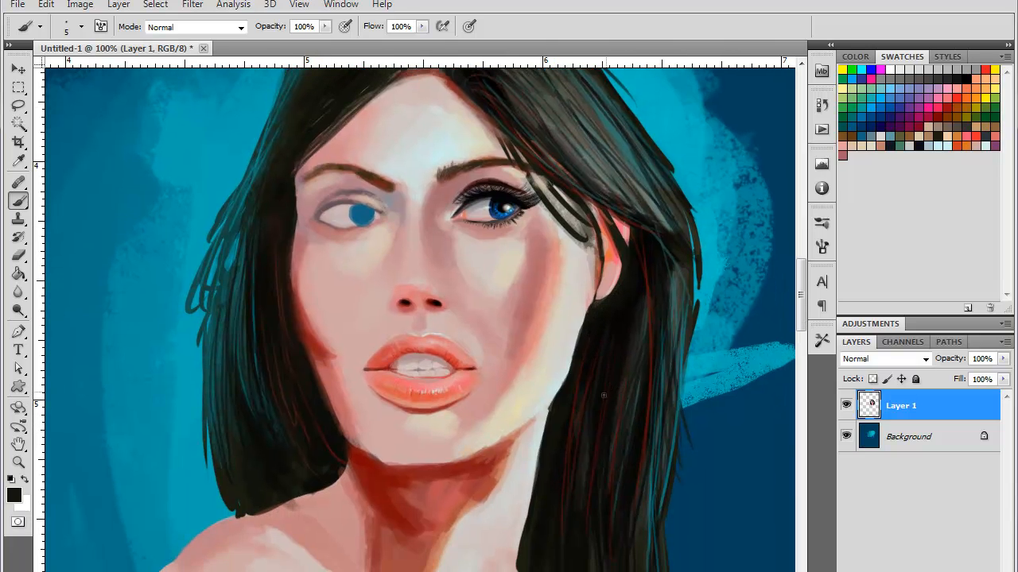
{"action": "key", "text": "ctrl+minus"}
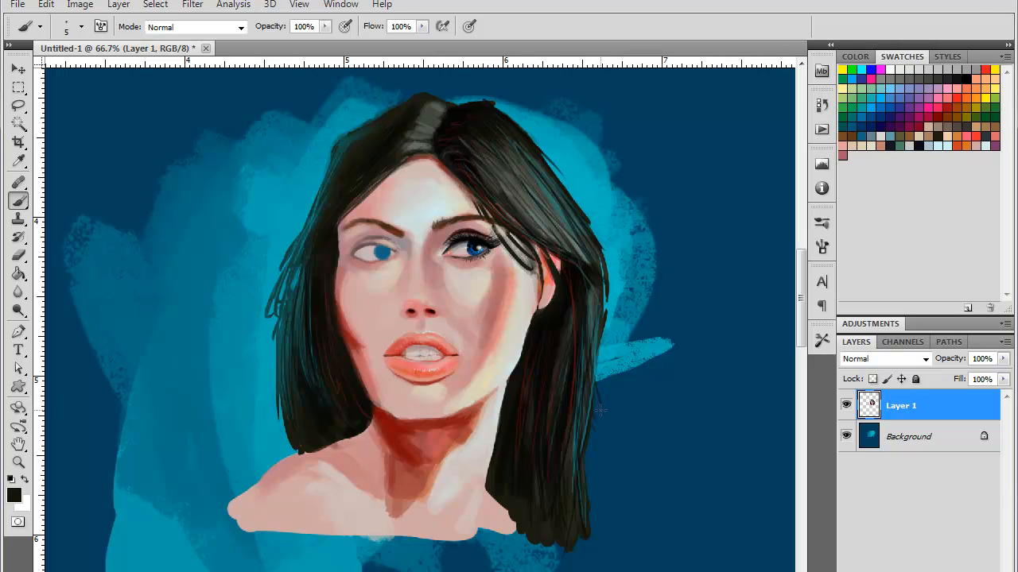
- Try drawing a larger ear outline over the hair with a sampled pink skin tone
{"action": "left_click", "coordinate": [533, 342], "text": "alt"}
{"action": "left_click_drag", "start_coordinate": [527, 333], "coordinate": [540, 327]}
{"action": "key", "text": "ctrl+z"}
{"action": "mouse_move", "coordinate": [544, 269]}
{"action": "left_mouse_down"}
{"action": "mouse_move", "coordinate": [558, 284]}
{"action": "mouse_move", "coordinate": [550, 304]}
{"action": "left_mouse_up"}
{"action": "mouse_move", "coordinate": [543, 267]}
{"action": "left_mouse_down"}
{"action": "mouse_move", "coordinate": [554, 262]}
{"action": "mouse_move", "coordinate": [554, 304]}
{"action": "mouse_move", "coordinate": [533, 338]}
{"action": "left_mouse_up"}
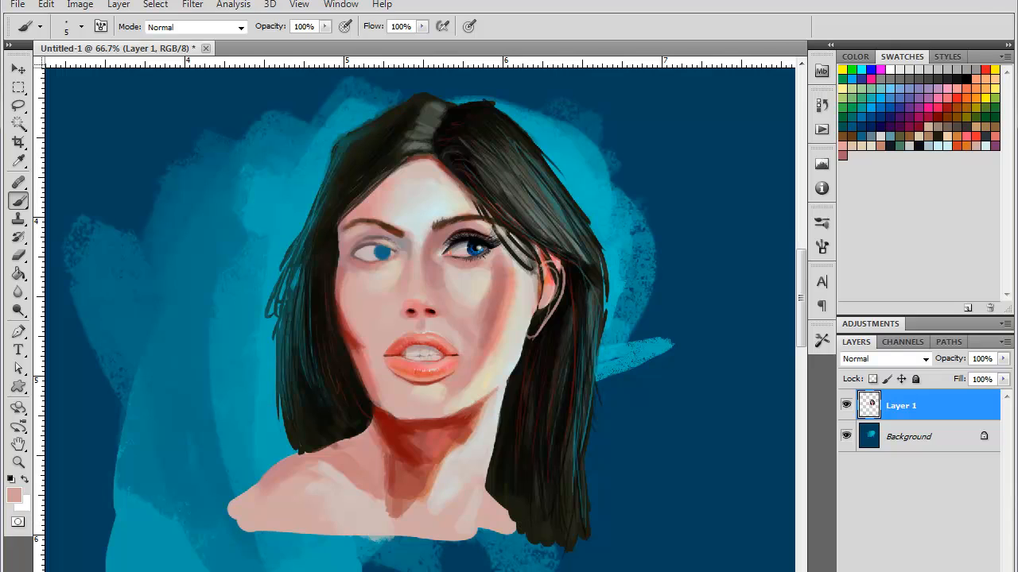
{"action": "key", "text": "ctrl+z"}
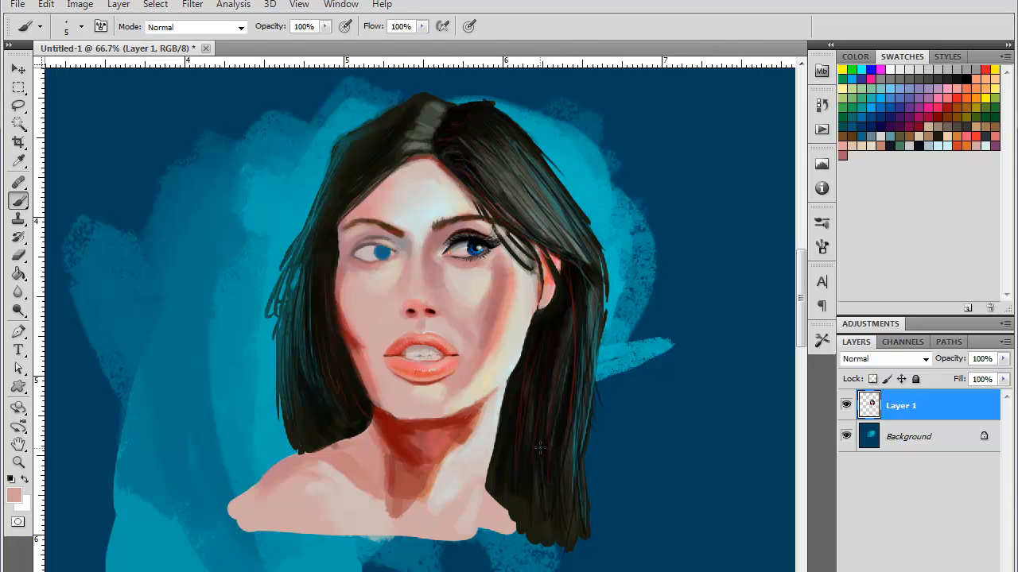
- Sample the dark maroon above the right eye and trace the upper eyelid crease with it
{"action": "key", "text": "ctrl+plus"}
{"action": "key", "text": "ctrl+plus"}
{"action": "left_click_drag", "start_coordinate": [550, 206], "coordinate": [496, 491]}
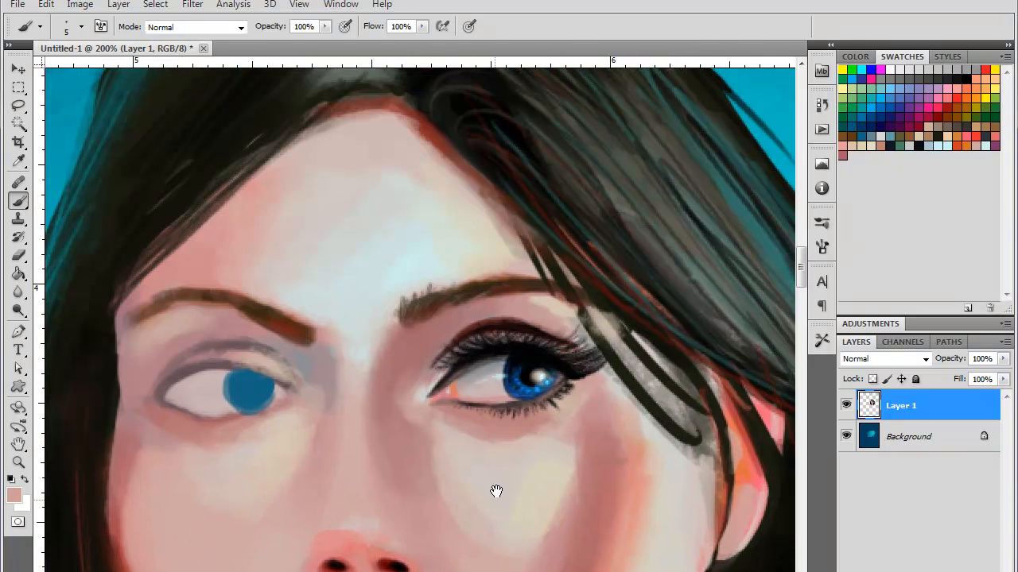
{"action": "left_click", "coordinate": [501, 315], "text": "alt"}
{"action": "left_click_drag", "start_coordinate": [500, 321], "coordinate": [455, 332]}
- Reduce the brush to 3 px and refine the right eyelid crease with sampled dark red tones, undoing the last stroke
{"action": "right_click", "coordinate": [498, 320]}
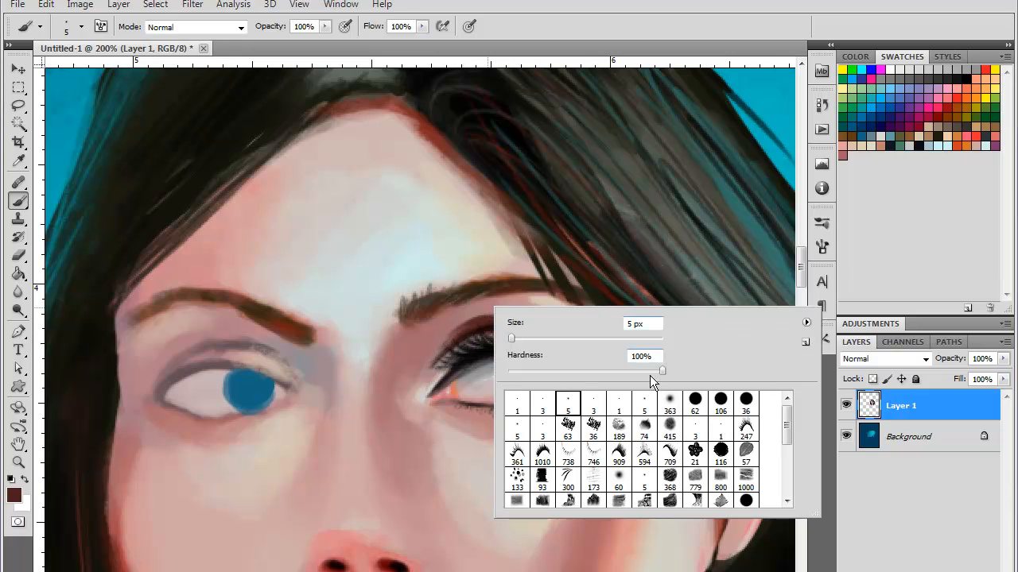
{"action": "left_click", "coordinate": [695, 401]}
{"action": "left_click", "coordinate": [513, 339]}
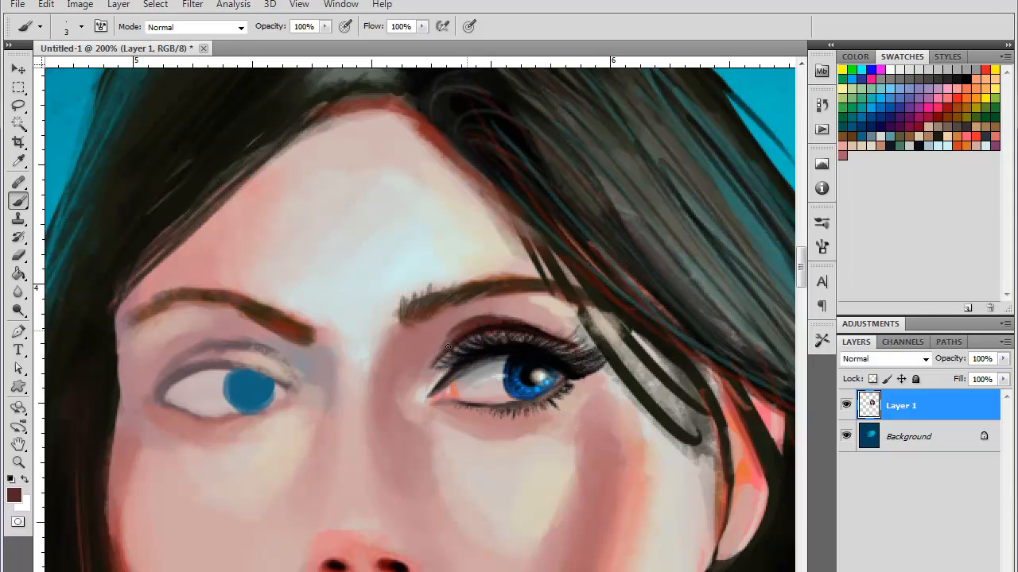
{"action": "left_click", "coordinate": [512, 321], "text": "alt"}
{"action": "mouse_move", "coordinate": [495, 317]}
{"action": "left_mouse_down"}
{"action": "mouse_move", "coordinate": [526, 326]}
{"action": "mouse_move", "coordinate": [456, 335]}
{"action": "mouse_move", "coordinate": [518, 315]}
{"action": "left_mouse_up"}
{"action": "left_click", "coordinate": [487, 316], "text": "alt"}
{"action": "left_click", "coordinate": [492, 311], "text": "alt"}
{"action": "left_click", "coordinate": [475, 322], "text": "alt"}
{"action": "key", "text": "ctrl+z"}
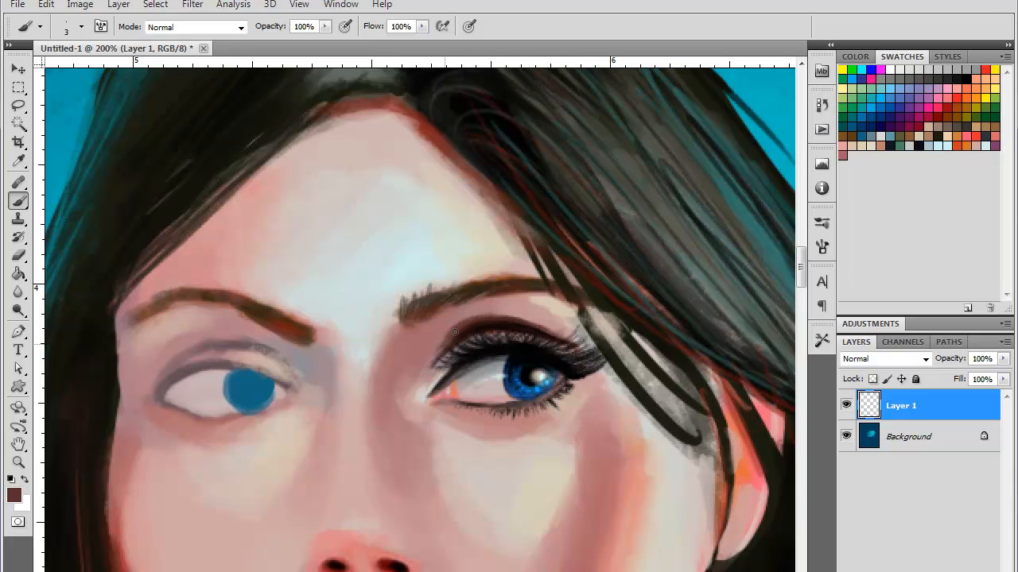
{"action": "key", "text": "ctrl+minus"}
{"action": "key", "text": "ctrl+minus"}
{"action": "key", "text": "ctrl+minus"}
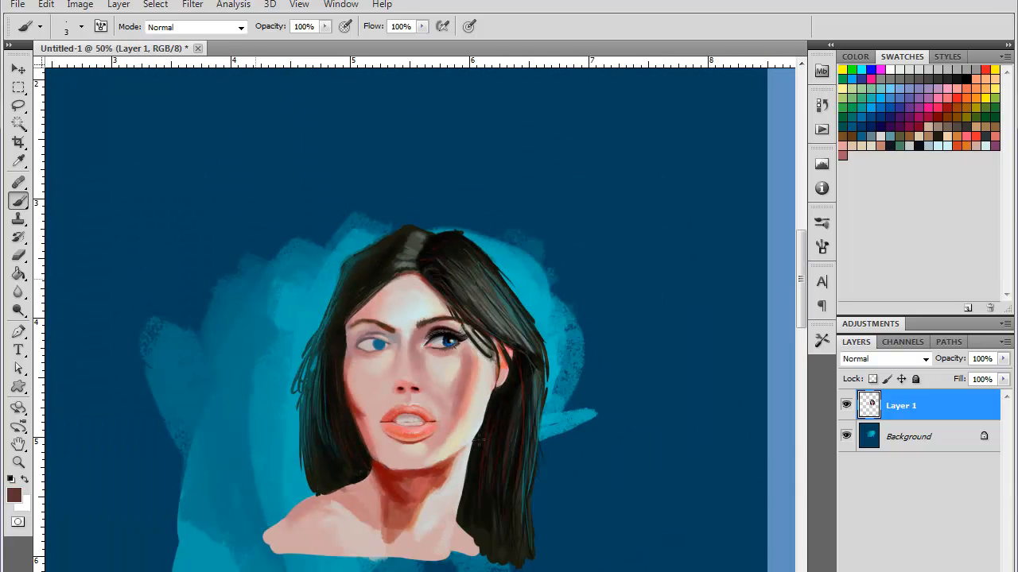
{"action": "key", "text": "ctrl+plus"}
{"action": "key", "text": "ctrl+plus"}
{"action": "key", "text": "ctrl+plus"}
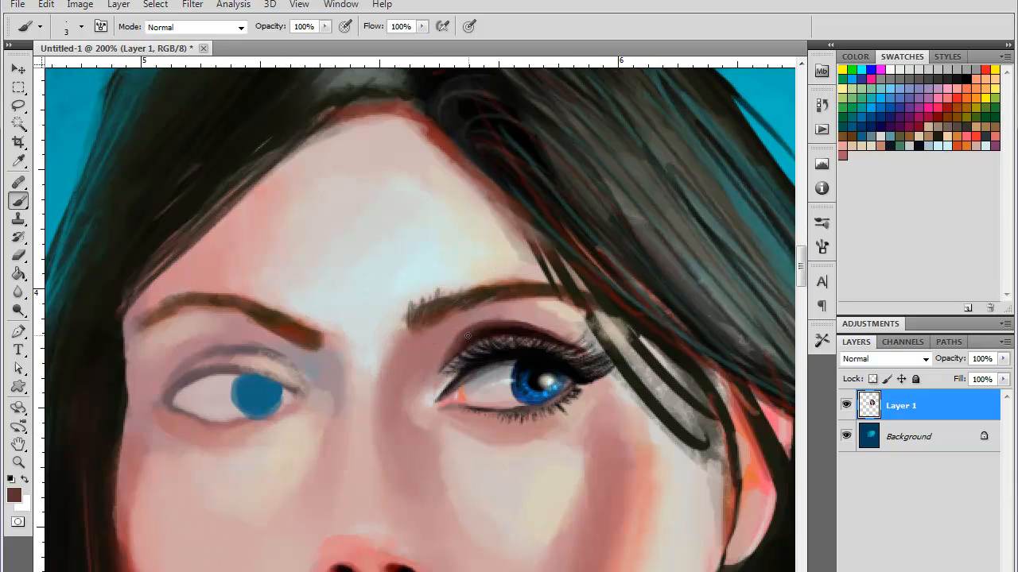
- Add fine light strokes among the right eye's upper lashes with the 3 px brush, and sample a beige tone near the brow
{"action": "right_click", "coordinate": [497, 360]}
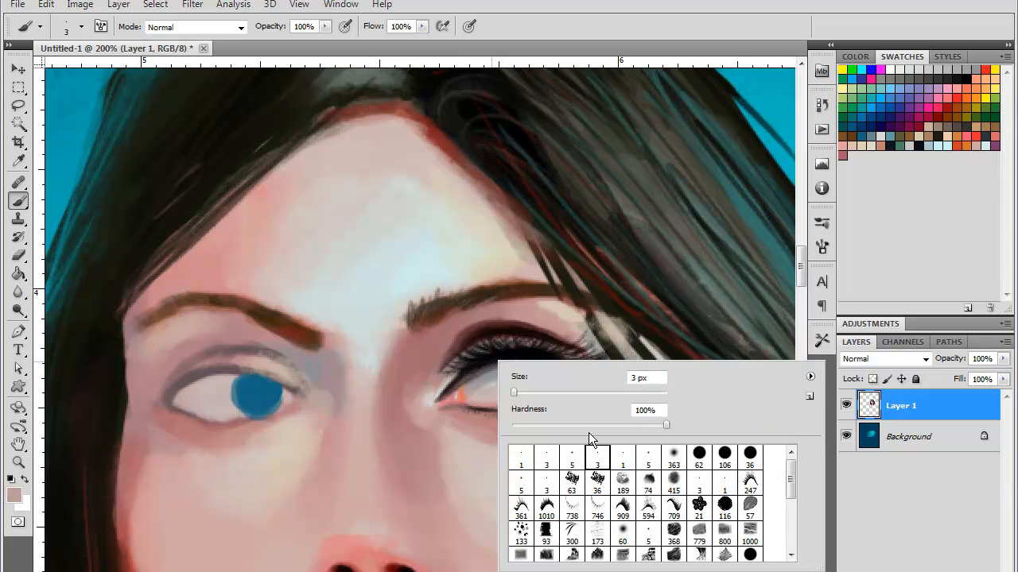
{"action": "left_click", "coordinate": [487, 338]}
{"action": "left_click_drag", "start_coordinate": [477, 346], "coordinate": [481, 342]}
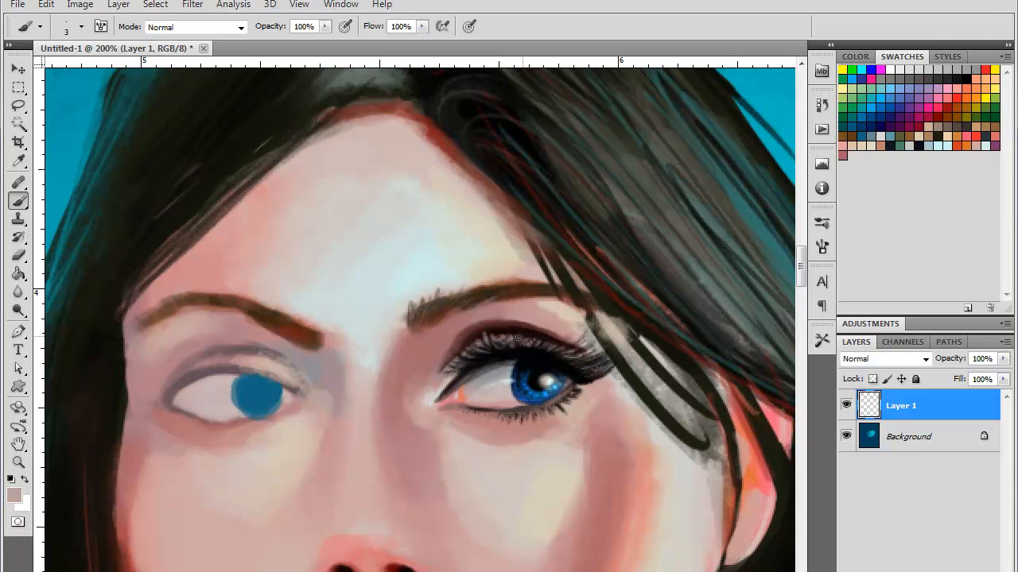
{"action": "left_click_drag", "start_coordinate": [544, 339], "coordinate": [574, 353]}
{"action": "mouse_move", "coordinate": [476, 343]}
{"action": "left_mouse_down"}
{"action": "mouse_move", "coordinate": [451, 359]}
{"action": "mouse_move", "coordinate": [486, 322]}
{"action": "mouse_move", "coordinate": [474, 332]}
{"action": "mouse_move", "coordinate": [572, 326]}
{"action": "mouse_move", "coordinate": [555, 314]}
{"action": "mouse_move", "coordinate": [547, 321]}
{"action": "mouse_move", "coordinate": [545, 307]}
{"action": "mouse_move", "coordinate": [526, 299]}
{"action": "mouse_move", "coordinate": [546, 305]}
{"action": "mouse_move", "coordinate": [508, 297]}
{"action": "left_mouse_up"}
{"action": "left_click", "coordinate": [570, 312], "text": "alt"}
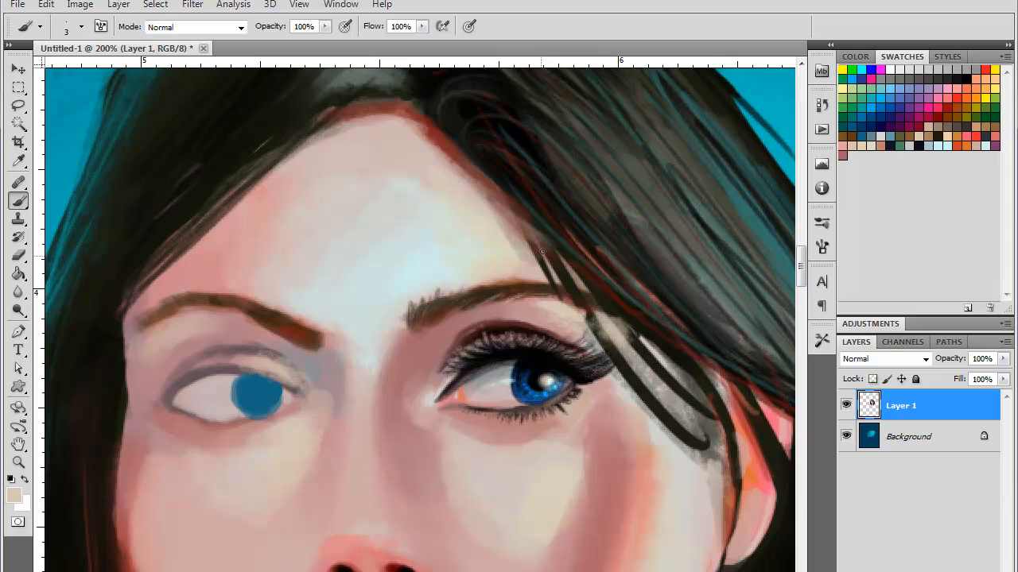
- Try several brush presets, then choose the 62 px hard round brush and reduce it to 26 px
{"action": "right_click", "coordinate": [533, 296]}
{"action": "left_click", "coordinate": [635, 413]}
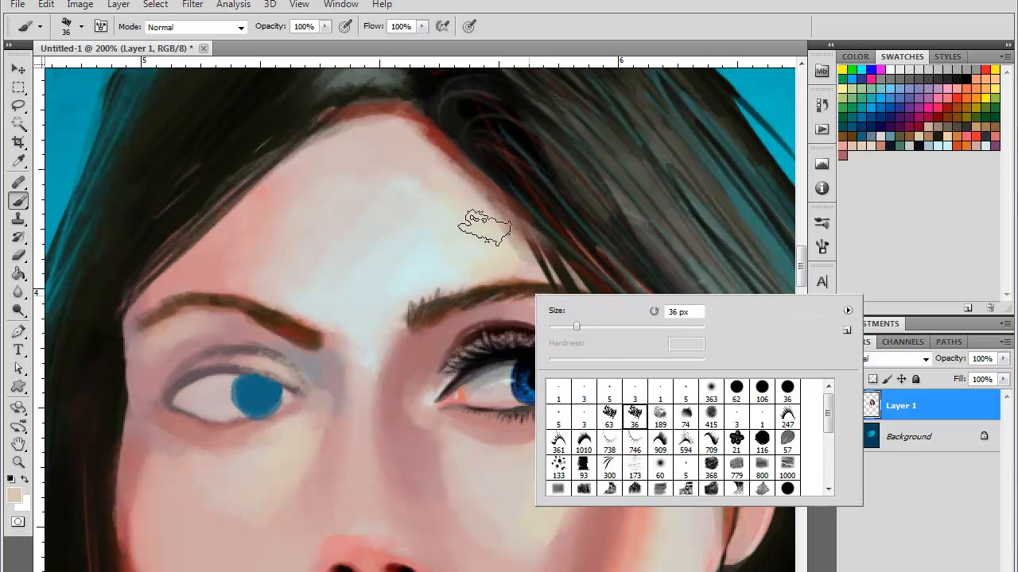
{"action": "left_click_drag", "start_coordinate": [576, 326], "coordinate": [549, 326]}
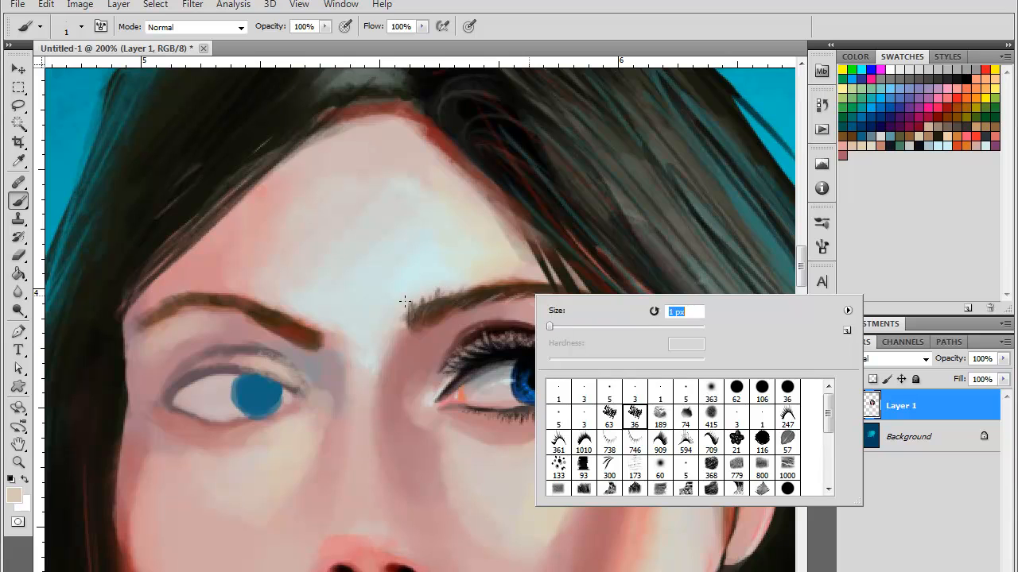
{"action": "left_click", "coordinate": [634, 391]}
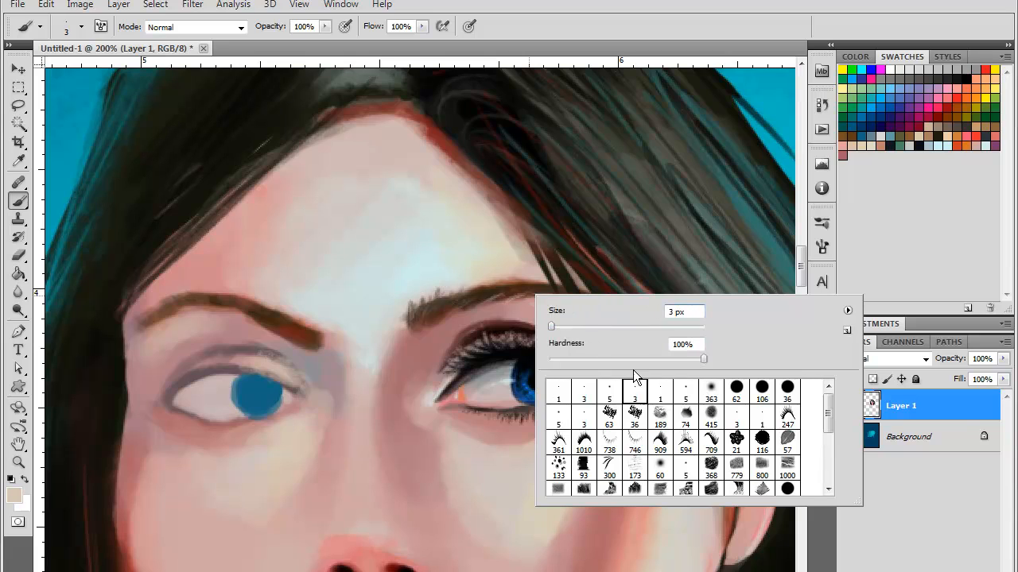
{"action": "left_click", "coordinate": [609, 391]}
{"action": "left_click", "coordinate": [736, 392]}
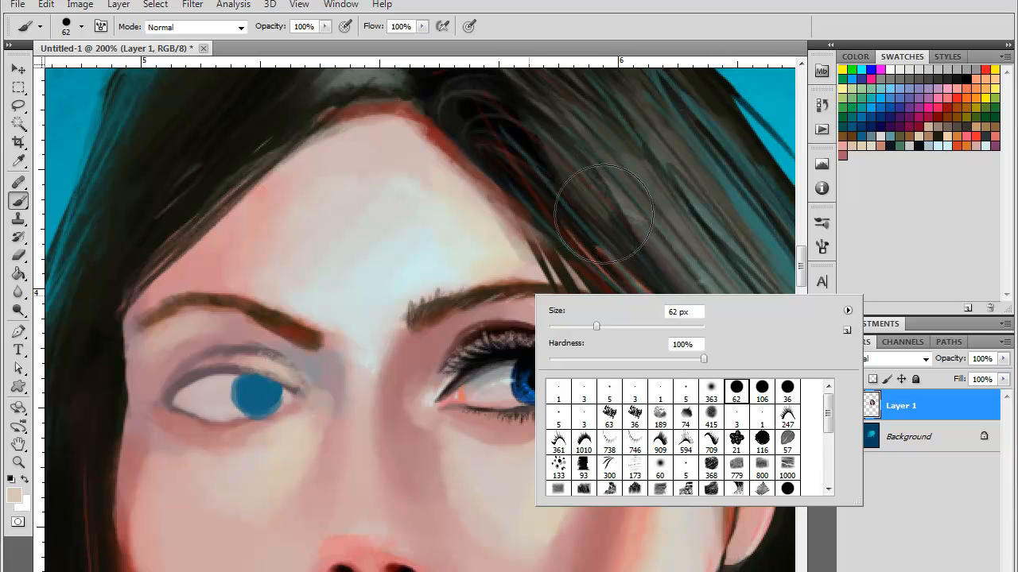
{"action": "left_click", "coordinate": [566, 327]}
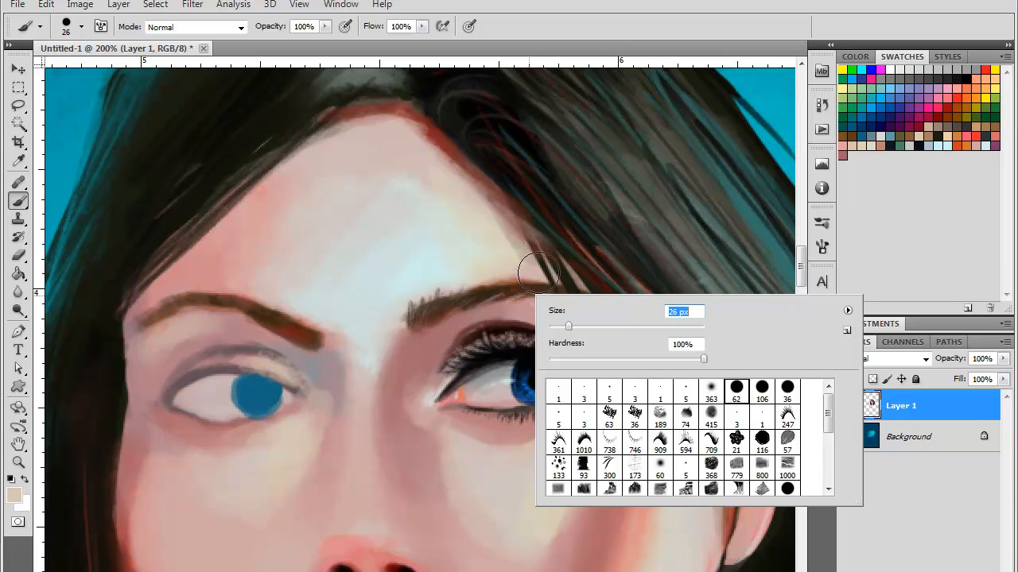
{"action": "left_click", "coordinate": [477, 239]}
- Sample teal from the backdrop and brush loose strokes on the dark blue area above the head
{"action": "key", "text": "ctrl+minus"}
{"action": "key", "text": "ctrl+minus"}
{"action": "key", "text": "ctrl+minus"}
{"action": "left_click", "coordinate": [295, 276], "text": "alt"}
{"action": "mouse_move", "coordinate": [306, 154]}
{"action": "left_mouse_down"}
{"action": "mouse_move", "coordinate": [301, 189]}
{"action": "mouse_move", "coordinate": [305, 141]}
{"action": "mouse_move", "coordinate": [302, 198]}
{"action": "mouse_move", "coordinate": [318, 171]}
{"action": "mouse_move", "coordinate": [316, 207]}
{"action": "left_mouse_up"}
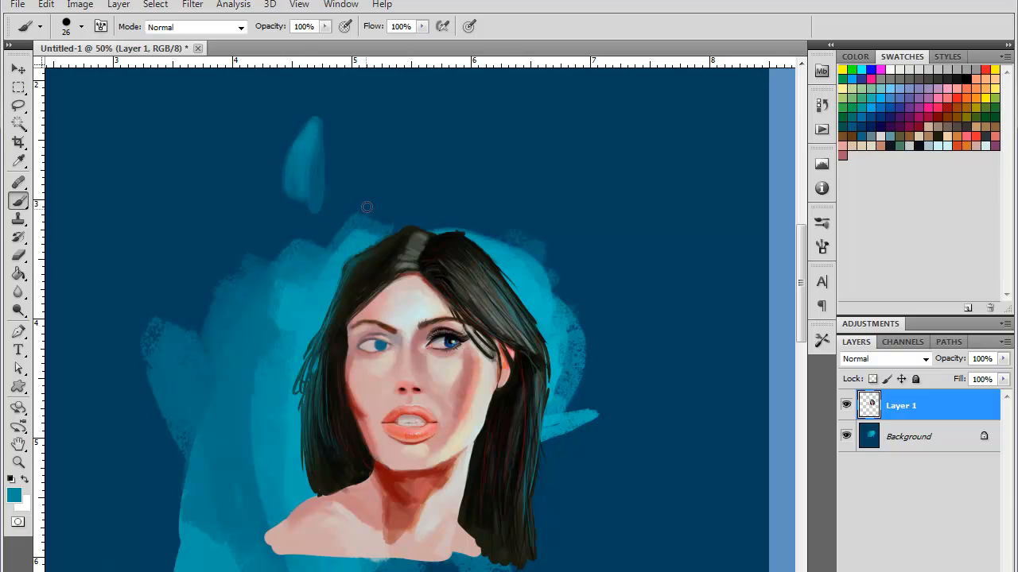
{"action": "mouse_move", "coordinate": [342, 116]}
{"action": "left_mouse_down"}
{"action": "mouse_move", "coordinate": [246, 202]}
{"action": "mouse_move", "coordinate": [196, 222]}
{"action": "left_mouse_up"}
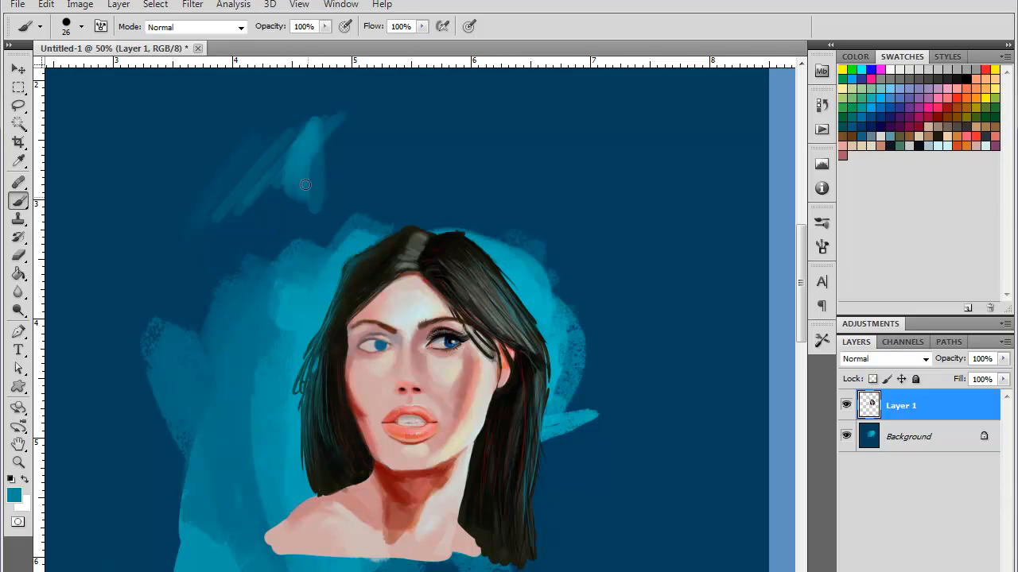
{"action": "left_click_drag", "start_coordinate": [302, 141], "coordinate": [268, 207]}
- Reduce the brush to 6 px and add thinner teal strokes beside the broad ones above the head
{"action": "right_click", "coordinate": [312, 164]}
{"action": "left_click_drag", "start_coordinate": [339, 211], "coordinate": [326, 211]}
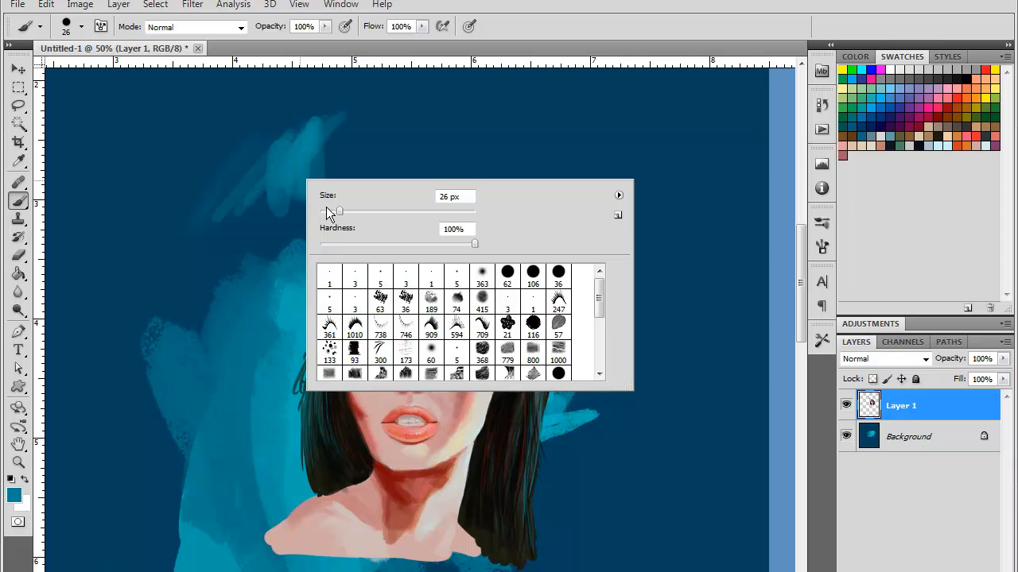
{"action": "left_click", "coordinate": [271, 156]}
{"action": "mouse_move", "coordinate": [247, 190]}
{"action": "left_mouse_down"}
{"action": "mouse_move", "coordinate": [247, 164]}
{"action": "mouse_move", "coordinate": [235, 187]}
{"action": "left_mouse_up"}
{"action": "left_click_drag", "start_coordinate": [238, 150], "coordinate": [244, 140]}
- Return to the right eye and switch to the 3 px hard round brush
{"action": "key", "text": "ctrl+plus"}
{"action": "key", "text": "ctrl+plus"}
{"action": "key", "text": "ctrl+plus"}
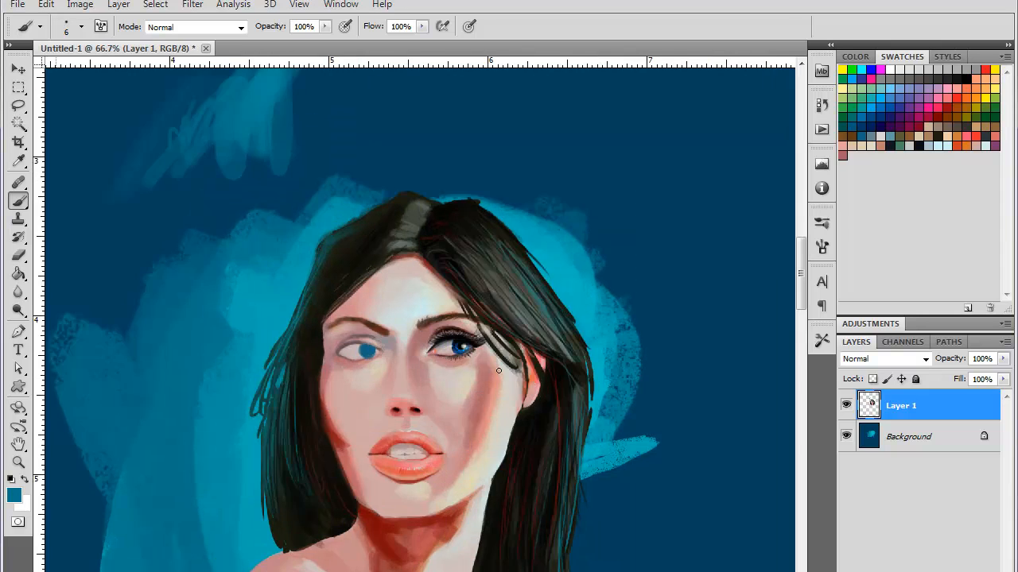
{"action": "left_click_drag", "start_coordinate": [593, 437], "coordinate": [536, 356]}
{"action": "right_click", "coordinate": [507, 307]}
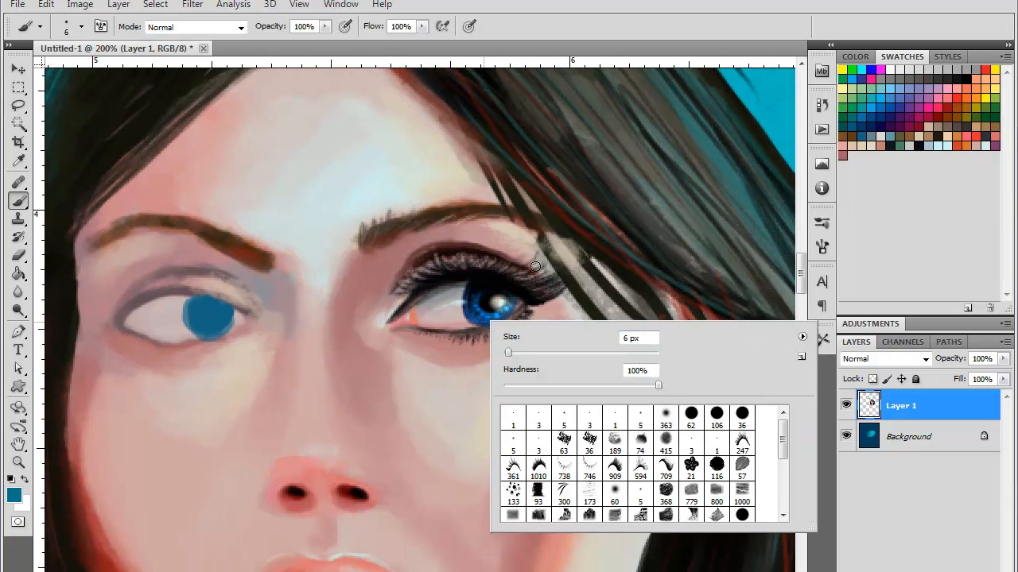
{"action": "left_click", "coordinate": [563, 415]}
{"action": "left_click", "coordinate": [589, 417]}
{"action": "left_click", "coordinate": [435, 343]}
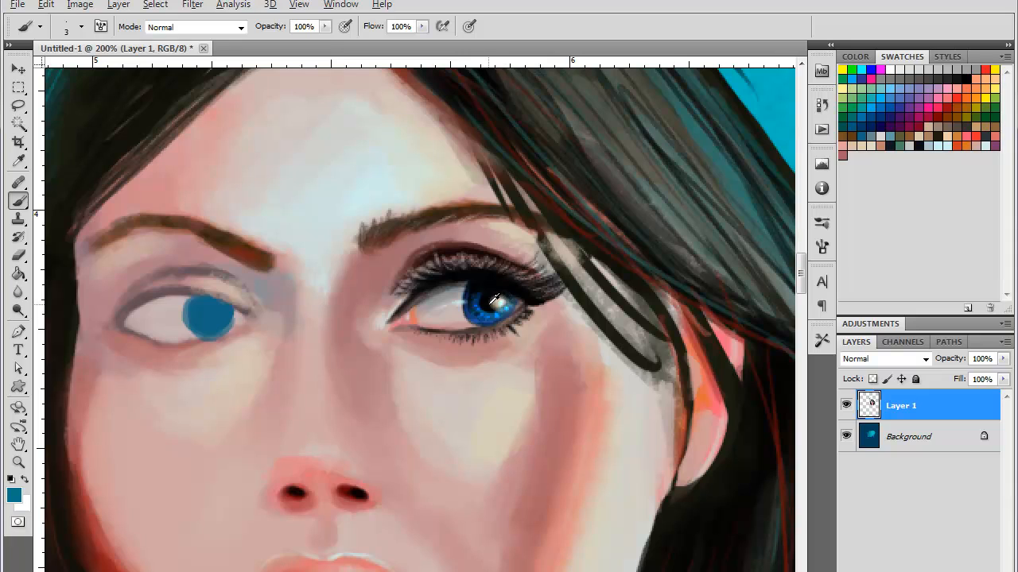
- Sample black from the finished right eye and draw the upper lash line of the left eye with the 3 px brush
{"action": "key", "text": "d"}
{"action": "left_click", "coordinate": [474, 315], "text": "alt"}
{"action": "key", "text": "ctrl+minus"}
{"action": "key", "text": "ctrl+minus"}
{"action": "key", "text": "ctrl+minus"}
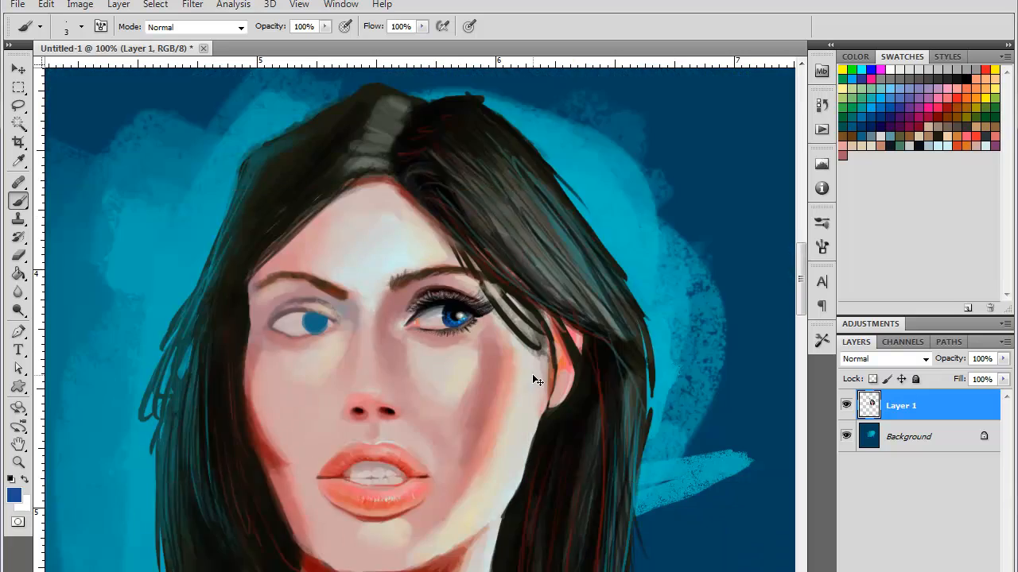
{"action": "key", "text": "ctrl+plus"}
{"action": "key", "text": "ctrl+plus"}
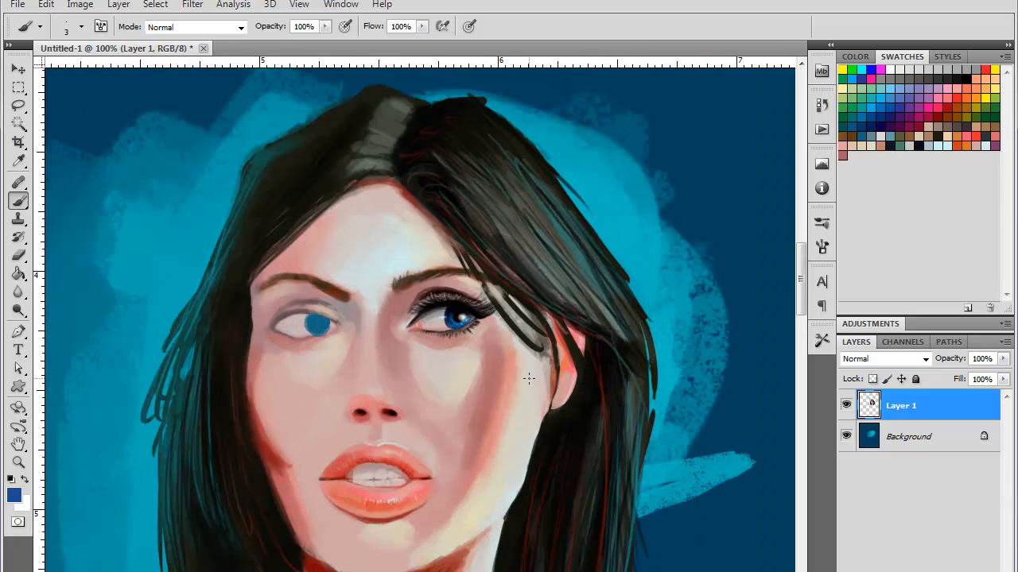
{"action": "key", "text": "ctrl+plus"}
{"action": "left_click", "coordinate": [646, 285], "text": "alt"}
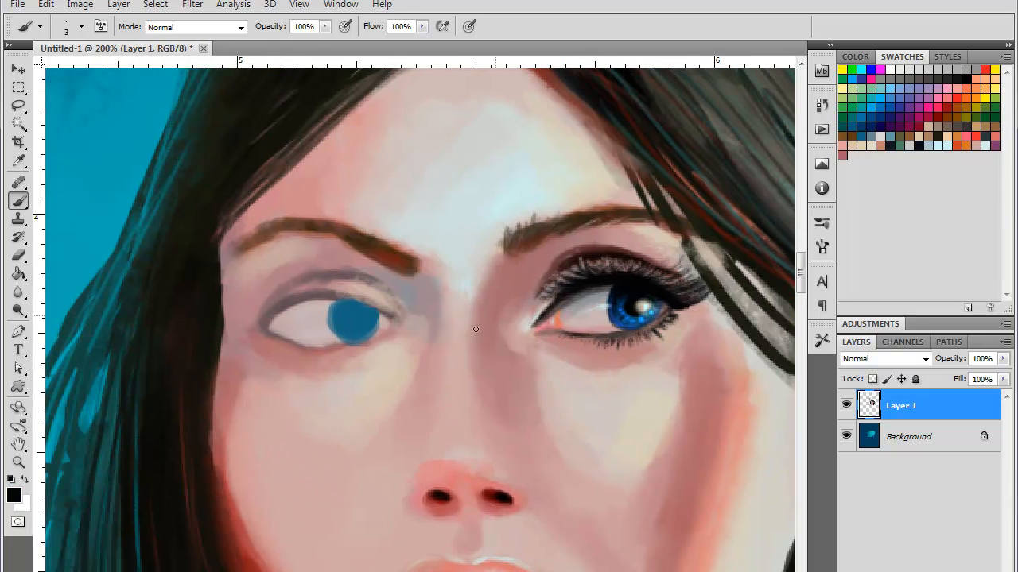
{"action": "left_click_drag", "start_coordinate": [359, 355], "coordinate": [505, 349]}
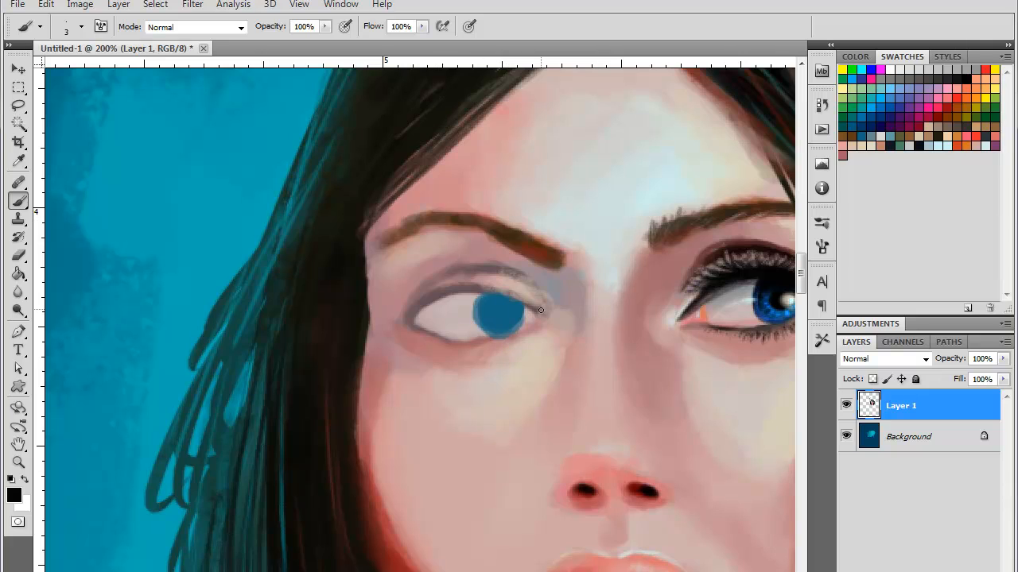
{"action": "mouse_move", "coordinate": [529, 297]}
{"action": "left_mouse_down"}
{"action": "mouse_move", "coordinate": [547, 313]}
{"action": "mouse_move", "coordinate": [484, 289]}
{"action": "mouse_move", "coordinate": [419, 305]}
{"action": "left_mouse_up"}
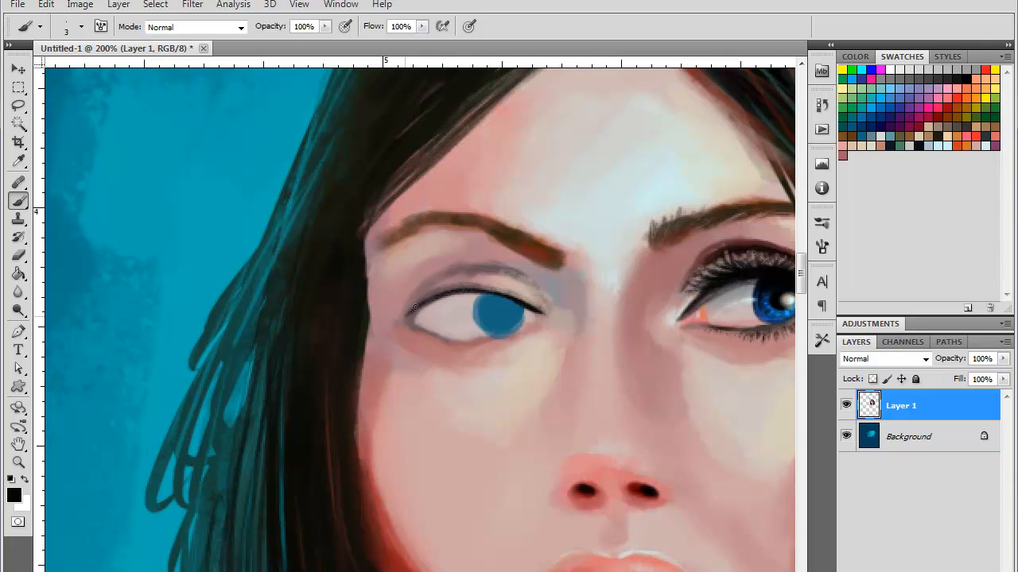
- Add lashes at the left eye's outer corner and thicken its upper lash line with the 36 px textured brush reduced to 6 px
{"action": "mouse_move", "coordinate": [460, 290]}
{"action": "left_mouse_down"}
{"action": "mouse_move", "coordinate": [392, 319]}
{"action": "mouse_move", "coordinate": [379, 305]}
{"action": "mouse_move", "coordinate": [406, 314]}
{"action": "mouse_move", "coordinate": [379, 305]}
{"action": "mouse_move", "coordinate": [385, 291]}
{"action": "mouse_move", "coordinate": [390, 311]}
{"action": "mouse_move", "coordinate": [393, 295]}
{"action": "left_mouse_up"}
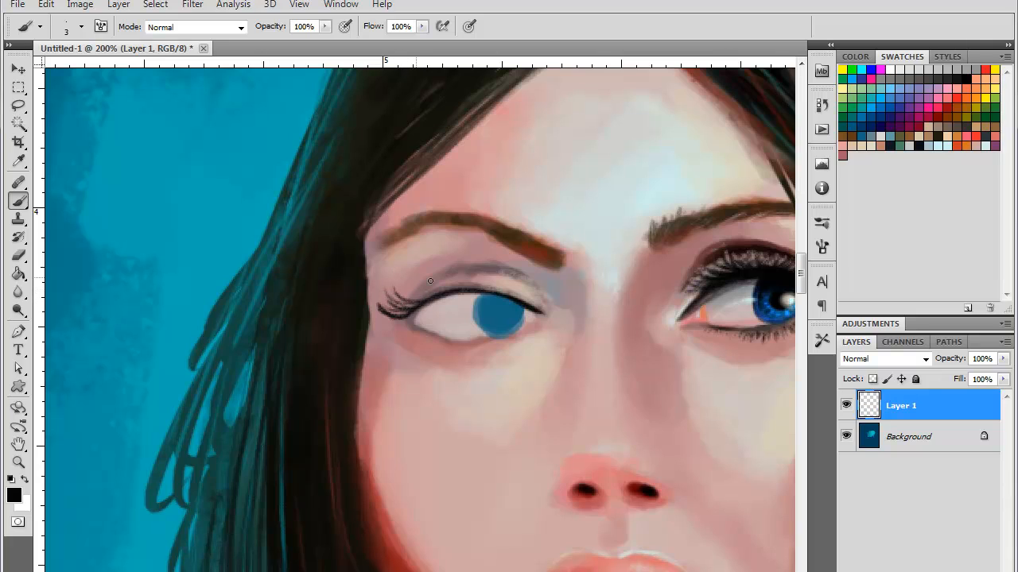
{"action": "left_click_drag", "start_coordinate": [454, 291], "coordinate": [441, 264]}
{"action": "right_click", "coordinate": [442, 270]}
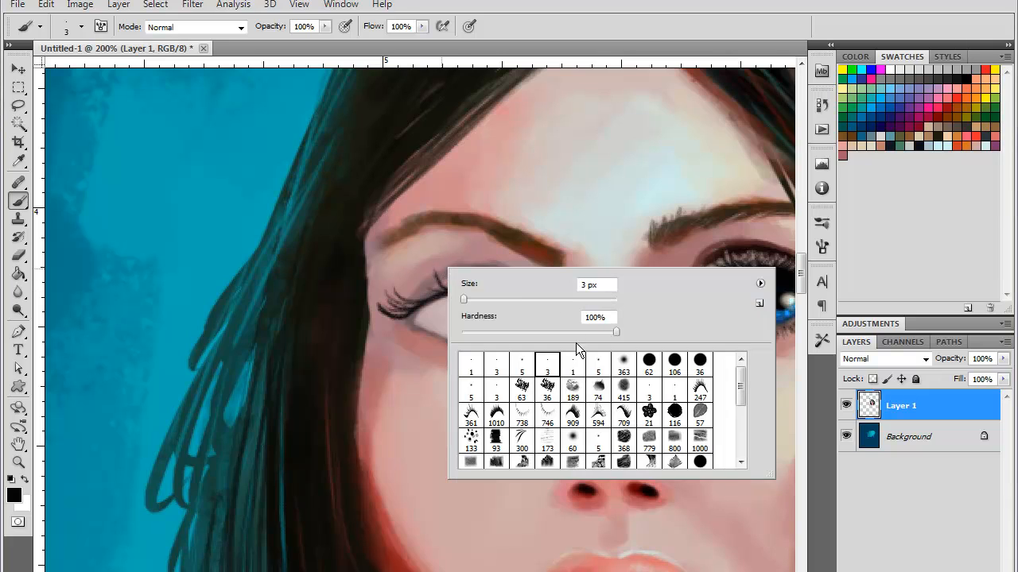
{"action": "left_click", "coordinate": [547, 388]}
{"action": "left_click", "coordinate": [467, 301]}
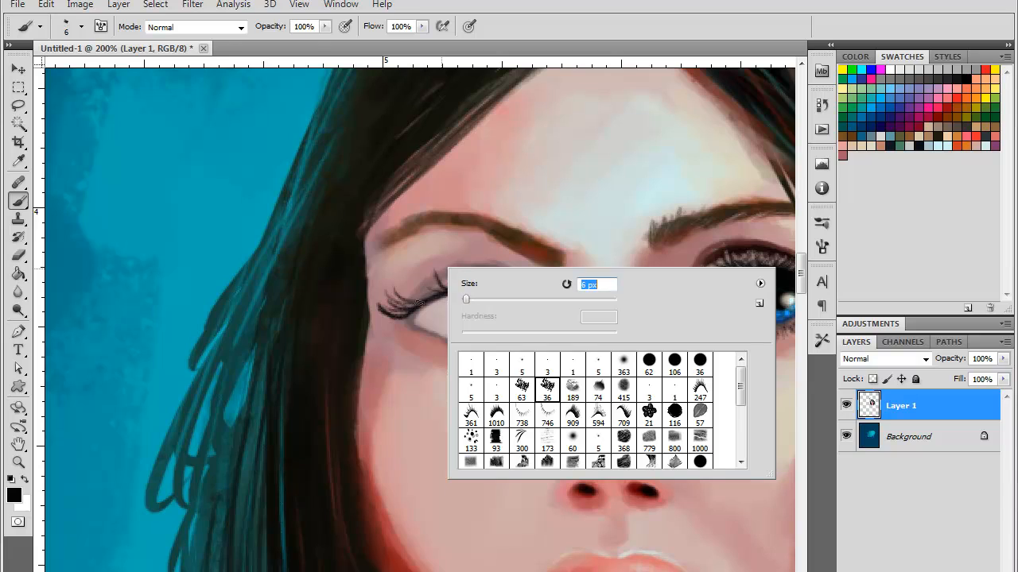
{"action": "mouse_move", "coordinate": [406, 311]}
{"action": "left_mouse_down"}
{"action": "mouse_move", "coordinate": [463, 285]}
{"action": "mouse_move", "coordinate": [532, 308]}
{"action": "left_mouse_up"}
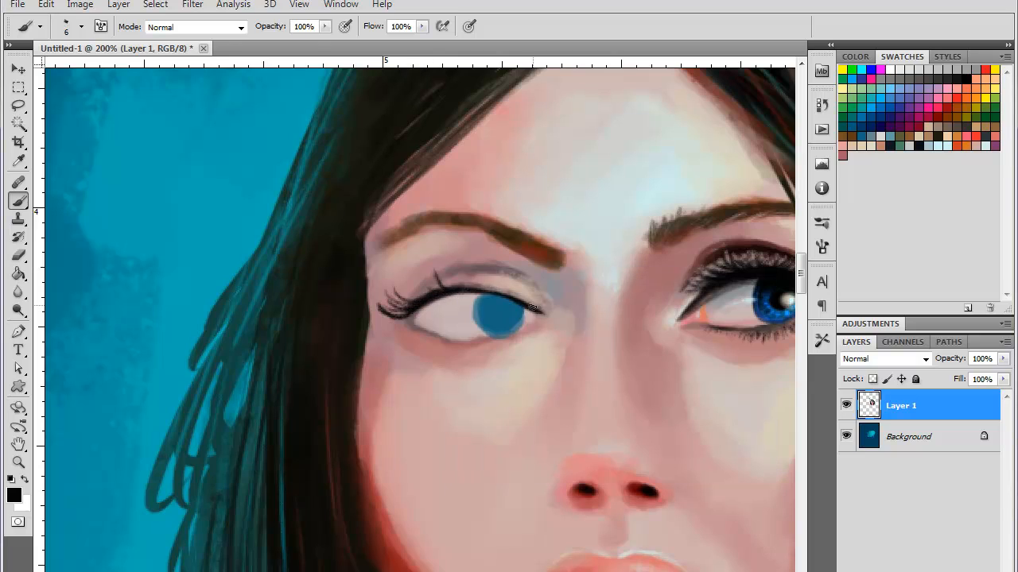
- Outline the left eye's lower lid in black and sampled dark grey, carrying the line to the inner corner
{"action": "mouse_move", "coordinate": [477, 291]}
{"action": "left_mouse_down"}
{"action": "mouse_move", "coordinate": [530, 305]}
{"action": "mouse_move", "coordinate": [478, 290]}
{"action": "mouse_move", "coordinate": [466, 293]}
{"action": "mouse_move", "coordinate": [494, 291]}
{"action": "mouse_move", "coordinate": [415, 310]}
{"action": "mouse_move", "coordinate": [440, 289]}
{"action": "mouse_move", "coordinate": [394, 313]}
{"action": "mouse_move", "coordinate": [470, 269]}
{"action": "mouse_move", "coordinate": [528, 297]}
{"action": "mouse_move", "coordinate": [423, 326]}
{"action": "mouse_move", "coordinate": [416, 310]}
{"action": "mouse_move", "coordinate": [409, 321]}
{"action": "mouse_move", "coordinate": [465, 344]}
{"action": "mouse_move", "coordinate": [430, 333]}
{"action": "mouse_move", "coordinate": [491, 341]}
{"action": "left_mouse_up"}
{"action": "left_click", "coordinate": [412, 322], "text": "alt"}
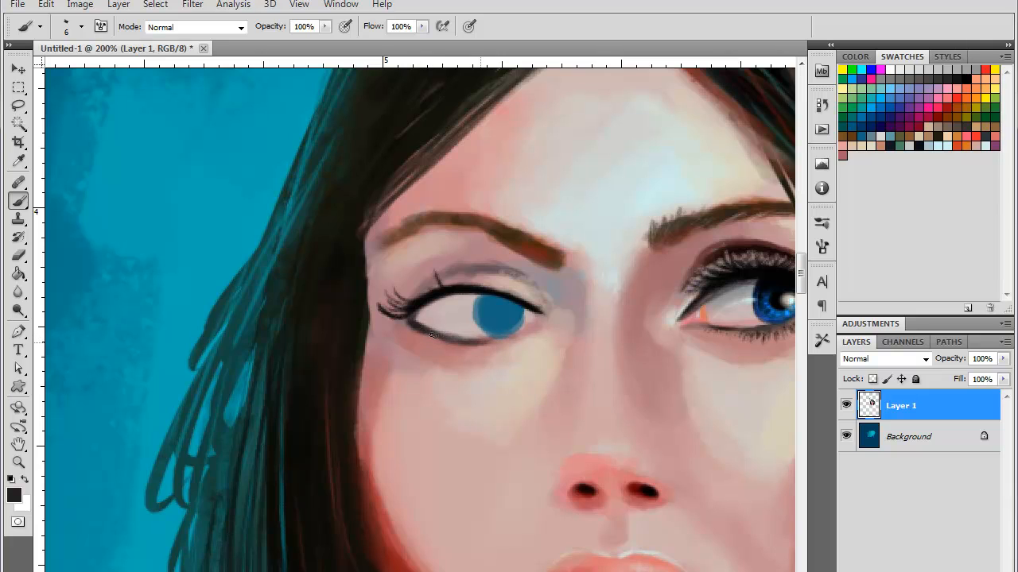
{"action": "left_click_drag", "start_coordinate": [429, 335], "coordinate": [501, 341]}
{"action": "key", "text": "ctrl+e"}
{"action": "key", "text": "ctrl+alt+shift+n"}
{"action": "mouse_move", "coordinate": [542, 327]}
{"action": "left_mouse_down"}
{"action": "mouse_move", "coordinate": [438, 341]}
{"action": "mouse_move", "coordinate": [467, 345]}
{"action": "left_mouse_up"}
- Shade the white of the left eye with grey sampled from the right eye, and add a pale yellow swatch tint
{"action": "left_click", "coordinate": [469, 354], "text": "alt"}
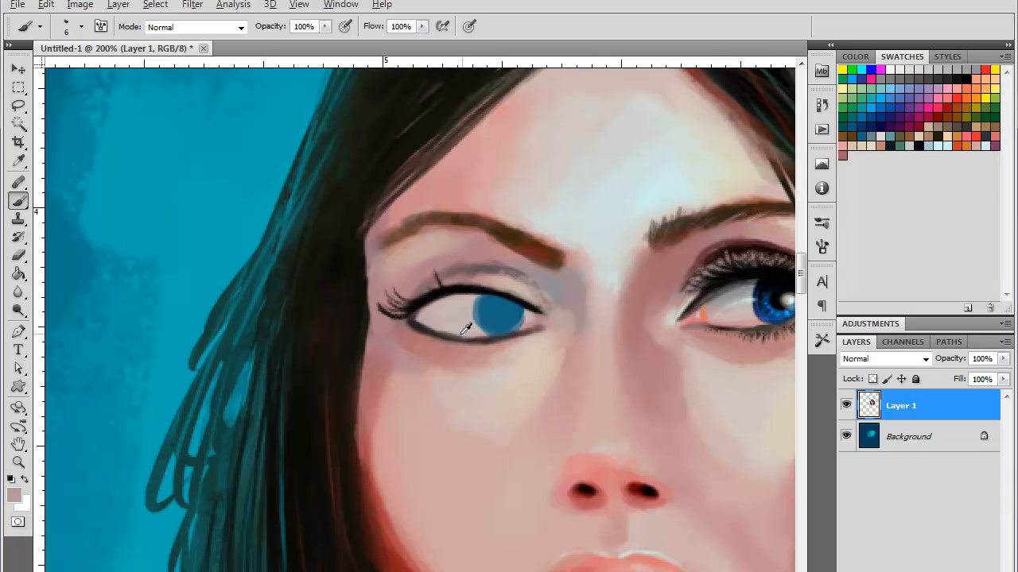
{"action": "left_click", "coordinate": [749, 288], "text": "alt"}
{"action": "mouse_move", "coordinate": [463, 299]}
{"action": "left_mouse_down"}
{"action": "mouse_move", "coordinate": [511, 302]}
{"action": "mouse_move", "coordinate": [477, 297]}
{"action": "mouse_move", "coordinate": [422, 310]}
{"action": "mouse_move", "coordinate": [469, 303]}
{"action": "mouse_move", "coordinate": [478, 324]}
{"action": "left_mouse_up"}
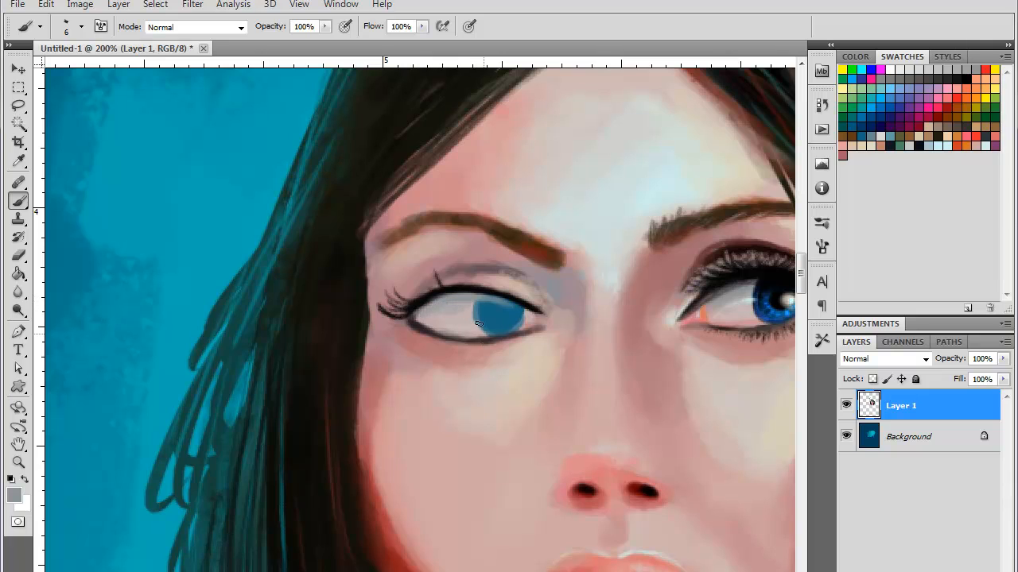
{"action": "left_click", "coordinate": [755, 318], "text": "alt"}
{"action": "left_click", "coordinate": [842, 90]}
{"action": "left_click_drag", "start_coordinate": [464, 311], "coordinate": [447, 307]}
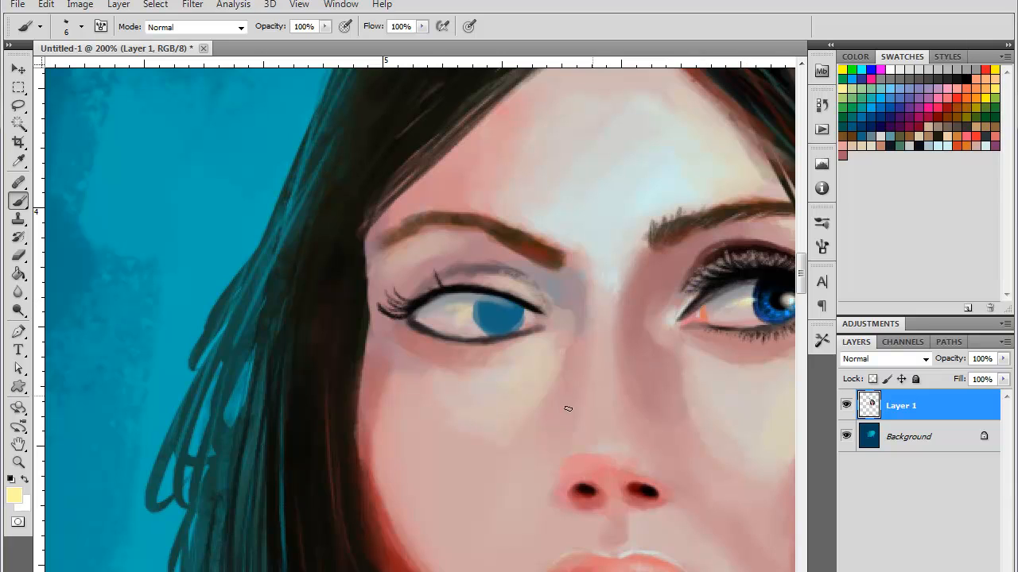
- Add a pale highlight to the left eye white and darken the edge beneath the upper lid with a sampled dark teal
{"action": "left_click", "coordinate": [645, 196], "text": "alt"}
{"action": "left_click", "coordinate": [519, 303], "text": "alt"}
{"action": "mouse_move", "coordinate": [528, 309]}
{"action": "left_mouse_down"}
{"action": "mouse_move", "coordinate": [539, 314]}
{"action": "mouse_move", "coordinate": [442, 291]}
{"action": "mouse_move", "coordinate": [409, 316]}
{"action": "mouse_move", "coordinate": [513, 304]}
{"action": "left_mouse_up"}
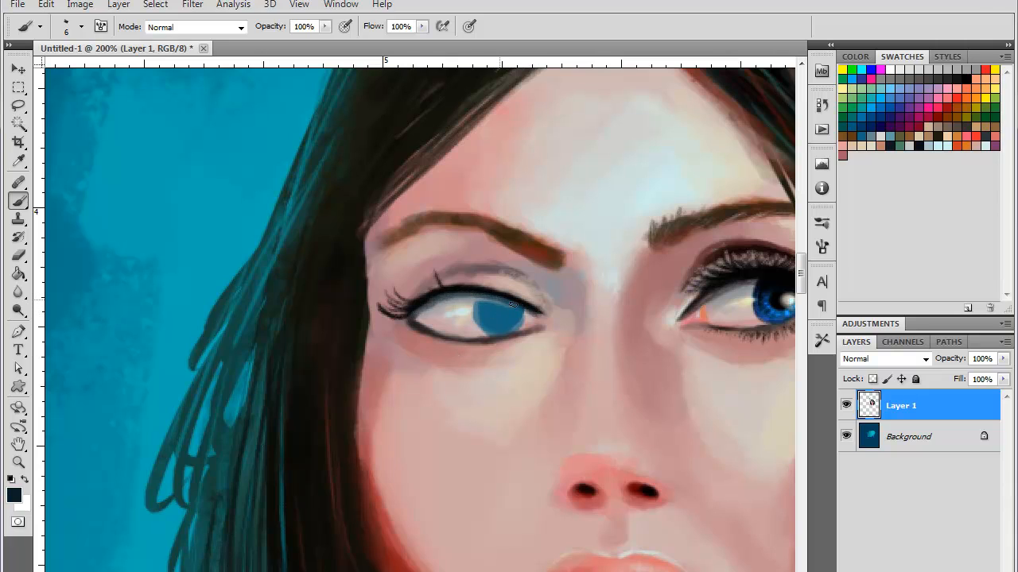
- Sample the lash-line black and add finer lashes at the left eye's outer corner with the 3 px hard round brush
{"action": "left_click", "coordinate": [451, 290], "text": "alt"}
{"action": "right_click", "coordinate": [447, 313]}
{"action": "left_click", "coordinate": [551, 409]}
{"action": "left_click", "coordinate": [421, 296]}
- Paint the left eyelid crease in a sampled dark red-brown with the textured brush at 6 px
{"action": "left_click", "coordinate": [388, 541], "text": "alt"}
{"action": "mouse_move", "coordinate": [544, 303]}
{"action": "left_mouse_down"}
{"action": "mouse_move", "coordinate": [507, 273]}
{"action": "mouse_move", "coordinate": [523, 281]}
{"action": "left_mouse_up"}
{"action": "key", "text": "ctrl+z"}
{"action": "right_click", "coordinate": [474, 270]}
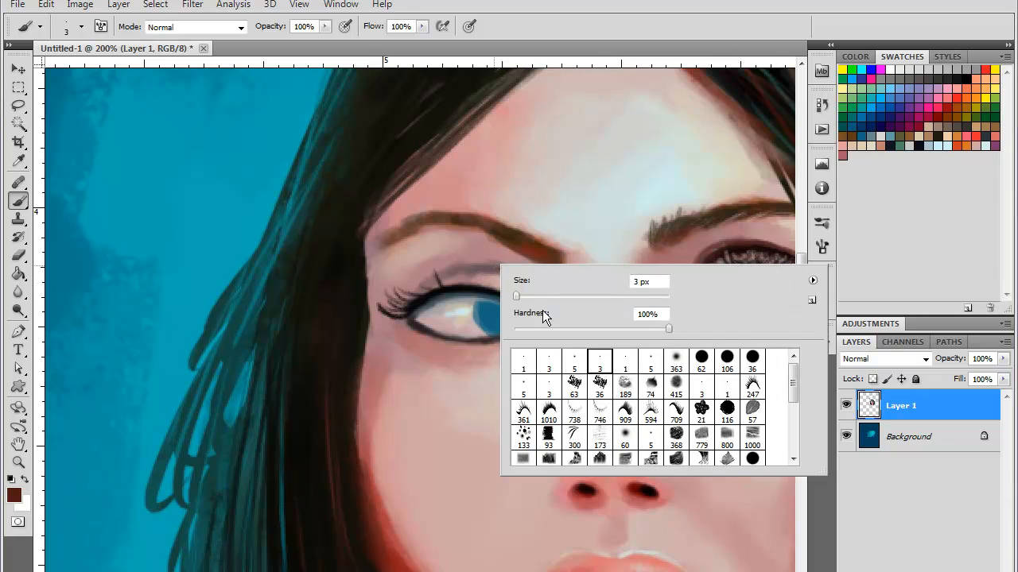
{"action": "left_click", "coordinate": [599, 386]}
{"action": "mouse_move", "coordinate": [525, 295]}
{"action": "left_mouse_down"}
{"action": "mouse_move", "coordinate": [513, 273]}
{"action": "mouse_move", "coordinate": [447, 268]}
{"action": "mouse_move", "coordinate": [423, 282]}
{"action": "left_mouse_up"}
{"action": "left_click", "coordinate": [491, 271]}
{"action": "right_click", "coordinate": [497, 263]}
{"action": "left_click", "coordinate": [486, 268]}
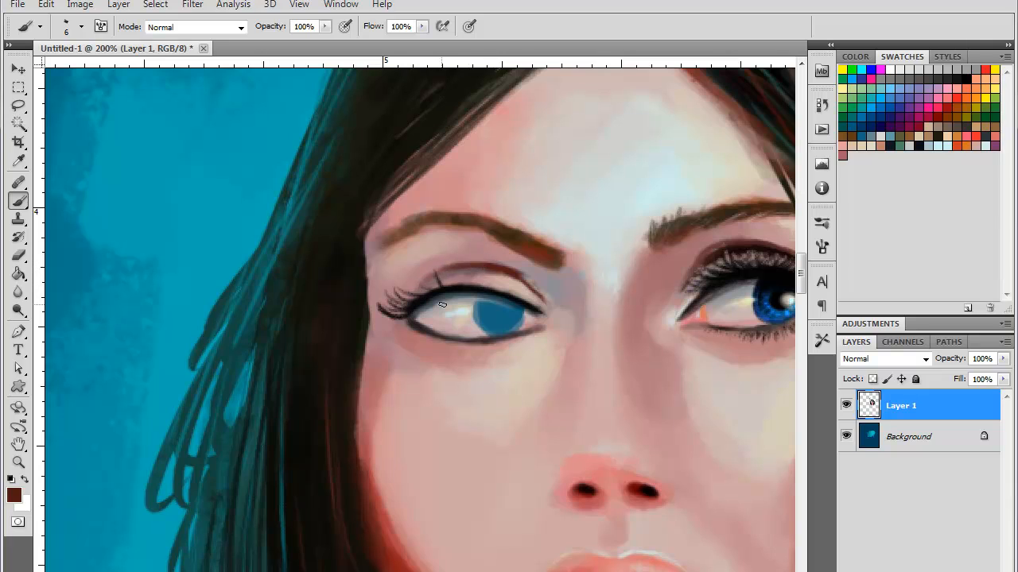
- Tint the left upper eyelid below the crease with a sampled red and touch up the lid with sampled skin tone
{"action": "left_click", "coordinate": [387, 506], "text": "alt"}
{"action": "mouse_move", "coordinate": [442, 275]}
{"action": "left_mouse_down"}
{"action": "mouse_move", "coordinate": [468, 277]}
{"action": "mouse_move", "coordinate": [449, 281]}
{"action": "mouse_move", "coordinate": [491, 287]}
{"action": "left_mouse_up"}
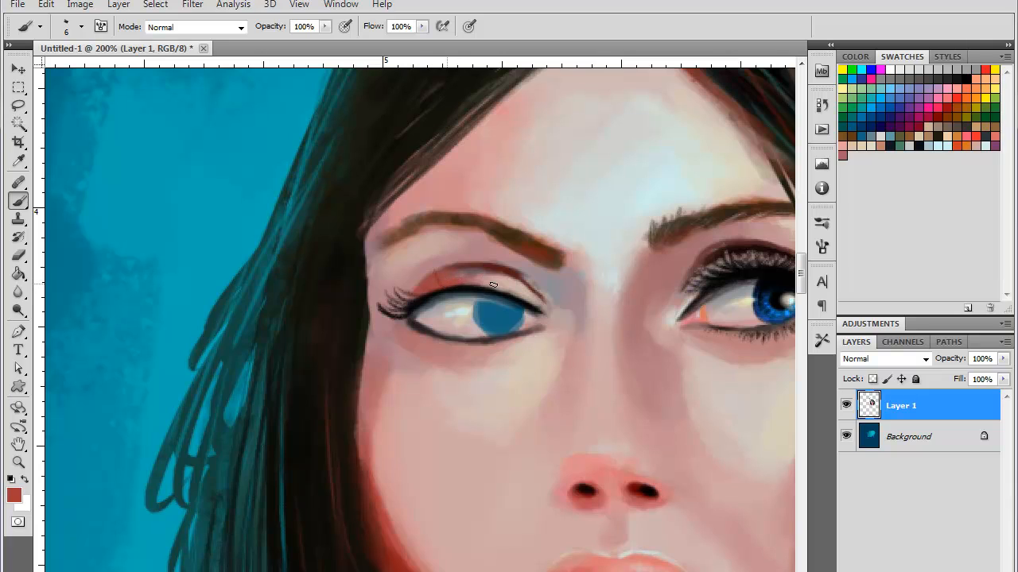
{"action": "left_click", "coordinate": [477, 275], "text": "alt"}
{"action": "left_click", "coordinate": [562, 337], "text": "alt"}
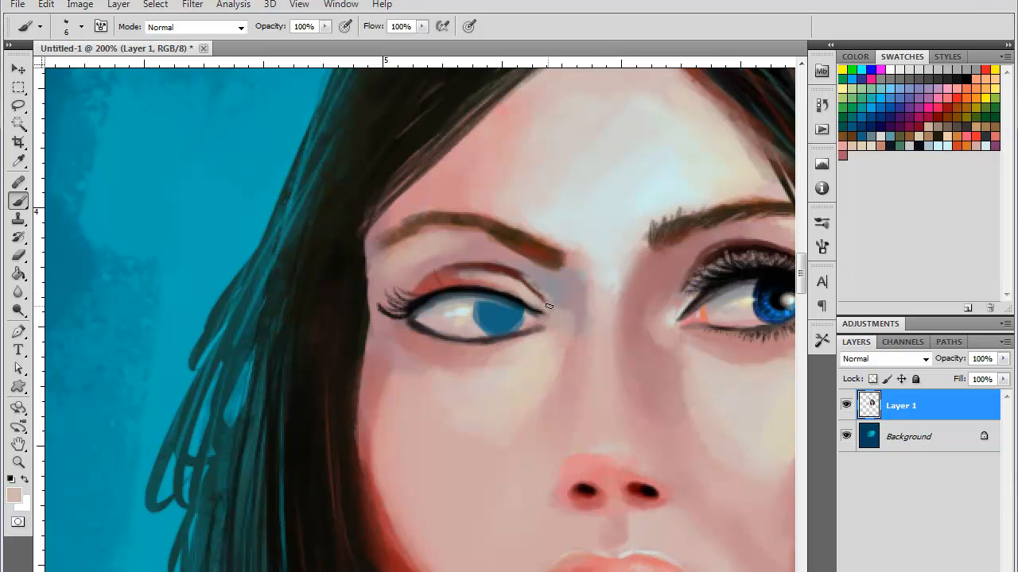
- Refine the inner end of the left eyelid crease in sampled dark red-brown with the 3 px hard round brush
{"action": "left_click", "coordinate": [525, 270], "text": "alt"}
{"action": "right_click", "coordinate": [550, 262]}
{"action": "left_click", "coordinate": [647, 359]}
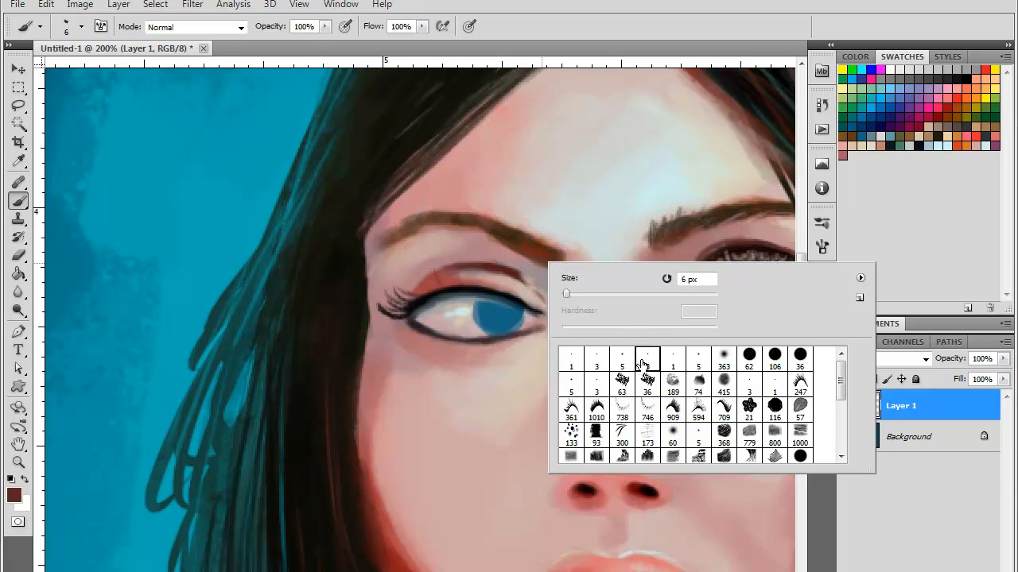
{"action": "left_click", "coordinate": [519, 275], "text": "alt"}
{"action": "left_click_drag", "start_coordinate": [543, 299], "coordinate": [515, 277]}
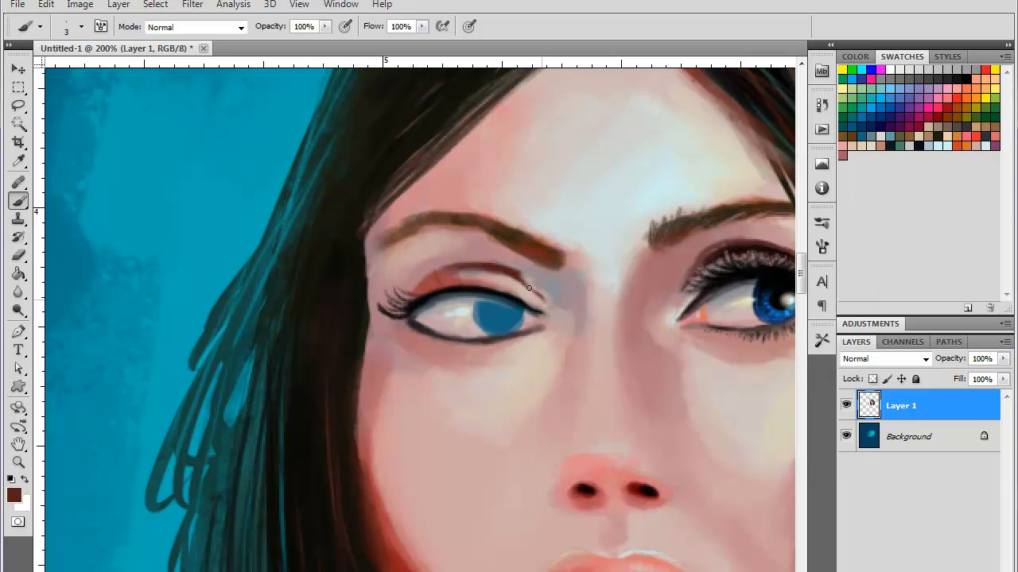
- Paint fine hairs along the left eyebrow in its sampled brown and clean up its outer end with sampled skin pink
{"action": "left_click", "coordinate": [533, 270], "text": "alt"}
{"action": "left_click", "coordinate": [559, 267], "text": "alt"}
{"action": "mouse_move", "coordinate": [561, 271]}
{"action": "left_mouse_down"}
{"action": "mouse_move", "coordinate": [517, 244]}
{"action": "mouse_move", "coordinate": [524, 255]}
{"action": "mouse_move", "coordinate": [514, 255]}
{"action": "mouse_move", "coordinate": [530, 214]}
{"action": "mouse_move", "coordinate": [526, 255]}
{"action": "mouse_move", "coordinate": [492, 229]}
{"action": "mouse_move", "coordinate": [399, 240]}
{"action": "left_mouse_up"}
{"action": "left_click", "coordinate": [430, 234], "text": "alt"}
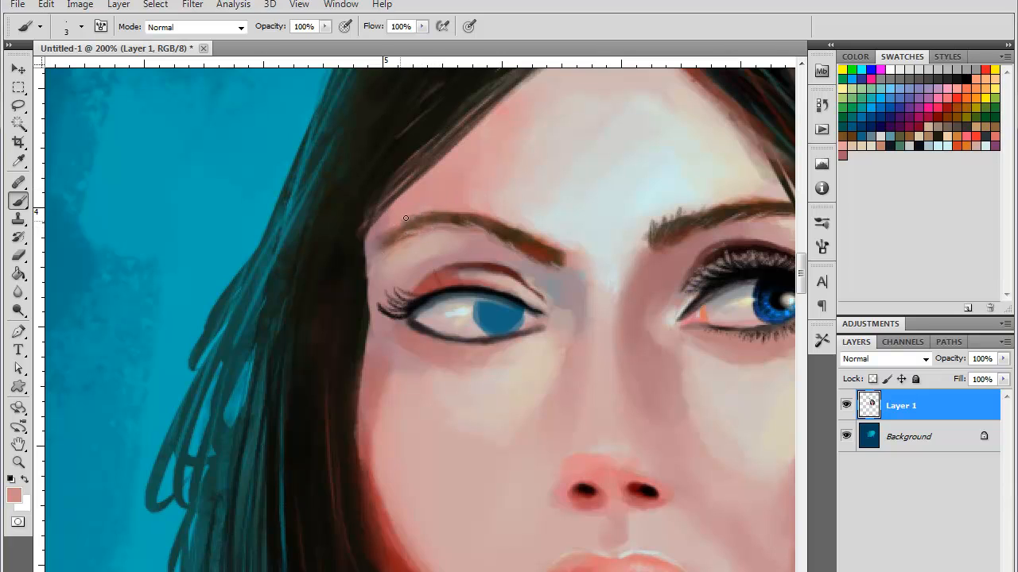
{"action": "left_click_drag", "start_coordinate": [395, 227], "coordinate": [375, 241]}
{"action": "left_click_drag", "start_coordinate": [412, 215], "coordinate": [373, 240]}
{"action": "left_click", "coordinate": [384, 221], "text": "alt"}
- Soften the left eye's inner corner with sampled grey and thicken the crease in dark red-brown with the textured brush at 7 px
{"action": "left_click", "coordinate": [559, 279], "text": "alt"}
{"action": "mouse_move", "coordinate": [535, 288]}
{"action": "left_mouse_down"}
{"action": "mouse_move", "coordinate": [574, 309]}
{"action": "mouse_move", "coordinate": [533, 278]}
{"action": "left_mouse_up"}
{"action": "right_click", "coordinate": [506, 285]}
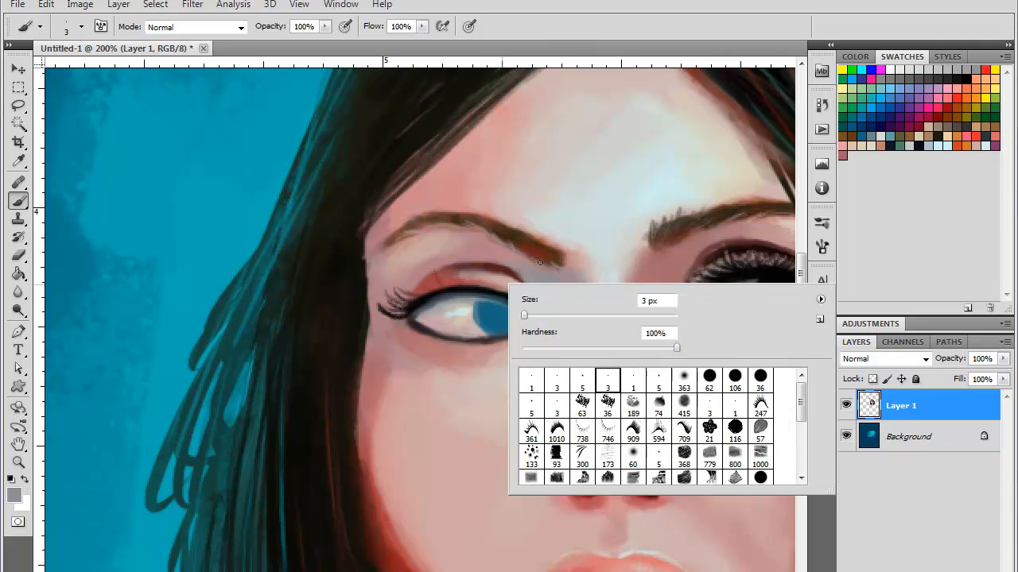
{"action": "left_click", "coordinate": [607, 405]}
{"action": "left_click", "coordinate": [529, 316]}
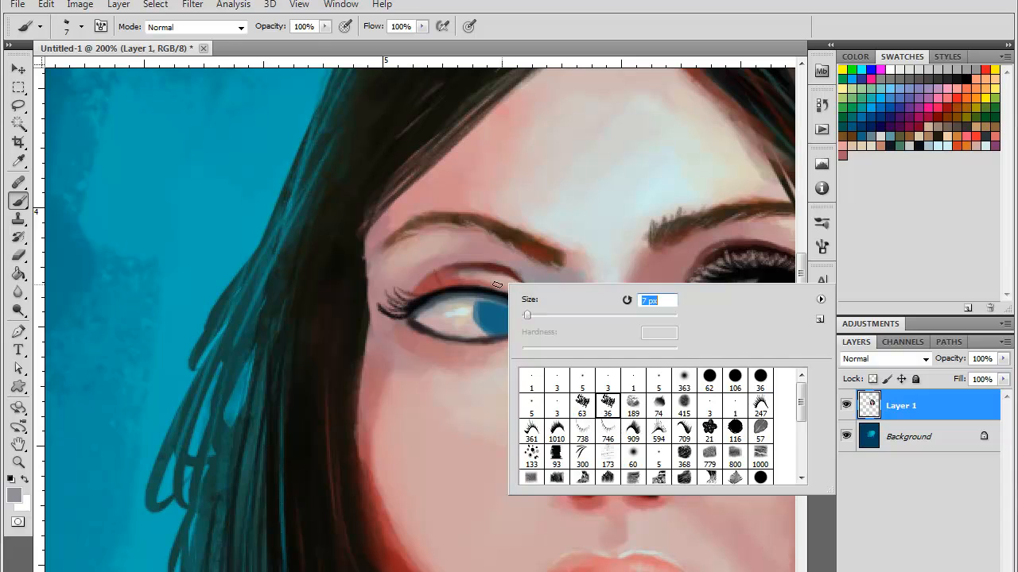
{"action": "left_click", "coordinate": [503, 263], "text": "alt"}
{"action": "mouse_move", "coordinate": [530, 288]}
{"action": "left_mouse_down"}
{"action": "mouse_move", "coordinate": [487, 263]}
{"action": "mouse_move", "coordinate": [456, 263]}
{"action": "mouse_move", "coordinate": [514, 272]}
{"action": "mouse_move", "coordinate": [448, 267]}
{"action": "left_mouse_up"}
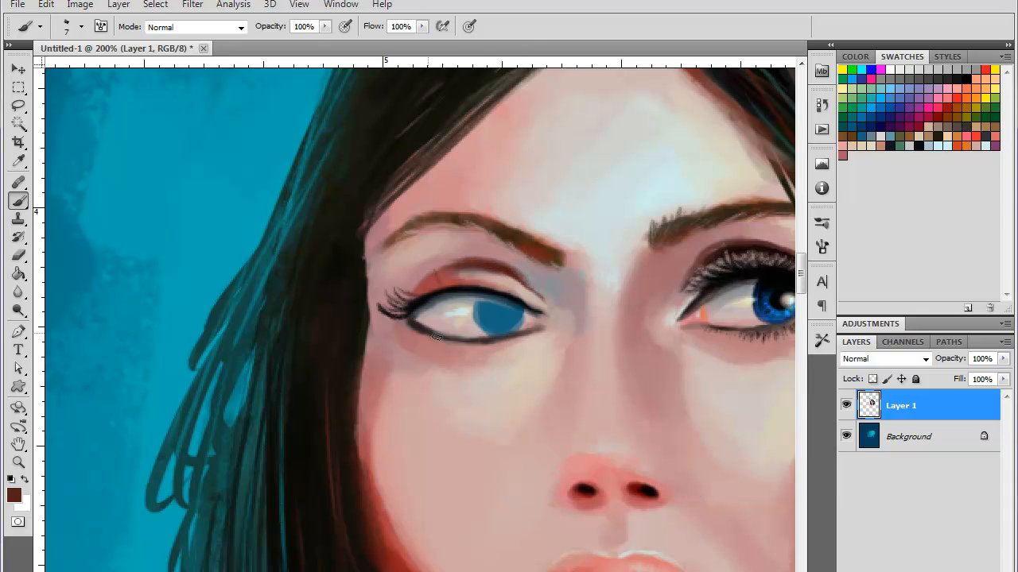
- Darken the left eyelid crease with black sampled from the lash line, using the 3 px hard round brush
{"action": "right_click", "coordinate": [506, 270]}
{"action": "left_click", "coordinate": [605, 366]}
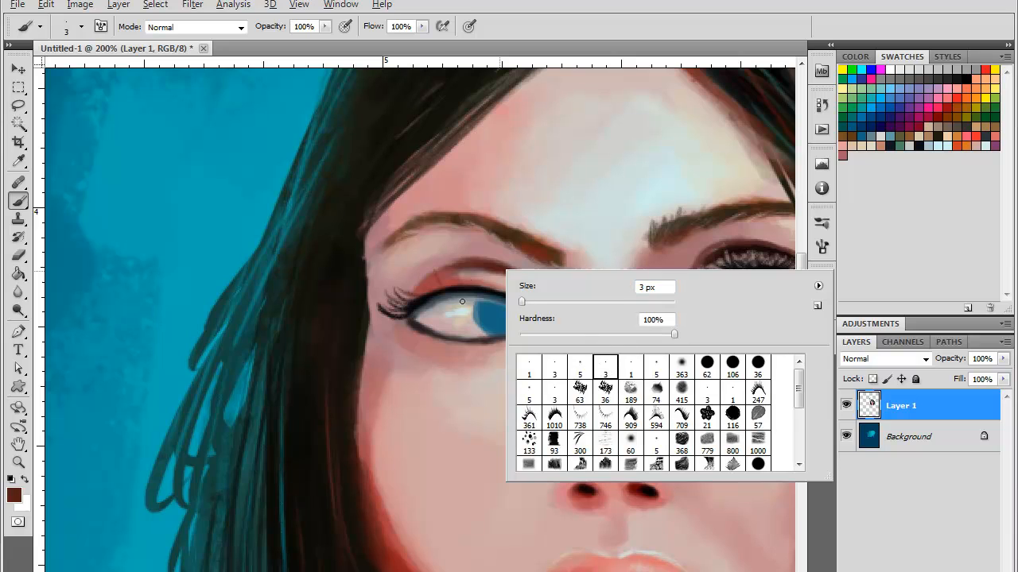
{"action": "left_click", "coordinate": [464, 288], "text": "alt"}
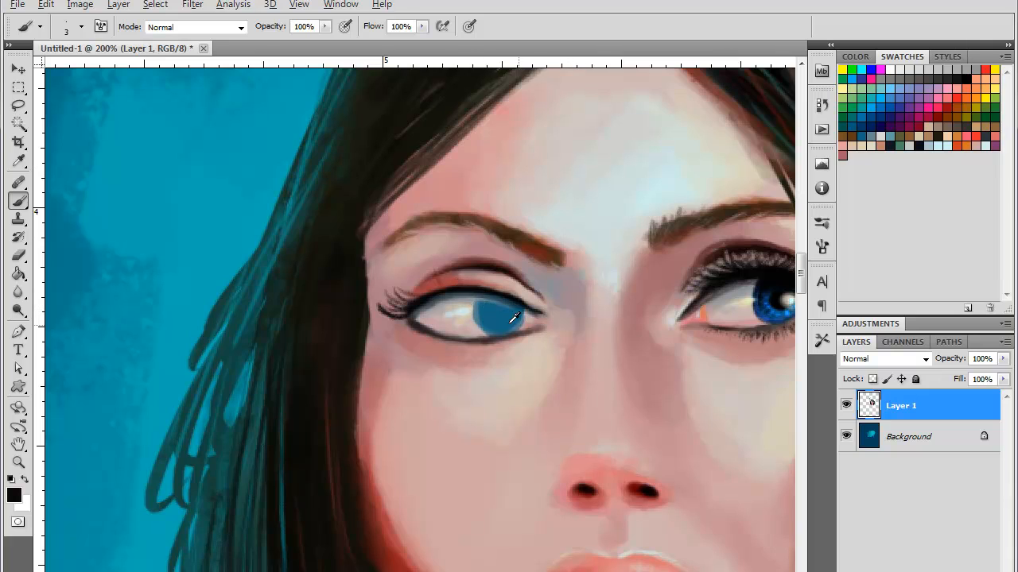
- Shade above the left eyelid crease and beside the nose bridge in sampled dusty rose with the 13 px textured brush in Multiply mode
{"action": "left_click", "coordinate": [405, 485], "text": "alt"}
{"action": "left_click", "coordinate": [628, 351], "text": "alt"}
{"action": "right_click", "coordinate": [483, 349]}
{"action": "left_click", "coordinate": [589, 471]}
{"action": "left_click_drag", "start_coordinate": [529, 381], "coordinate": [513, 382]}
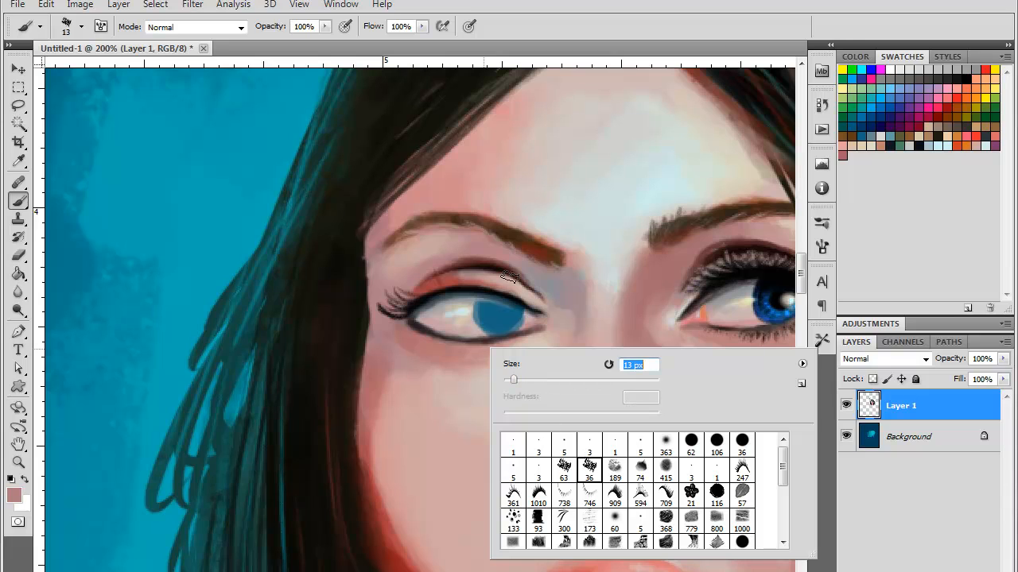
{"action": "left_click", "coordinate": [537, 285]}
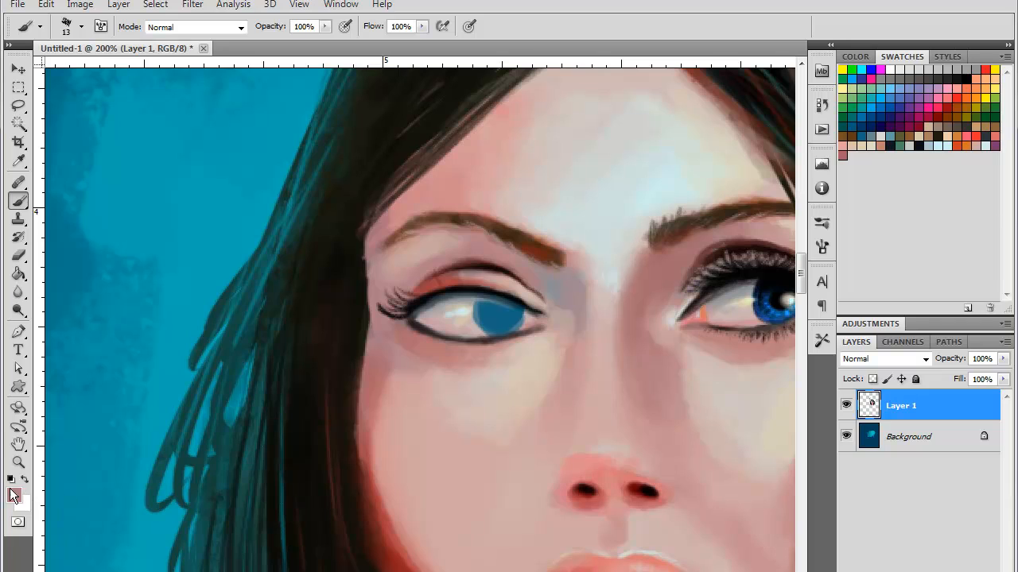
{"action": "left_click", "coordinate": [241, 28]}
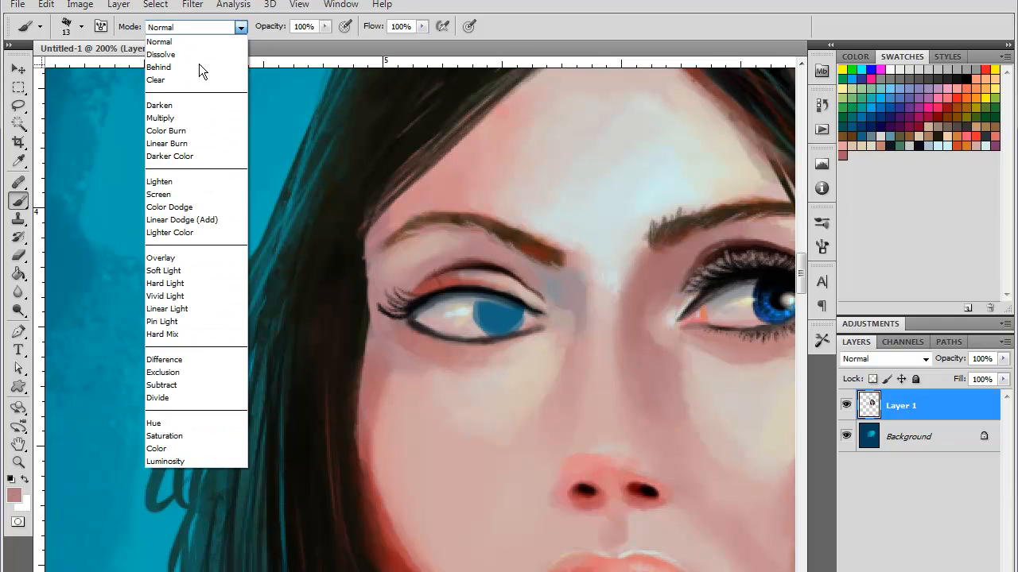
{"action": "left_click", "coordinate": [191, 120]}
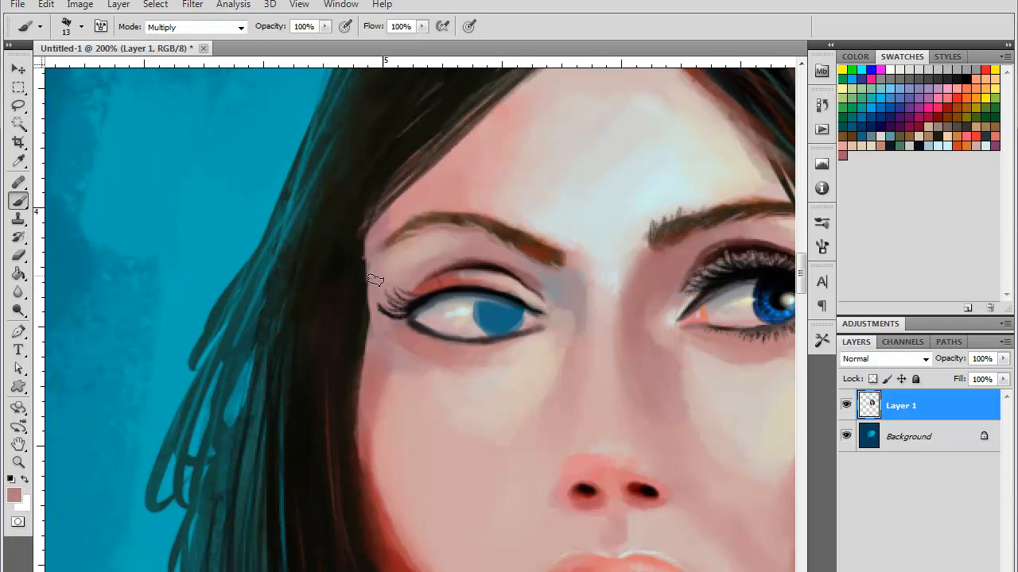
{"action": "mouse_move", "coordinate": [534, 275]}
{"action": "left_mouse_down"}
{"action": "mouse_move", "coordinate": [438, 267]}
{"action": "mouse_move", "coordinate": [415, 279]}
{"action": "mouse_move", "coordinate": [431, 267]}
{"action": "mouse_move", "coordinate": [398, 294]}
{"action": "mouse_move", "coordinate": [489, 246]}
{"action": "mouse_move", "coordinate": [400, 282]}
{"action": "mouse_move", "coordinate": [486, 256]}
{"action": "mouse_move", "coordinate": [403, 269]}
{"action": "left_mouse_up"}
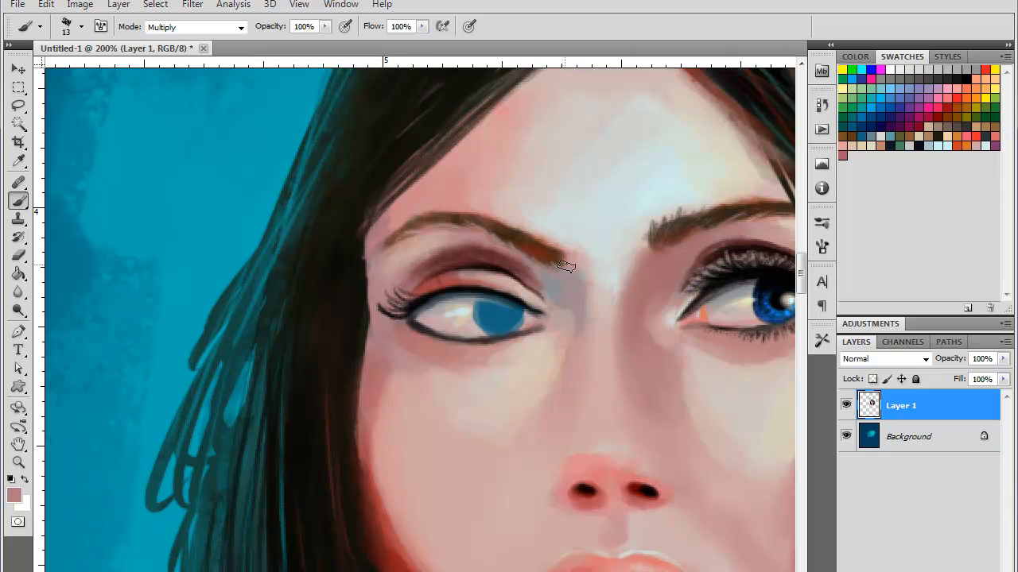
{"action": "mouse_move", "coordinate": [558, 263]}
{"action": "left_mouse_down"}
{"action": "mouse_move", "coordinate": [584, 299]}
{"action": "mouse_move", "coordinate": [571, 262]}
{"action": "mouse_move", "coordinate": [582, 335]}
{"action": "left_mouse_up"}
{"action": "left_click_drag", "start_coordinate": [578, 296], "coordinate": [586, 308]}
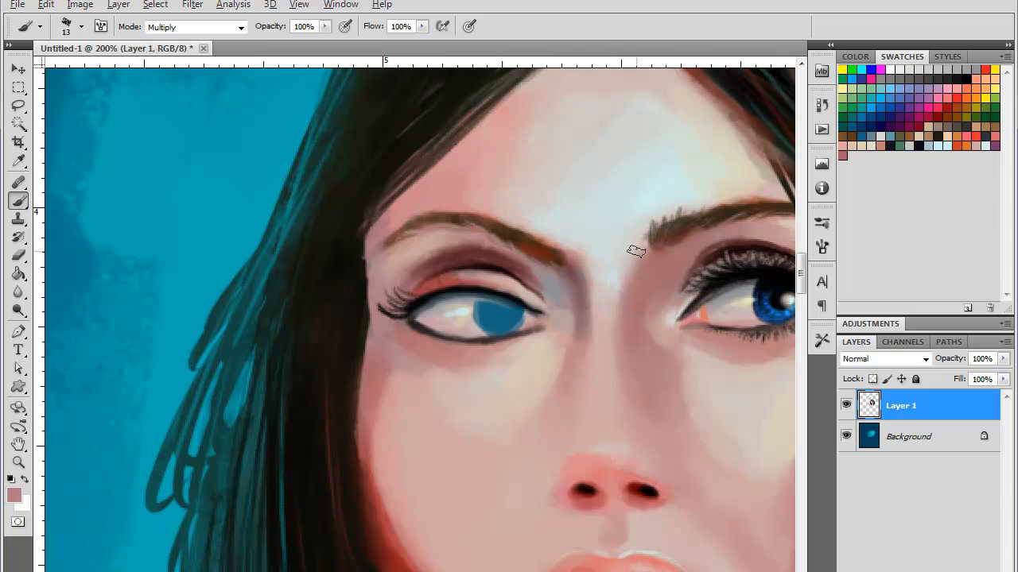
- Restore Normal mode and paint highlights on the nose with a sampled pale blue-grey and the textured brush at 8 px
{"action": "left_click", "coordinate": [613, 266], "text": "alt"}
{"action": "left_click", "coordinate": [240, 28]}
{"action": "scroll", "coordinate": [215, 45], "scroll_direction": "up", "scroll_amount": 3}
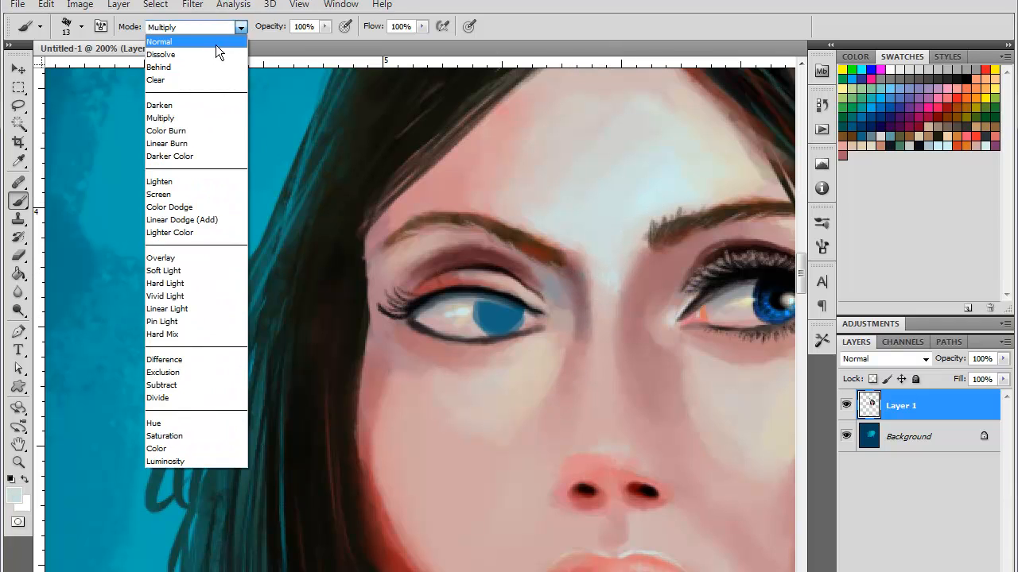
{"action": "left_click", "coordinate": [215, 32]}
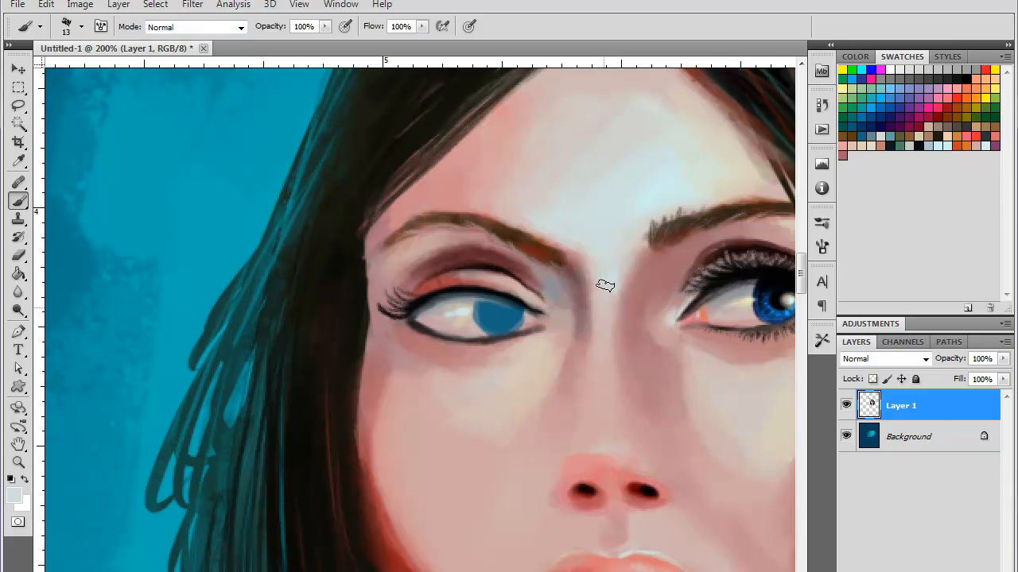
{"action": "right_click", "coordinate": [609, 309]}
{"action": "left_click_drag", "start_coordinate": [636, 343], "coordinate": [632, 338]}
{"action": "left_click", "coordinate": [607, 249]}
{"action": "mouse_move", "coordinate": [639, 442]}
{"action": "left_mouse_down"}
{"action": "mouse_move", "coordinate": [554, 342]}
{"action": "mouse_move", "coordinate": [527, 351]}
{"action": "left_mouse_up"}
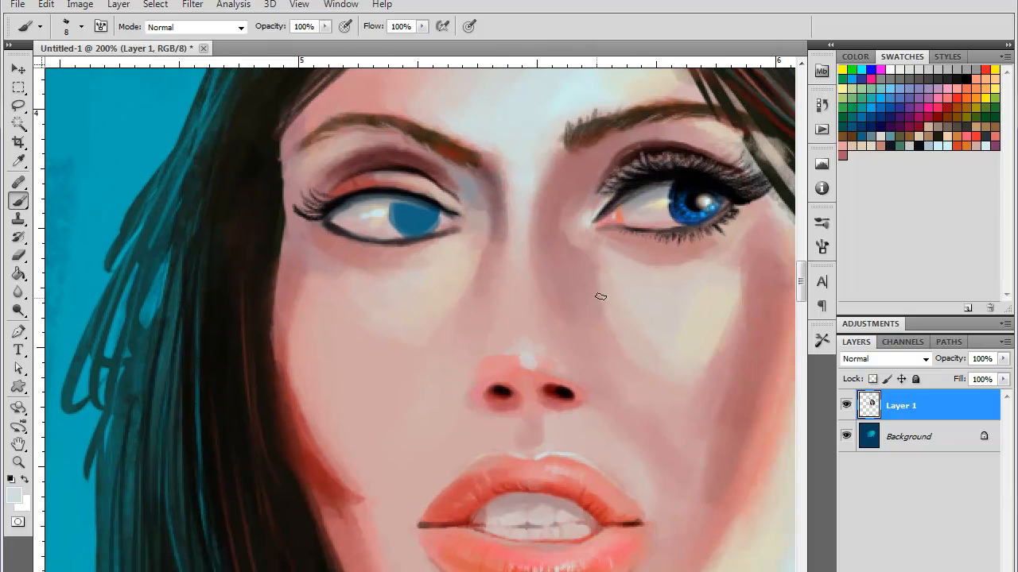
- Cover the reddish top of the nose tip in sampled pale pink with the 8 px textured brush, and sample salmon pink between the nostrils
{"action": "left_click", "coordinate": [558, 421], "text": "alt"}
{"action": "left_click", "coordinate": [550, 397], "text": "alt"}
{"action": "left_click", "coordinate": [514, 344], "text": "alt"}
{"action": "mouse_move", "coordinate": [500, 357]}
{"action": "left_mouse_down"}
{"action": "mouse_move", "coordinate": [479, 377]}
{"action": "mouse_move", "coordinate": [543, 368]}
{"action": "mouse_move", "coordinate": [522, 371]}
{"action": "left_mouse_up"}
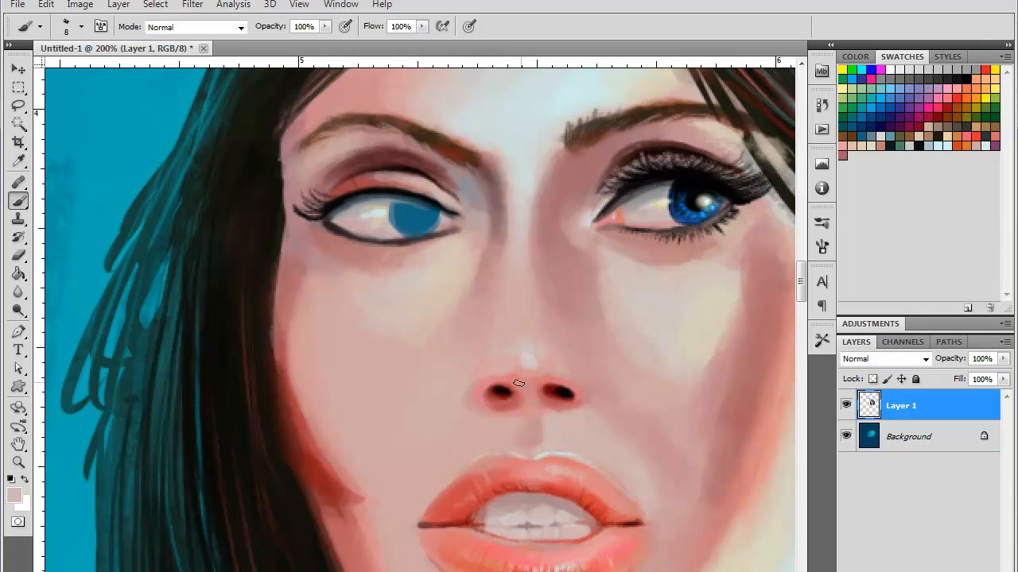
{"action": "left_click", "coordinate": [517, 382], "text": "alt"}
{"action": "mouse_move", "coordinate": [506, 374]}
{"action": "left_mouse_down"}
{"action": "mouse_move", "coordinate": [483, 366]}
{"action": "mouse_move", "coordinate": [500, 370]}
{"action": "left_mouse_up"}
{"action": "key", "text": "ctrl+alt+z"}
{"action": "key", "text": "ctrl+alt+z"}
- Draw curved contour lines above both nostrils in sampled salmon pinks with the 5 px hard round brush, defining the nose tip
{"action": "right_click", "coordinate": [525, 382]}
{"action": "left_click", "coordinate": [609, 484]}
{"action": "left_click", "coordinate": [511, 378]}
{"action": "left_click_drag", "start_coordinate": [511, 386], "coordinate": [504, 385]}
{"action": "left_click_drag", "start_coordinate": [487, 375], "coordinate": [484, 367]}
{"action": "left_click_drag", "start_coordinate": [540, 387], "coordinate": [538, 387]}
{"action": "left_click", "coordinate": [556, 372], "text": "alt"}
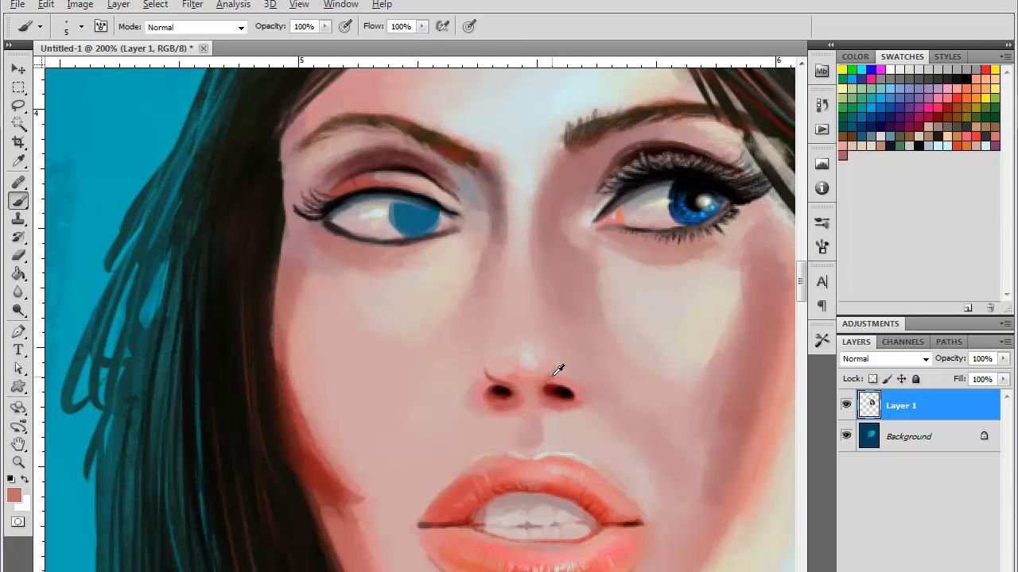
{"action": "left_click", "coordinate": [563, 263], "text": "alt"}
{"action": "left_click", "coordinate": [550, 364], "text": "alt"}
{"action": "mouse_move", "coordinate": [533, 379]}
{"action": "left_mouse_down"}
{"action": "mouse_move", "coordinate": [545, 374]}
{"action": "mouse_move", "coordinate": [504, 372]}
{"action": "mouse_move", "coordinate": [520, 374]}
{"action": "left_mouse_up"}
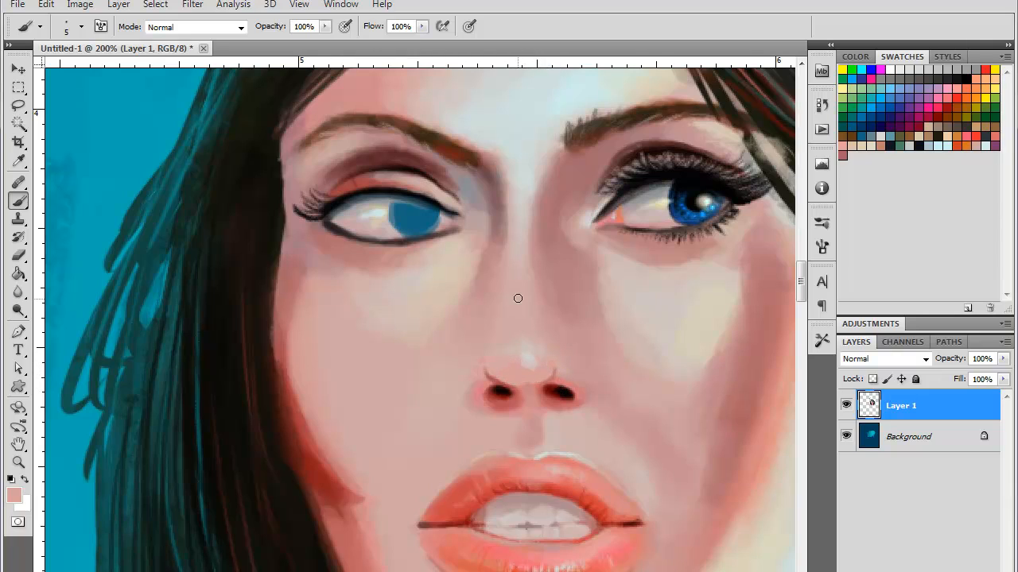
- Refine the nose tip's highlight with pale tones sampled from the nose and forehead
{"action": "left_click", "coordinate": [534, 358], "text": "alt"}
{"action": "left_click_drag", "start_coordinate": [529, 364], "coordinate": [519, 368]}
{"action": "left_click", "coordinate": [543, 362], "text": "alt"}
{"action": "left_click", "coordinate": [530, 139], "text": "alt"}
{"action": "left_click", "coordinate": [528, 361]}
- Define the shadow edge beside the nose bridge in sampled dusty pink and red with the textured brush at 8 px
{"action": "left_click", "coordinate": [552, 274], "text": "alt"}
{"action": "right_click", "coordinate": [547, 261]}
{"action": "left_click", "coordinate": [620, 377]}
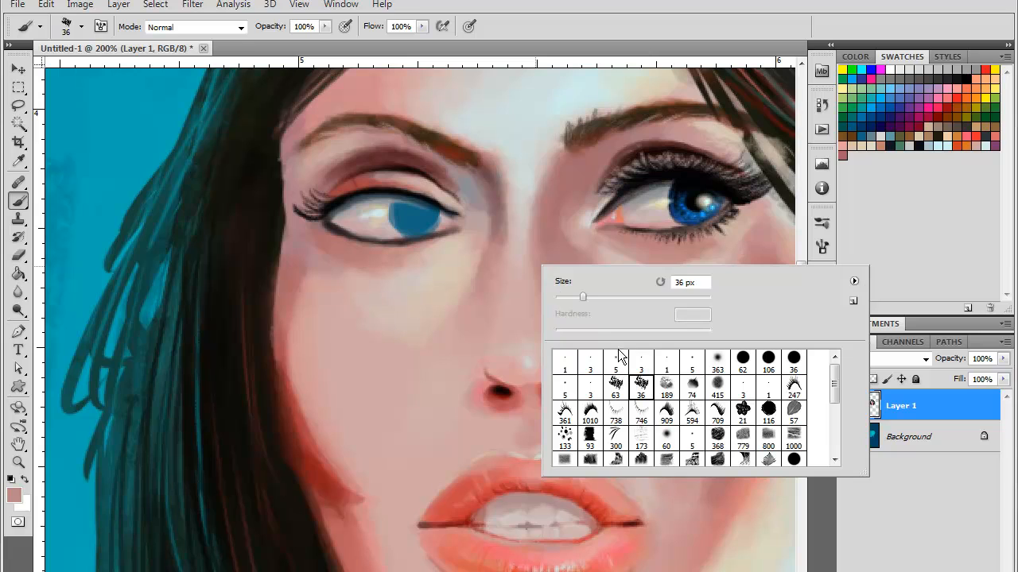
{"action": "left_click", "coordinate": [564, 297]}
{"action": "left_click", "coordinate": [548, 265], "text": "alt"}
{"action": "left_click", "coordinate": [537, 272]}
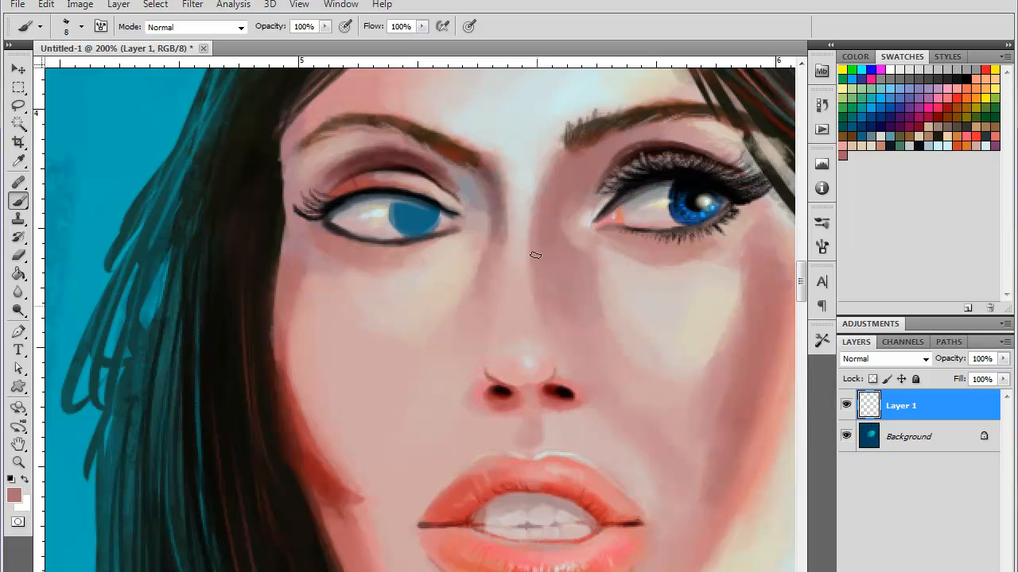
{"action": "left_click", "coordinate": [527, 244], "text": "alt"}
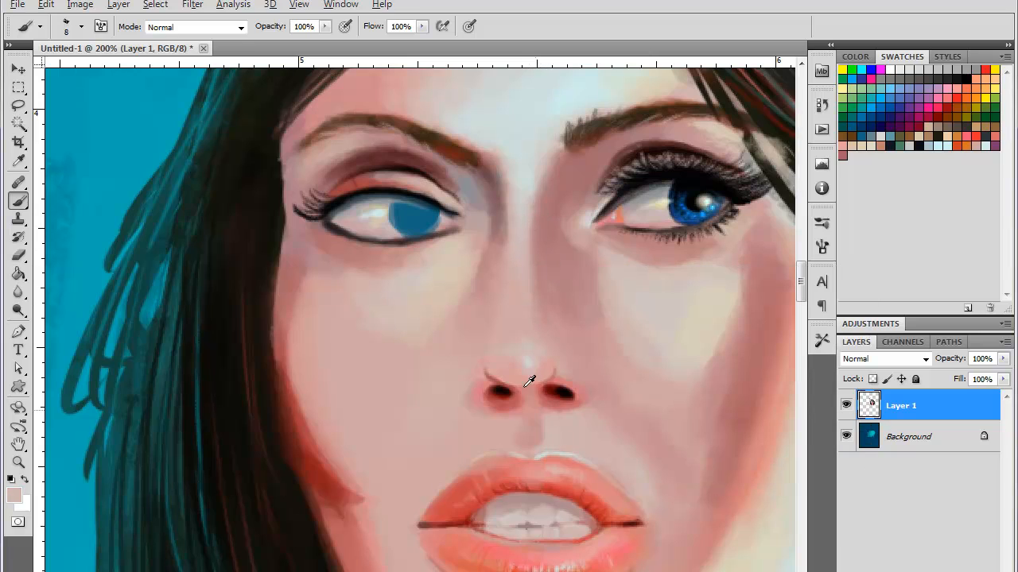
{"action": "left_click", "coordinate": [332, 474], "text": "alt"}
{"action": "left_click_drag", "start_coordinate": [531, 252], "coordinate": [531, 278]}
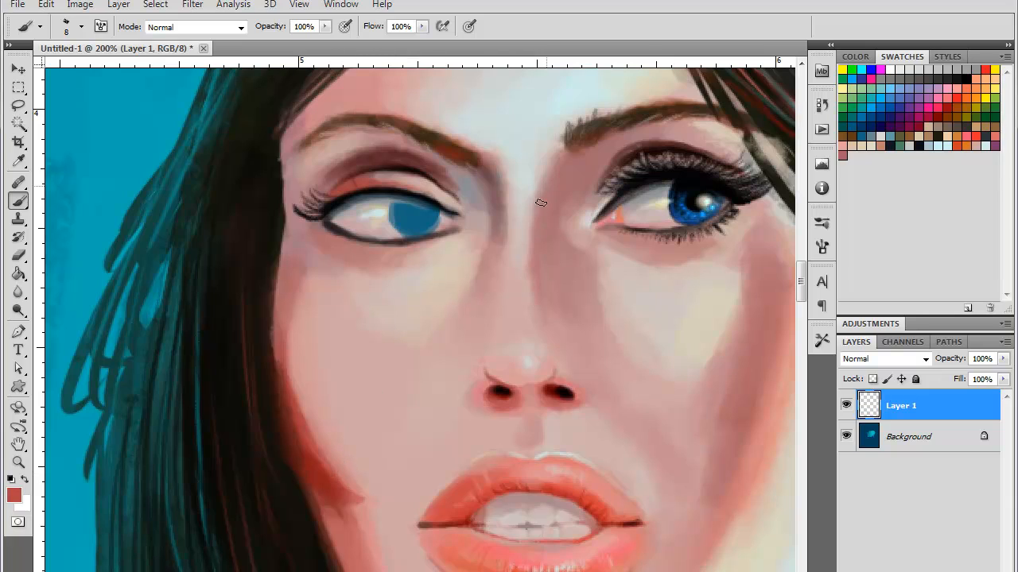
- Paint an orange-red line down the shadowed side of the nose bridge and blend it with a tone sampled from that edge
{"action": "left_click", "coordinate": [956, 147]}
{"action": "mouse_move", "coordinate": [546, 179]}
{"action": "left_mouse_down"}
{"action": "mouse_move", "coordinate": [536, 267]}
{"action": "mouse_move", "coordinate": [545, 185]}
{"action": "mouse_move", "coordinate": [552, 314]}
{"action": "left_mouse_up"}
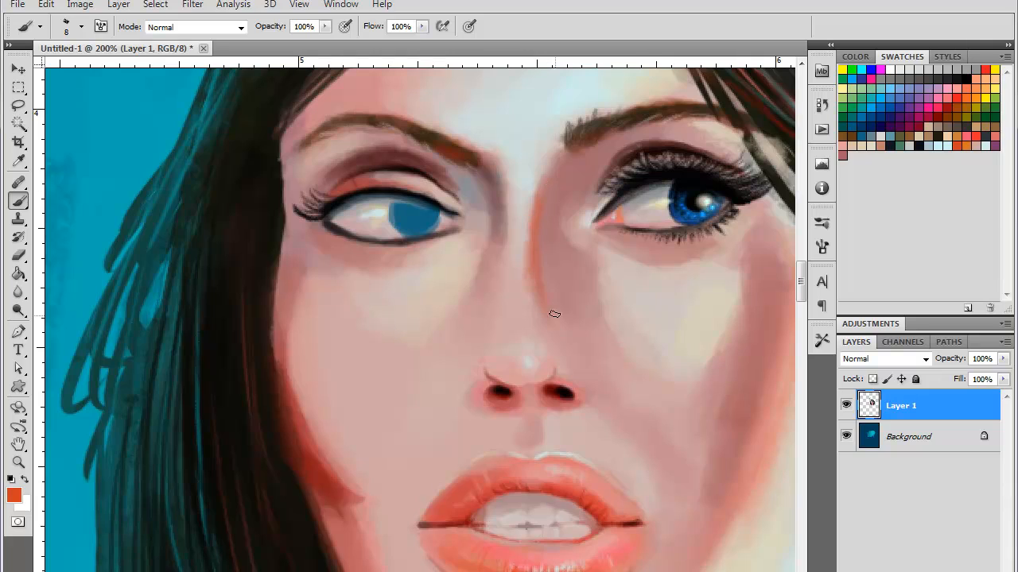
{"action": "left_click", "coordinate": [547, 215], "text": "alt"}
{"action": "mouse_move", "coordinate": [545, 213]}
{"action": "left_mouse_down"}
{"action": "mouse_move", "coordinate": [545, 290]}
{"action": "mouse_move", "coordinate": [540, 208]}
{"action": "mouse_move", "coordinate": [549, 321]}
{"action": "left_mouse_up"}
{"action": "left_click_drag", "start_coordinate": [542, 195], "coordinate": [557, 352]}
- Shade between the left eye's inner corner and the brow in sampled mauve-brown with the 8 px textured brush
{"action": "left_click", "coordinate": [488, 190], "text": "alt"}
{"action": "left_click_drag", "start_coordinate": [486, 190], "coordinate": [450, 171]}
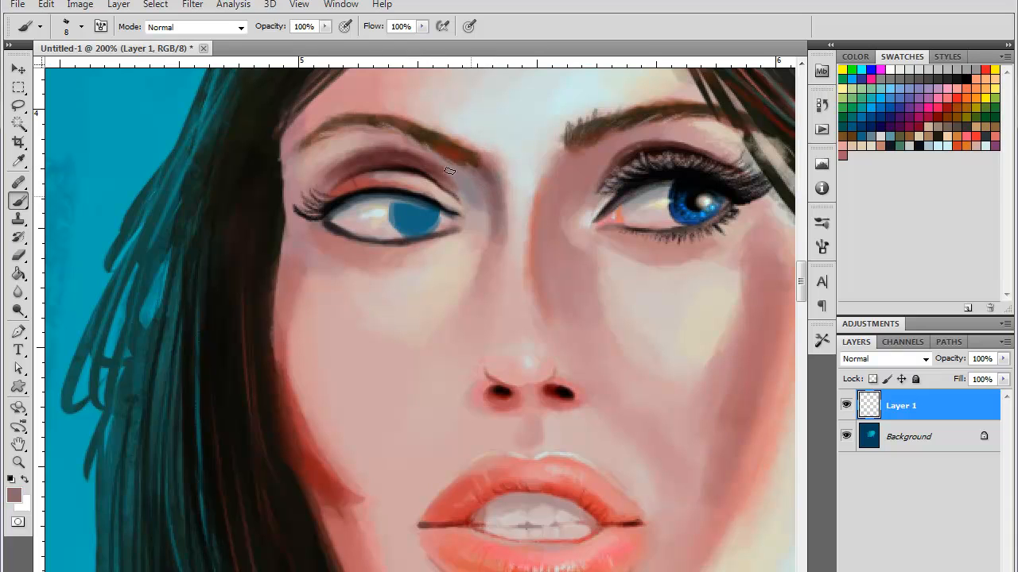
{"action": "key", "text": "ctrl+minus"}
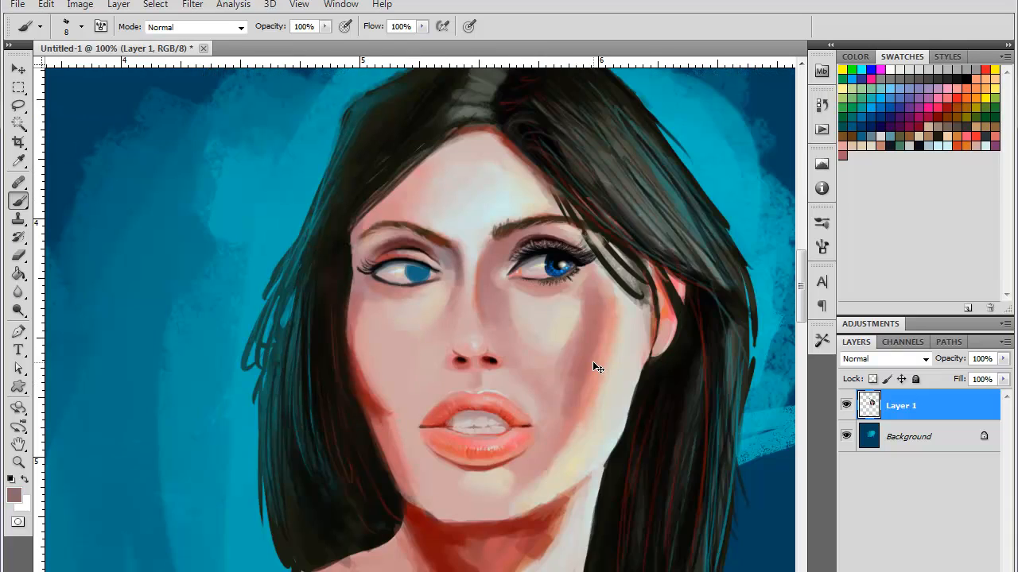
{"action": "key", "text": "ctrl+minus"}
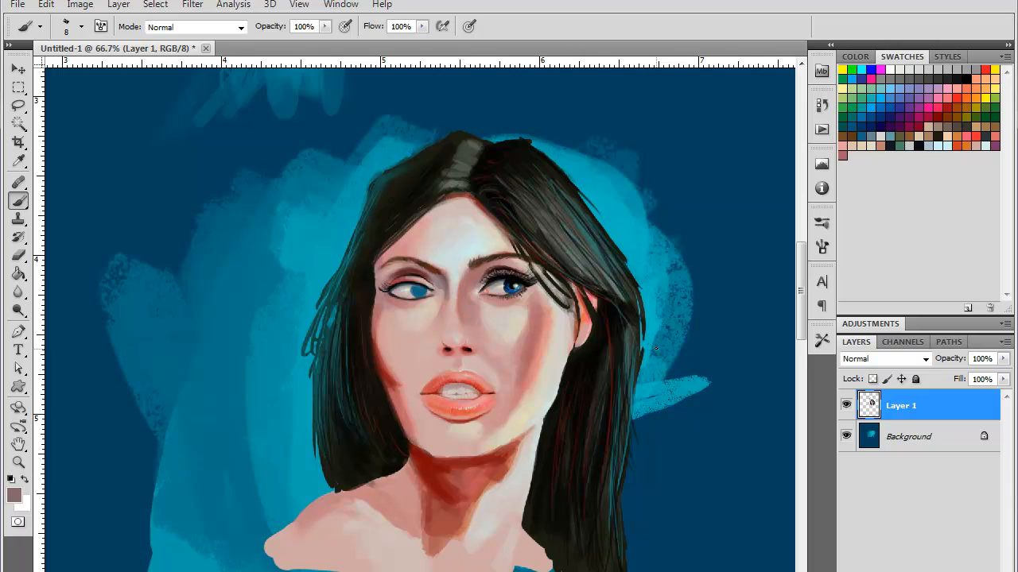
{"action": "key", "text": "ctrl+plus"}
{"action": "key", "text": "ctrl+plus"}
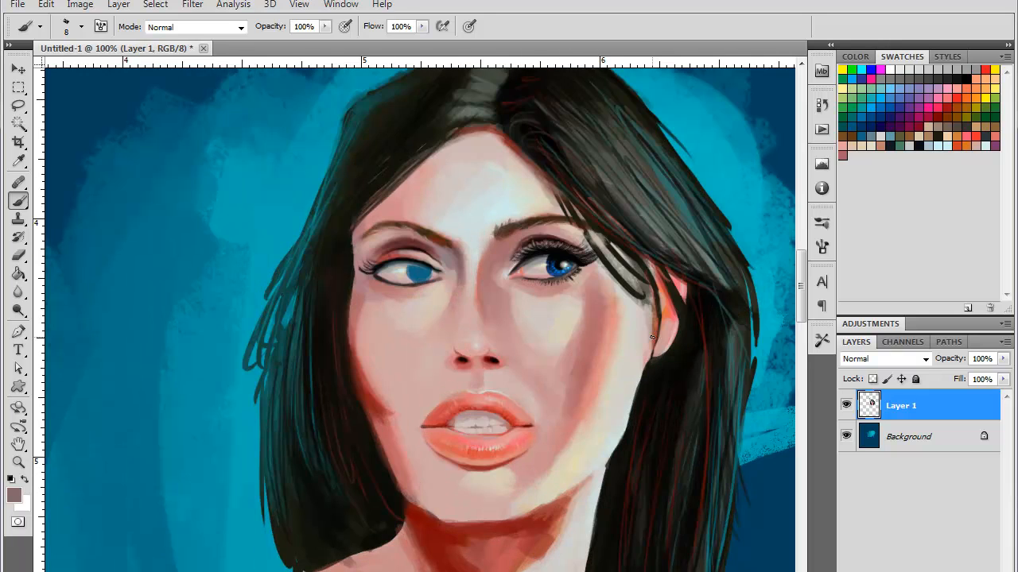
{"action": "left_click_drag", "start_coordinate": [470, 330], "coordinate": [463, 406]}
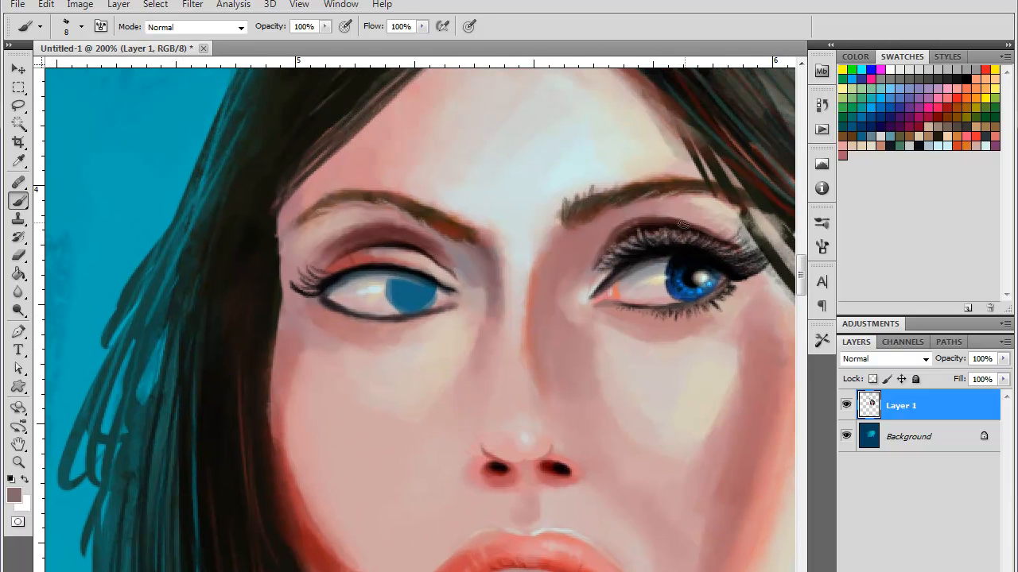
- Paint the pupil and dark iris shading of the left eye in sampled black with the 5 px hard round brush
{"action": "left_click", "coordinate": [692, 275], "text": "alt"}
{"action": "right_click", "coordinate": [450, 350]}
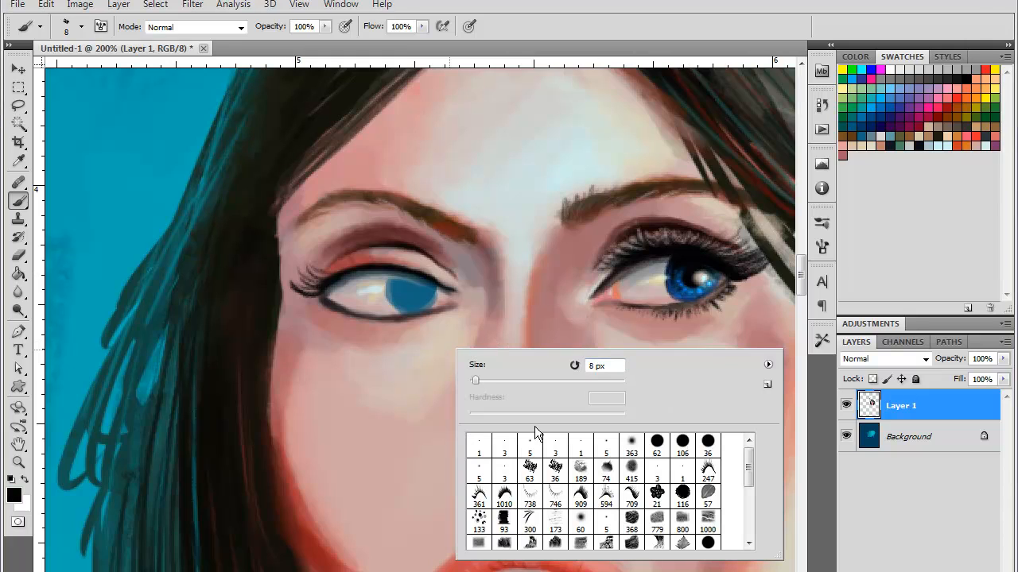
{"action": "left_click", "coordinate": [530, 445]}
{"action": "mouse_move", "coordinate": [430, 284]}
{"action": "left_mouse_down"}
{"action": "mouse_move", "coordinate": [392, 278]}
{"action": "mouse_move", "coordinate": [407, 277]}
{"action": "mouse_move", "coordinate": [391, 288]}
{"action": "mouse_move", "coordinate": [403, 277]}
{"action": "mouse_move", "coordinate": [393, 301]}
{"action": "mouse_move", "coordinate": [389, 288]}
{"action": "mouse_move", "coordinate": [403, 274]}
{"action": "mouse_move", "coordinate": [397, 305]}
{"action": "mouse_move", "coordinate": [429, 296]}
{"action": "left_mouse_up"}
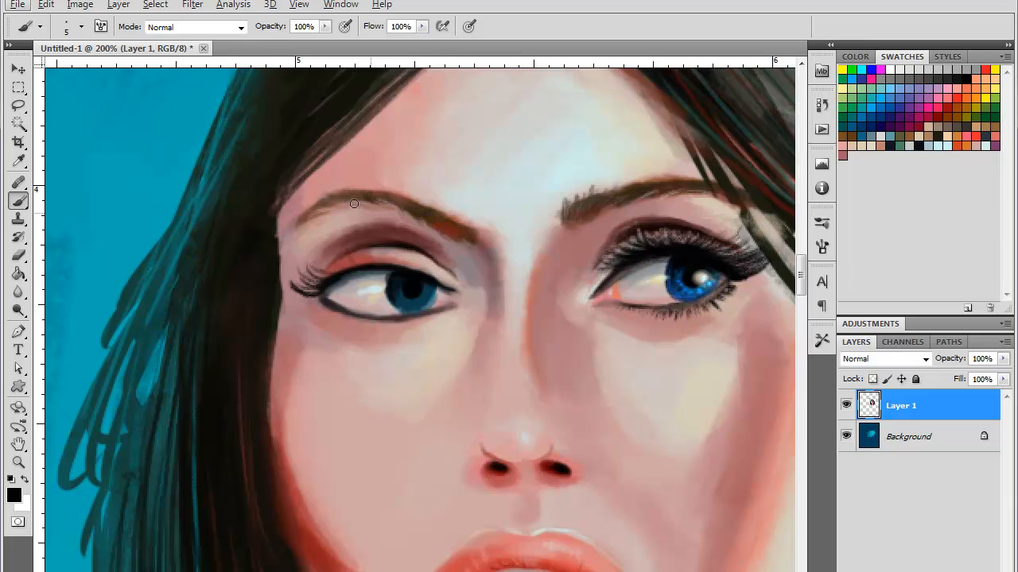
- Brighten the left iris with bright blue strokes using the brush in Color Dodge mode
{"action": "left_click", "coordinate": [240, 29]}
{"action": "left_click", "coordinate": [179, 202]}
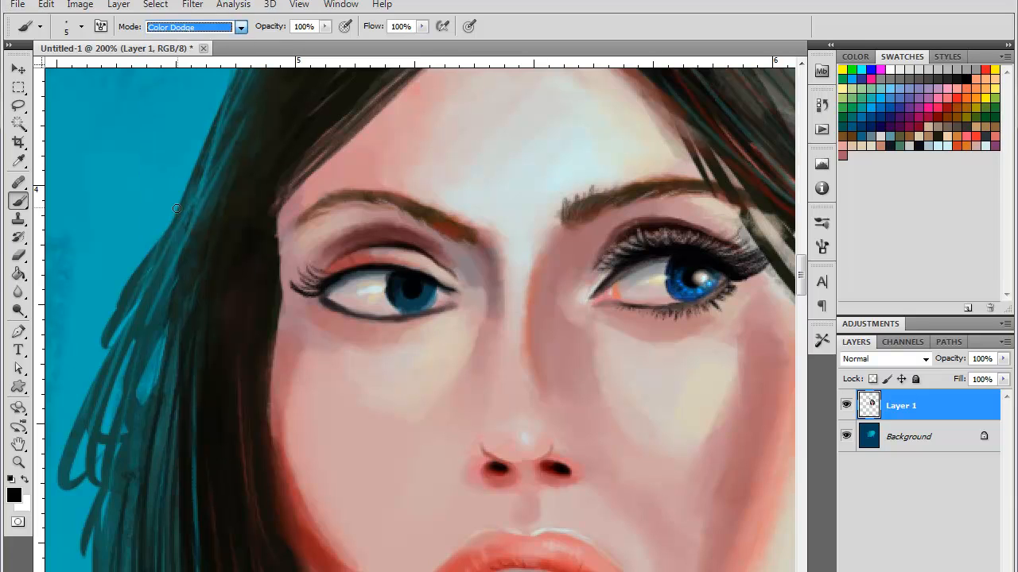
{"action": "left_click", "coordinate": [873, 101]}
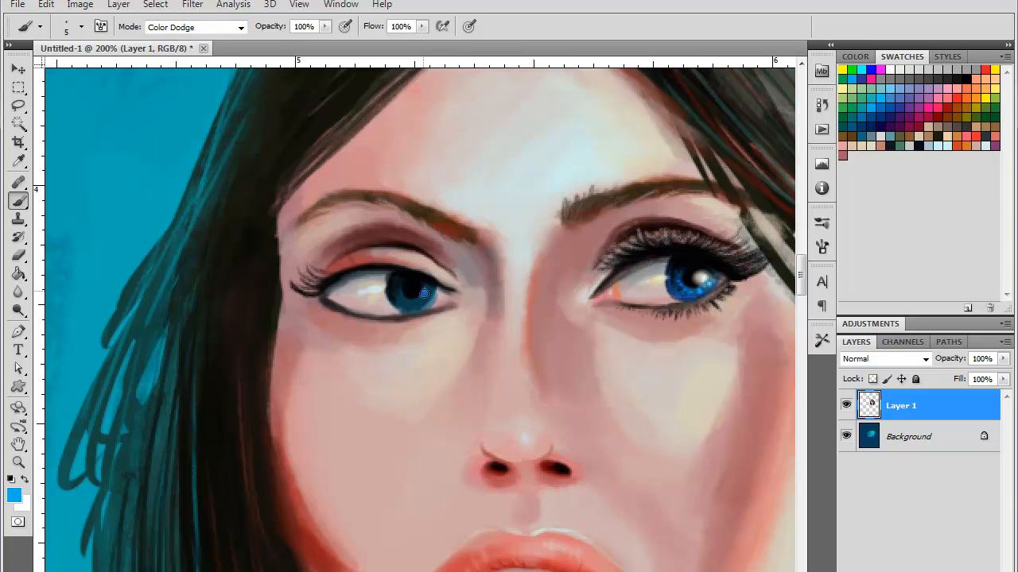
{"action": "left_click_drag", "start_coordinate": [430, 293], "coordinate": [399, 292]}
- Restore the brush to Normal mode and paint pale cyan catchlights in the left iris
{"action": "left_click", "coordinate": [893, 70]}
{"action": "left_click", "coordinate": [241, 30]}
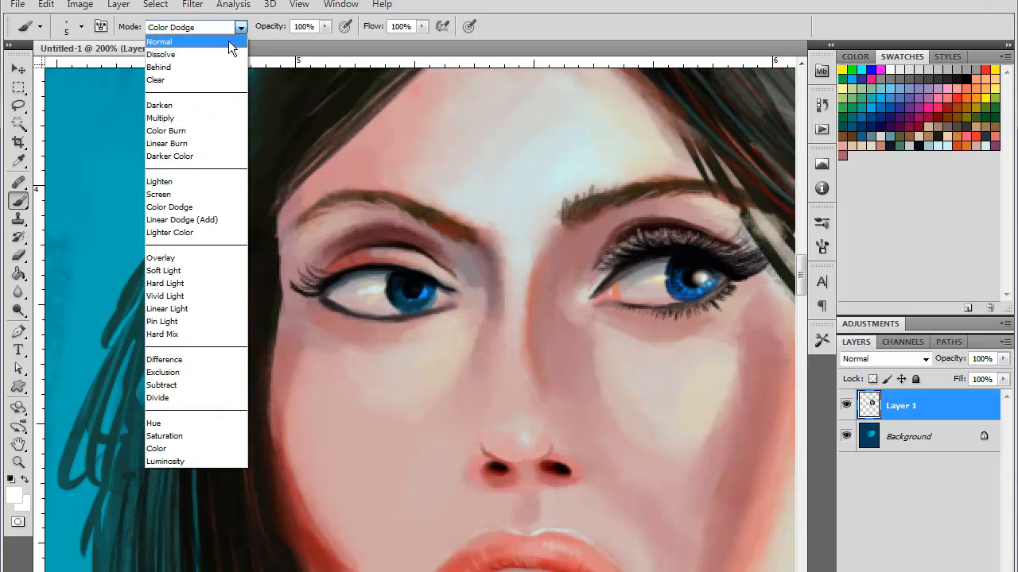
{"action": "left_click", "coordinate": [228, 38]}
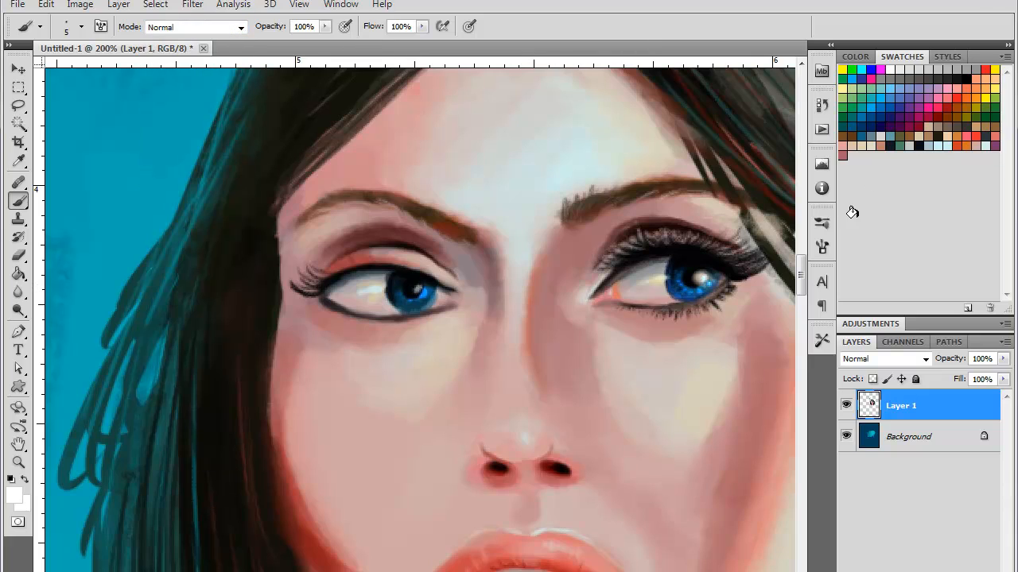
{"action": "left_click", "coordinate": [938, 147]}
{"action": "left_click_drag", "start_coordinate": [416, 293], "coordinate": [419, 290]}
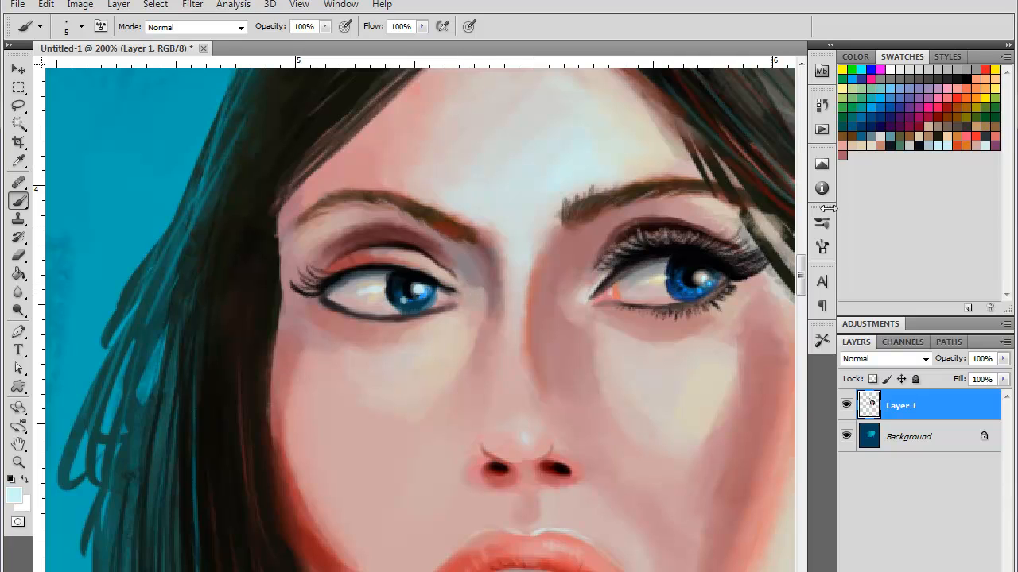
- Tint the left eye's inner corner salmon pink and add moist highlights in sampled pale blue with the 3 px hard round brush
{"action": "left_click", "coordinate": [976, 134]}
{"action": "left_click_drag", "start_coordinate": [453, 299], "coordinate": [452, 297]}
{"action": "left_click", "coordinate": [421, 290], "text": "alt"}
{"action": "right_click", "coordinate": [434, 340]}
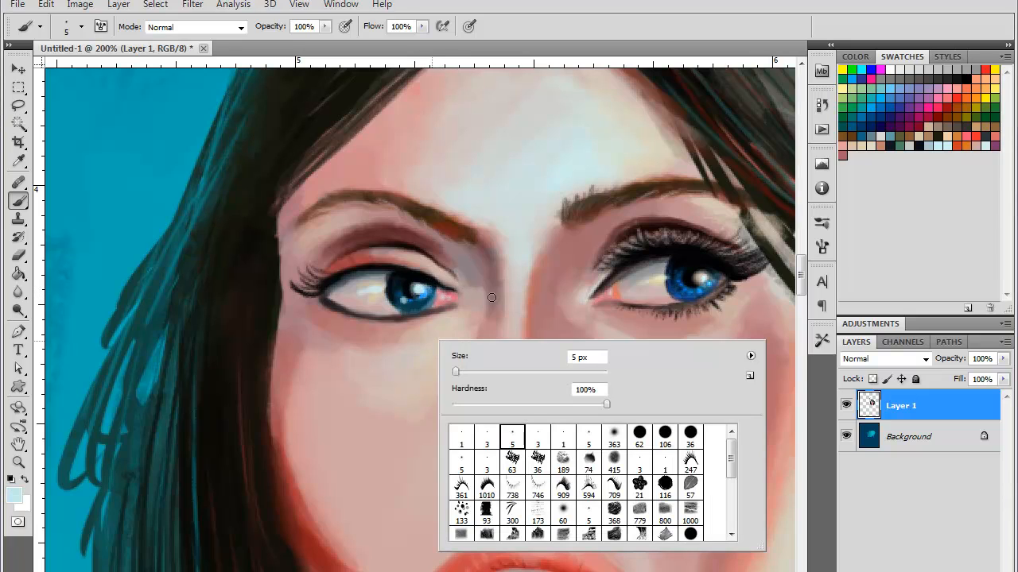
{"action": "left_click", "coordinate": [538, 433]}
{"action": "key", "text": "Return"}
{"action": "left_click", "coordinate": [438, 295]}
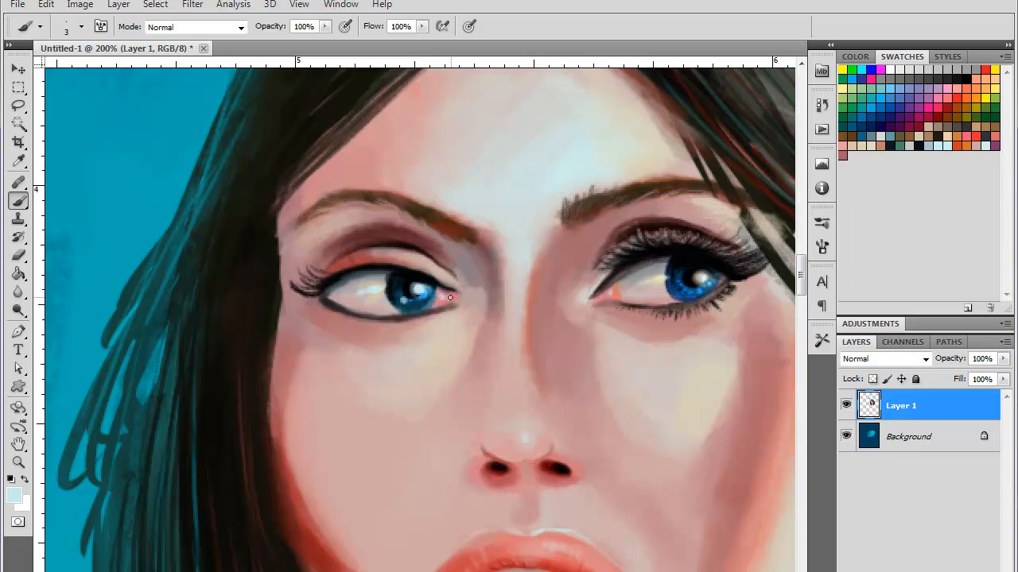
{"action": "left_click_drag", "start_coordinate": [450, 297], "coordinate": [440, 298]}
{"action": "left_click_drag", "start_coordinate": [458, 289], "coordinate": [444, 283]}
{"action": "left_click", "coordinate": [462, 291]}
{"action": "key", "text": "ctrl+z"}
{"action": "left_click_drag", "start_coordinate": [444, 281], "coordinate": [446, 274]}
{"action": "key", "text": "ctrl+z"}
{"action": "mouse_move", "coordinate": [385, 264]}
{"action": "left_mouse_down"}
{"action": "mouse_move", "coordinate": [364, 264]}
{"action": "mouse_move", "coordinate": [461, 284]}
{"action": "left_mouse_up"}
{"action": "key", "text": "ctrl+z"}
{"action": "key", "text": "ctrl+z"}
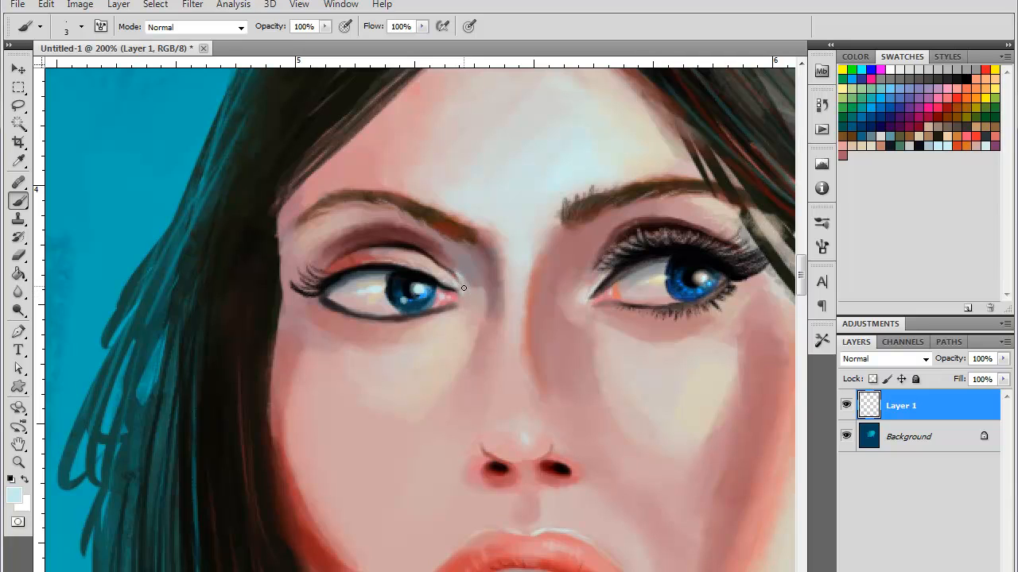
- Paint a pale blue highlight along the skin at the left eye's inner corner, and sample black from the upper lash line
{"action": "left_click_drag", "start_coordinate": [453, 272], "coordinate": [470, 292]}
{"action": "left_click", "coordinate": [411, 274], "text": "alt"}
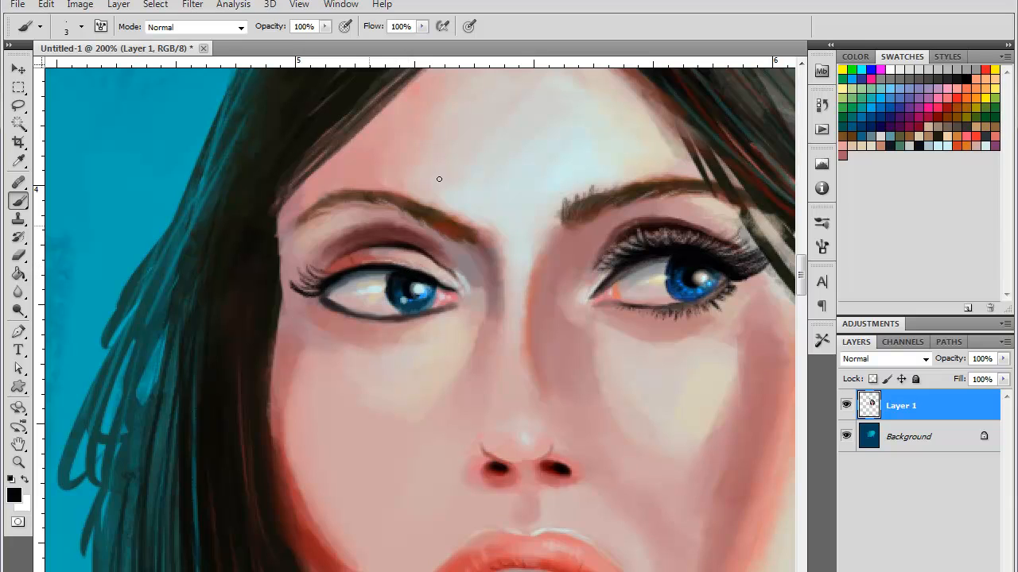
{"action": "key", "text": "ctrl+z"}
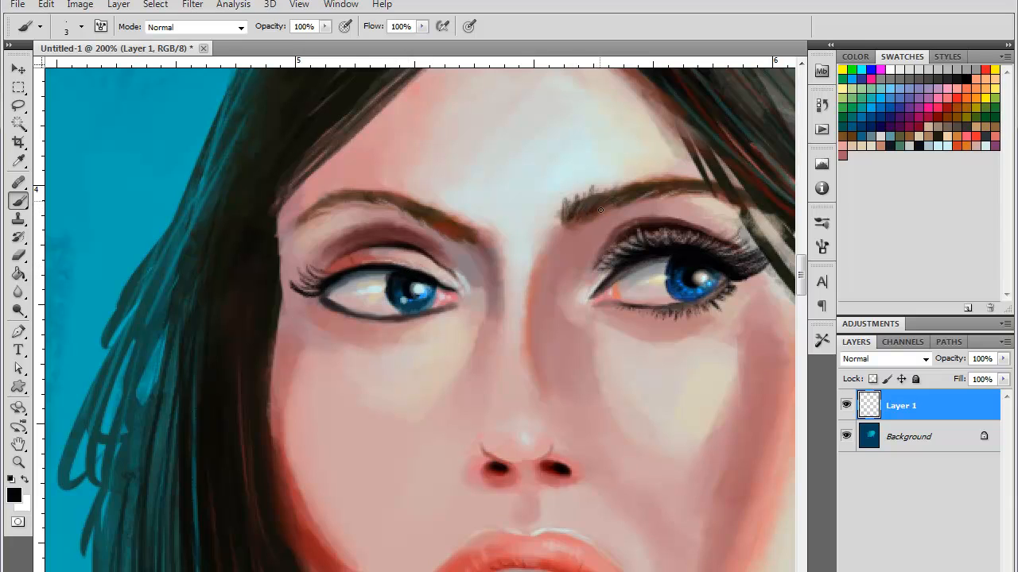
- Darken the right eyebrow with fine black hairs and trim its upper edge in sampled skin pink with the 3 px brush
{"action": "left_click_drag", "start_coordinate": [642, 189], "coordinate": [703, 186]}
{"action": "left_click", "coordinate": [683, 168], "text": "alt"}
{"action": "key", "text": "ctrl+z"}
{"action": "left_click_drag", "start_coordinate": [683, 178], "coordinate": [712, 176]}
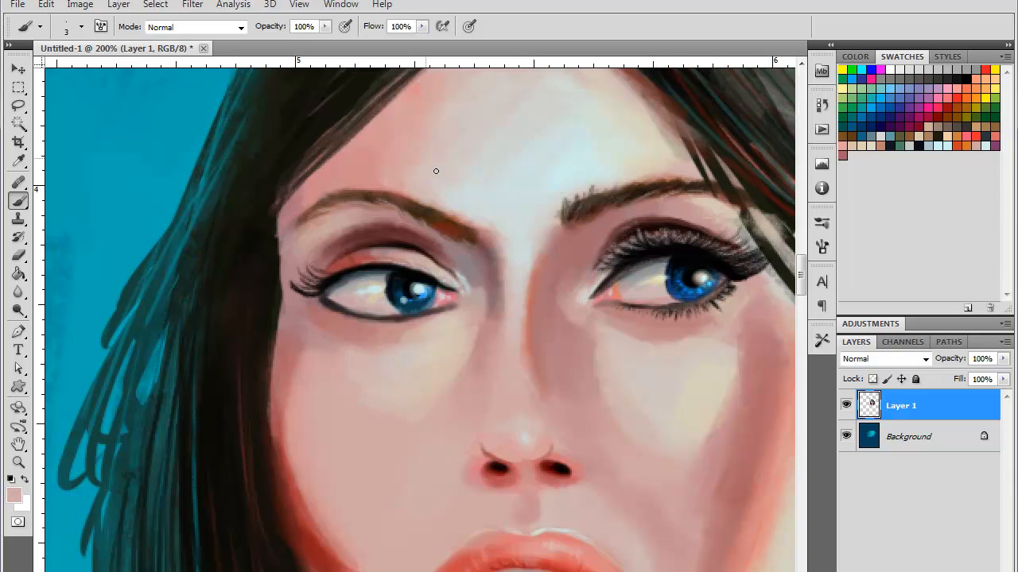
{"action": "left_click", "coordinate": [471, 209], "text": "alt"}
{"action": "left_click_drag", "start_coordinate": [464, 214], "coordinate": [445, 215]}
{"action": "key", "text": "ctrl+alt+z"}
{"action": "key", "text": "ctrl+alt+z"}
{"action": "key", "text": "ctrl+alt+z"}
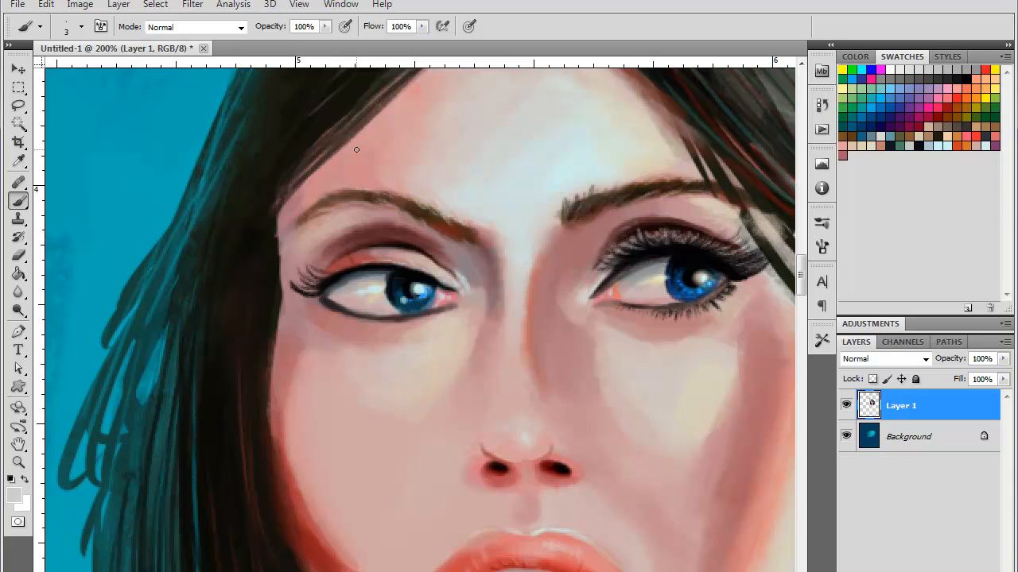
- Touch up the outer upper edge of the left eyebrow in sampled skin tones with the 3 px hard round brush
{"action": "mouse_move", "coordinate": [329, 191]}
{"action": "left_mouse_down"}
{"action": "mouse_move", "coordinate": [347, 188]}
{"action": "mouse_move", "coordinate": [326, 196]}
{"action": "mouse_move", "coordinate": [335, 191]}
{"action": "left_mouse_up"}
{"action": "left_click", "coordinate": [343, 187], "text": "alt"}
{"action": "key", "text": "ctrl+minus"}
{"action": "key", "text": "ctrl+minus"}
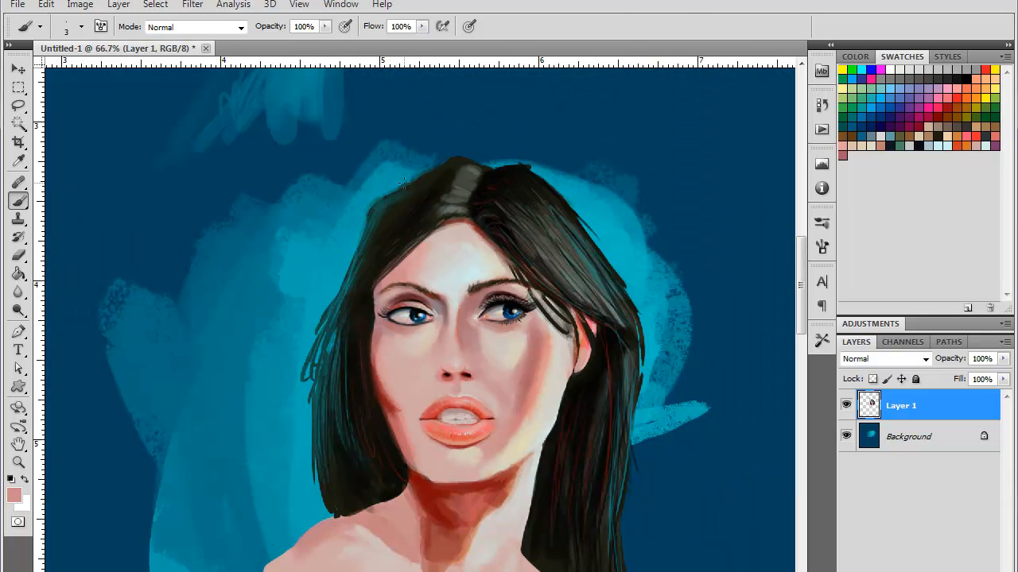
{"action": "key", "text": "ctrl+minus"}
{"action": "left_click_drag", "start_coordinate": [597, 427], "coordinate": [563, 348]}
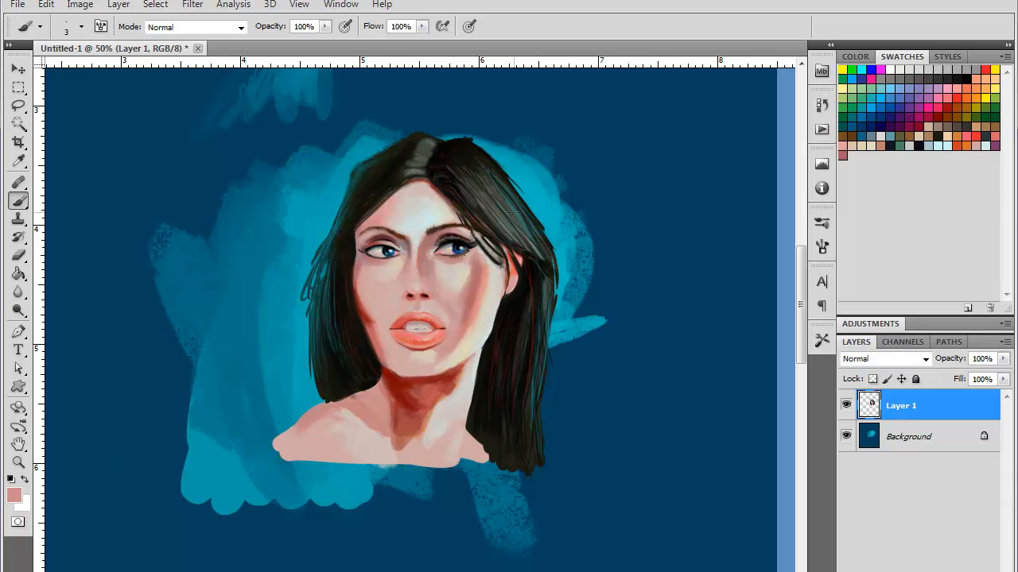
- Lighten the right cheek below the eye in sampled pale blue-grey with the textured brush at 14 px
{"action": "key", "text": "ctrl+plus"}
{"action": "left_click", "coordinate": [448, 95], "text": "alt"}
{"action": "right_click", "coordinate": [512, 258]}
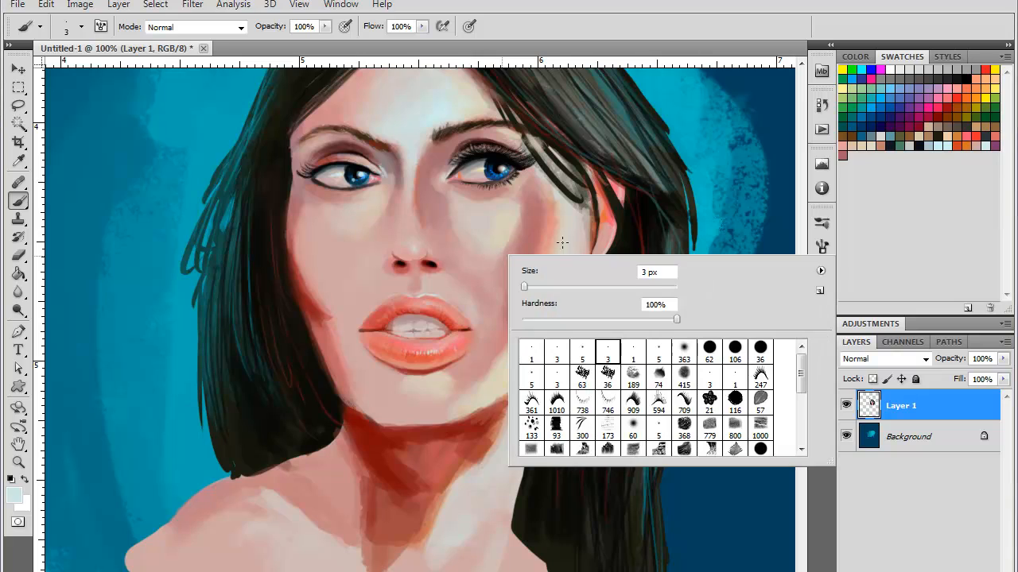
{"action": "left_click", "coordinate": [607, 375]}
{"action": "left_click_drag", "start_coordinate": [548, 287], "coordinate": [529, 287]}
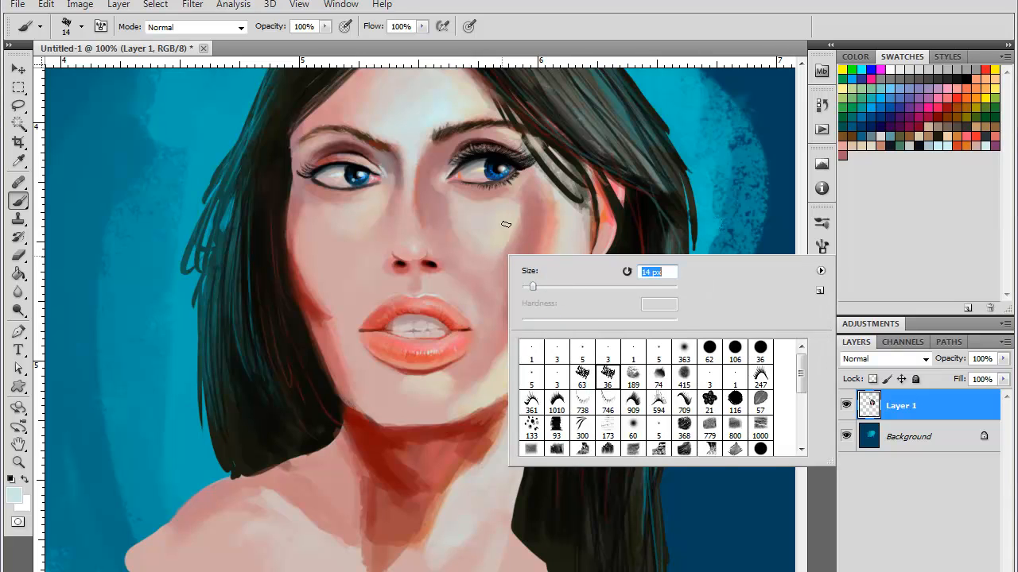
{"action": "key", "text": "Return"}
{"action": "mouse_move", "coordinate": [493, 239]}
{"action": "left_mouse_down"}
{"action": "mouse_move", "coordinate": [508, 210]}
{"action": "mouse_move", "coordinate": [482, 233]}
{"action": "mouse_move", "coordinate": [495, 209]}
{"action": "mouse_move", "coordinate": [474, 225]}
{"action": "mouse_move", "coordinate": [480, 253]}
{"action": "left_mouse_up"}
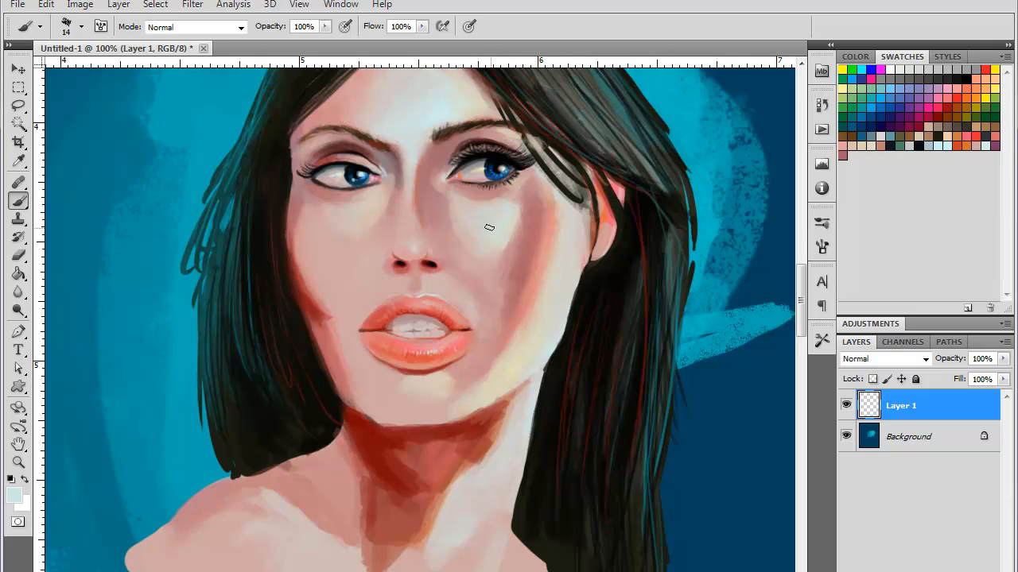
- Blend the skin below the right eye's outer corner and the top of the cheek shadow in sampled pinks with the 14 px textured brush
{"action": "left_click", "coordinate": [444, 194], "text": "alt"}
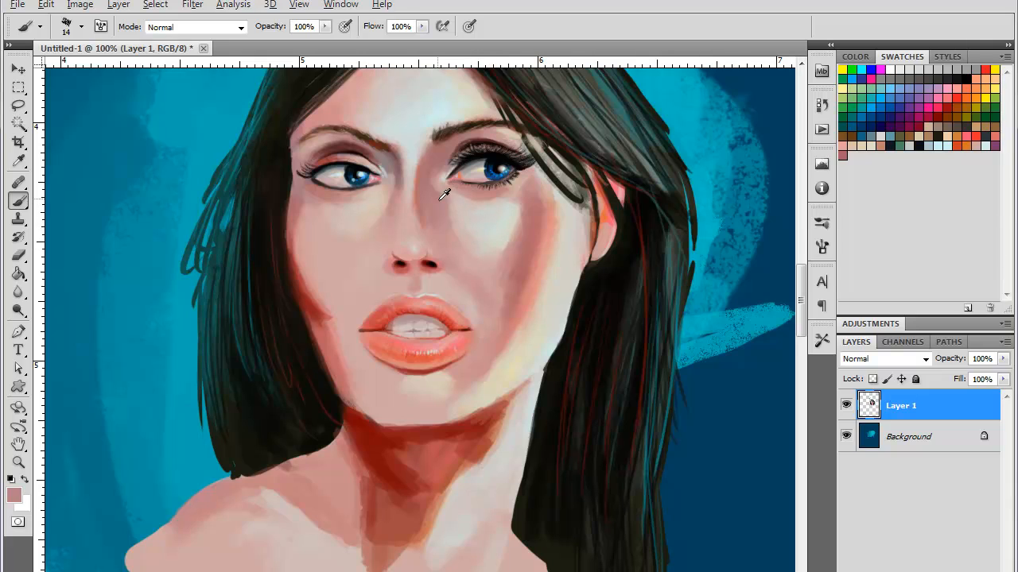
{"action": "left_click", "coordinate": [520, 178], "text": "alt"}
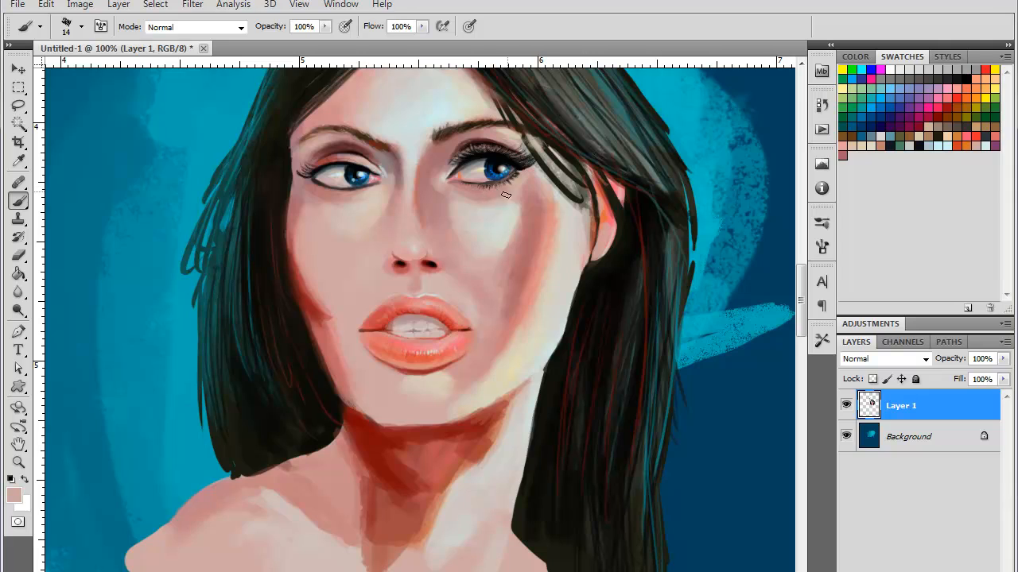
{"action": "left_click", "coordinate": [509, 193], "text": "alt"}
{"action": "left_click_drag", "start_coordinate": [512, 192], "coordinate": [502, 201]}
{"action": "left_click", "coordinate": [542, 182], "text": "alt"}
{"action": "left_click_drag", "start_coordinate": [520, 194], "coordinate": [541, 195]}
- Soften the outer edge of the right cheek's shadow in sampled beige with the 14 px textured brush
{"action": "left_click", "coordinate": [548, 216], "text": "alt"}
{"action": "left_click", "coordinate": [564, 247], "text": "alt"}
{"action": "mouse_move", "coordinate": [554, 265]}
{"action": "left_mouse_down"}
{"action": "mouse_move", "coordinate": [557, 222]}
{"action": "mouse_move", "coordinate": [526, 326]}
{"action": "mouse_move", "coordinate": [548, 246]}
{"action": "left_mouse_up"}
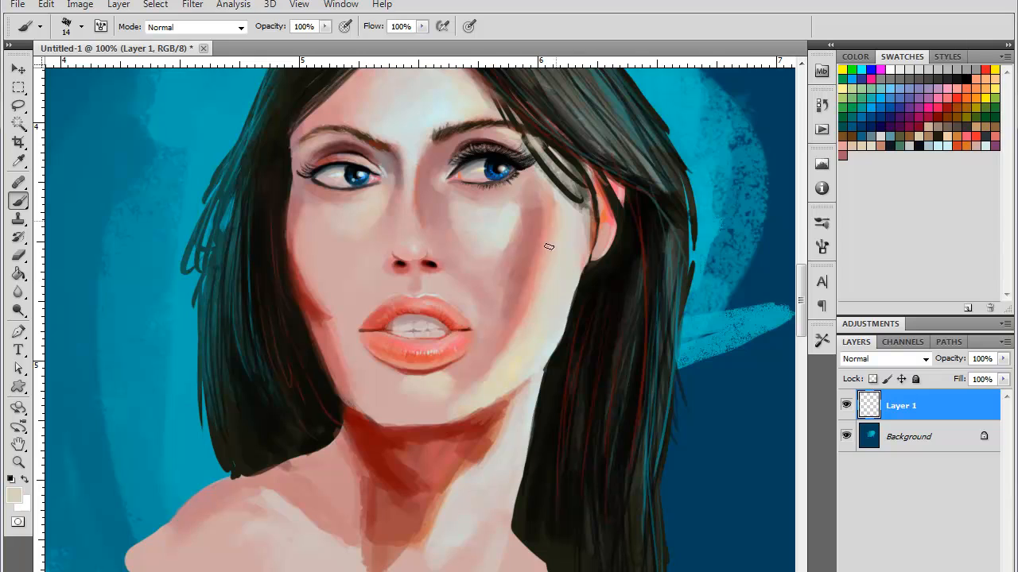
- Blend the outer edge of the right cheek's shadow in sampled beige and dusty pinks with the 14 px textured brush
{"action": "left_click_drag", "start_coordinate": [525, 326], "coordinate": [546, 227]}
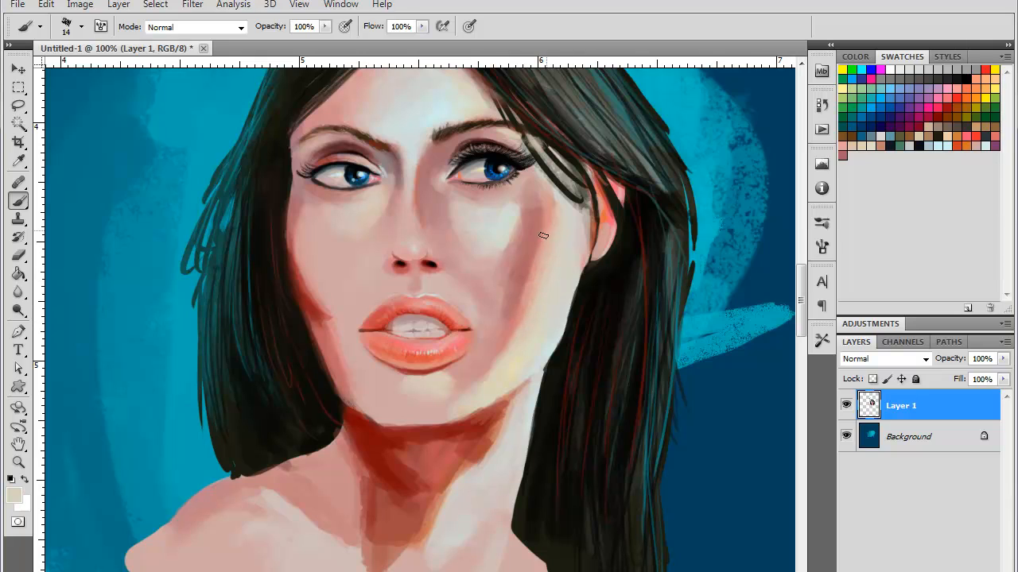
{"action": "left_click", "coordinate": [549, 225], "text": "alt"}
{"action": "left_click", "coordinate": [531, 233], "text": "alt"}
{"action": "left_click", "coordinate": [519, 221], "text": "alt"}
{"action": "left_click", "coordinate": [521, 200], "text": "alt"}
{"action": "left_click", "coordinate": [533, 233], "text": "alt"}
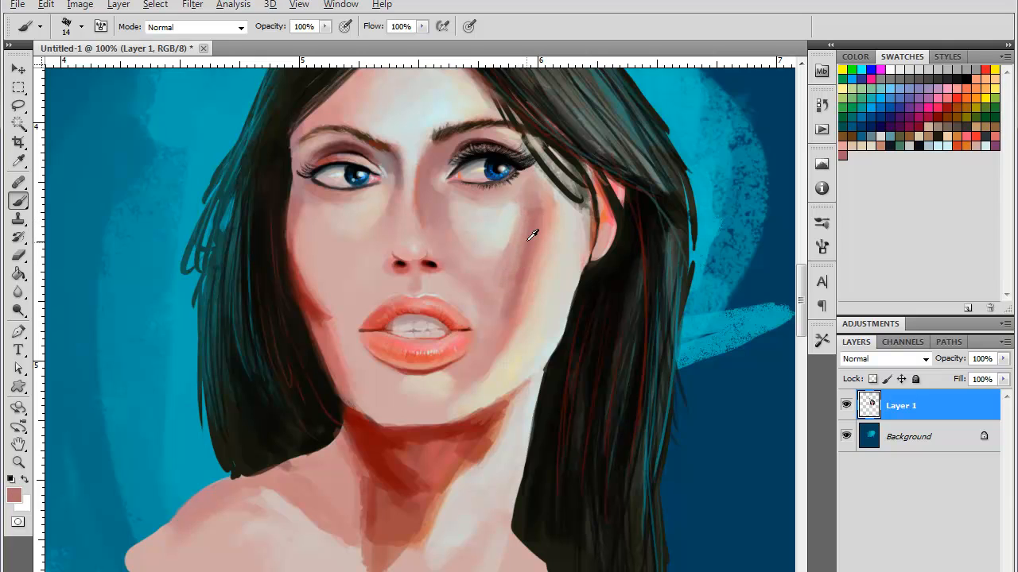
- Smooth the inner side of the right cheek's shadow and the skin toward the nose in sampled pinks
{"action": "mouse_move", "coordinate": [517, 290]}
{"action": "left_mouse_down"}
{"action": "mouse_move", "coordinate": [525, 268]}
{"action": "mouse_move", "coordinate": [504, 310]}
{"action": "mouse_move", "coordinate": [525, 214]}
{"action": "mouse_move", "coordinate": [498, 309]}
{"action": "mouse_move", "coordinate": [495, 278]}
{"action": "mouse_move", "coordinate": [447, 246]}
{"action": "mouse_move", "coordinate": [440, 217]}
{"action": "left_mouse_up"}
{"action": "left_click", "coordinate": [516, 252], "text": "alt"}
{"action": "left_click", "coordinate": [528, 235], "text": "alt"}
{"action": "left_click", "coordinate": [504, 282], "text": "alt"}
{"action": "left_click", "coordinate": [455, 221], "text": "alt"}
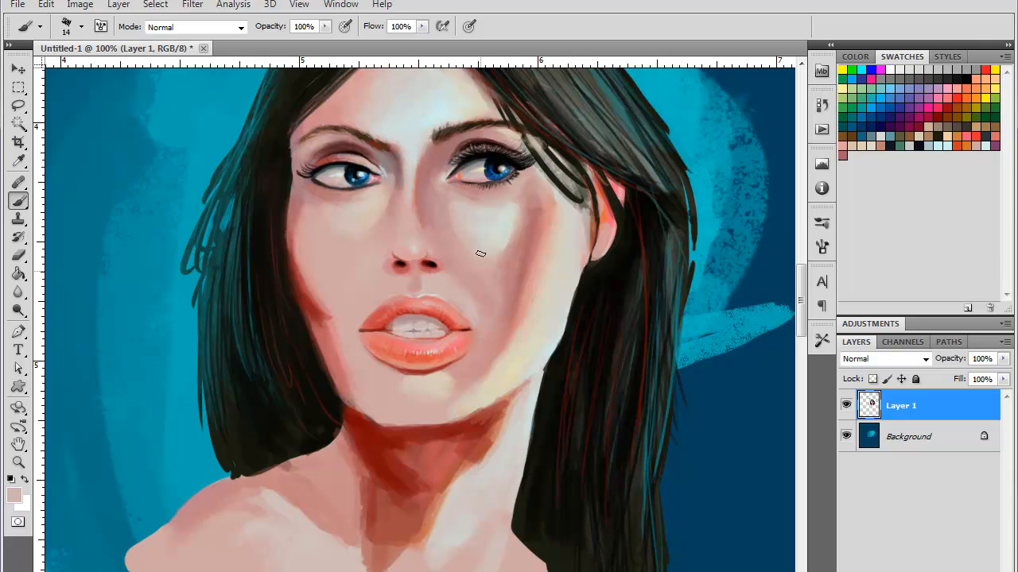
- Deepen the shadow between the nose bridge and the right eye's inner corner in sampled mauve-brown
{"action": "left_click", "coordinate": [418, 175], "text": "alt"}
{"action": "left_click", "coordinate": [403, 153], "text": "alt"}
{"action": "left_click_drag", "start_coordinate": [424, 156], "coordinate": [429, 165]}
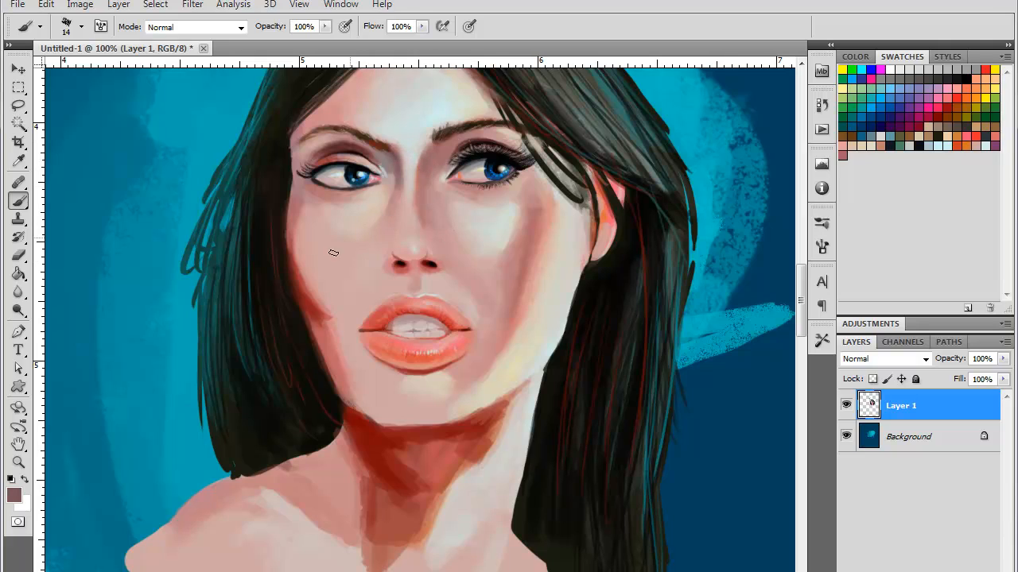
{"action": "key", "text": "d"}
{"action": "left_click", "coordinate": [435, 144], "text": "alt"}
{"action": "left_click_drag", "start_coordinate": [450, 142], "coordinate": [422, 189]}
{"action": "left_click_drag", "start_coordinate": [439, 150], "coordinate": [448, 147]}
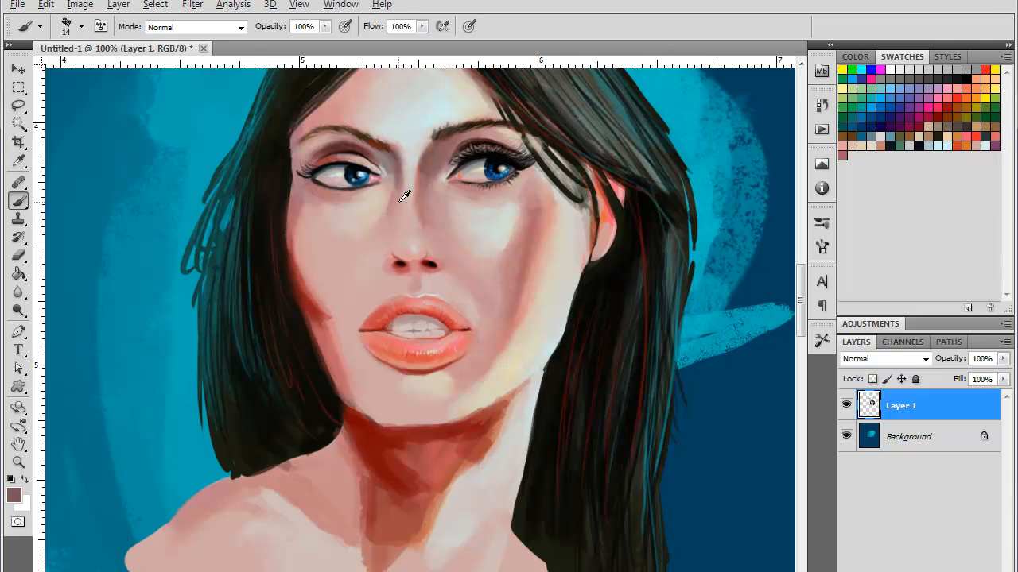
- Warm the shadow along the left side of the nose bridge in sampled tones and an orange-red swatch colour
{"action": "left_click", "coordinate": [394, 207], "text": "alt"}
{"action": "left_click", "coordinate": [398, 191], "text": "alt"}
{"action": "left_click_drag", "start_coordinate": [399, 193], "coordinate": [387, 236]}
{"action": "left_click", "coordinate": [320, 311], "text": "alt"}
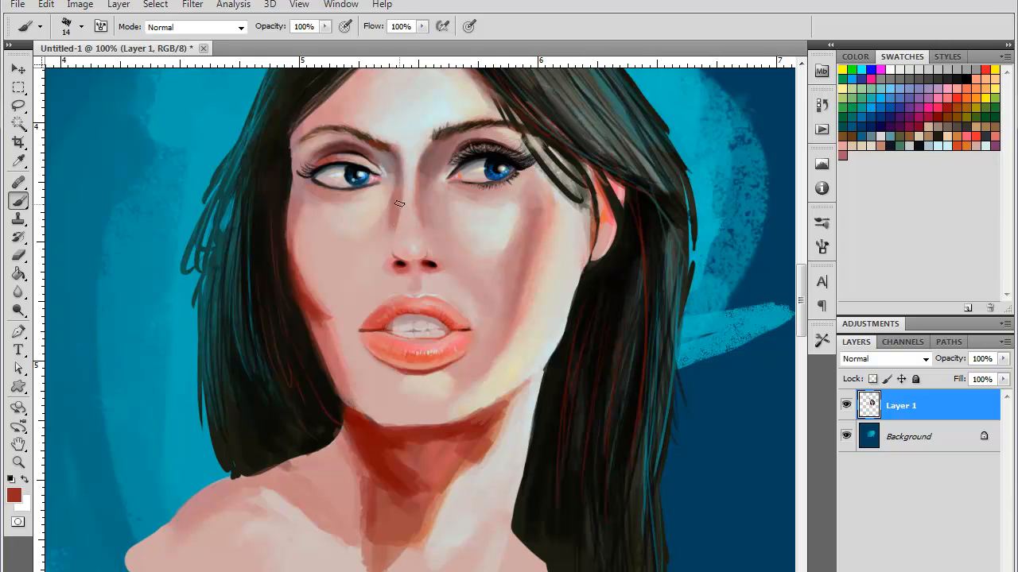
{"action": "left_click", "coordinate": [407, 193], "text": "alt"}
{"action": "left_click_drag", "start_coordinate": [406, 191], "coordinate": [399, 236]}
{"action": "left_click", "coordinate": [966, 143]}
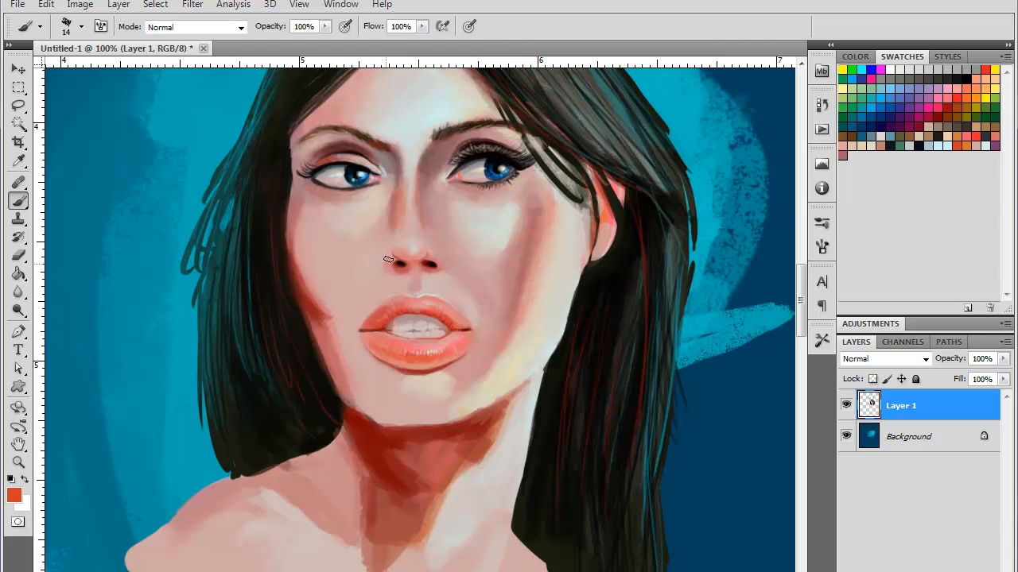
- Soften the lower end of the left nose shadow and the skin below the left eye in sampled pinkish beige
{"action": "key", "text": "ctrl+plus"}
{"action": "key", "text": "ctrl+plus"}
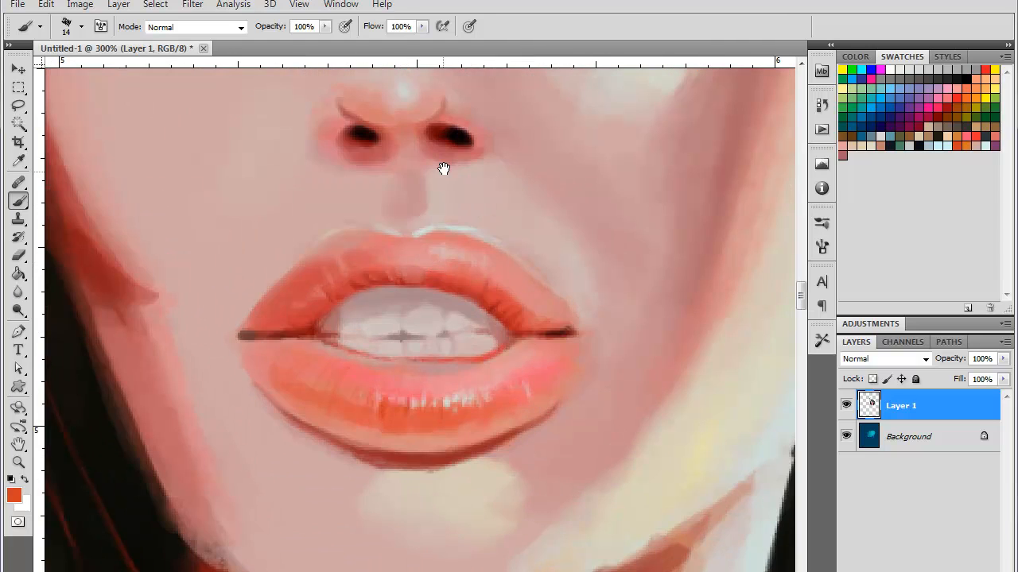
{"action": "left_click_drag", "start_coordinate": [443, 168], "coordinate": [425, 364]}
{"action": "left_click_drag", "start_coordinate": [341, 283], "coordinate": [406, 320]}
{"action": "left_click", "coordinate": [414, 240], "text": "alt"}
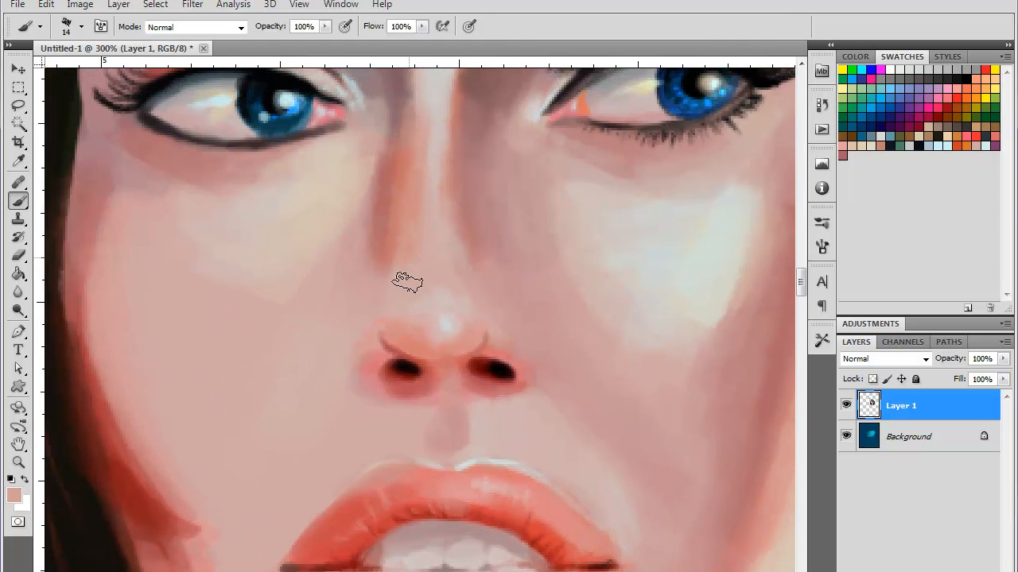
{"action": "left_click", "coordinate": [341, 221], "text": "alt"}
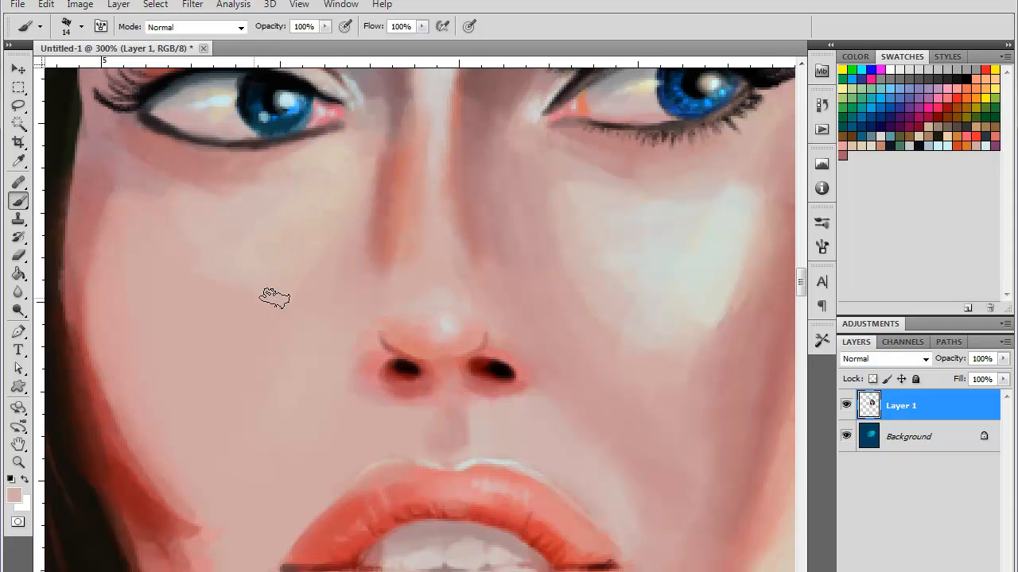
{"action": "left_click", "coordinate": [446, 121], "text": "alt"}
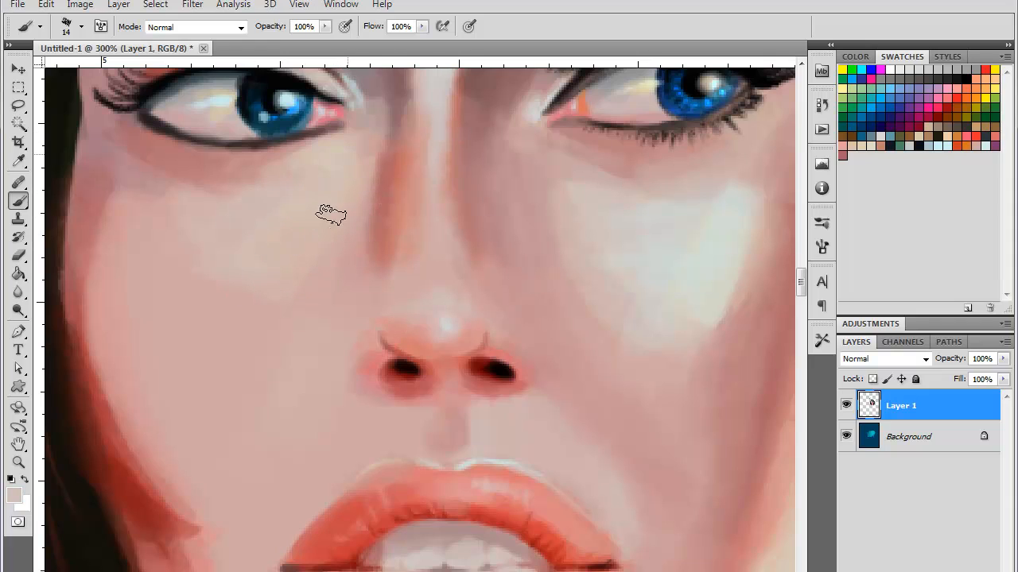
- Highlight the skin below the left eye's inner corner in a pale cyan swatch colour and blend it with sampled light grey
{"action": "left_click", "coordinate": [929, 147]}
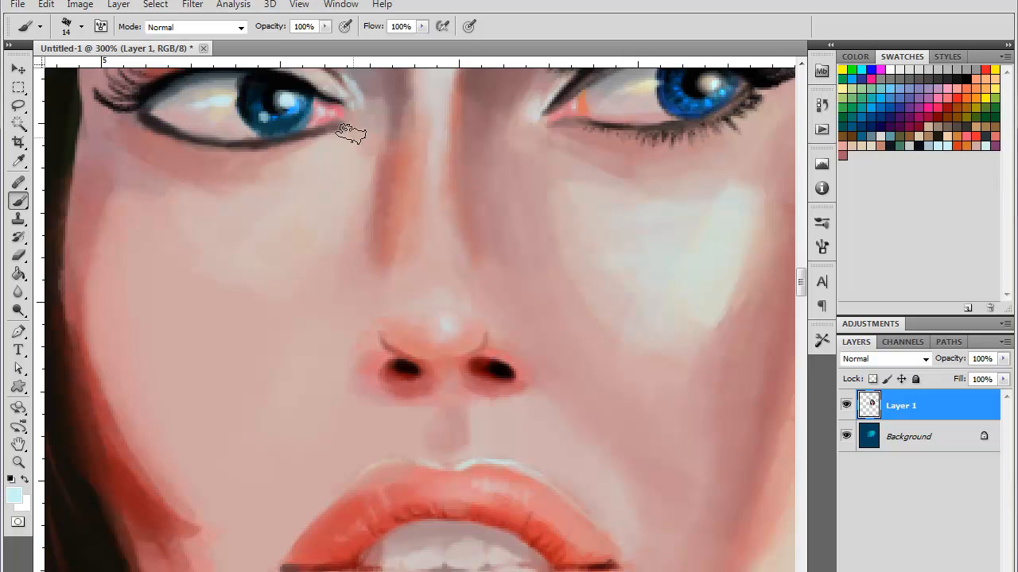
{"action": "mouse_move", "coordinate": [353, 132]}
{"action": "left_mouse_down"}
{"action": "mouse_move", "coordinate": [355, 183]}
{"action": "mouse_move", "coordinate": [347, 148]}
{"action": "mouse_move", "coordinate": [325, 159]}
{"action": "mouse_move", "coordinate": [338, 196]}
{"action": "mouse_move", "coordinate": [267, 230]}
{"action": "mouse_move", "coordinate": [313, 253]}
{"action": "mouse_move", "coordinate": [331, 222]}
{"action": "mouse_move", "coordinate": [326, 181]}
{"action": "mouse_move", "coordinate": [247, 176]}
{"action": "mouse_move", "coordinate": [301, 174]}
{"action": "mouse_move", "coordinate": [289, 159]}
{"action": "mouse_move", "coordinate": [314, 191]}
{"action": "left_mouse_up"}
{"action": "left_click", "coordinate": [351, 185], "text": "alt"}
{"action": "left_click_drag", "start_coordinate": [278, 257], "coordinate": [401, 342]}
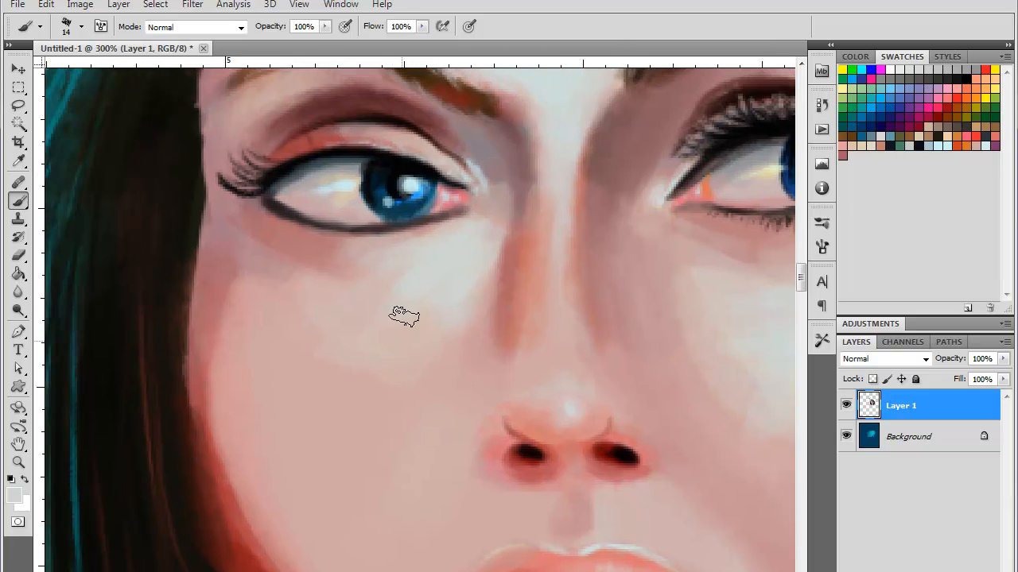
- Paint dense black upper lashes along the left eye with the 3 px hard round brush
{"action": "right_click", "coordinate": [402, 291]}
{"action": "left_click", "coordinate": [507, 389]}
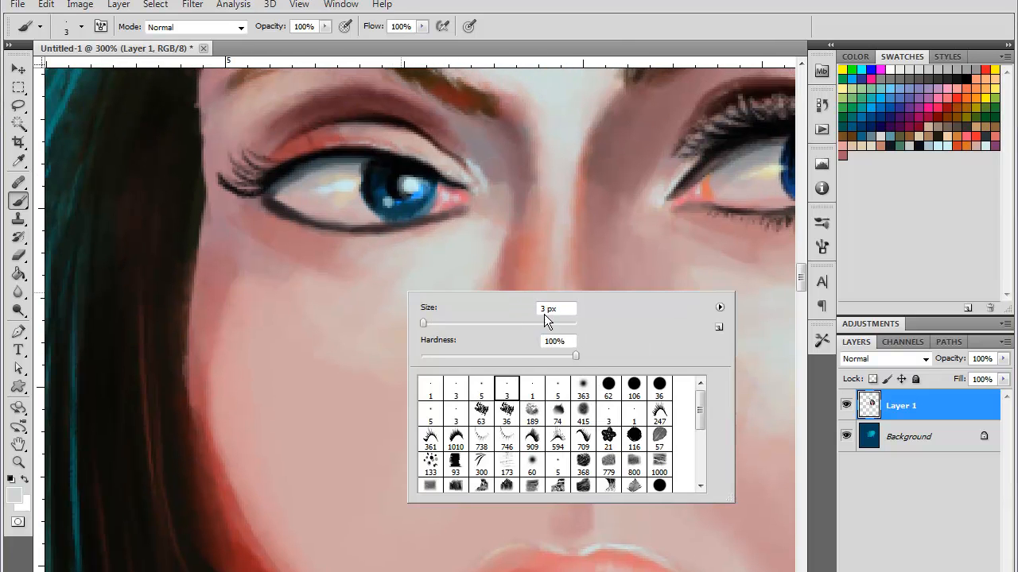
{"action": "left_click", "coordinate": [973, 70]}
{"action": "mouse_move", "coordinate": [287, 159]}
{"action": "left_mouse_down"}
{"action": "mouse_move", "coordinate": [272, 135]}
{"action": "mouse_move", "coordinate": [260, 151]}
{"action": "left_mouse_up"}
{"action": "mouse_move", "coordinate": [280, 158]}
{"action": "left_mouse_down"}
{"action": "mouse_move", "coordinate": [258, 139]}
{"action": "mouse_move", "coordinate": [265, 143]}
{"action": "left_mouse_up"}
{"action": "mouse_move", "coordinate": [290, 154]}
{"action": "left_mouse_down"}
{"action": "mouse_move", "coordinate": [263, 135]}
{"action": "mouse_move", "coordinate": [260, 118]}
{"action": "mouse_move", "coordinate": [248, 162]}
{"action": "mouse_move", "coordinate": [300, 128]}
{"action": "mouse_move", "coordinate": [306, 150]}
{"action": "mouse_move", "coordinate": [288, 146]}
{"action": "mouse_move", "coordinate": [318, 131]}
{"action": "mouse_move", "coordinate": [306, 132]}
{"action": "left_mouse_up"}
{"action": "left_click_drag", "start_coordinate": [366, 148], "coordinate": [357, 128]}
{"action": "mouse_move", "coordinate": [367, 147]}
{"action": "left_mouse_down"}
{"action": "mouse_move", "coordinate": [363, 131]}
{"action": "mouse_move", "coordinate": [378, 132]}
{"action": "mouse_move", "coordinate": [338, 131]}
{"action": "mouse_move", "coordinate": [318, 116]}
{"action": "left_mouse_up"}
{"action": "mouse_move", "coordinate": [318, 152]}
{"action": "left_mouse_down"}
{"action": "mouse_move", "coordinate": [272, 137]}
{"action": "mouse_move", "coordinate": [286, 129]}
{"action": "left_mouse_up"}
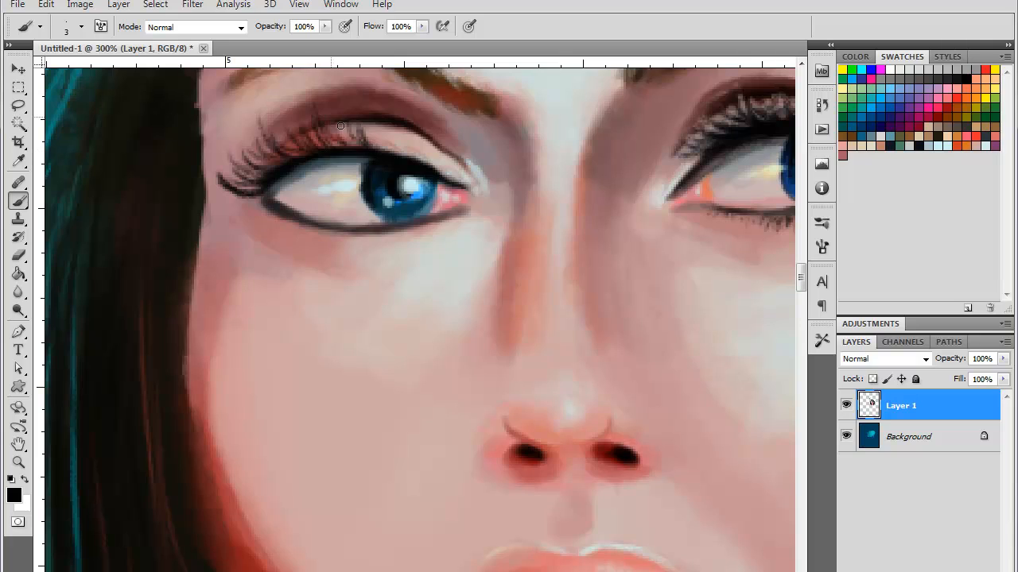
{"action": "mouse_move", "coordinate": [357, 145]}
{"action": "left_mouse_down"}
{"action": "mouse_move", "coordinate": [328, 100]}
{"action": "mouse_move", "coordinate": [341, 89]}
{"action": "mouse_move", "coordinate": [344, 135]}
{"action": "mouse_move", "coordinate": [373, 147]}
{"action": "mouse_move", "coordinate": [363, 124]}
{"action": "left_mouse_up"}
{"action": "mouse_move", "coordinate": [337, 147]}
{"action": "left_mouse_down"}
{"action": "mouse_move", "coordinate": [324, 127]}
{"action": "mouse_move", "coordinate": [283, 129]}
{"action": "left_mouse_up"}
{"action": "left_click_drag", "start_coordinate": [308, 161], "coordinate": [268, 131]}
{"action": "left_click_drag", "start_coordinate": [262, 170], "coordinate": [256, 180]}
{"action": "left_click_drag", "start_coordinate": [361, 144], "coordinate": [334, 146]}
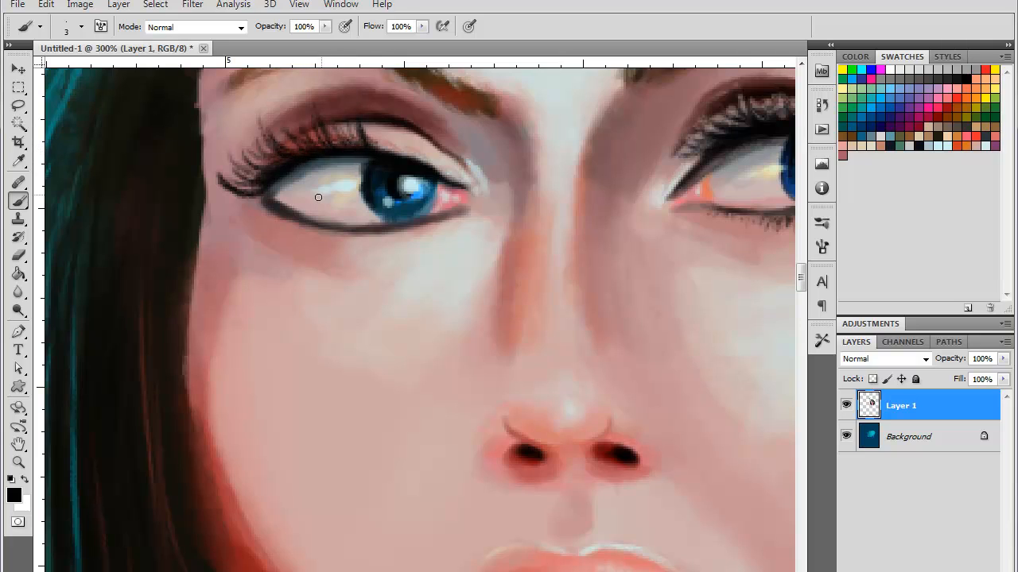
- Paint short black lower lashes along the left eye's lower lid with the 3 px hard round brush
{"action": "left_click_drag", "start_coordinate": [272, 204], "coordinate": [248, 213]}
{"action": "left_click_drag", "start_coordinate": [271, 207], "coordinate": [252, 214]}
{"action": "left_click_drag", "start_coordinate": [267, 210], "coordinate": [262, 223]}
{"action": "left_click_drag", "start_coordinate": [277, 216], "coordinate": [273, 227]}
{"action": "left_click_drag", "start_coordinate": [287, 219], "coordinate": [285, 227]}
{"action": "mouse_move", "coordinate": [295, 223]}
{"action": "left_mouse_down"}
{"action": "mouse_move", "coordinate": [262, 225]}
{"action": "mouse_move", "coordinate": [310, 243]}
{"action": "mouse_move", "coordinate": [323, 236]}
{"action": "mouse_move", "coordinate": [325, 254]}
{"action": "mouse_move", "coordinate": [330, 248]}
{"action": "mouse_move", "coordinate": [295, 231]}
{"action": "mouse_move", "coordinate": [360, 249]}
{"action": "mouse_move", "coordinate": [384, 244]}
{"action": "left_mouse_up"}
{"action": "mouse_move", "coordinate": [397, 231]}
{"action": "left_mouse_down"}
{"action": "mouse_move", "coordinate": [393, 241]}
{"action": "mouse_move", "coordinate": [411, 237]}
{"action": "left_mouse_up"}
{"action": "left_click_drag", "start_coordinate": [421, 226], "coordinate": [418, 234]}
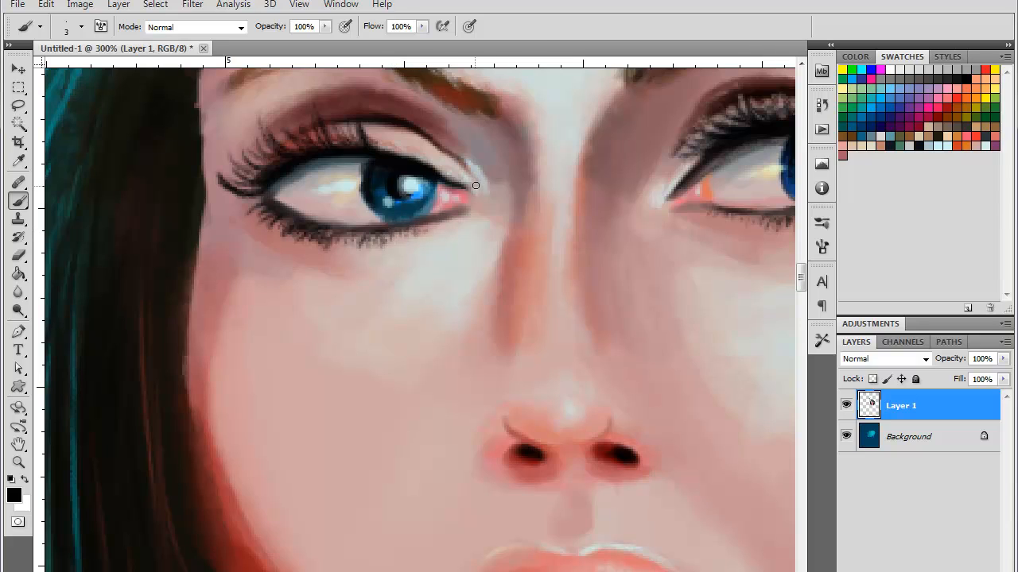
- Line the crease at the left eye's inner corner and darken the top of the iris in black
{"action": "left_click_drag", "start_coordinate": [475, 185], "coordinate": [466, 168]}
{"action": "scroll", "coordinate": [477, 214], "scroll_direction": "up", "scroll_amount": 2}
{"action": "mouse_move", "coordinate": [388, 207]}
{"action": "left_mouse_down"}
{"action": "mouse_move", "coordinate": [382, 197]}
{"action": "mouse_move", "coordinate": [419, 208]}
{"action": "left_mouse_up"}
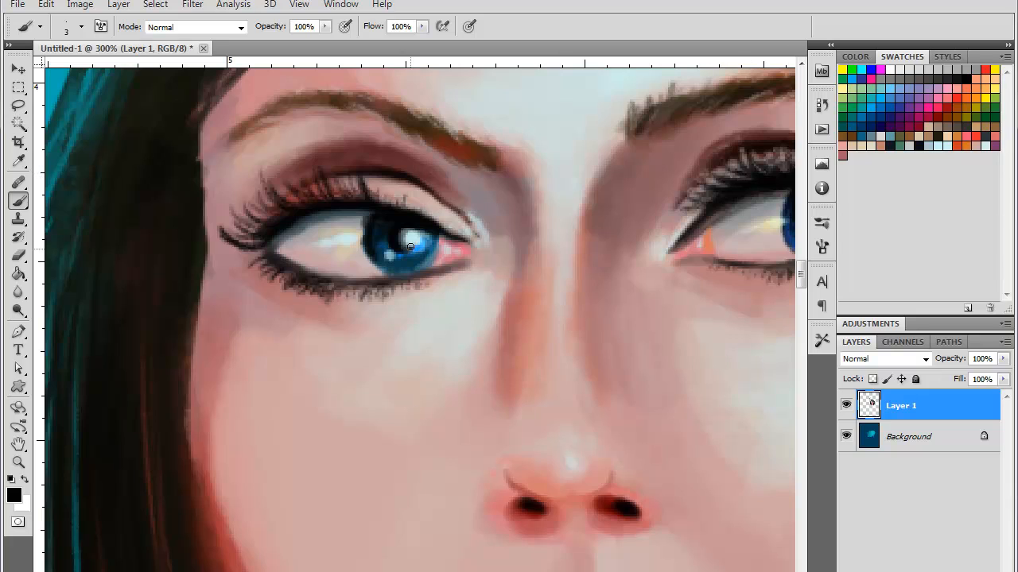
- Merge the painted layer down, add a new layer, and darken the left iris's outer edge in black
{"action": "key", "text": "ctrl+e"}
{"action": "key", "text": "ctrl+shift+alt+n"}
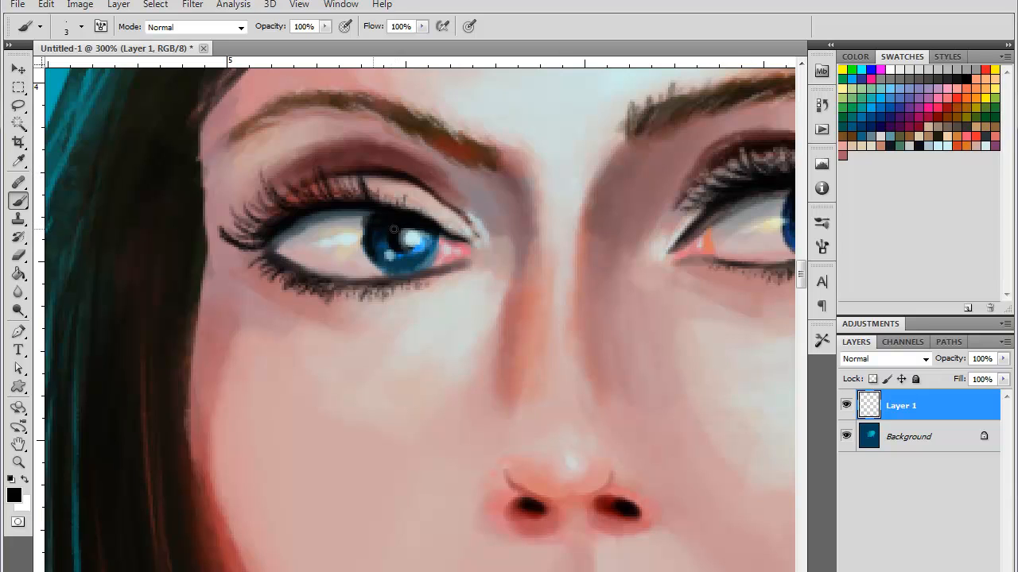
{"action": "left_click_drag", "start_coordinate": [375, 217], "coordinate": [373, 226]}
{"action": "mouse_move", "coordinate": [374, 261]}
{"action": "left_mouse_down"}
{"action": "mouse_move", "coordinate": [416, 258]}
{"action": "mouse_move", "coordinate": [374, 264]}
{"action": "left_mouse_up"}
- Examine the whole portrait at reduced magnification
{"action": "key", "text": "ctrl+minus"}
{"action": "key", "text": "ctrl+minus"}
{"action": "key", "text": "ctrl+minus"}
{"action": "key", "text": "ctrl+minus"}
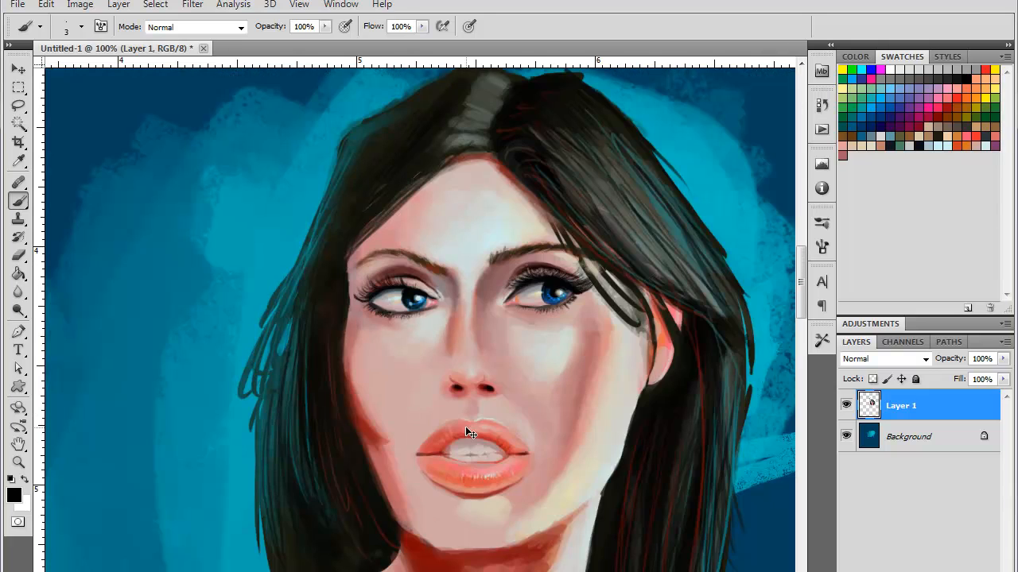
{"action": "left_click_drag", "start_coordinate": [497, 376], "coordinate": [488, 374]}
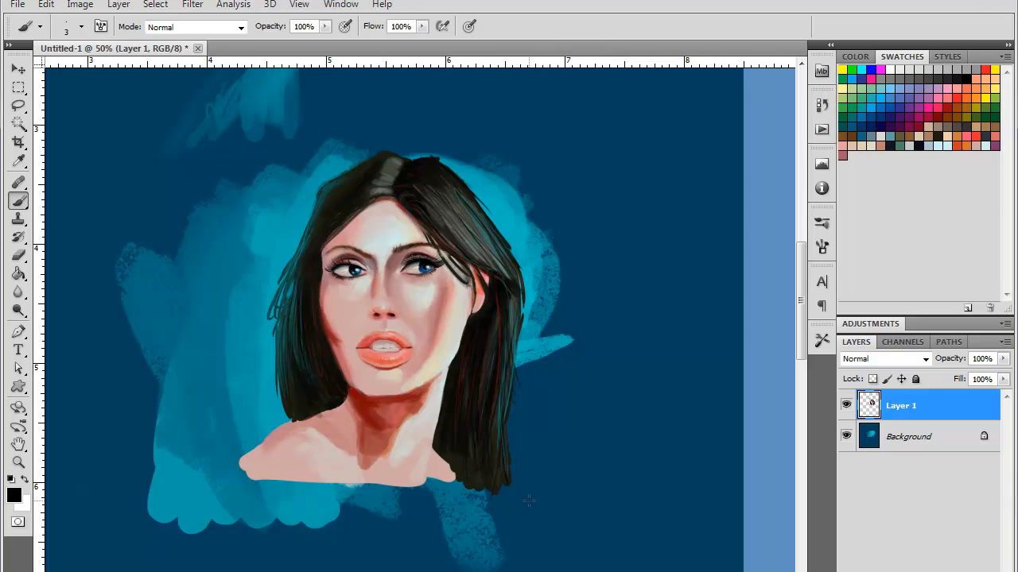
{"action": "key", "text": "ctrl+plus"}
{"action": "key", "text": "ctrl+plus"}
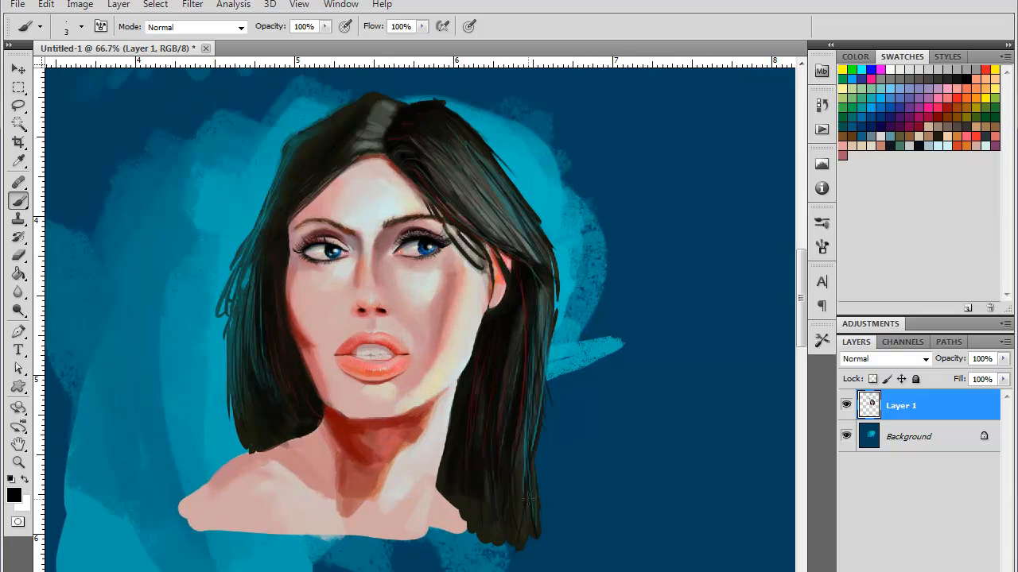
{"action": "key", "text": "ctrl+minus"}
{"action": "key", "text": "ctrl+minus"}
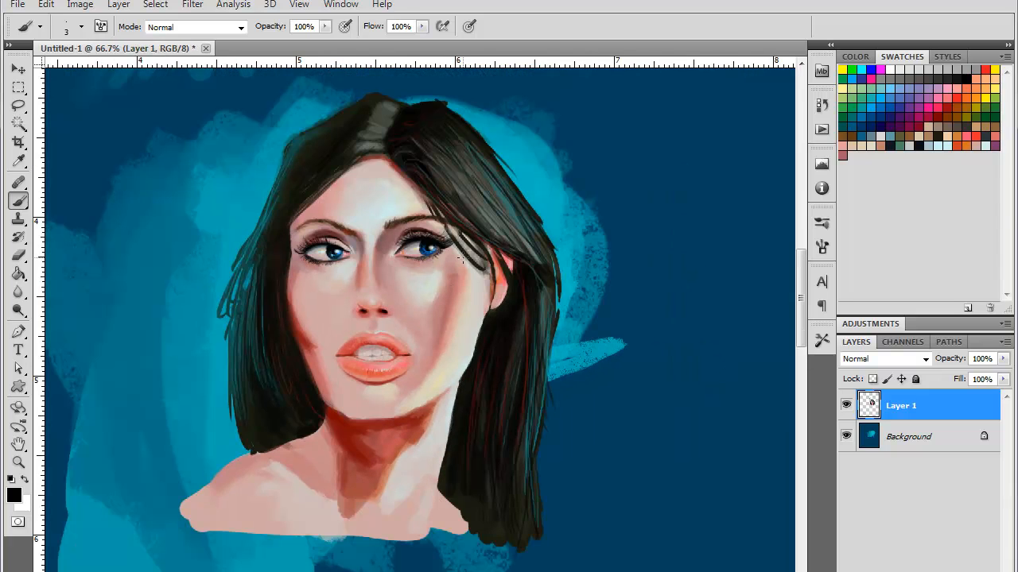
- Paint a sampled red shadow down the left cheek's outer edge with the textured brush at 17 px
{"action": "key", "text": "ctrl+plus"}
{"action": "key", "text": "ctrl+plus"}
{"action": "key", "text": "ctrl+plus"}
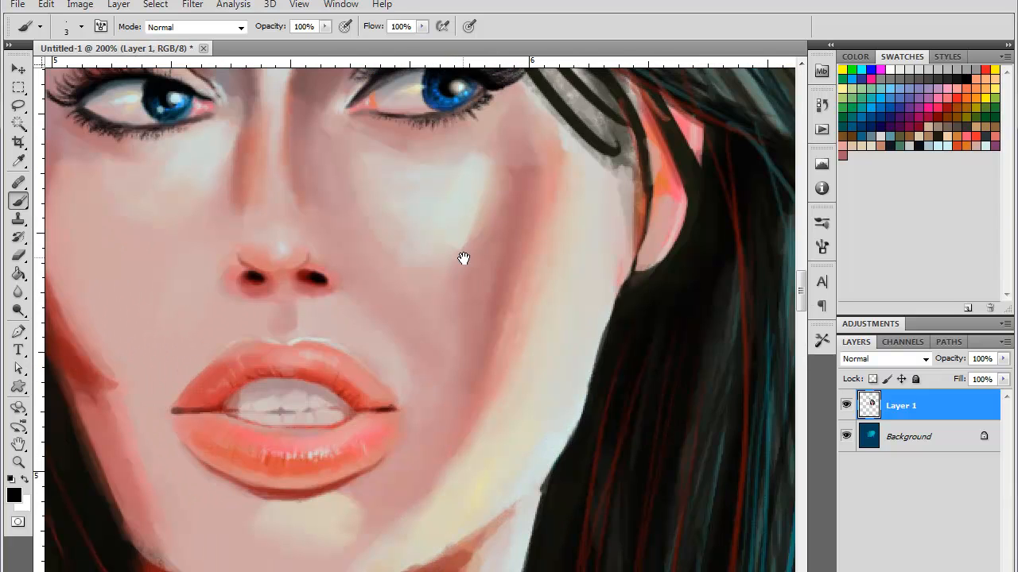
{"action": "left_click_drag", "start_coordinate": [464, 258], "coordinate": [650, 270]}
{"action": "right_click", "coordinate": [321, 343]}
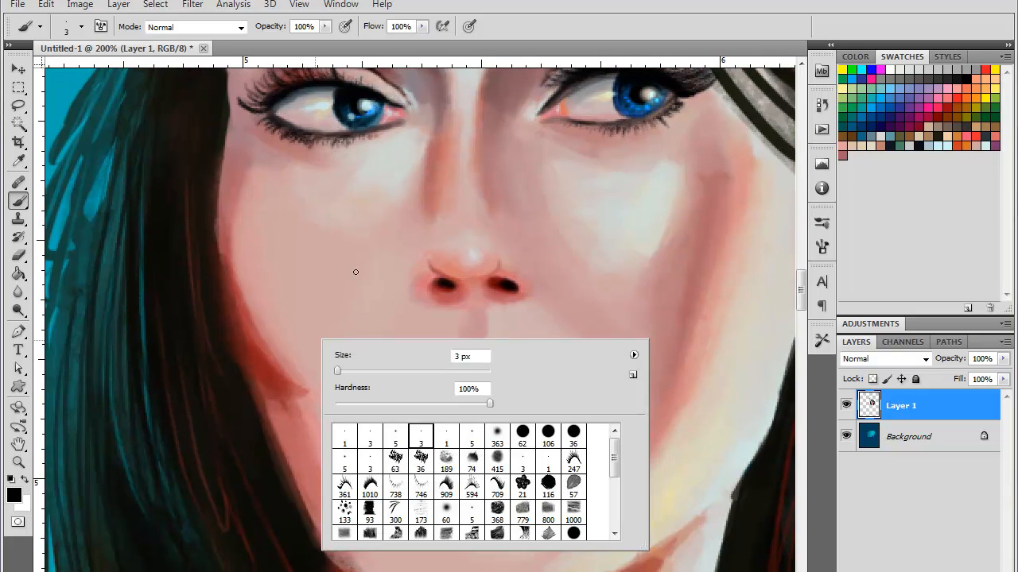
{"action": "left_click", "coordinate": [424, 461]}
{"action": "left_click_drag", "start_coordinate": [361, 371], "coordinate": [344, 368]}
{"action": "left_click", "coordinate": [230, 239], "text": "alt"}
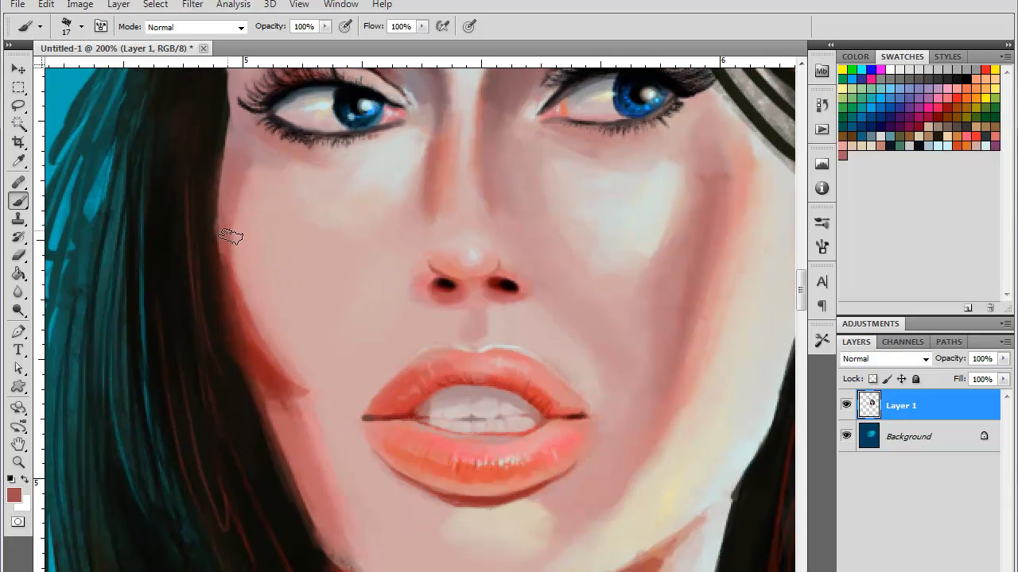
{"action": "left_click_drag", "start_coordinate": [236, 170], "coordinate": [255, 302]}
{"action": "left_click_drag", "start_coordinate": [234, 226], "coordinate": [274, 334]}
{"action": "left_click_drag", "start_coordinate": [232, 185], "coordinate": [294, 372]}
- Blend the left cheek's red shadow into the face in sampled reds and light pink
{"action": "left_click", "coordinate": [263, 365], "text": "alt"}
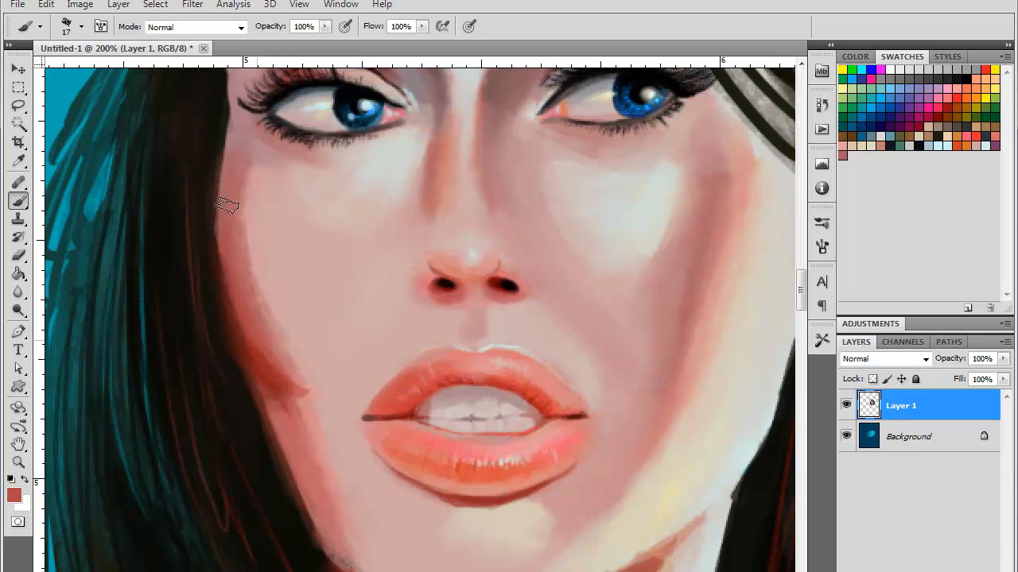
{"action": "left_click", "coordinate": [256, 237], "text": "alt"}
{"action": "mouse_move", "coordinate": [247, 291]}
{"action": "left_mouse_down"}
{"action": "mouse_move", "coordinate": [286, 360]}
{"action": "mouse_move", "coordinate": [278, 346]}
{"action": "left_mouse_up"}
{"action": "left_click", "coordinate": [263, 307], "text": "alt"}
{"action": "left_click_drag", "start_coordinate": [243, 240], "coordinate": [275, 321]}
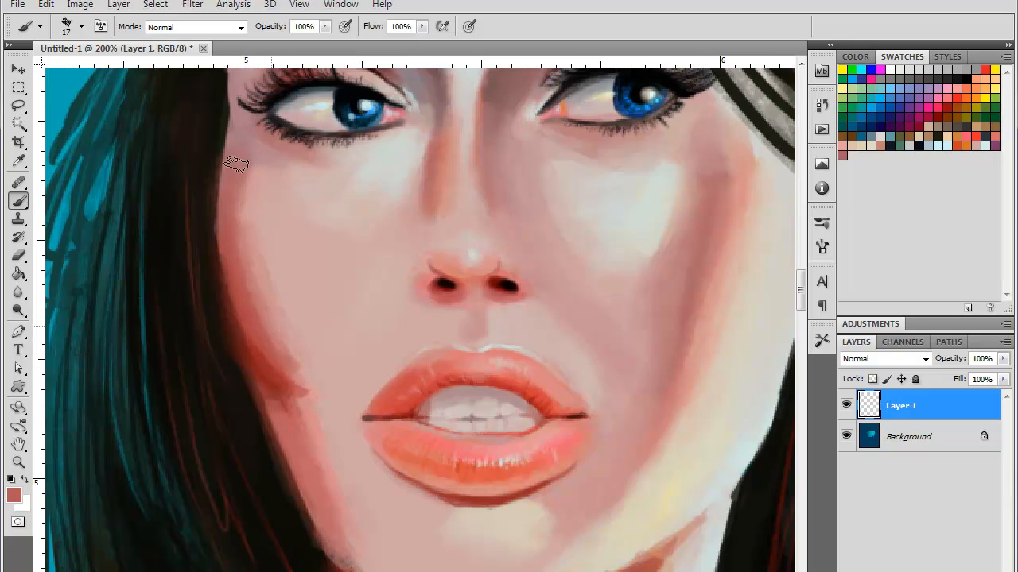
{"action": "left_click_drag", "start_coordinate": [236, 164], "coordinate": [310, 369]}
{"action": "left_click", "coordinate": [281, 272], "text": "alt"}
{"action": "left_click_drag", "start_coordinate": [255, 195], "coordinate": [271, 289]}
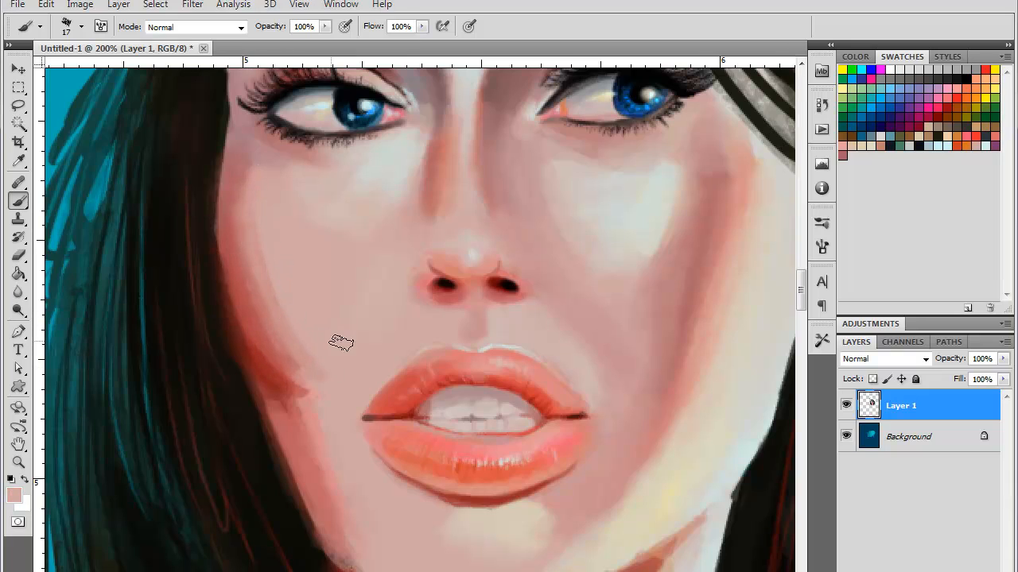
- Deepen the lower part of the left cheek's shadow in sampled red, then merge the layer down and add a new one
{"action": "left_click", "coordinate": [282, 364], "text": "alt"}
{"action": "mouse_move", "coordinate": [260, 334]}
{"action": "left_mouse_down"}
{"action": "mouse_move", "coordinate": [285, 374]}
{"action": "mouse_move", "coordinate": [274, 377]}
{"action": "mouse_move", "coordinate": [301, 383]}
{"action": "mouse_move", "coordinate": [283, 356]}
{"action": "mouse_move", "coordinate": [299, 381]}
{"action": "left_mouse_up"}
{"action": "key", "text": "ctrl+e"}
{"action": "key", "text": "ctrl+shift+alt+n"}
- Soften the pointed lower end of the left cheek's shadow beside the mouth in sampled reds and skin pink
{"action": "left_click_drag", "start_coordinate": [316, 414], "coordinate": [313, 422]}
{"action": "left_click", "coordinate": [324, 384], "text": "alt"}
{"action": "left_click", "coordinate": [295, 379], "text": "alt"}
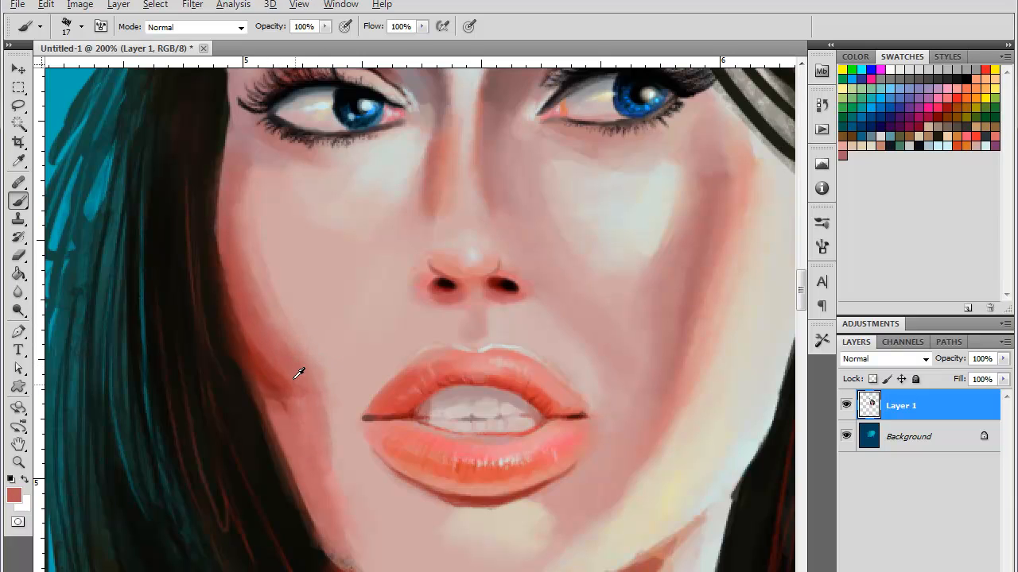
{"action": "left_click_drag", "start_coordinate": [282, 334], "coordinate": [325, 380]}
{"action": "left_click_drag", "start_coordinate": [307, 347], "coordinate": [318, 419]}
{"action": "left_click", "coordinate": [307, 324], "text": "alt"}
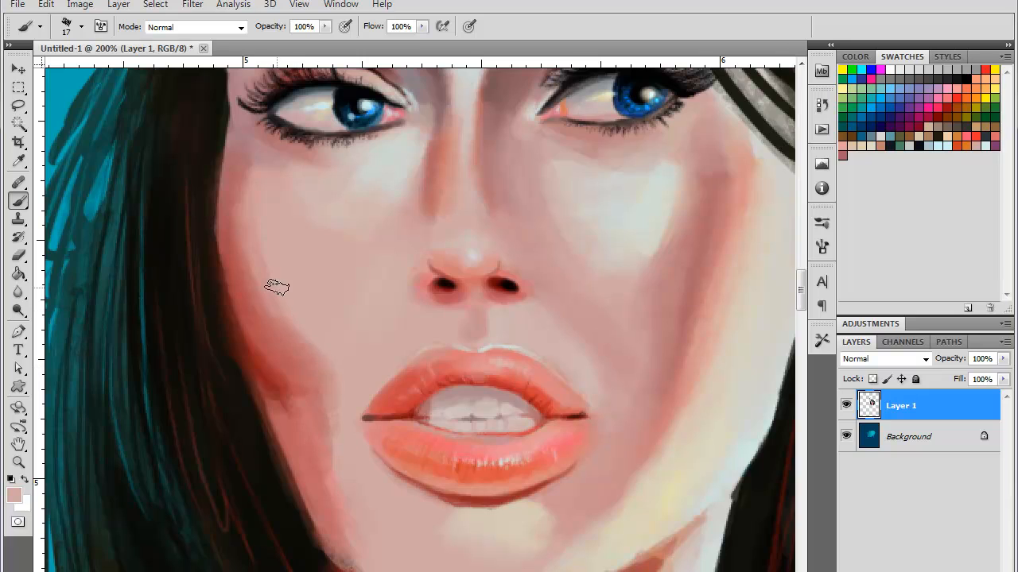
{"action": "left_click_drag", "start_coordinate": [306, 337], "coordinate": [325, 410]}
{"action": "left_click", "coordinate": [296, 347], "text": "alt"}
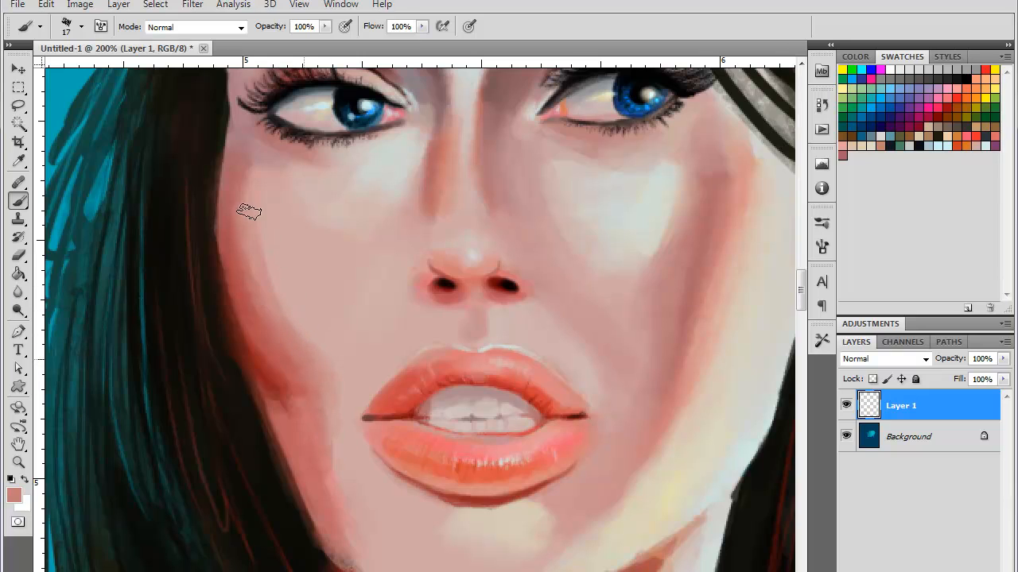
- Blend the upper edge of the left cheek's shadow in sampled pink and red
{"action": "left_click", "coordinate": [282, 289], "text": "alt"}
{"action": "left_click_drag", "start_coordinate": [249, 212], "coordinate": [273, 269]}
{"action": "left_click", "coordinate": [265, 328], "text": "alt"}
{"action": "left_click_drag", "start_coordinate": [242, 216], "coordinate": [257, 283]}
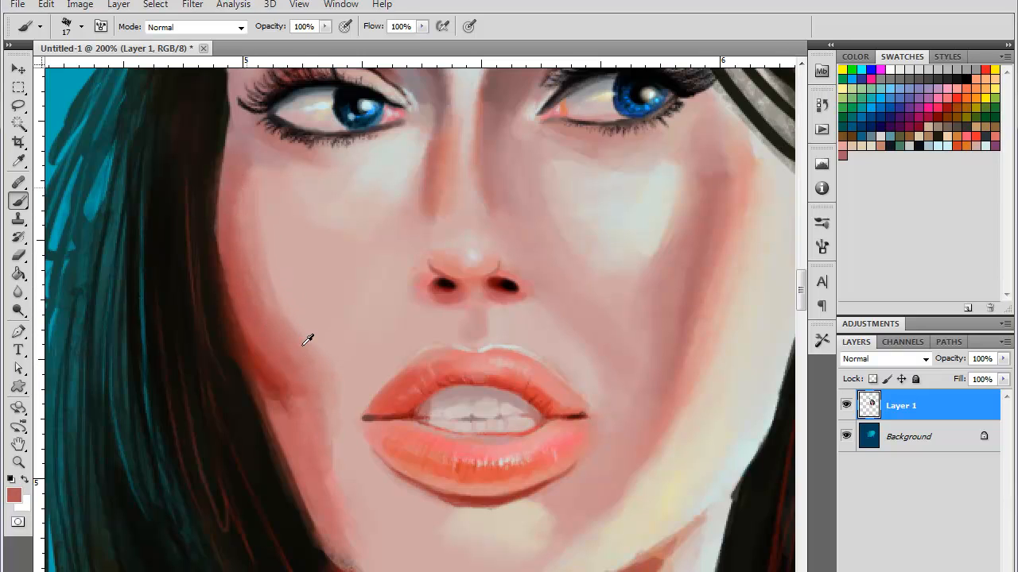
- Widen the left cheek's shadow inward with a sampled mid pink and soften its inner edge in sampled skin pink
{"action": "left_click", "coordinate": [254, 213], "text": "alt"}
{"action": "left_click", "coordinate": [236, 182], "text": "alt"}
{"action": "left_click_drag", "start_coordinate": [250, 185], "coordinate": [262, 326]}
{"action": "left_click_drag", "start_coordinate": [249, 209], "coordinate": [300, 331]}
{"action": "left_click", "coordinate": [302, 322], "text": "alt"}
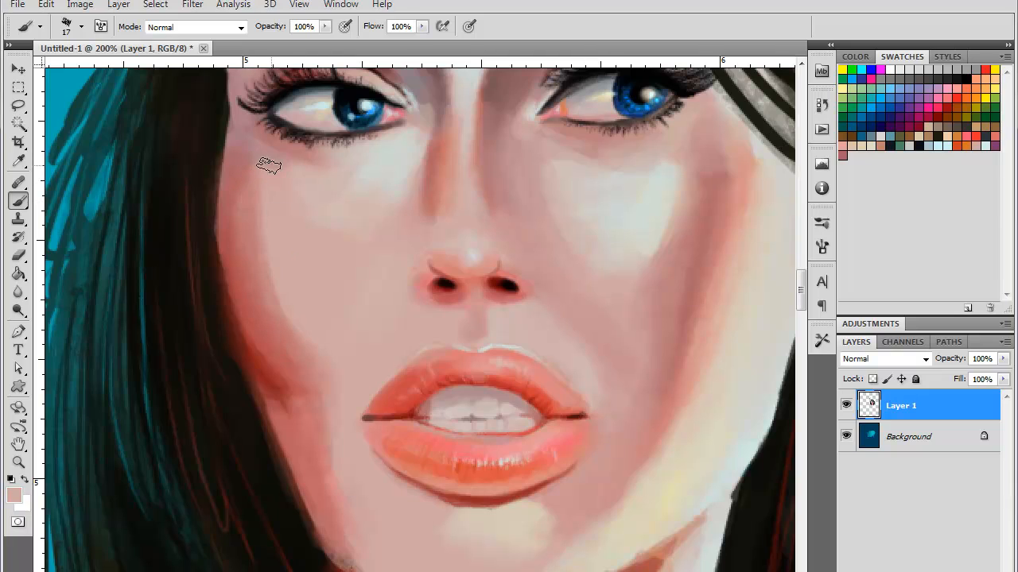
{"action": "left_click_drag", "start_coordinate": [269, 166], "coordinate": [320, 355]}
{"action": "left_click", "coordinate": [254, 262], "text": "alt"}
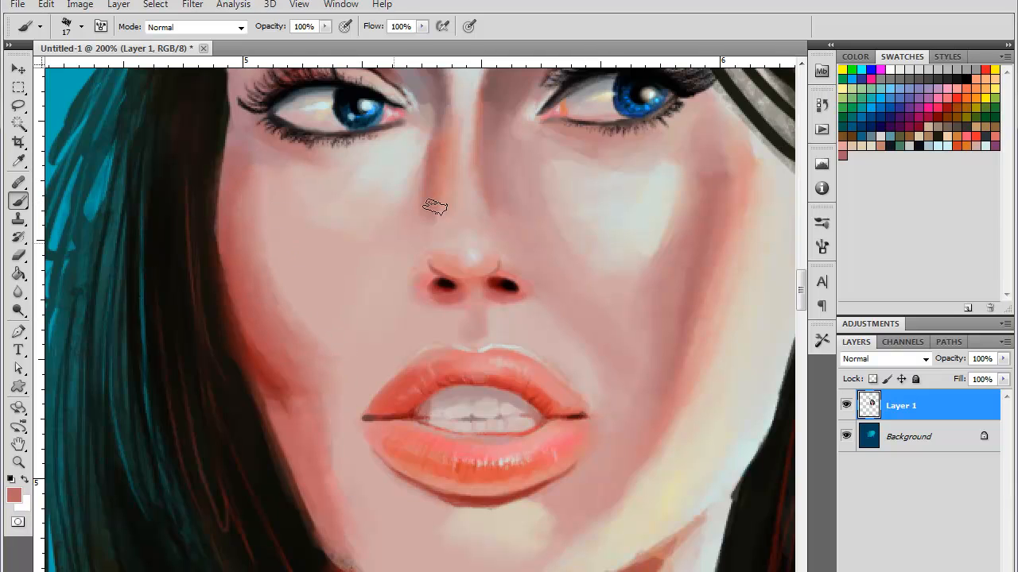
- Paint sampled light grey highlights across the cheek below the left eye and beside the left nostril
{"action": "left_click", "coordinate": [348, 177], "text": "alt"}
{"action": "mouse_move", "coordinate": [348, 178]}
{"action": "left_mouse_down"}
{"action": "mouse_move", "coordinate": [296, 164]}
{"action": "mouse_move", "coordinate": [315, 183]}
{"action": "mouse_move", "coordinate": [363, 166]}
{"action": "left_mouse_up"}
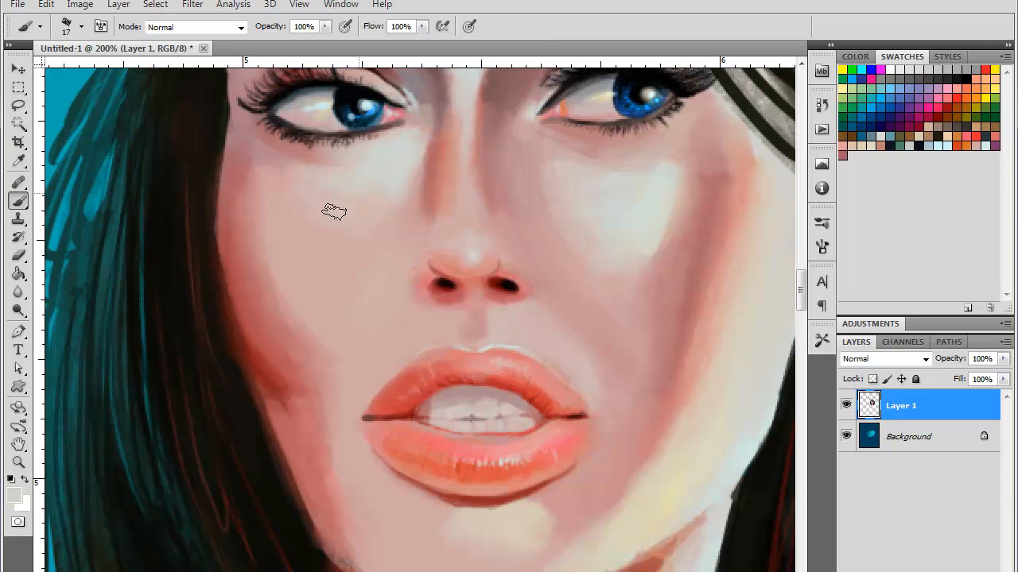
{"action": "left_click_drag", "start_coordinate": [266, 179], "coordinate": [270, 155]}
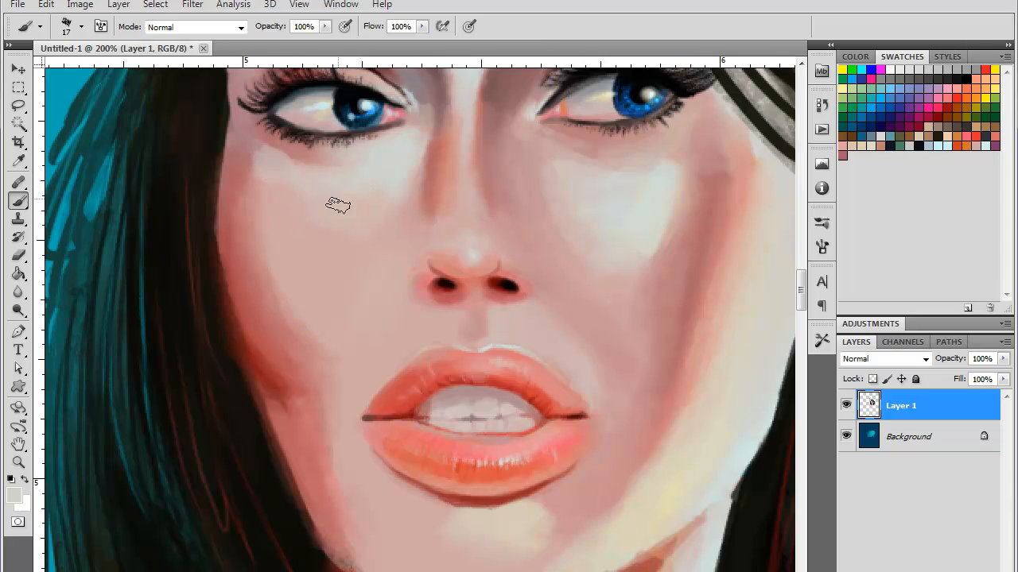
{"action": "mouse_move", "coordinate": [394, 296]}
{"action": "left_mouse_down"}
{"action": "mouse_move", "coordinate": [381, 256]}
{"action": "mouse_move", "coordinate": [389, 388]}
{"action": "mouse_move", "coordinate": [389, 300]}
{"action": "mouse_move", "coordinate": [378, 304]}
{"action": "mouse_move", "coordinate": [393, 270]}
{"action": "left_mouse_up"}
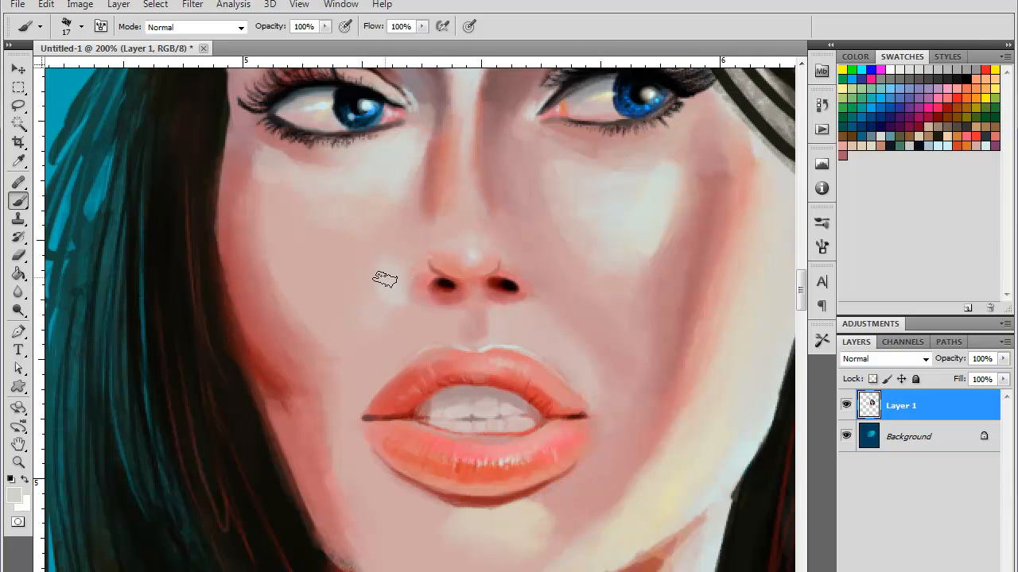
- Merge the layer down, add a new layer, and extend the light grey highlight over the cheek beside the left nostril
{"action": "key", "text": "ctrl+e"}
{"action": "key", "text": "ctrl+shift+alt+n"}
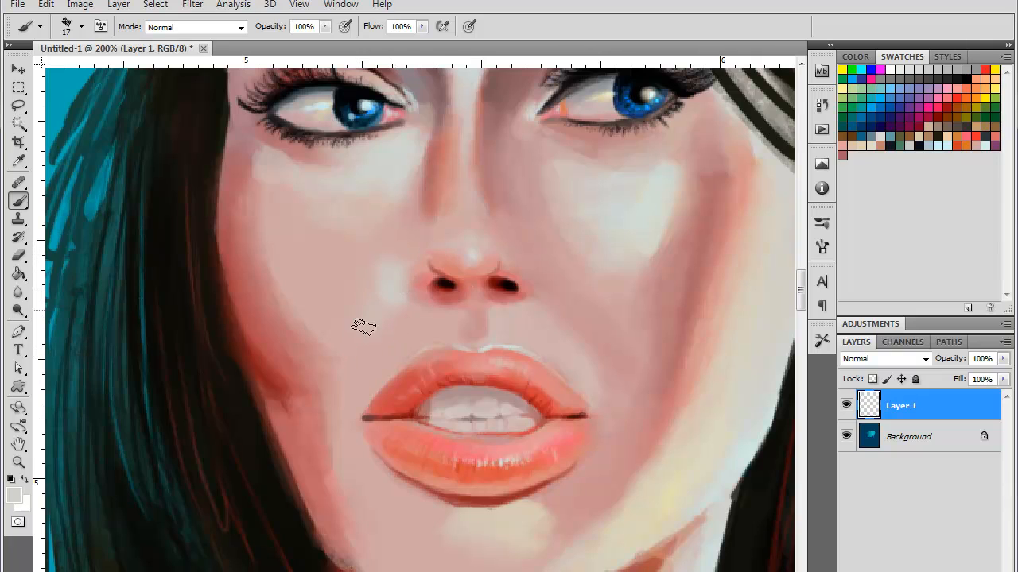
{"action": "left_click_drag", "start_coordinate": [363, 327], "coordinate": [361, 322]}
{"action": "mouse_move", "coordinate": [399, 246]}
{"action": "left_mouse_down"}
{"action": "mouse_move", "coordinate": [400, 256]}
{"action": "mouse_move", "coordinate": [325, 299]}
{"action": "mouse_move", "coordinate": [372, 283]}
{"action": "left_mouse_up"}
{"action": "left_click", "coordinate": [388, 283], "text": "alt"}
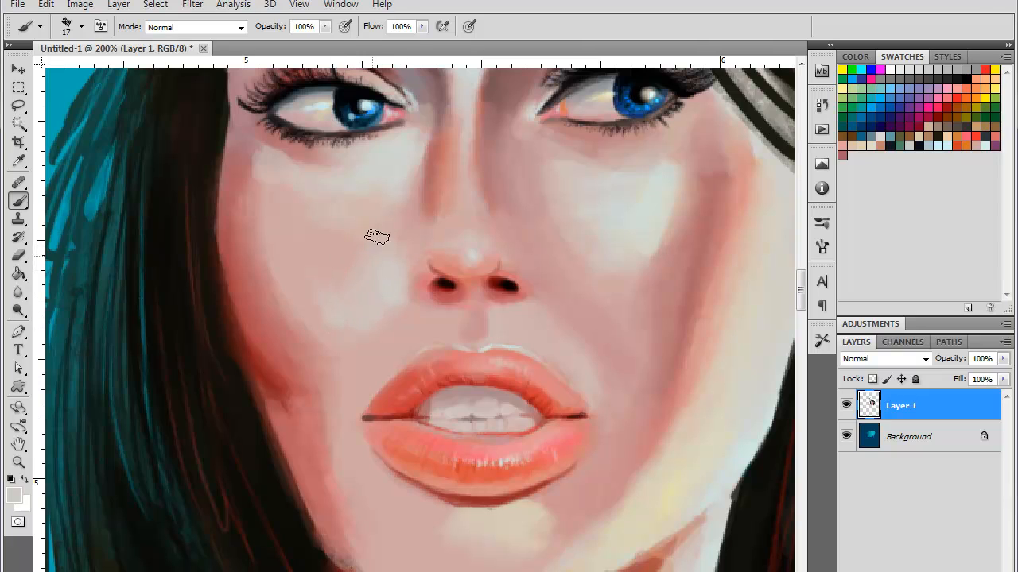
- Blend sampled skin tones over the shadowed cheek, from beside the nose down to the area above the upper lip
{"action": "mouse_move", "coordinate": [377, 237]}
{"action": "left_mouse_down"}
{"action": "mouse_move", "coordinate": [370, 257]}
{"action": "mouse_move", "coordinate": [321, 291]}
{"action": "mouse_move", "coordinate": [413, 282]}
{"action": "left_mouse_up"}
{"action": "key", "text": "ctrl+minus"}
{"action": "key", "text": "ctrl+minus"}
{"action": "key", "text": "ctrl+plus"}
{"action": "key", "text": "ctrl+plus"}
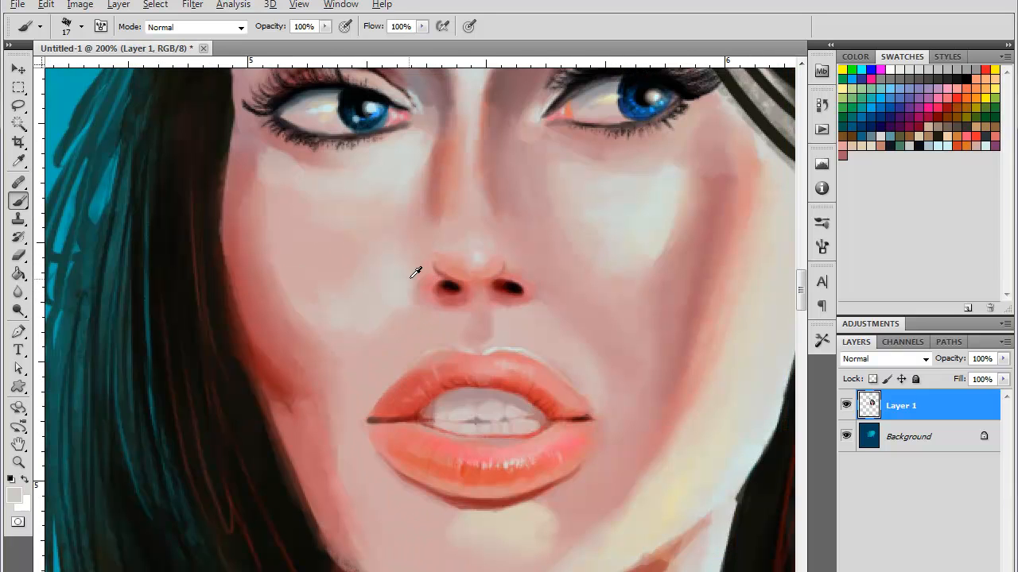
{"action": "left_click", "coordinate": [371, 251], "text": "alt"}
{"action": "mouse_move", "coordinate": [369, 242]}
{"action": "left_mouse_down"}
{"action": "mouse_move", "coordinate": [344, 286]}
{"action": "mouse_move", "coordinate": [294, 285]}
{"action": "mouse_move", "coordinate": [308, 306]}
{"action": "mouse_move", "coordinate": [334, 311]}
{"action": "mouse_move", "coordinate": [286, 293]}
{"action": "left_mouse_up"}
{"action": "left_click", "coordinate": [261, 252], "text": "alt"}
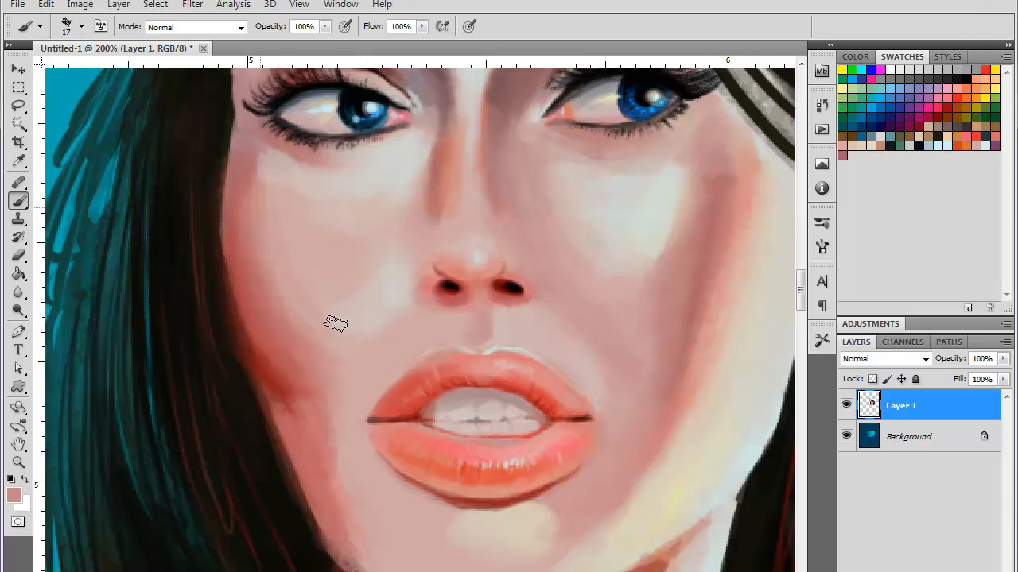
{"action": "mouse_move", "coordinate": [403, 312]}
{"action": "left_mouse_down"}
{"action": "mouse_move", "coordinate": [348, 346]}
{"action": "mouse_move", "coordinate": [391, 331]}
{"action": "mouse_move", "coordinate": [358, 356]}
{"action": "mouse_move", "coordinate": [390, 350]}
{"action": "mouse_move", "coordinate": [443, 324]}
{"action": "mouse_move", "coordinate": [415, 344]}
{"action": "left_mouse_up"}
{"action": "left_click", "coordinate": [365, 341], "text": "alt"}
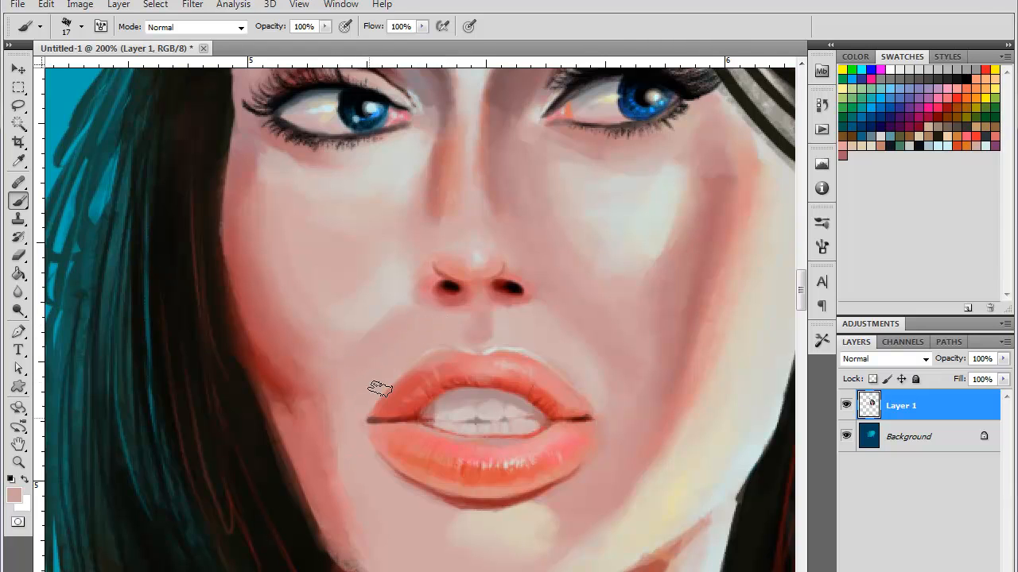
- Smooth the shadowed lower cheek and jaw beside the hair with sampled reds and pinks
{"action": "left_click_drag", "start_coordinate": [405, 470], "coordinate": [326, 345]}
{"action": "left_click", "coordinate": [215, 280], "text": "alt"}
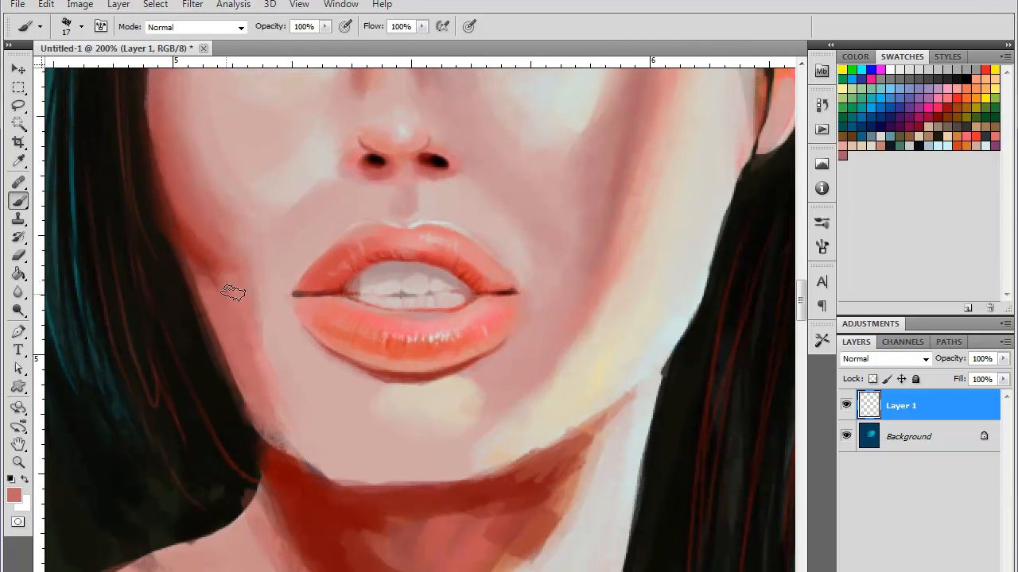
{"action": "left_click", "coordinate": [202, 258], "text": "alt"}
{"action": "mouse_move", "coordinate": [230, 267]}
{"action": "left_mouse_down"}
{"action": "mouse_move", "coordinate": [193, 253]}
{"action": "mouse_move", "coordinate": [207, 288]}
{"action": "mouse_move", "coordinate": [236, 313]}
{"action": "left_mouse_up"}
{"action": "left_click", "coordinate": [191, 254], "text": "alt"}
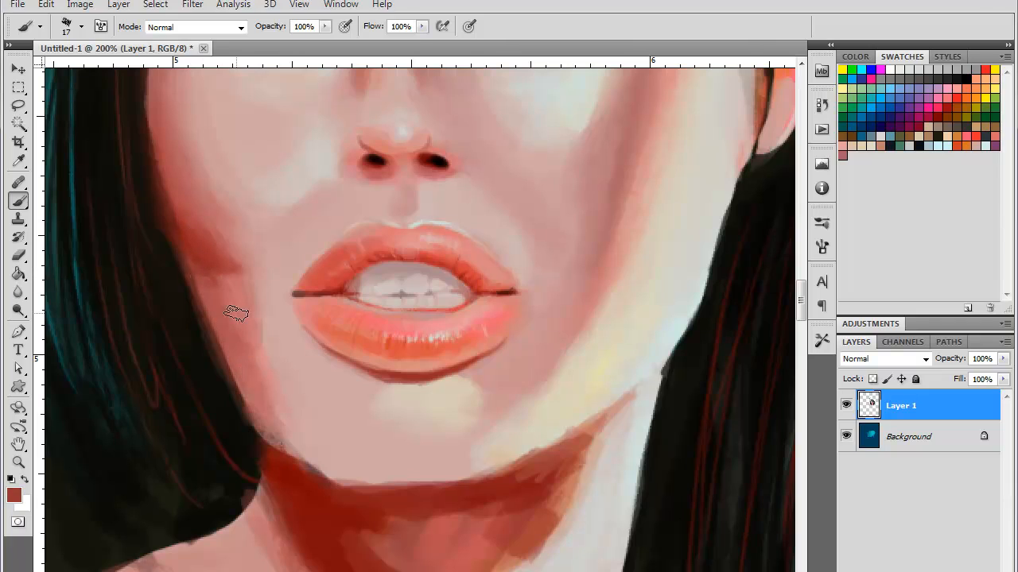
{"action": "left_click", "coordinate": [238, 321], "text": "alt"}
{"action": "left_click_drag", "start_coordinate": [257, 363], "coordinate": [259, 288]}
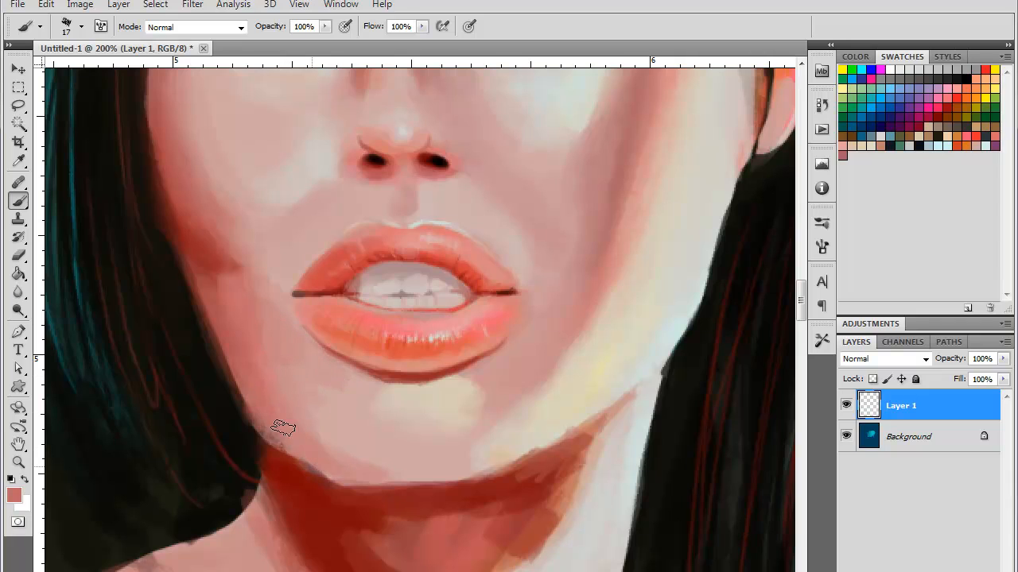
- Clean up the jawline against the neck with sampled dark red and sharpen the adjoining hair edge with near-black
{"action": "left_click", "coordinate": [366, 512], "text": "alt"}
{"action": "left_click_drag", "start_coordinate": [309, 470], "coordinate": [358, 495]}
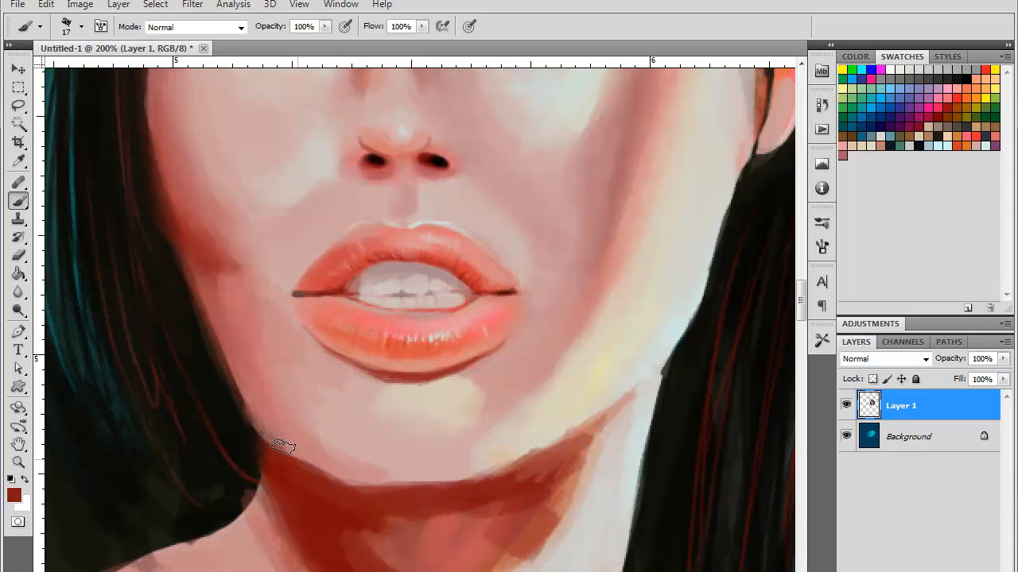
{"action": "left_click", "coordinate": [239, 434], "text": "alt"}
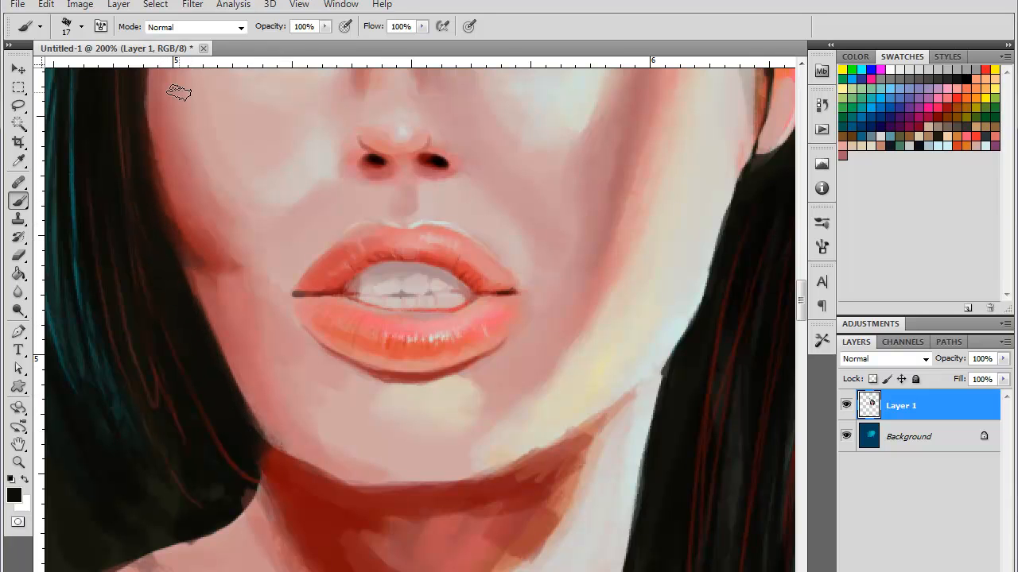
{"action": "key", "text": "ctrl+minus"}
{"action": "key", "text": "ctrl+minus"}
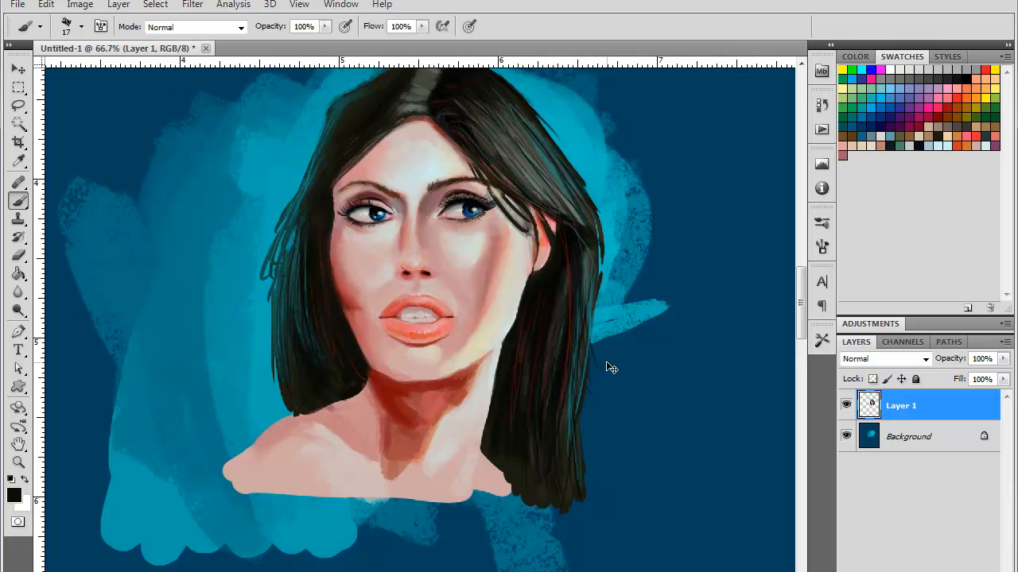
{"action": "key", "text": "ctrl+plus"}
{"action": "left_click", "coordinate": [332, 309], "text": "alt"}
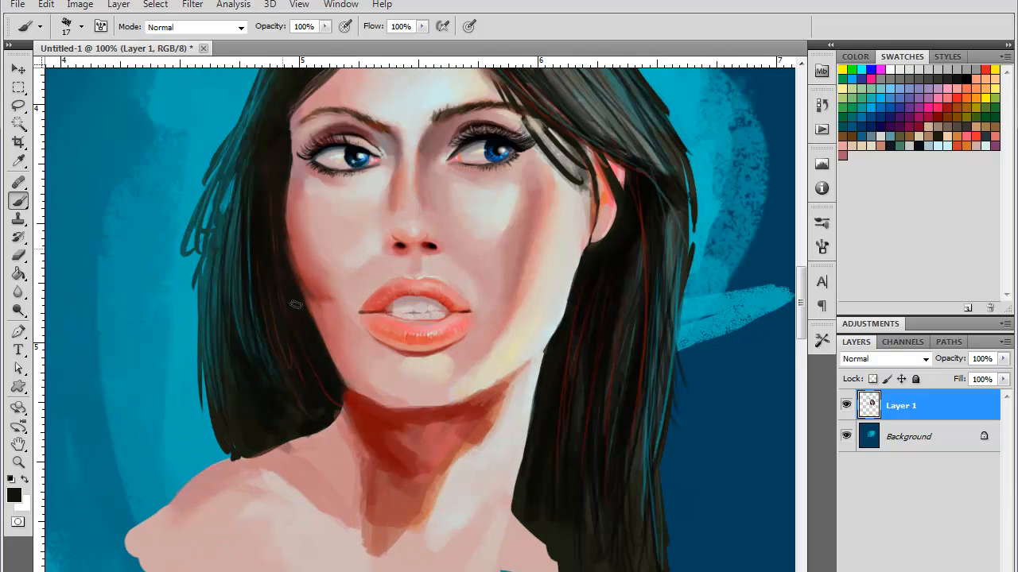
{"action": "left_click_drag", "start_coordinate": [295, 304], "coordinate": [318, 352]}
- Set the brush size to 8 px and paint soft muted-pink shadows at both corners of the mouth
{"action": "left_click", "coordinate": [336, 308], "text": "alt"}
{"action": "left_click", "coordinate": [355, 291], "text": "alt"}
{"action": "key", "text": "ctrl+plus"}
{"action": "key", "text": "ctrl+plus"}
{"action": "right_click", "coordinate": [253, 294]}
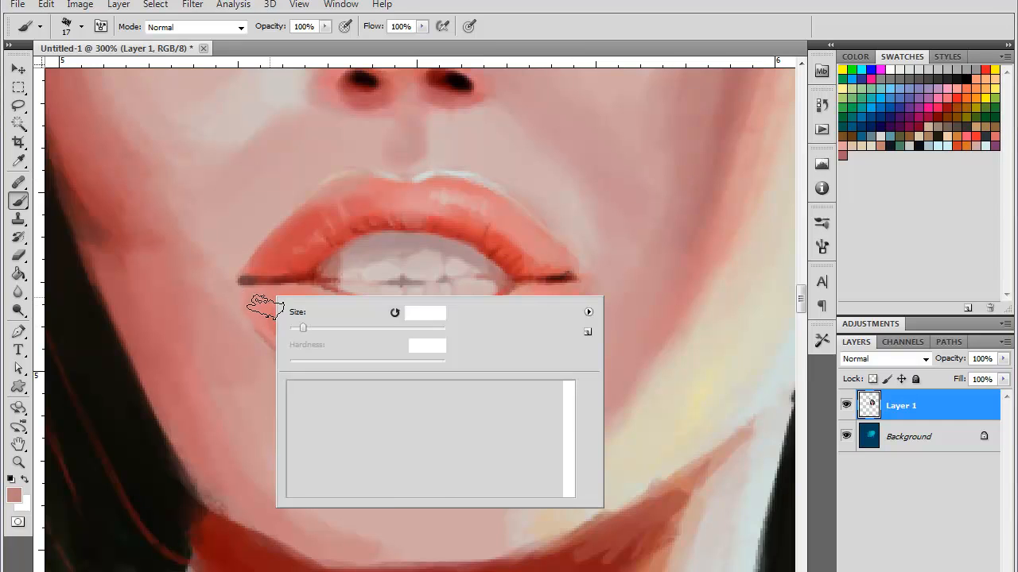
{"action": "type", "text": "8"}
{"action": "key", "text": "Return"}
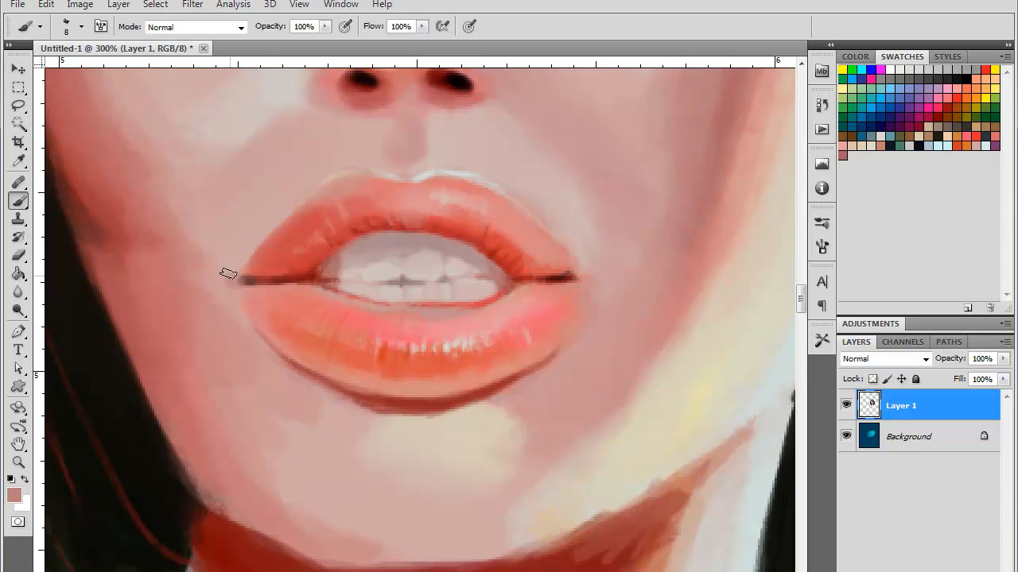
{"action": "left_click_drag", "start_coordinate": [237, 283], "coordinate": [227, 277]}
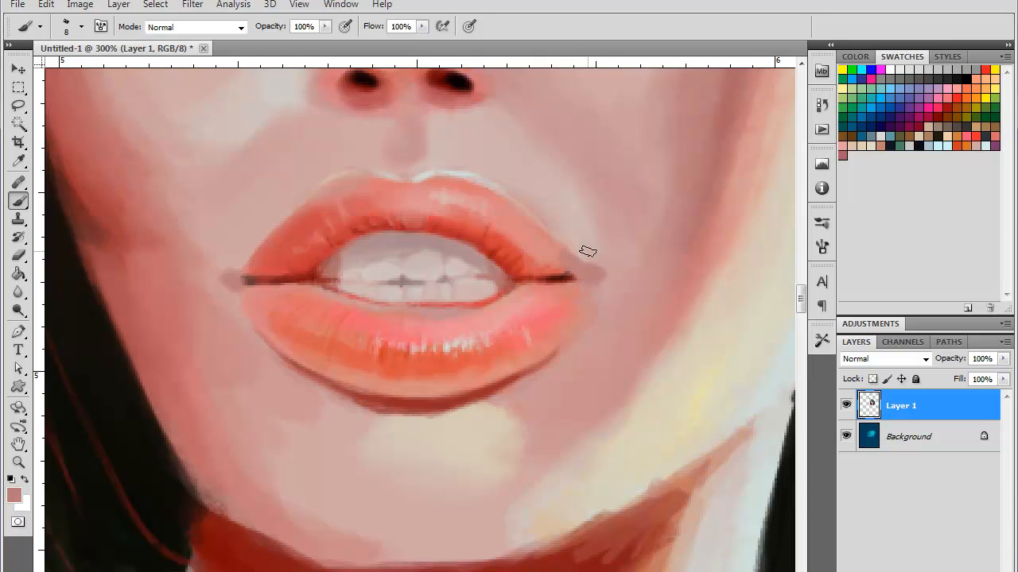
{"action": "left_click", "coordinate": [586, 258], "text": "alt"}
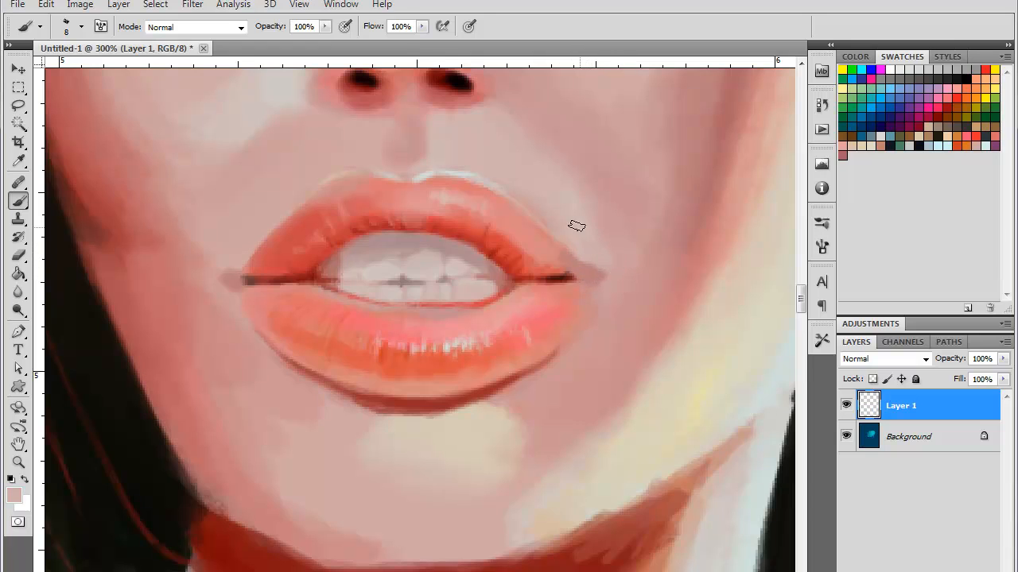
{"action": "key", "text": "ctrl+minus"}
{"action": "key", "text": "ctrl+minus"}
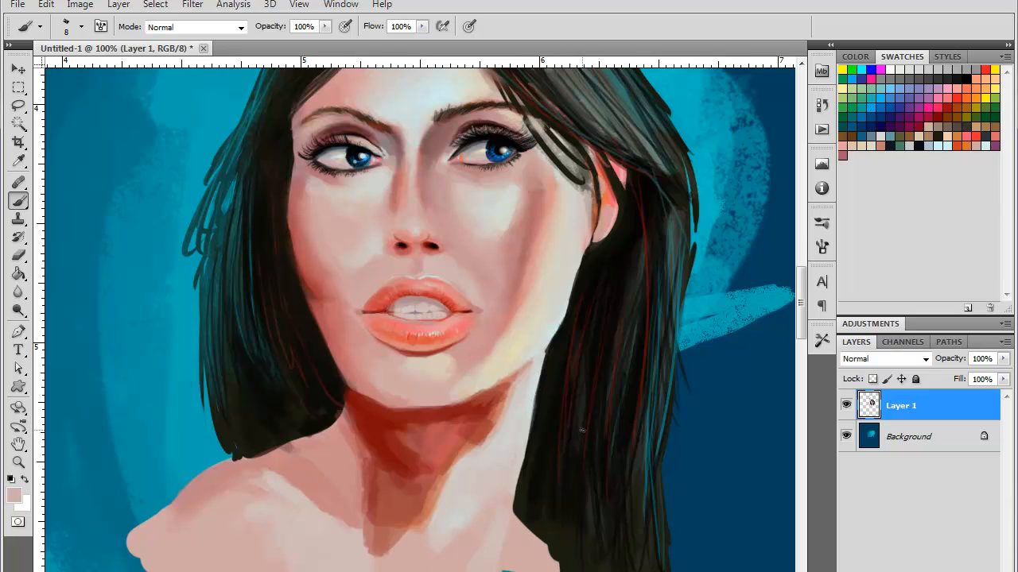
{"action": "key", "text": "ctrl+minus"}
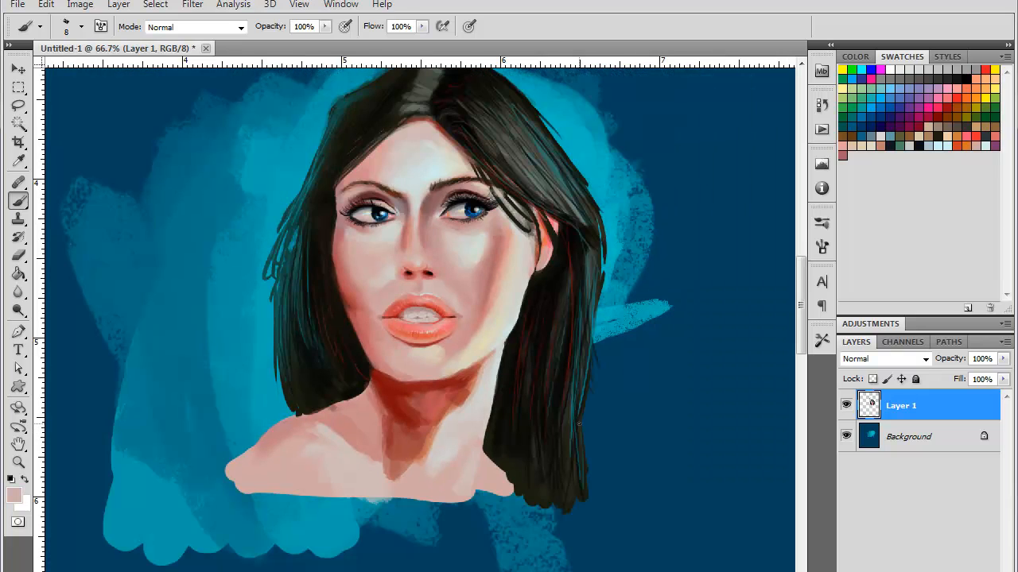
- Paint a bright orange rim along the boundary between the neck's shadow and its lit side
{"action": "key", "text": "ctrl+plus"}
{"action": "key", "text": "ctrl+plus"}
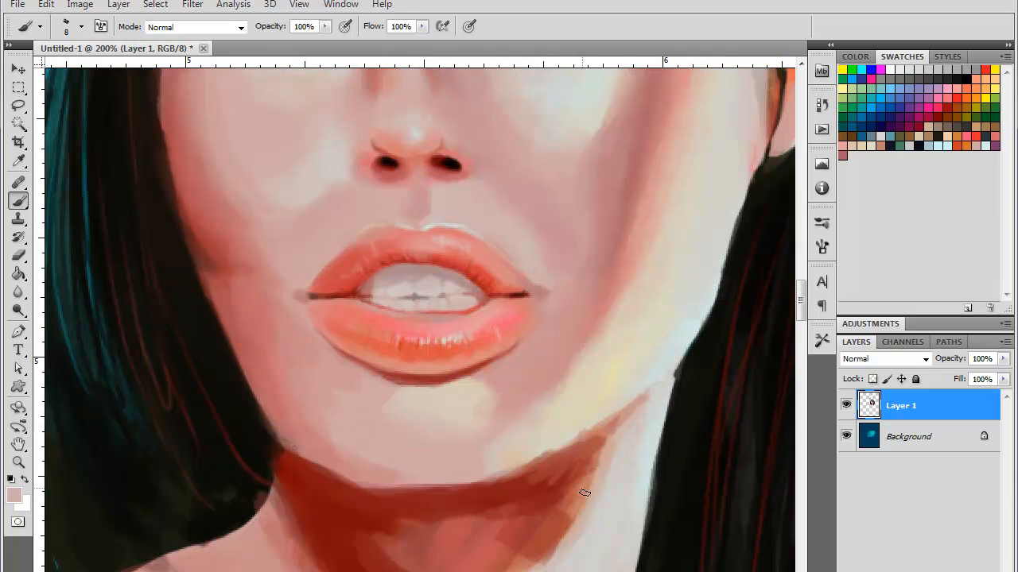
{"action": "mouse_move", "coordinate": [600, 354]}
{"action": "left_mouse_down"}
{"action": "mouse_move", "coordinate": [556, 291]}
{"action": "mouse_move", "coordinate": [585, 247]}
{"action": "mouse_move", "coordinate": [567, 255]}
{"action": "mouse_move", "coordinate": [553, 314]}
{"action": "left_mouse_up"}
{"action": "left_click", "coordinate": [558, 274], "text": "alt"}
{"action": "left_click", "coordinate": [599, 247], "text": "alt"}
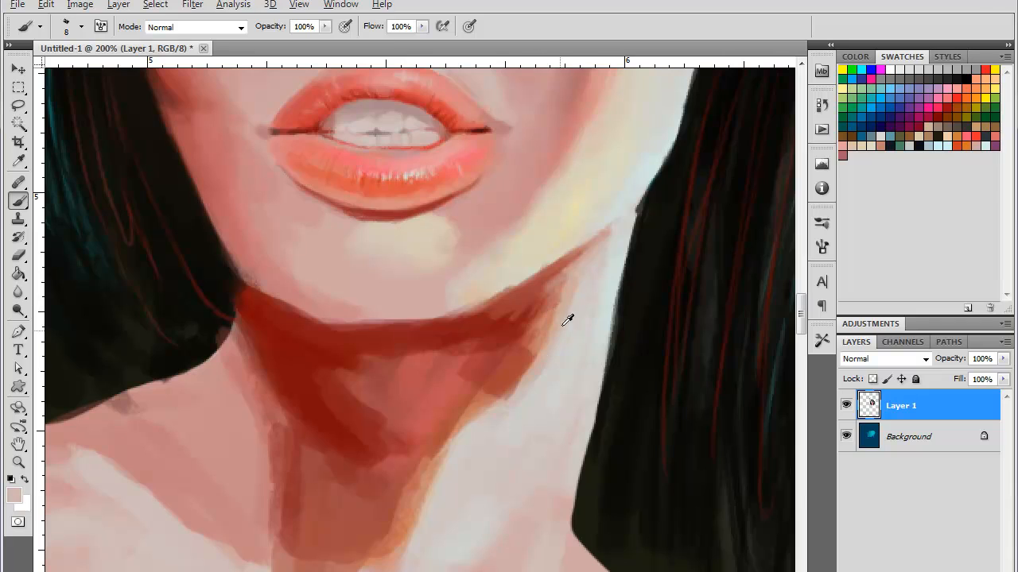
{"action": "mouse_move", "coordinate": [522, 370]}
{"action": "left_mouse_down"}
{"action": "mouse_move", "coordinate": [535, 334]}
{"action": "mouse_move", "coordinate": [391, 511]}
{"action": "left_mouse_up"}
{"action": "left_click", "coordinate": [950, 147]}
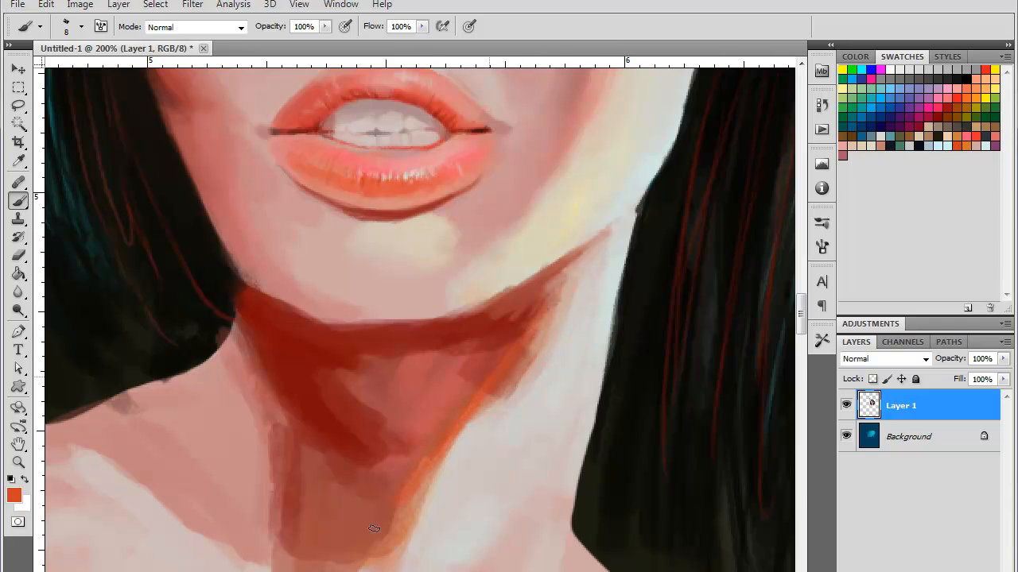
- Work orange reflected light into the neck shadow and blend it with sampled reds up to the chin's underside
{"action": "mouse_move", "coordinate": [373, 422]}
{"action": "left_mouse_down"}
{"action": "mouse_move", "coordinate": [322, 378]}
{"action": "mouse_move", "coordinate": [334, 357]}
{"action": "mouse_move", "coordinate": [381, 352]}
{"action": "left_mouse_up"}
{"action": "left_click", "coordinate": [351, 371], "text": "alt"}
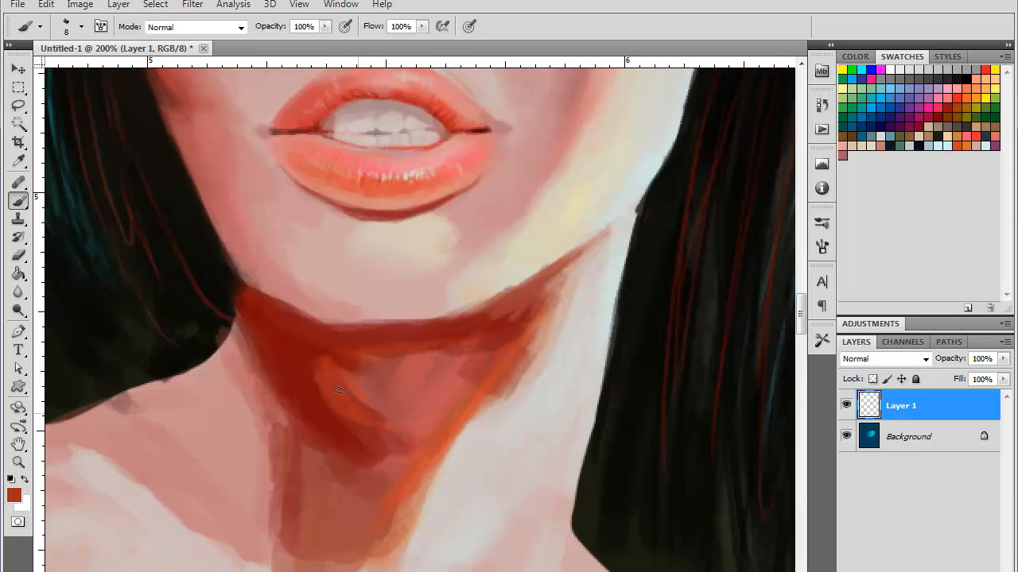
{"action": "mouse_move", "coordinate": [327, 355]}
{"action": "left_mouse_down"}
{"action": "mouse_move", "coordinate": [378, 420]}
{"action": "mouse_move", "coordinate": [313, 394]}
{"action": "mouse_move", "coordinate": [399, 364]}
{"action": "left_mouse_up"}
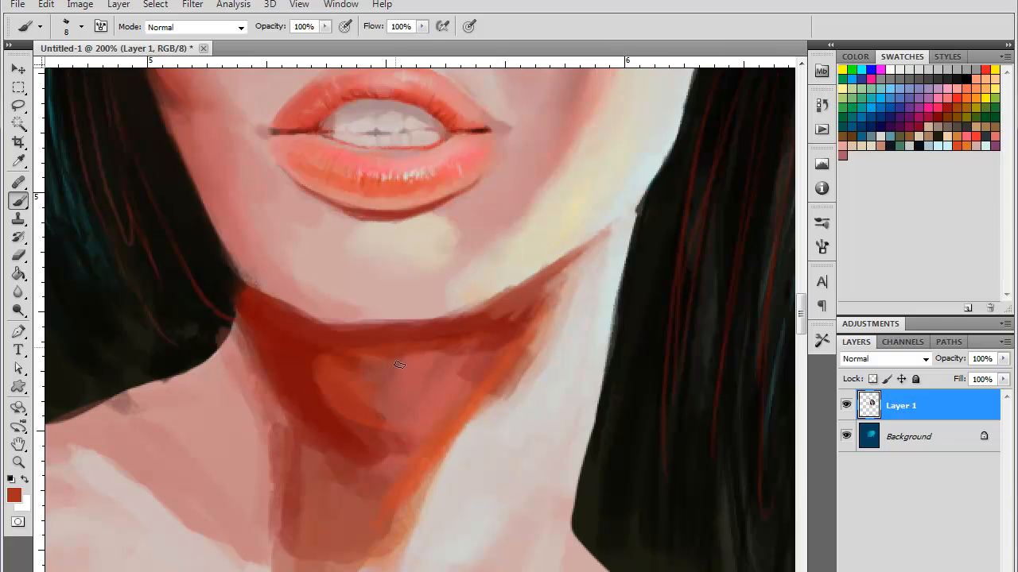
{"action": "left_click_drag", "start_coordinate": [379, 457], "coordinate": [384, 457]}
{"action": "left_click", "coordinate": [455, 382], "text": "alt"}
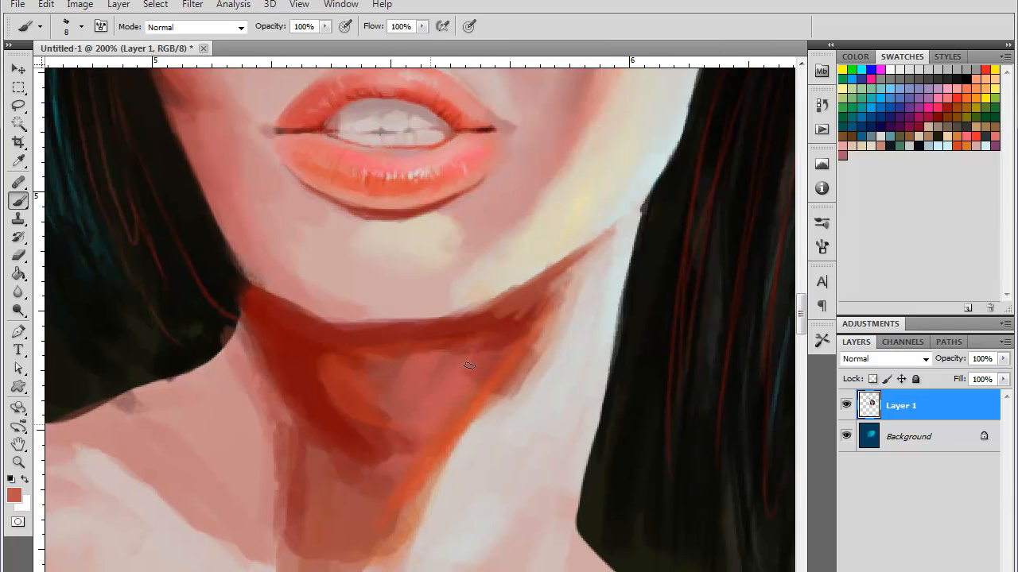
{"action": "left_click", "coordinate": [521, 313], "text": "alt"}
{"action": "left_click_drag", "start_coordinate": [486, 325], "coordinate": [561, 266]}
- Redraw the inner hair edge along the shadowed cheek and jaw with near-black strokes
{"action": "left_click_drag", "start_coordinate": [472, 351], "coordinate": [482, 460]}
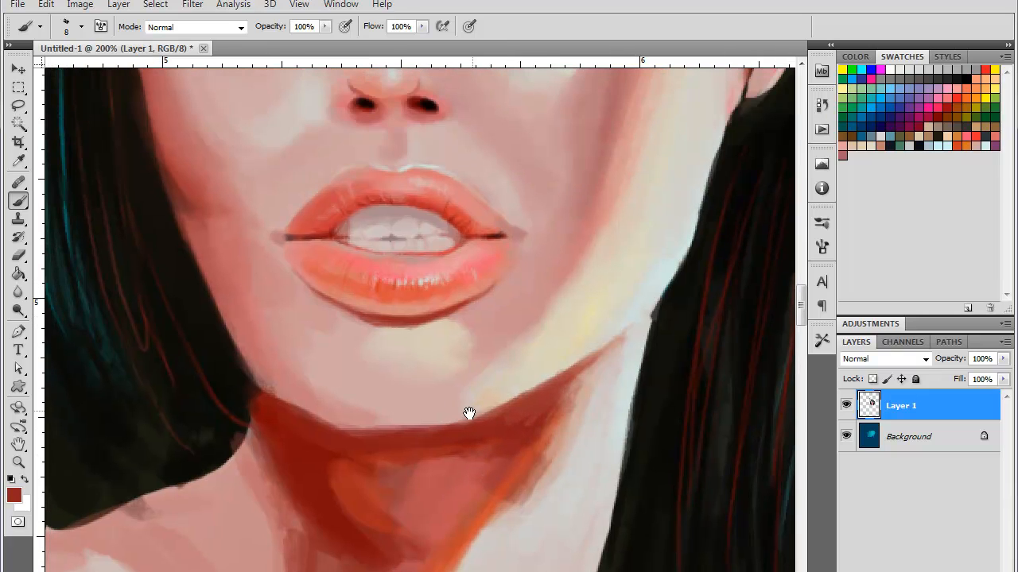
{"action": "key", "text": "ctrl+minus"}
{"action": "key", "text": "ctrl+minus"}
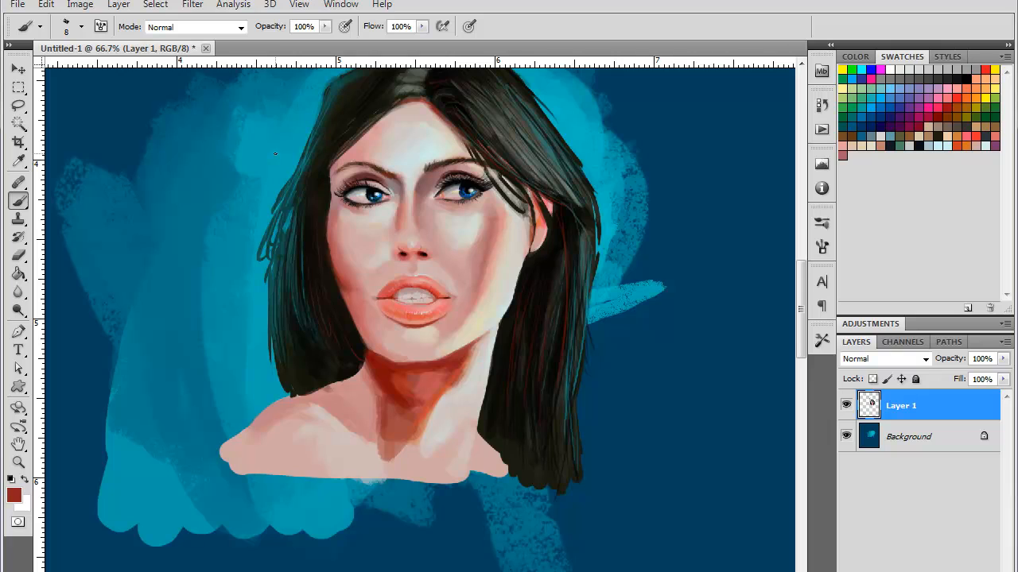
{"action": "key", "text": "ctrl+plus"}
{"action": "key", "text": "ctrl+plus"}
{"action": "key", "text": "d"}
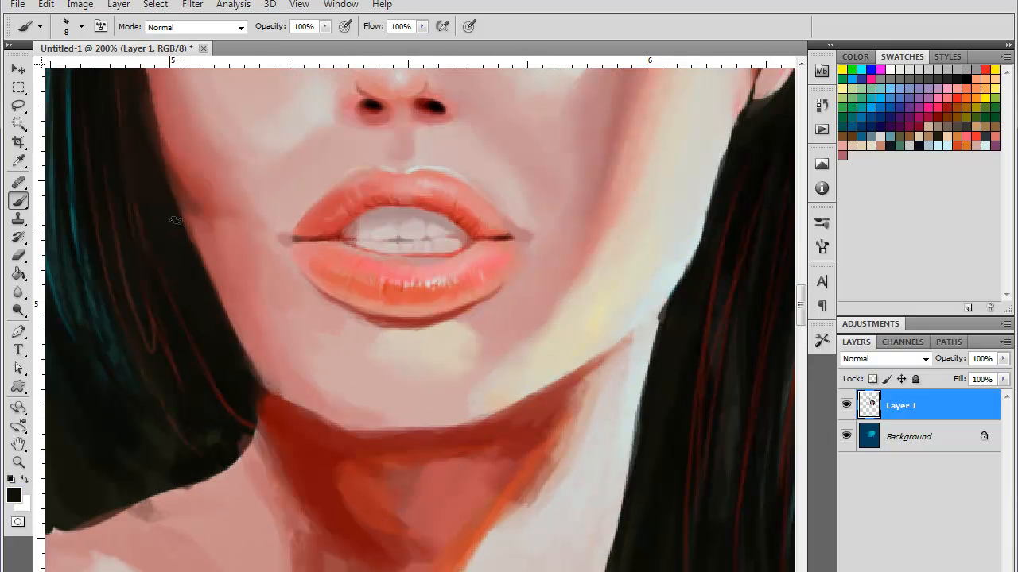
{"action": "left_click_drag", "start_coordinate": [209, 288], "coordinate": [251, 356]}
{"action": "left_click_drag", "start_coordinate": [177, 211], "coordinate": [269, 386]}
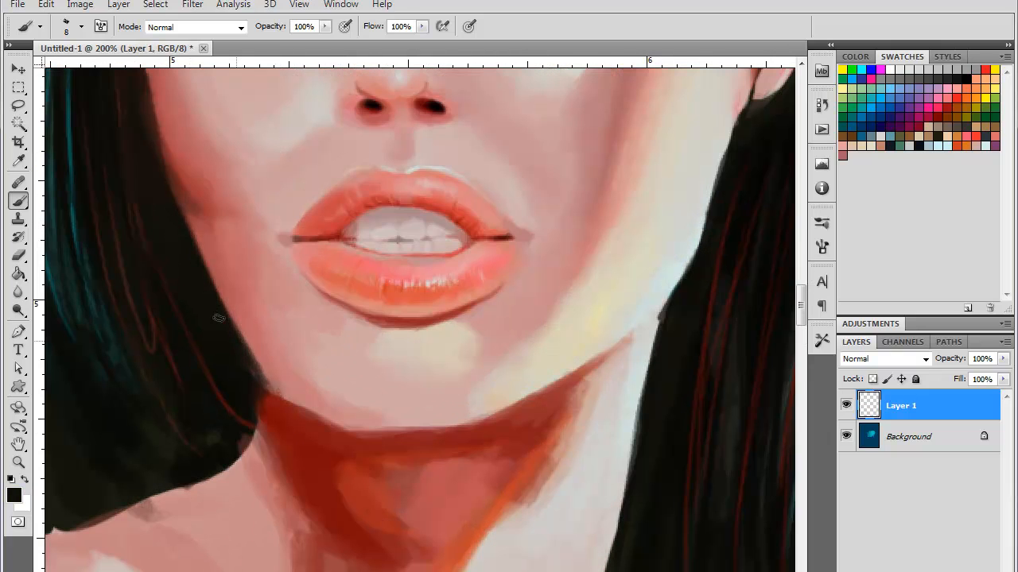
{"action": "mouse_move", "coordinate": [219, 319]}
{"action": "left_mouse_down"}
{"action": "mouse_move", "coordinate": [278, 391]}
{"action": "mouse_move", "coordinate": [251, 370]}
{"action": "mouse_move", "coordinate": [321, 420]}
{"action": "left_mouse_up"}
{"action": "mouse_move", "coordinate": [253, 355]}
{"action": "left_mouse_down"}
{"action": "mouse_move", "coordinate": [323, 424]}
{"action": "mouse_move", "coordinate": [270, 385]}
{"action": "mouse_move", "coordinate": [339, 430]}
{"action": "mouse_move", "coordinate": [228, 336]}
{"action": "left_mouse_up"}
- Refine the shadowed jawline with sampled dark red strokes running from the hair to beneath the chin
{"action": "left_click", "coordinate": [297, 411], "text": "alt"}
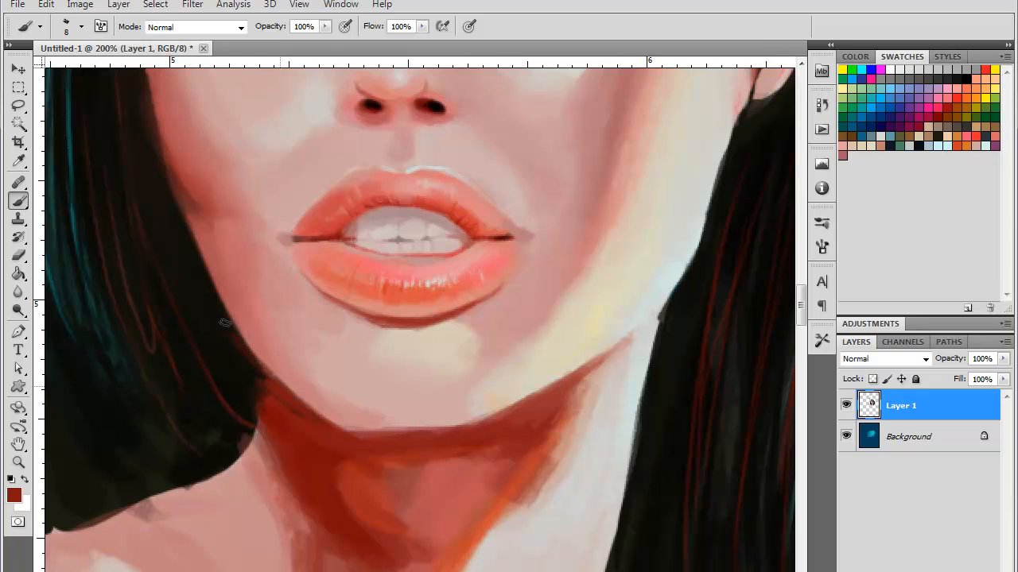
{"action": "left_click_drag", "start_coordinate": [270, 375], "coordinate": [347, 430]}
{"action": "left_click_drag", "start_coordinate": [297, 397], "coordinate": [366, 437]}
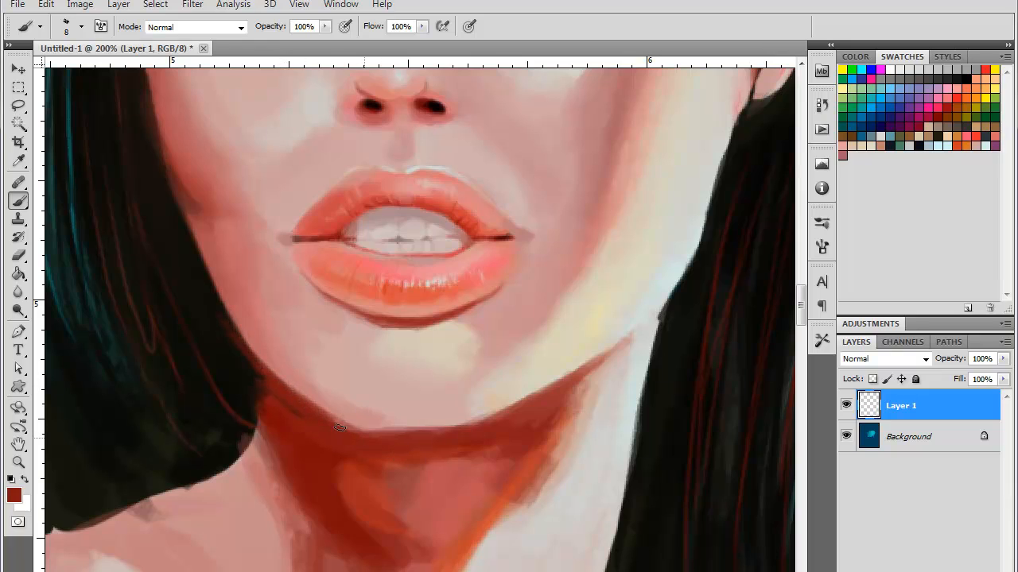
{"action": "left_click_drag", "start_coordinate": [309, 411], "coordinate": [365, 434]}
{"action": "key", "text": "ctrl+minus"}
{"action": "key", "text": "ctrl+minus"}
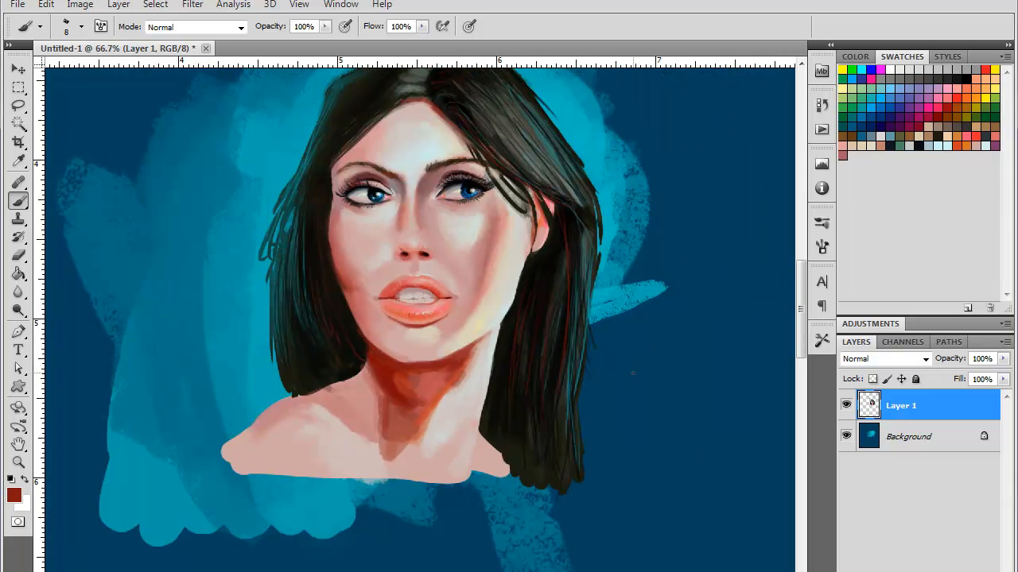
{"action": "key", "text": "ctrl+minus"}
{"action": "key", "text": "ctrl+plus"}
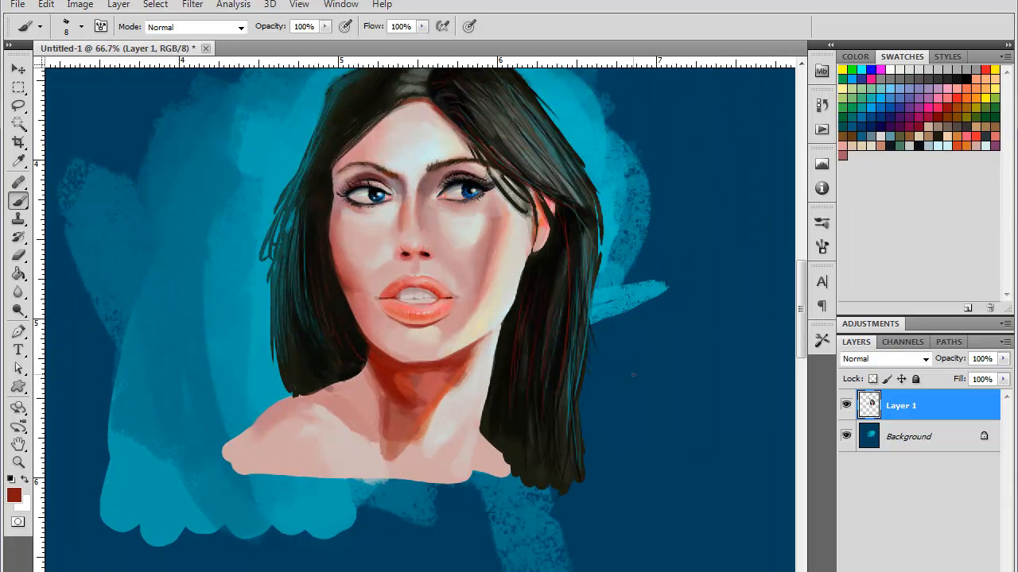
- Touch up the shadowed cheek's contour and the hair edge beside it with sampled skin and near-black colors
{"action": "key", "text": "ctrl+plus"}
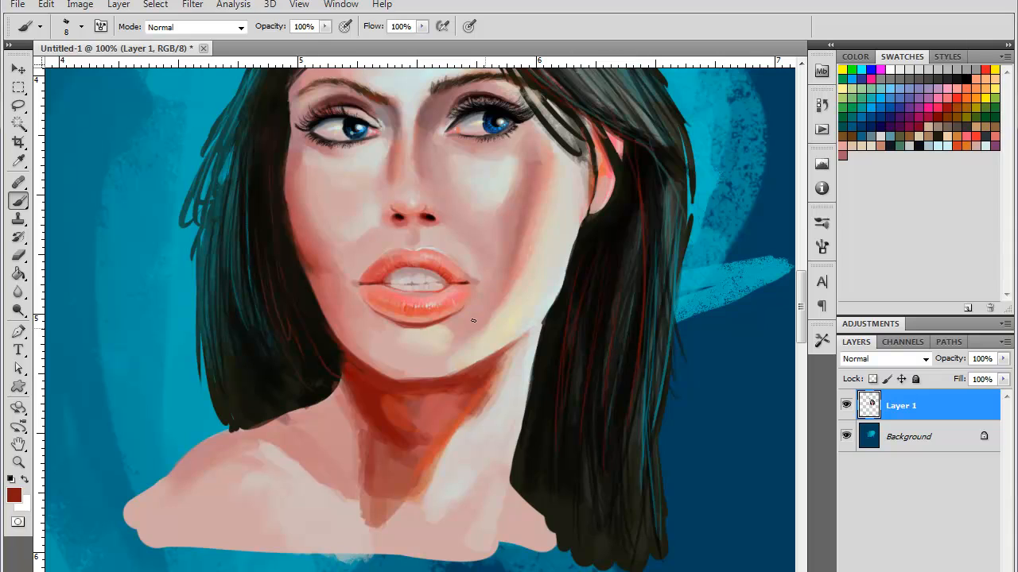
{"action": "left_click", "coordinate": [315, 259], "text": "alt"}
{"action": "left_click", "coordinate": [291, 232], "text": "alt"}
{"action": "left_click", "coordinate": [368, 373], "text": "alt"}
{"action": "left_click", "coordinate": [316, 271], "text": "alt"}
{"action": "left_click", "coordinate": [297, 266], "text": "alt"}
{"action": "left_click_drag", "start_coordinate": [297, 258], "coordinate": [281, 163]}
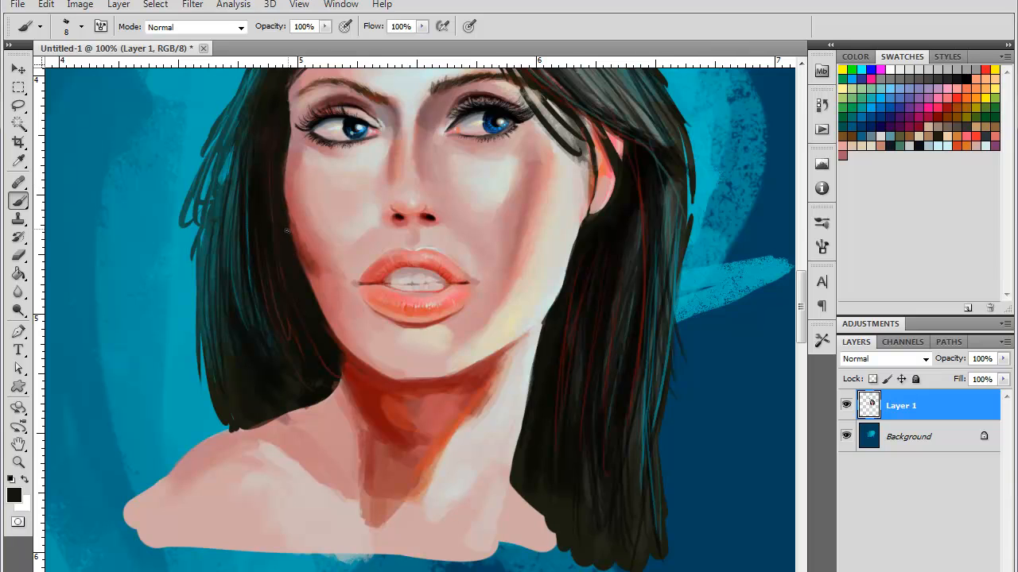
- Soften the transition between hair and skin at the shadowed temple with a sampled dark reddish brown
{"action": "left_click", "coordinate": [301, 149], "text": "alt"}
{"action": "left_click_drag", "start_coordinate": [339, 237], "coordinate": [352, 396]}
{"action": "left_click", "coordinate": [362, 252], "text": "alt"}
{"action": "left_click_drag", "start_coordinate": [348, 255], "coordinate": [306, 277]}
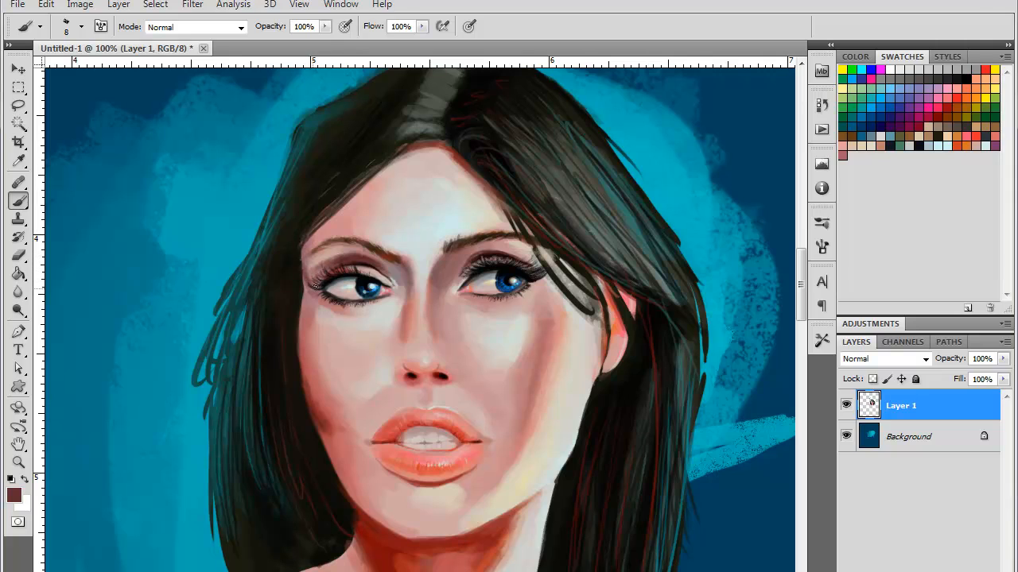
{"action": "mouse_move", "coordinate": [316, 286]}
{"action": "left_mouse_down"}
{"action": "mouse_move", "coordinate": [309, 290]}
{"action": "mouse_move", "coordinate": [303, 259]}
{"action": "left_mouse_up"}
- Refine the hairline from the parting down the lit side of the forehead with sampled skin and hair colors
{"action": "left_click", "coordinate": [463, 173], "text": "alt"}
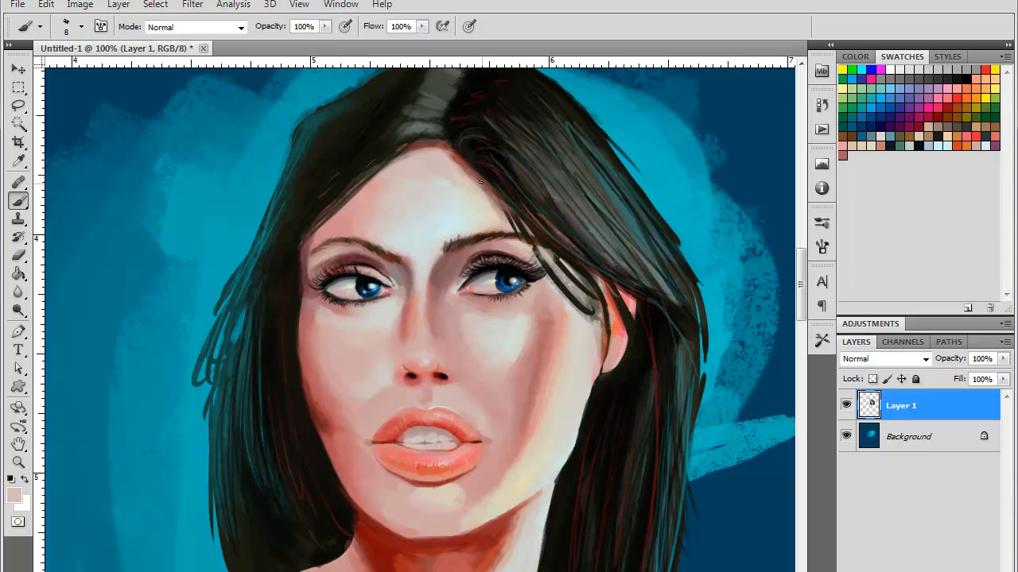
{"action": "left_click", "coordinate": [451, 154], "text": "alt"}
{"action": "left_click", "coordinate": [474, 168], "text": "alt"}
{"action": "left_click_drag", "start_coordinate": [471, 170], "coordinate": [449, 157]}
{"action": "left_click", "coordinate": [459, 155], "text": "alt"}
{"action": "left_click", "coordinate": [477, 175], "text": "alt"}
{"action": "left_click", "coordinate": [446, 148], "text": "alt"}
{"action": "left_click", "coordinate": [447, 157], "text": "alt"}
{"action": "mouse_move", "coordinate": [468, 163]}
{"action": "left_mouse_down"}
{"action": "mouse_move", "coordinate": [512, 181]}
{"action": "mouse_move", "coordinate": [511, 217]}
{"action": "left_mouse_up"}
- Paint sampled dark reddish-brown strands over the gray hair sweeping from the forehead past the ear on the lit side
{"action": "left_click", "coordinate": [509, 184], "text": "alt"}
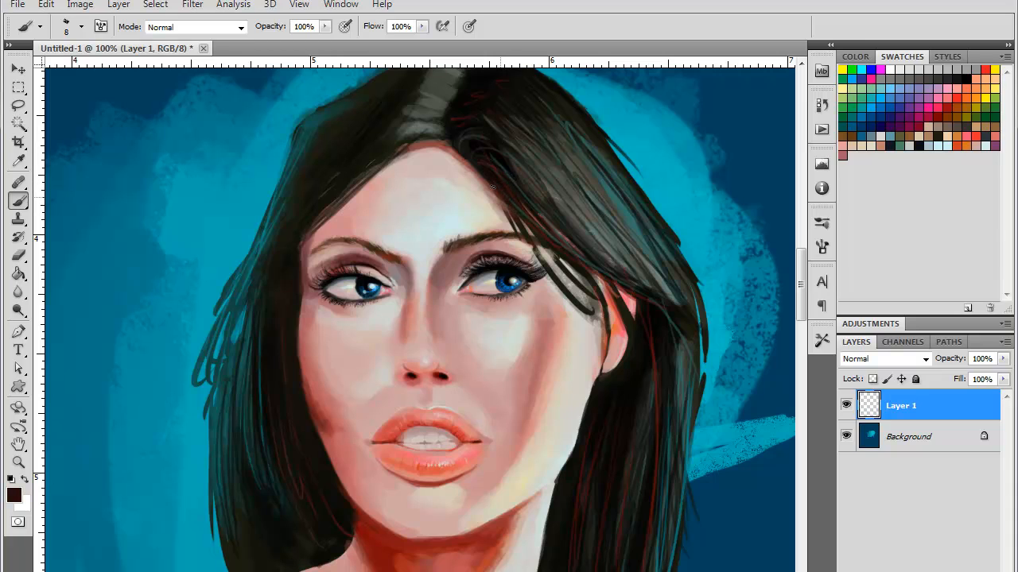
{"action": "mouse_move", "coordinate": [489, 180]}
{"action": "left_mouse_down"}
{"action": "mouse_move", "coordinate": [511, 225]}
{"action": "mouse_move", "coordinate": [504, 216]}
{"action": "mouse_move", "coordinate": [598, 246]}
{"action": "left_mouse_up"}
{"action": "left_click_drag", "start_coordinate": [540, 182], "coordinate": [630, 266]}
{"action": "left_click_drag", "start_coordinate": [598, 224], "coordinate": [647, 283]}
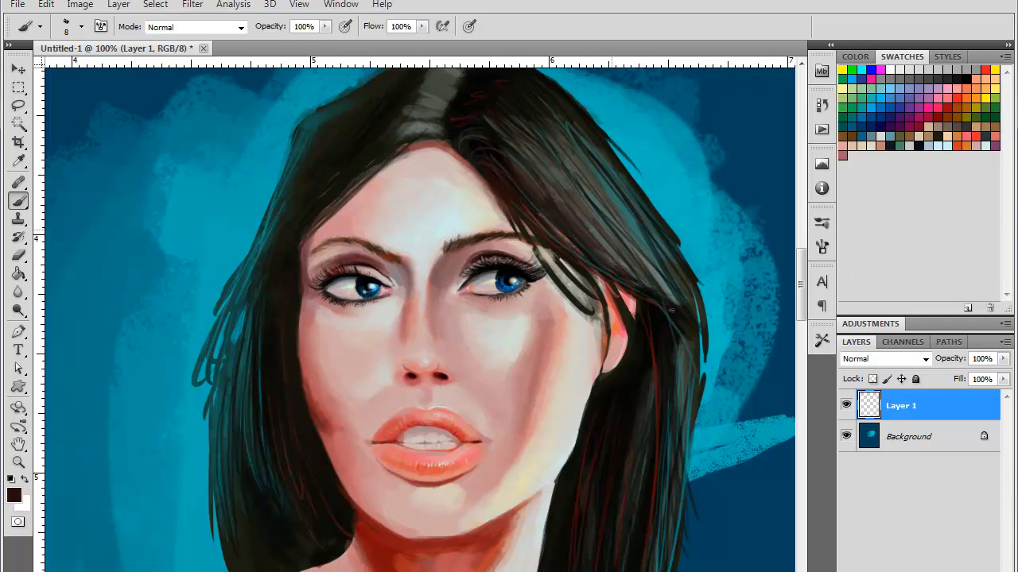
{"action": "left_click_drag", "start_coordinate": [630, 240], "coordinate": [672, 302]}
{"action": "mouse_move", "coordinate": [658, 266]}
{"action": "left_mouse_down"}
{"action": "mouse_move", "coordinate": [685, 310]}
{"action": "mouse_move", "coordinate": [703, 385]}
{"action": "left_mouse_up"}
{"action": "left_click_drag", "start_coordinate": [703, 350], "coordinate": [689, 428]}
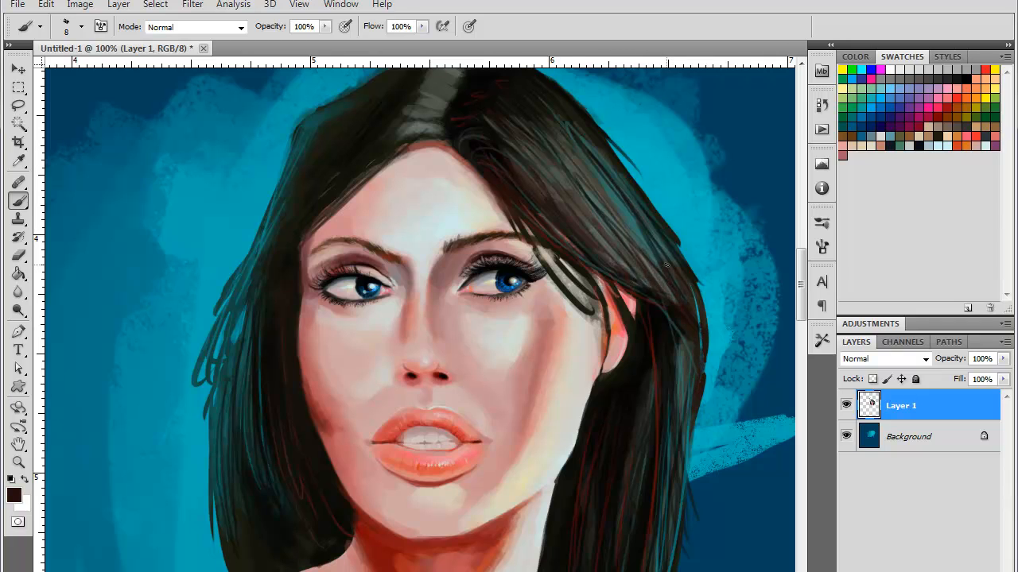
- Darken the hair on the shadowed side of the face with long near-black strokes
{"action": "left_click_drag", "start_coordinate": [529, 442], "coordinate": [583, 376]}
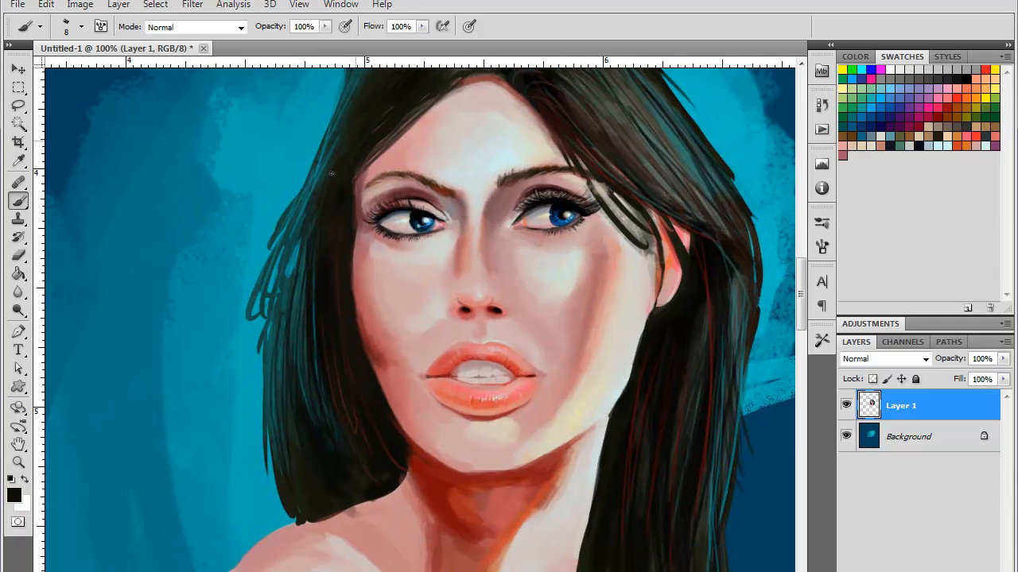
{"action": "left_click_drag", "start_coordinate": [331, 173], "coordinate": [286, 268]}
{"action": "left_click_drag", "start_coordinate": [306, 201], "coordinate": [278, 387]}
{"action": "left_click_drag", "start_coordinate": [293, 252], "coordinate": [311, 427]}
{"action": "left_click_drag", "start_coordinate": [316, 264], "coordinate": [349, 466]}
- Paint a curved lock in sampled salmon pink over the dark hair beside the shadowed cheek
{"action": "key", "text": "ctrl+minus"}
{"action": "key", "text": "ctrl+minus"}
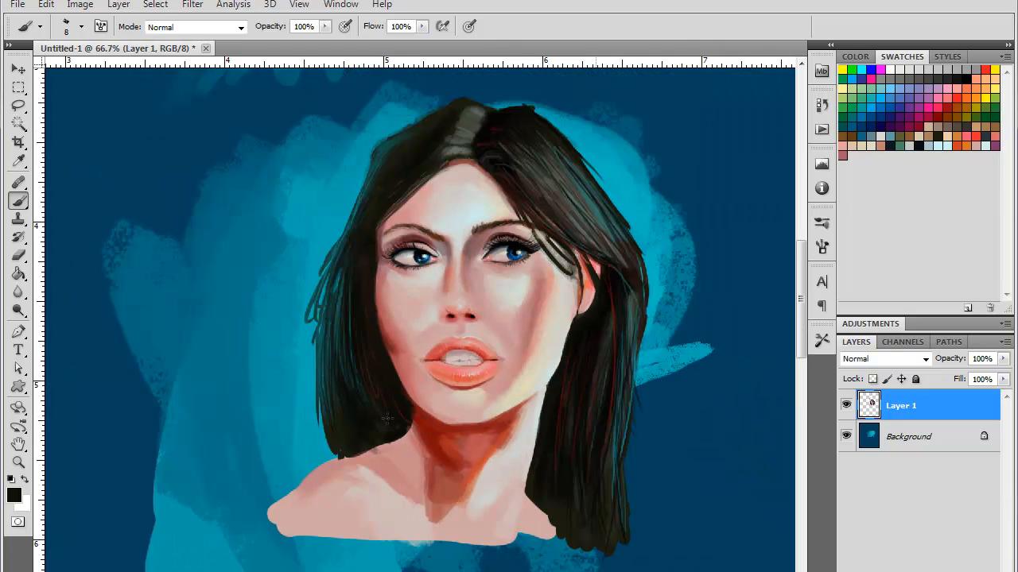
{"action": "key", "text": "ctrl+plus"}
{"action": "key", "text": "ctrl+plus"}
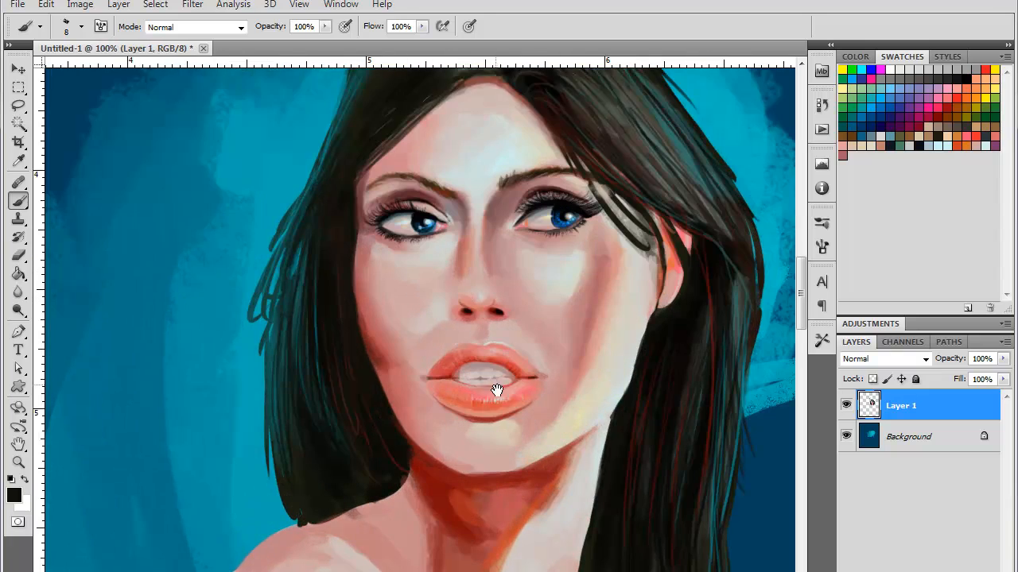
{"action": "left_click", "coordinate": [358, 259], "text": "alt"}
{"action": "mouse_move", "coordinate": [300, 217]}
{"action": "left_mouse_down"}
{"action": "mouse_move", "coordinate": [312, 285]}
{"action": "mouse_move", "coordinate": [297, 324]}
{"action": "mouse_move", "coordinate": [307, 262]}
{"action": "mouse_move", "coordinate": [282, 328]}
{"action": "left_mouse_up"}
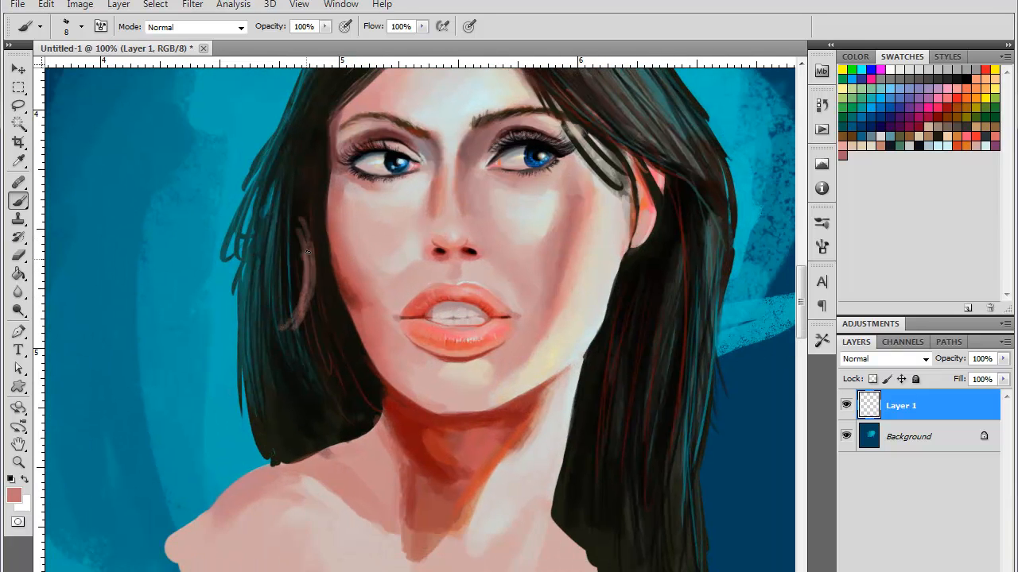
{"action": "mouse_move", "coordinate": [308, 253]}
{"action": "left_mouse_down"}
{"action": "mouse_move", "coordinate": [296, 290]}
{"action": "mouse_move", "coordinate": [307, 309]}
{"action": "mouse_move", "coordinate": [273, 364]}
{"action": "left_mouse_up"}
{"action": "left_click_drag", "start_coordinate": [285, 321], "coordinate": [273, 374]}
- Narrow and darken the curved pink lock with sampled near-black strokes
{"action": "left_click", "coordinate": [293, 341], "text": "alt"}
{"action": "mouse_move", "coordinate": [302, 319]}
{"action": "left_mouse_down"}
{"action": "mouse_move", "coordinate": [279, 377]}
{"action": "mouse_move", "coordinate": [279, 342]}
{"action": "mouse_move", "coordinate": [273, 363]}
{"action": "mouse_move", "coordinate": [290, 323]}
{"action": "left_mouse_up"}
{"action": "left_click_drag", "start_coordinate": [306, 270], "coordinate": [301, 238]}
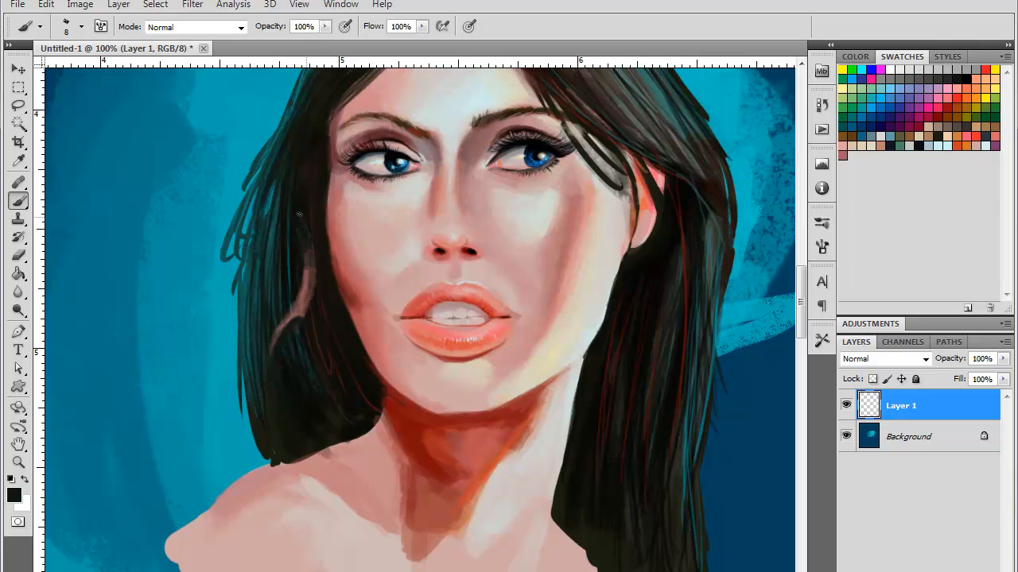
{"action": "left_click_drag", "start_coordinate": [299, 291], "coordinate": [306, 255]}
{"action": "left_click_drag", "start_coordinate": [277, 342], "coordinate": [307, 274]}
{"action": "left_click_drag", "start_coordinate": [308, 318], "coordinate": [305, 278]}
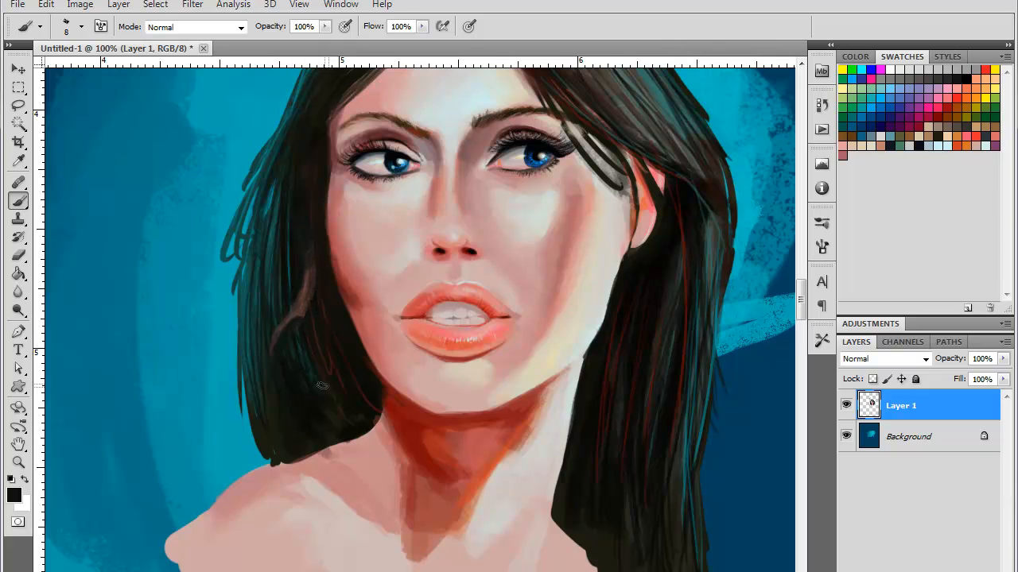
{"action": "key", "text": "ctrl+plus"}
{"action": "left_click_drag", "start_coordinate": [221, 396], "coordinate": [419, 448]}
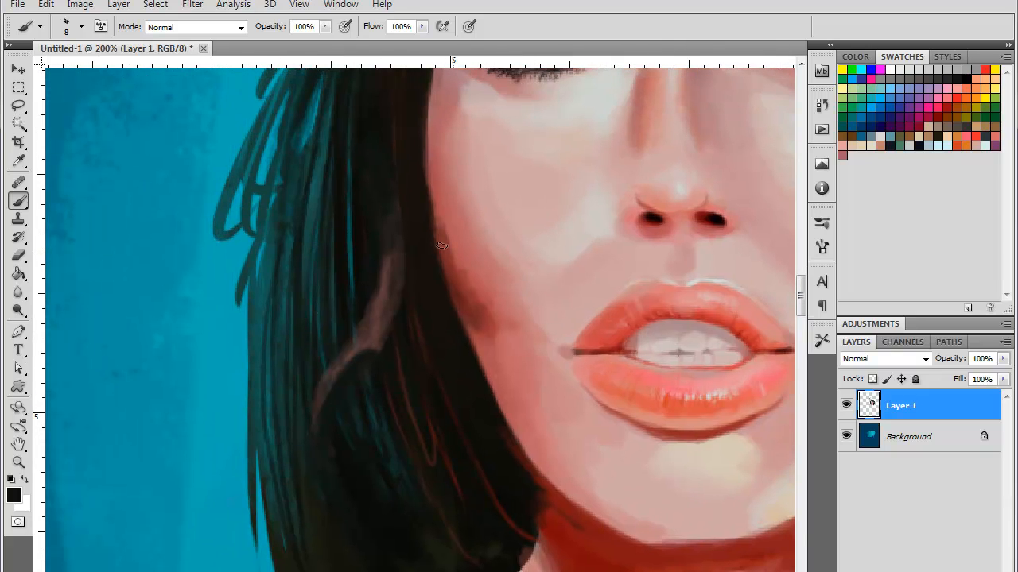
{"action": "left_click", "coordinate": [551, 230], "text": "alt"}
{"action": "left_click_drag", "start_coordinate": [390, 241], "coordinate": [366, 353]}
{"action": "key", "text": "ctrl+z"}
- Tint the curved lock with a brown swatch color and sampled dark teal from the neighboring hair
{"action": "left_click", "coordinate": [917, 132]}
{"action": "mouse_move", "coordinate": [392, 247]}
{"action": "left_mouse_down"}
{"action": "mouse_move", "coordinate": [392, 291]}
{"action": "mouse_move", "coordinate": [364, 350]}
{"action": "left_mouse_up"}
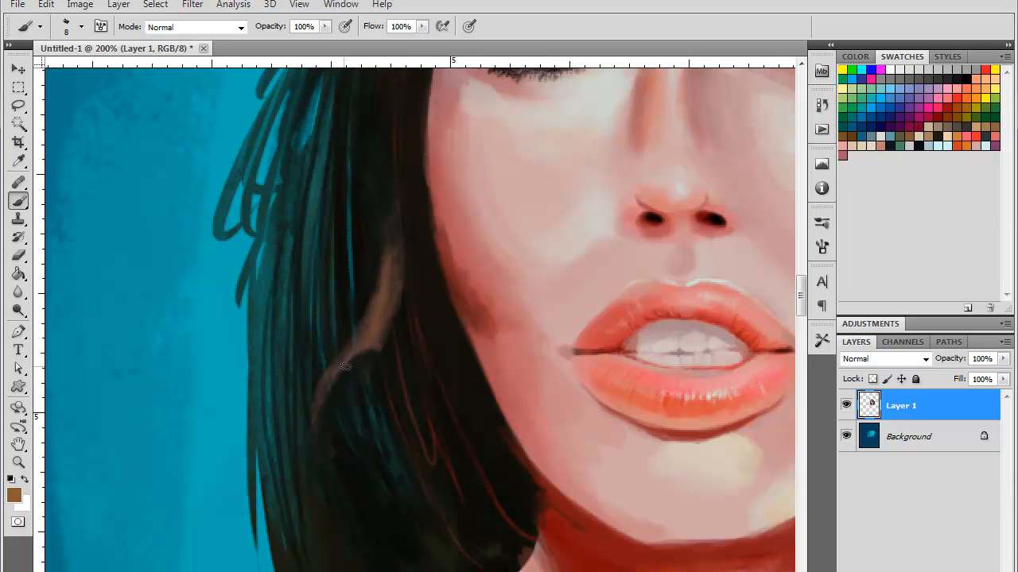
{"action": "left_click", "coordinate": [353, 245], "text": "alt"}
{"action": "left_click_drag", "start_coordinate": [395, 238], "coordinate": [367, 332]}
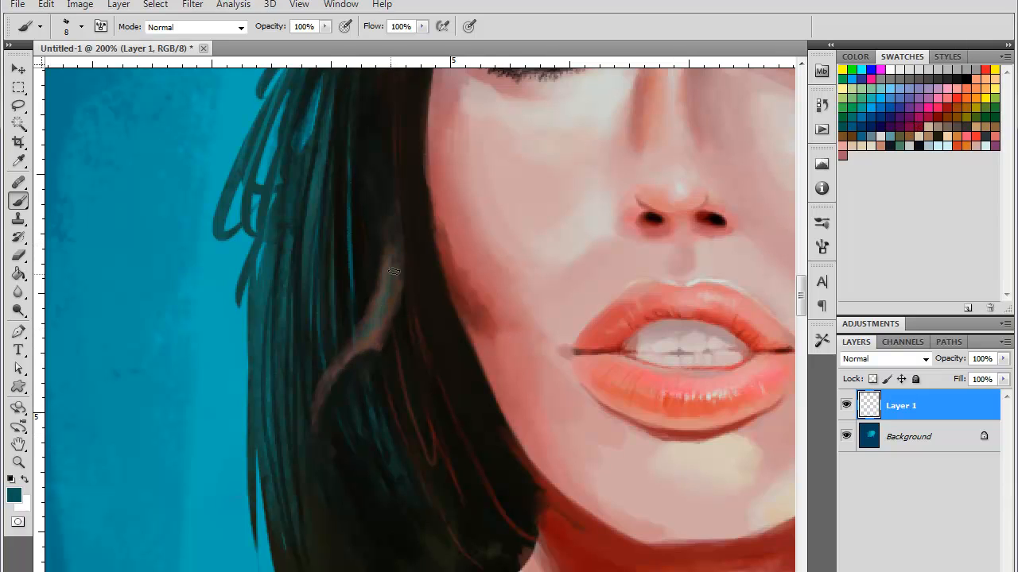
{"action": "mouse_move", "coordinate": [383, 256]}
{"action": "left_mouse_down"}
{"action": "mouse_move", "coordinate": [379, 278]}
{"action": "mouse_move", "coordinate": [396, 258]}
{"action": "mouse_move", "coordinate": [385, 249]}
{"action": "left_mouse_up"}
- Shade the curved lock down to its lower tip with a 5 px brush and a sampled dark color
{"action": "right_click", "coordinate": [389, 344]}
{"action": "left_click", "coordinate": [469, 440]}
{"action": "left_click", "coordinate": [389, 292], "text": "alt"}
{"action": "left_click_drag", "start_coordinate": [364, 350], "coordinate": [388, 267]}
{"action": "left_click_drag", "start_coordinate": [375, 302], "coordinate": [318, 400]}
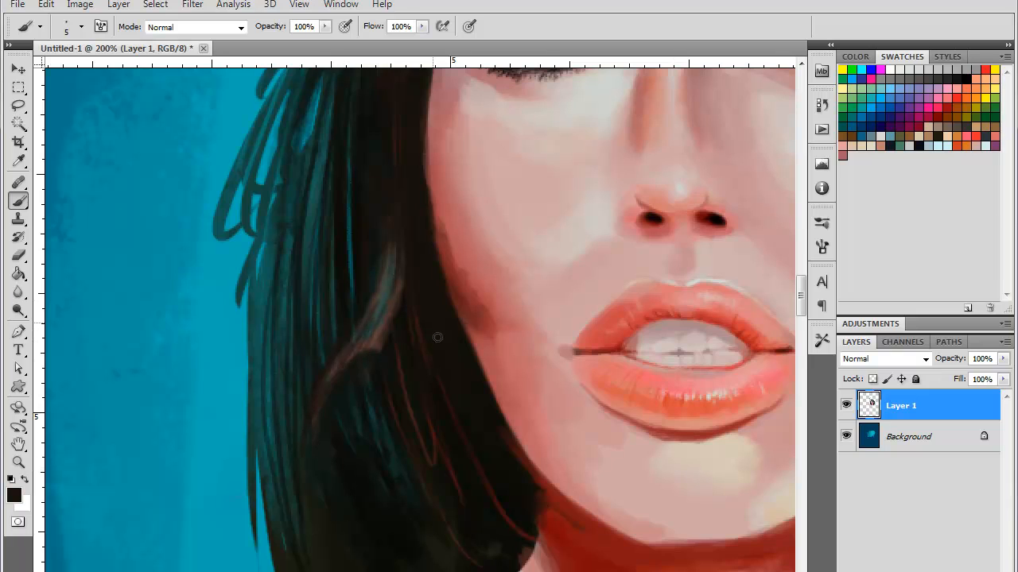
- Define the curved lock's inner edge with a 3 px brush, using sampled light skin and near-black colors
{"action": "right_click", "coordinate": [412, 352]}
{"action": "left_click", "coordinate": [508, 452]}
{"action": "left_click", "coordinate": [389, 288], "text": "alt"}
{"action": "left_click", "coordinate": [505, 197], "text": "alt"}
{"action": "mouse_move", "coordinate": [400, 233]}
{"action": "left_mouse_down"}
{"action": "mouse_move", "coordinate": [405, 267]}
{"action": "mouse_move", "coordinate": [386, 325]}
{"action": "left_mouse_up"}
{"action": "left_click", "coordinate": [408, 266], "text": "alt"}
{"action": "left_click_drag", "start_coordinate": [400, 230], "coordinate": [395, 303]}
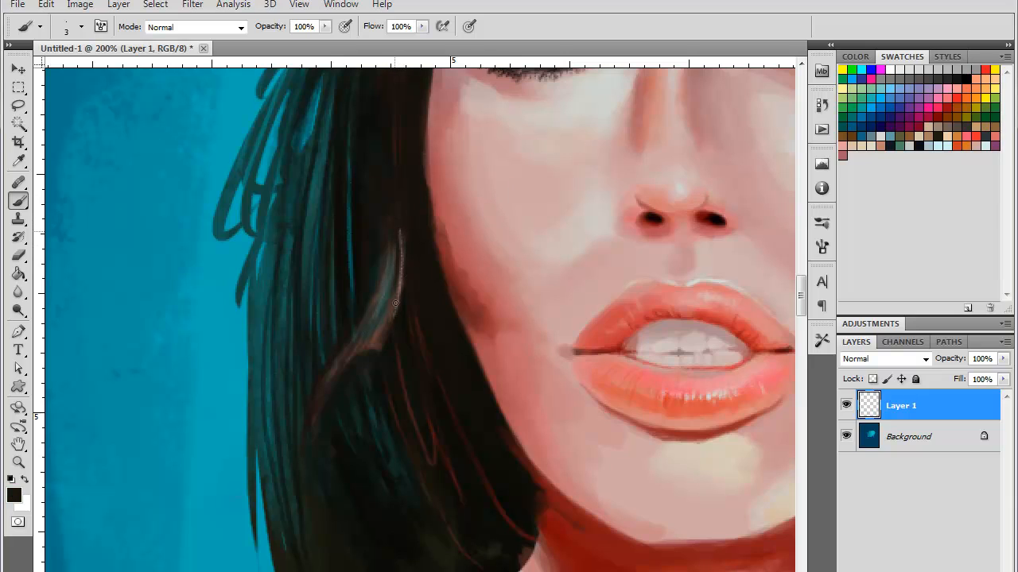
- Thin the curved lock and fade its lower end into the hair with sampled near-black strokes
{"action": "left_click", "coordinate": [357, 248], "text": "alt"}
{"action": "left_click_drag", "start_coordinate": [390, 242], "coordinate": [380, 296]}
{"action": "left_click_drag", "start_coordinate": [336, 383], "coordinate": [311, 449]}
{"action": "left_click_drag", "start_coordinate": [321, 400], "coordinate": [308, 445]}
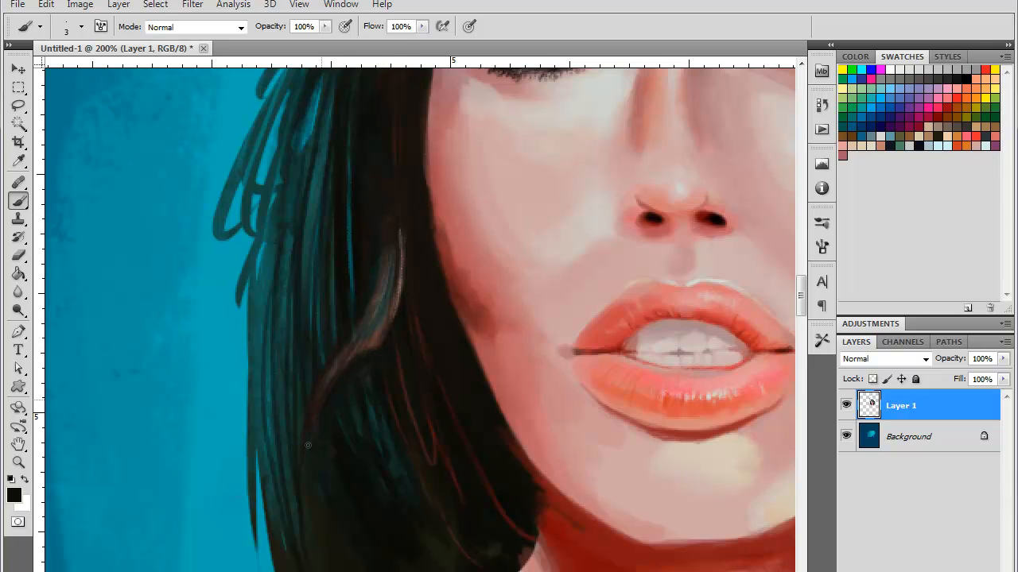
{"action": "left_click_drag", "start_coordinate": [404, 236], "coordinate": [378, 360]}
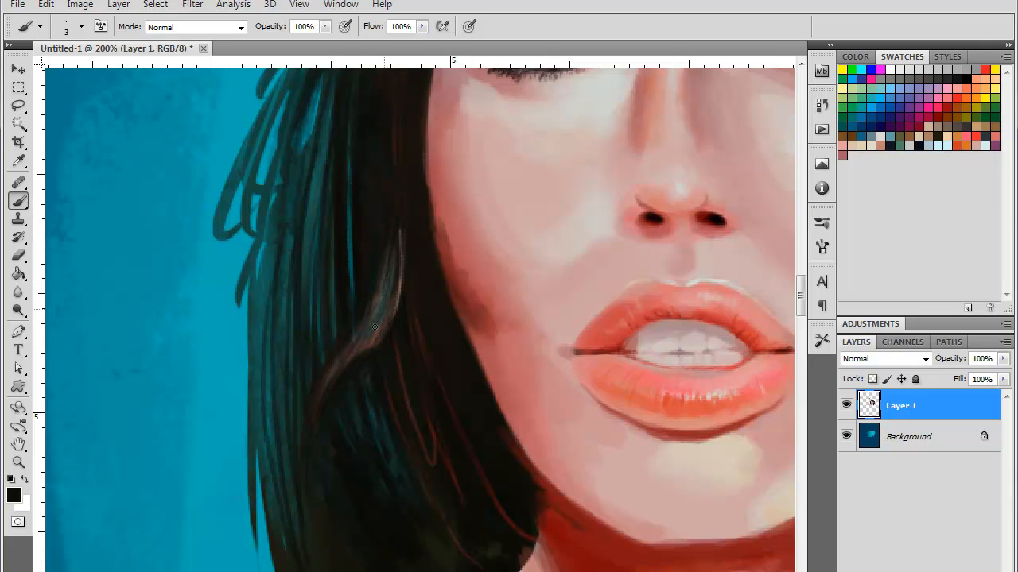
{"action": "mouse_move", "coordinate": [374, 326]}
{"action": "left_mouse_down"}
{"action": "mouse_move", "coordinate": [295, 436]}
{"action": "mouse_move", "coordinate": [338, 374]}
{"action": "mouse_move", "coordinate": [303, 504]}
{"action": "left_mouse_up"}
- Extend the curved lock at both ends with sampled dark gray-green strokes, and set the brush to 5 px
{"action": "key", "text": "ctrl+minus"}
{"action": "key", "text": "ctrl+minus"}
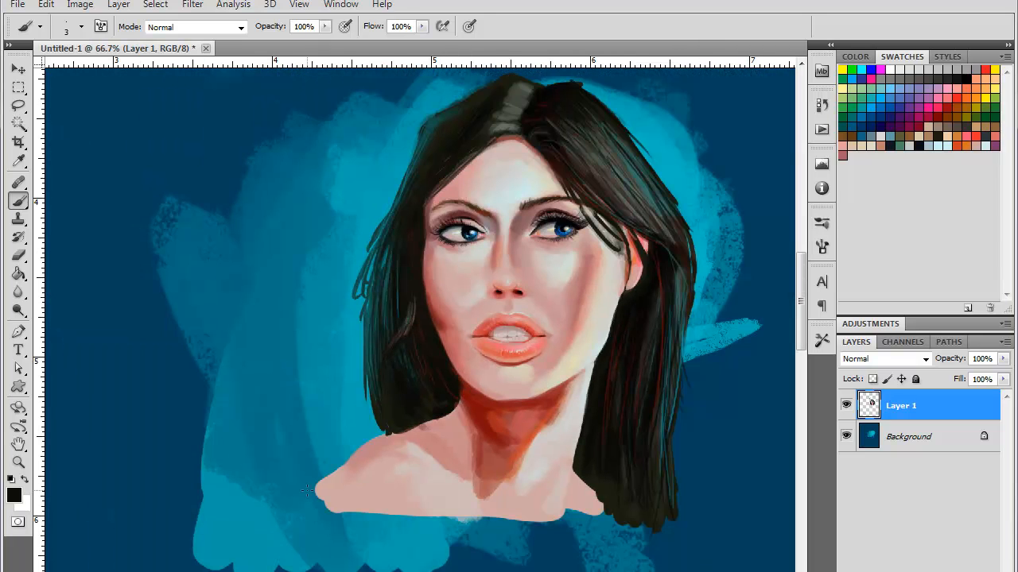
{"action": "key", "text": "ctrl+plus"}
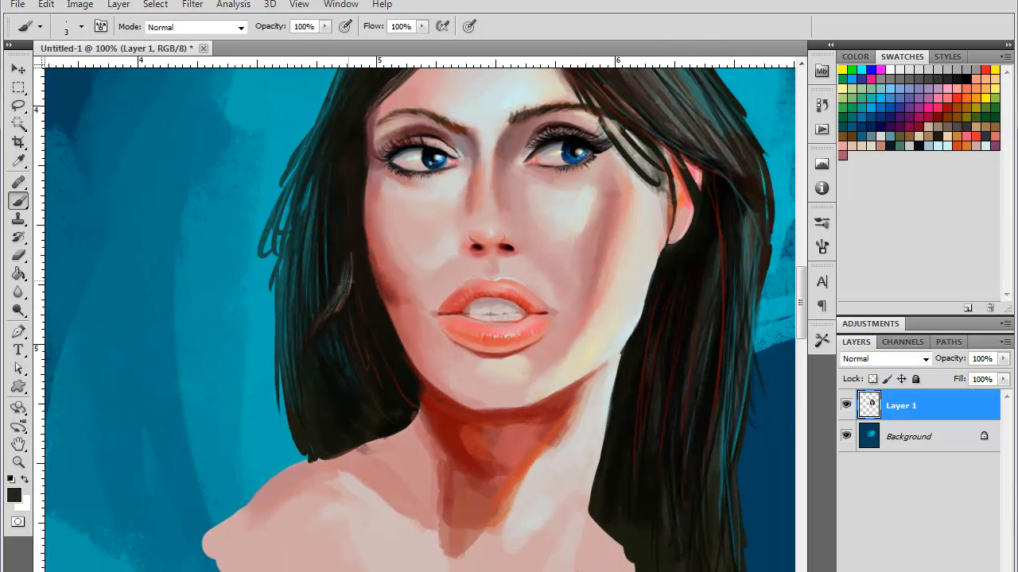
{"action": "left_click", "coordinate": [350, 282], "text": "alt"}
{"action": "left_click_drag", "start_coordinate": [330, 316], "coordinate": [311, 354]}
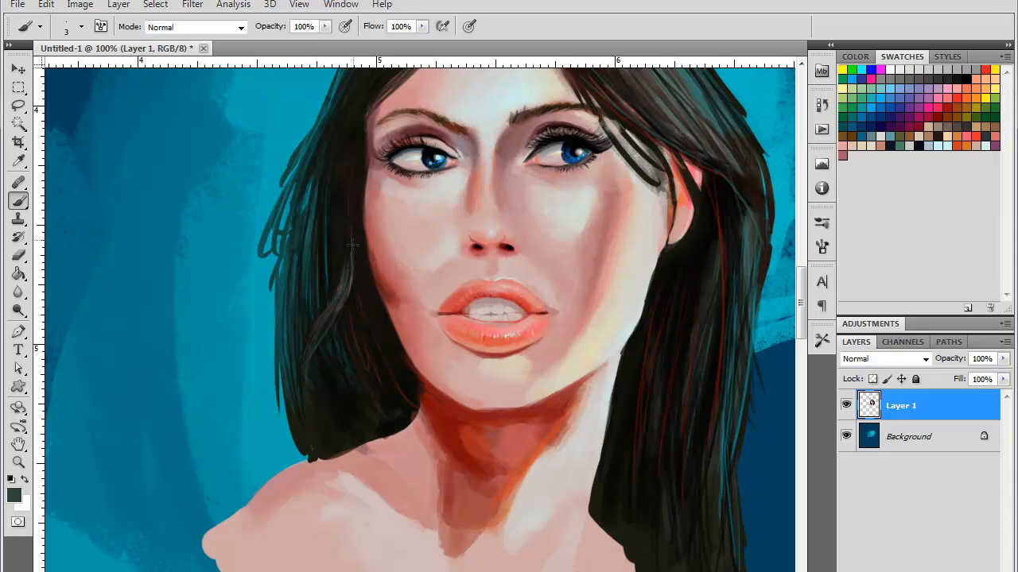
{"action": "mouse_move", "coordinate": [350, 224]}
{"action": "left_mouse_down"}
{"action": "mouse_move", "coordinate": [350, 267]}
{"action": "mouse_move", "coordinate": [324, 312]}
{"action": "left_mouse_up"}
{"action": "left_click_drag", "start_coordinate": [342, 256], "coordinate": [329, 296]}
{"action": "left_click", "coordinate": [348, 255], "text": "alt"}
{"action": "right_click", "coordinate": [344, 268]}
{"action": "left_click", "coordinate": [421, 359]}
{"action": "key", "text": "Return"}
{"action": "key", "text": "ctrl+minus"}
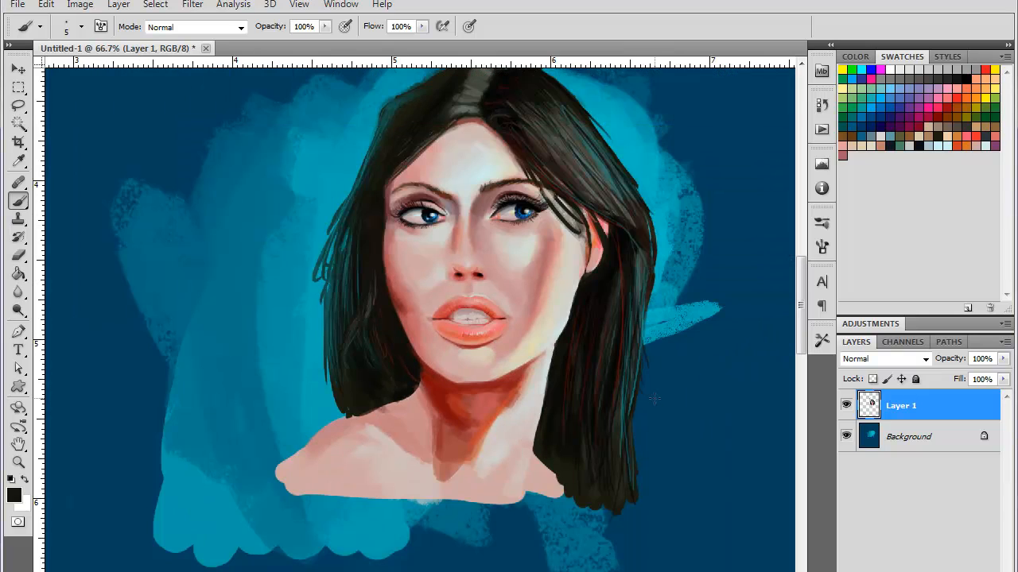
{"action": "left_click_drag", "start_coordinate": [596, 231], "coordinate": [557, 228]}
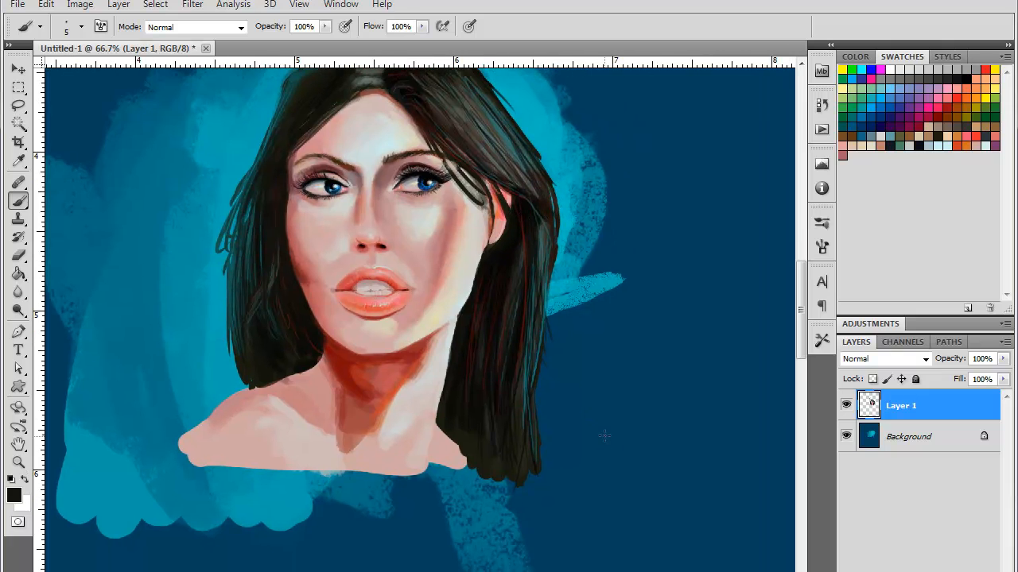
{"action": "key", "text": "ctrl+minus"}
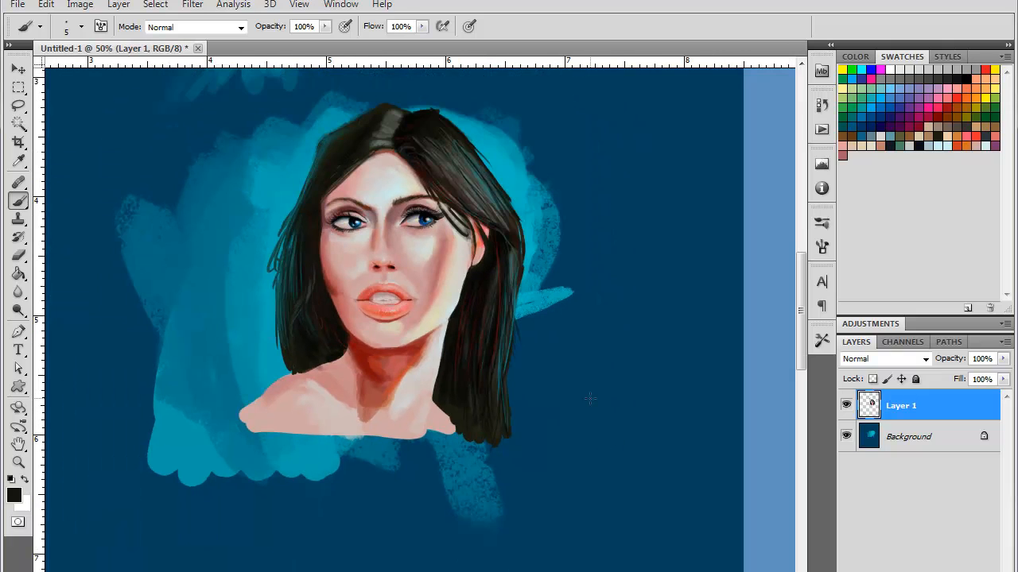
{"action": "left_click_drag", "start_coordinate": [606, 307], "coordinate": [598, 375]}
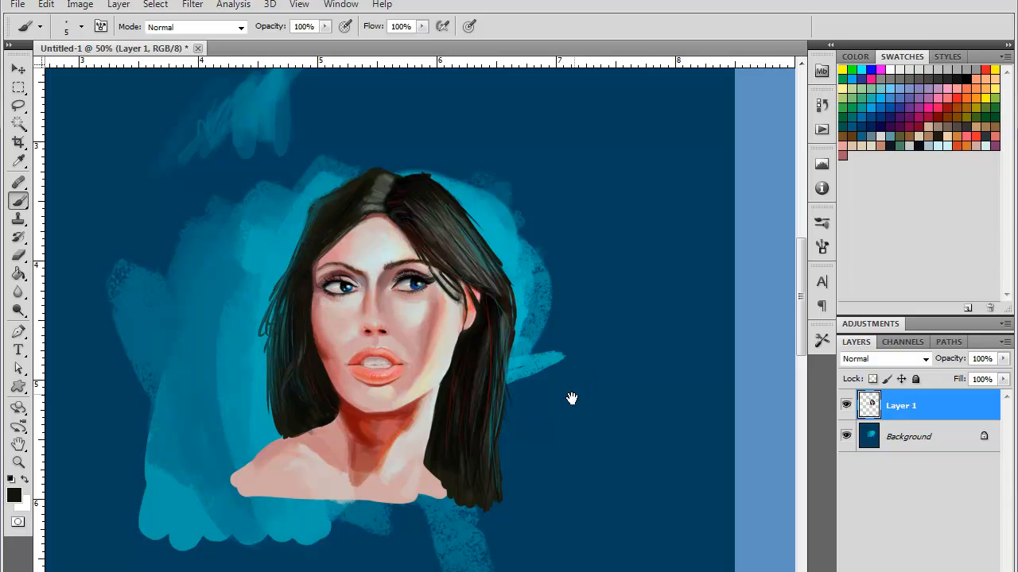
{"action": "left_click_drag", "start_coordinate": [563, 418], "coordinate": [589, 398]}
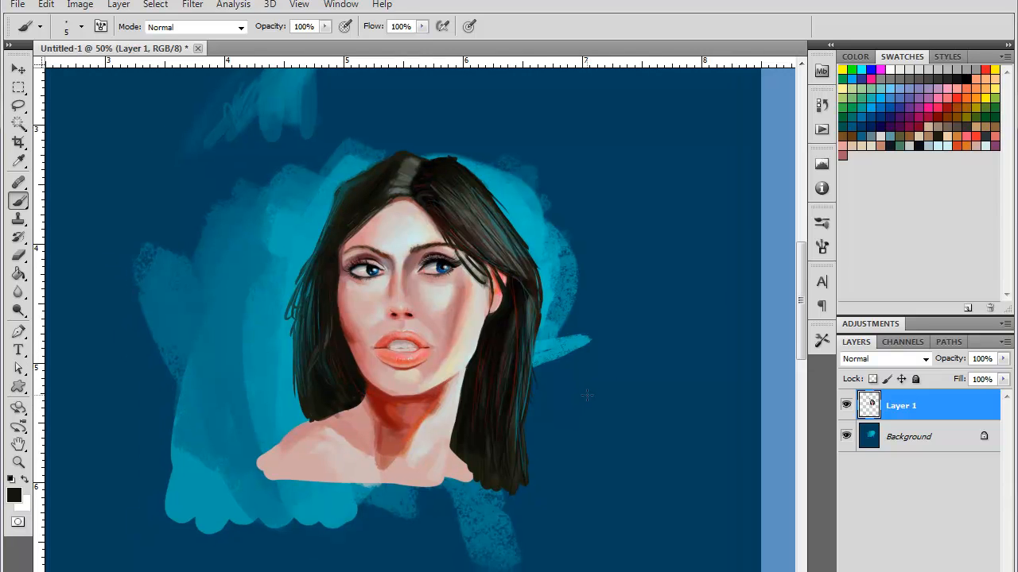
{"action": "key", "text": "ctrl+plus"}
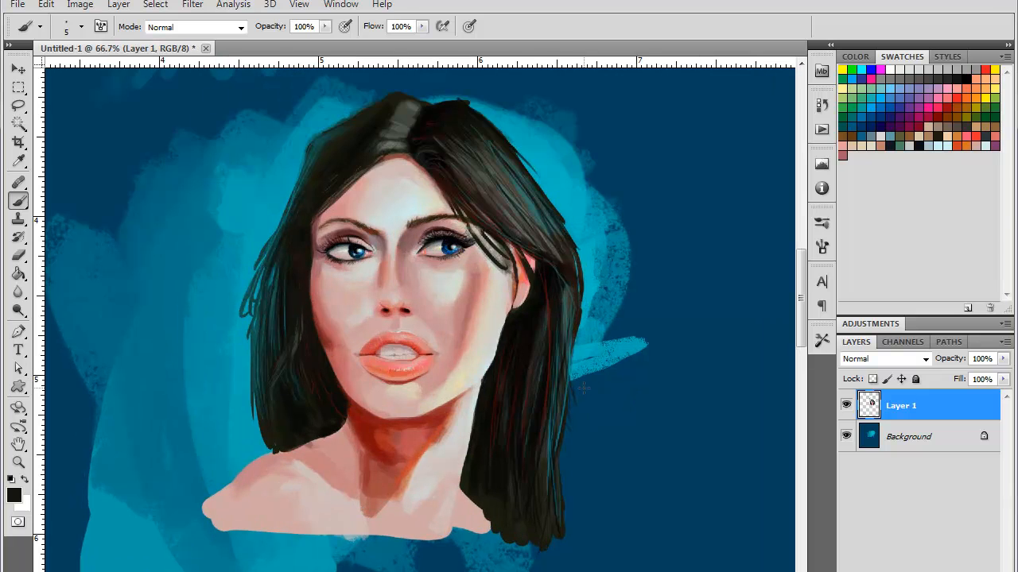
- Blend sampled reds into the neck shadow beneath the chin using the textured 36 px brush reduced to 19 px
{"action": "key", "text": "ctrl+plus"}
{"action": "key", "text": "ctrl+plus"}
{"action": "left_click_drag", "start_coordinate": [509, 363], "coordinate": [572, 182]}
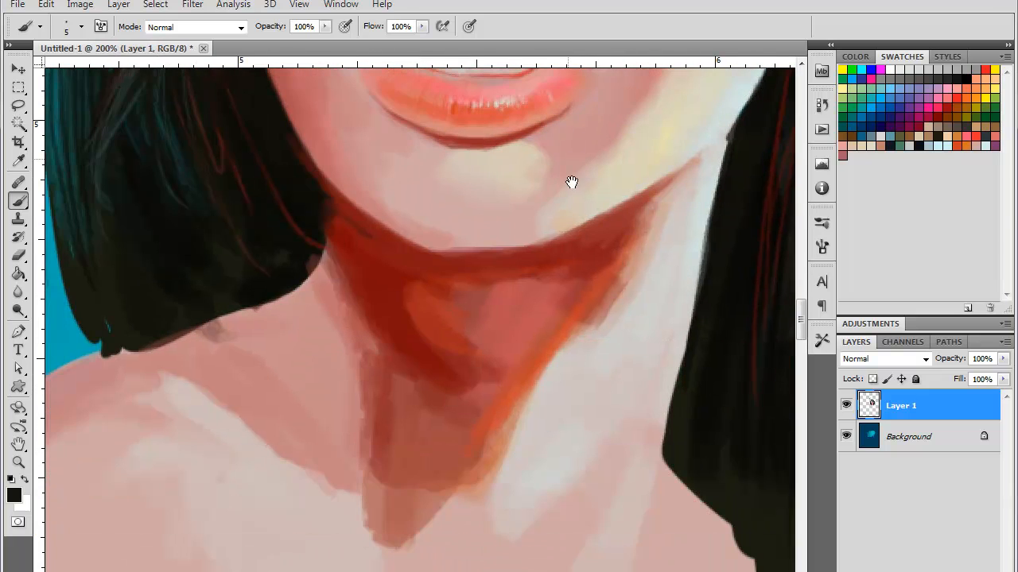
{"action": "right_click", "coordinate": [540, 301]}
{"action": "left_click", "coordinate": [624, 436]}
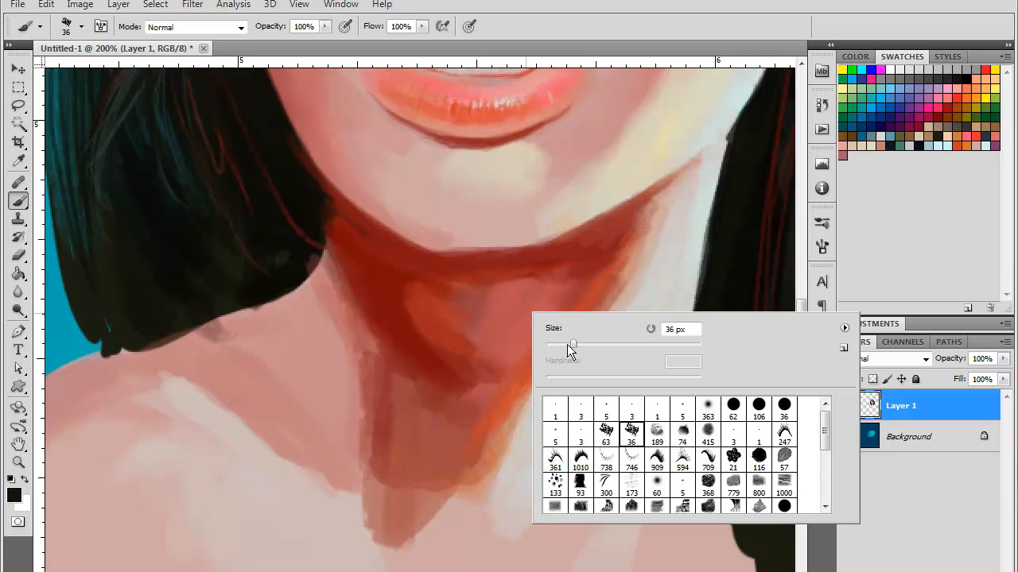
{"action": "left_click_drag", "start_coordinate": [567, 344], "coordinate": [560, 344]}
{"action": "left_click", "coordinate": [601, 237], "text": "alt"}
{"action": "left_click", "coordinate": [567, 270], "text": "alt"}
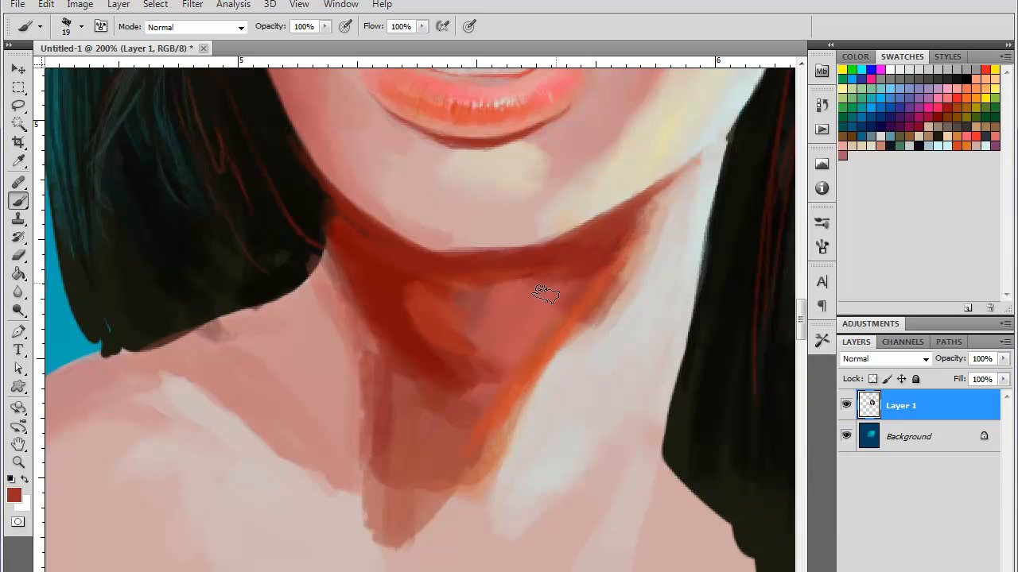
{"action": "left_click", "coordinate": [528, 311], "text": "alt"}
{"action": "mouse_move", "coordinate": [547, 293]}
{"action": "left_mouse_down"}
{"action": "mouse_move", "coordinate": [555, 262]}
{"action": "mouse_move", "coordinate": [470, 279]}
{"action": "mouse_move", "coordinate": [442, 273]}
{"action": "left_mouse_up"}
{"action": "left_click", "coordinate": [564, 267], "text": "alt"}
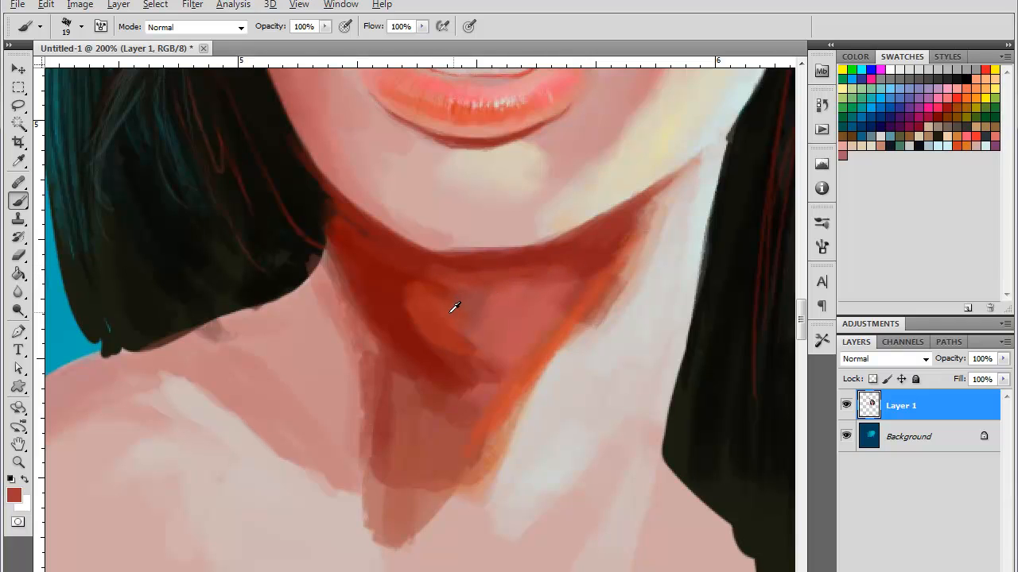
- Blend the dark red and orange patches of the neck shadow with a 7 px brush and sampled reds
{"action": "right_click", "coordinate": [399, 289]}
{"action": "left_click_drag", "start_coordinate": [448, 335], "coordinate": [436, 333]}
{"action": "left_click", "coordinate": [396, 265]}
{"action": "left_click", "coordinate": [407, 291], "text": "alt"}
{"action": "mouse_move", "coordinate": [363, 267]}
{"action": "left_mouse_down"}
{"action": "mouse_move", "coordinate": [412, 306]}
{"action": "mouse_move", "coordinate": [394, 276]}
{"action": "mouse_move", "coordinate": [372, 278]}
{"action": "mouse_move", "coordinate": [412, 284]}
{"action": "mouse_move", "coordinate": [416, 293]}
{"action": "mouse_move", "coordinate": [352, 255]}
{"action": "mouse_move", "coordinate": [415, 318]}
{"action": "left_mouse_up"}
{"action": "left_click", "coordinate": [381, 283], "text": "alt"}
{"action": "left_click", "coordinate": [413, 268], "text": "alt"}
{"action": "left_click_drag", "start_coordinate": [421, 270], "coordinate": [401, 258]}
{"action": "left_click", "coordinate": [458, 316], "text": "alt"}
{"action": "mouse_move", "coordinate": [454, 342]}
{"action": "left_mouse_down"}
{"action": "mouse_move", "coordinate": [404, 311]}
{"action": "mouse_move", "coordinate": [440, 347]}
{"action": "left_mouse_up"}
{"action": "left_click", "coordinate": [380, 309], "text": "alt"}
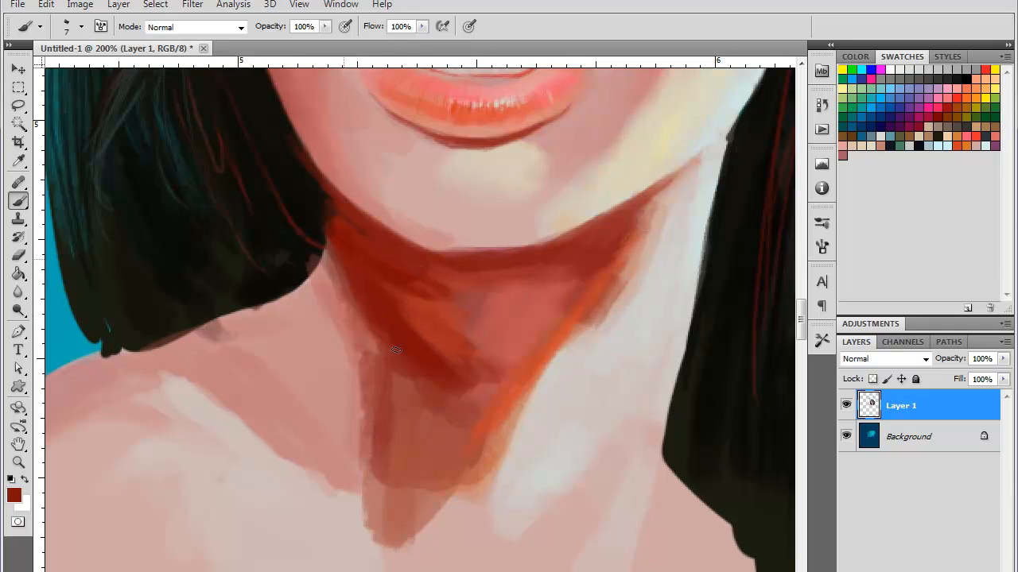
- Clean up the neck shadow's outer edge below the hair with sampled pink skin color
{"action": "left_click", "coordinate": [341, 343], "text": "alt"}
{"action": "mouse_move", "coordinate": [328, 305]}
{"action": "left_mouse_down"}
{"action": "mouse_move", "coordinate": [359, 352]}
{"action": "mouse_move", "coordinate": [371, 351]}
{"action": "left_mouse_up"}
{"action": "left_click_drag", "start_coordinate": [332, 263], "coordinate": [364, 334]}
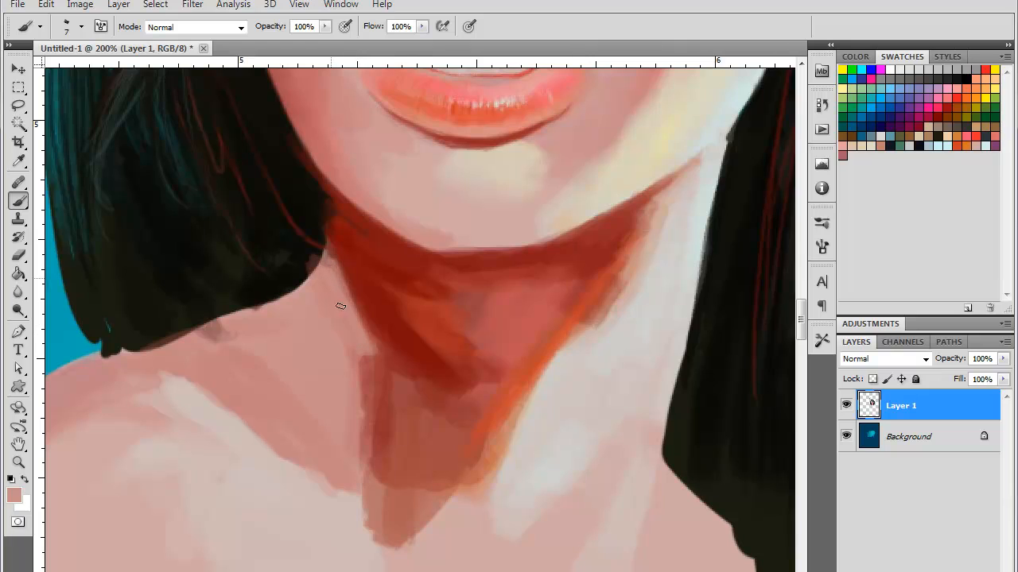
- Paint out the smudges above the shoulder with skin color and redraw the hair's lower edge in sampled near-black
{"action": "left_click_drag", "start_coordinate": [275, 356], "coordinate": [439, 390]}
{"action": "left_click_drag", "start_coordinate": [487, 298], "coordinate": [449, 330]}
{"action": "left_click_drag", "start_coordinate": [488, 297], "coordinate": [436, 335]}
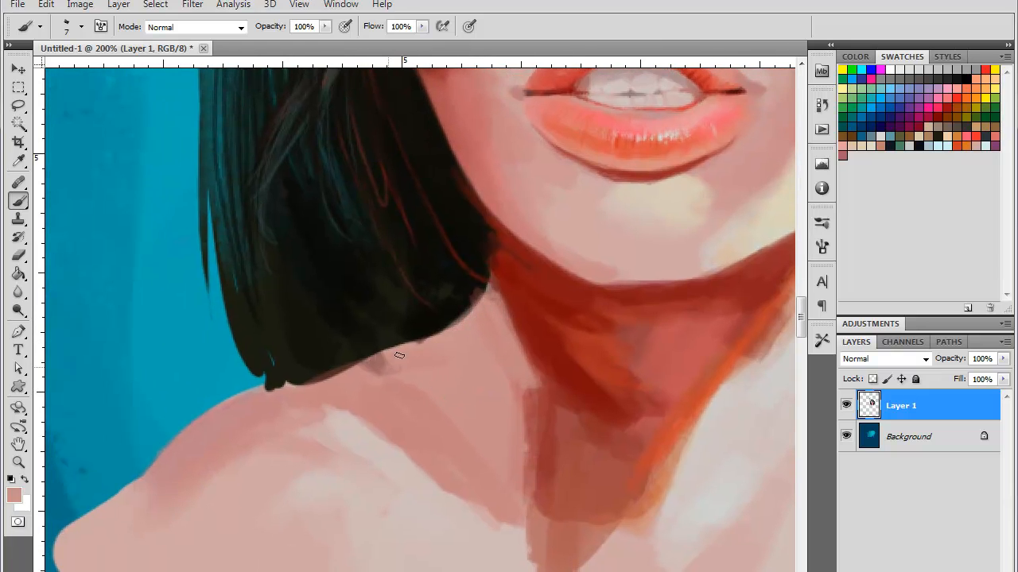
{"action": "left_click_drag", "start_coordinate": [385, 361], "coordinate": [354, 368]}
{"action": "left_click_drag", "start_coordinate": [461, 320], "coordinate": [376, 359]}
{"action": "left_click", "coordinate": [420, 301], "text": "alt"}
{"action": "mouse_move", "coordinate": [480, 289]}
{"action": "left_mouse_down"}
{"action": "mouse_move", "coordinate": [451, 325]}
{"action": "mouse_move", "coordinate": [367, 363]}
{"action": "mouse_move", "coordinate": [422, 339]}
{"action": "left_mouse_up"}
{"action": "mouse_move", "coordinate": [489, 274]}
{"action": "left_mouse_down"}
{"action": "mouse_move", "coordinate": [483, 296]}
{"action": "mouse_move", "coordinate": [345, 365]}
{"action": "mouse_move", "coordinate": [280, 380]}
{"action": "left_mouse_up"}
- Add near-black strands along the hair's outer edge above the shoulder with a 5 px brush
{"action": "left_click", "coordinate": [253, 344], "text": "alt"}
{"action": "right_click", "coordinate": [252, 319]}
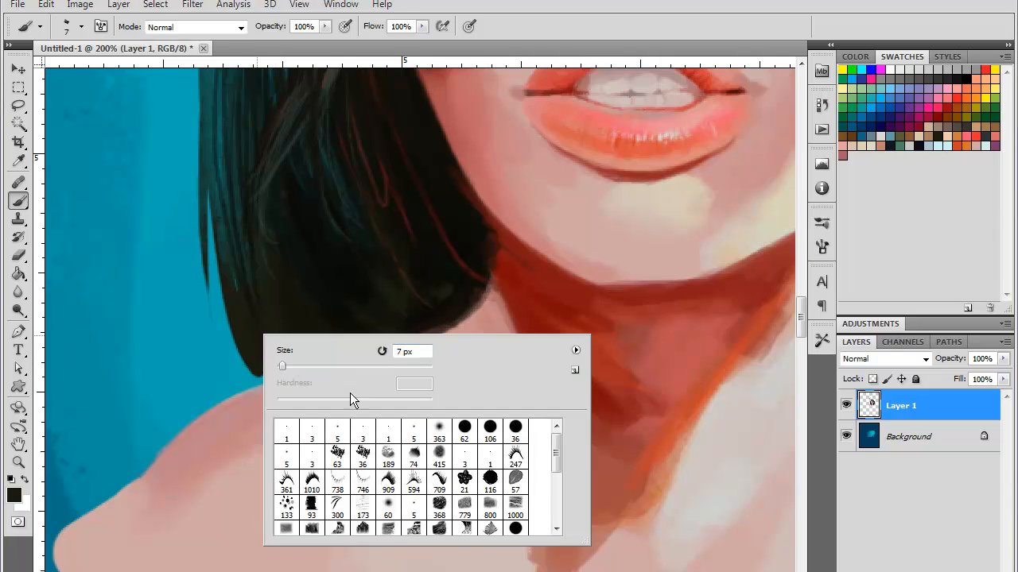
{"action": "left_click", "coordinate": [338, 432]}
{"action": "left_click_drag", "start_coordinate": [213, 210], "coordinate": [238, 351]}
{"action": "left_click_drag", "start_coordinate": [219, 188], "coordinate": [250, 351]}
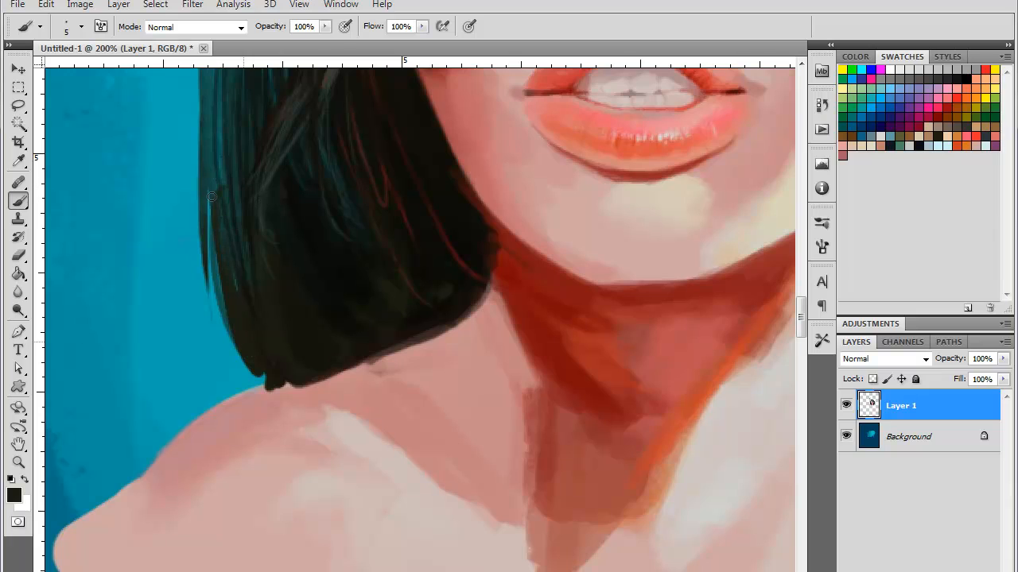
- Paint near-black flyaway strands with the 5 px brush at the hair's lower outer corner above the shoulder
{"action": "left_click_drag", "start_coordinate": [211, 197], "coordinate": [236, 382]}
{"action": "mouse_move", "coordinate": [233, 334]}
{"action": "left_mouse_down"}
{"action": "mouse_move", "coordinate": [221, 396]}
{"action": "mouse_move", "coordinate": [195, 429]}
{"action": "mouse_move", "coordinate": [204, 413]}
{"action": "left_mouse_up"}
{"action": "left_click_drag", "start_coordinate": [245, 370], "coordinate": [236, 396]}
{"action": "right_click", "coordinate": [301, 381]}
{"action": "left_click", "coordinate": [338, 506]}
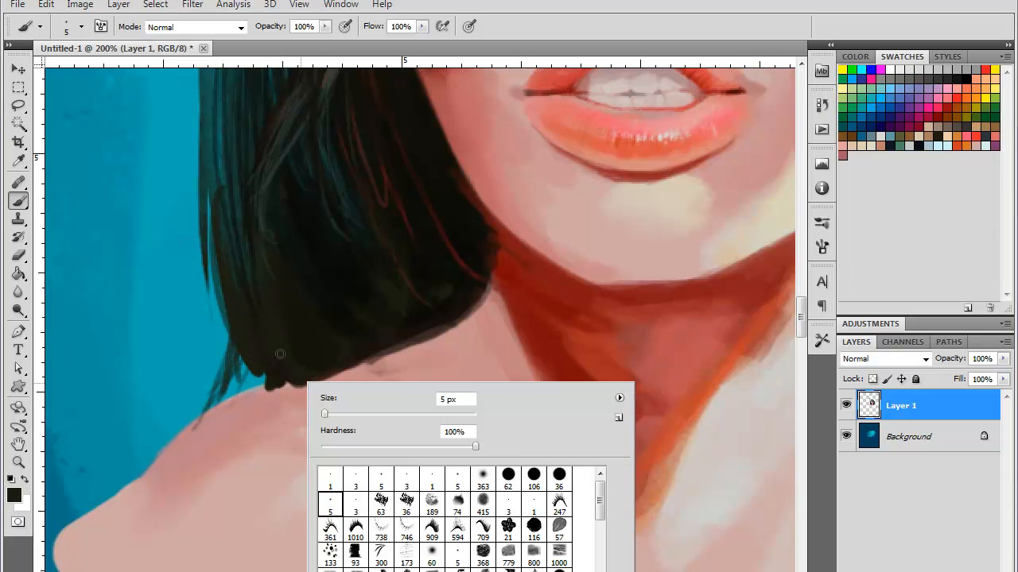
{"action": "left_click_drag", "start_coordinate": [228, 292], "coordinate": [213, 414]}
{"action": "left_click_drag", "start_coordinate": [223, 383], "coordinate": [204, 417]}
{"action": "left_click_drag", "start_coordinate": [256, 376], "coordinate": [229, 415]}
{"action": "left_click_drag", "start_coordinate": [253, 358], "coordinate": [223, 412]}
{"action": "left_click_drag", "start_coordinate": [266, 373], "coordinate": [245, 402]}
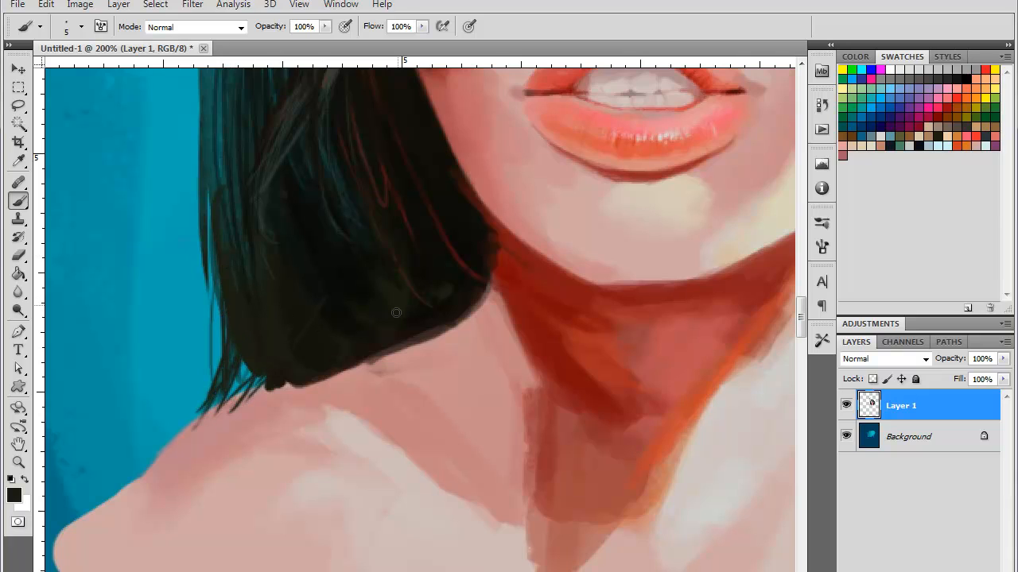
- Add thin near-black hair tips along the hair's lower edge, overlapping the neck and shoulder
{"action": "mouse_move", "coordinate": [396, 344]}
{"action": "left_mouse_down"}
{"action": "mouse_move", "coordinate": [302, 380]}
{"action": "mouse_move", "coordinate": [288, 410]}
{"action": "left_mouse_up"}
{"action": "mouse_move", "coordinate": [437, 328]}
{"action": "left_mouse_down"}
{"action": "mouse_move", "coordinate": [302, 403]}
{"action": "mouse_move", "coordinate": [358, 408]}
{"action": "mouse_move", "coordinate": [418, 390]}
{"action": "left_mouse_up"}
{"action": "mouse_move", "coordinate": [485, 302]}
{"action": "left_mouse_down"}
{"action": "mouse_move", "coordinate": [450, 359]}
{"action": "mouse_move", "coordinate": [459, 359]}
{"action": "left_mouse_up"}
{"action": "left_click_drag", "start_coordinate": [489, 280], "coordinate": [469, 366]}
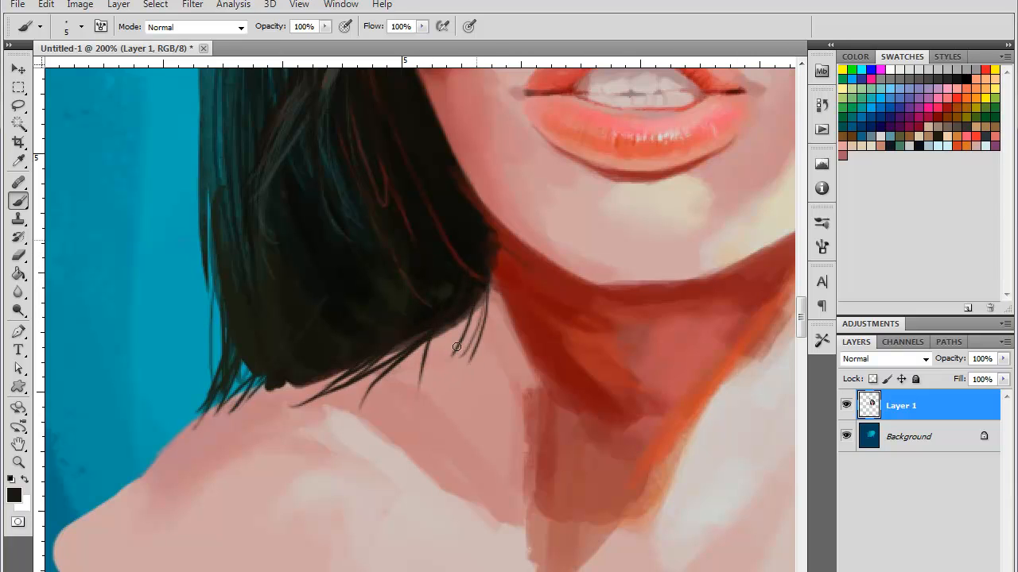
{"action": "left_click_drag", "start_coordinate": [464, 313], "coordinate": [354, 389]}
{"action": "left_click_drag", "start_coordinate": [416, 342], "coordinate": [277, 397]}
{"action": "left_click_drag", "start_coordinate": [288, 385], "coordinate": [218, 415]}
{"action": "left_click_drag", "start_coordinate": [259, 377], "coordinate": [151, 489]}
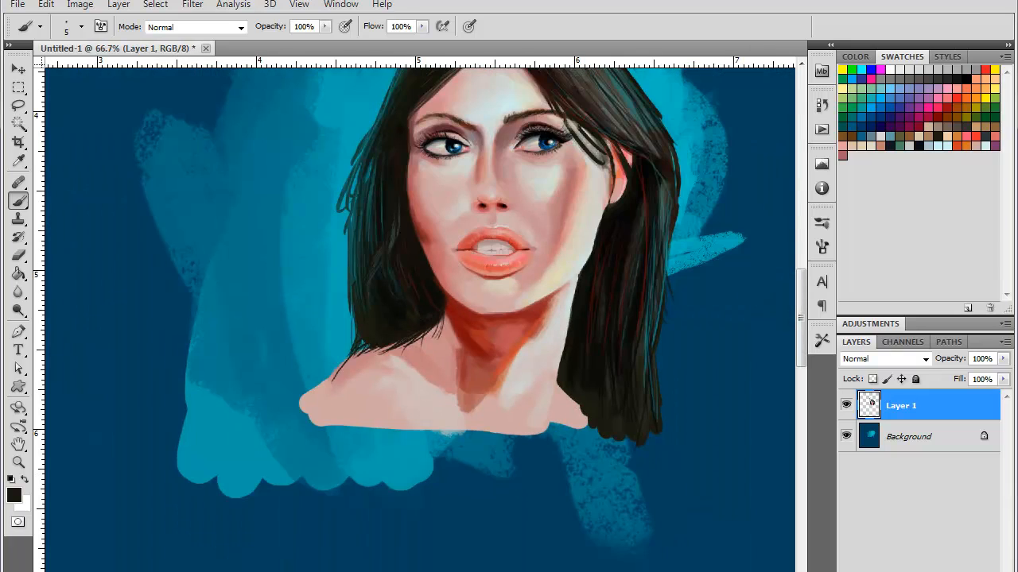
- Draw near-black strands on the longer hair section, along its neck side and its outer edge
{"action": "left_click_drag", "start_coordinate": [569, 325], "coordinate": [559, 348]}
{"action": "left_click_drag", "start_coordinate": [574, 288], "coordinate": [555, 377]}
{"action": "left_click_drag", "start_coordinate": [570, 337], "coordinate": [567, 407]}
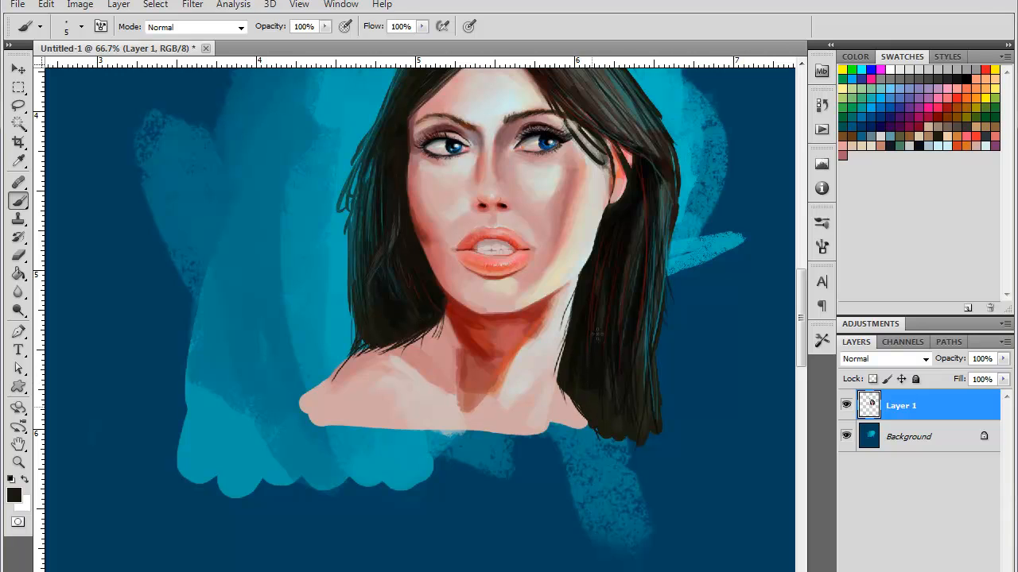
{"action": "left_click_drag", "start_coordinate": [642, 336], "coordinate": [646, 390]}
{"action": "mouse_move", "coordinate": [655, 318]}
{"action": "left_mouse_down"}
{"action": "mouse_move", "coordinate": [663, 388]}
{"action": "mouse_move", "coordinate": [648, 391]}
{"action": "mouse_move", "coordinate": [650, 434]}
{"action": "left_mouse_up"}
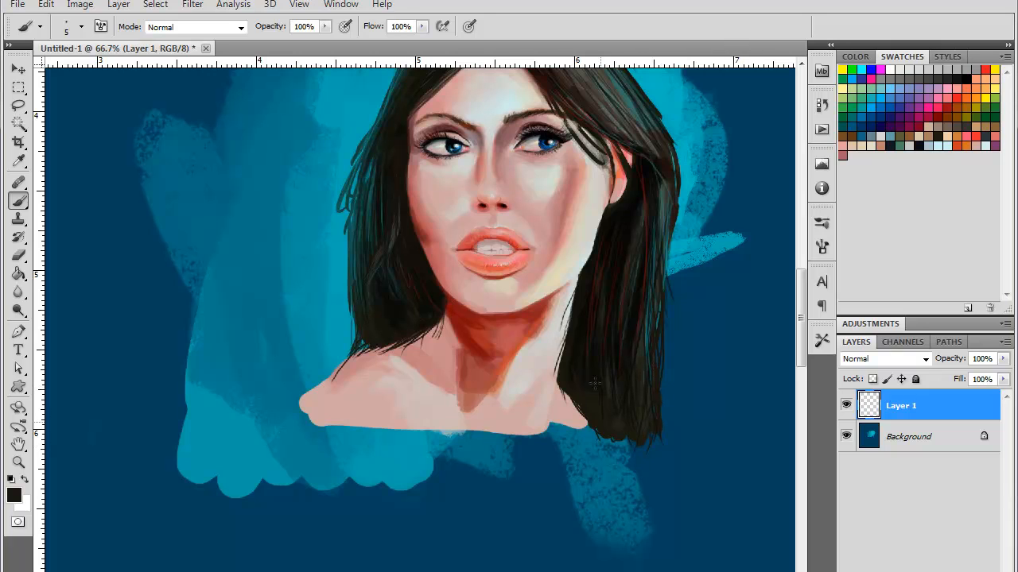
- Crop the image to a rectangle around the head and upper shoulders and clear the selection
{"action": "mouse_move", "coordinate": [667, 349]}
{"action": "left_mouse_down"}
{"action": "mouse_move", "coordinate": [527, 422]}
{"action": "mouse_move", "coordinate": [483, 431]}
{"action": "mouse_move", "coordinate": [466, 459]}
{"action": "left_mouse_up"}
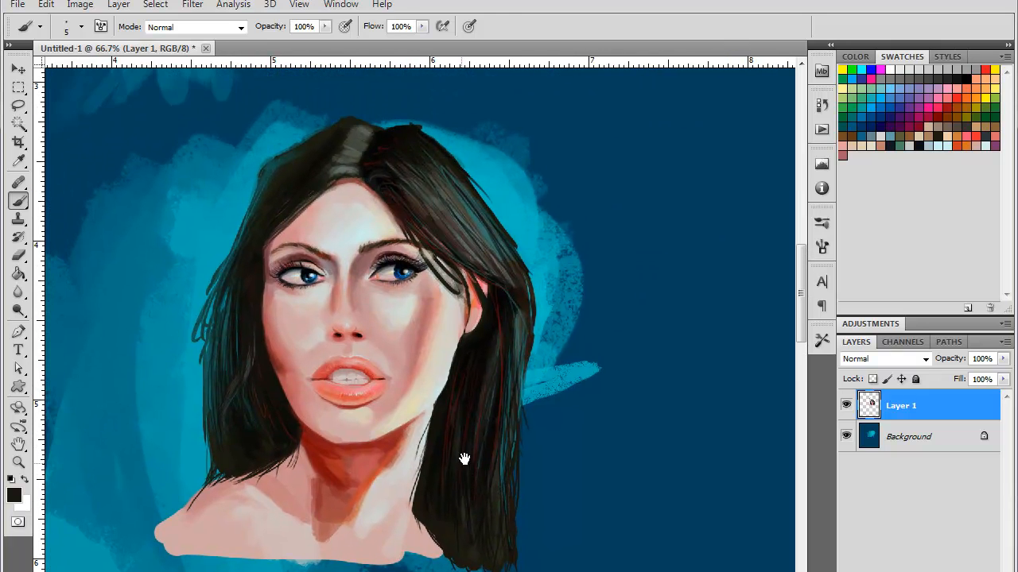
{"action": "key", "text": "ctrl+minus"}
{"action": "left_click", "coordinate": [18, 87]}
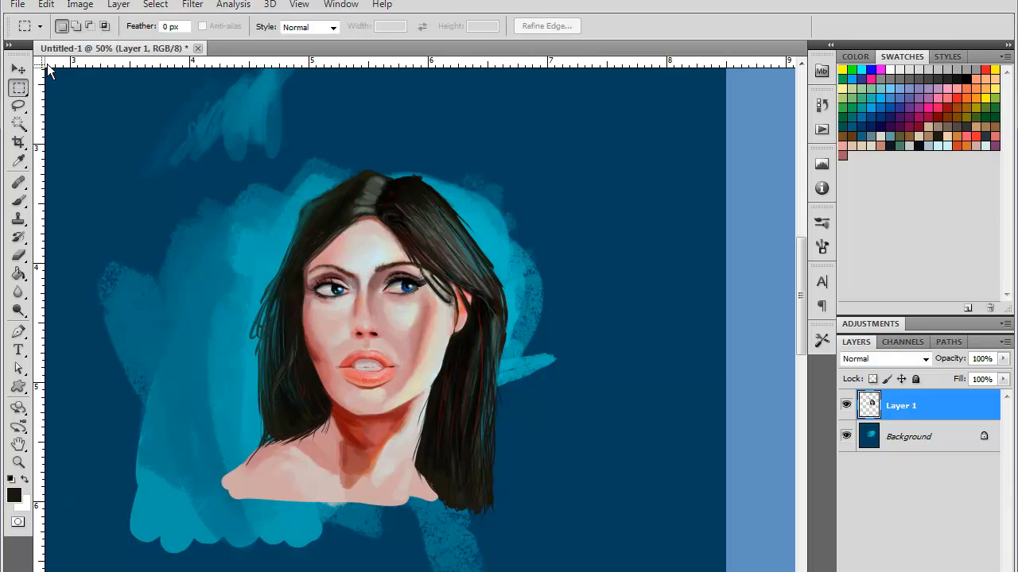
{"action": "left_click_drag", "start_coordinate": [180, 184], "coordinate": [547, 477]}
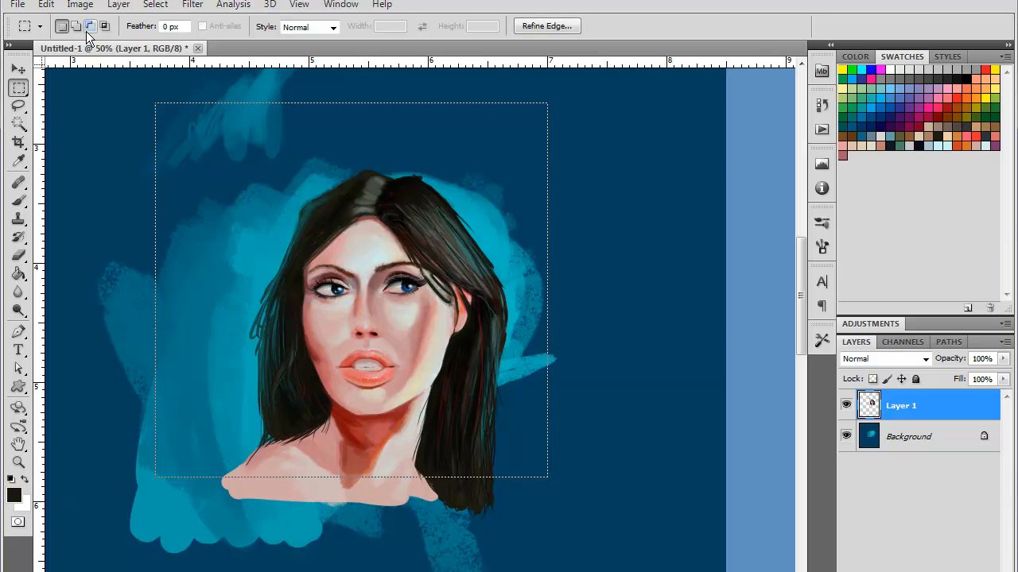
{"action": "left_click", "coordinate": [81, 4]}
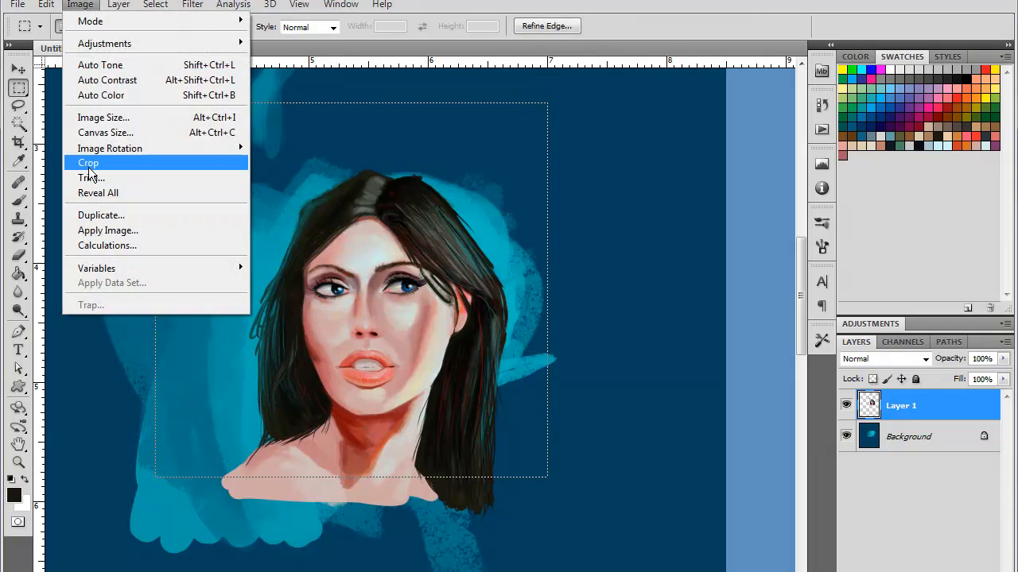
{"action": "left_click", "coordinate": [89, 163]}
{"action": "key", "text": "ctrl+d"}
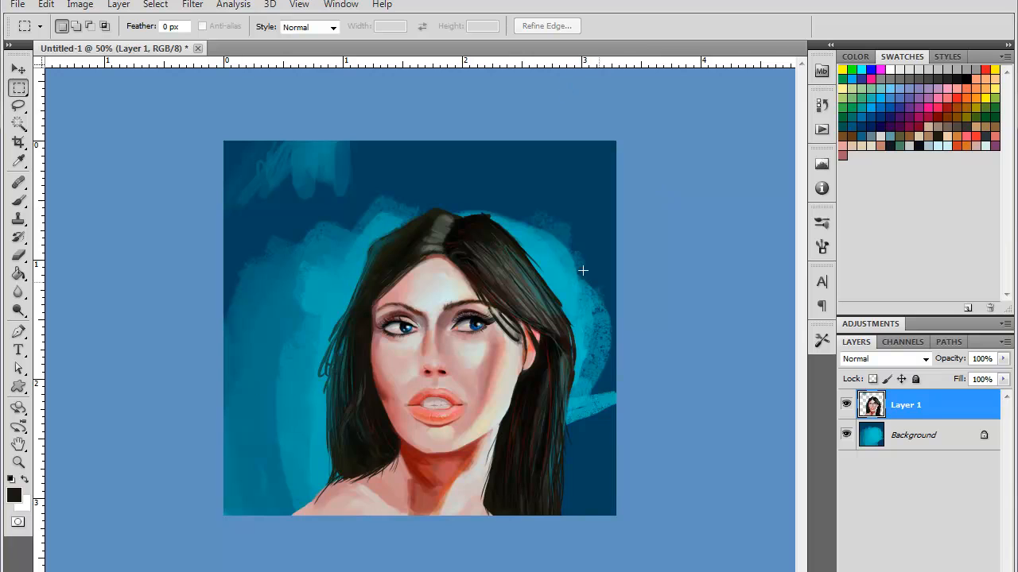
- Paint the neck shadow's shoulder-side edge in sampled red with the textured 36 brush at 15 px
{"action": "key", "text": "ctrl+plus"}
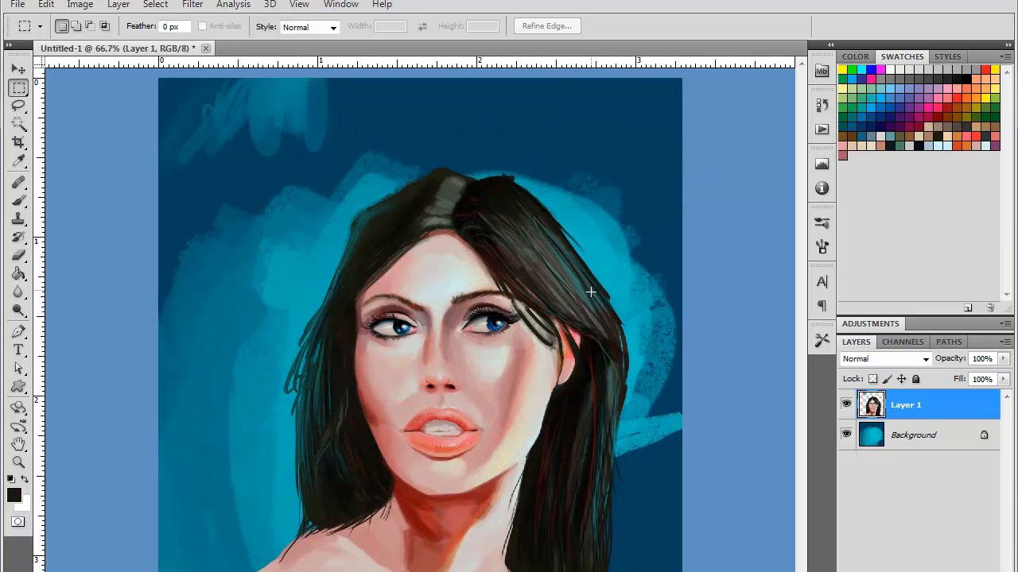
{"action": "left_click", "coordinate": [19, 201]}
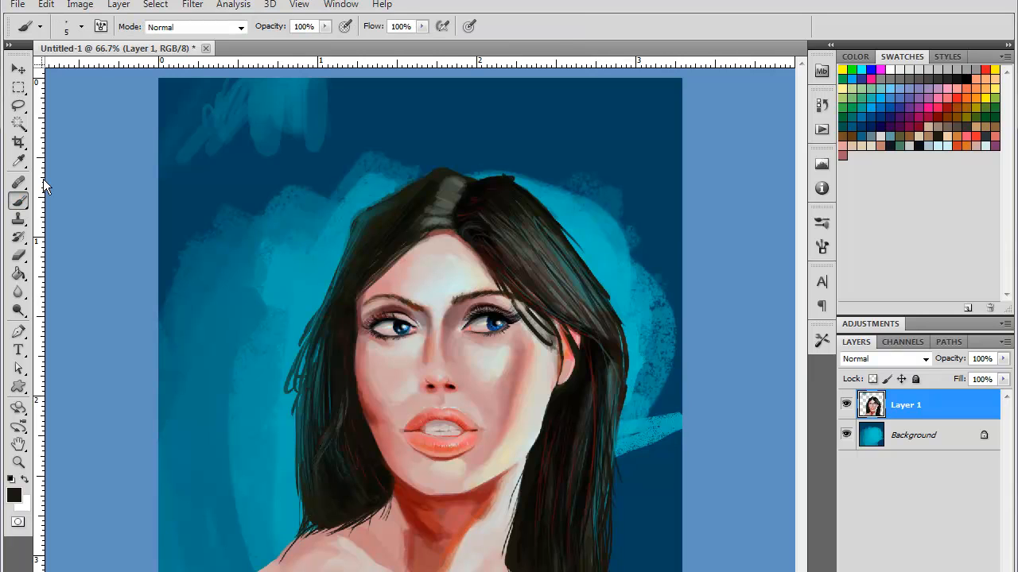
{"action": "key", "text": "ctrl+plus"}
{"action": "left_click_drag", "start_coordinate": [568, 566], "coordinate": [524, 318]}
{"action": "right_click", "coordinate": [452, 349]}
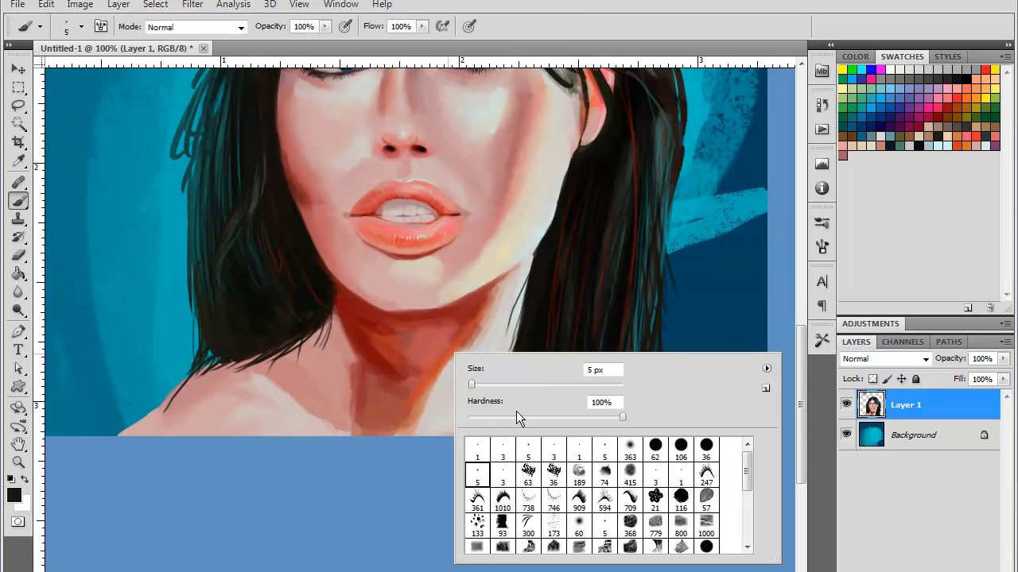
{"action": "left_click", "coordinate": [553, 475]}
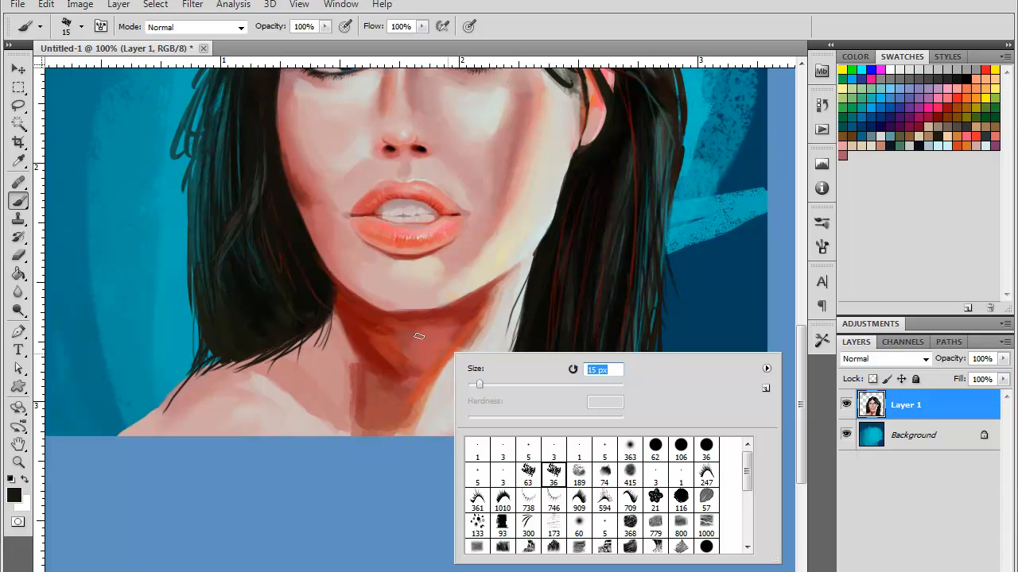
{"action": "left_click", "coordinate": [370, 377], "text": "alt"}
{"action": "left_click", "coordinate": [359, 385], "text": "alt"}
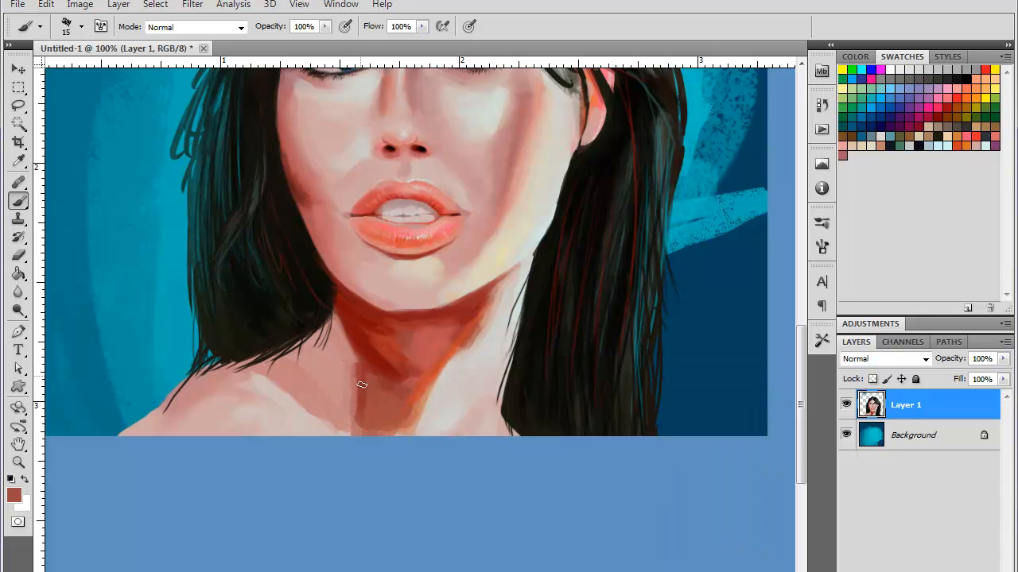
{"action": "mouse_move", "coordinate": [361, 373]}
{"action": "left_mouse_down"}
{"action": "mouse_move", "coordinate": [356, 419]}
{"action": "mouse_move", "coordinate": [355, 403]}
{"action": "left_mouse_up"}
- Blend the neck shadow's edge into the shoulder with alternately sampled skin pinks and reds
{"action": "left_click", "coordinate": [296, 396], "text": "alt"}
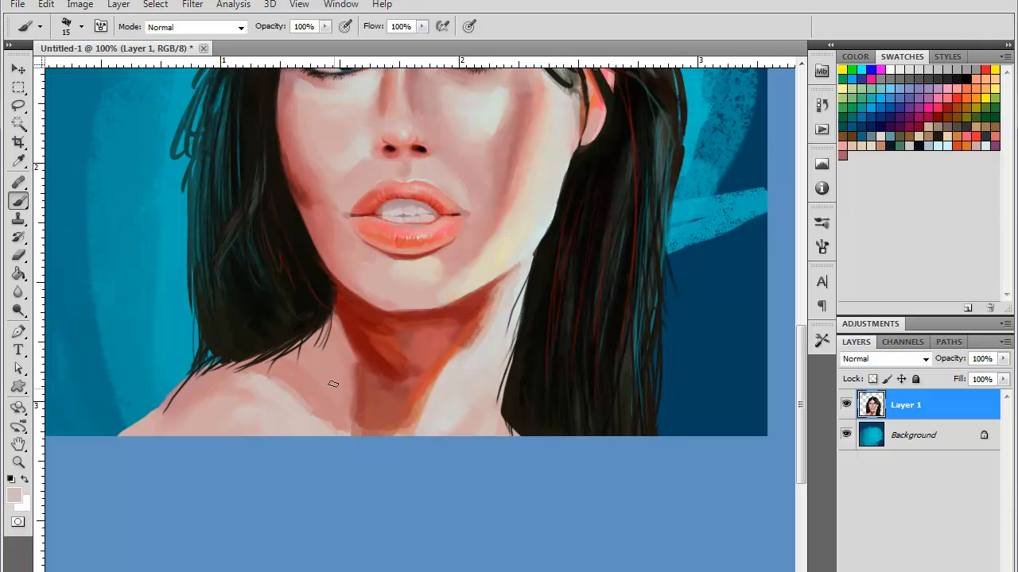
{"action": "left_click", "coordinate": [351, 365], "text": "alt"}
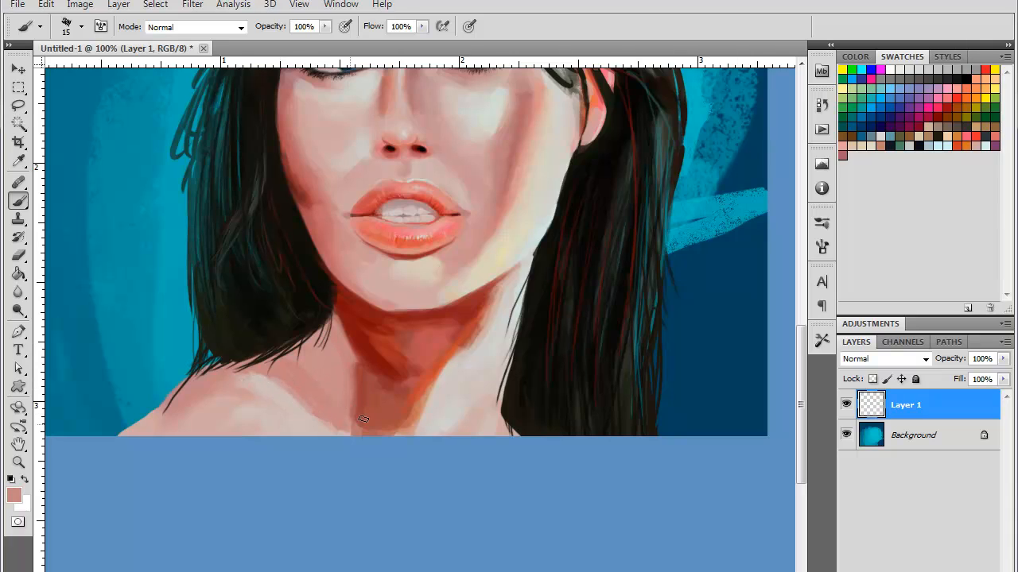
{"action": "left_click", "coordinate": [366, 388], "text": "alt"}
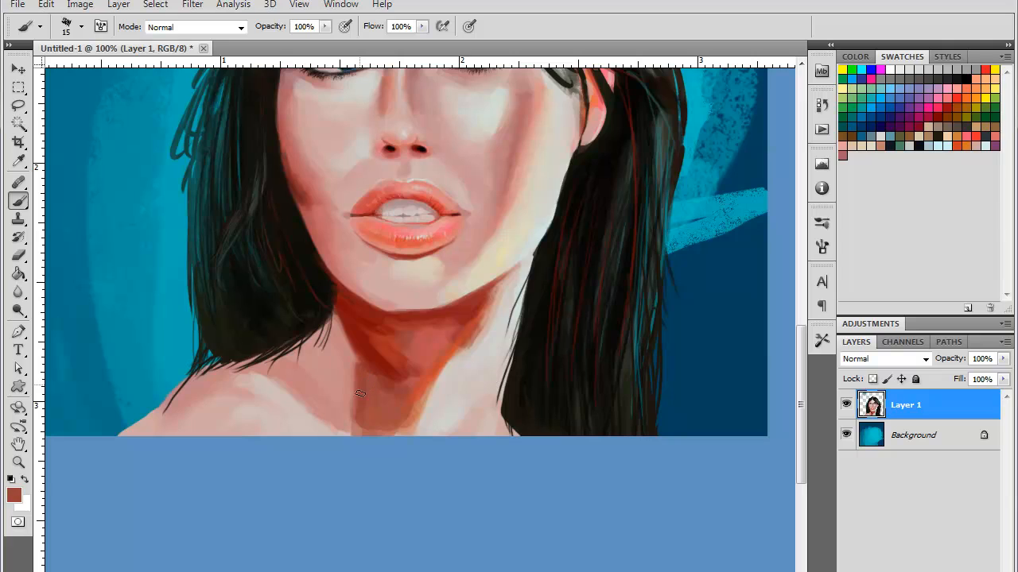
{"action": "left_click", "coordinate": [348, 374], "text": "alt"}
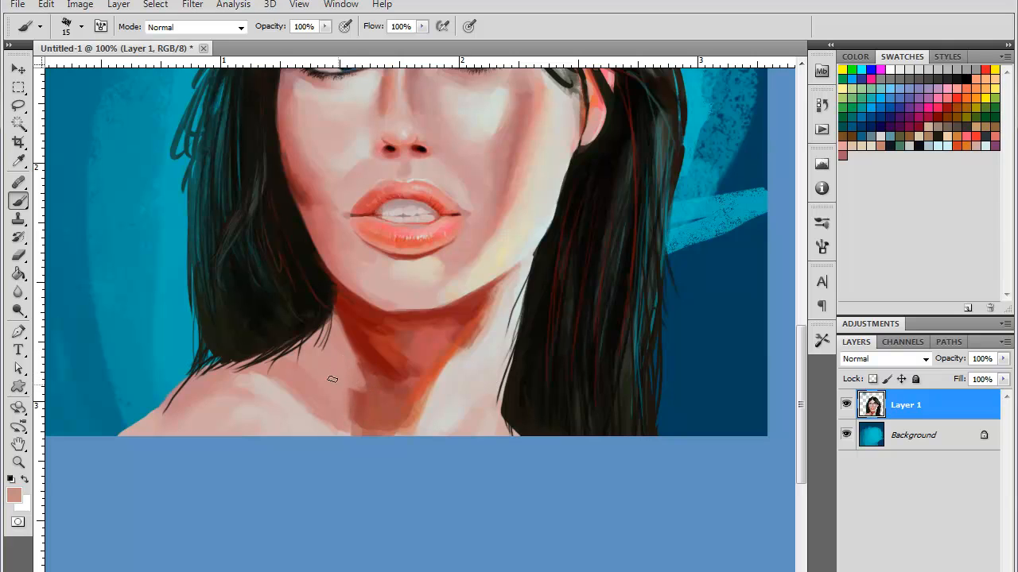
{"action": "left_click", "coordinate": [353, 387], "text": "alt"}
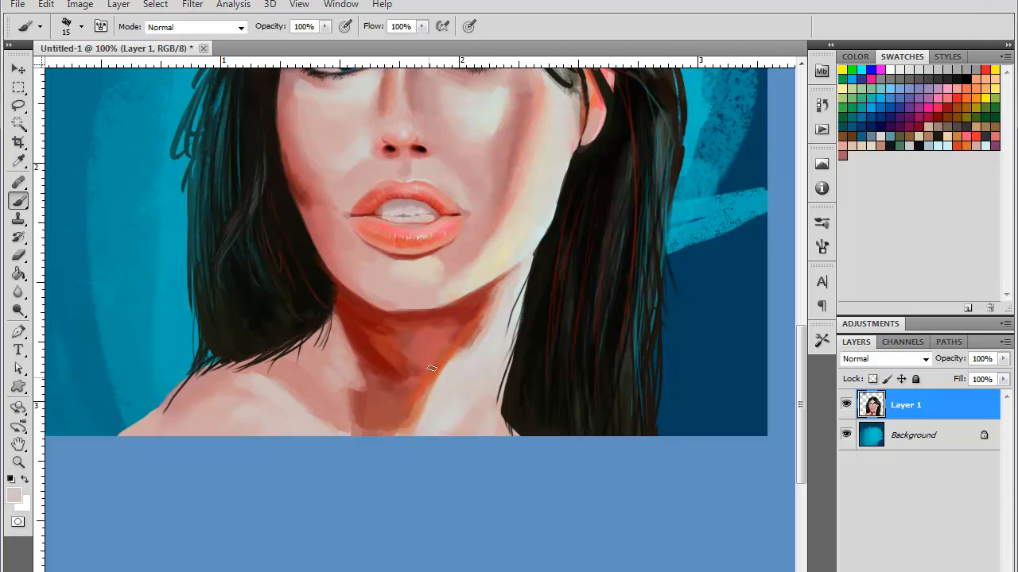
- Smooth the middle of the neck shadow and its orange edge with colors sampled around the neck
{"action": "mouse_move", "coordinate": [454, 363]}
{"action": "left_mouse_down"}
{"action": "mouse_move", "coordinate": [416, 344]}
{"action": "mouse_move", "coordinate": [437, 342]}
{"action": "mouse_move", "coordinate": [397, 353]}
{"action": "mouse_move", "coordinate": [403, 345]}
{"action": "mouse_move", "coordinate": [390, 349]}
{"action": "mouse_move", "coordinate": [409, 353]}
{"action": "mouse_move", "coordinate": [362, 340]}
{"action": "mouse_move", "coordinate": [365, 384]}
{"action": "mouse_move", "coordinate": [370, 392]}
{"action": "mouse_move", "coordinate": [407, 285]}
{"action": "mouse_move", "coordinate": [405, 265]}
{"action": "mouse_move", "coordinate": [390, 374]}
{"action": "left_mouse_up"}
{"action": "left_click", "coordinate": [441, 338], "text": "alt"}
{"action": "left_click", "coordinate": [430, 343], "text": "alt"}
{"action": "left_click", "coordinate": [392, 343], "text": "alt"}
{"action": "left_click", "coordinate": [371, 342], "text": "alt"}
{"action": "left_click", "coordinate": [387, 373], "text": "alt"}
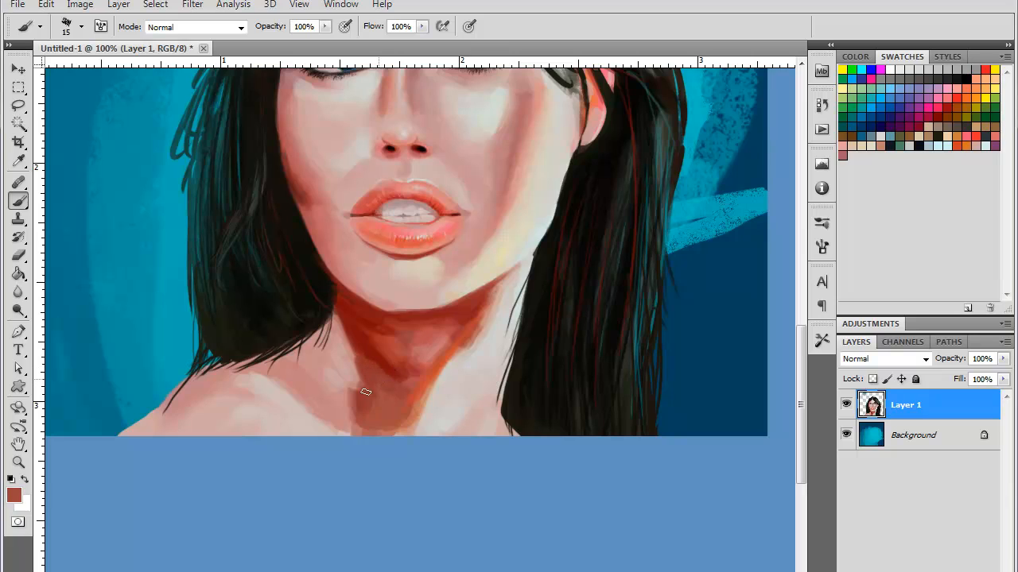
- Deepen the neck shadow beside the hair with sampled dark red and even out its lower part with brownish red
{"action": "left_click", "coordinate": [369, 352], "text": "alt"}
{"action": "left_click_drag", "start_coordinate": [352, 329], "coordinate": [392, 376]}
{"action": "left_click", "coordinate": [382, 403], "text": "alt"}
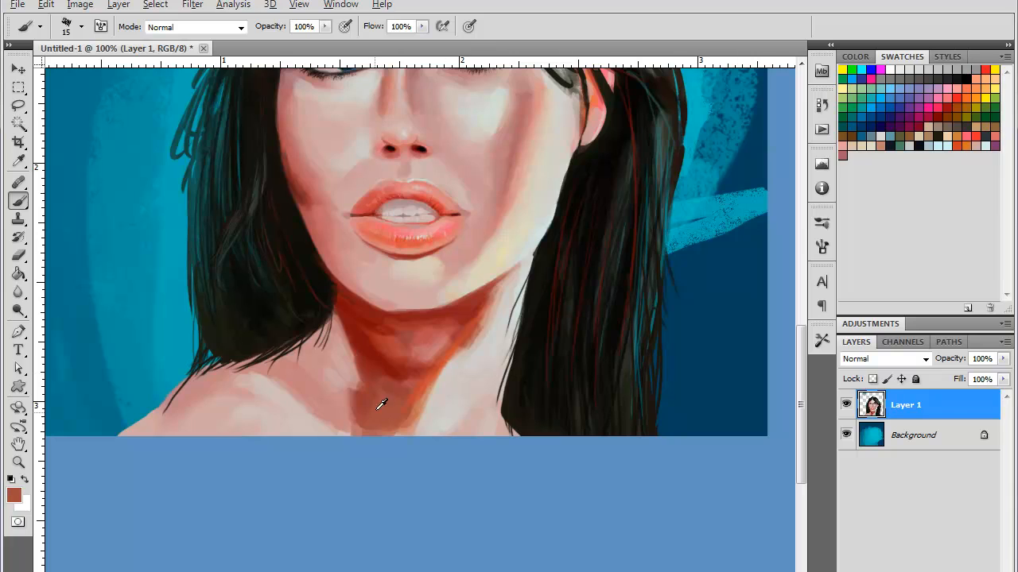
{"action": "mouse_move", "coordinate": [382, 403]}
{"action": "left_mouse_down"}
{"action": "mouse_move", "coordinate": [380, 390]}
{"action": "mouse_move", "coordinate": [389, 415]}
{"action": "left_mouse_up"}
- Refine the boundary between the orange shadow edge and the lit side of the neck with sampled orange and pale skin tones
{"action": "left_click", "coordinate": [435, 375], "text": "alt"}
{"action": "mouse_move", "coordinate": [434, 374]}
{"action": "left_mouse_down"}
{"action": "mouse_move", "coordinate": [447, 358]}
{"action": "mouse_move", "coordinate": [437, 404]}
{"action": "left_mouse_up"}
{"action": "left_click", "coordinate": [445, 376], "text": "alt"}
{"action": "left_click", "coordinate": [458, 371], "text": "alt"}
{"action": "mouse_move", "coordinate": [457, 361]}
{"action": "left_mouse_down"}
{"action": "mouse_move", "coordinate": [489, 314]}
{"action": "mouse_move", "coordinate": [452, 364]}
{"action": "mouse_move", "coordinate": [470, 329]}
{"action": "left_mouse_up"}
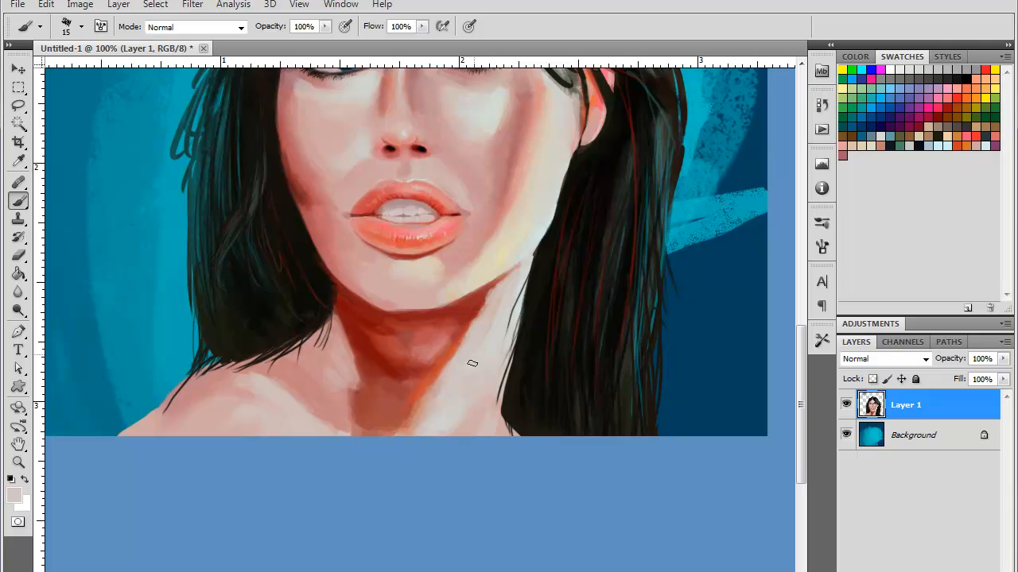
- Widen the longer hair section over the lit side of the neck with sampled near-black
{"action": "left_click", "coordinate": [483, 403], "text": "alt"}
{"action": "left_click", "coordinate": [487, 404], "text": "alt"}
{"action": "left_click", "coordinate": [525, 321], "text": "alt"}
{"action": "mouse_move", "coordinate": [541, 268]}
{"action": "left_mouse_down"}
{"action": "mouse_move", "coordinate": [509, 366]}
{"action": "mouse_move", "coordinate": [520, 300]}
{"action": "mouse_move", "coordinate": [506, 347]}
{"action": "mouse_move", "coordinate": [517, 425]}
{"action": "left_mouse_up"}
{"action": "left_click_drag", "start_coordinate": [510, 348], "coordinate": [493, 436]}
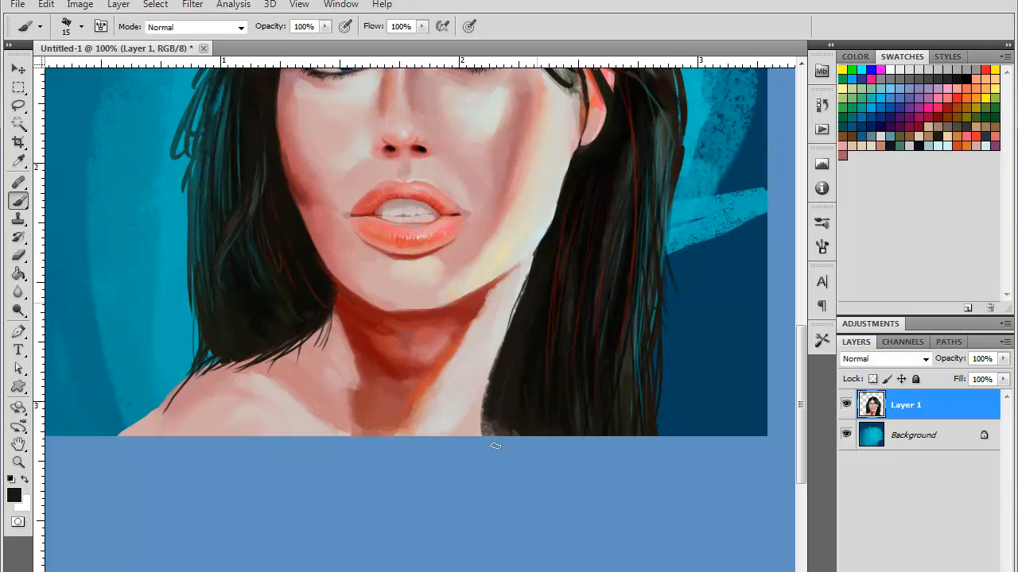
{"action": "left_click_drag", "start_coordinate": [527, 274], "coordinate": [509, 358]}
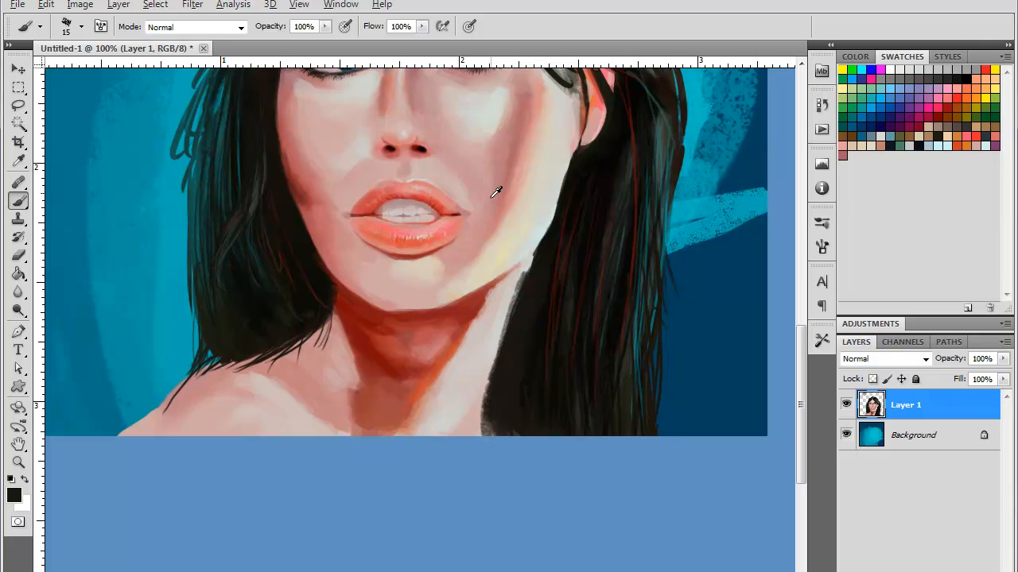
- Reduce the brush to 9 px and clean up the jawline beside the hair with sampled skin tones
{"action": "right_click", "coordinate": [560, 252]}
{"action": "left_click_drag", "start_coordinate": [521, 316], "coordinate": [504, 319]}
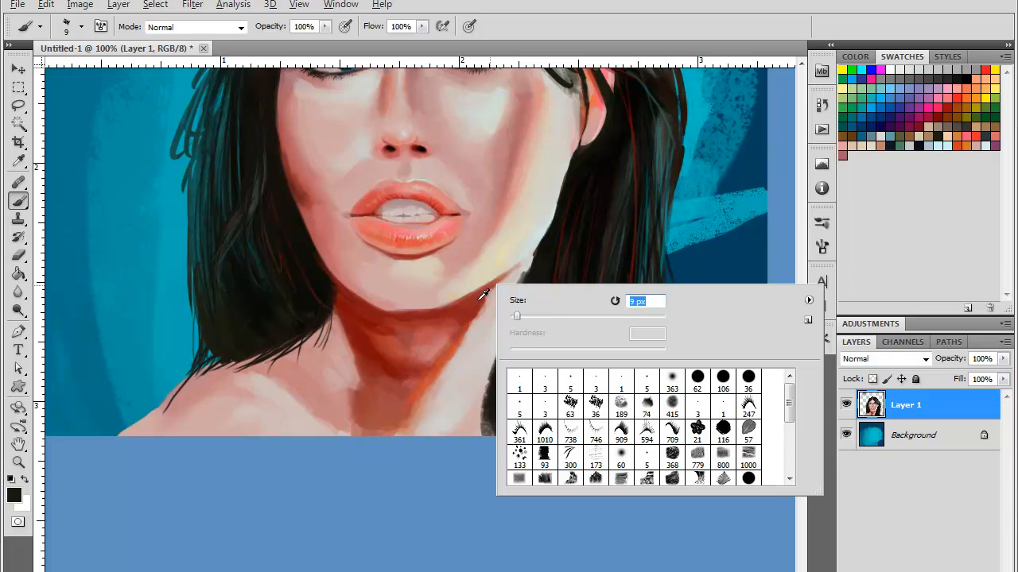
{"action": "left_click", "coordinate": [477, 300], "text": "alt"}
{"action": "left_click", "coordinate": [498, 282], "text": "alt"}
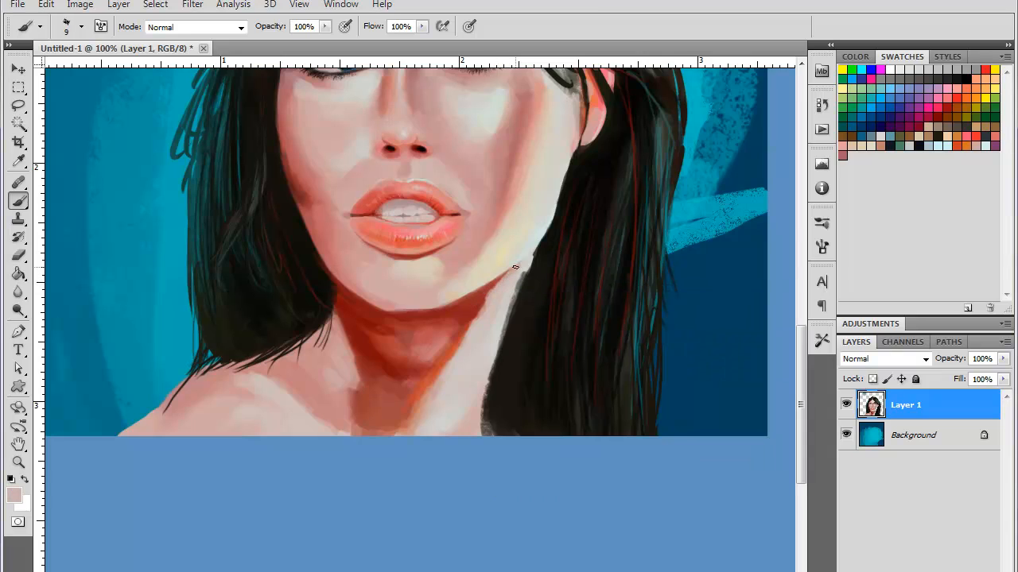
{"action": "left_click", "coordinate": [525, 261], "text": "alt"}
{"action": "left_click_drag", "start_coordinate": [531, 256], "coordinate": [514, 274]}
{"action": "left_click", "coordinate": [527, 251], "text": "alt"}
{"action": "left_click_drag", "start_coordinate": [557, 190], "coordinate": [555, 208]}
- Repaint the lit side of the neck from the jaw corner downward with sampled pale skin color
{"action": "left_click", "coordinate": [518, 272], "text": "alt"}
{"action": "mouse_move", "coordinate": [529, 261]}
{"action": "left_mouse_down"}
{"action": "mouse_move", "coordinate": [495, 341]}
{"action": "mouse_move", "coordinate": [516, 282]}
{"action": "mouse_move", "coordinate": [496, 287]}
{"action": "mouse_move", "coordinate": [515, 265]}
{"action": "mouse_move", "coordinate": [494, 280]}
{"action": "mouse_move", "coordinate": [506, 281]}
{"action": "mouse_move", "coordinate": [492, 289]}
{"action": "mouse_move", "coordinate": [509, 273]}
{"action": "mouse_move", "coordinate": [435, 380]}
{"action": "mouse_move", "coordinate": [423, 401]}
{"action": "left_mouse_up"}
{"action": "left_click", "coordinate": [514, 269], "text": "alt"}
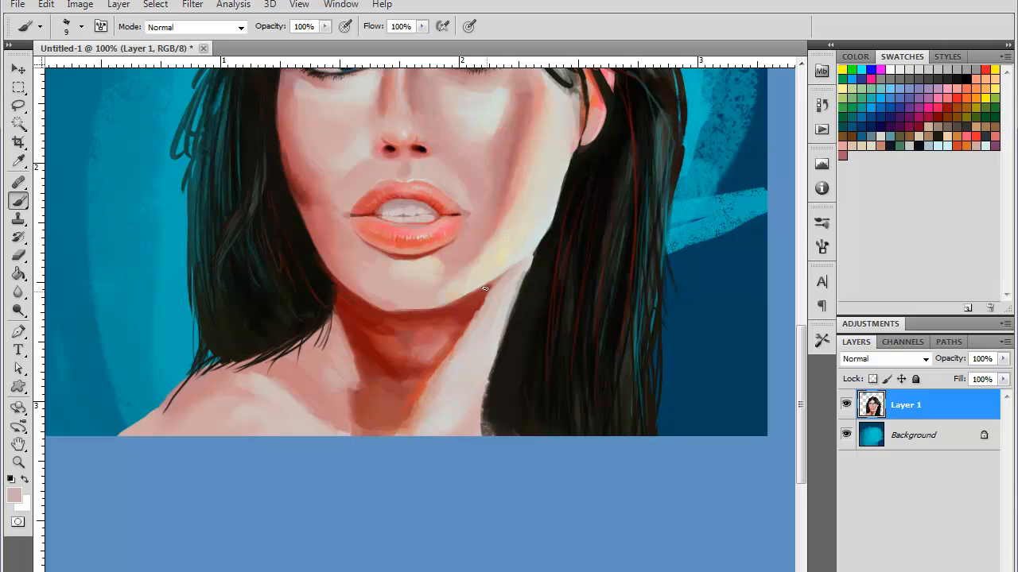
{"action": "left_click", "coordinate": [437, 363], "text": "alt"}
{"action": "left_click", "coordinate": [429, 322], "text": "alt"}
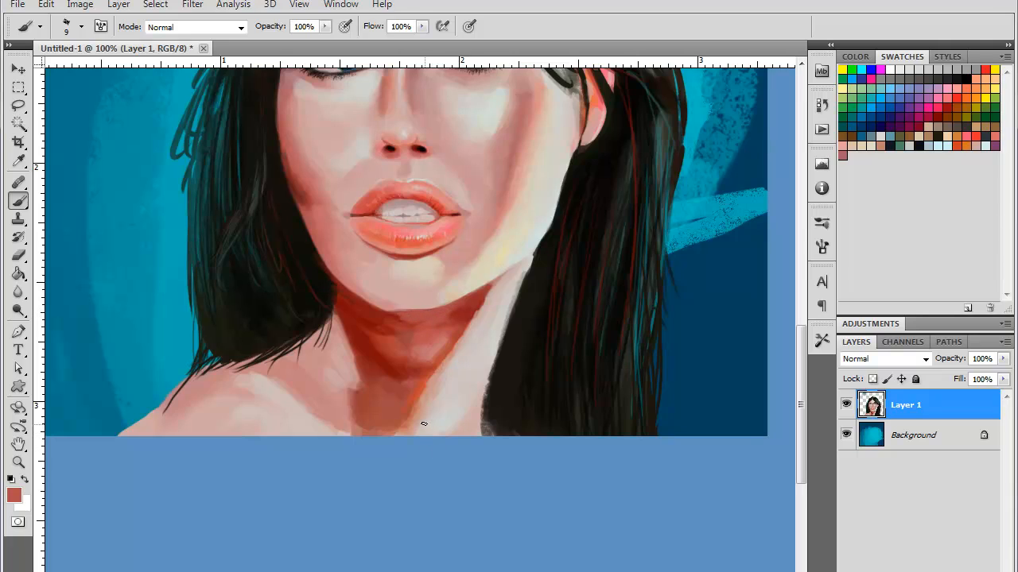
- Trim the neck shadow's corner under the jaw with sampled skin color and soften its middle with a muted red
{"action": "left_click", "coordinate": [487, 316], "text": "alt"}
{"action": "left_click_drag", "start_coordinate": [480, 306], "coordinate": [456, 315]}
{"action": "left_click", "coordinate": [480, 321], "text": "alt"}
{"action": "left_click", "coordinate": [928, 145]}
{"action": "left_click", "coordinate": [400, 349], "text": "alt"}
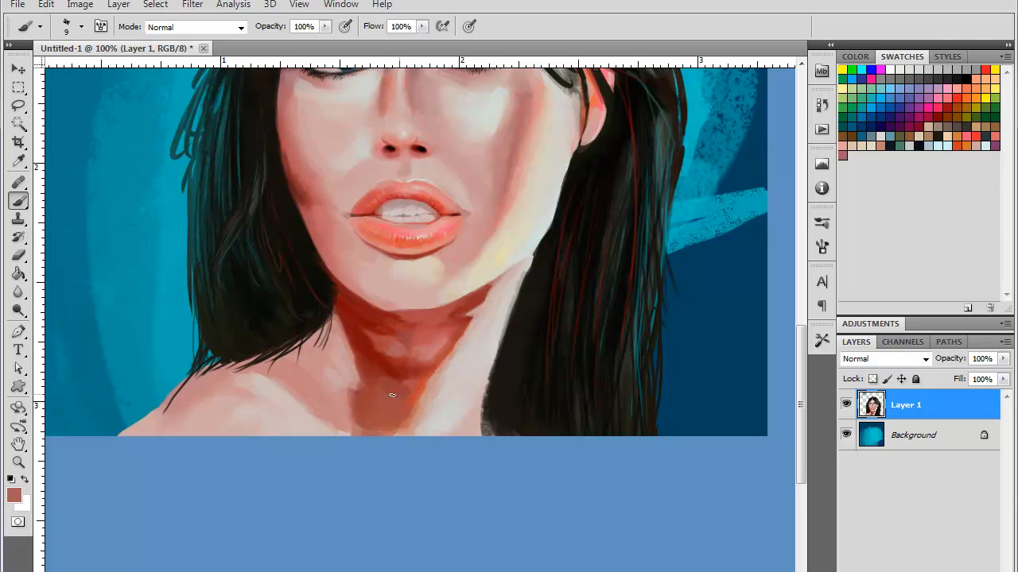
- Rework the lower neck shadow and its jaw corner in sampled reds, and tidy its lit edge with skin color
{"action": "mouse_move", "coordinate": [376, 399]}
{"action": "left_mouse_down"}
{"action": "mouse_move", "coordinate": [384, 406]}
{"action": "mouse_move", "coordinate": [373, 385]}
{"action": "mouse_move", "coordinate": [348, 394]}
{"action": "mouse_move", "coordinate": [360, 421]}
{"action": "left_mouse_up"}
{"action": "left_click", "coordinate": [418, 387], "text": "alt"}
{"action": "left_click_drag", "start_coordinate": [485, 293], "coordinate": [478, 306]}
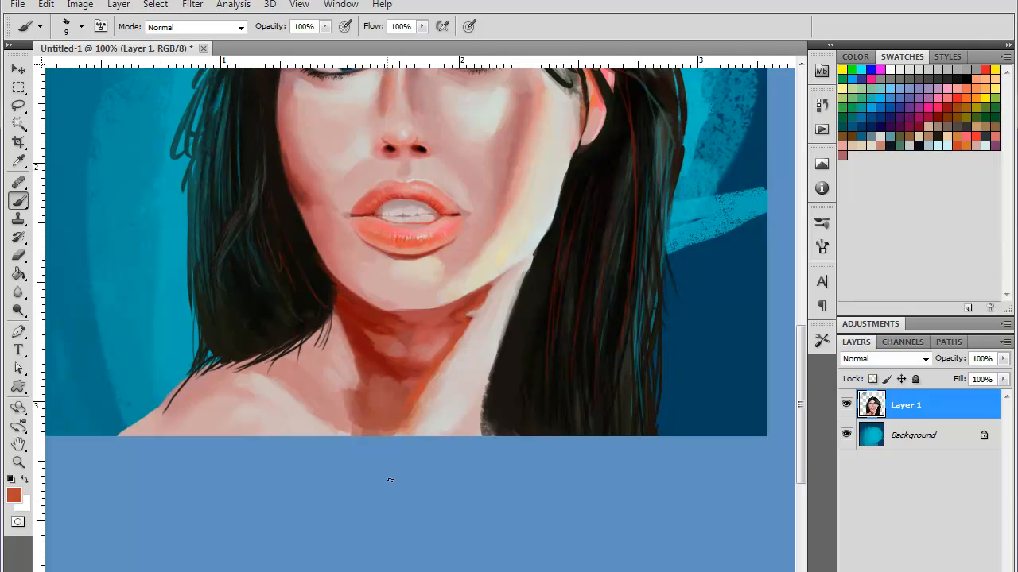
{"action": "left_click", "coordinate": [474, 322], "text": "alt"}
{"action": "left_click_drag", "start_coordinate": [472, 317], "coordinate": [446, 359]}
{"action": "key", "text": "ctrl+minus"}
{"action": "key", "text": "ctrl+plus"}
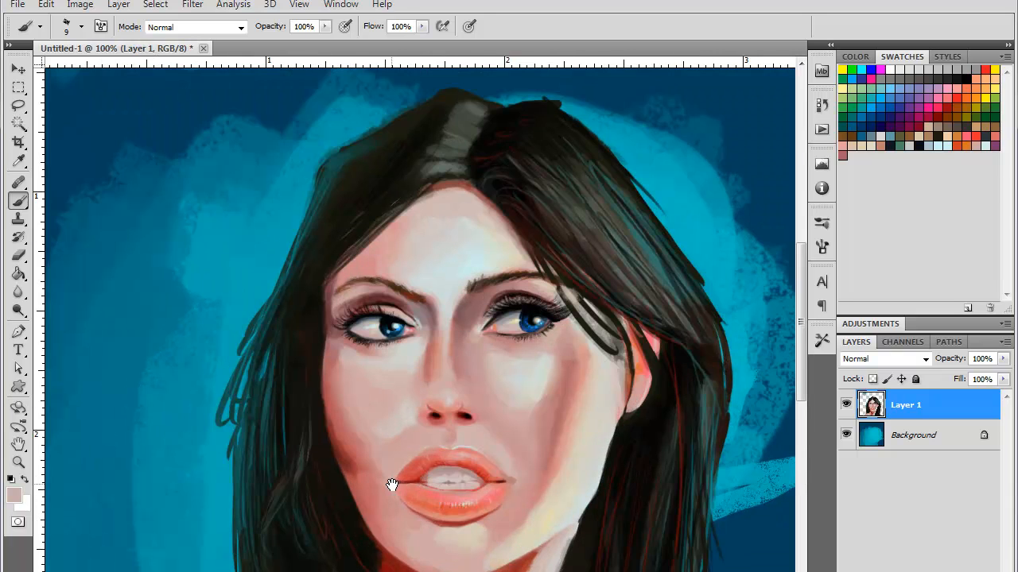
- Darken the neck shadow where the hair meets the jaw with sampled black and dark red
{"action": "left_click_drag", "start_coordinate": [549, 455], "coordinate": [443, 311]}
{"action": "left_click", "coordinate": [267, 375], "text": "alt"}
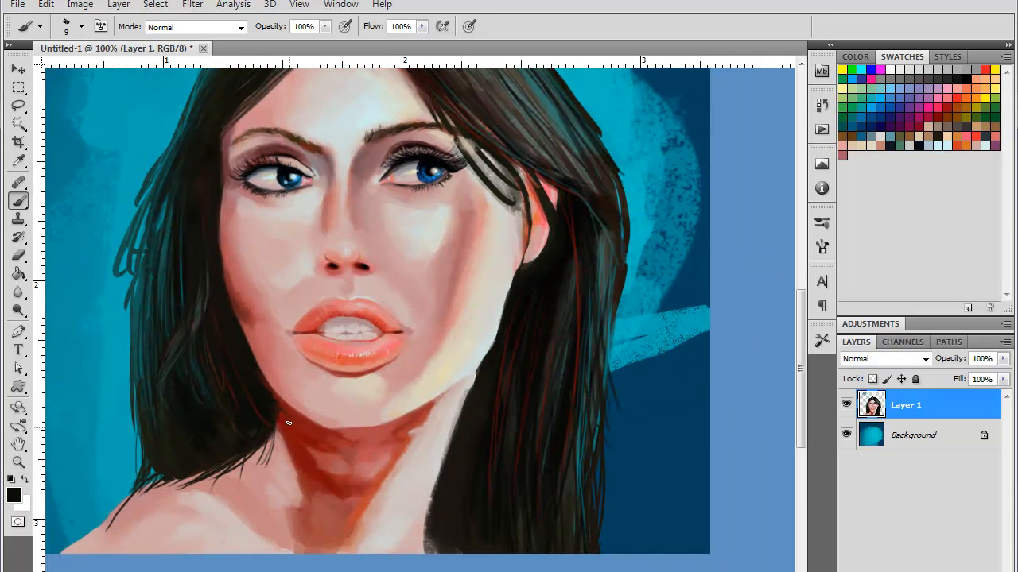
{"action": "left_click_drag", "start_coordinate": [291, 413], "coordinate": [287, 433]}
{"action": "left_click", "coordinate": [296, 431], "text": "alt"}
{"action": "left_click_drag", "start_coordinate": [295, 414], "coordinate": [315, 426]}
{"action": "key", "text": "ctrl+minus"}
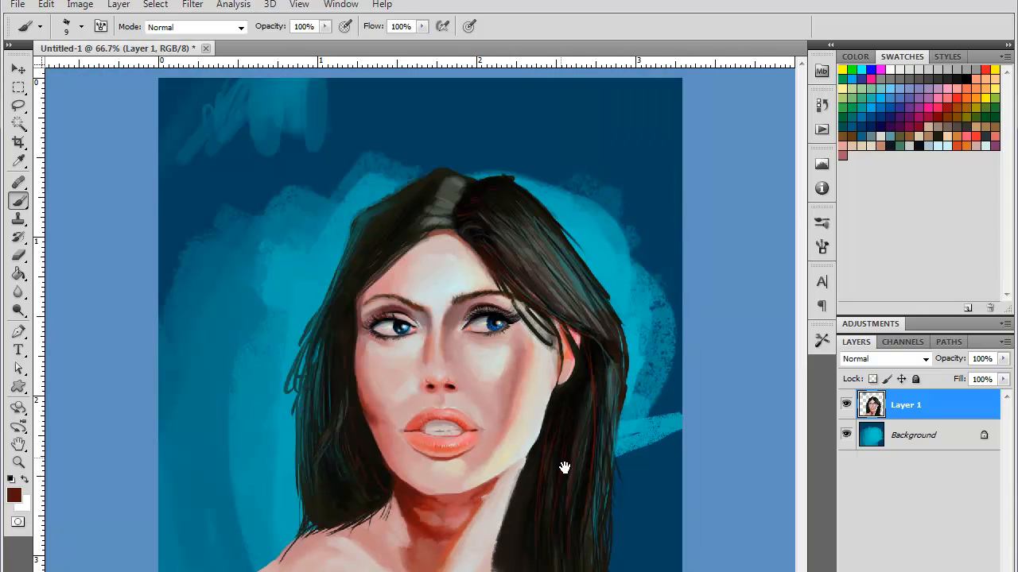
- Touch up the edge of the cheek shadow beneath the eye on the ear side with sampled skin colors
{"action": "key", "text": "ctrl+minus"}
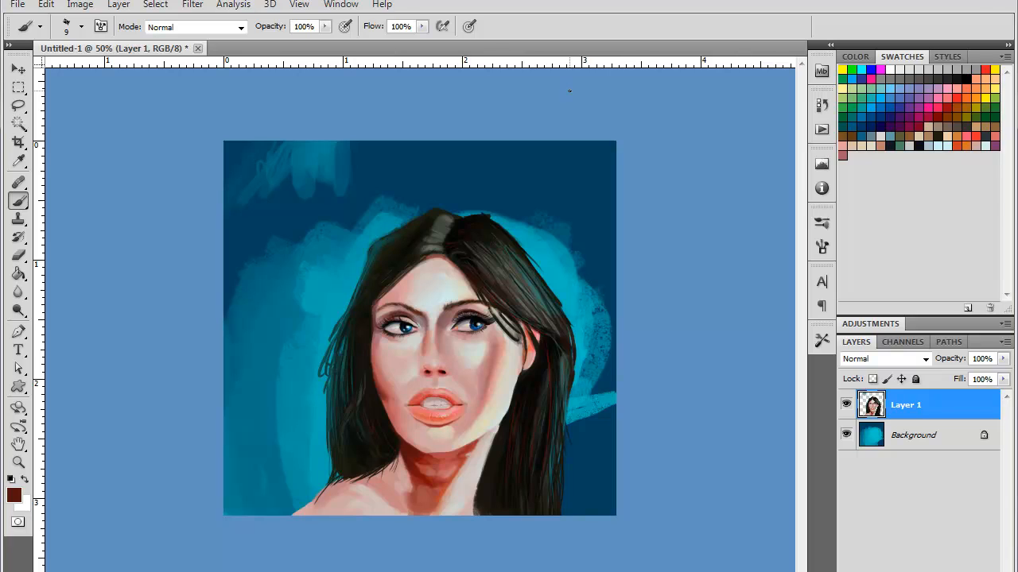
{"action": "key", "text": "ctrl+plus"}
{"action": "key", "text": "ctrl+plus"}
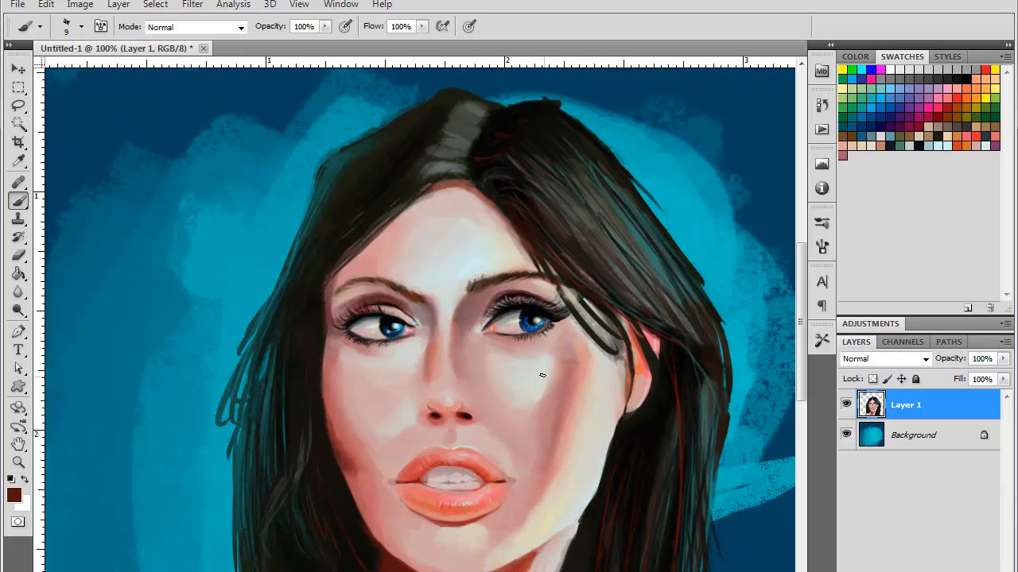
{"action": "left_click", "coordinate": [545, 371], "text": "alt"}
{"action": "left_click", "coordinate": [550, 366], "text": "alt"}
{"action": "left_click", "coordinate": [591, 413], "text": "alt"}
{"action": "left_click_drag", "start_coordinate": [583, 400], "coordinate": [580, 391]}
- Dot dark brown freckles across the nose and both cheeks with the 5 px hard round brush
{"action": "right_click", "coordinate": [541, 387]}
{"action": "left_click", "coordinate": [623, 484]}
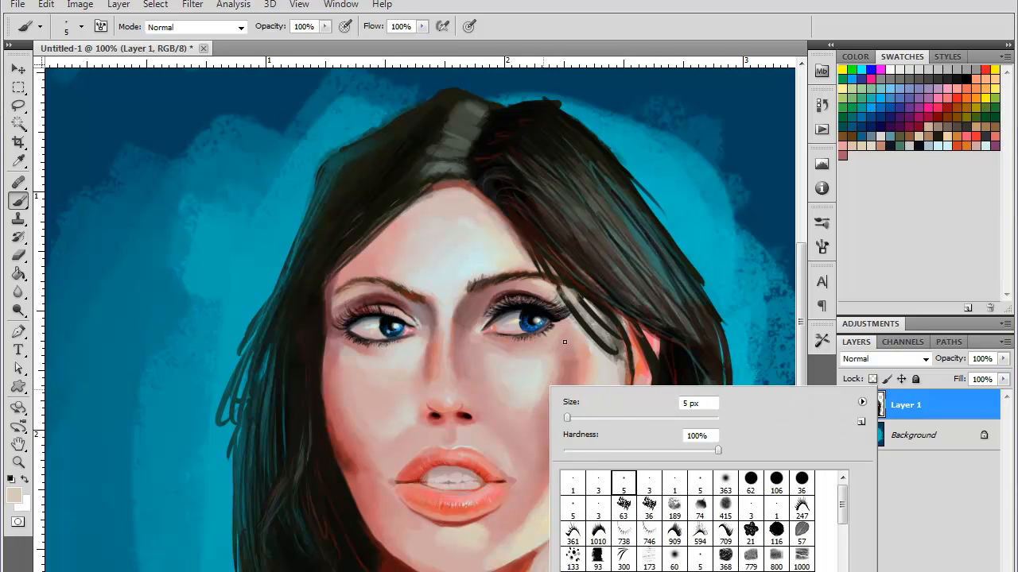
{"action": "left_click", "coordinate": [947, 112]}
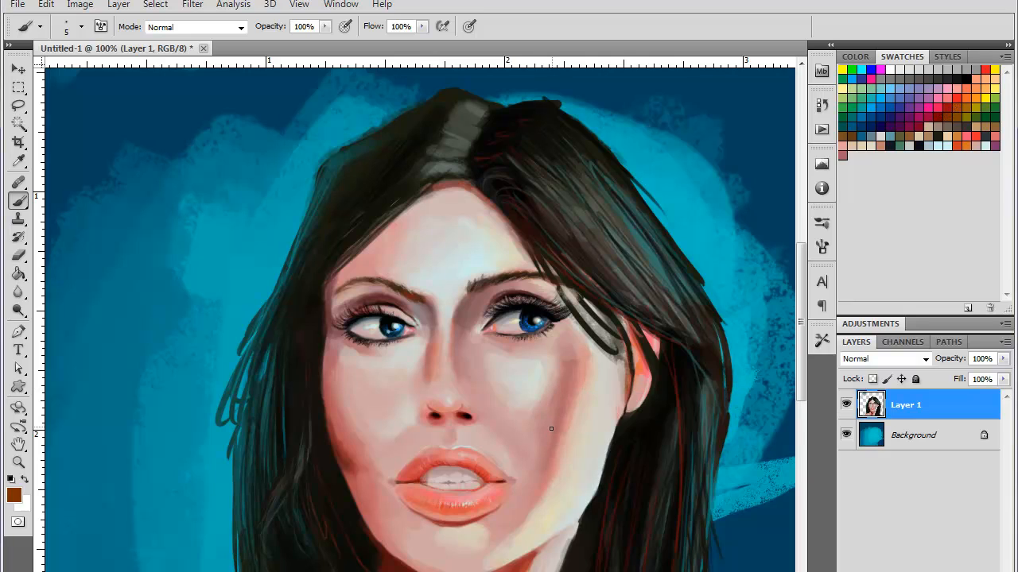
{"action": "left_click", "coordinate": [551, 429]}
{"action": "left_click", "coordinate": [469, 354]}
{"action": "left_click", "coordinate": [464, 371]}
- Fade the freckles and touch up the shaded side of the nose with sampled skin colors, using the 36 px textured brush reduced to 11 px
{"action": "right_click", "coordinate": [573, 391]}
{"action": "left_click", "coordinate": [632, 504]}
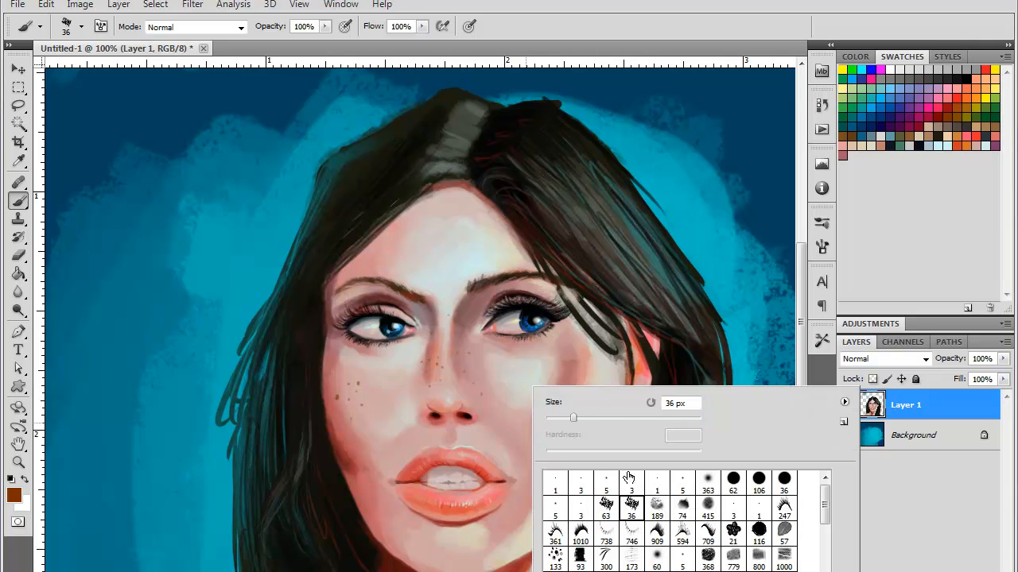
{"action": "left_click_drag", "start_coordinate": [573, 419], "coordinate": [550, 397]}
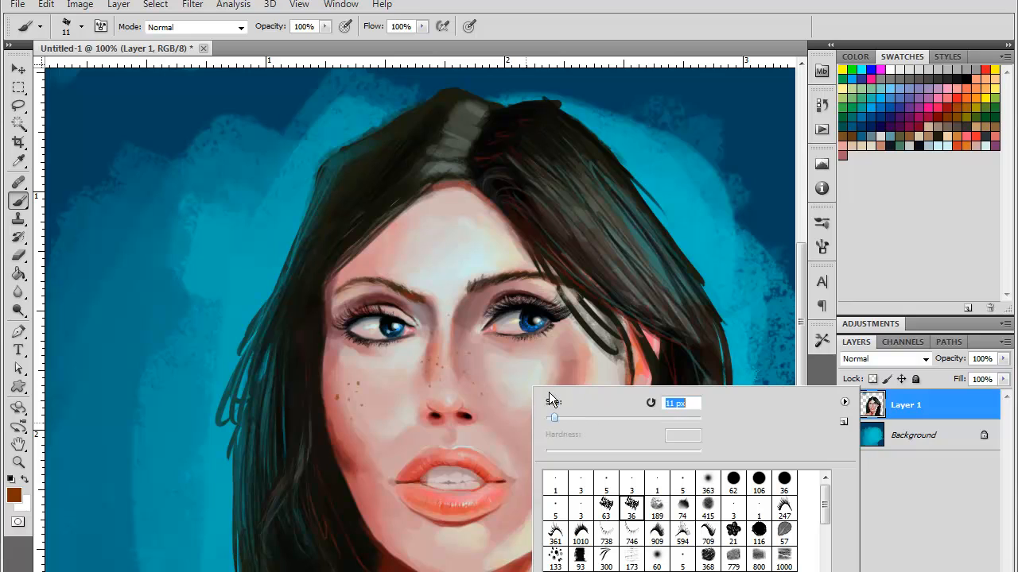
{"action": "left_click", "coordinate": [455, 283], "text": "alt"}
{"action": "left_click", "coordinate": [433, 347], "text": "alt"}
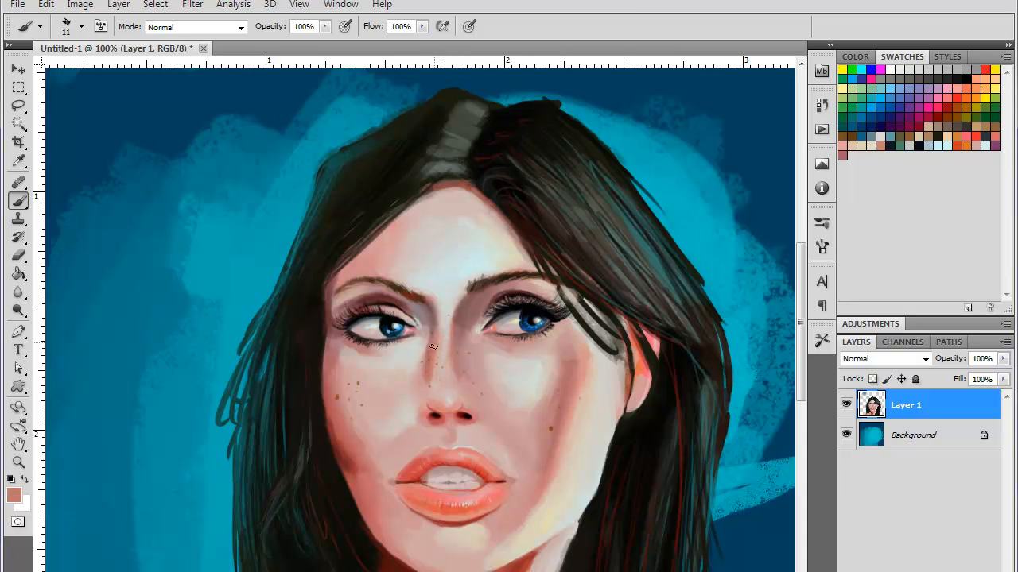
{"action": "left_click", "coordinate": [367, 388], "text": "alt"}
{"action": "left_click", "coordinate": [345, 414], "text": "alt"}
{"action": "left_click", "coordinate": [480, 376], "text": "alt"}
{"action": "left_click", "coordinate": [464, 321], "text": "alt"}
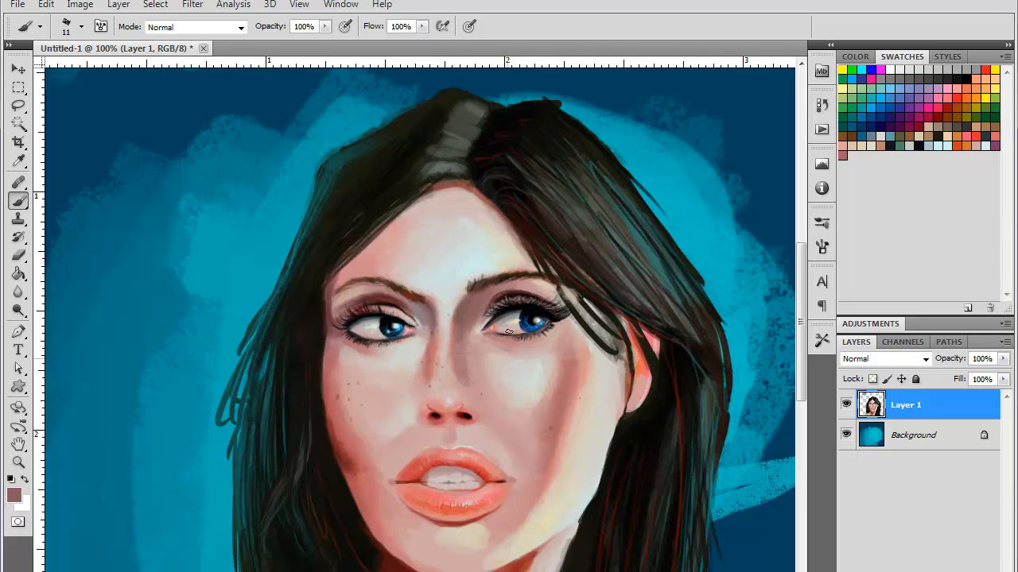
{"action": "key", "text": "ctrl+z"}
{"action": "left_click_drag", "start_coordinate": [460, 354], "coordinate": [463, 375]}
- Define the outer wing and lower edge of the nostril on the freckled-cheek side with sampled reds and a 6 px brush
{"action": "key", "text": "ctrl+plus"}
{"action": "scroll", "coordinate": [465, 320], "scroll_direction": "down", "scroll_amount": 3}
{"action": "right_click", "coordinate": [451, 386]}
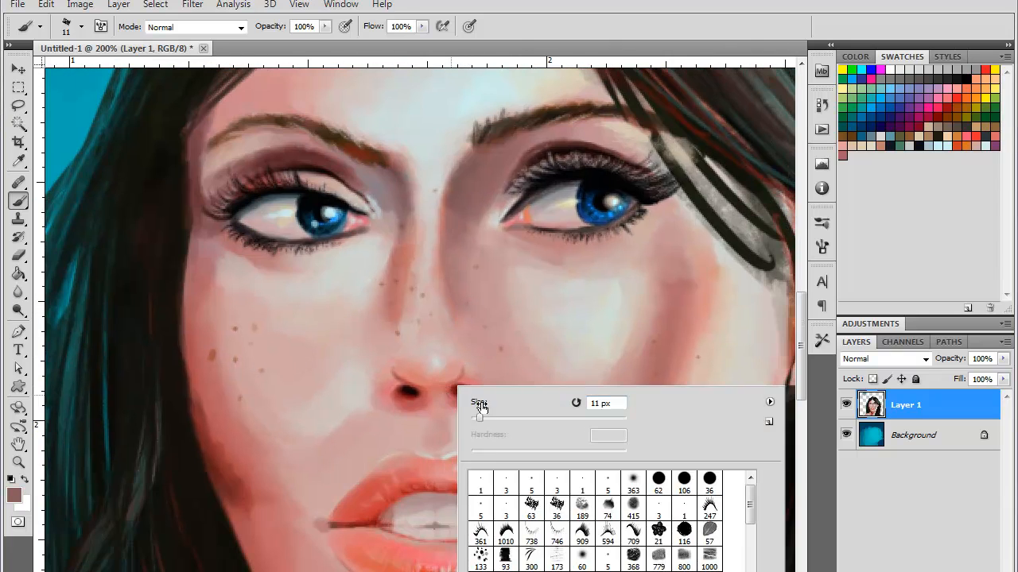
{"action": "left_click_drag", "start_coordinate": [480, 407], "coordinate": [475, 417]}
{"action": "left_click", "coordinate": [369, 390], "text": "alt"}
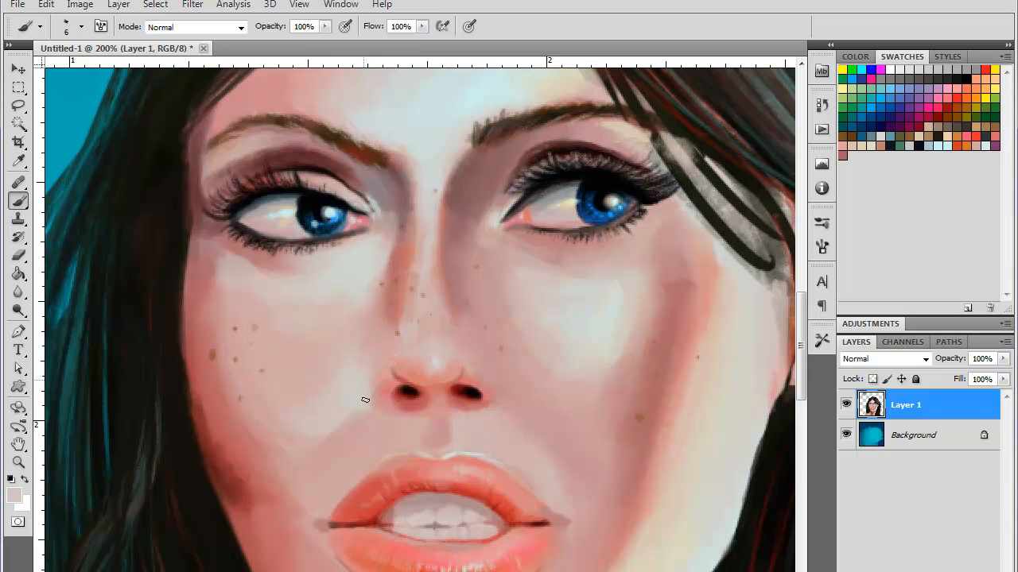
{"action": "left_click", "coordinate": [404, 397], "text": "alt"}
{"action": "left_click_drag", "start_coordinate": [375, 408], "coordinate": [386, 411]}
{"action": "key", "text": "ctrl+z"}
{"action": "left_click", "coordinate": [406, 418], "text": "alt"}
{"action": "left_click_drag", "start_coordinate": [412, 412], "coordinate": [420, 410]}
- Shape the philtrum between the nose and upper lip with sampled muted skin tones
{"action": "left_click", "coordinate": [611, 352], "text": "alt"}
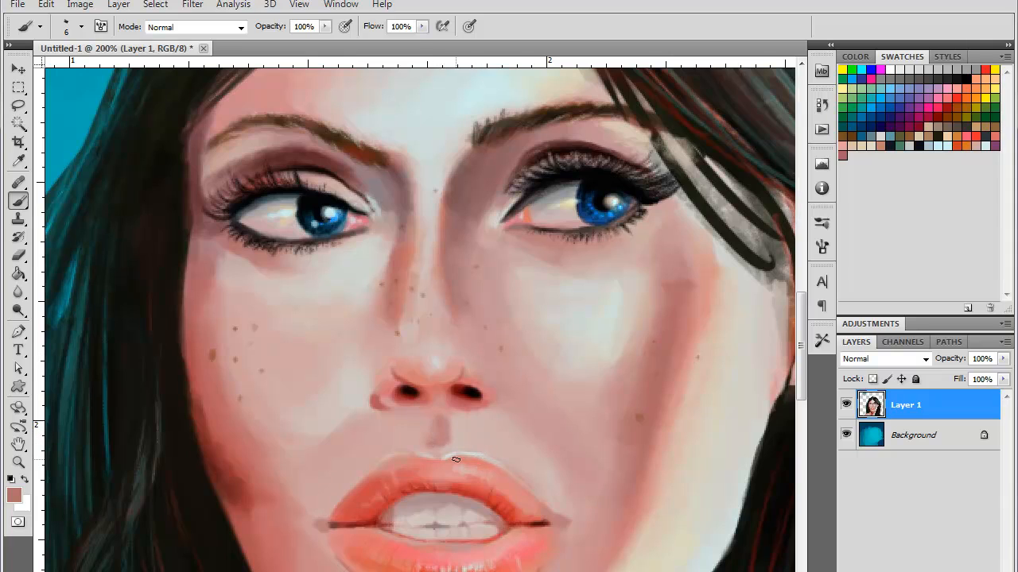
{"action": "left_click", "coordinate": [445, 440], "text": "alt"}
{"action": "key", "text": "ctrl+z"}
{"action": "left_click_drag", "start_coordinate": [432, 437], "coordinate": [427, 431]}
- Paint the underside of the nose and the wing of the other nostril with sampled reds
{"action": "left_click", "coordinate": [375, 406], "text": "alt"}
{"action": "left_click", "coordinate": [409, 398], "text": "alt"}
{"action": "left_click_drag", "start_coordinate": [430, 406], "coordinate": [436, 406]}
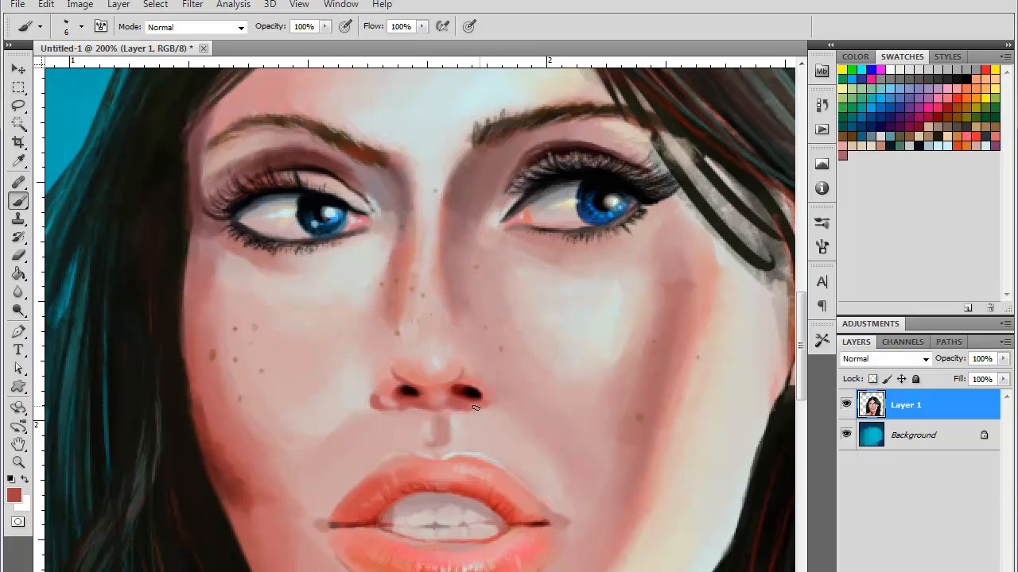
{"action": "left_click_drag", "start_coordinate": [477, 408], "coordinate": [491, 399]}
{"action": "mouse_move", "coordinate": [491, 396]}
{"action": "left_mouse_down"}
{"action": "mouse_move", "coordinate": [470, 408]}
{"action": "mouse_move", "coordinate": [479, 409]}
{"action": "left_mouse_up"}
{"action": "key", "text": "ctrl+minus"}
{"action": "key", "text": "ctrl+minus"}
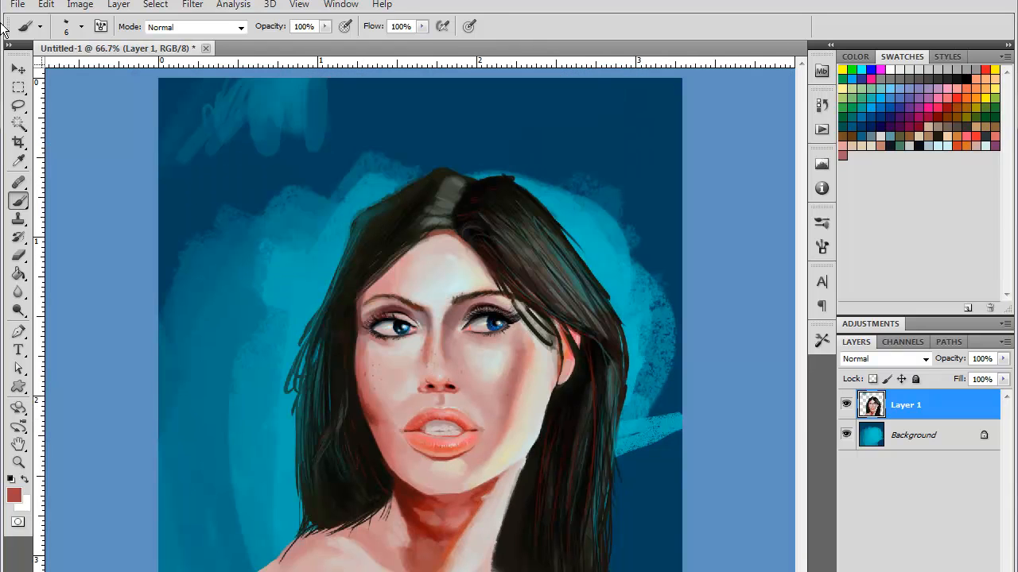
- Paint a red contour stroke down the shaded side of the nose toward the nostril
{"action": "key", "text": "ctrl+plus"}
{"action": "key", "text": "ctrl+plus"}
{"action": "left_click_drag", "start_coordinate": [543, 461], "coordinate": [513, 372]}
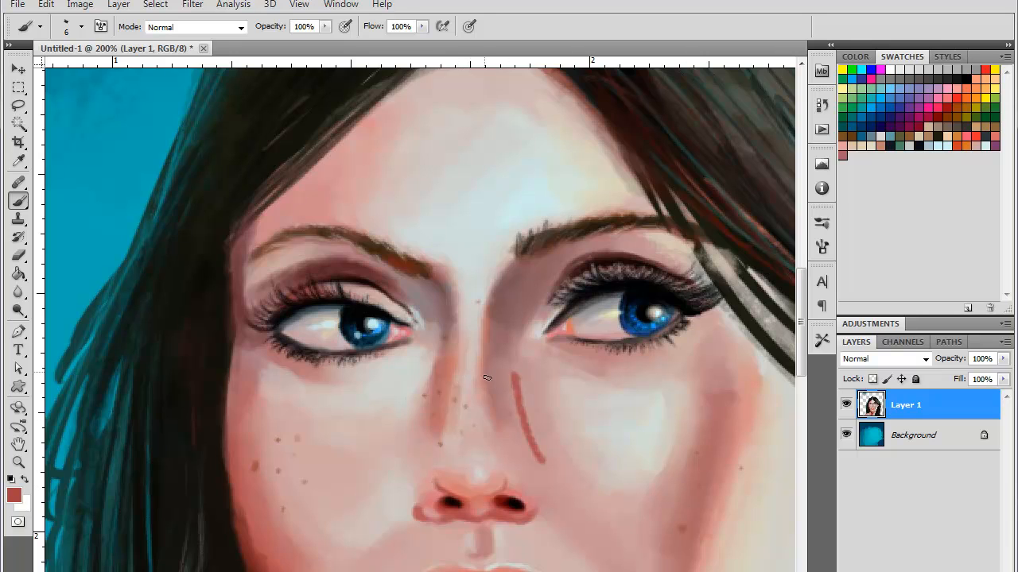
{"action": "scroll", "coordinate": [486, 378], "scroll_direction": "down", "scroll_amount": 3}
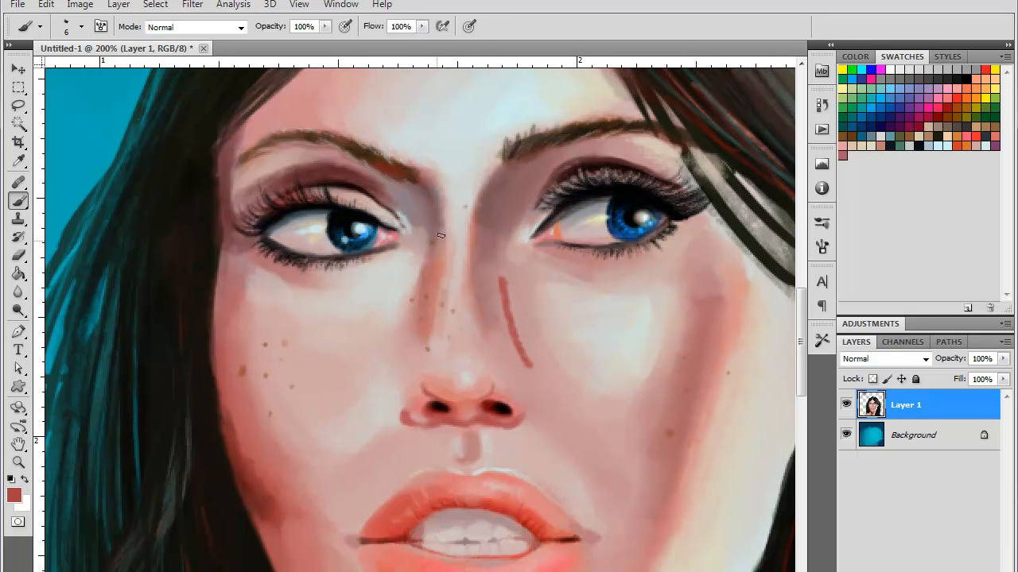
- Blend the nose-side shadow, nostril wings and nose tip with sampled skin colors
{"action": "left_click", "coordinate": [428, 320], "text": "alt"}
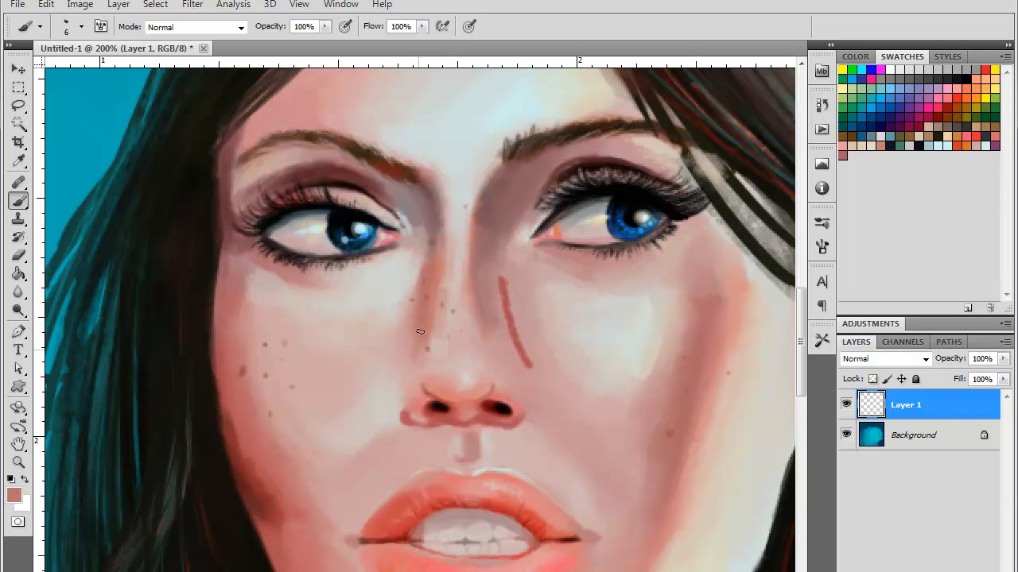
{"action": "left_click", "coordinate": [412, 405], "text": "alt"}
{"action": "left_click", "coordinate": [419, 409], "text": "alt"}
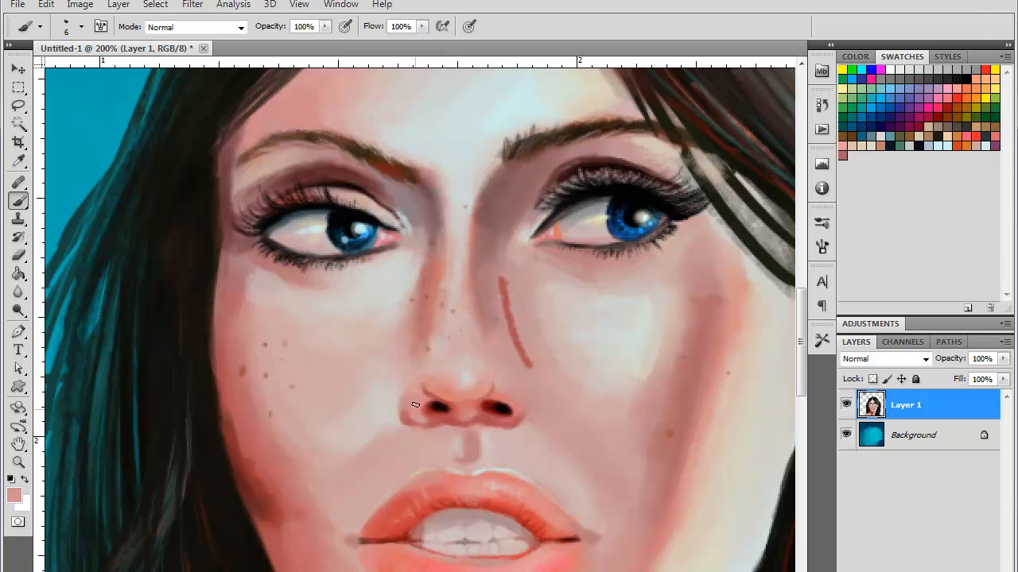
{"action": "left_click", "coordinate": [438, 394], "text": "alt"}
{"action": "left_click", "coordinate": [495, 396], "text": "alt"}
{"action": "left_click", "coordinate": [478, 382], "text": "alt"}
- Soften the red contour stroke beside the nose into the cheek with sampled pinkish skin colors
{"action": "left_click", "coordinate": [499, 282], "text": "alt"}
{"action": "left_click_drag", "start_coordinate": [501, 280], "coordinate": [526, 367]}
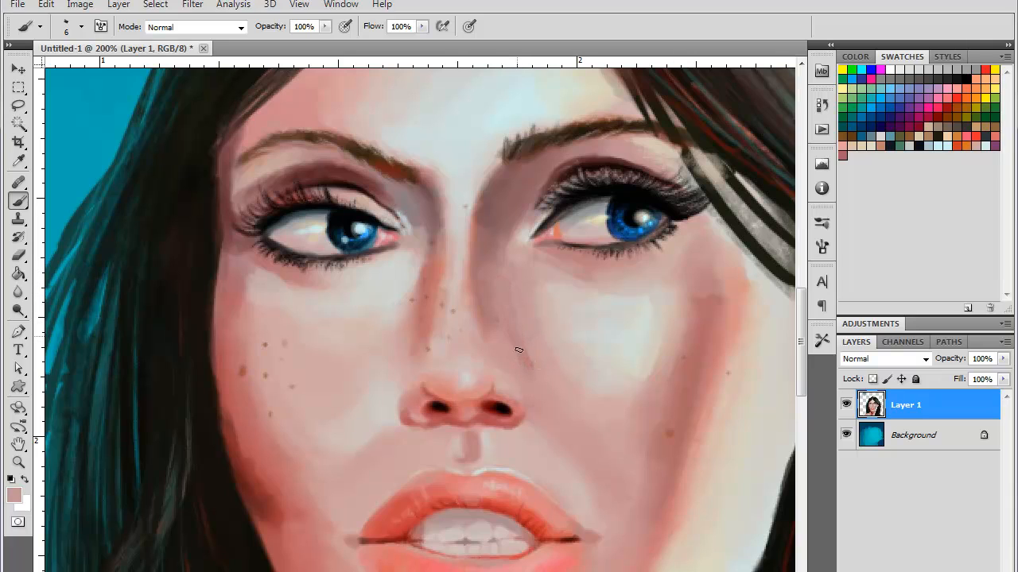
{"action": "left_click", "coordinate": [645, 372], "text": "alt"}
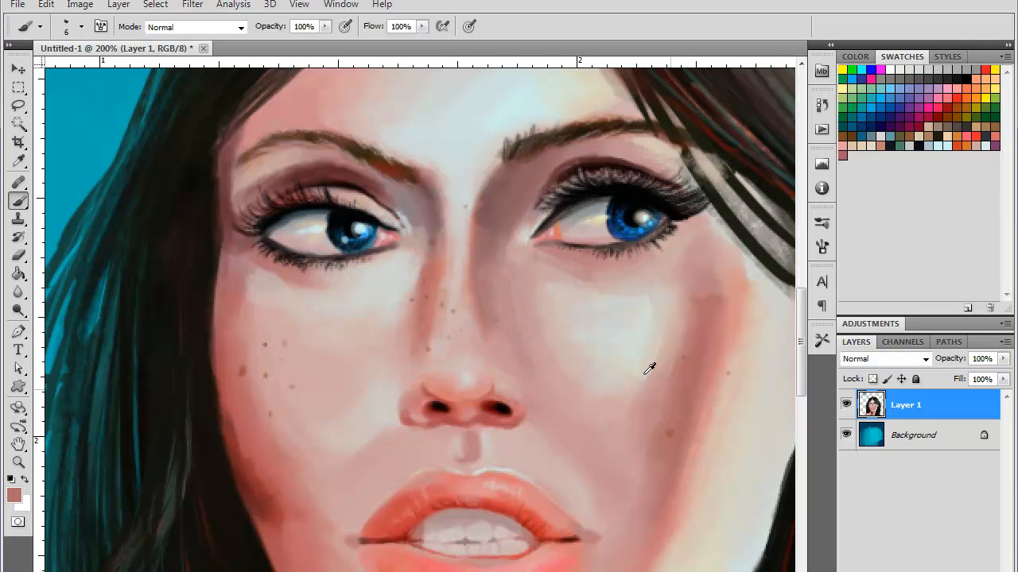
{"action": "left_click", "coordinate": [526, 385], "text": "alt"}
{"action": "left_click", "coordinate": [515, 383], "text": "alt"}
{"action": "left_click", "coordinate": [473, 344], "text": "alt"}
- Add bright pink accents above and around both nostrils
{"action": "left_click", "coordinate": [973, 134]}
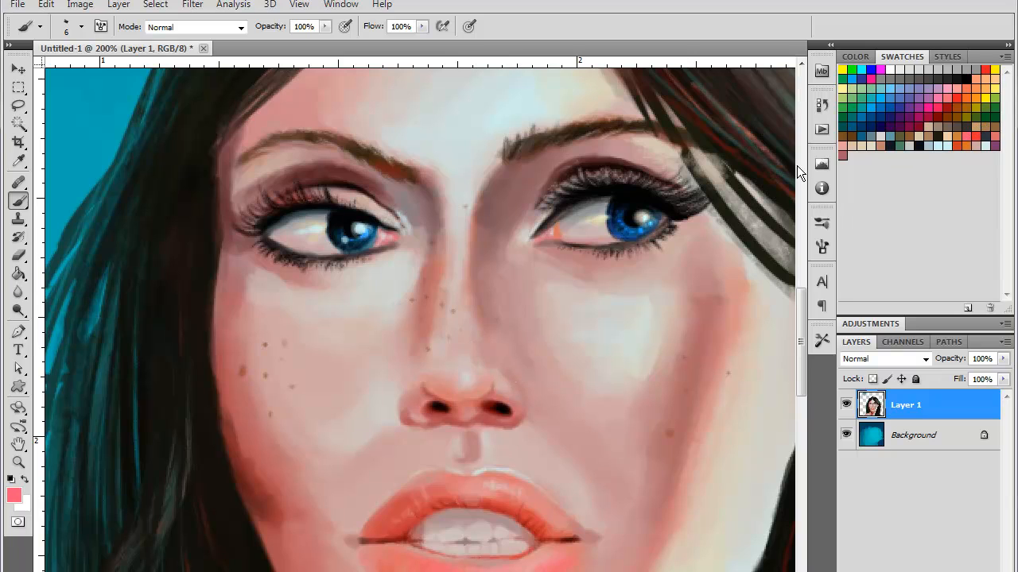
{"action": "left_click_drag", "start_coordinate": [437, 387], "coordinate": [444, 387]}
{"action": "left_click_drag", "start_coordinate": [502, 401], "coordinate": [487, 413]}
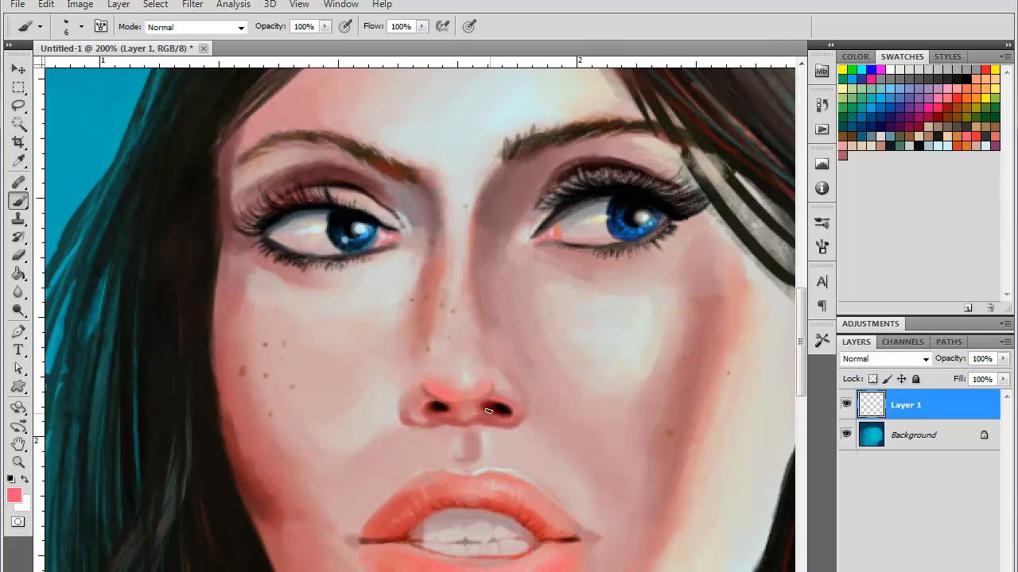
{"action": "key", "text": "ctrl+minus"}
{"action": "key", "text": "ctrl+minus"}
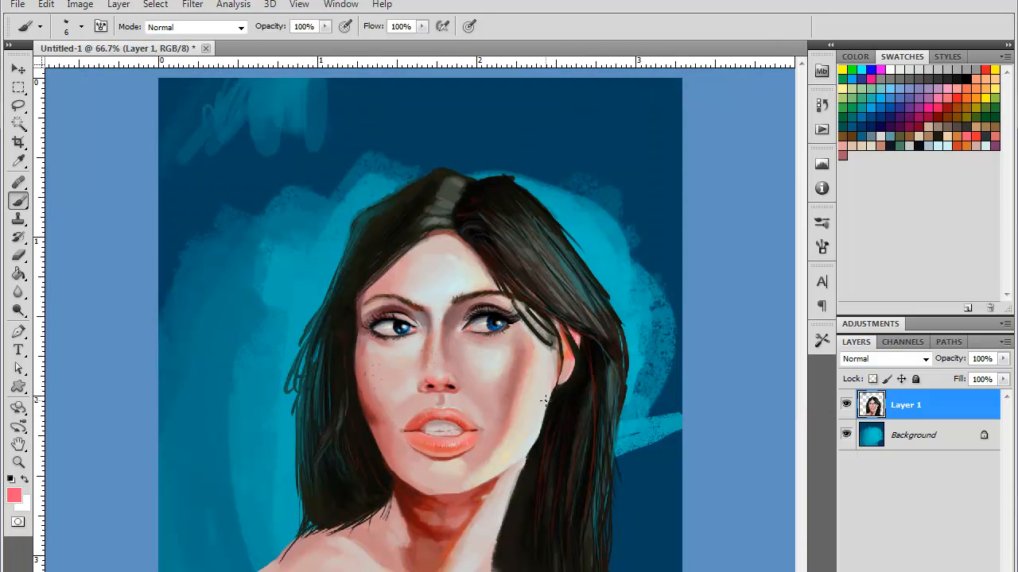
- Tint the nose tip and nostrils pink in Overlay mode with the soft round brush reduced to 23 px
{"action": "key", "text": "ctrl+plus"}
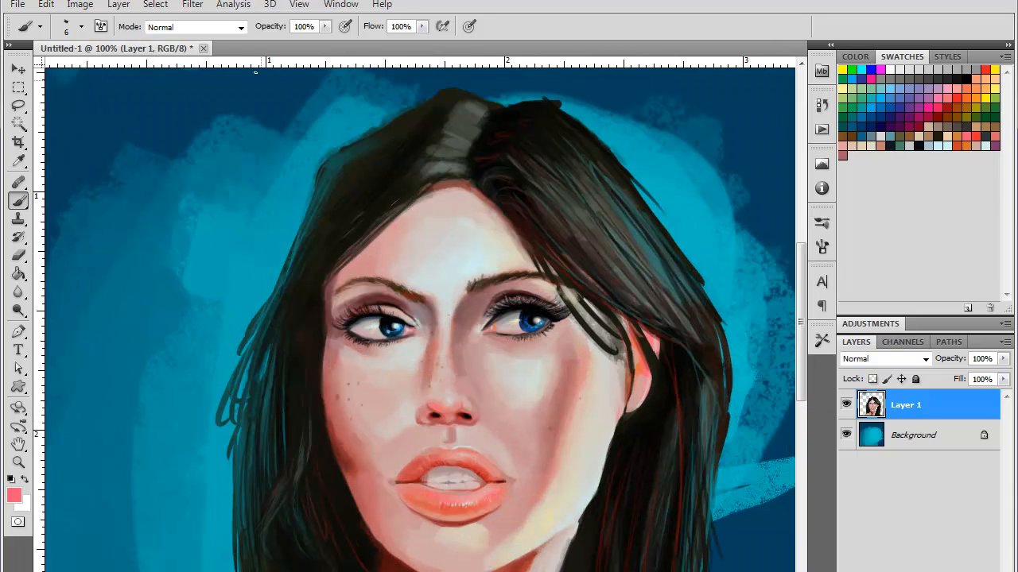
{"action": "left_click", "coordinate": [199, 27]}
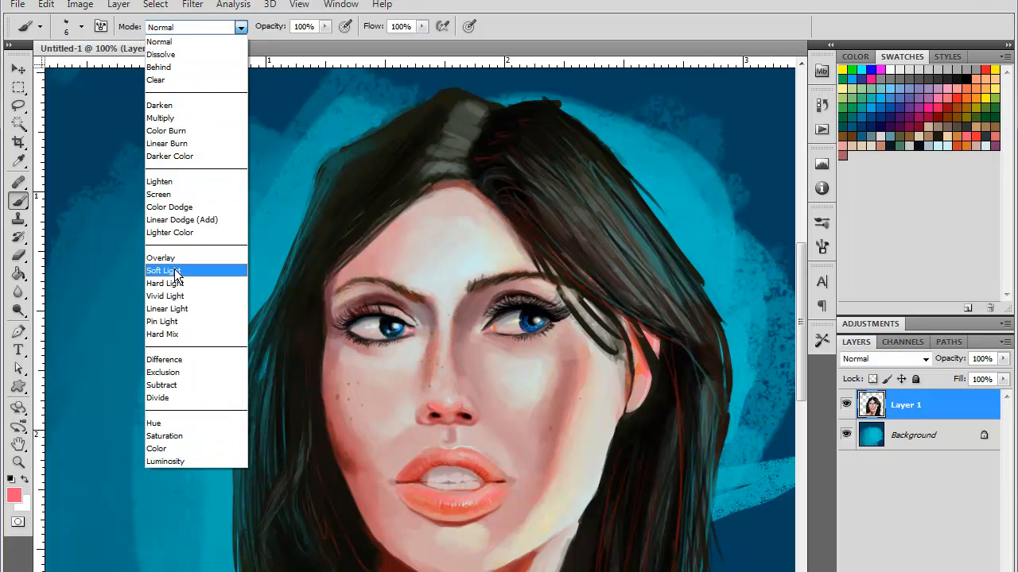
{"action": "left_click", "coordinate": [163, 258]}
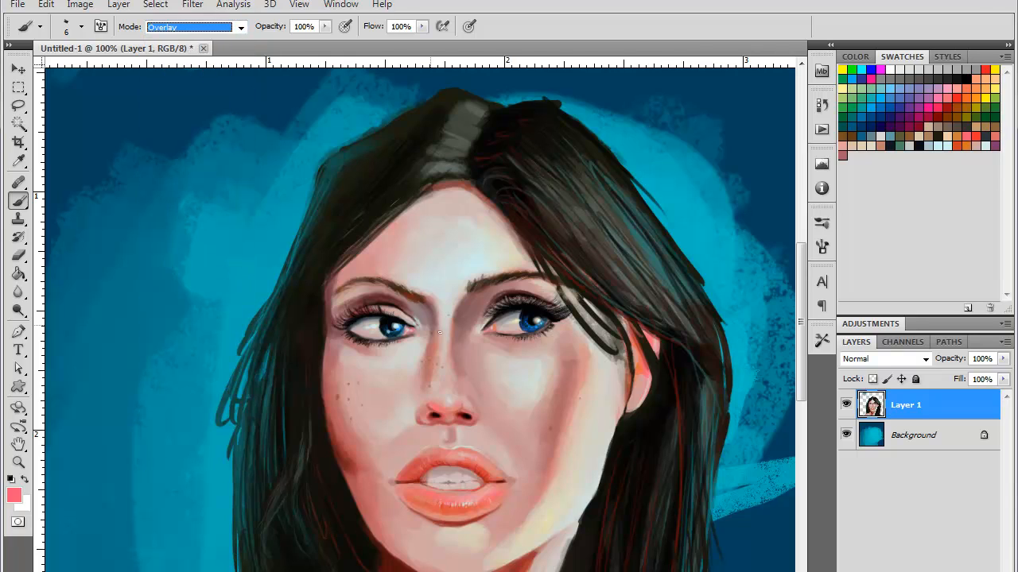
{"action": "right_click", "coordinate": [487, 388]}
{"action": "left_click", "coordinate": [659, 480]}
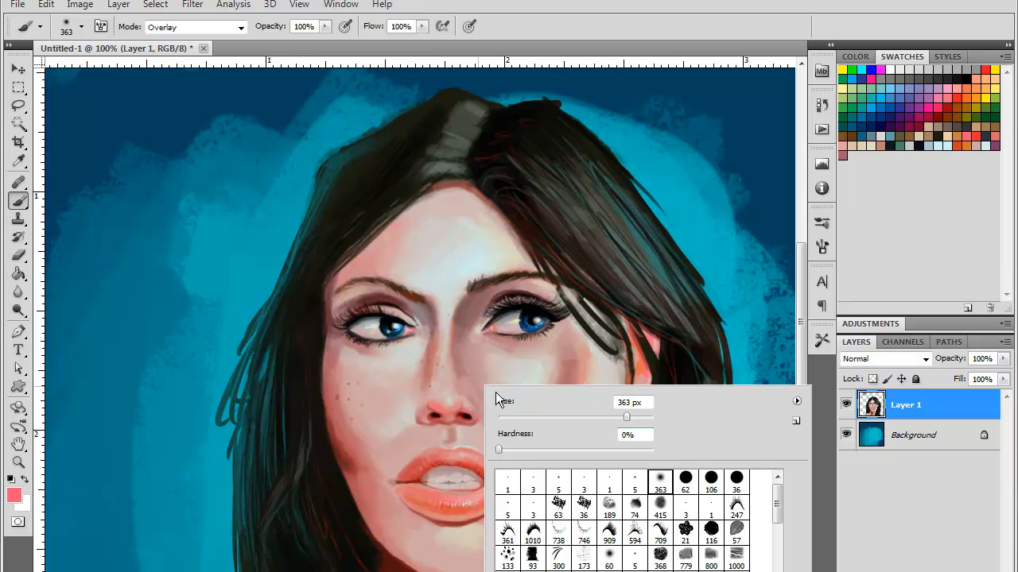
{"action": "left_click", "coordinate": [514, 416]}
{"action": "mouse_move", "coordinate": [456, 406]}
{"action": "left_mouse_down"}
{"action": "mouse_move", "coordinate": [436, 412]}
{"action": "mouse_move", "coordinate": [466, 415]}
{"action": "left_mouse_up"}
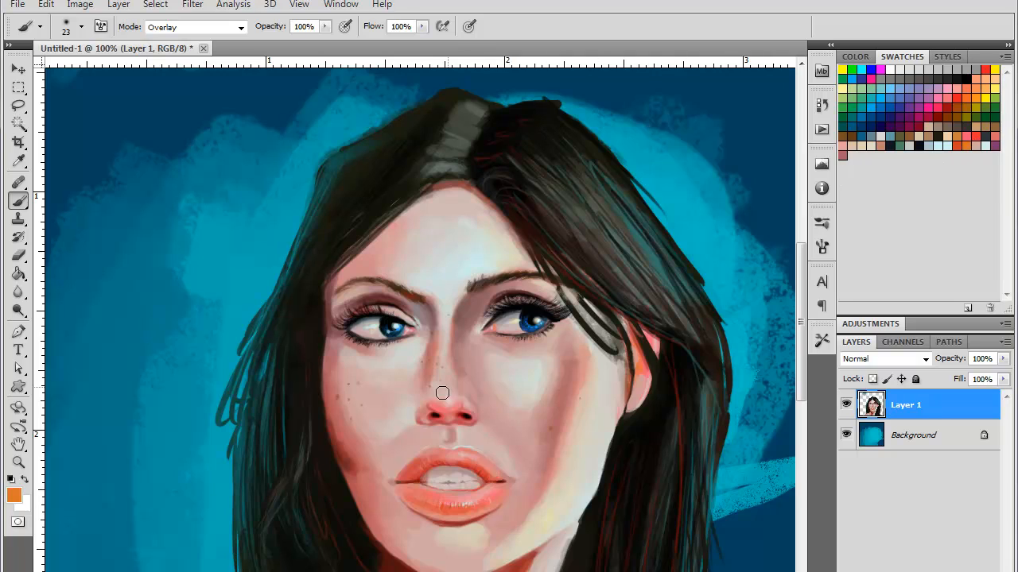
- Try an orange Overlay tint on the nose and cheek shadow with the soft brush enlarged to 74 px
{"action": "mouse_move", "coordinate": [457, 409]}
{"action": "left_mouse_down"}
{"action": "mouse_move", "coordinate": [441, 414]}
{"action": "mouse_move", "coordinate": [461, 420]}
{"action": "left_mouse_up"}
{"action": "right_click", "coordinate": [473, 390]}
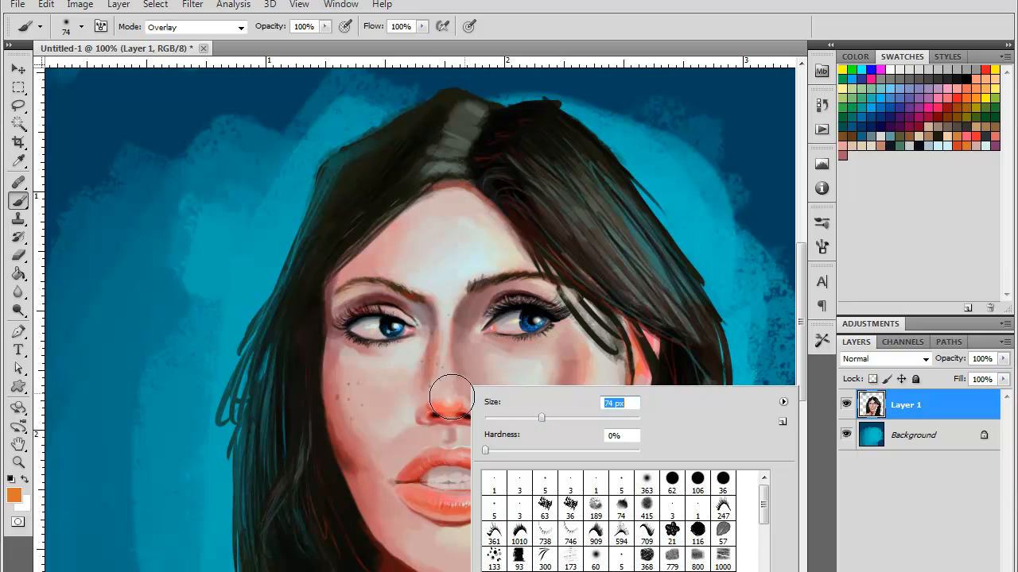
{"action": "key", "text": "Return"}
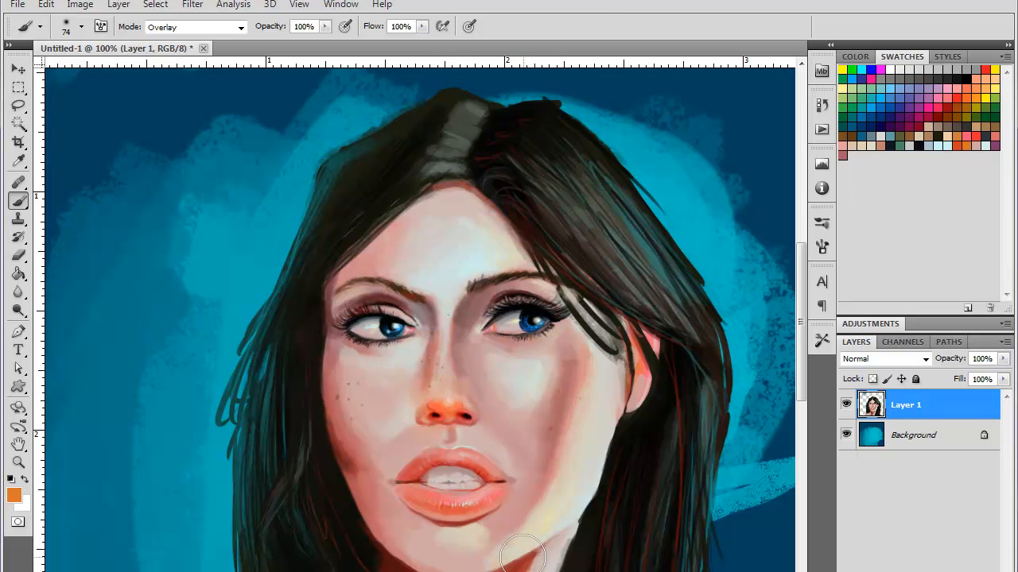
{"action": "mouse_move", "coordinate": [565, 395]}
{"action": "left_mouse_down"}
{"action": "mouse_move", "coordinate": [530, 428]}
{"action": "mouse_move", "coordinate": [540, 411]}
{"action": "left_mouse_up"}
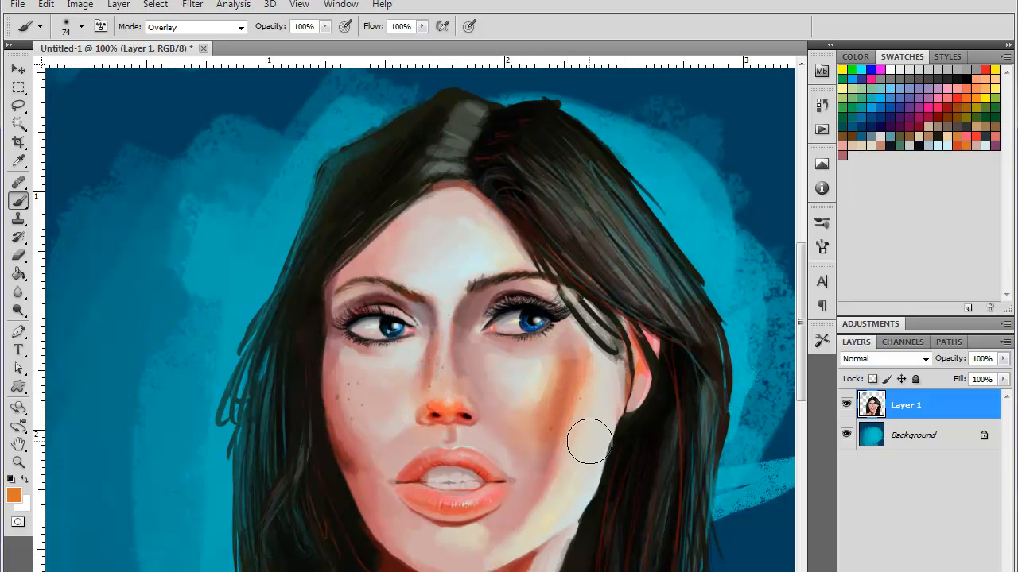
{"action": "key", "text": "ctrl+alt+z"}
{"action": "key", "text": "ctrl+alt+z"}
- Glaze the nose, lips and cheek shadow with orange in Soft Light mode using the 74 px soft brush
{"action": "left_click", "coordinate": [240, 30]}
{"action": "left_click", "coordinate": [191, 261]}
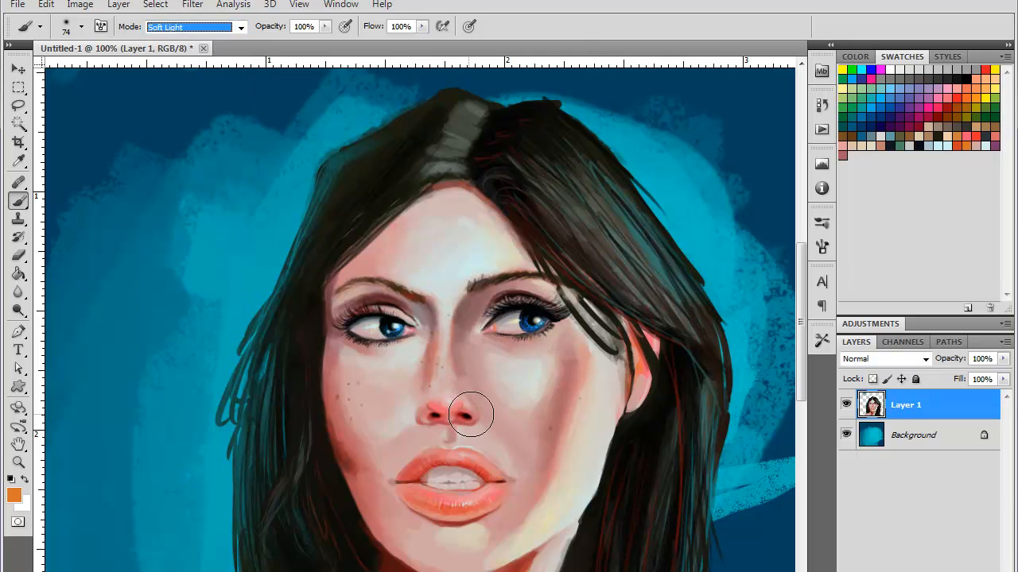
{"action": "left_click_drag", "start_coordinate": [471, 415], "coordinate": [479, 420]}
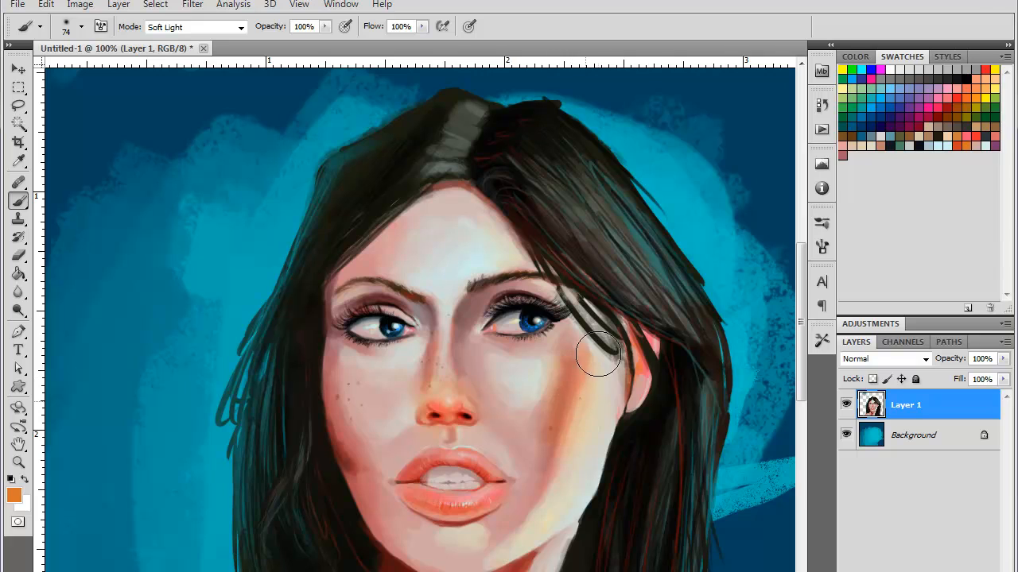
{"action": "key", "text": "ctrl+minus"}
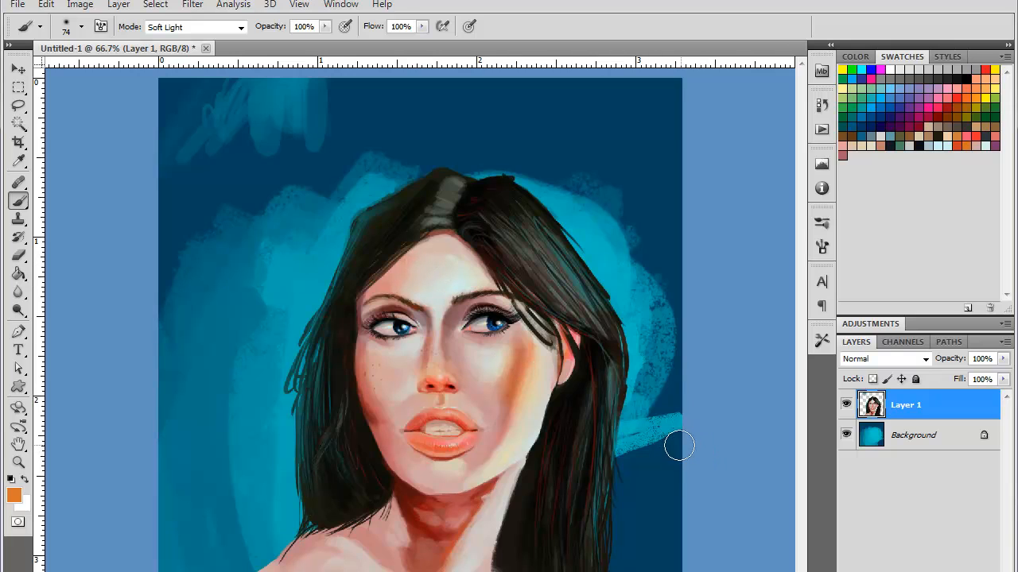
{"action": "key", "text": "ctrl+minus"}
{"action": "key", "text": "ctrl+plus"}
{"action": "key", "text": "ctrl+minus"}
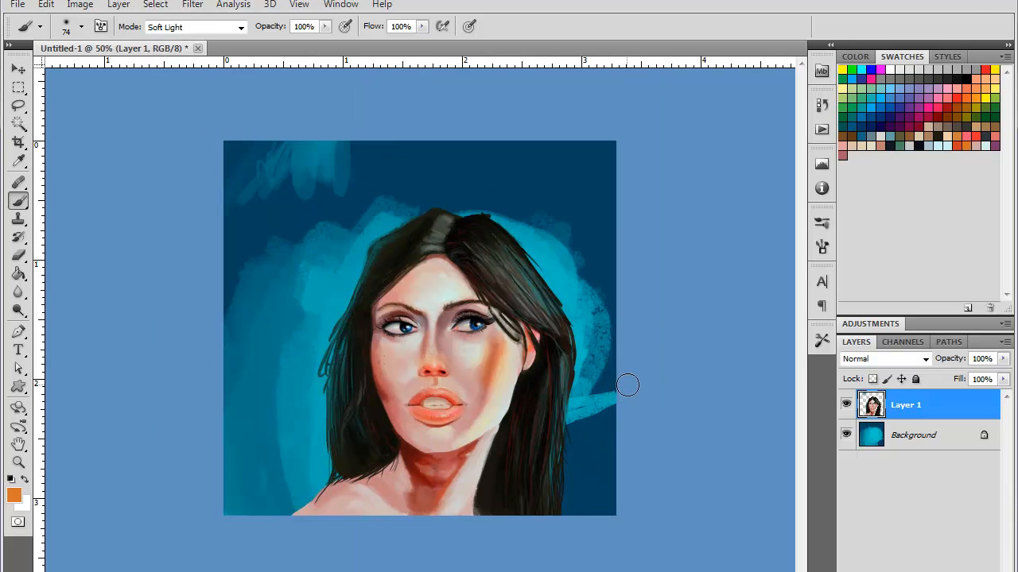
- Darken the crown left of the parting with a sampled hair color, using the 36 px textured brush resized to 31 px
{"action": "right_click", "coordinate": [633, 288]}
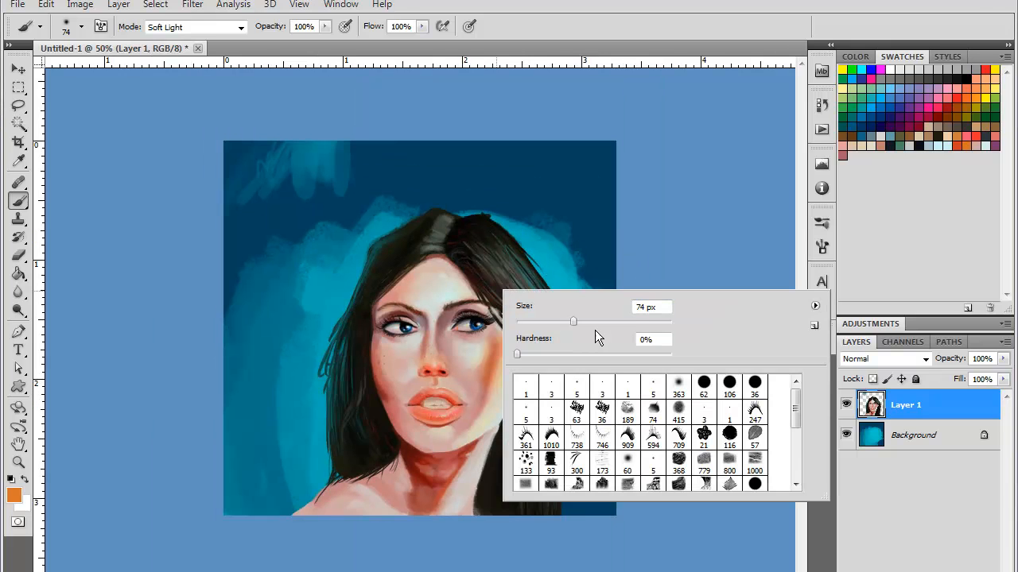
{"action": "left_click", "coordinate": [601, 411]}
{"action": "left_click", "coordinate": [529, 323]}
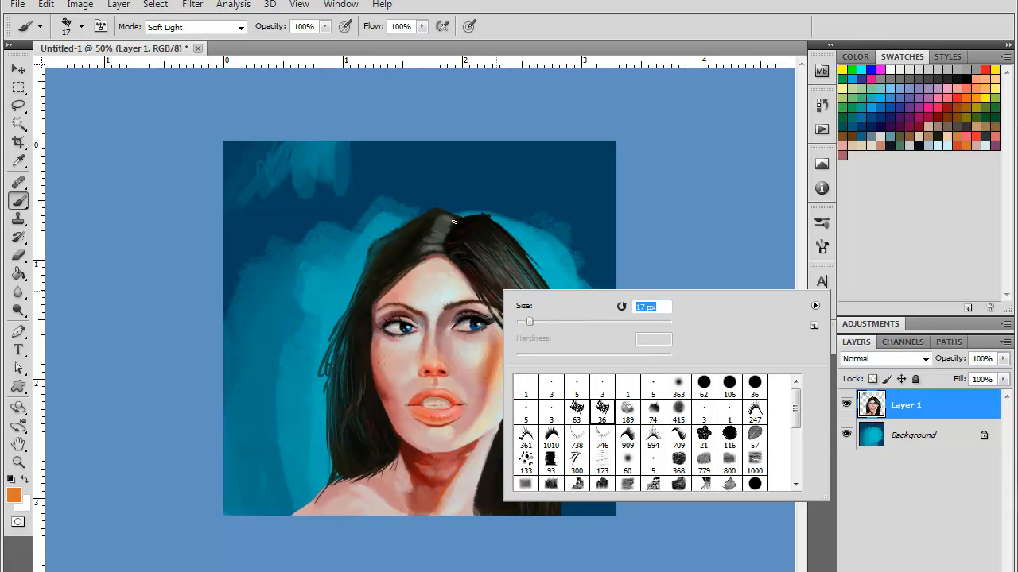
{"action": "left_click", "coordinate": [540, 322]}
{"action": "left_click", "coordinate": [428, 221], "text": "alt"}
{"action": "mouse_move", "coordinate": [443, 214]}
{"action": "left_mouse_down"}
{"action": "mouse_move", "coordinate": [385, 236]}
{"action": "mouse_move", "coordinate": [415, 218]}
{"action": "mouse_move", "coordinate": [385, 236]}
{"action": "mouse_move", "coordinate": [404, 222]}
{"action": "mouse_move", "coordinate": [336, 310]}
{"action": "mouse_move", "coordinate": [349, 298]}
{"action": "mouse_move", "coordinate": [331, 335]}
{"action": "mouse_move", "coordinate": [367, 271]}
{"action": "mouse_move", "coordinate": [347, 305]}
{"action": "mouse_move", "coordinate": [335, 390]}
{"action": "mouse_move", "coordinate": [365, 274]}
{"action": "mouse_move", "coordinate": [388, 247]}
{"action": "left_mouse_up"}
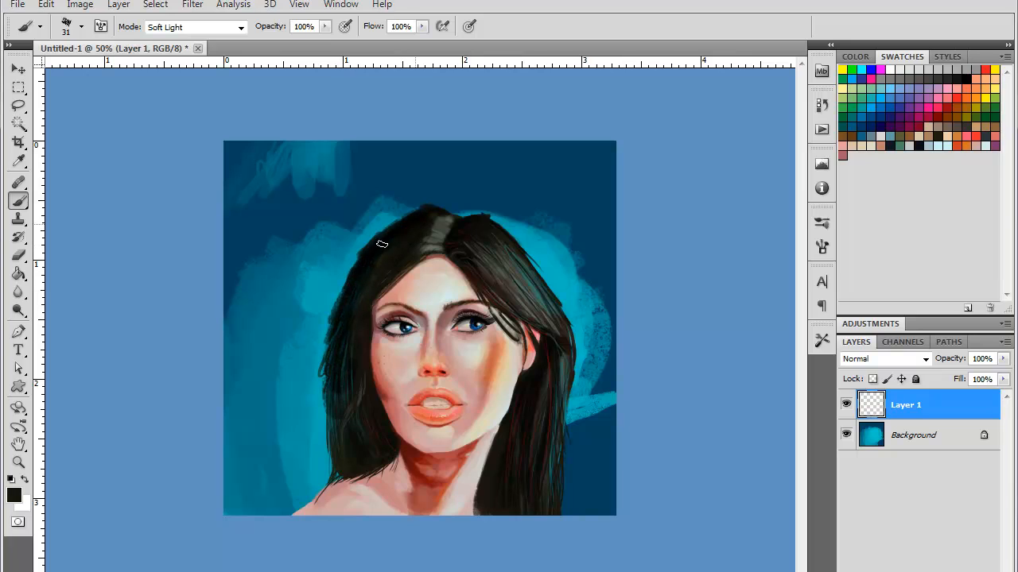
- Extend the outer edge of the left-side hair with dark strokes in Dissolve mode
{"action": "left_click", "coordinate": [240, 28]}
{"action": "left_click", "coordinate": [239, 29]}
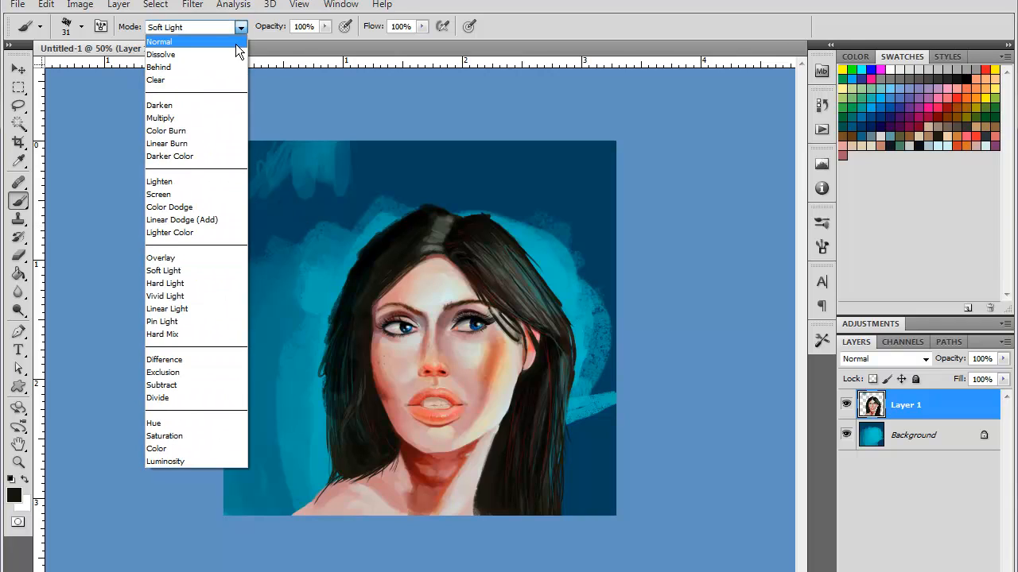
{"action": "left_click", "coordinate": [220, 50]}
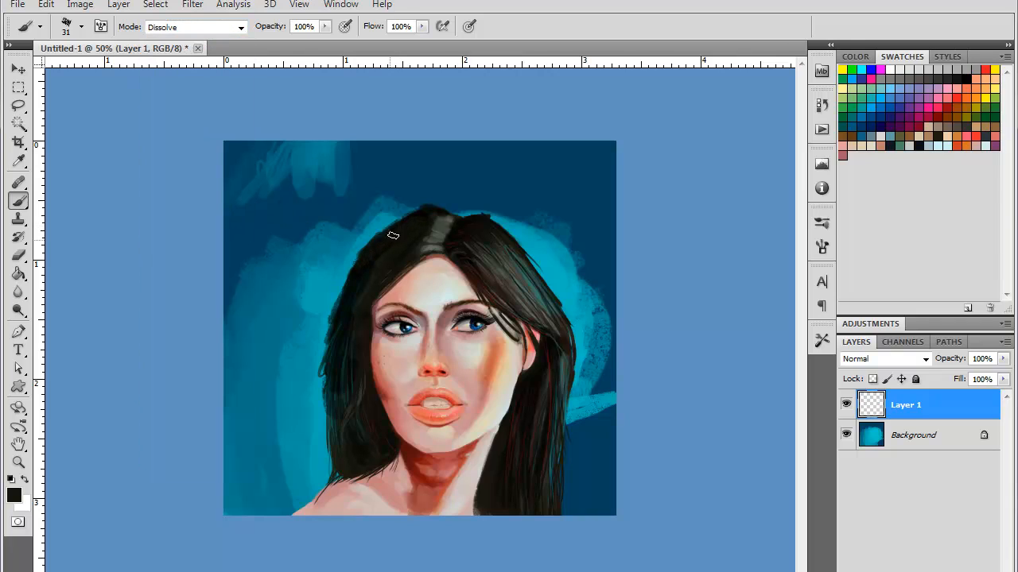
{"action": "left_click_drag", "start_coordinate": [362, 267], "coordinate": [327, 369]}
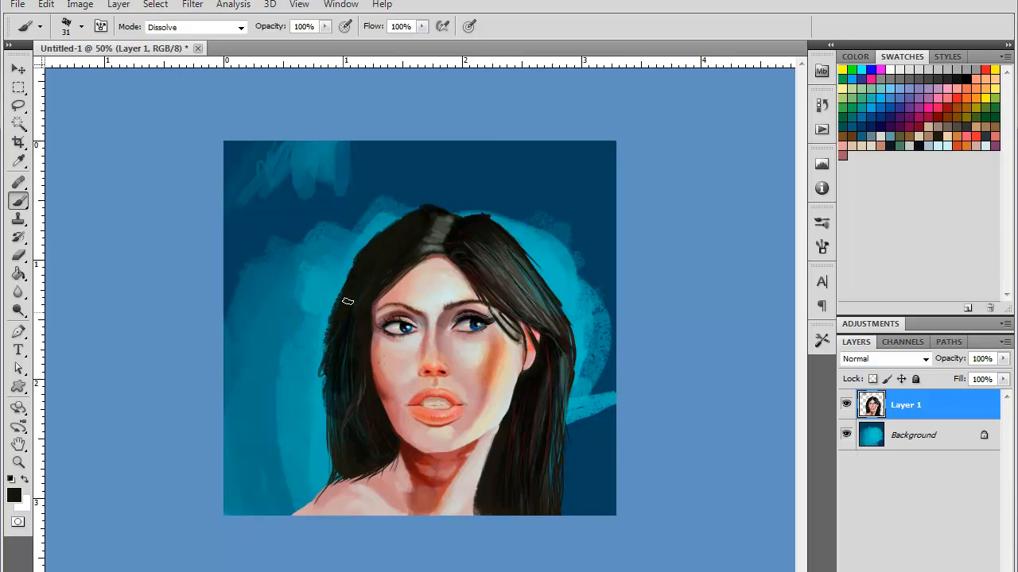
{"action": "mouse_move", "coordinate": [337, 310]}
{"action": "left_mouse_down"}
{"action": "mouse_move", "coordinate": [322, 359]}
{"action": "mouse_move", "coordinate": [330, 440]}
{"action": "left_mouse_up"}
{"action": "mouse_move", "coordinate": [345, 348]}
{"action": "left_mouse_down"}
{"action": "mouse_move", "coordinate": [337, 388]}
{"action": "mouse_move", "coordinate": [327, 390]}
{"action": "mouse_move", "coordinate": [334, 452]}
{"action": "left_mouse_up"}
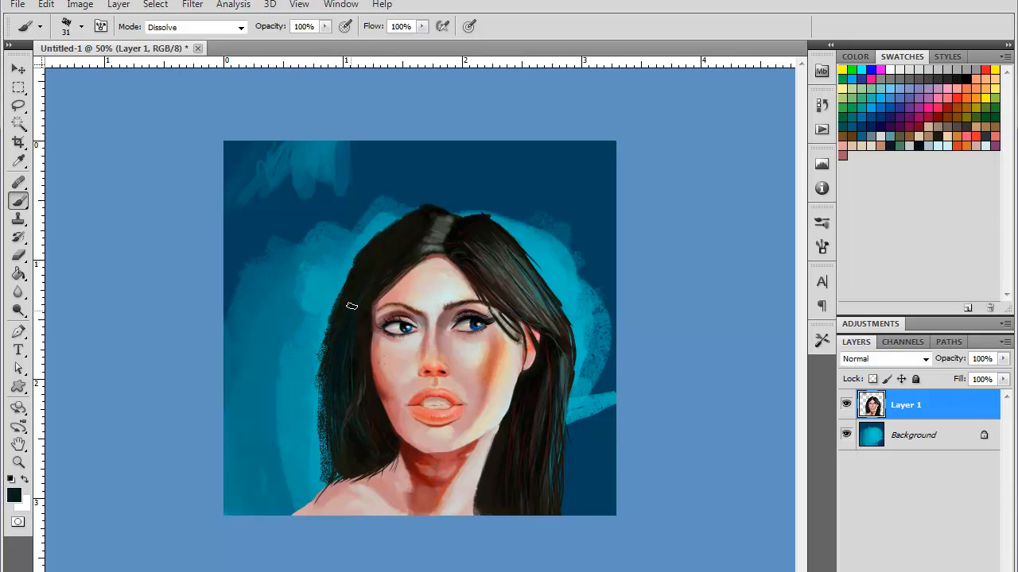
- Repaint the speckled left hair edge in Normal mode with dark hair color and sampled background teal
{"action": "left_click", "coordinate": [241, 27]}
{"action": "left_click", "coordinate": [236, 38]}
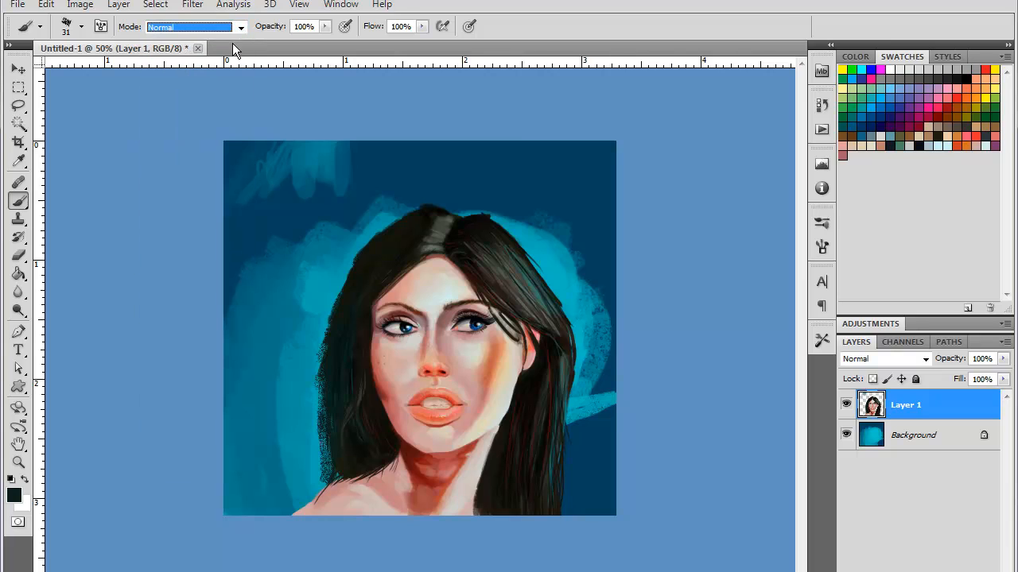
{"action": "left_click_drag", "start_coordinate": [324, 380], "coordinate": [316, 387]}
{"action": "left_click_drag", "start_coordinate": [327, 434], "coordinate": [331, 307]}
{"action": "left_click", "coordinate": [304, 412], "text": "alt"}
{"action": "mouse_move", "coordinate": [319, 359]}
{"action": "left_mouse_down"}
{"action": "mouse_move", "coordinate": [318, 458]}
{"action": "mouse_move", "coordinate": [319, 359]}
{"action": "mouse_move", "coordinate": [345, 293]}
{"action": "mouse_move", "coordinate": [330, 354]}
{"action": "mouse_move", "coordinate": [420, 199]}
{"action": "mouse_move", "coordinate": [339, 314]}
{"action": "mouse_move", "coordinate": [331, 371]}
{"action": "left_mouse_up"}
- Rework the outer edge of the right-side hair with sampled dark and teal strokes
{"action": "left_click", "coordinate": [420, 199], "text": "alt"}
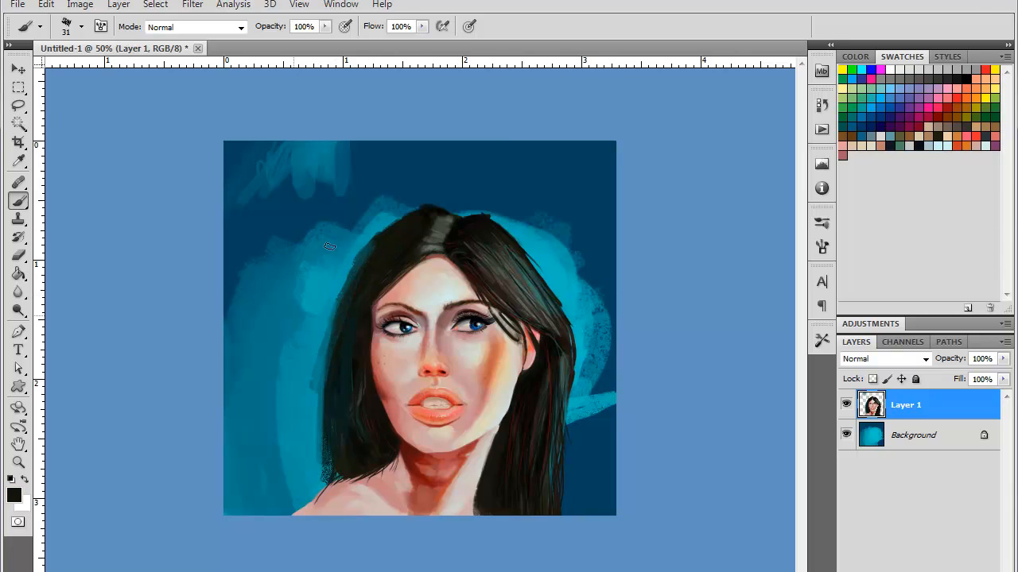
{"action": "mouse_move", "coordinate": [553, 283]}
{"action": "left_mouse_down"}
{"action": "mouse_move", "coordinate": [536, 266]}
{"action": "mouse_move", "coordinate": [572, 342]}
{"action": "mouse_move", "coordinate": [540, 266]}
{"action": "mouse_move", "coordinate": [569, 395]}
{"action": "left_mouse_up"}
{"action": "left_click", "coordinate": [566, 272], "text": "alt"}
{"action": "left_click_drag", "start_coordinate": [568, 357], "coordinate": [569, 456]}
{"action": "left_click", "coordinate": [557, 352], "text": "alt"}
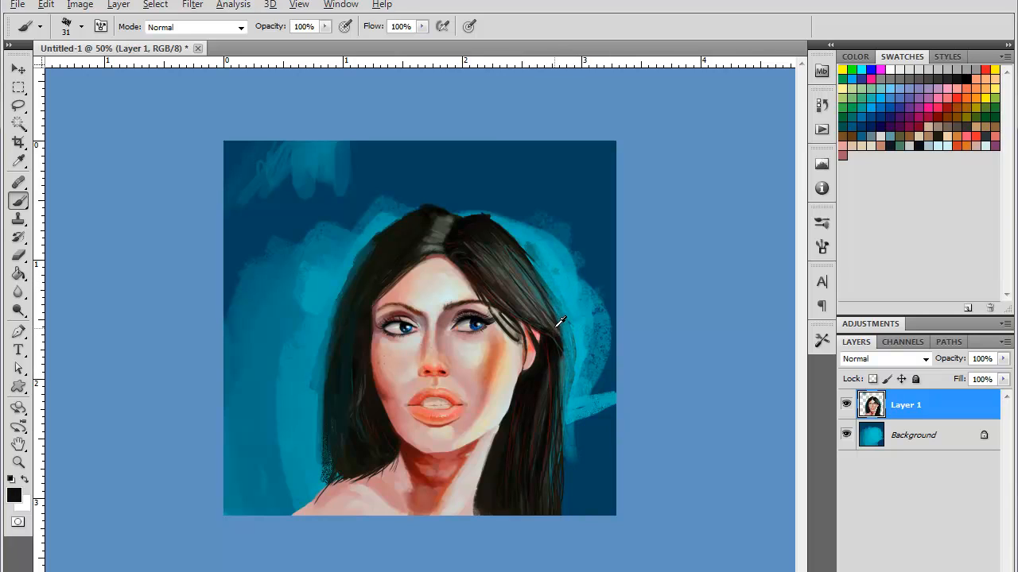
{"action": "left_click", "coordinate": [559, 323], "text": "alt"}
{"action": "left_click_drag", "start_coordinate": [536, 282], "coordinate": [565, 340]}
{"action": "left_click_drag", "start_coordinate": [566, 423], "coordinate": [573, 378]}
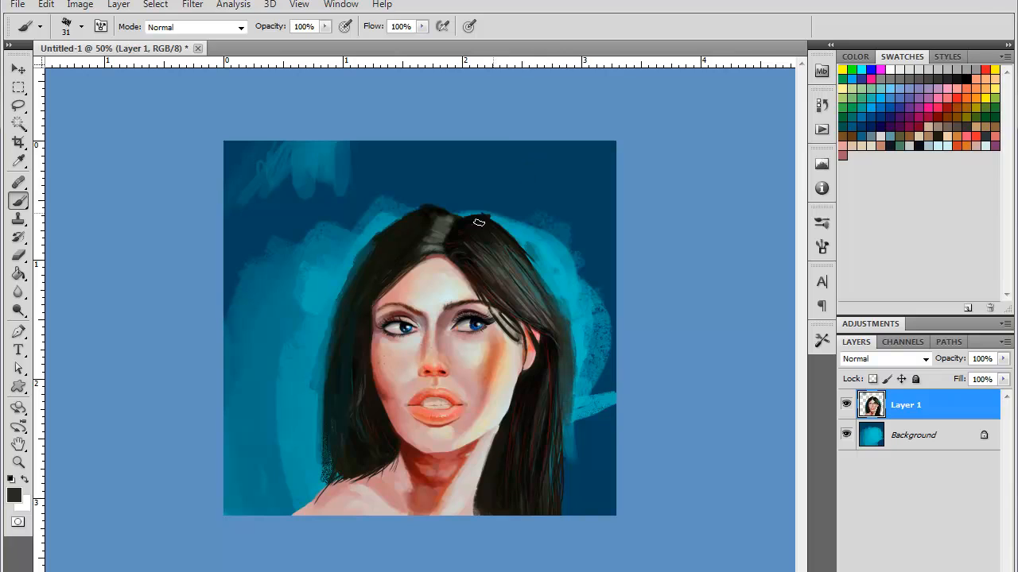
- Build up the crown right of the parting and extend its outline down the right side with sampled dark colors
{"action": "left_click", "coordinate": [463, 223], "text": "alt"}
{"action": "left_click", "coordinate": [445, 215], "text": "alt"}
{"action": "left_click", "coordinate": [438, 212], "text": "alt"}
{"action": "left_click", "coordinate": [473, 219], "text": "alt"}
{"action": "mouse_move", "coordinate": [470, 215]}
{"action": "left_mouse_down"}
{"action": "mouse_move", "coordinate": [499, 216]}
{"action": "mouse_move", "coordinate": [482, 209]}
{"action": "mouse_move", "coordinate": [555, 277]}
{"action": "left_mouse_up"}
{"action": "mouse_move", "coordinate": [508, 227]}
{"action": "left_mouse_down"}
{"action": "mouse_move", "coordinate": [571, 316]}
{"action": "mouse_move", "coordinate": [577, 345]}
{"action": "left_mouse_up"}
{"action": "left_click_drag", "start_coordinate": [513, 224], "coordinate": [581, 332]}
- Fill the upper right section of hair with broad dark teal strokes sampled from the painting
{"action": "left_click", "coordinate": [535, 278], "text": "alt"}
{"action": "mouse_move", "coordinate": [543, 265]}
{"action": "left_mouse_down"}
{"action": "mouse_move", "coordinate": [586, 340]}
{"action": "mouse_move", "coordinate": [543, 290]}
{"action": "mouse_move", "coordinate": [559, 310]}
{"action": "left_mouse_up"}
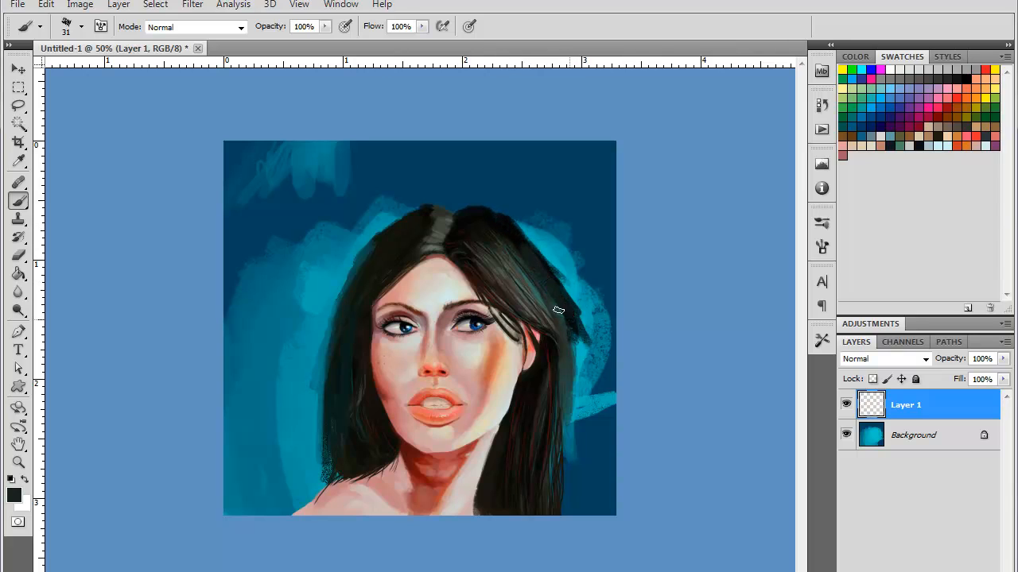
{"action": "left_click", "coordinate": [537, 291], "text": "alt"}
{"action": "left_click_drag", "start_coordinate": [520, 259], "coordinate": [572, 326]}
{"action": "left_click", "coordinate": [529, 246], "text": "alt"}
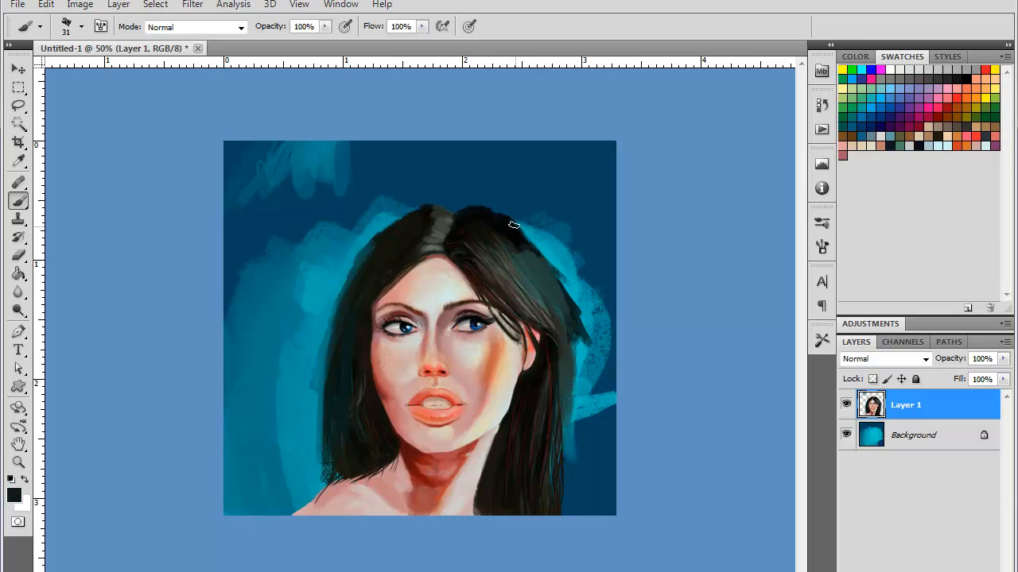
- Widen the long hair on the right side and fill it with dark and black strokes down to the canvas edge
{"action": "mouse_move", "coordinate": [513, 225]}
{"action": "left_mouse_down"}
{"action": "mouse_move", "coordinate": [574, 326]}
{"action": "mouse_move", "coordinate": [582, 384]}
{"action": "mouse_move", "coordinate": [588, 372]}
{"action": "mouse_move", "coordinate": [585, 359]}
{"action": "mouse_move", "coordinate": [562, 485]}
{"action": "left_mouse_up"}
{"action": "mouse_move", "coordinate": [562, 390]}
{"action": "left_mouse_down"}
{"action": "mouse_move", "coordinate": [561, 460]}
{"action": "mouse_move", "coordinate": [545, 465]}
{"action": "left_mouse_up"}
{"action": "left_click", "coordinate": [550, 427], "text": "alt"}
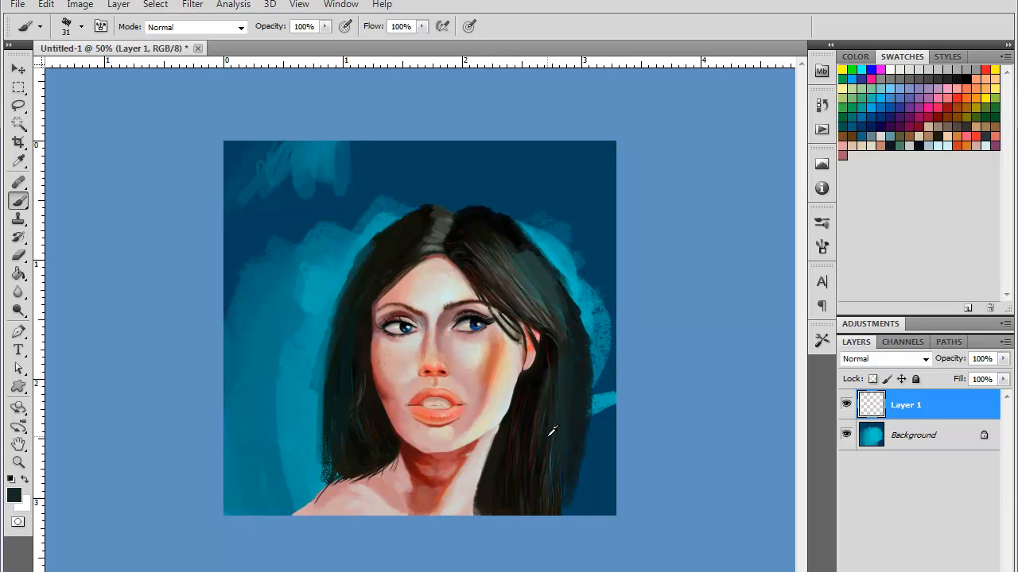
{"action": "left_click", "coordinate": [549, 436], "text": "alt"}
{"action": "left_click_drag", "start_coordinate": [543, 371], "coordinate": [548, 485]}
{"action": "left_click_drag", "start_coordinate": [555, 369], "coordinate": [559, 472]}
{"action": "left_click_drag", "start_coordinate": [558, 358], "coordinate": [567, 493]}
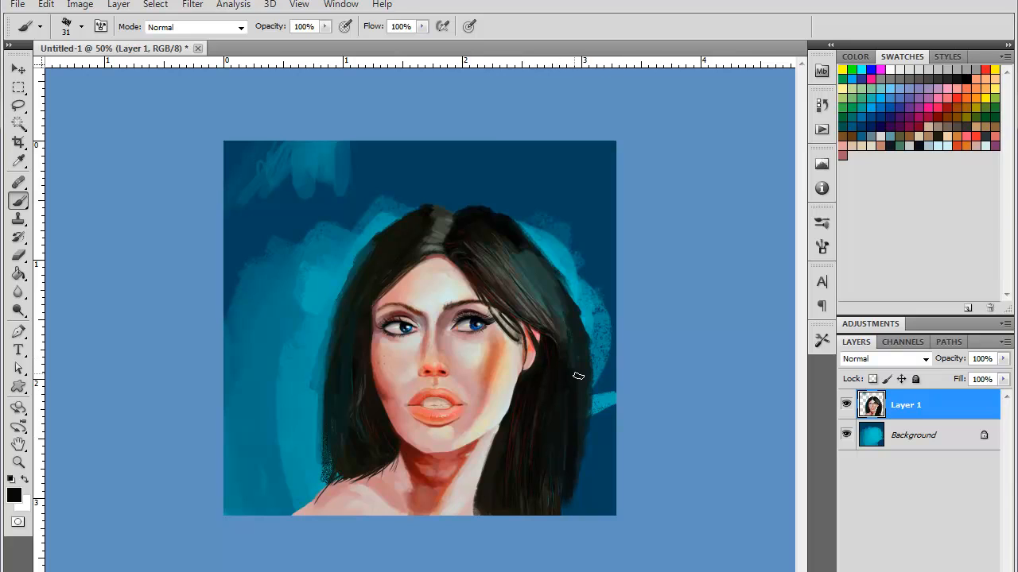
{"action": "left_click_drag", "start_coordinate": [578, 376], "coordinate": [559, 513]}
{"action": "mouse_move", "coordinate": [577, 461]}
{"action": "left_mouse_down"}
{"action": "mouse_move", "coordinate": [564, 484]}
{"action": "mouse_move", "coordinate": [571, 515]}
{"action": "left_mouse_up"}
{"action": "left_click_drag", "start_coordinate": [578, 357], "coordinate": [573, 431]}
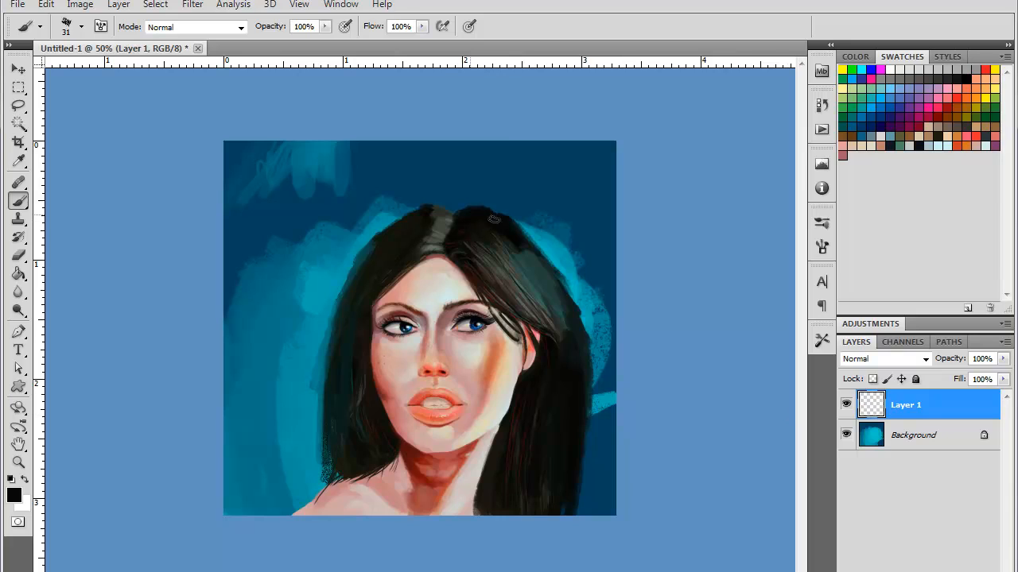
- Cover the background left of and above the head with sampled teal, enlarging the textured brush to 99 px
{"action": "left_click", "coordinate": [387, 215], "text": "alt"}
{"action": "mouse_move", "coordinate": [380, 218]}
{"action": "left_mouse_down"}
{"action": "mouse_move", "coordinate": [424, 194]}
{"action": "mouse_move", "coordinate": [371, 228]}
{"action": "mouse_move", "coordinate": [443, 208]}
{"action": "mouse_move", "coordinate": [437, 196]}
{"action": "mouse_move", "coordinate": [355, 232]}
{"action": "mouse_move", "coordinate": [376, 191]}
{"action": "mouse_move", "coordinate": [296, 260]}
{"action": "mouse_move", "coordinate": [321, 240]}
{"action": "mouse_move", "coordinate": [278, 350]}
{"action": "left_mouse_up"}
{"action": "right_click", "coordinate": [324, 279]}
{"action": "left_click", "coordinate": [409, 314]}
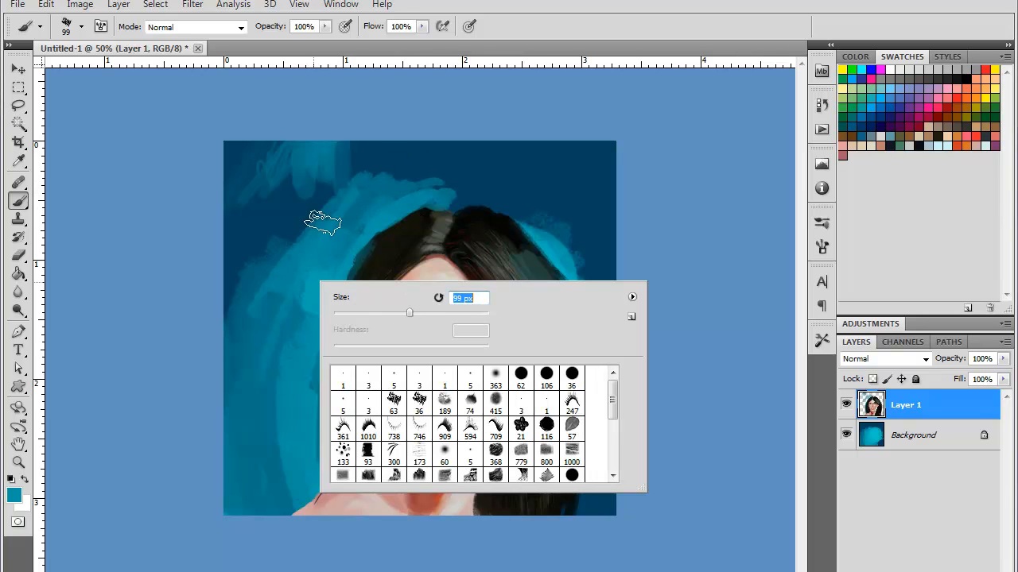
{"action": "mouse_move", "coordinate": [323, 222]}
{"action": "left_mouse_down"}
{"action": "mouse_move", "coordinate": [331, 145]}
{"action": "mouse_move", "coordinate": [228, 282]}
{"action": "left_mouse_up"}
{"action": "mouse_move", "coordinate": [221, 335]}
{"action": "left_mouse_down"}
{"action": "mouse_move", "coordinate": [248, 408]}
{"action": "mouse_move", "coordinate": [224, 262]}
{"action": "mouse_move", "coordinate": [295, 97]}
{"action": "left_mouse_up"}
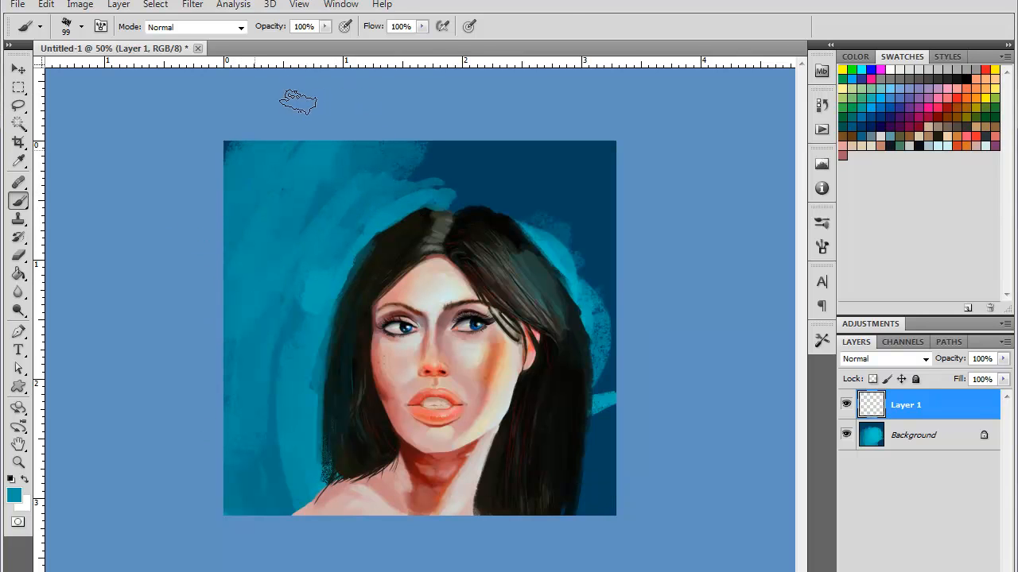
- Paint a bright teal halo around the top of the head and shade the right background with dark blue and near-black
{"action": "left_click", "coordinate": [564, 235], "text": "alt"}
{"action": "mouse_move", "coordinate": [564, 235]}
{"action": "left_mouse_down"}
{"action": "mouse_move", "coordinate": [551, 213]}
{"action": "mouse_move", "coordinate": [525, 200]}
{"action": "mouse_move", "coordinate": [485, 185]}
{"action": "mouse_move", "coordinate": [464, 198]}
{"action": "mouse_move", "coordinate": [492, 189]}
{"action": "mouse_move", "coordinate": [516, 213]}
{"action": "mouse_move", "coordinate": [464, 174]}
{"action": "mouse_move", "coordinate": [554, 246]}
{"action": "left_mouse_up"}
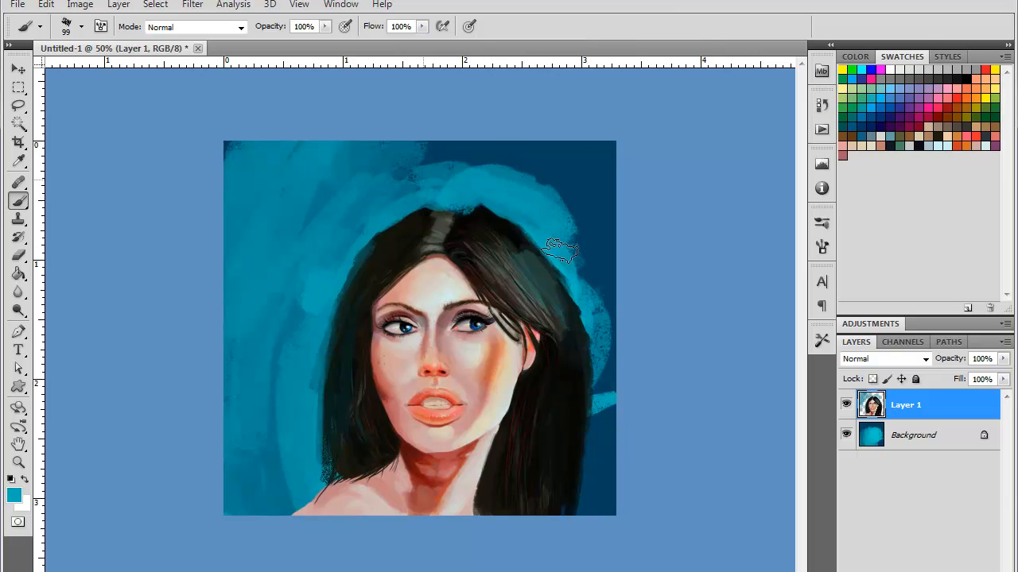
{"action": "left_click", "coordinate": [575, 178], "text": "alt"}
{"action": "mouse_move", "coordinate": [517, 162]}
{"action": "left_mouse_down"}
{"action": "mouse_move", "coordinate": [596, 227]}
{"action": "mouse_move", "coordinate": [625, 341]}
{"action": "mouse_move", "coordinate": [605, 460]}
{"action": "left_mouse_up"}
{"action": "left_click", "coordinate": [889, 145]}
{"action": "mouse_move", "coordinate": [597, 143]}
{"action": "left_mouse_down"}
{"action": "mouse_move", "coordinate": [635, 170]}
{"action": "mouse_move", "coordinate": [597, 161]}
{"action": "mouse_move", "coordinate": [623, 304]}
{"action": "left_mouse_up"}
{"action": "mouse_move", "coordinate": [563, 175]}
{"action": "left_mouse_down"}
{"action": "mouse_move", "coordinate": [546, 154]}
{"action": "mouse_move", "coordinate": [583, 209]}
{"action": "mouse_move", "coordinate": [549, 182]}
{"action": "mouse_move", "coordinate": [607, 283]}
{"action": "mouse_move", "coordinate": [608, 546]}
{"action": "mouse_move", "coordinate": [614, 359]}
{"action": "mouse_move", "coordinate": [595, 422]}
{"action": "mouse_move", "coordinate": [595, 357]}
{"action": "mouse_move", "coordinate": [581, 404]}
{"action": "mouse_move", "coordinate": [588, 466]}
{"action": "left_mouse_up"}
{"action": "left_click", "coordinate": [584, 208], "text": "alt"}
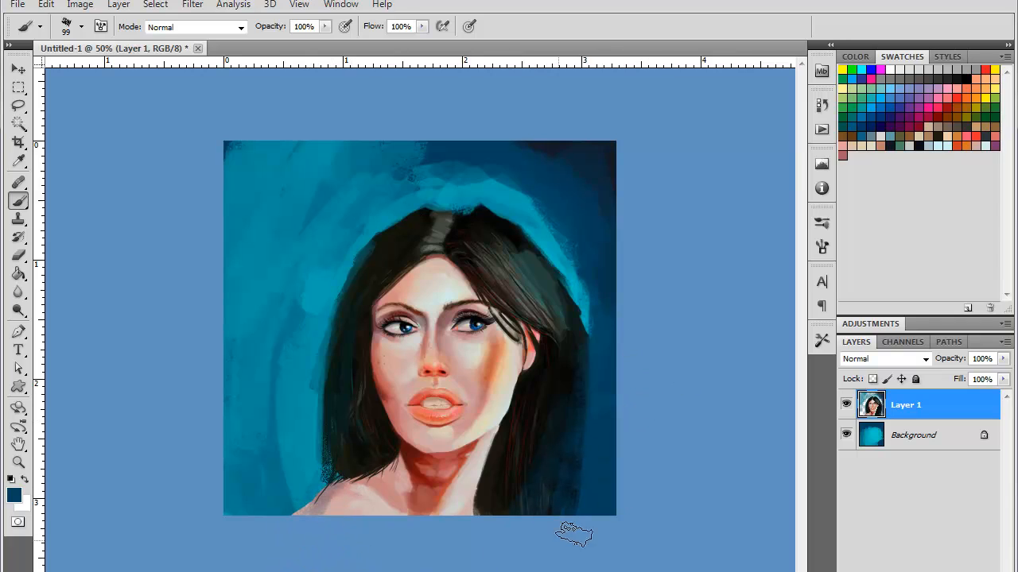
- Glaze the hair, face and shoulders with dark blue in Soft Light mode, and undo the last glaze stroke
{"action": "left_click", "coordinate": [240, 27]}
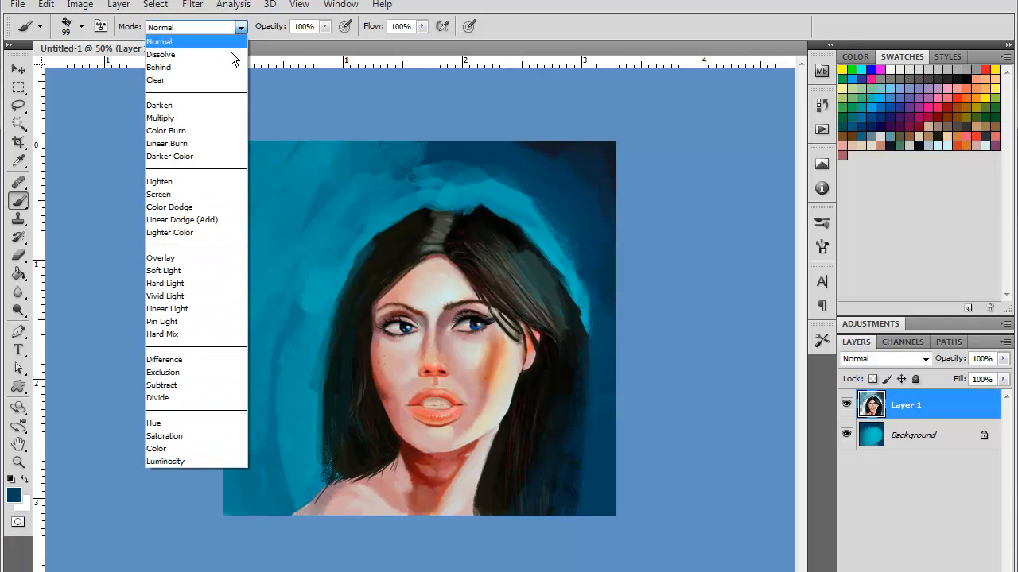
{"action": "left_click", "coordinate": [167, 268]}
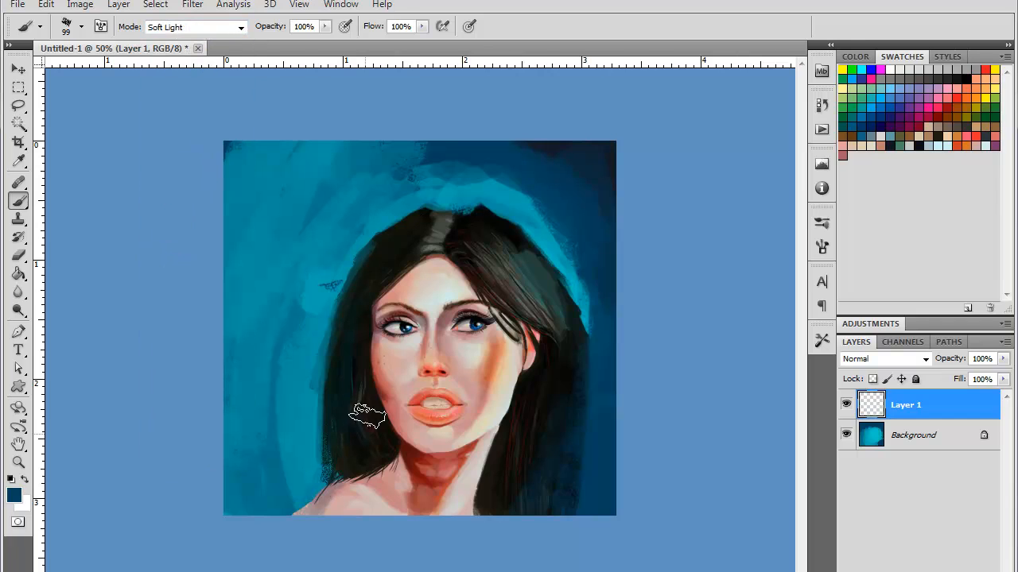
{"action": "left_click_drag", "start_coordinate": [391, 302], "coordinate": [406, 481]}
{"action": "mouse_move", "coordinate": [443, 225]}
{"action": "left_mouse_down"}
{"action": "mouse_move", "coordinate": [454, 263]}
{"action": "mouse_move", "coordinate": [445, 504]}
{"action": "left_mouse_up"}
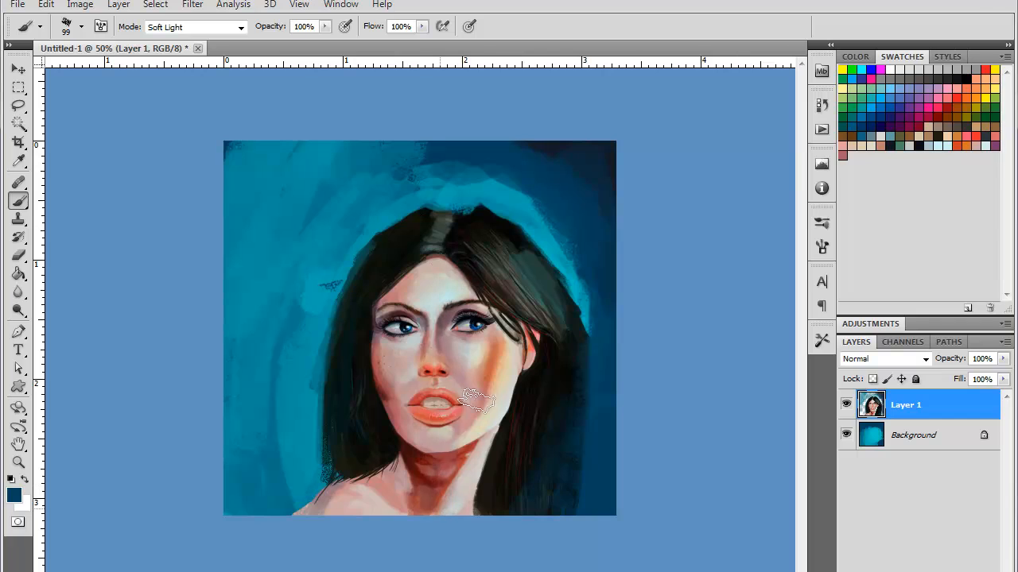
{"action": "left_click_drag", "start_coordinate": [509, 275], "coordinate": [489, 484]}
{"action": "left_click_drag", "start_coordinate": [542, 278], "coordinate": [568, 538]}
{"action": "mouse_move", "coordinate": [341, 466]}
{"action": "left_mouse_down"}
{"action": "mouse_move", "coordinate": [302, 502]}
{"action": "mouse_move", "coordinate": [356, 534]}
{"action": "mouse_move", "coordinate": [420, 529]}
{"action": "left_mouse_up"}
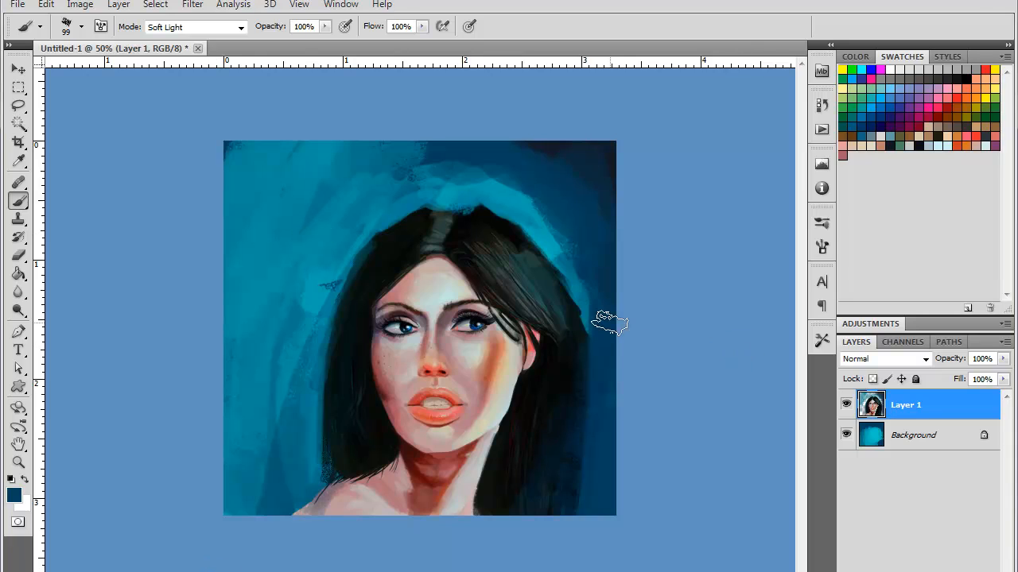
{"action": "key", "text": "ctrl+z"}
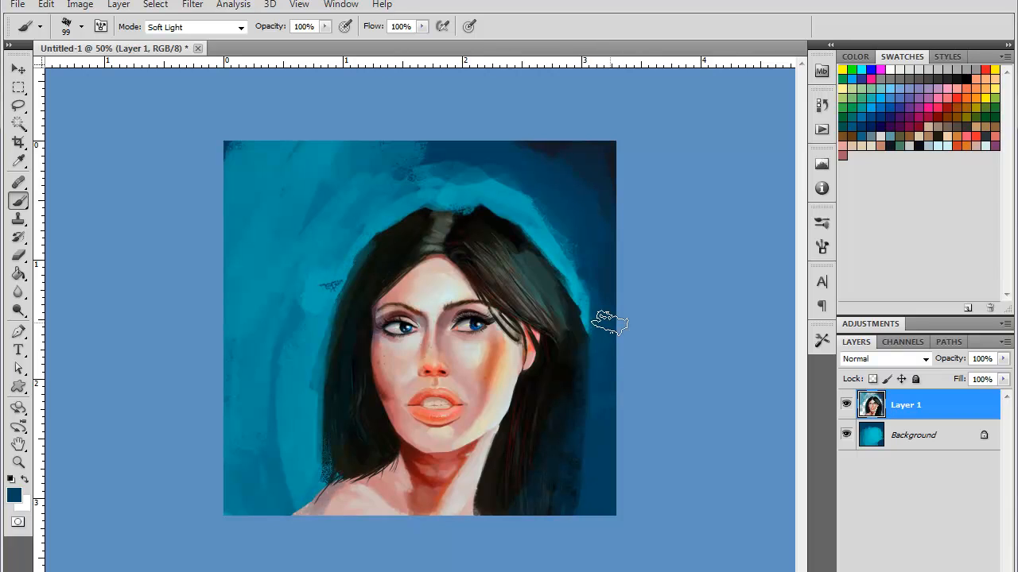
- Add a new layer and fill it with teal sampled from the halo above the head using the Paint Bucket
{"action": "left_click", "coordinate": [970, 570]}
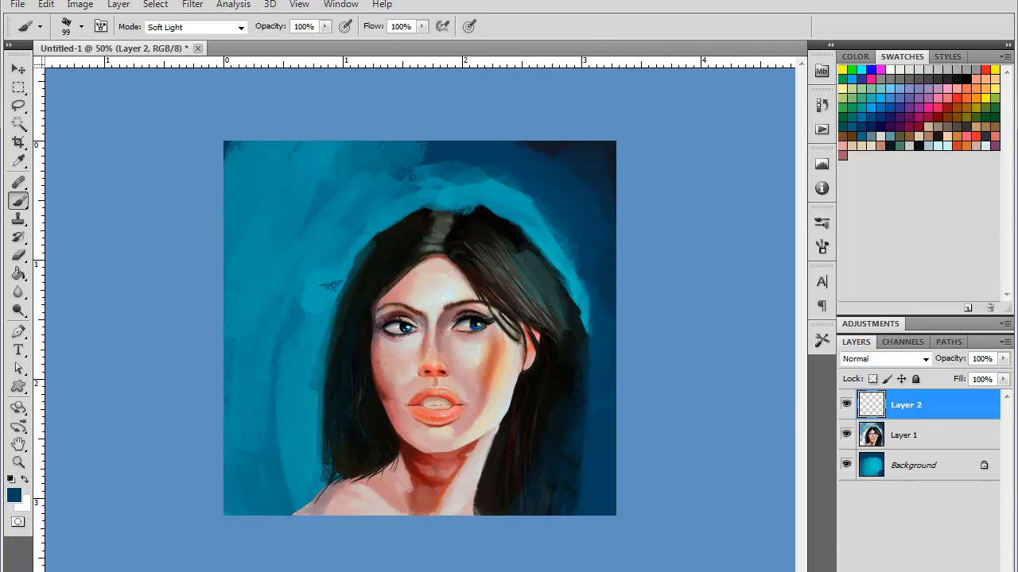
{"action": "left_click", "coordinate": [17, 274]}
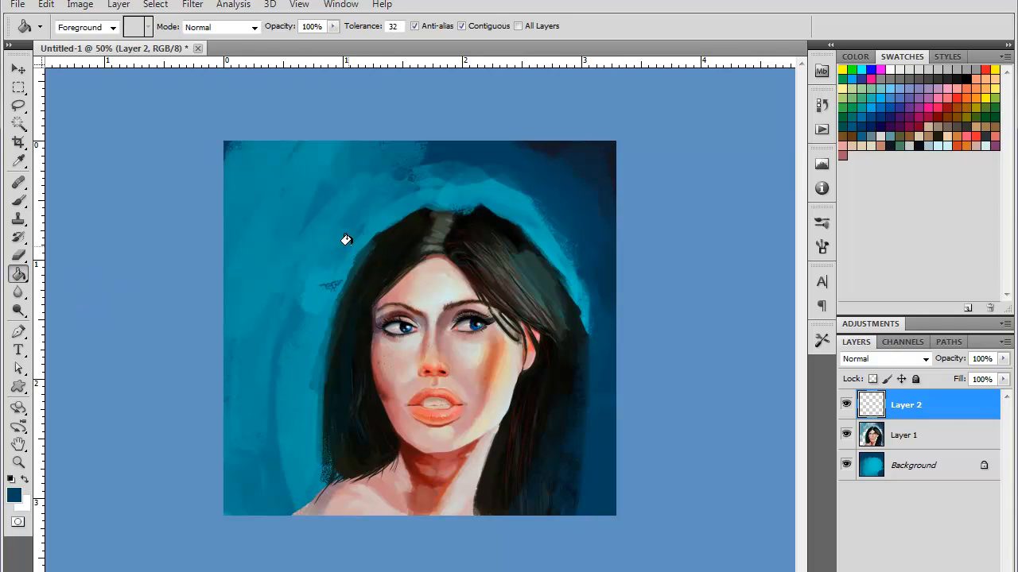
{"action": "left_click", "coordinate": [477, 188], "text": "alt"}
{"action": "left_click", "coordinate": [413, 324]}
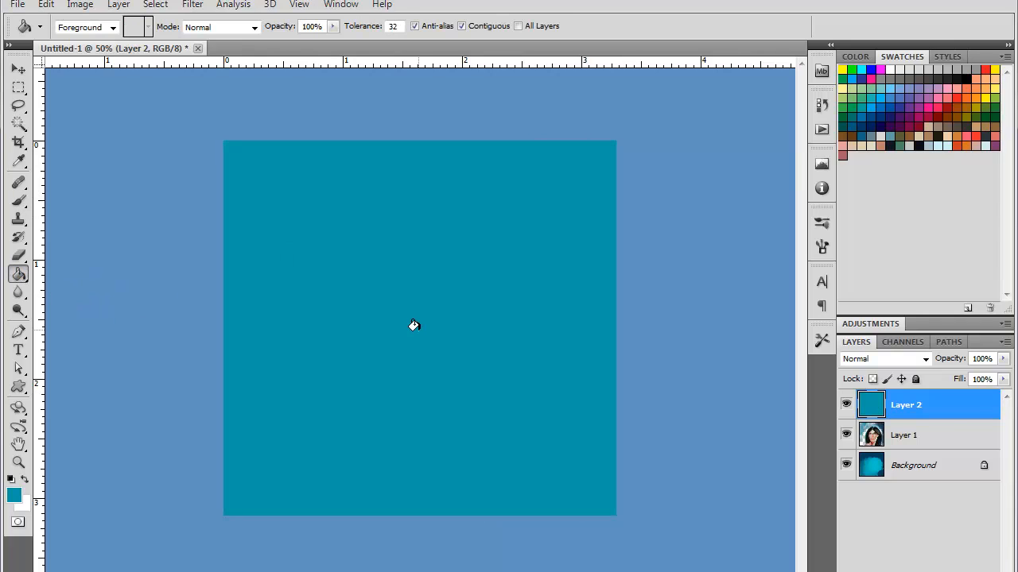
- Blend the teal layer in Soft Light at 57% opacity and compare the portrait with the layer hidden and shown
{"action": "left_click", "coordinate": [925, 358]}
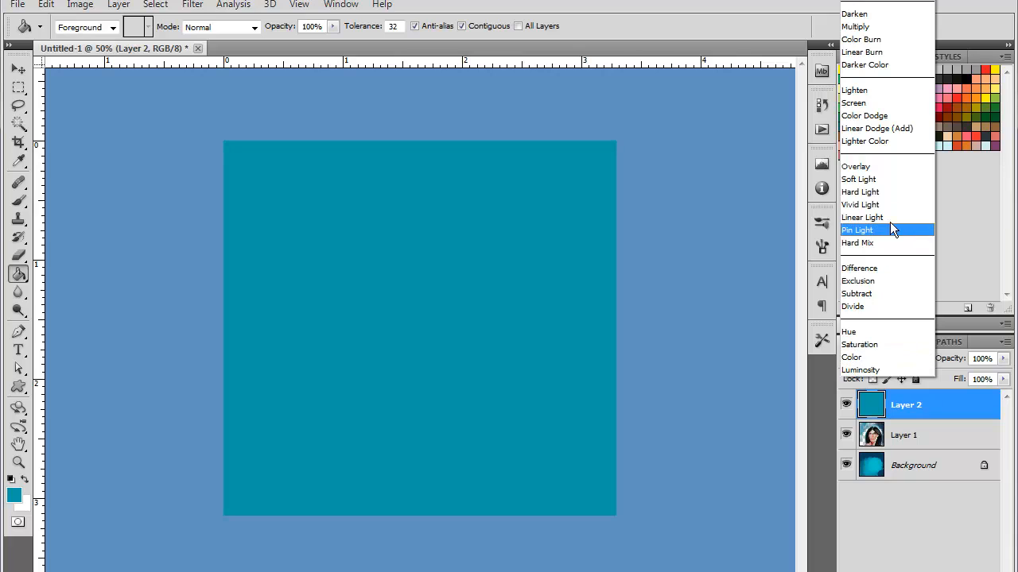
{"action": "left_click", "coordinate": [878, 179]}
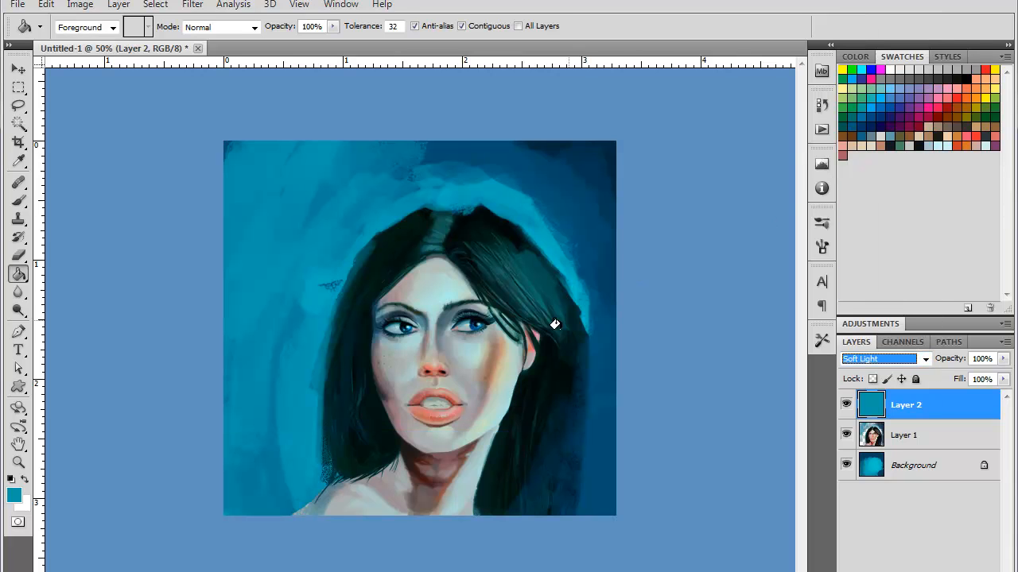
{"action": "left_click", "coordinate": [1003, 359]}
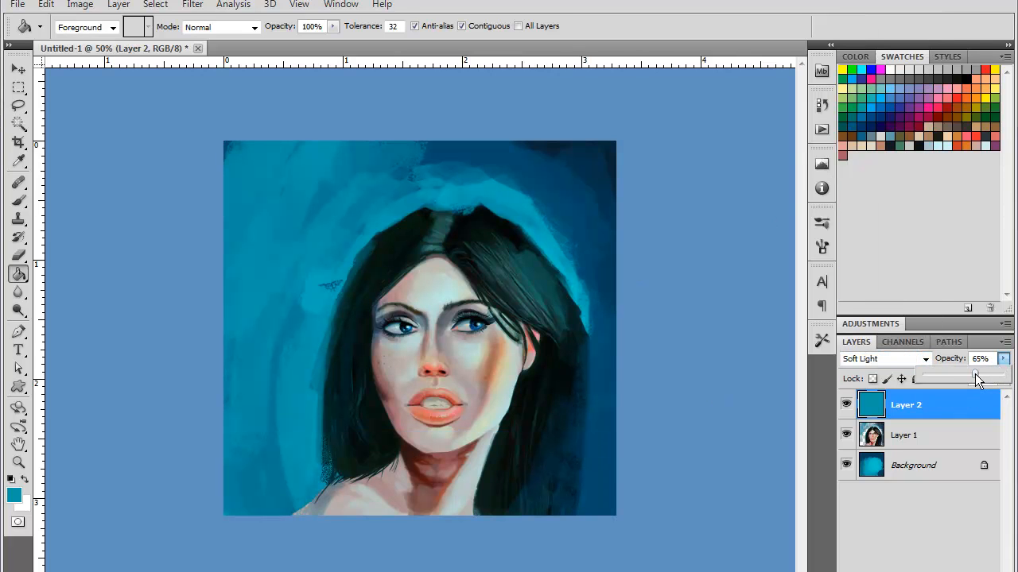
{"action": "left_click", "coordinate": [847, 405]}
{"action": "left_click", "coordinate": [847, 406]}
{"action": "left_click", "coordinate": [847, 405]}
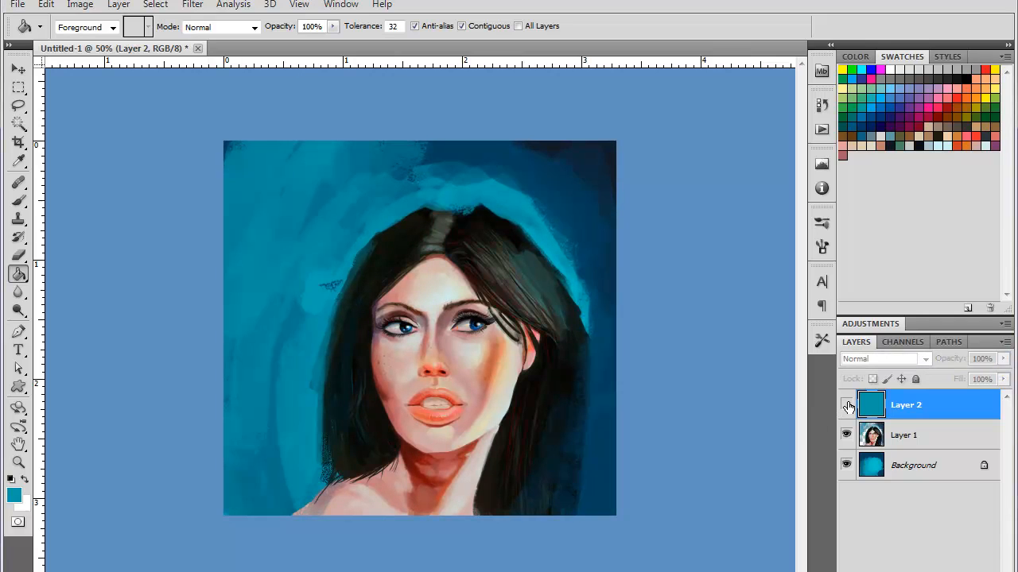
{"action": "left_click", "coordinate": [846, 406]}
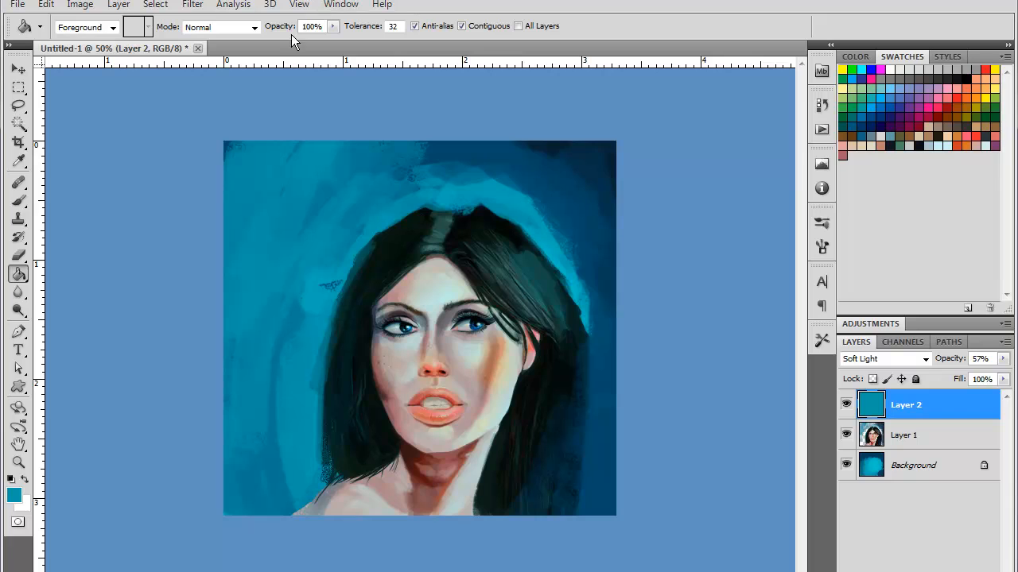
- Flatten the image into a single background layer
{"action": "left_click", "coordinate": [119, 5]}
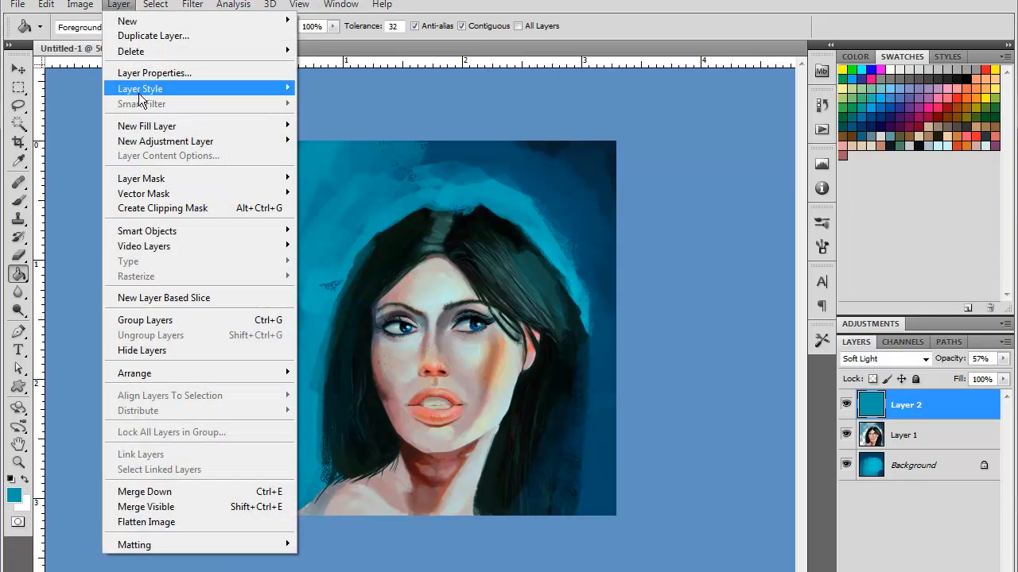
{"action": "left_click", "coordinate": [166, 525]}
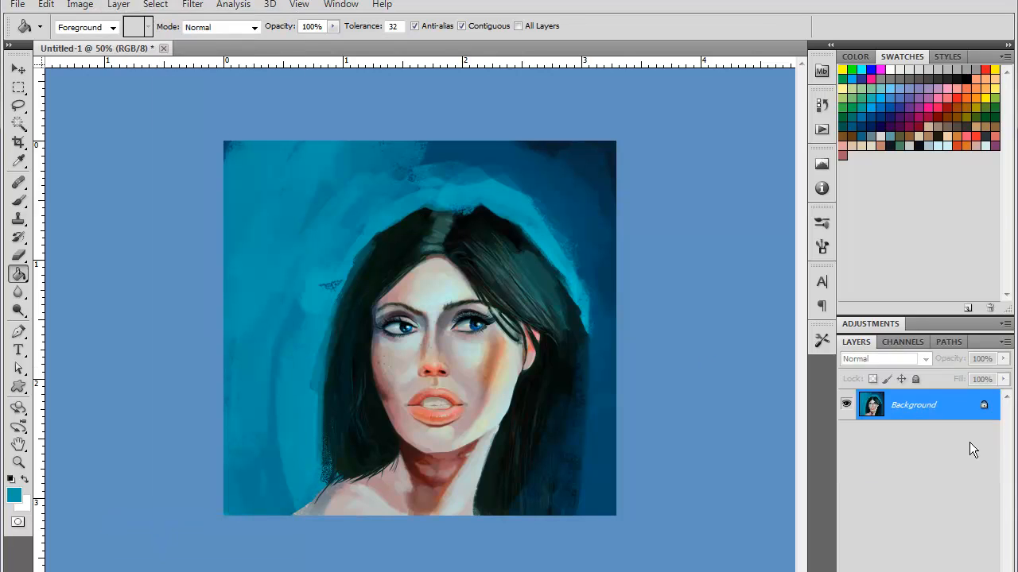
- Duplicate the background layer and blend the copy in Soft Light at 47% opacity
{"action": "left_click_drag", "start_coordinate": [941, 411], "coordinate": [938, 569]}
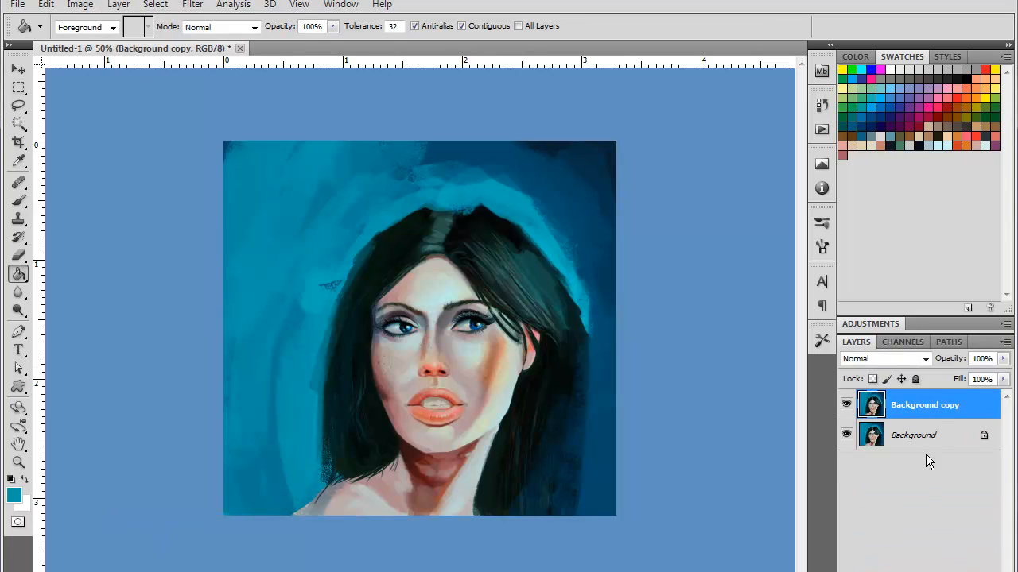
{"action": "left_click", "coordinate": [925, 360]}
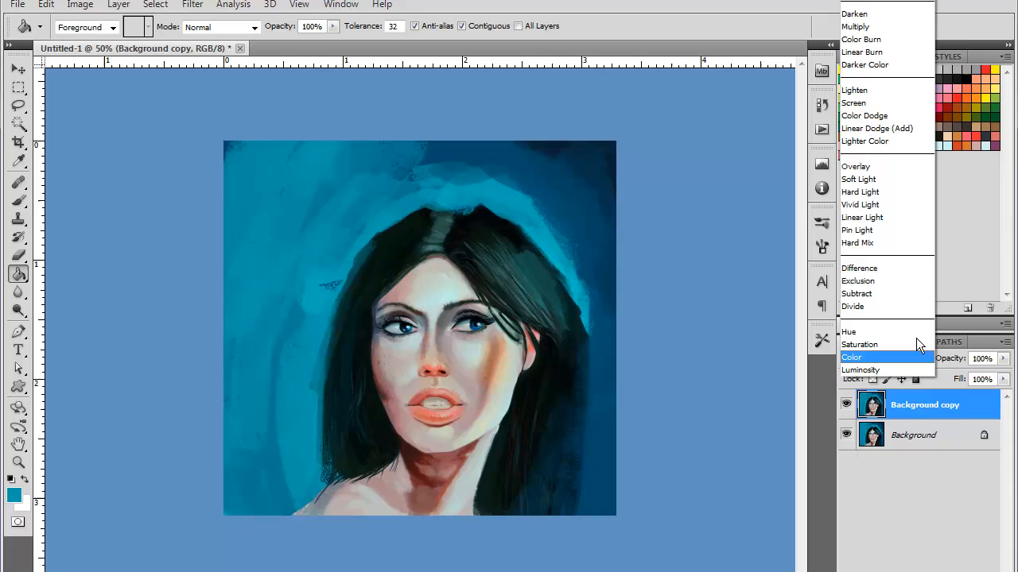
{"action": "left_click", "coordinate": [866, 180]}
{"action": "left_click", "coordinate": [1002, 358]}
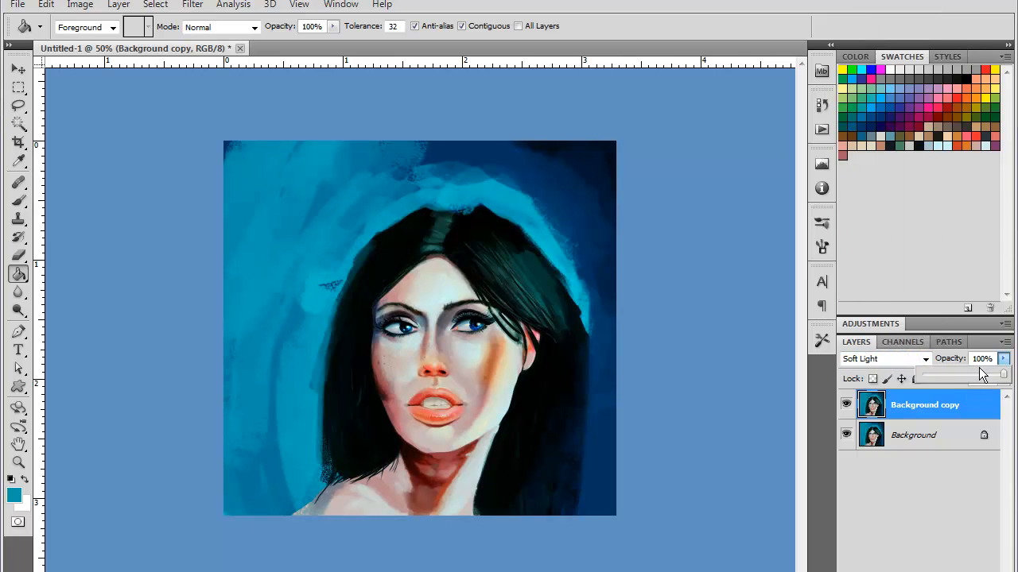
{"action": "mouse_move", "coordinate": [966, 374]}
{"action": "left_mouse_down"}
{"action": "mouse_move", "coordinate": [901, 381]}
{"action": "mouse_move", "coordinate": [968, 380]}
{"action": "left_mouse_up"}
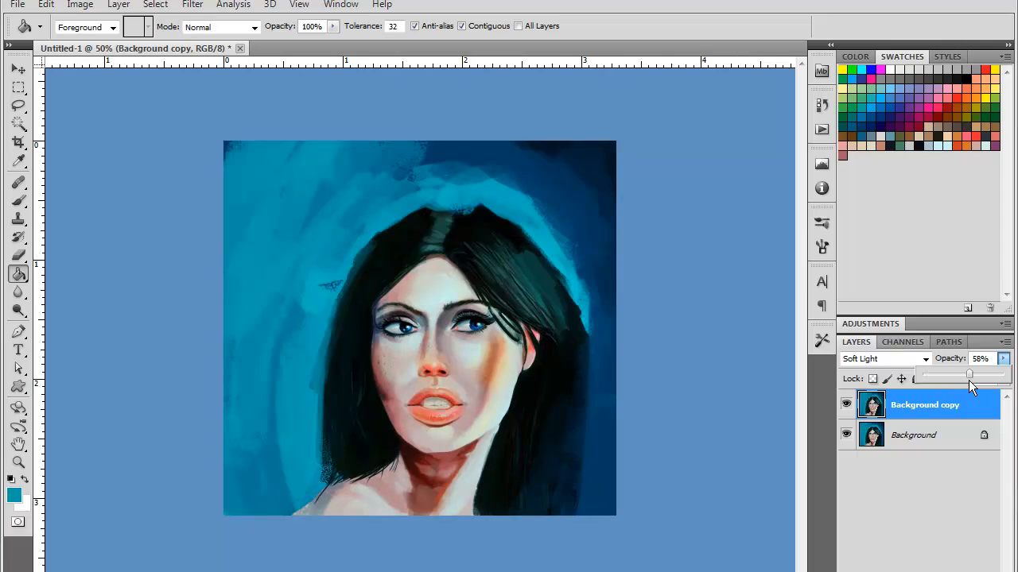
- Compare the portrait with the Soft Light copy hidden and shown, and merge the copy into the background
{"action": "left_click", "coordinate": [845, 405]}
{"action": "left_click", "coordinate": [845, 405]}
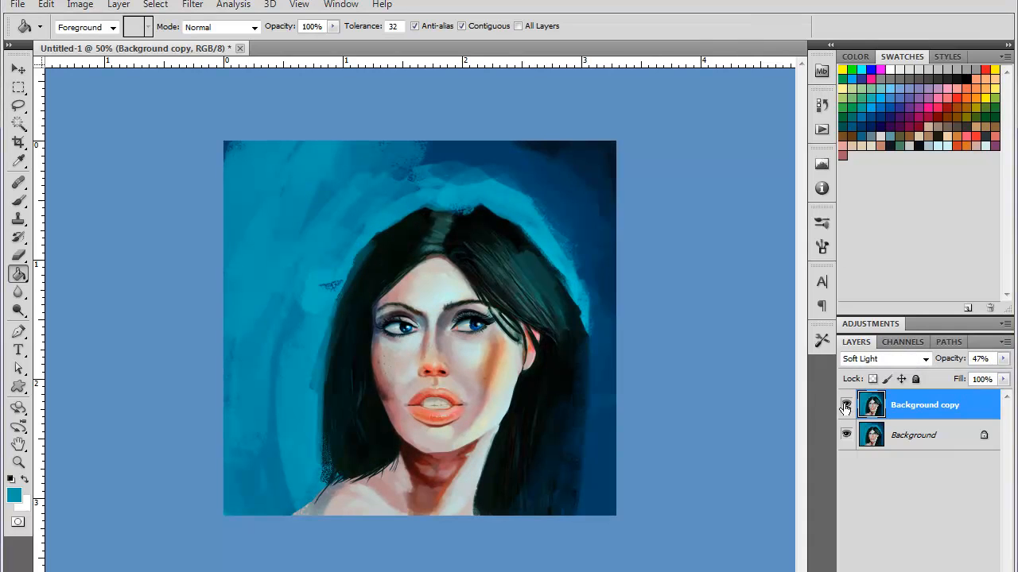
{"action": "left_click", "coordinate": [845, 405]}
{"action": "left_click", "coordinate": [845, 407]}
{"action": "key", "text": "ctrl+e"}
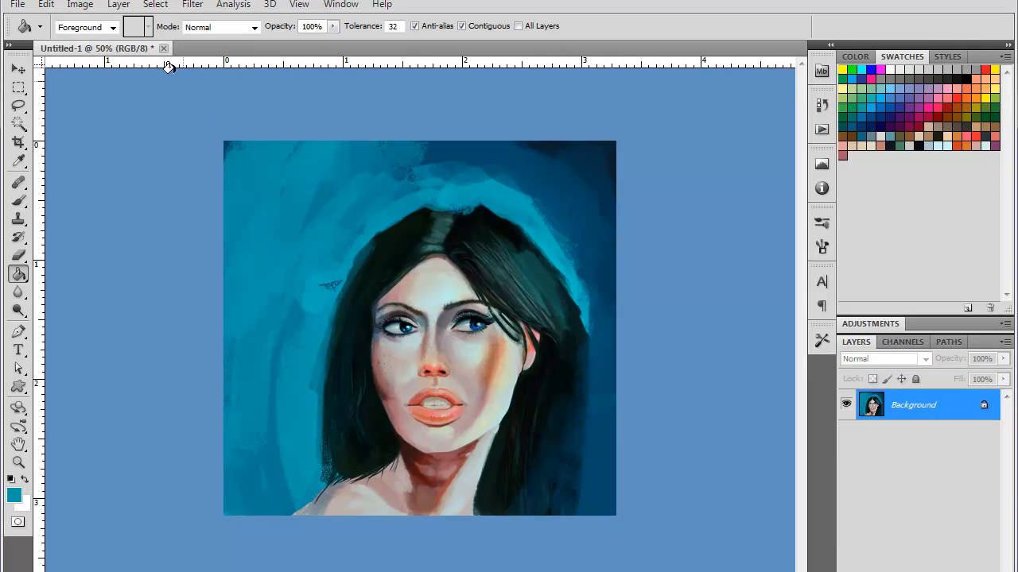
- Apply a Vibrance adjustment to the portrait with vibrance +73 and saturation -3
{"action": "left_click", "coordinate": [79, 5]}
{"action": "mouse_move", "coordinate": [92, 43]}
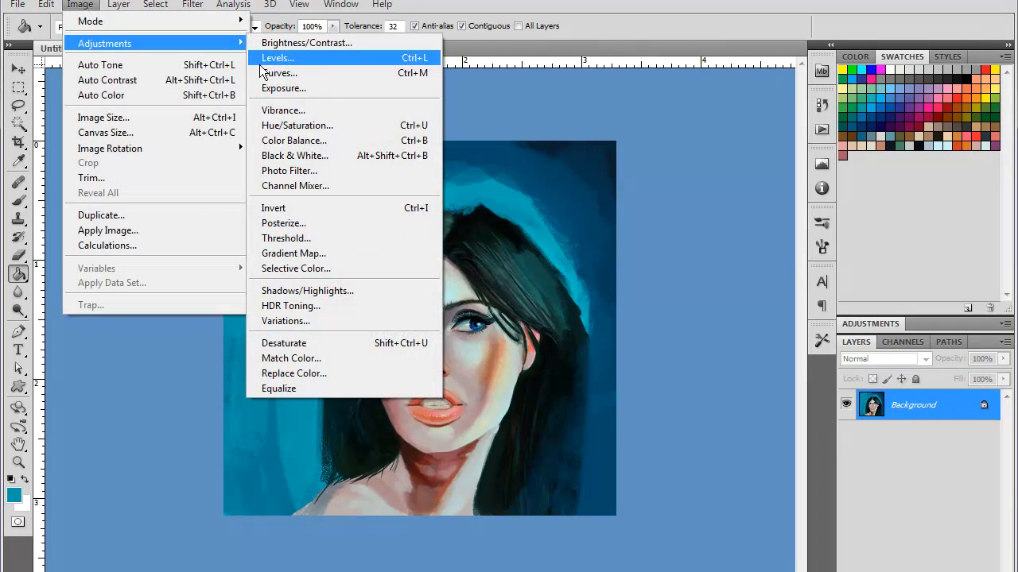
{"action": "left_click", "coordinate": [303, 110]}
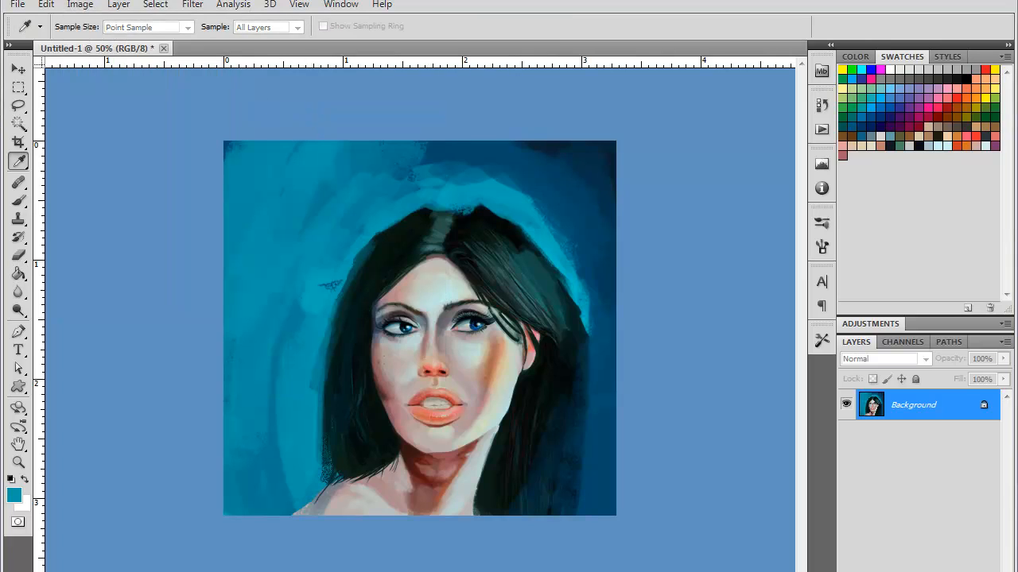
{"action": "left_click_drag", "start_coordinate": [873, 173], "coordinate": [626, 113]}
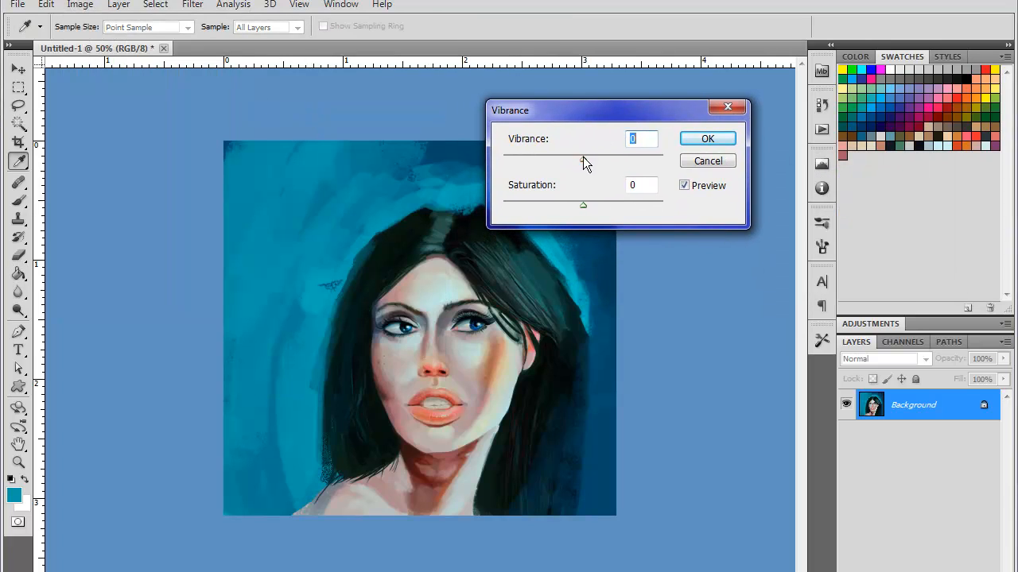
{"action": "left_click", "coordinate": [582, 160]}
{"action": "mouse_move", "coordinate": [631, 162]}
{"action": "left_mouse_down"}
{"action": "mouse_move", "coordinate": [667, 158]}
{"action": "mouse_move", "coordinate": [489, 158]}
{"action": "mouse_move", "coordinate": [613, 170]}
{"action": "left_mouse_up"}
{"action": "mouse_move", "coordinate": [583, 205]}
{"action": "left_mouse_down"}
{"action": "mouse_move", "coordinate": [623, 208]}
{"action": "mouse_move", "coordinate": [564, 211]}
{"action": "mouse_move", "coordinate": [580, 207]}
{"action": "left_mouse_up"}
{"action": "left_click_drag", "start_coordinate": [629, 159], "coordinate": [642, 163]}
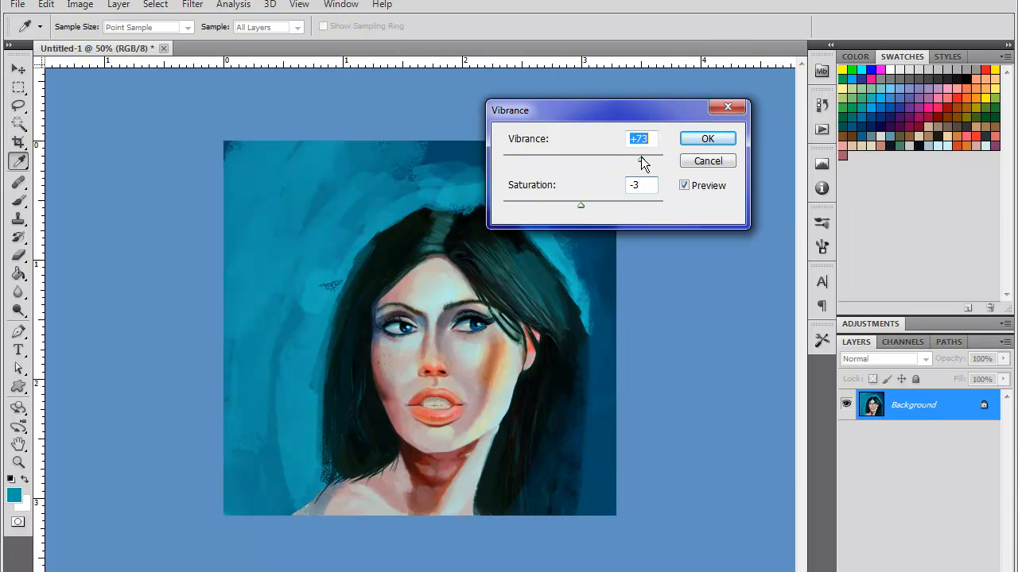
{"action": "left_click", "coordinate": [708, 140]}
- Set the Paint Bucket's blending mode to Color
{"action": "key", "text": "g"}
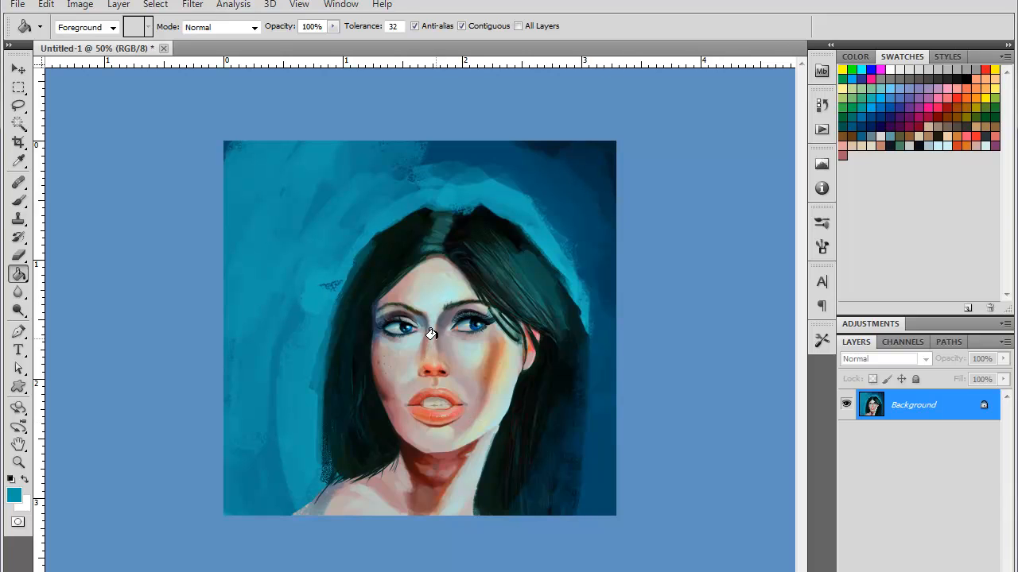
{"action": "left_click", "coordinate": [250, 27]}
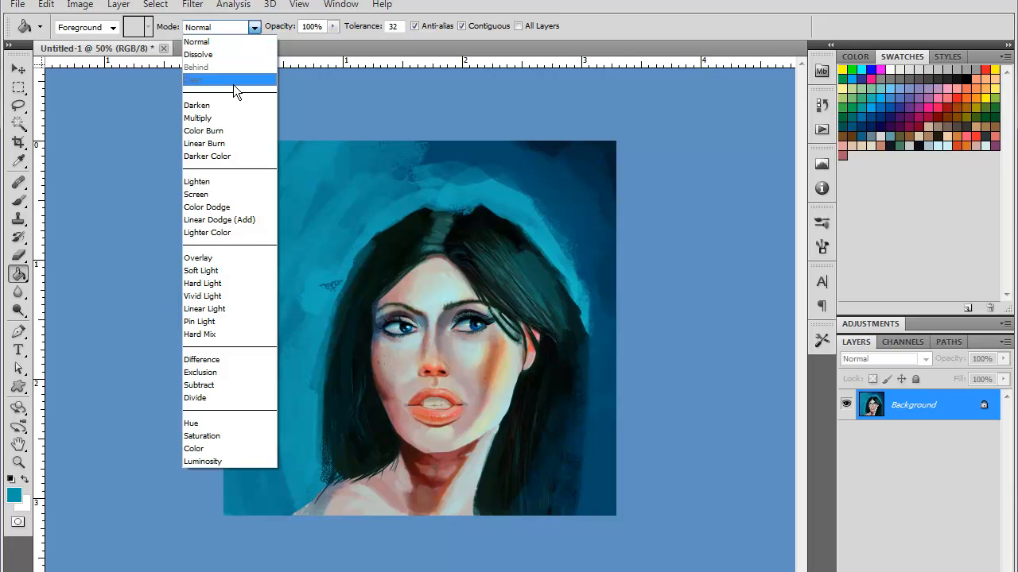
{"action": "left_click", "coordinate": [195, 449]}
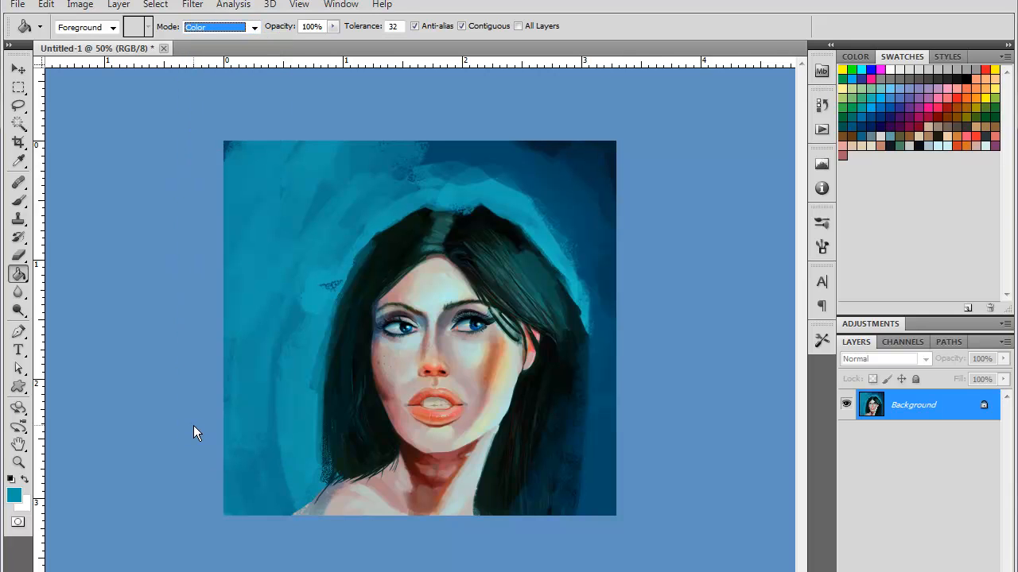
- Glaze brown shading beside the nose bridge and at the temple with a 35 px textured brush in Soft Light, and undo the last stroke
{"action": "key", "text": "ctrl+plus"}
{"action": "key", "text": "ctrl+plus"}
{"action": "left_click_drag", "start_coordinate": [557, 359], "coordinate": [460, 254]}
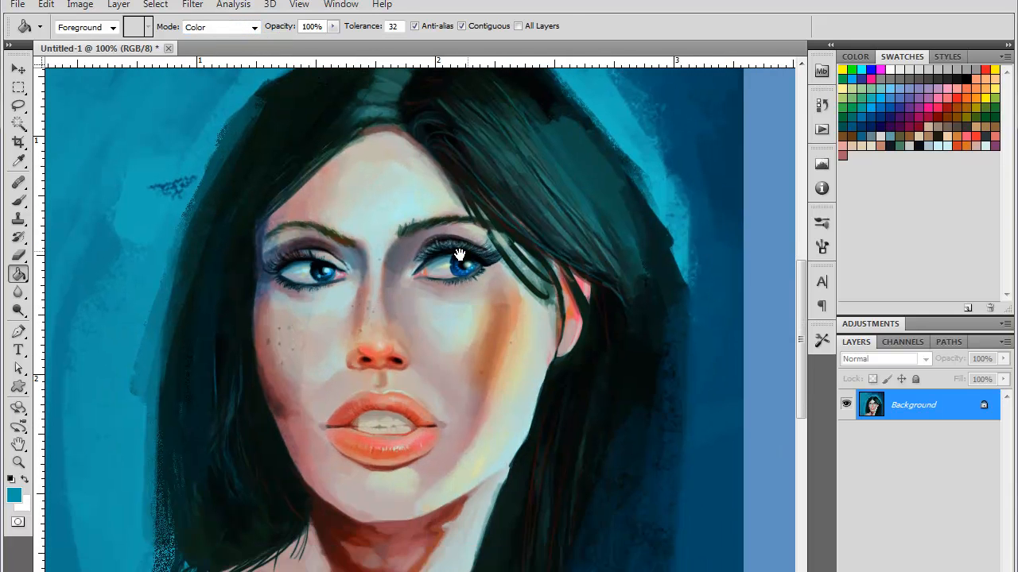
{"action": "left_click", "coordinate": [859, 132]}
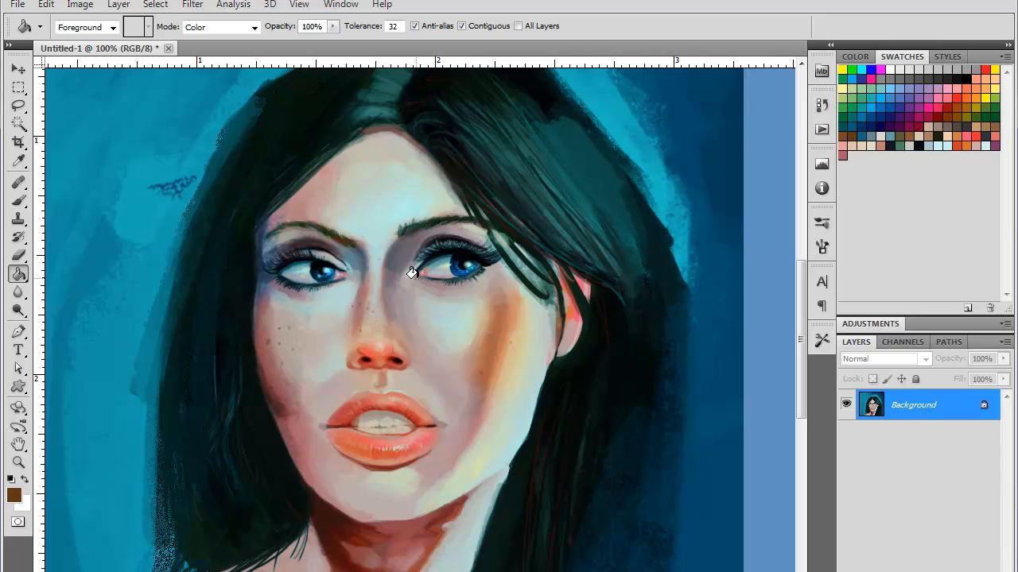
{"action": "left_click", "coordinate": [19, 202]}
{"action": "right_click", "coordinate": [406, 292]}
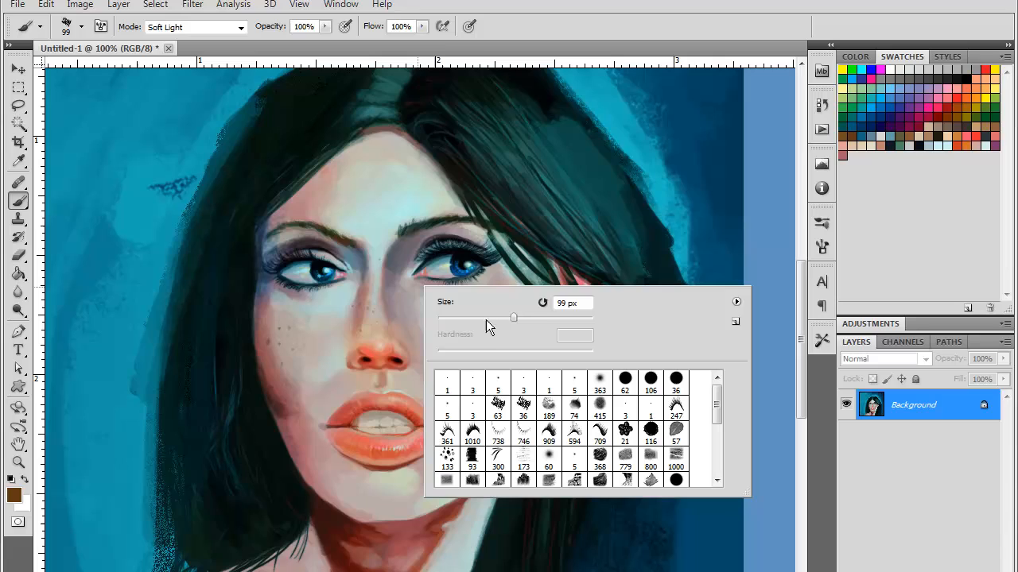
{"action": "left_click", "coordinate": [522, 407]}
{"action": "mouse_move", "coordinate": [408, 247]}
{"action": "left_mouse_down"}
{"action": "mouse_move", "coordinate": [397, 293]}
{"action": "mouse_move", "coordinate": [403, 246]}
{"action": "mouse_move", "coordinate": [395, 284]}
{"action": "mouse_move", "coordinate": [405, 256]}
{"action": "left_mouse_up"}
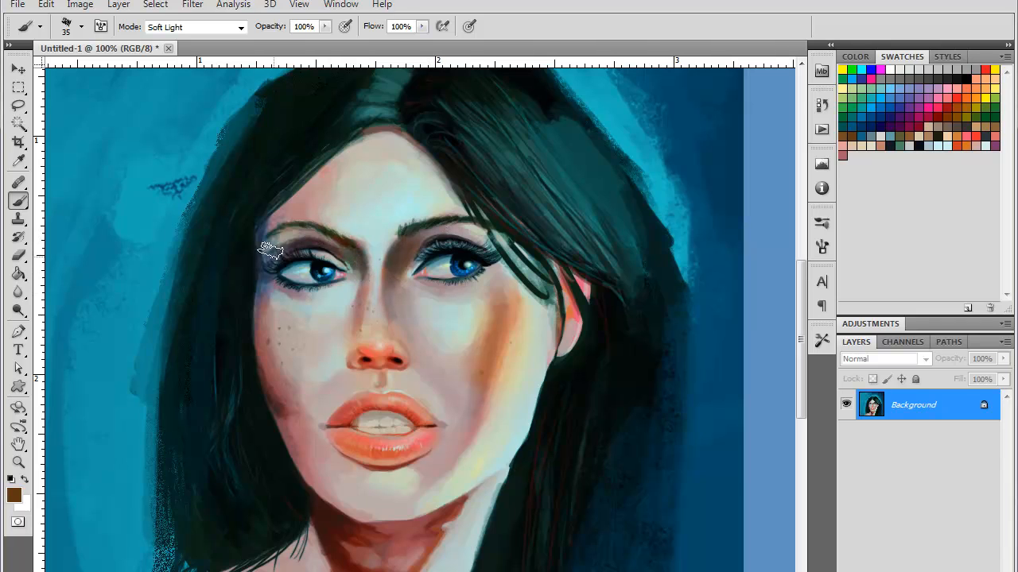
{"action": "mouse_move", "coordinate": [261, 268]}
{"action": "left_mouse_down"}
{"action": "mouse_move", "coordinate": [266, 232]}
{"action": "mouse_move", "coordinate": [269, 244]}
{"action": "left_mouse_up"}
{"action": "key", "text": "ctrl+z"}
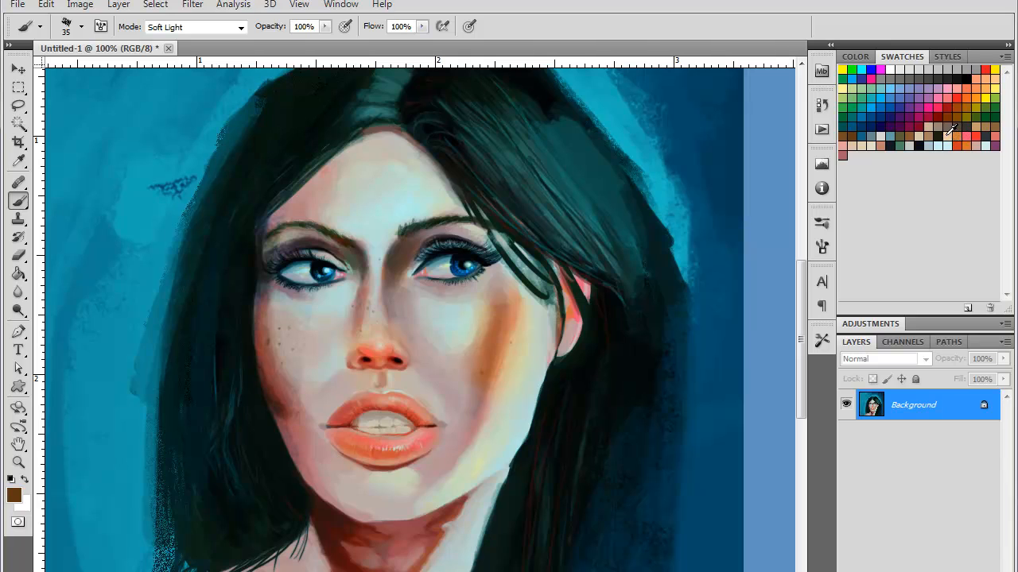
- Glaze the shadow patch on the cheek near the ear with red-orange, and soften it with light grey in Soft Light
{"action": "left_click", "coordinate": [978, 138]}
{"action": "left_click_drag", "start_coordinate": [502, 332], "coordinate": [506, 309]}
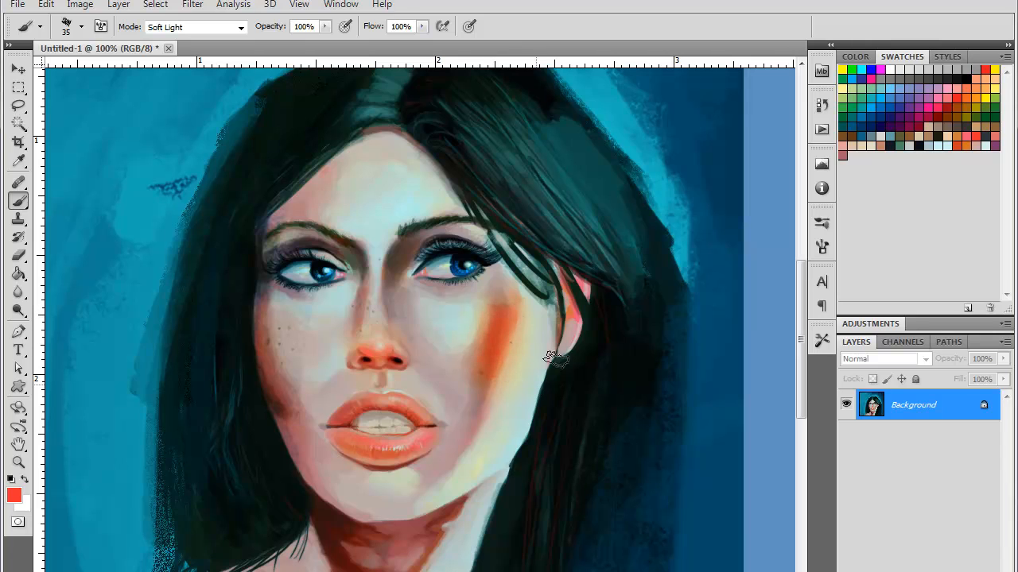
{"action": "left_click", "coordinate": [888, 135]}
{"action": "mouse_move", "coordinate": [484, 376]}
{"action": "left_mouse_down"}
{"action": "mouse_move", "coordinate": [513, 324]}
{"action": "mouse_move", "coordinate": [503, 303]}
{"action": "mouse_move", "coordinate": [496, 329]}
{"action": "left_mouse_up"}
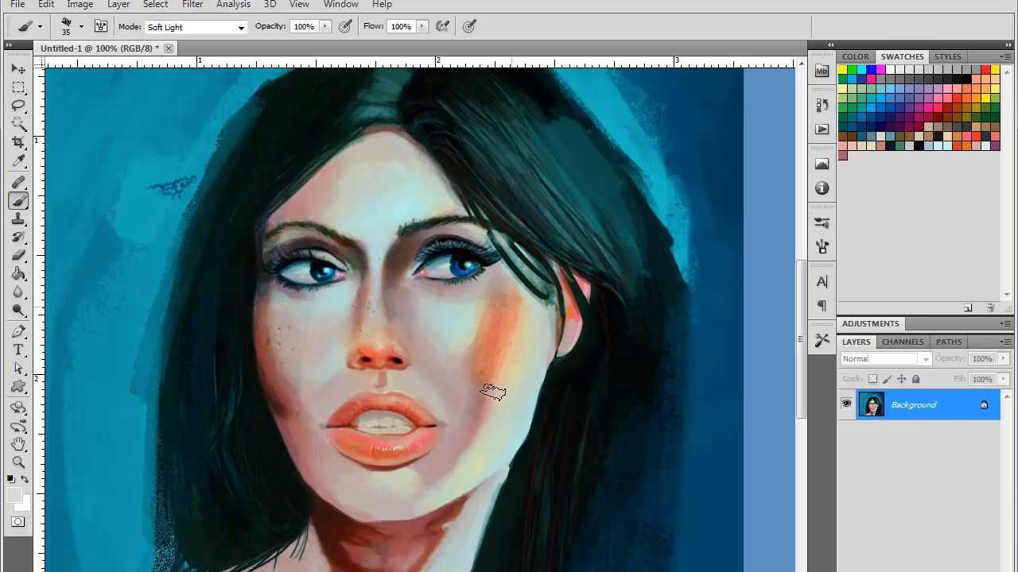
{"action": "key", "text": "ctrl+minus"}
{"action": "key", "text": "ctrl+minus"}
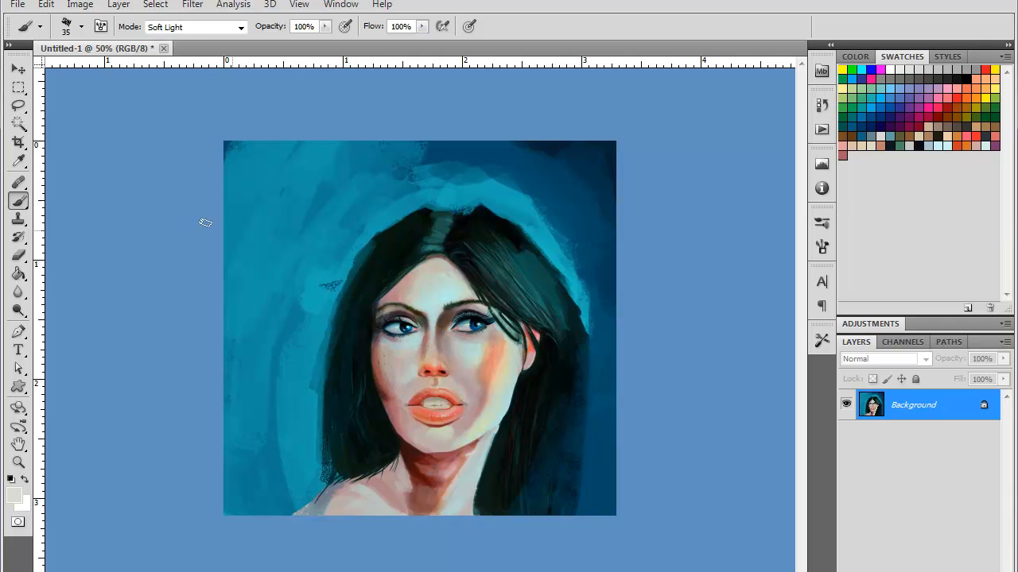
- Warm the cheek with an orange swatch in Soft Light and check the portrait at a smaller size
{"action": "key", "text": "ctrl+plus"}
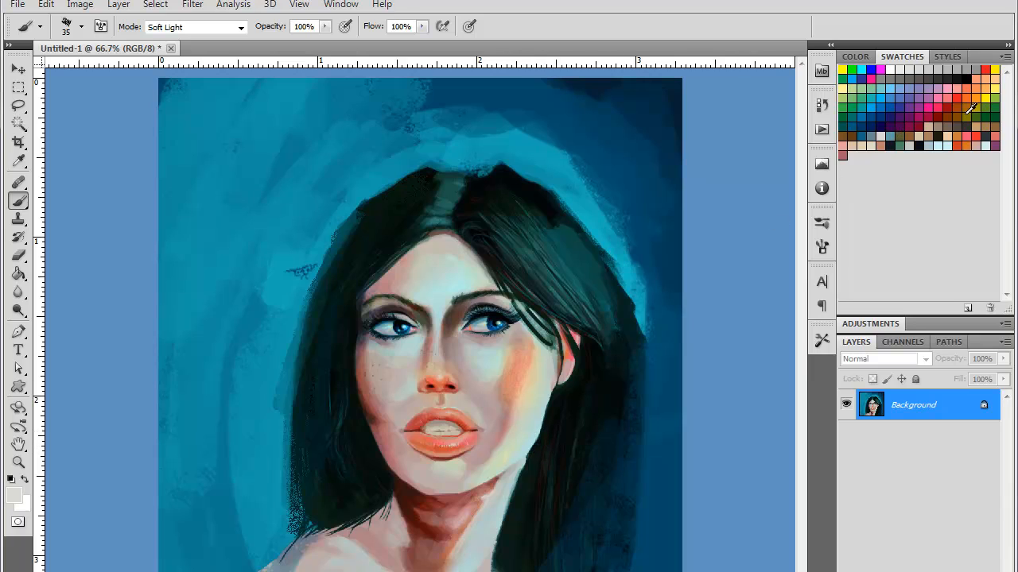
{"action": "left_click", "coordinate": [973, 137]}
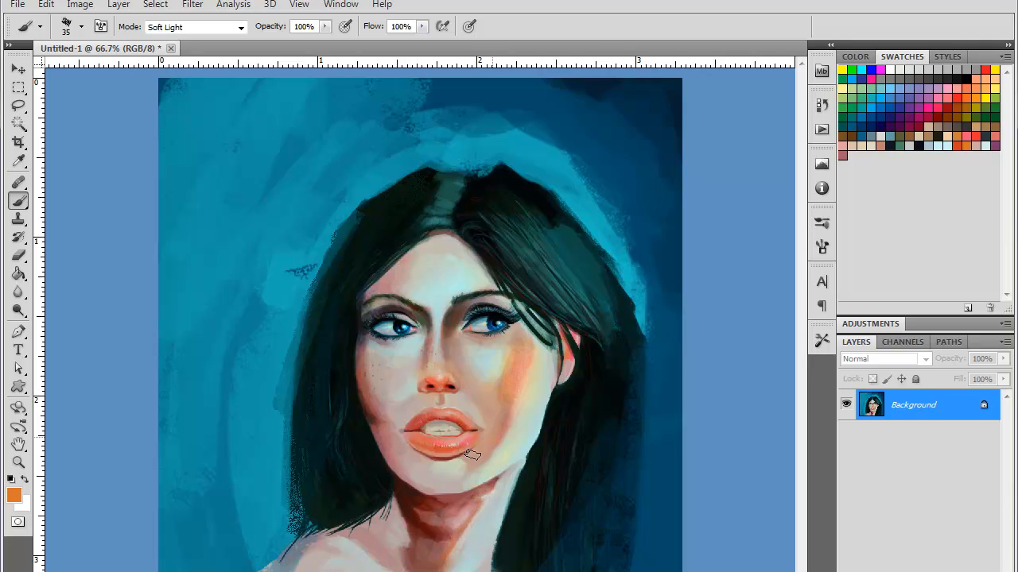
{"action": "key", "text": "ctrl+minus"}
{"action": "key", "text": "ctrl+minus"}
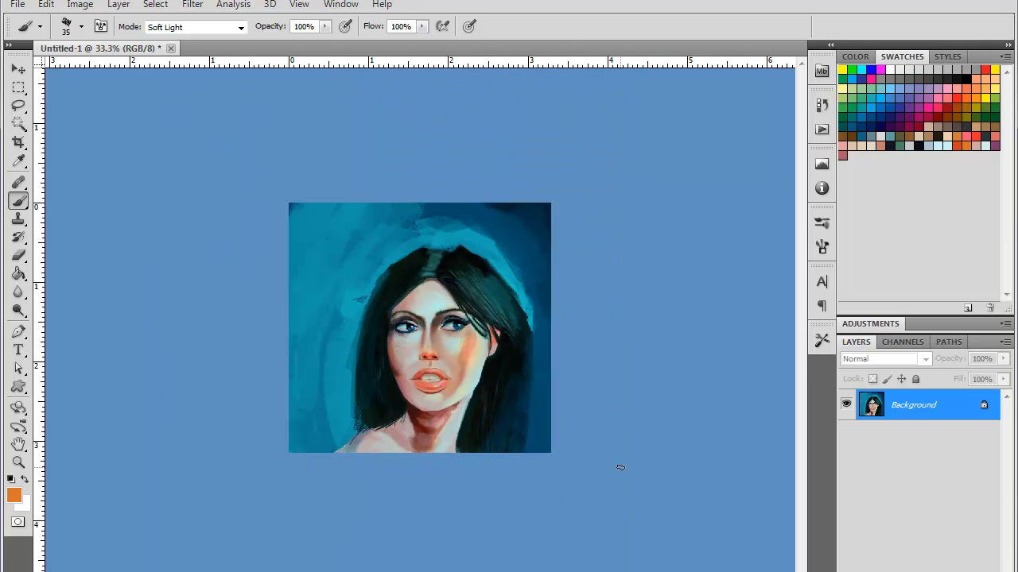
{"action": "key", "text": "ctrl+plus"}
{"action": "key", "text": "ctrl+plus"}
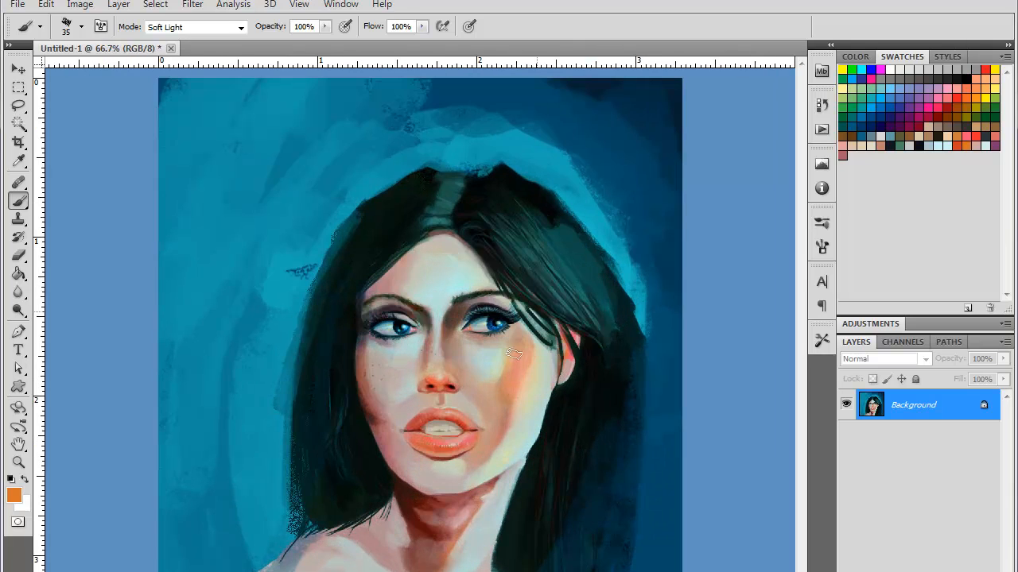
- Switch the brush to Normal mode and blend the orange cheek patch into the face with sampled skin tones
{"action": "left_click", "coordinate": [238, 35]}
{"action": "left_click", "coordinate": [230, 41]}
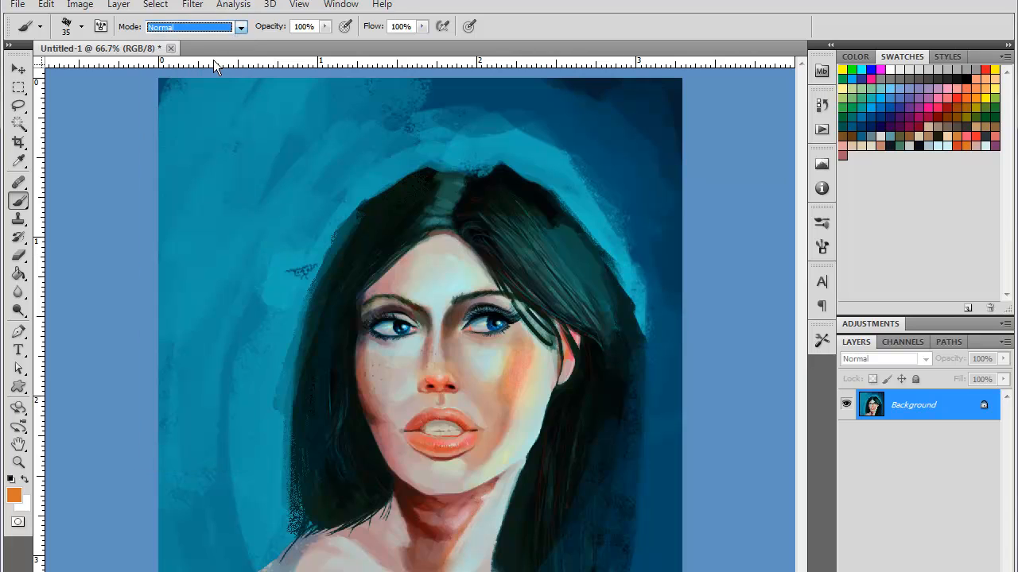
{"action": "left_click", "coordinate": [499, 349], "text": "alt"}
{"action": "mouse_move", "coordinate": [501, 351]}
{"action": "left_mouse_down"}
{"action": "mouse_move", "coordinate": [472, 359]}
{"action": "mouse_move", "coordinate": [474, 373]}
{"action": "left_mouse_up"}
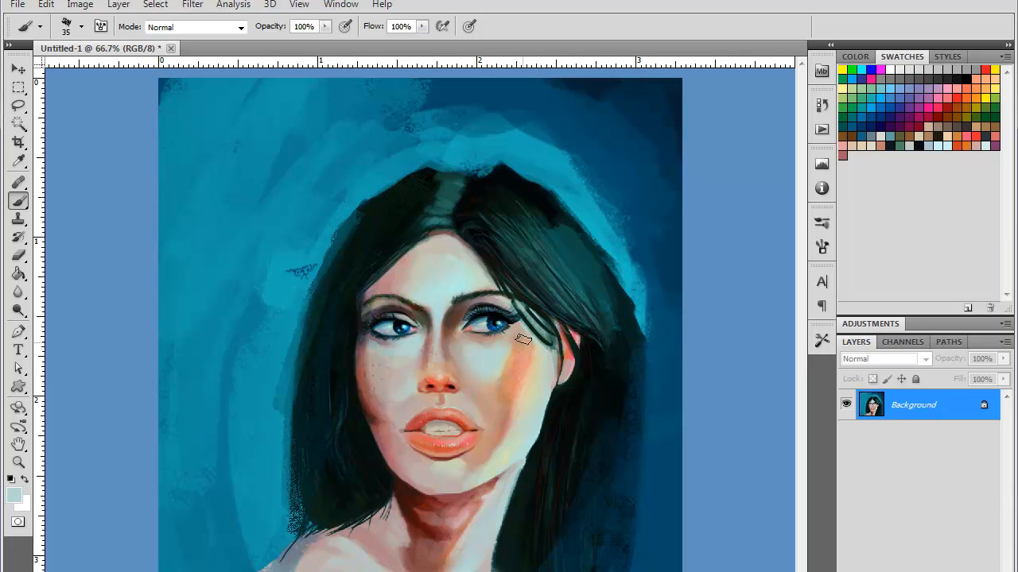
{"action": "left_click", "coordinate": [481, 408], "text": "alt"}
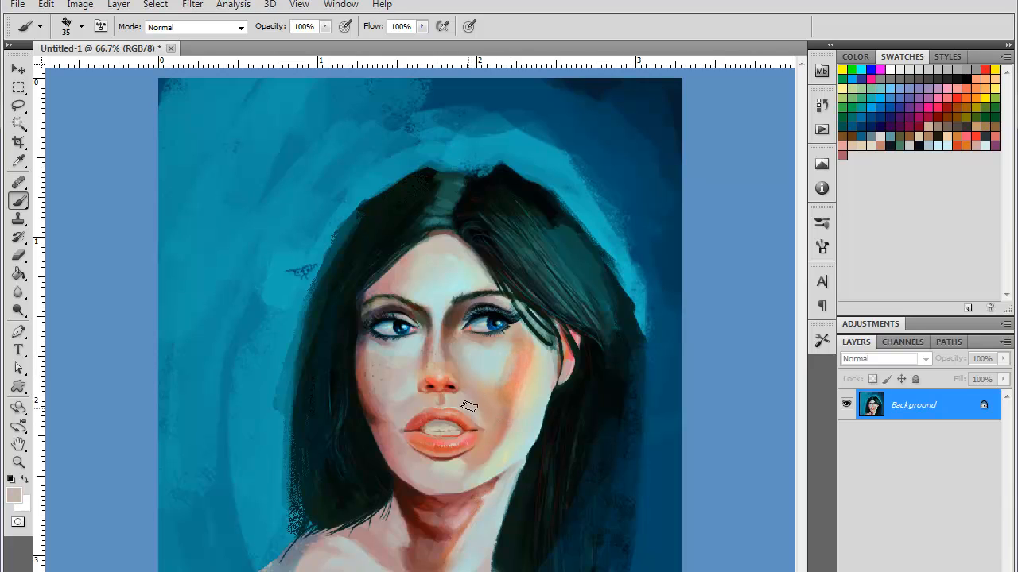
{"action": "left_click", "coordinate": [525, 413], "text": "alt"}
{"action": "mouse_move", "coordinate": [492, 454]}
{"action": "left_mouse_down"}
{"action": "mouse_move", "coordinate": [477, 462]}
{"action": "mouse_move", "coordinate": [514, 415]}
{"action": "left_mouse_up"}
{"action": "key", "text": "ctrl+minus"}
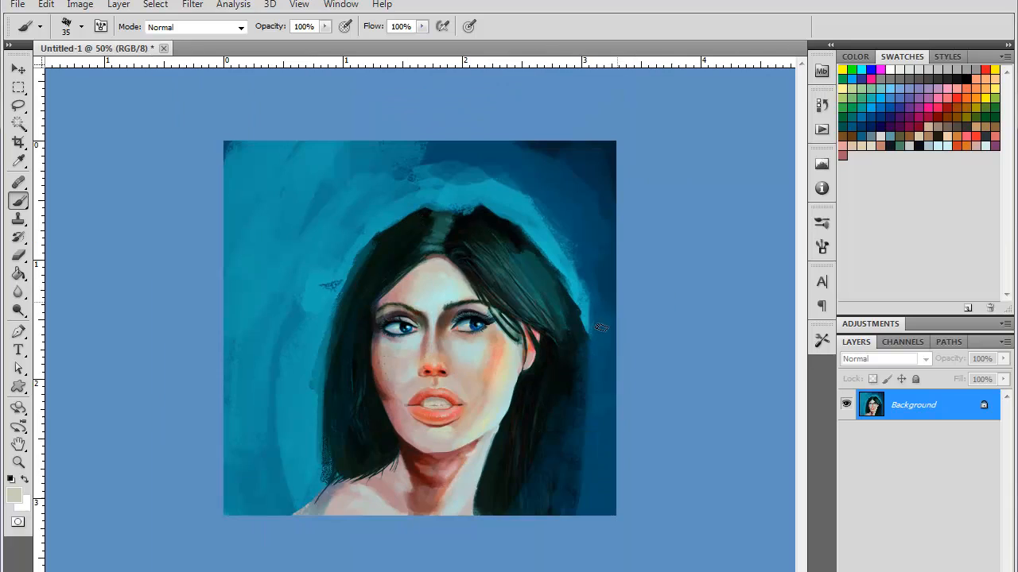
{"action": "key", "text": "ctrl+plus"}
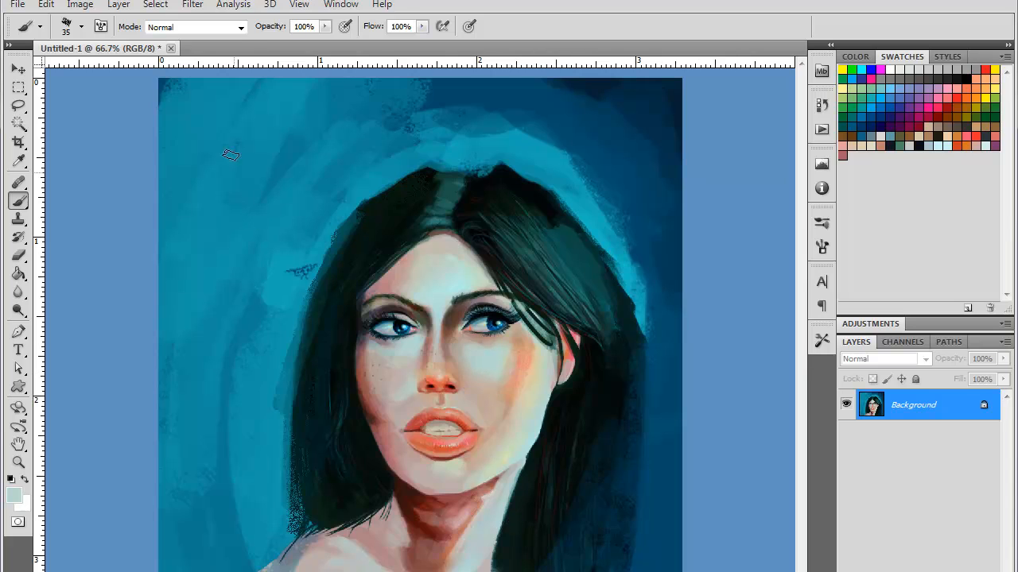
- Set the brush to Lighten mode and lighten the lower cheek and jaw with pale blue-green
{"action": "left_click", "coordinate": [240, 28]}
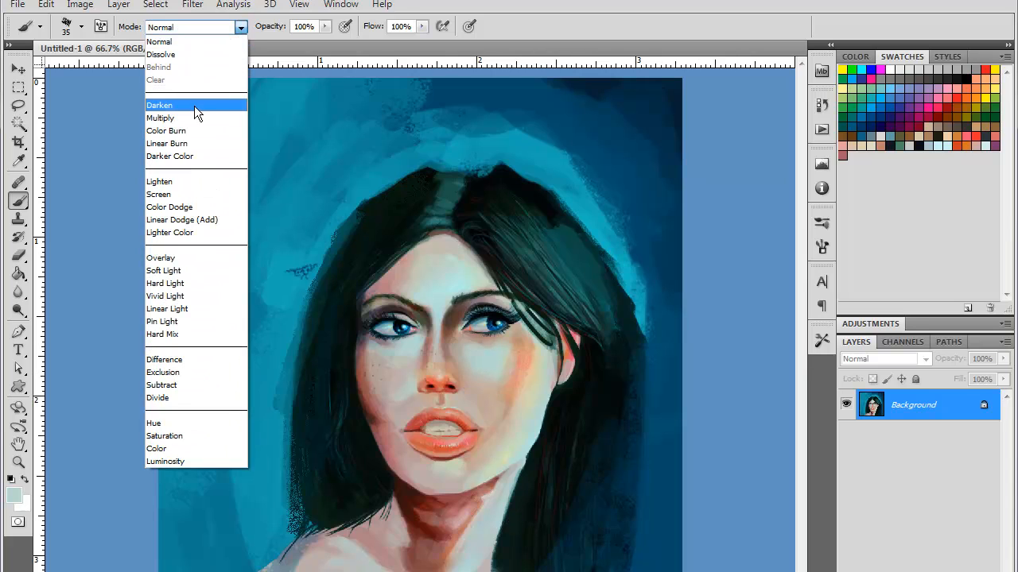
{"action": "left_click", "coordinate": [178, 181]}
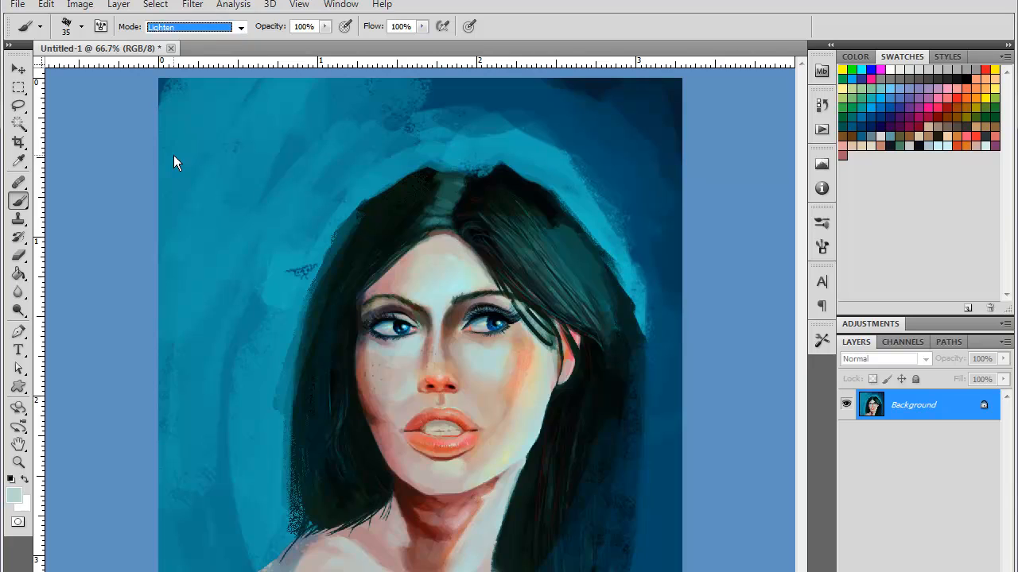
{"action": "key", "text": "ctrl+plus"}
{"action": "left_click_drag", "start_coordinate": [563, 386], "coordinate": [490, 298]}
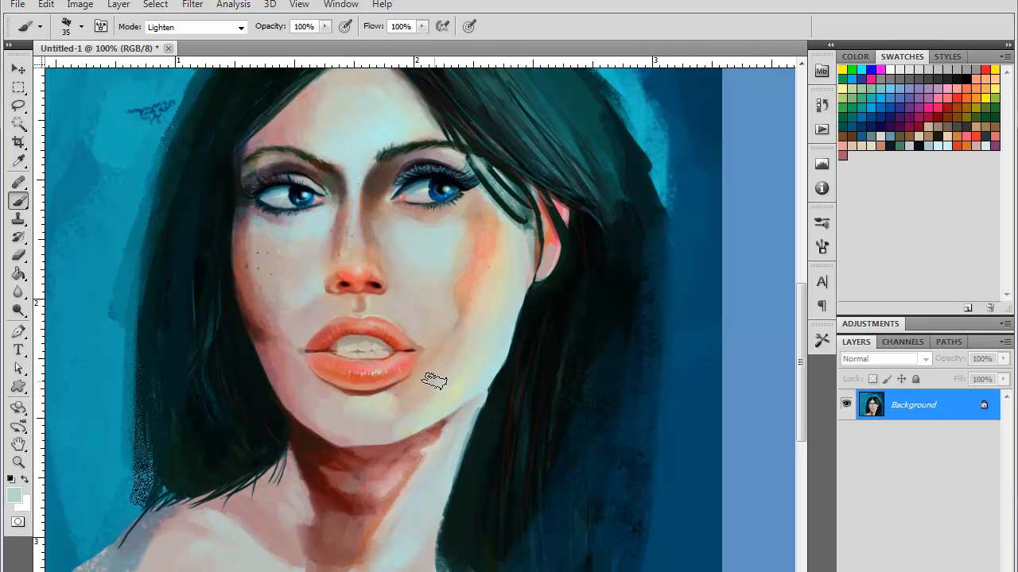
- Try to tint the cheek and lower face in Darken mode with orange sampled from the cheek patch
{"action": "left_click", "coordinate": [459, 287], "text": "alt"}
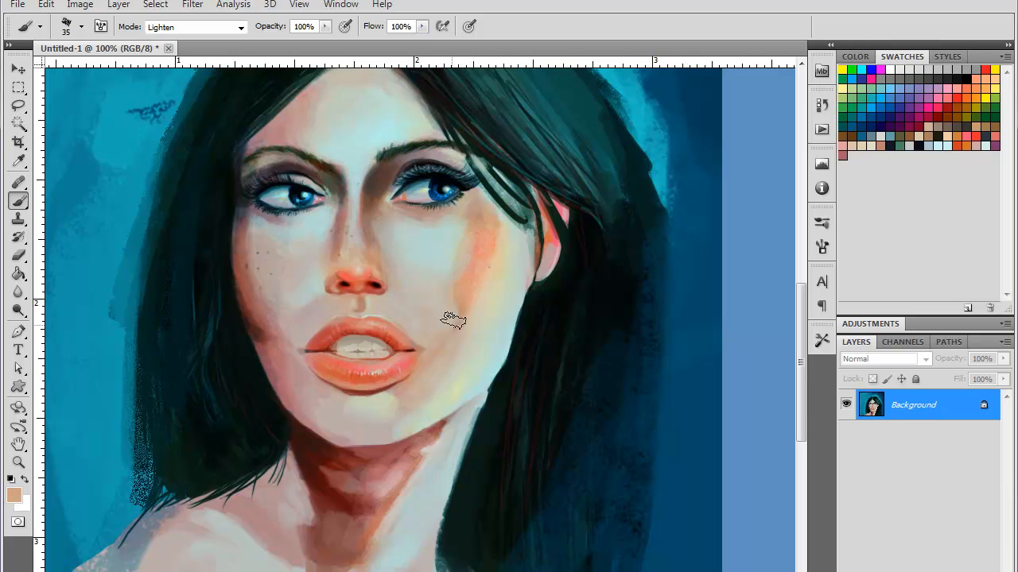
{"action": "left_click", "coordinate": [240, 27]}
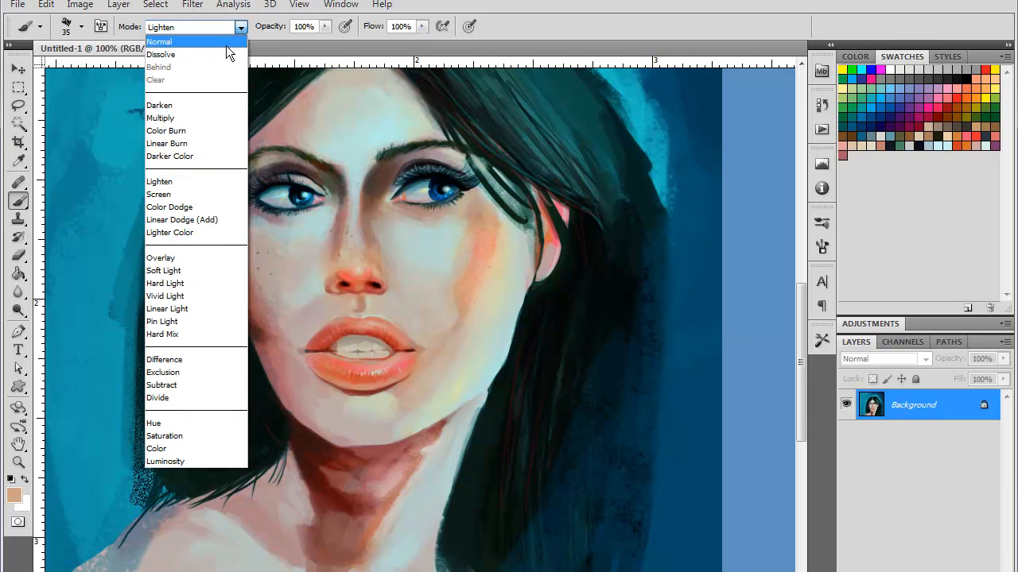
{"action": "left_click", "coordinate": [176, 105]}
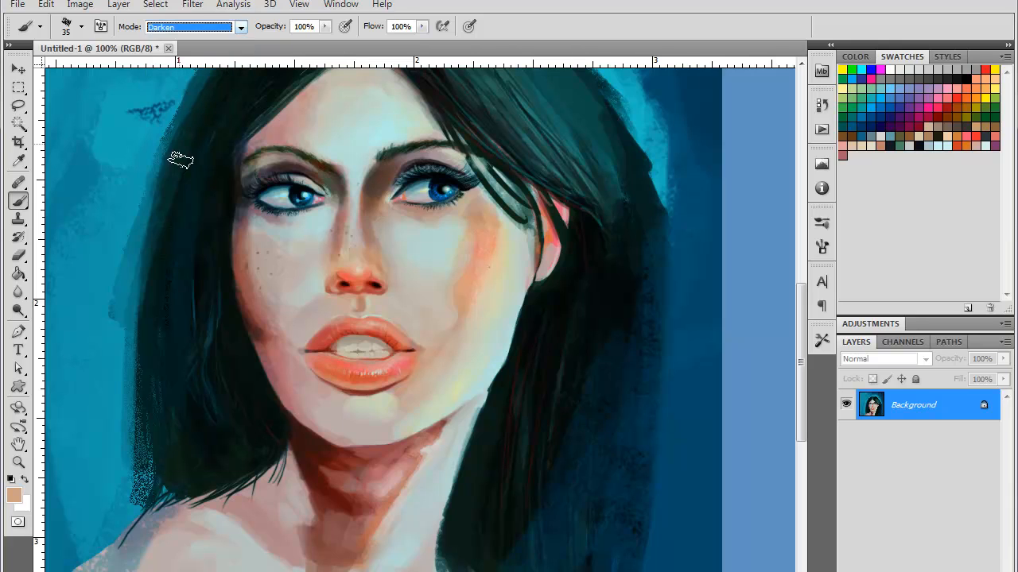
{"action": "left_click", "coordinate": [472, 266], "text": "alt"}
{"action": "left_click_drag", "start_coordinate": [469, 272], "coordinate": [478, 235]}
{"action": "mouse_move", "coordinate": [441, 288]}
{"action": "left_mouse_down"}
{"action": "mouse_move", "coordinate": [393, 278]}
{"action": "mouse_move", "coordinate": [384, 294]}
{"action": "mouse_move", "coordinate": [441, 275]}
{"action": "mouse_move", "coordinate": [472, 294]}
{"action": "mouse_move", "coordinate": [460, 351]}
{"action": "mouse_move", "coordinate": [470, 373]}
{"action": "mouse_move", "coordinate": [526, 232]}
{"action": "left_mouse_up"}
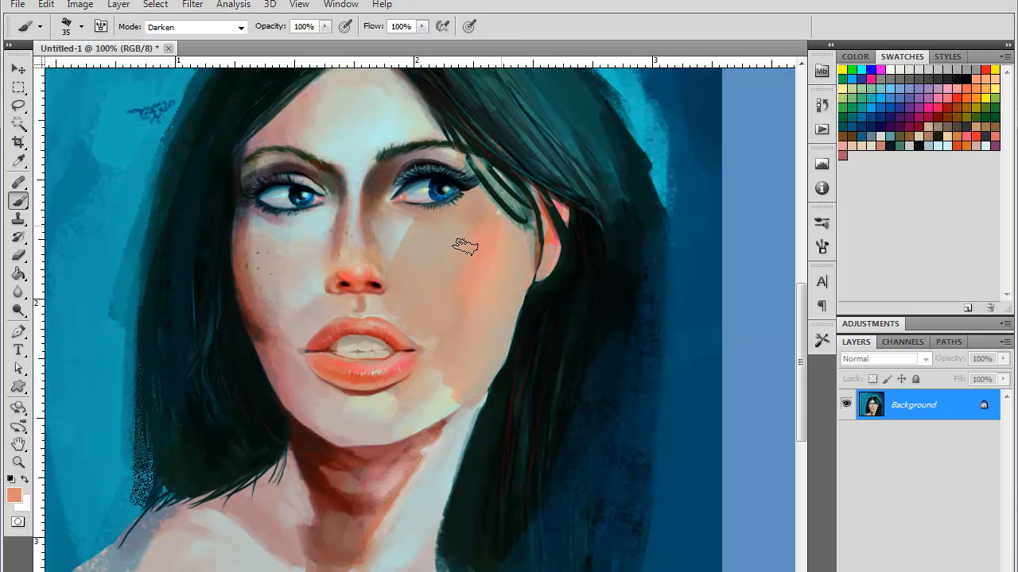
{"action": "mouse_move", "coordinate": [313, 281]}
{"action": "left_mouse_down"}
{"action": "mouse_move", "coordinate": [253, 265]}
{"action": "mouse_move", "coordinate": [287, 230]}
{"action": "mouse_move", "coordinate": [320, 264]}
{"action": "mouse_move", "coordinate": [312, 234]}
{"action": "mouse_move", "coordinate": [231, 304]}
{"action": "mouse_move", "coordinate": [253, 356]}
{"action": "mouse_move", "coordinate": [291, 371]}
{"action": "mouse_move", "coordinate": [299, 412]}
{"action": "mouse_move", "coordinate": [338, 421]}
{"action": "mouse_move", "coordinate": [454, 414]}
{"action": "left_mouse_up"}
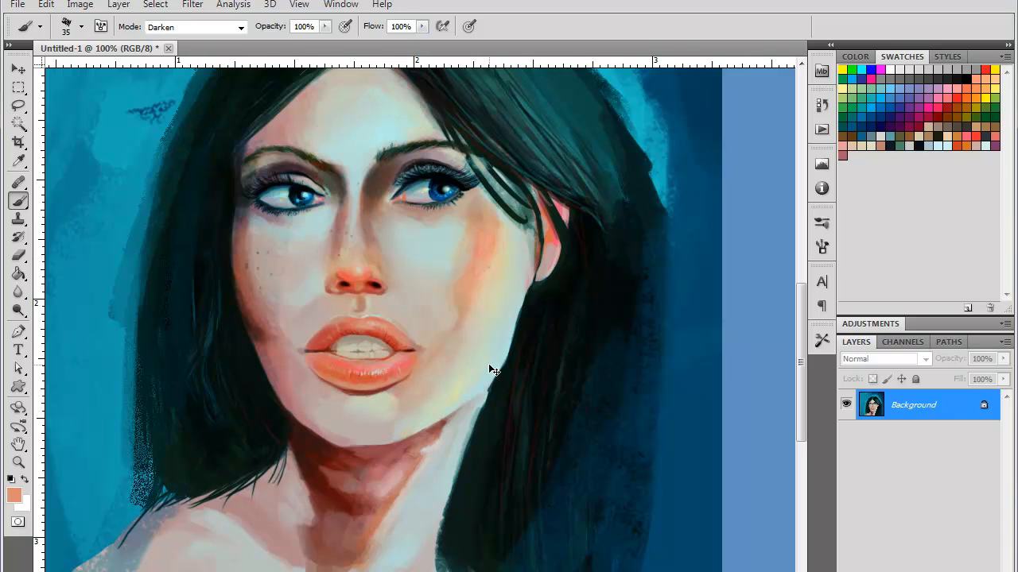
- Add a new layer above the portrait and fill it entirely with the sampled orange
{"action": "key", "text": "ctrl+minus"}
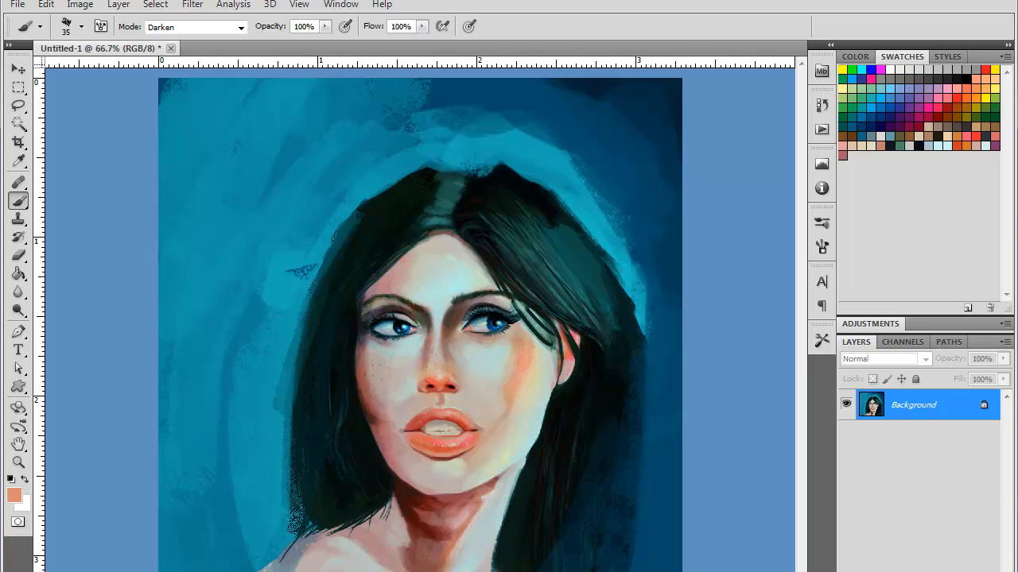
{"action": "key", "text": "ctrl+shift+alt+n"}
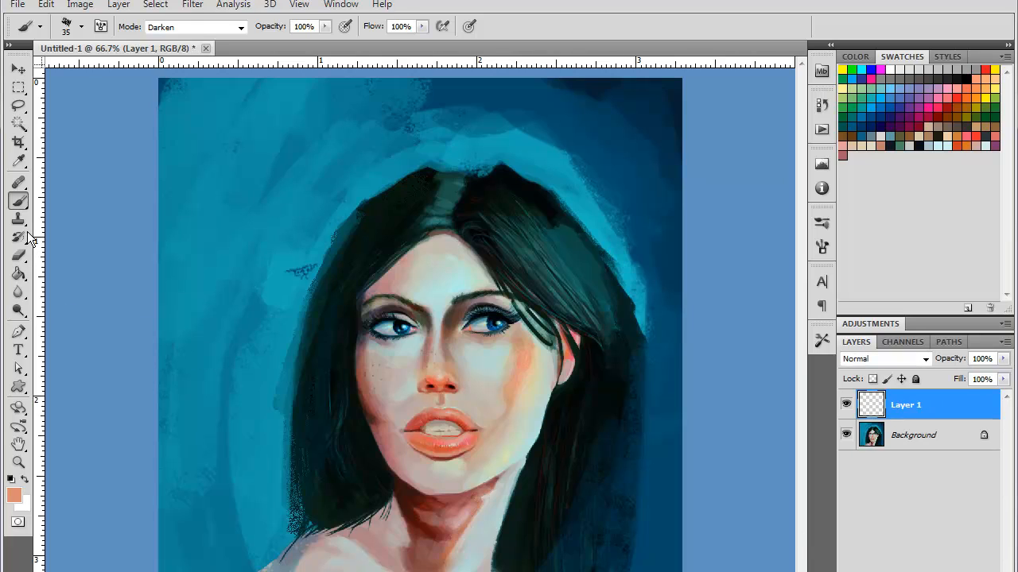
{"action": "left_click", "coordinate": [18, 273]}
{"action": "left_click", "coordinate": [354, 299]}
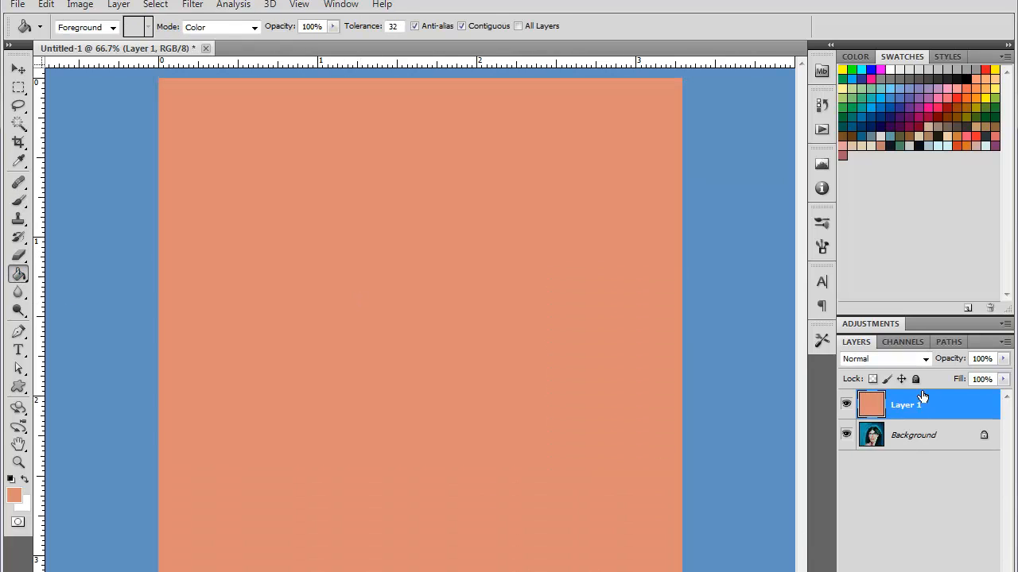
- Blend the orange layer over the portrait in Multiply mode at 23% opacity
{"action": "left_click", "coordinate": [925, 360]}
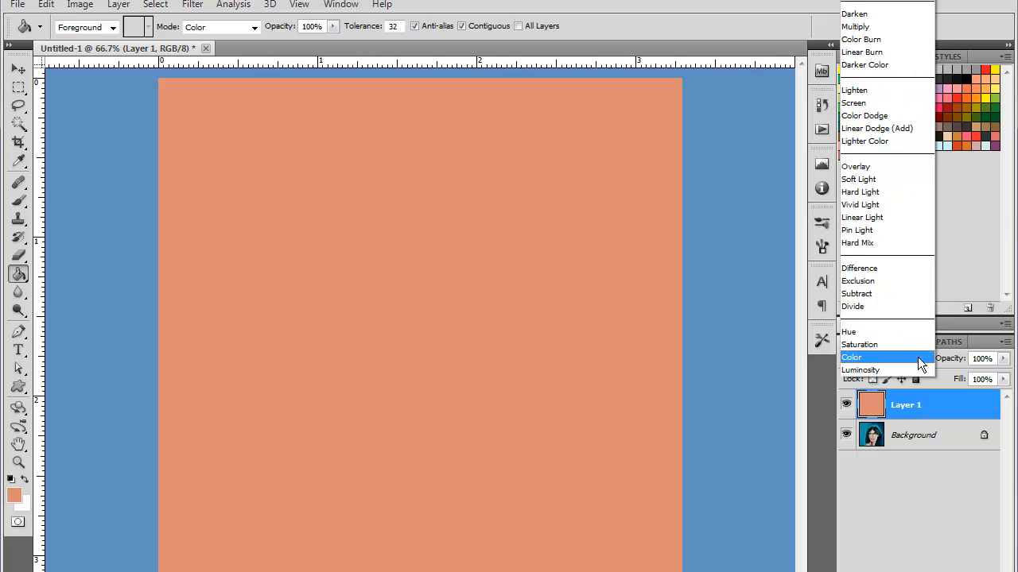
{"action": "left_click", "coordinate": [858, 14]}
{"action": "left_click", "coordinate": [1003, 359]}
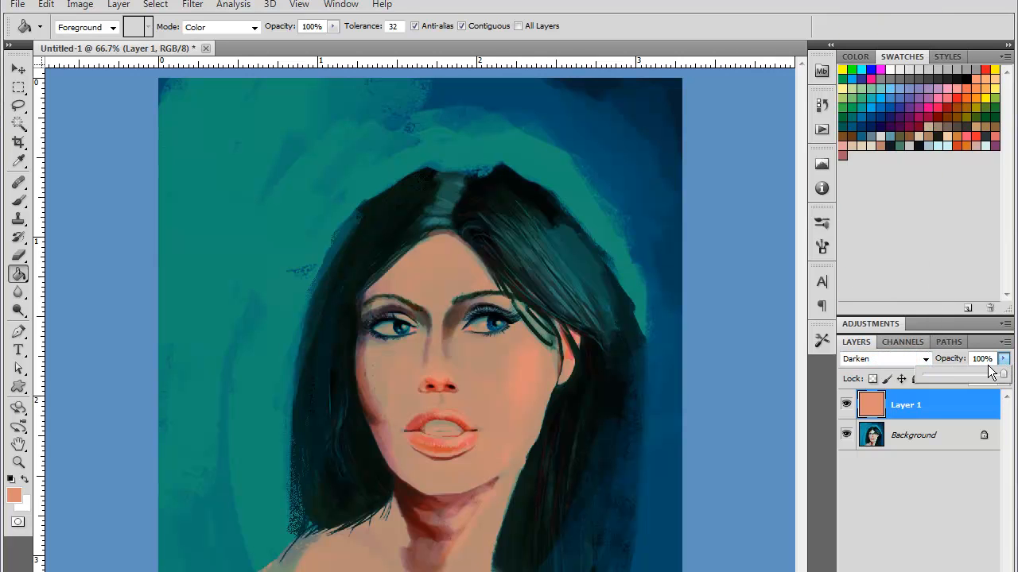
{"action": "left_click_drag", "start_coordinate": [972, 375], "coordinate": [935, 377]}
{"action": "left_click", "coordinate": [924, 359]}
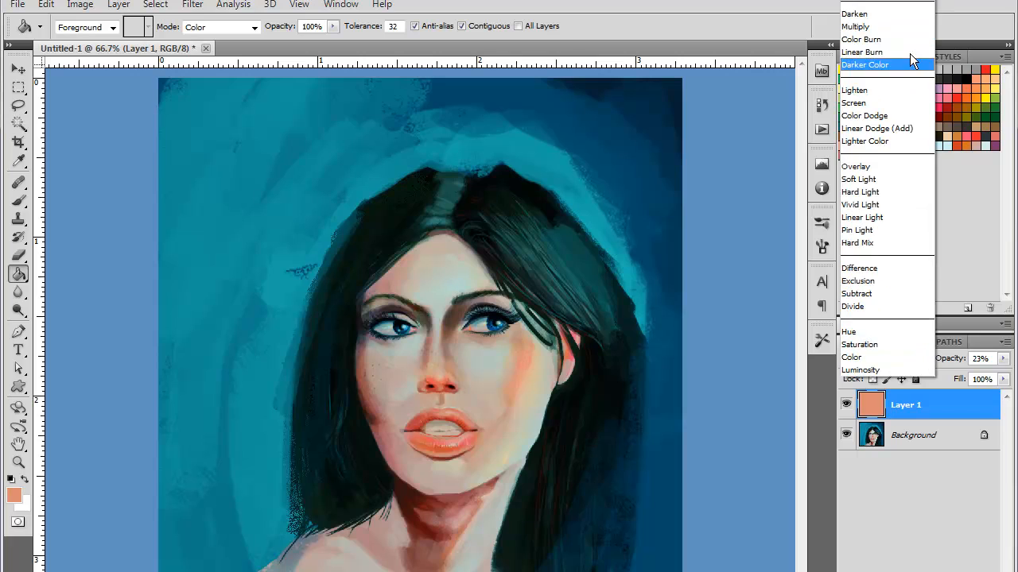
{"action": "left_click", "coordinate": [865, 29]}
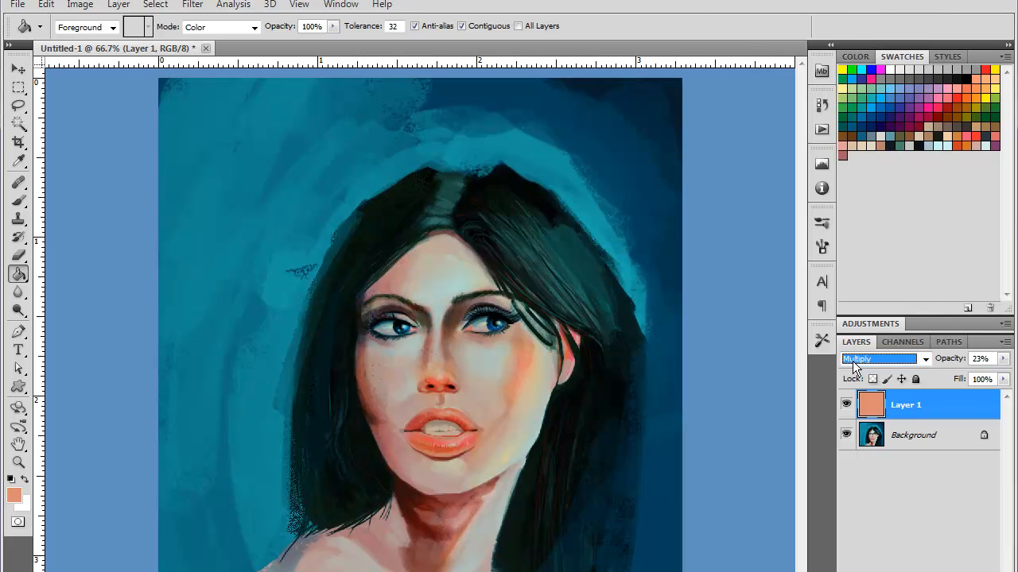
- Compare the portrait with and without the orange layer, and flatten the image
{"action": "left_click", "coordinate": [845, 406]}
{"action": "left_click", "coordinate": [845, 406]}
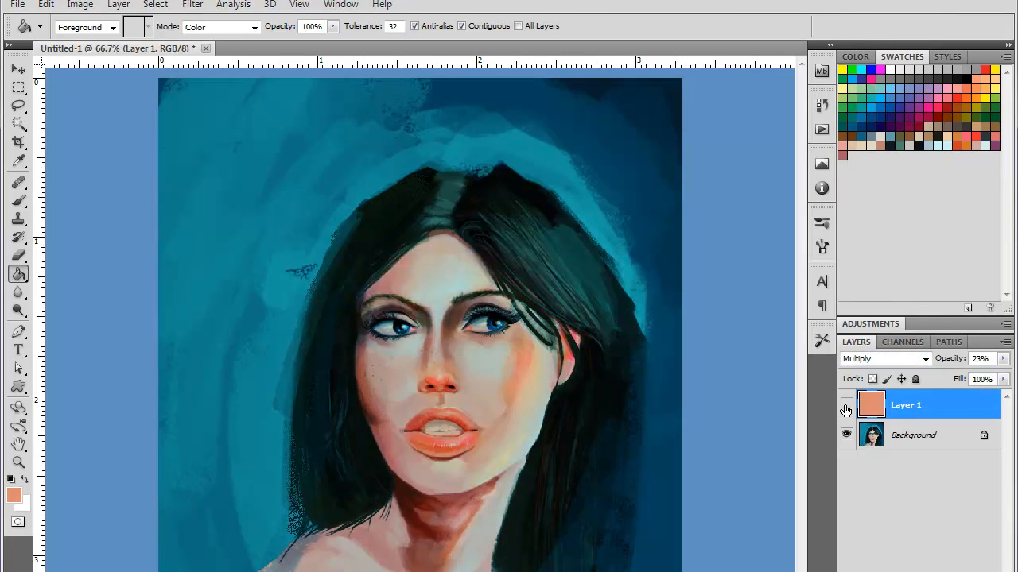
{"action": "left_click", "coordinate": [845, 405]}
{"action": "left_click", "coordinate": [845, 405]}
{"action": "key", "text": "ctrl+minus"}
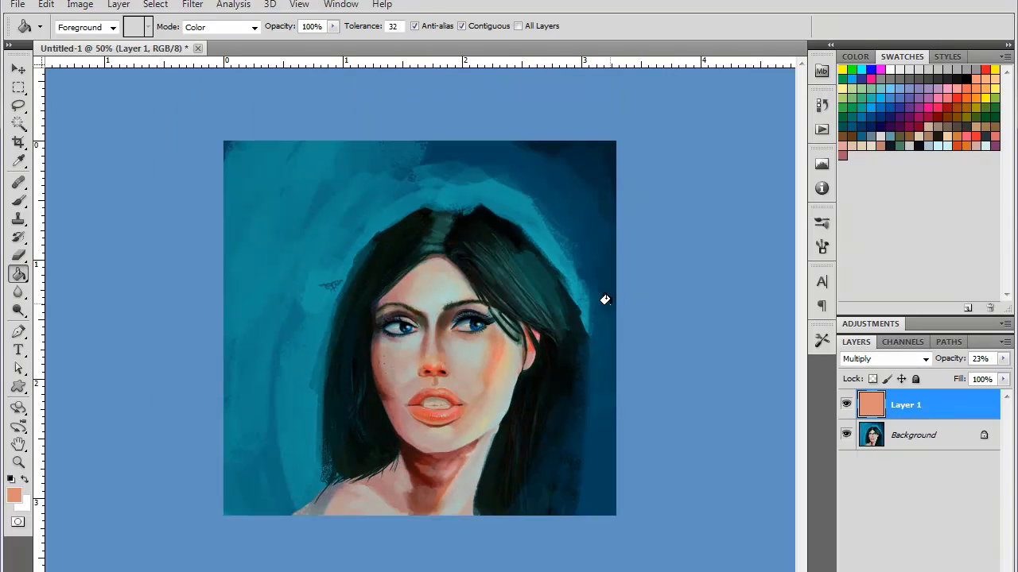
{"action": "left_click", "coordinate": [80, 5]}
{"action": "mouse_move", "coordinate": [118, 5]}
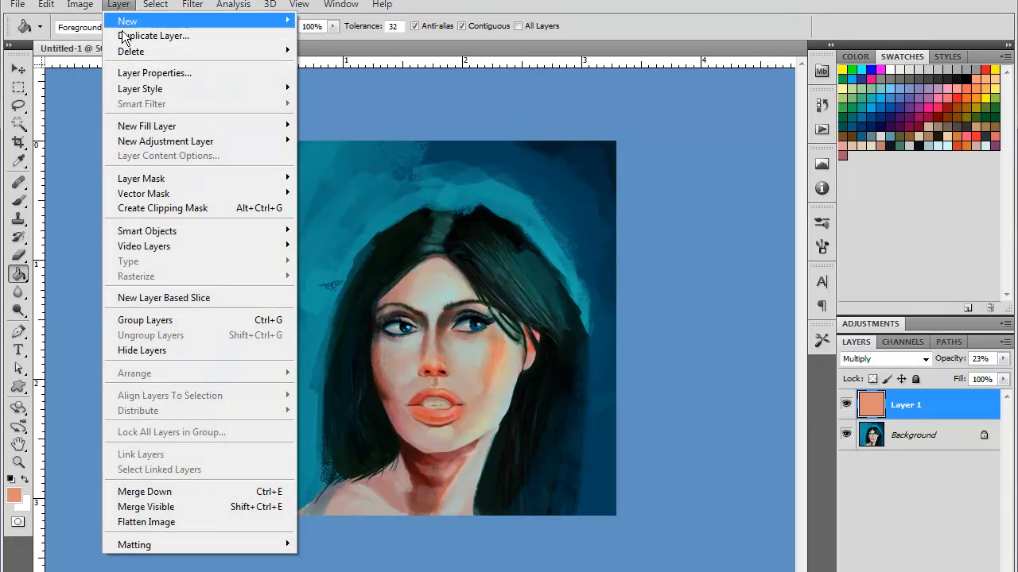
{"action": "left_click", "coordinate": [155, 521]}
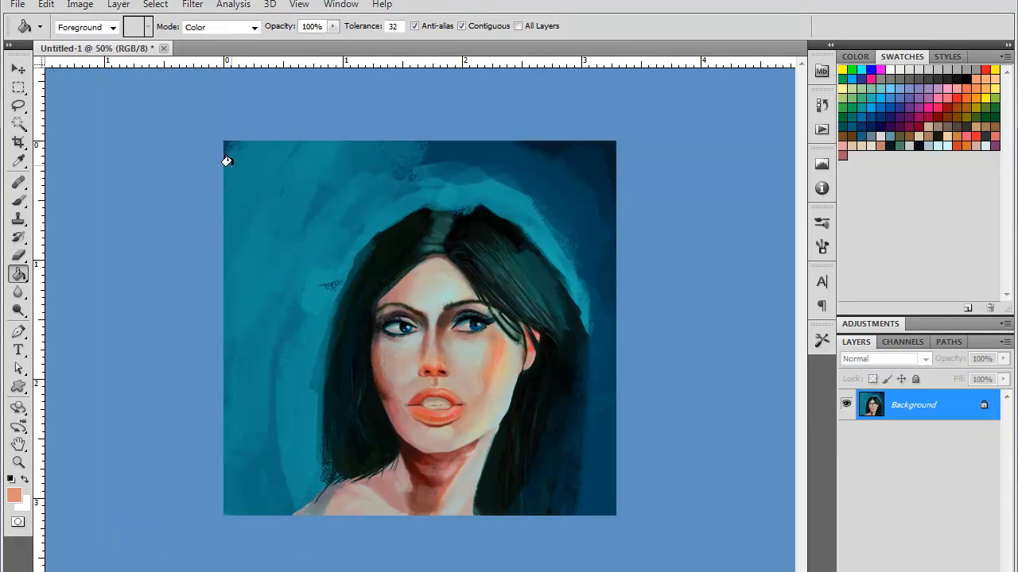
- Adjust the portrait's Levels with a white input of 253 and slightly darker midtones
{"action": "left_click", "coordinate": [80, 4]}
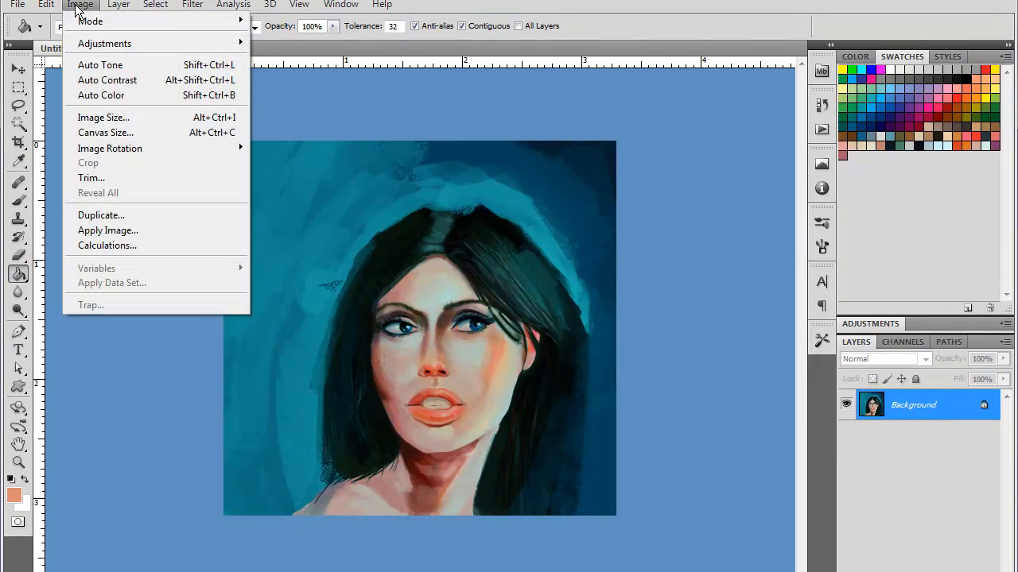
{"action": "mouse_move", "coordinate": [108, 41]}
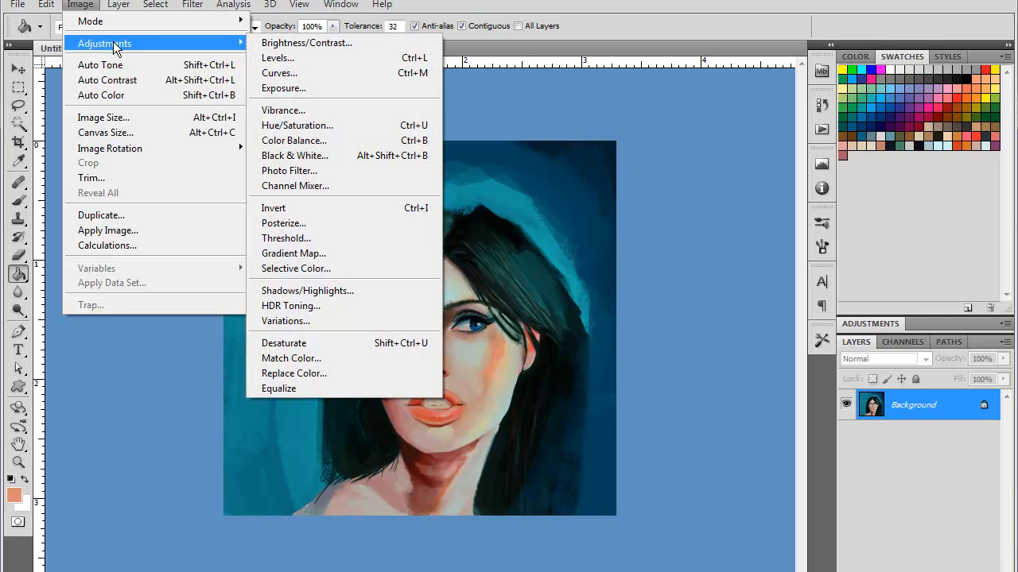
{"action": "left_click", "coordinate": [274, 73]}
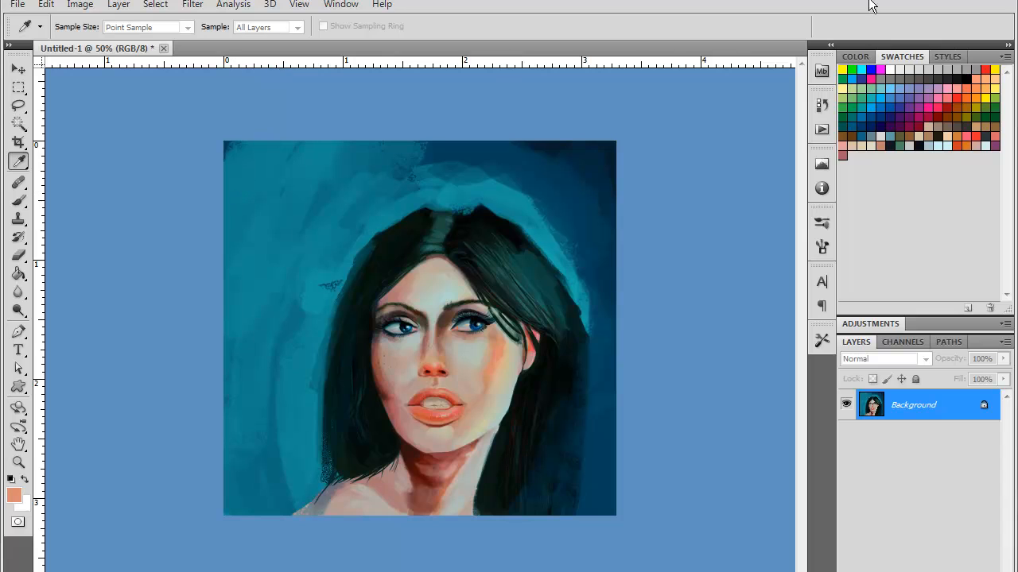
{"action": "left_click_drag", "start_coordinate": [986, 198], "coordinate": [809, 63]}
{"action": "left_click_drag", "start_coordinate": [806, 247], "coordinate": [786, 252]}
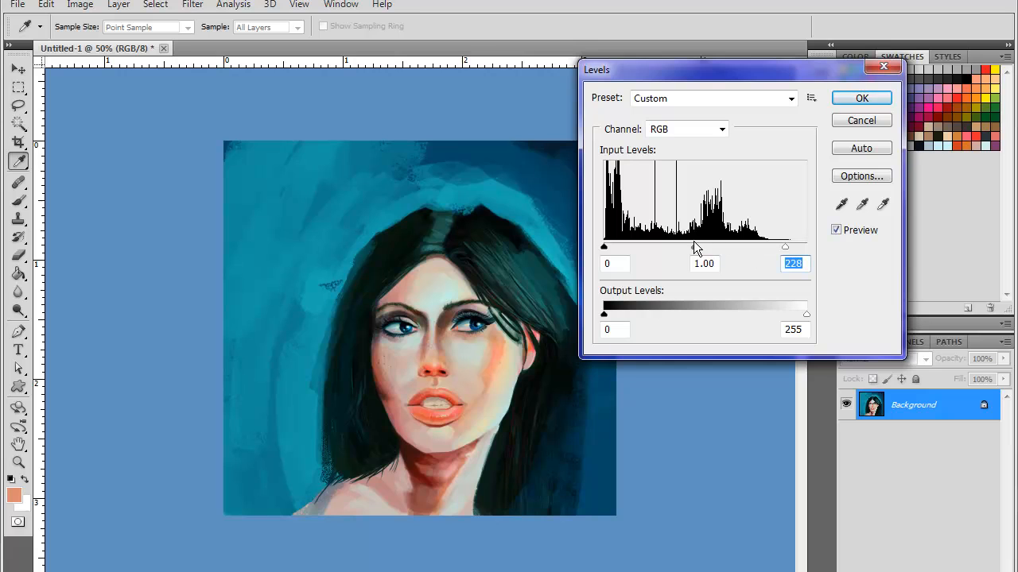
{"action": "mouse_move", "coordinate": [700, 246]}
{"action": "left_mouse_down"}
{"action": "mouse_move", "coordinate": [721, 247]}
{"action": "mouse_move", "coordinate": [664, 249]}
{"action": "mouse_move", "coordinate": [706, 247]}
{"action": "left_mouse_up"}
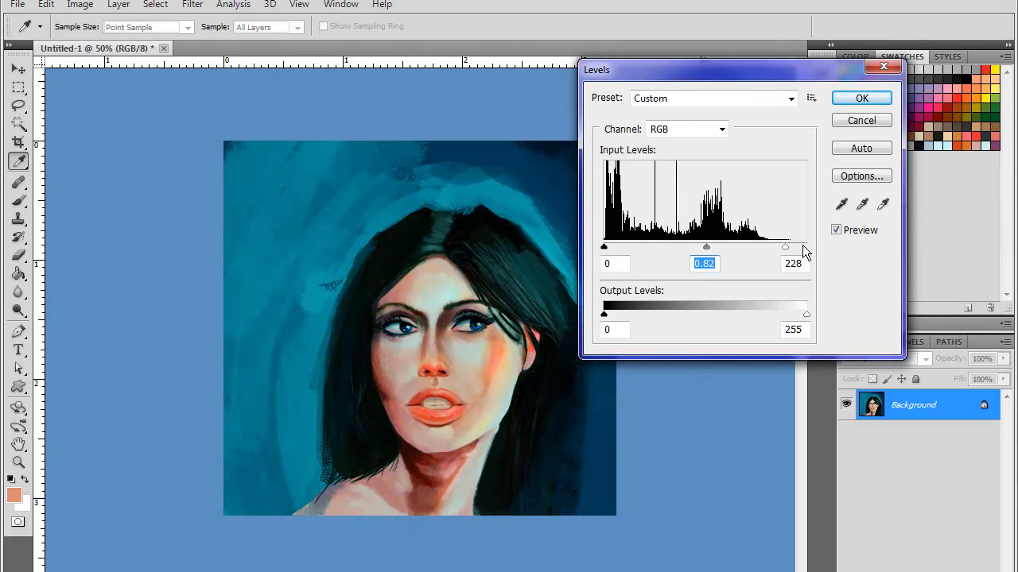
{"action": "left_click_drag", "start_coordinate": [793, 247], "coordinate": [804, 251]}
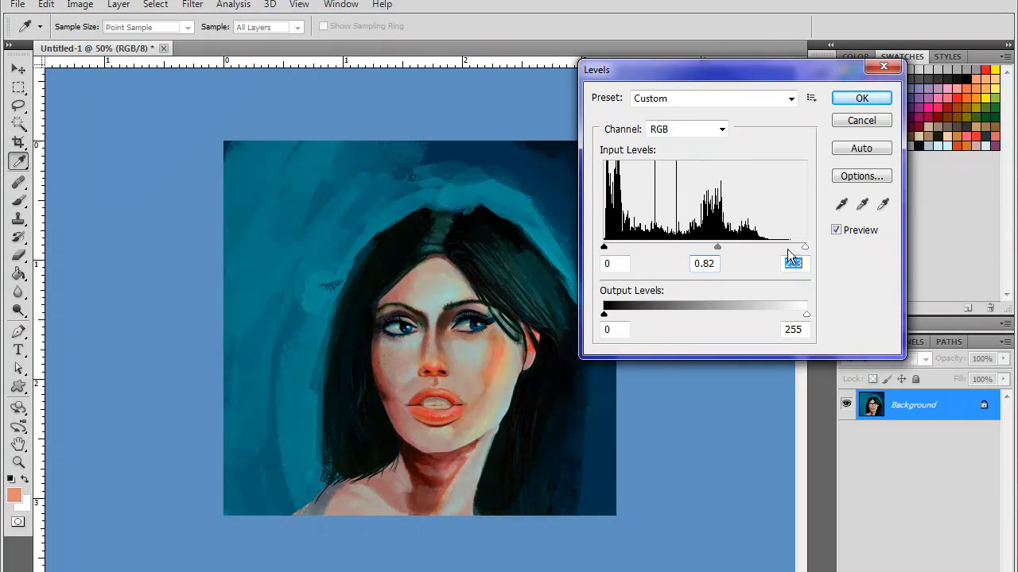
{"action": "mouse_move", "coordinate": [718, 247]}
{"action": "left_mouse_down"}
{"action": "mouse_move", "coordinate": [730, 247]}
{"action": "mouse_move", "coordinate": [708, 250]}
{"action": "left_mouse_up"}
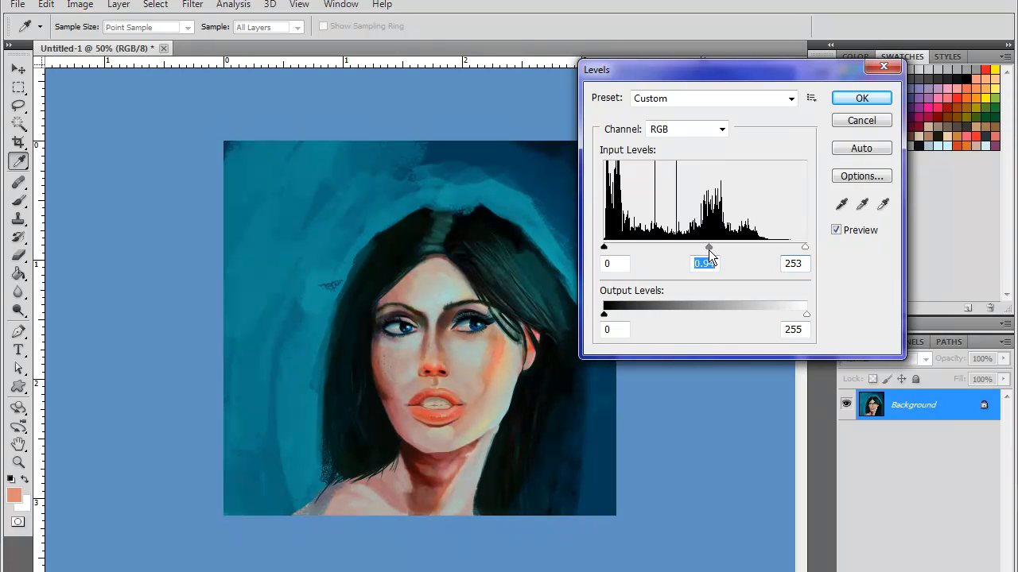
{"action": "left_click", "coordinate": [860, 99]}
- Brush sampled pale grey-green in Soft Light mode over the nose, lips, cheek and jaw to lighten them
{"action": "key", "text": "g"}
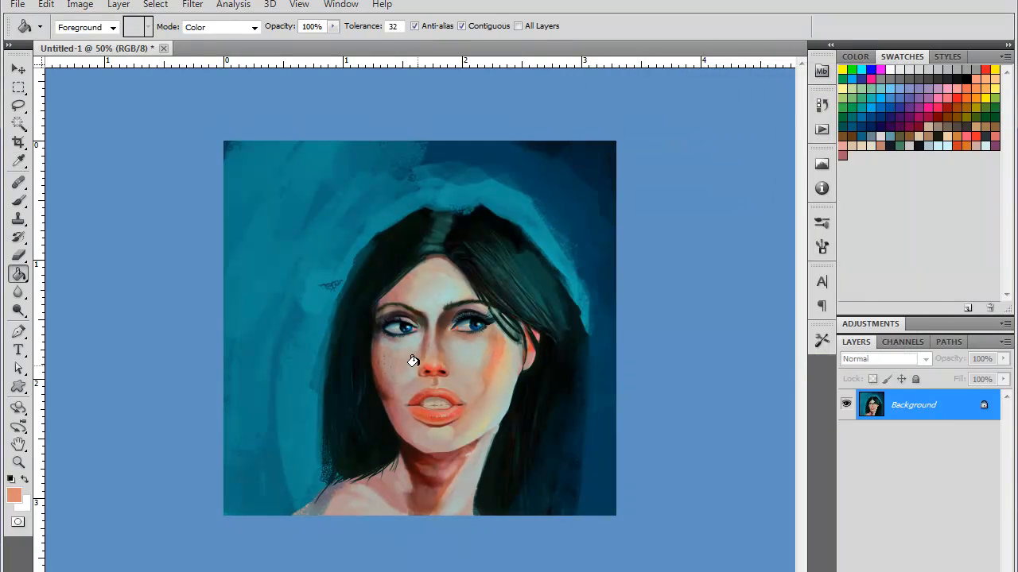
{"action": "key", "text": "b"}
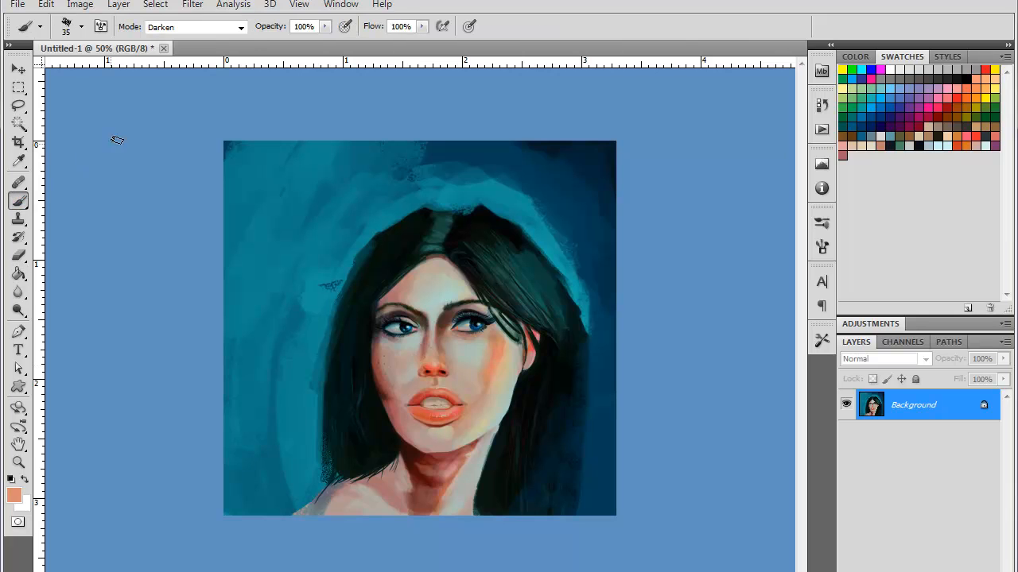
{"action": "left_click", "coordinate": [240, 28]}
{"action": "left_click", "coordinate": [171, 271]}
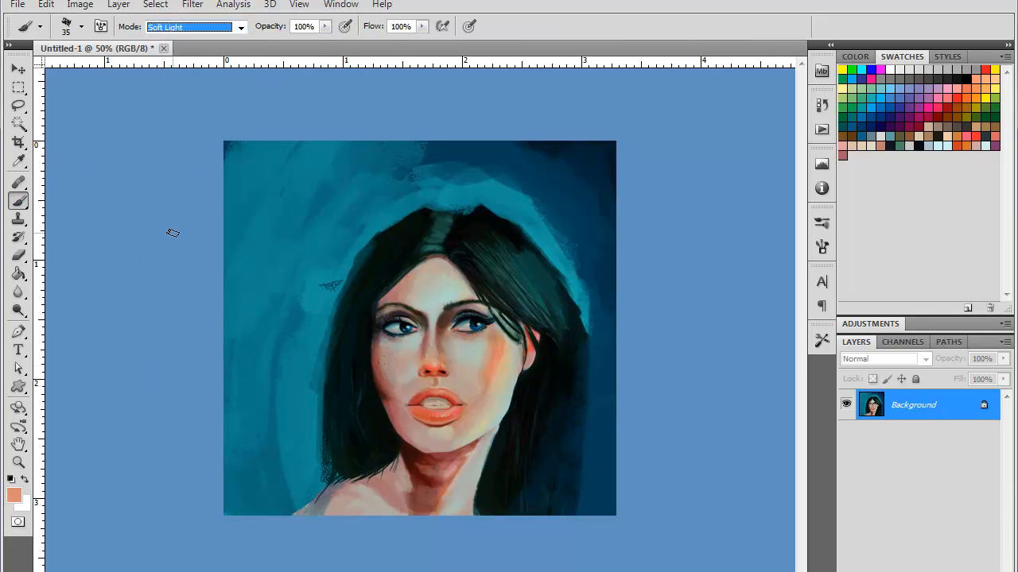
{"action": "key", "text": "ctrl+plus"}
{"action": "key", "text": "ctrl+plus"}
{"action": "left_click", "coordinate": [530, 366], "text": "alt"}
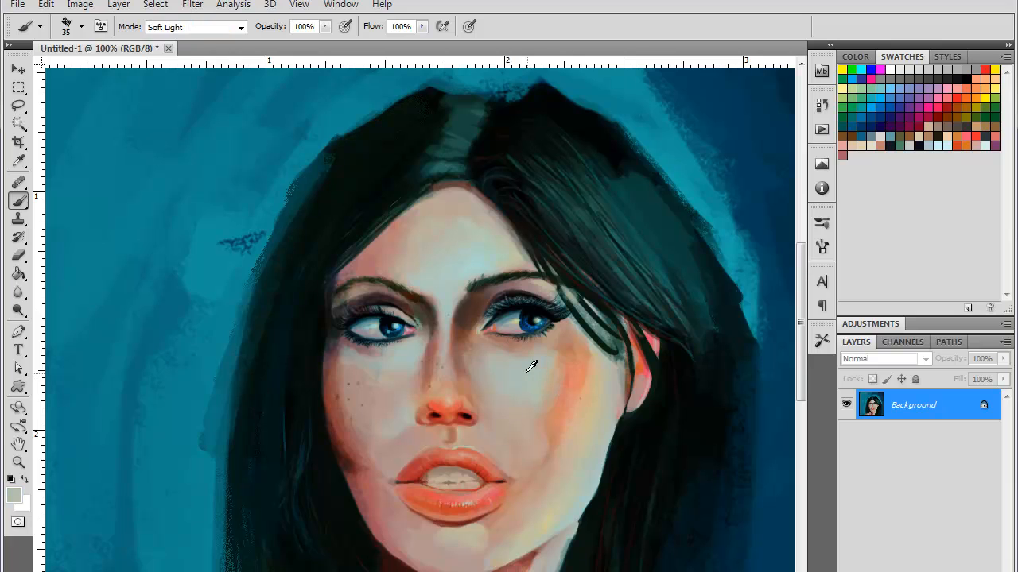
{"action": "left_click_drag", "start_coordinate": [450, 404], "coordinate": [438, 413]}
{"action": "key", "text": "ctrl+minus"}
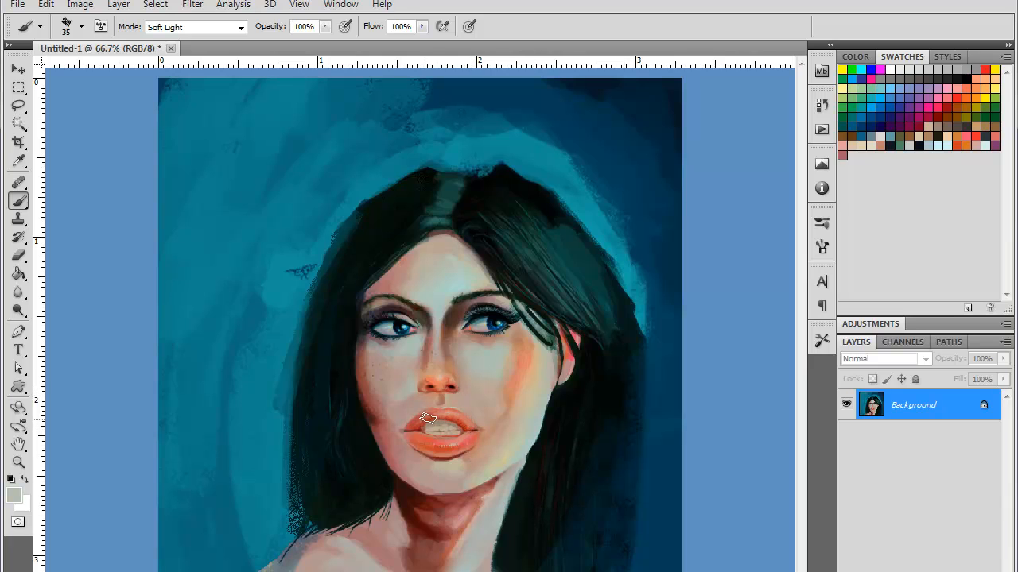
{"action": "left_click_drag", "start_coordinate": [469, 442], "coordinate": [471, 439]}
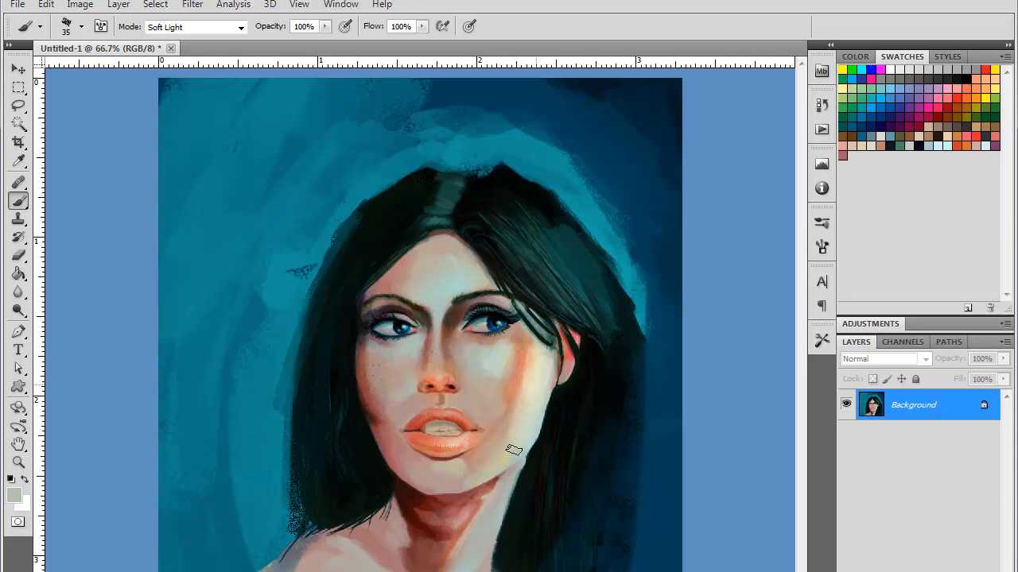
{"action": "left_click_drag", "start_coordinate": [514, 451], "coordinate": [501, 455]}
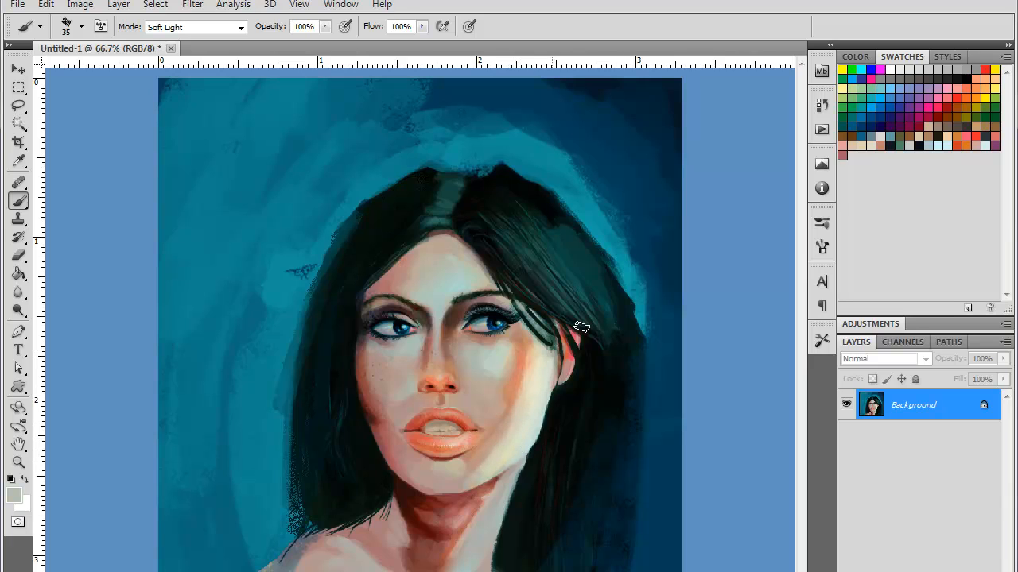
- Paint a pale blue highlight down the lit side of the neck with a 15 px brush in Normal mode
{"action": "left_click", "coordinate": [967, 136]}
{"action": "left_click", "coordinate": [235, 34]}
{"action": "left_click", "coordinate": [232, 41]}
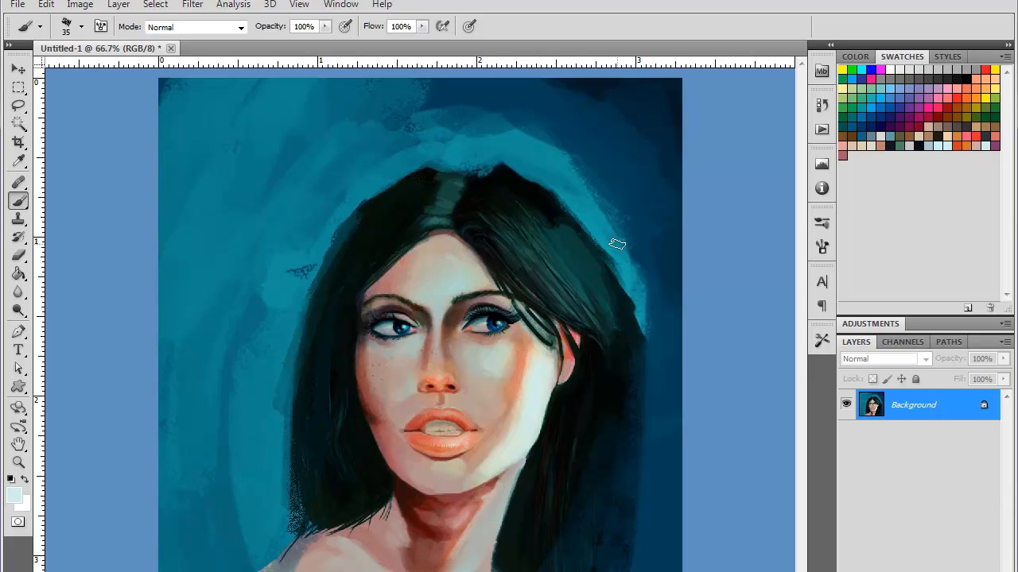
{"action": "right_click", "coordinate": [497, 486]}
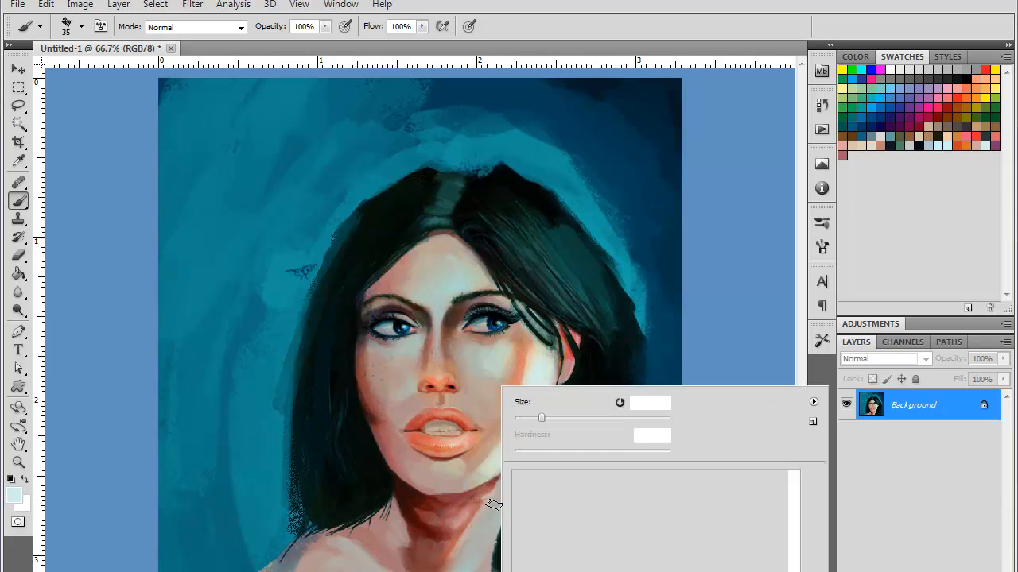
{"action": "left_click_drag", "start_coordinate": [531, 421], "coordinate": [526, 420]}
{"action": "key", "text": "Return"}
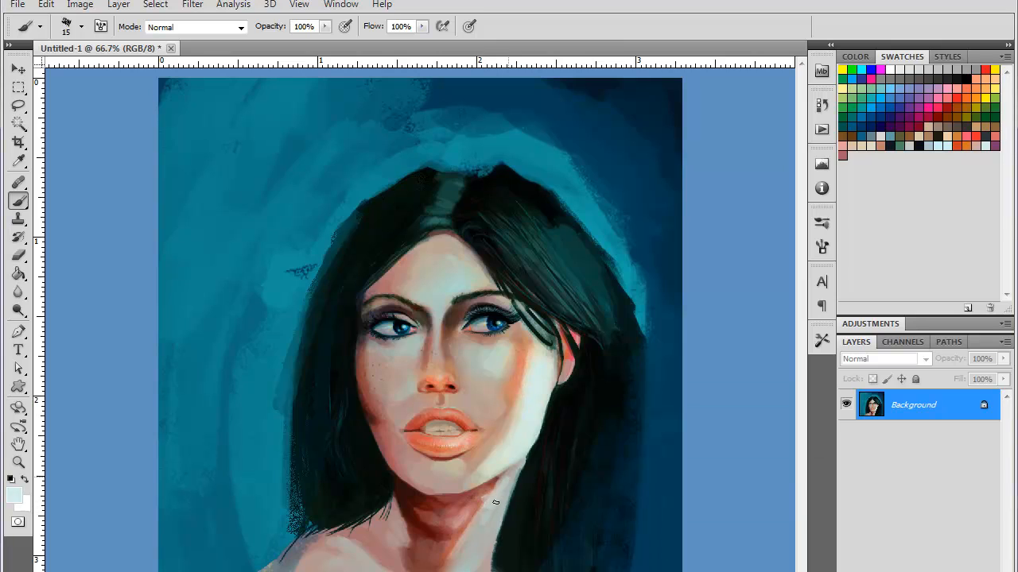
{"action": "left_click_drag", "start_coordinate": [512, 475], "coordinate": [493, 545]}
{"action": "left_click_drag", "start_coordinate": [511, 473], "coordinate": [469, 557]}
{"action": "left_click_drag", "start_coordinate": [493, 514], "coordinate": [489, 533]}
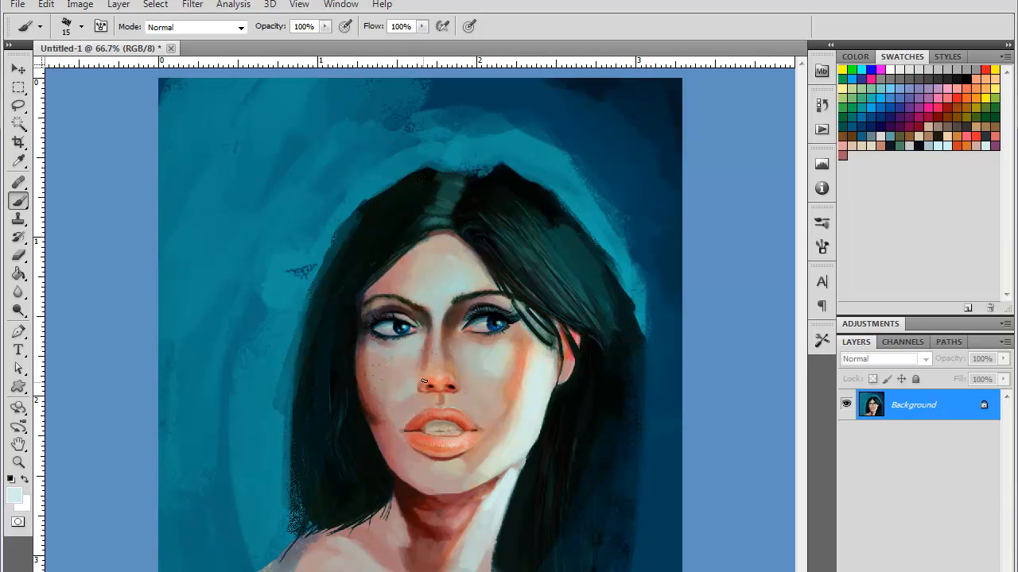
- Tone down the shadowed cheek beneath the eye with sampled dusty pink in Darken mode
{"action": "left_click", "coordinate": [374, 354], "text": "alt"}
{"action": "left_click", "coordinate": [240, 27]}
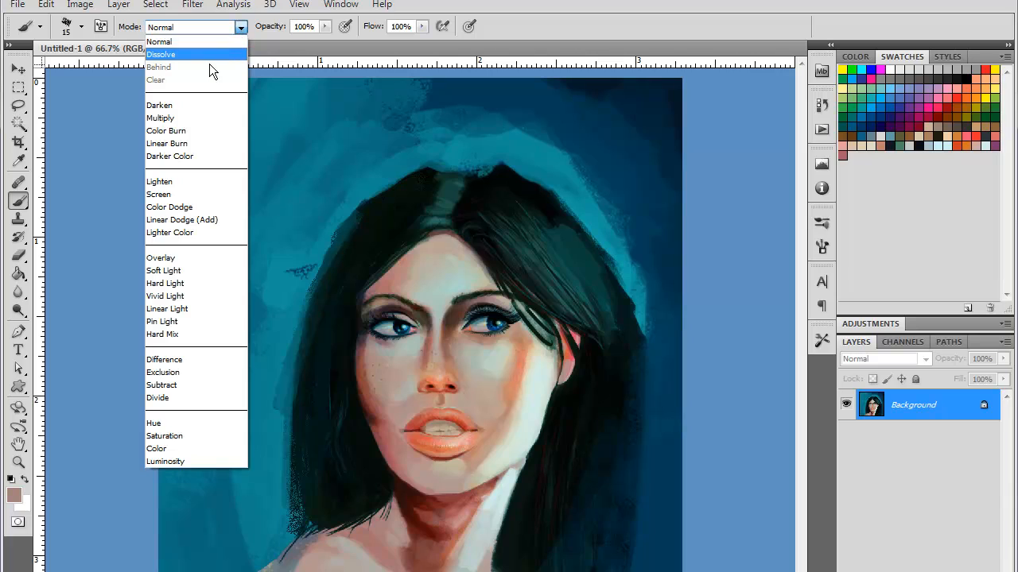
{"action": "left_click", "coordinate": [176, 106]}
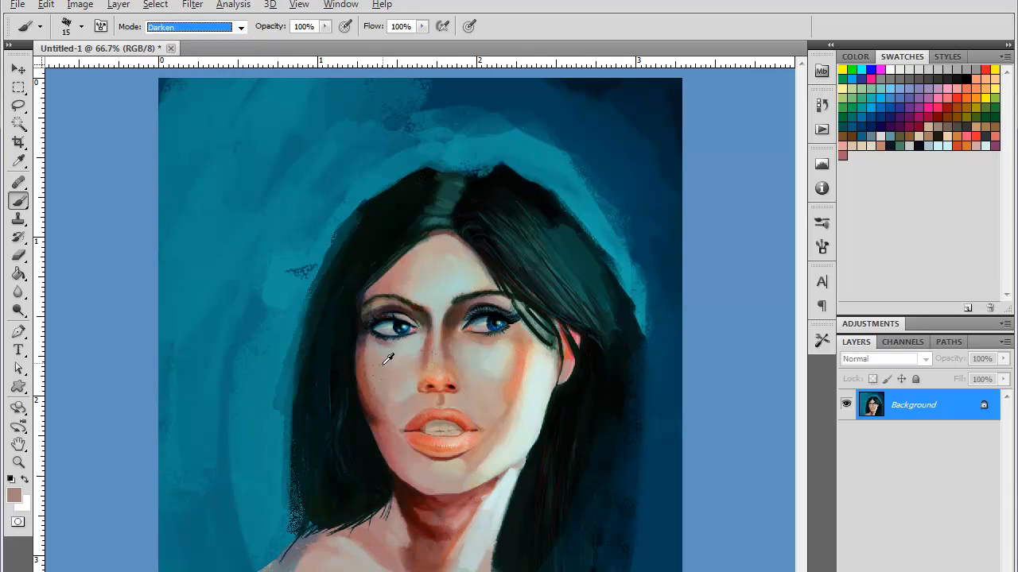
{"action": "mouse_move", "coordinate": [386, 348]}
{"action": "left_mouse_down"}
{"action": "mouse_move", "coordinate": [395, 345]}
{"action": "mouse_move", "coordinate": [398, 364]}
{"action": "mouse_move", "coordinate": [419, 346]}
{"action": "left_mouse_up"}
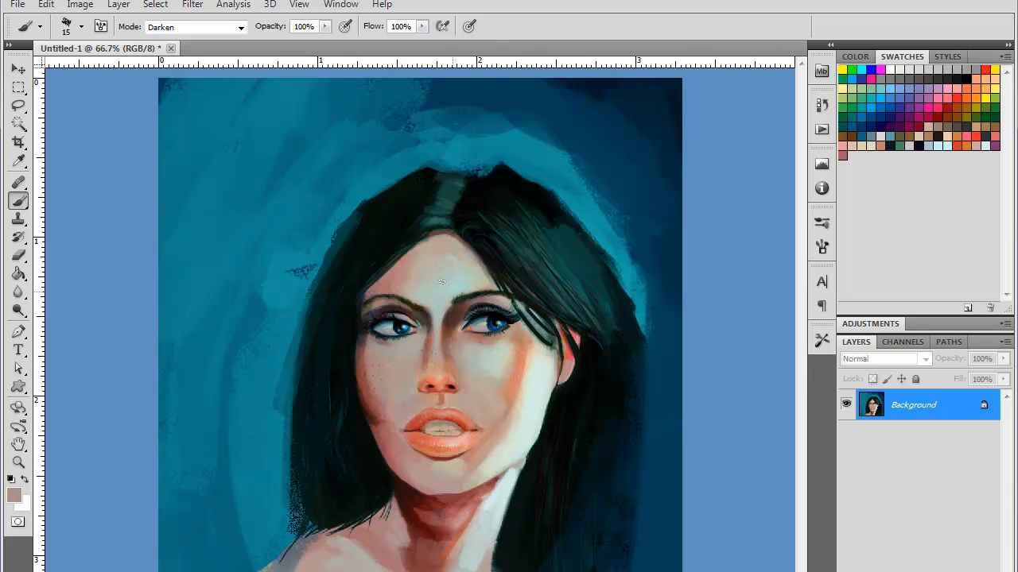
- Paint a pale grey-green highlight between the eyebrows and onto the lower forehead in Normal mode
{"action": "left_click", "coordinate": [236, 27]}
{"action": "left_click", "coordinate": [221, 40]}
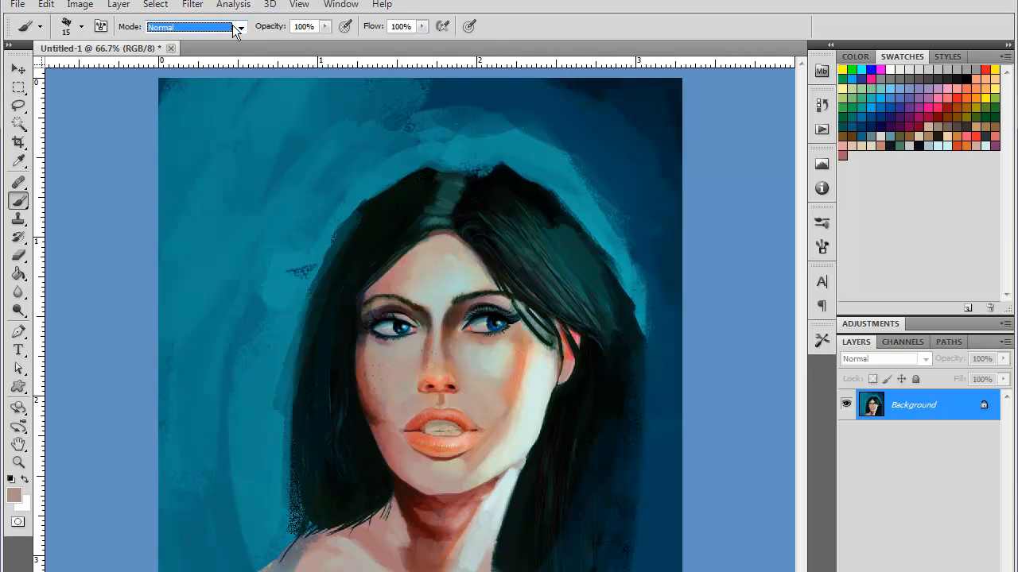
{"action": "left_click", "coordinate": [508, 347], "text": "alt"}
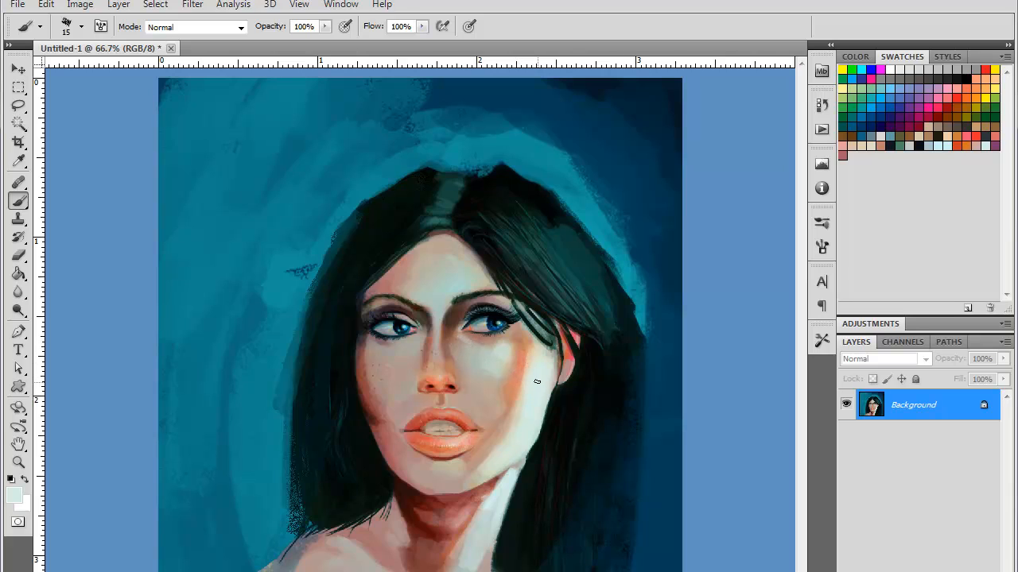
{"action": "left_click_drag", "start_coordinate": [446, 300], "coordinate": [460, 293]}
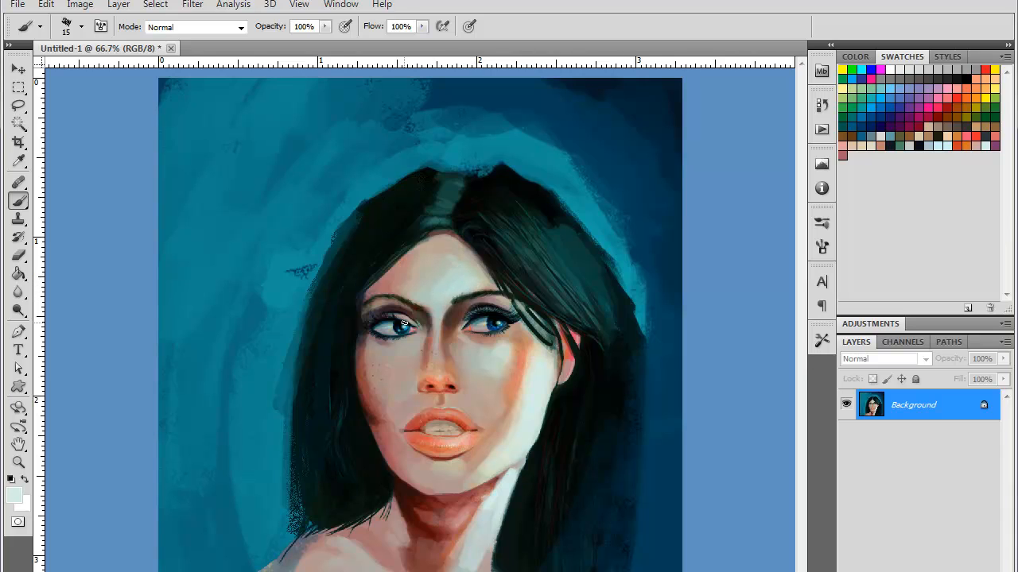
{"action": "key", "text": "ctrl+minus"}
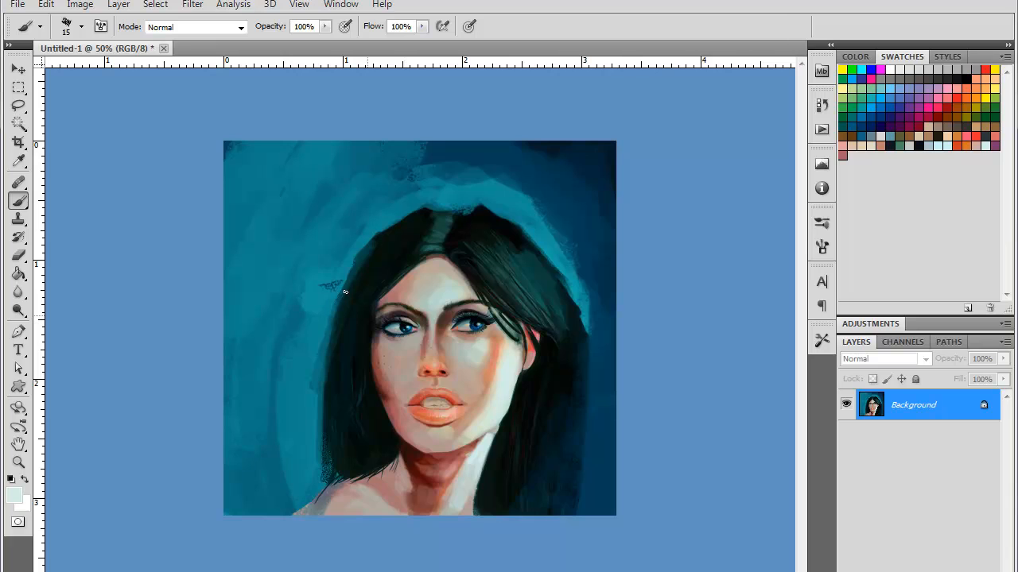
- Darken the line at the corner of the mouth with sampled dark brown, using a 5 px brush in Multiply mode
{"action": "left_click", "coordinate": [240, 27]}
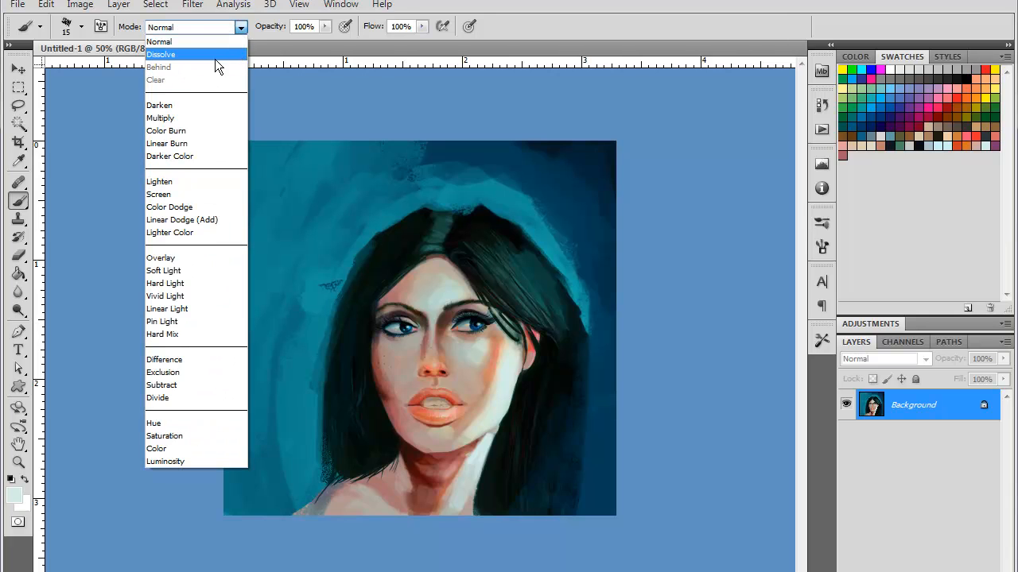
{"action": "left_click", "coordinate": [160, 118]}
{"action": "key", "text": "ctrl+plus"}
{"action": "key", "text": "ctrl+plus"}
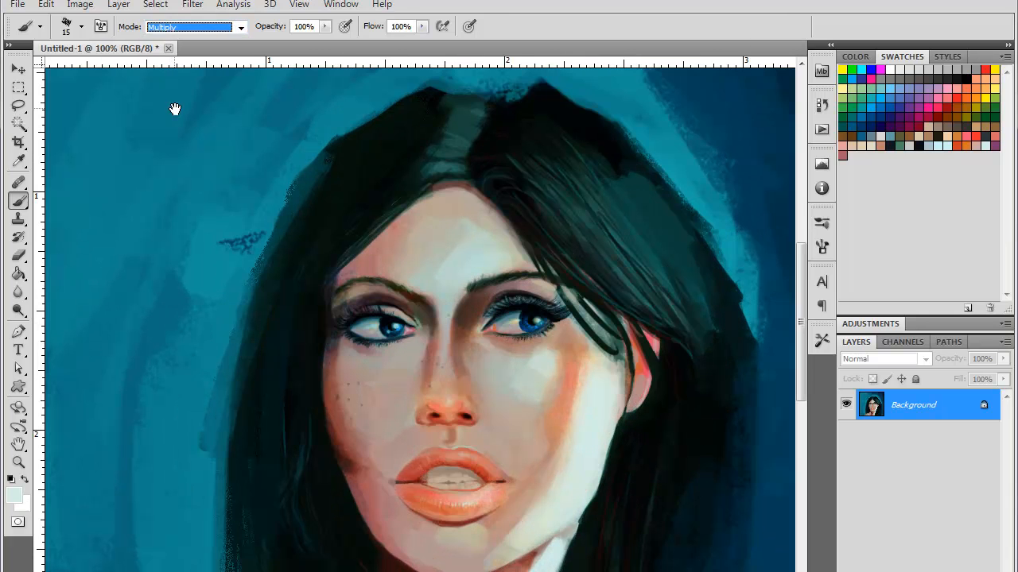
{"action": "scroll", "coordinate": [477, 366], "scroll_direction": "down", "scroll_amount": 3}
{"action": "left_click", "coordinate": [485, 380], "text": "alt"}
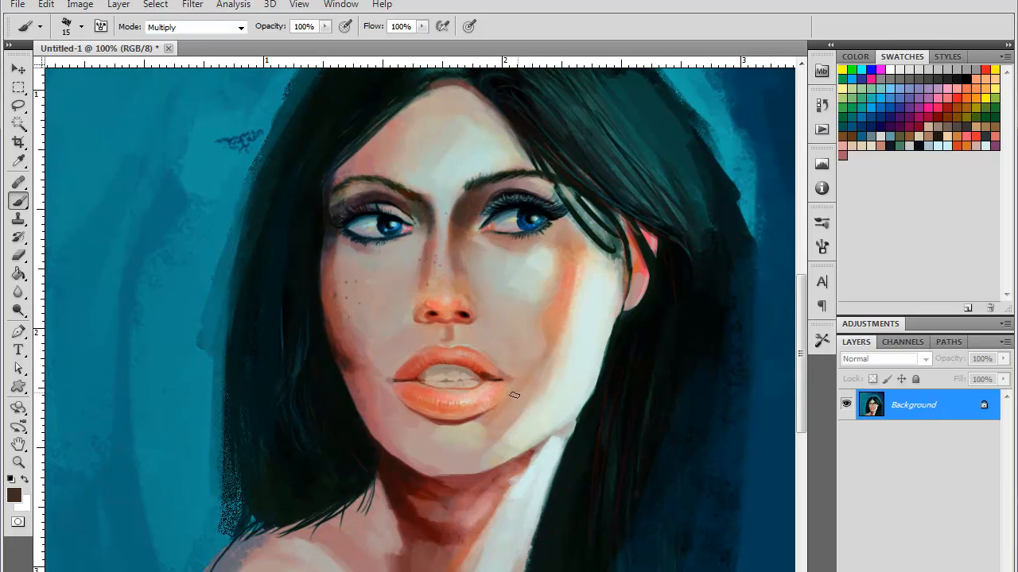
{"action": "right_click", "coordinate": [515, 395]}
{"action": "left_click", "coordinate": [596, 482]}
{"action": "left_click", "coordinate": [491, 378]}
{"action": "left_click_drag", "start_coordinate": [483, 374], "coordinate": [475, 371]}
{"action": "key", "text": "ctrl+minus"}
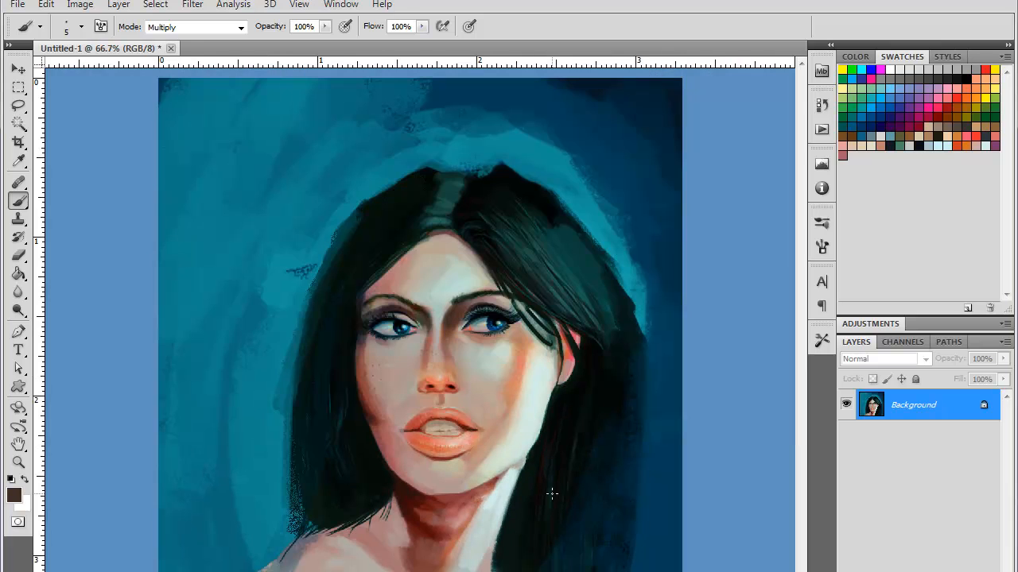
{"action": "key", "text": "ctrl+minus"}
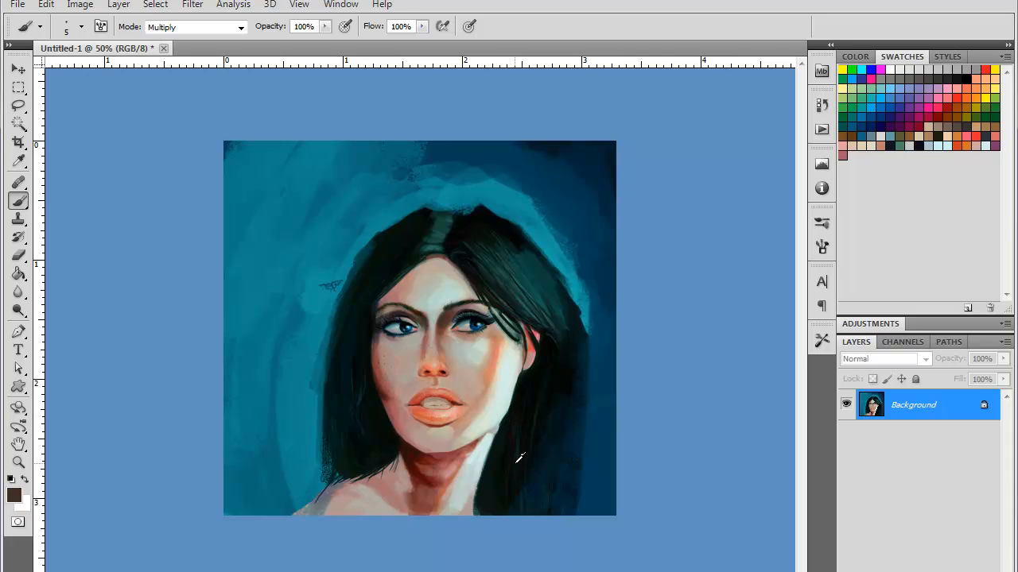
- Try bright red and blue strokes in Multiply mode along the inner edges of the mouth
{"action": "key", "text": "ctrl+plus"}
{"action": "key", "text": "ctrl+plus"}
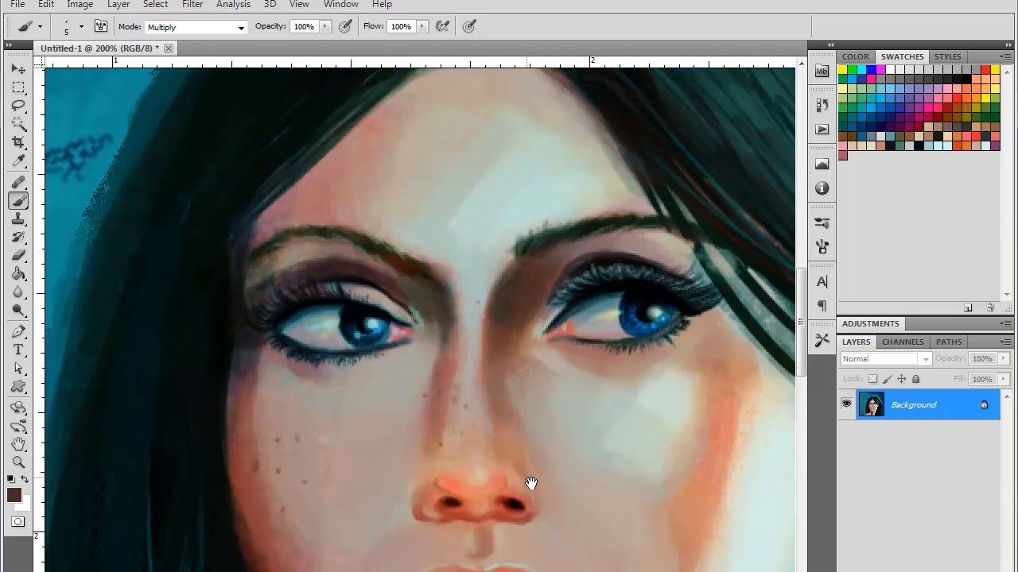
{"action": "scroll", "coordinate": [517, 397], "scroll_direction": "down", "scroll_amount": 5}
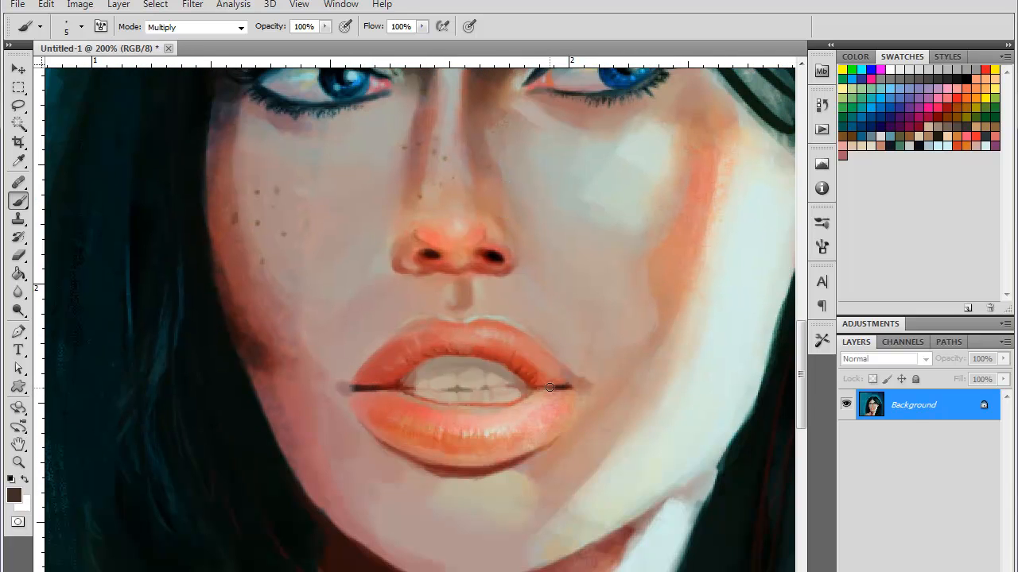
{"action": "left_click", "coordinate": [921, 125]}
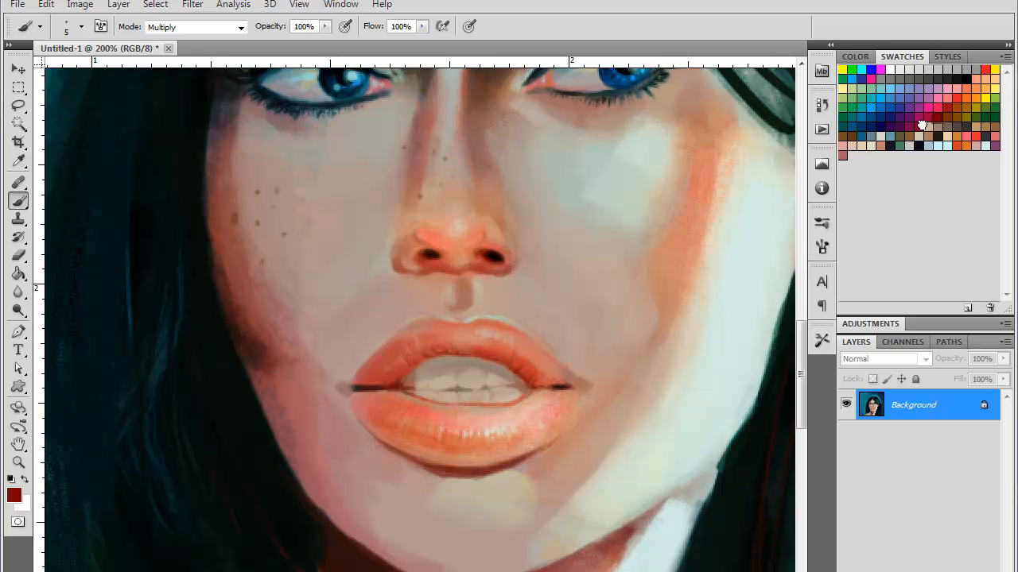
{"action": "left_click", "coordinate": [957, 98]}
{"action": "left_click_drag", "start_coordinate": [525, 380], "coordinate": [532, 385]}
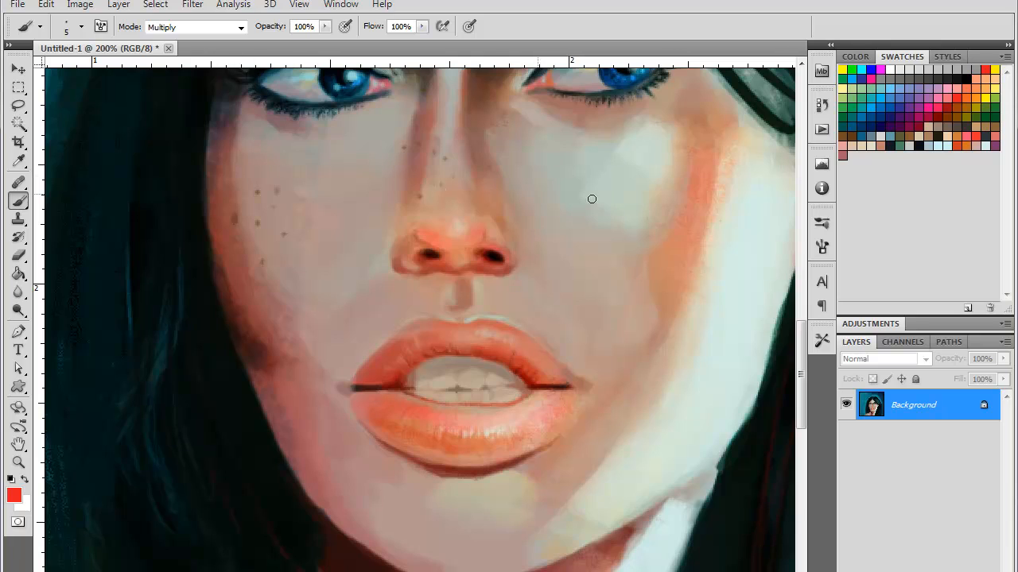
{"action": "left_click", "coordinate": [866, 135]}
{"action": "left_click_drag", "start_coordinate": [412, 371], "coordinate": [413, 386]}
{"action": "key", "text": "ctrl+z"}
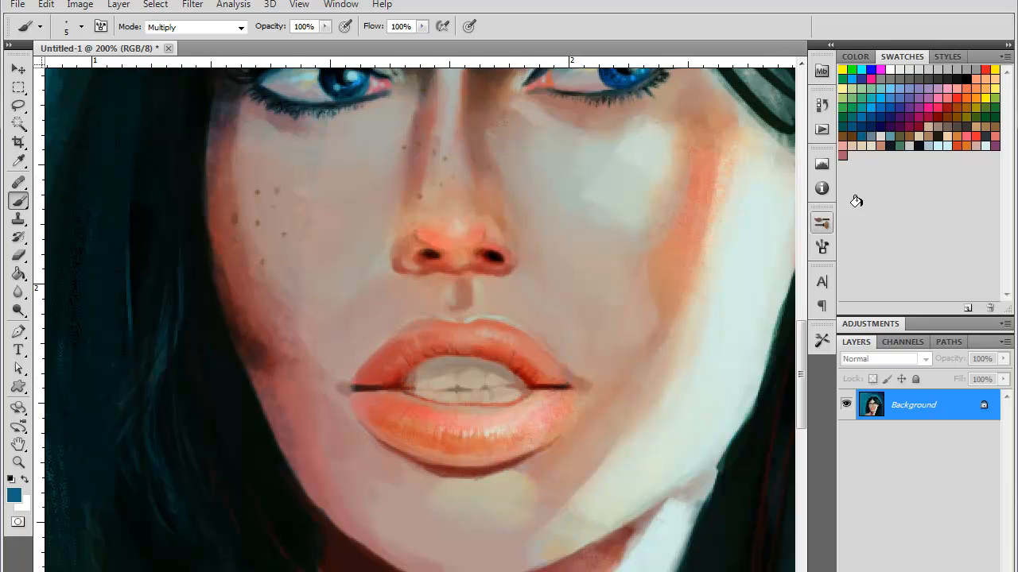
- Shade the upper edge of the teeth and the gap at their centre with dark brown in Multiply mode
{"action": "left_click", "coordinate": [853, 136]}
{"action": "mouse_move", "coordinate": [410, 375]}
{"action": "left_mouse_down"}
{"action": "mouse_move", "coordinate": [410, 393]}
{"action": "mouse_move", "coordinate": [414, 373]}
{"action": "mouse_move", "coordinate": [465, 357]}
{"action": "mouse_move", "coordinate": [453, 356]}
{"action": "mouse_move", "coordinate": [521, 378]}
{"action": "mouse_move", "coordinate": [441, 358]}
{"action": "mouse_move", "coordinate": [477, 364]}
{"action": "left_mouse_up"}
{"action": "key", "text": "ctrl+alt+z"}
{"action": "key", "text": "ctrl+alt+z"}
{"action": "key", "text": "ctrl+alt+z"}
{"action": "key", "text": "ctrl+alt+z"}
{"action": "mouse_move", "coordinate": [526, 386]}
{"action": "left_mouse_down"}
{"action": "mouse_move", "coordinate": [458, 358]}
{"action": "mouse_move", "coordinate": [407, 375]}
{"action": "mouse_move", "coordinate": [436, 357]}
{"action": "mouse_move", "coordinate": [428, 363]}
{"action": "mouse_move", "coordinate": [476, 364]}
{"action": "left_mouse_up"}
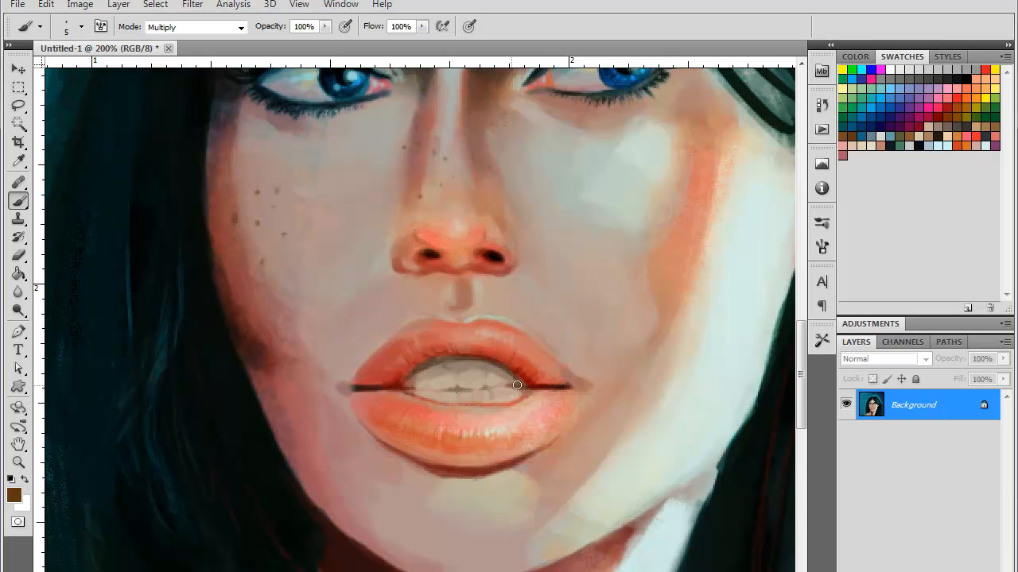
{"action": "left_click_drag", "start_coordinate": [454, 389], "coordinate": [462, 389]}
- Blend the shadow across the top of the teeth in Normal mode with brown tones sampled from the mouth
{"action": "left_click", "coordinate": [238, 28]}
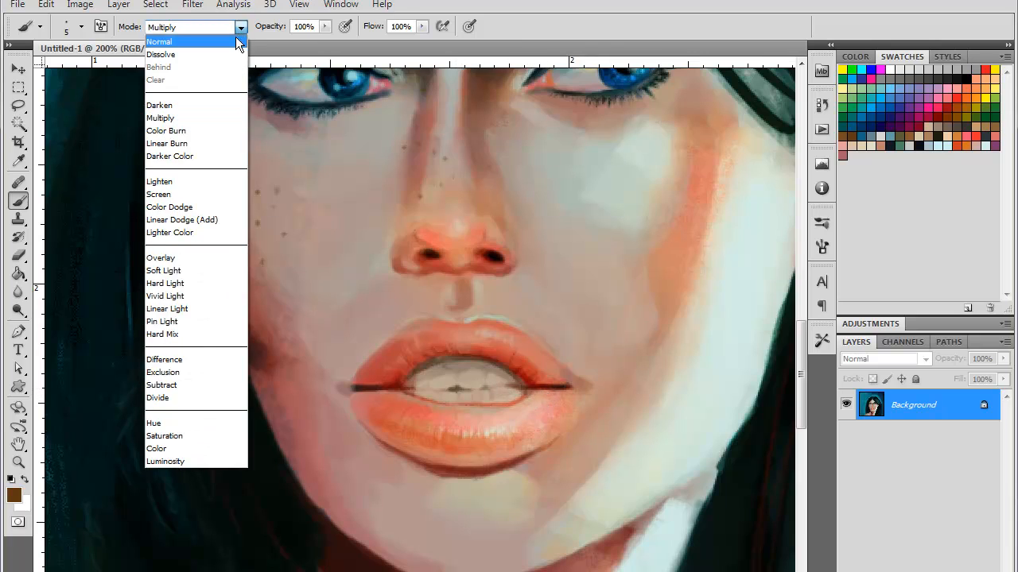
{"action": "left_click", "coordinate": [236, 37]}
{"action": "left_click", "coordinate": [437, 361], "text": "alt"}
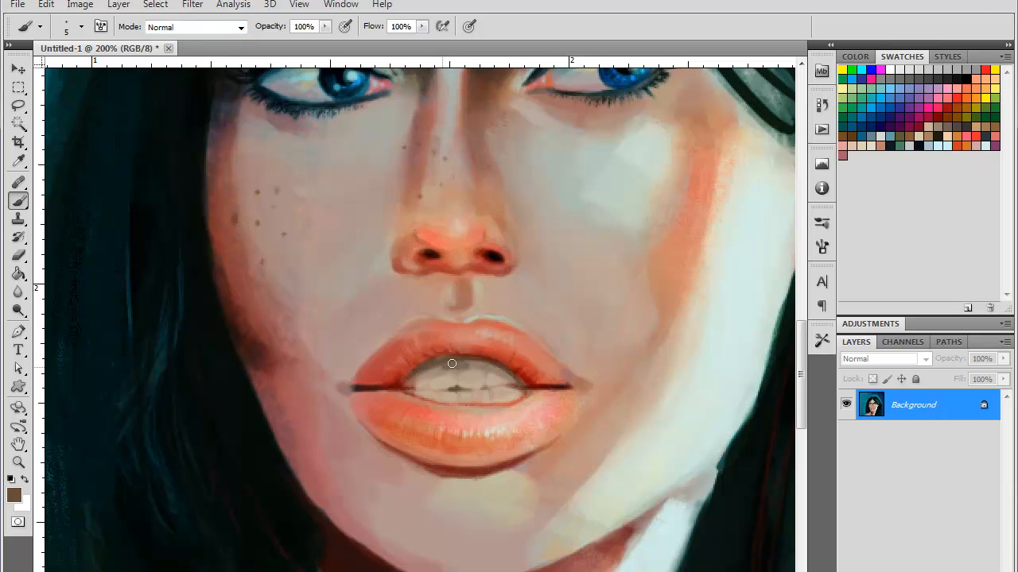
{"action": "left_click", "coordinate": [466, 374], "text": "alt"}
{"action": "left_click", "coordinate": [457, 362], "text": "alt"}
{"action": "left_click_drag", "start_coordinate": [432, 371], "coordinate": [489, 365]}
{"action": "key", "text": "ctrl+minus"}
{"action": "key", "text": "ctrl+minus"}
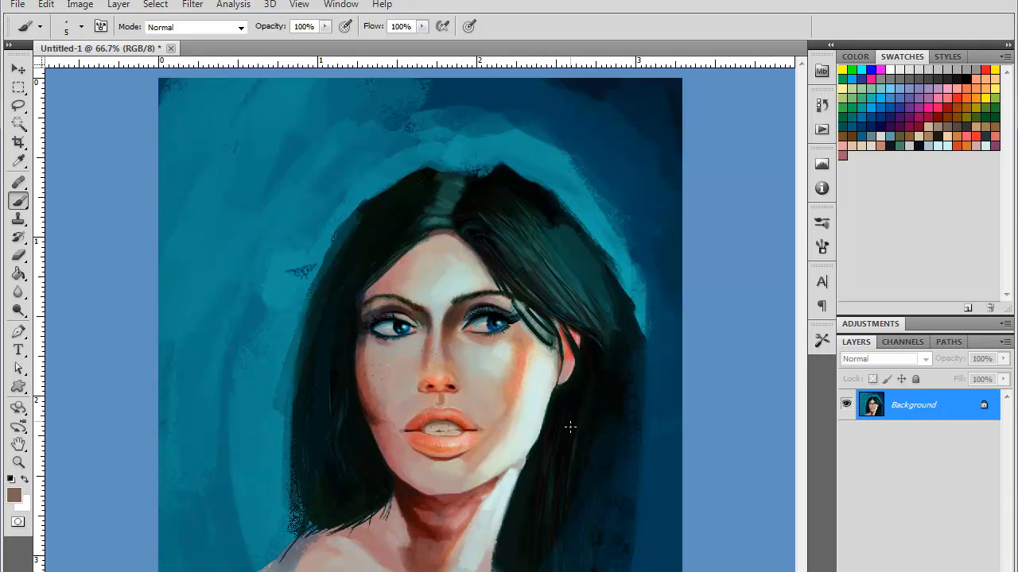
- Switch to a soft 32 px brush in Soft Light mode and sample the pale tone of the lit cheek
{"action": "key", "text": "ctrl+plus"}
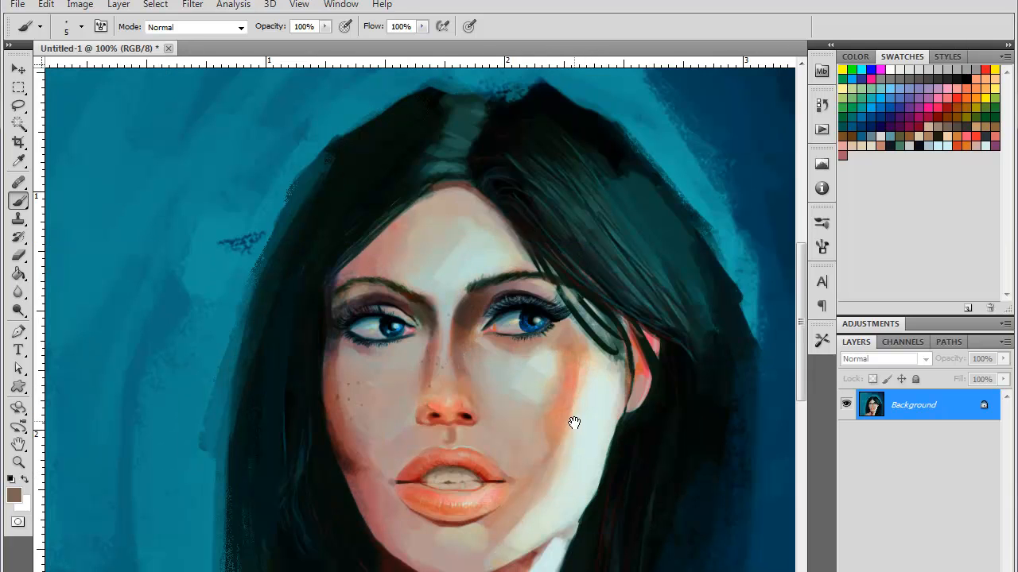
{"action": "left_click_drag", "start_coordinate": [571, 486], "coordinate": [559, 348]}
{"action": "left_click", "coordinate": [240, 27]}
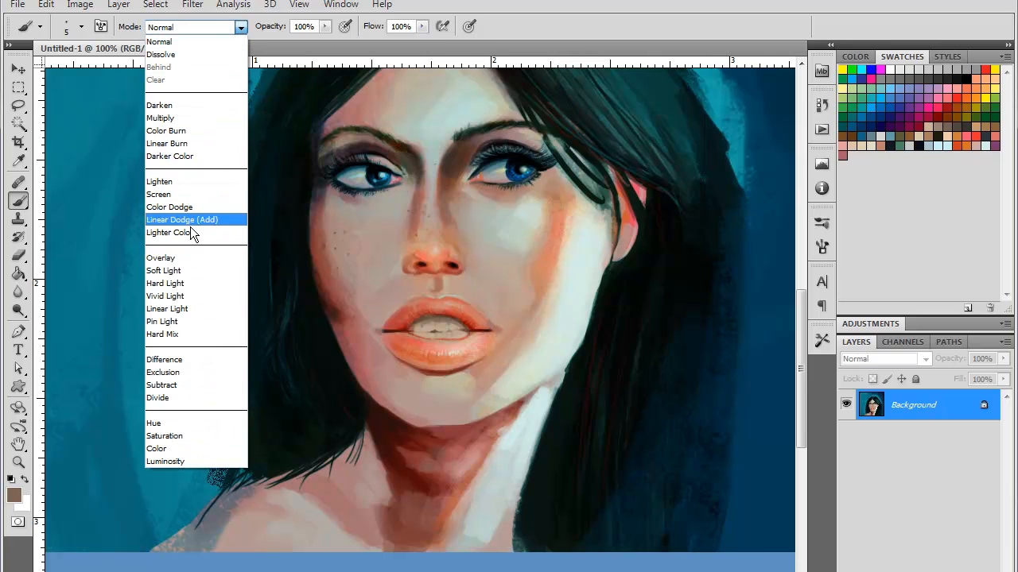
{"action": "left_click", "coordinate": [173, 261]}
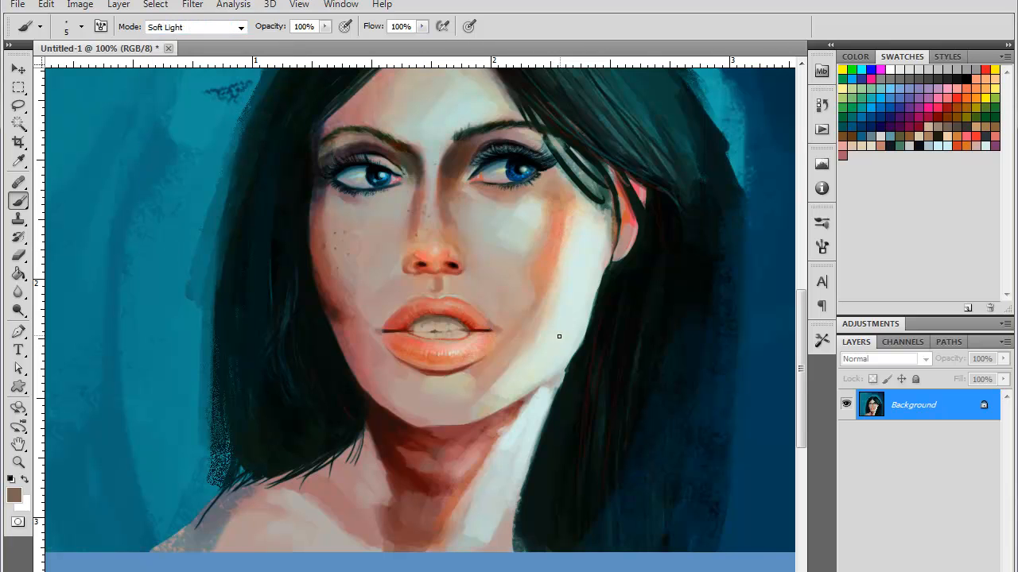
{"action": "right_click", "coordinate": [447, 328]}
{"action": "left_click", "coordinate": [625, 434]}
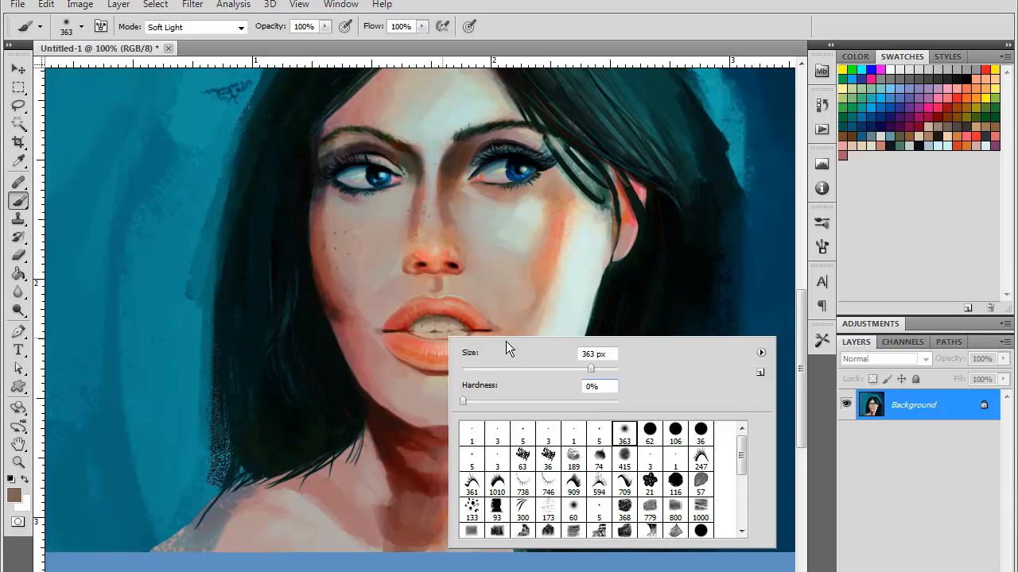
{"action": "left_click_drag", "start_coordinate": [503, 368], "coordinate": [483, 368]}
{"action": "key", "text": "Return"}
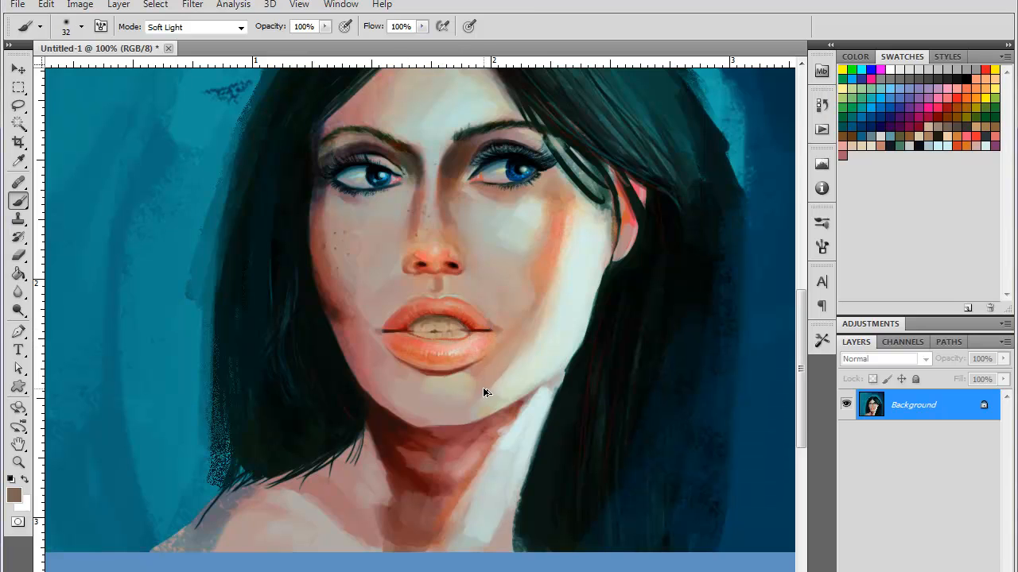
{"action": "left_click", "coordinate": [570, 318], "text": "alt"}
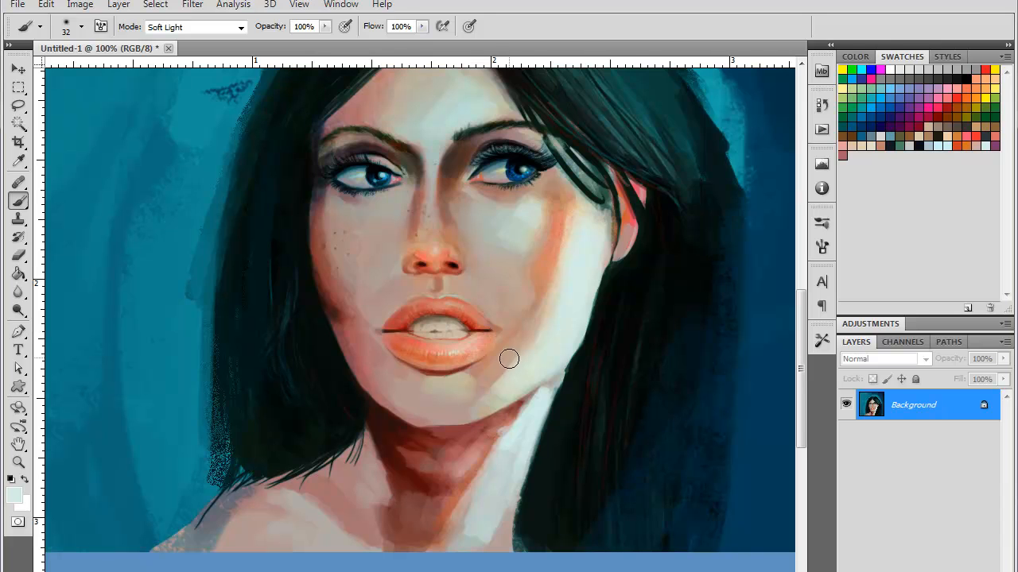
- Lighten the teeth with the pale tone, using an 8 px textured brush in Soft Light mode
{"action": "key", "text": "ctrl+minus"}
{"action": "key", "text": "ctrl+plus"}
{"action": "key", "text": "ctrl+plus"}
{"action": "scroll", "coordinate": [506, 350], "scroll_direction": "down", "scroll_amount": 5}
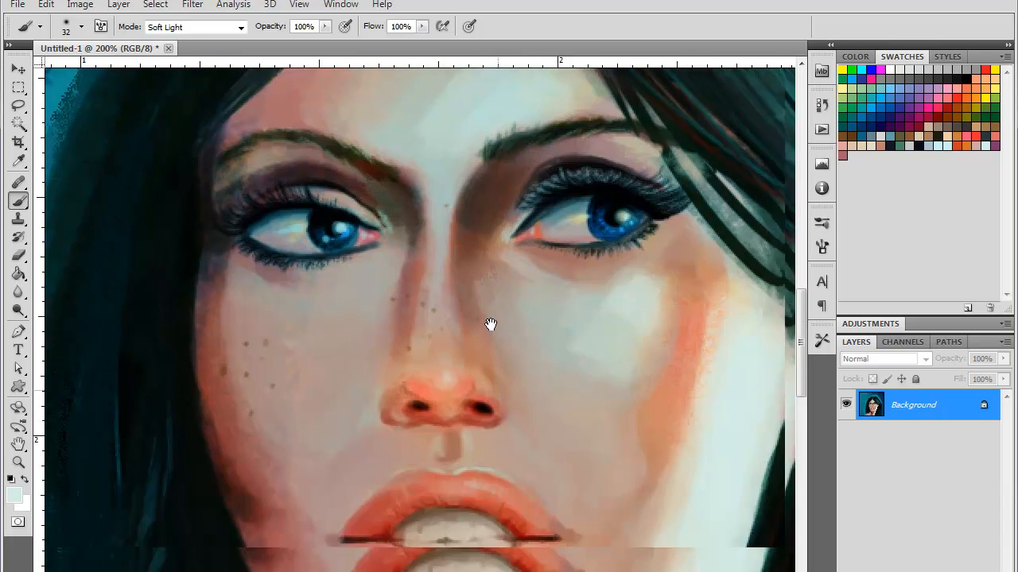
{"action": "right_click", "coordinate": [514, 370]}
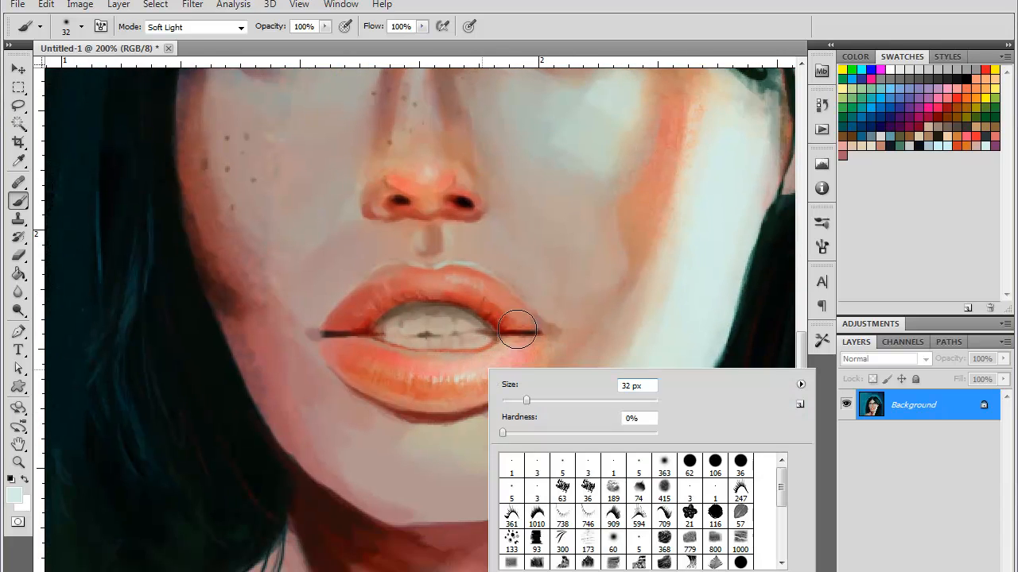
{"action": "left_click", "coordinate": [587, 486]}
{"action": "left_click_drag", "start_coordinate": [515, 400], "coordinate": [508, 400]}
{"action": "key", "text": "Return"}
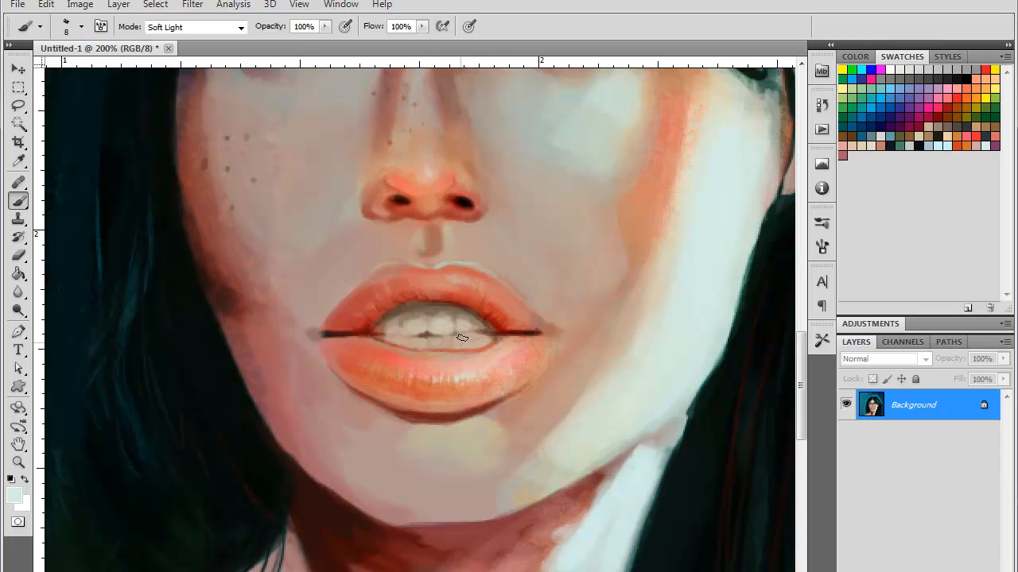
{"action": "left_click_drag", "start_coordinate": [422, 343], "coordinate": [417, 345]}
{"action": "scroll", "coordinate": [442, 484], "scroll_direction": "down", "scroll_amount": 3}
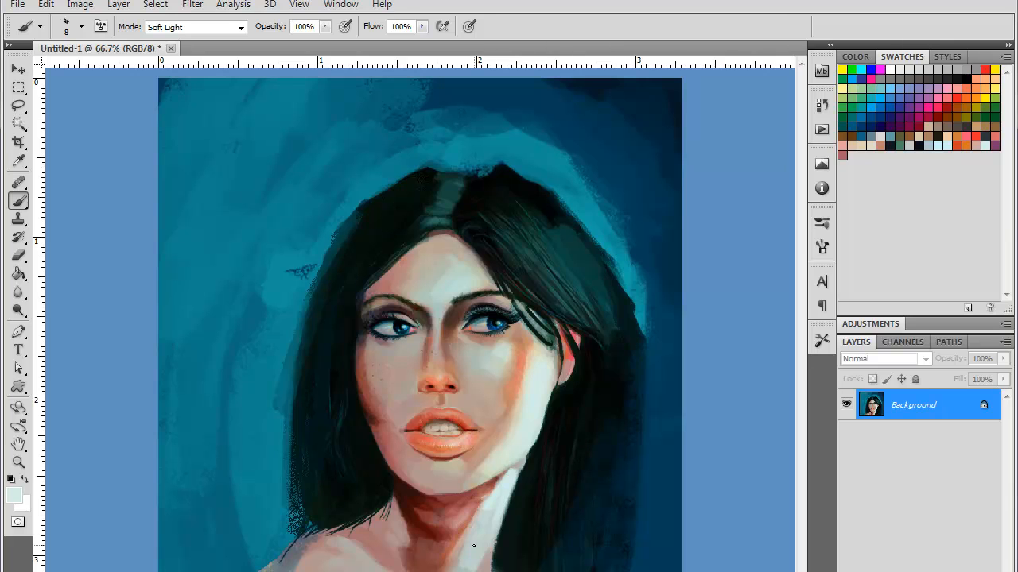
- Soften the dark gap between the upper and lower teeth with sampled beige in Soft Light mode
{"action": "scroll", "coordinate": [474, 546], "scroll_direction": "up", "scroll_amount": 2}
{"action": "scroll", "coordinate": [529, 423], "scroll_direction": "down", "scroll_amount": 3}
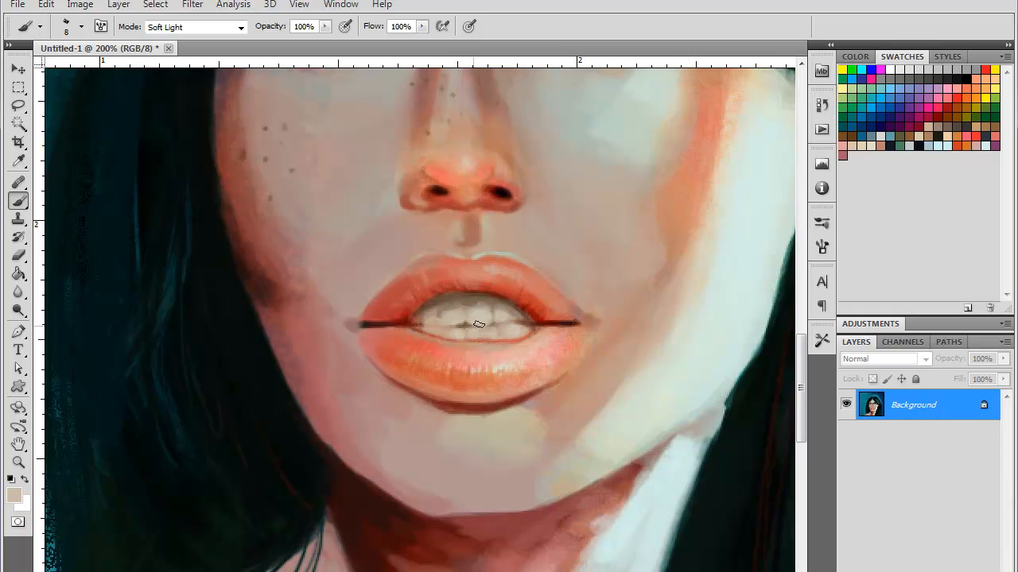
{"action": "key", "text": "ctrl+z"}
{"action": "key", "text": "ctrl+z"}
{"action": "left_click_drag", "start_coordinate": [460, 325], "coordinate": [471, 325]}
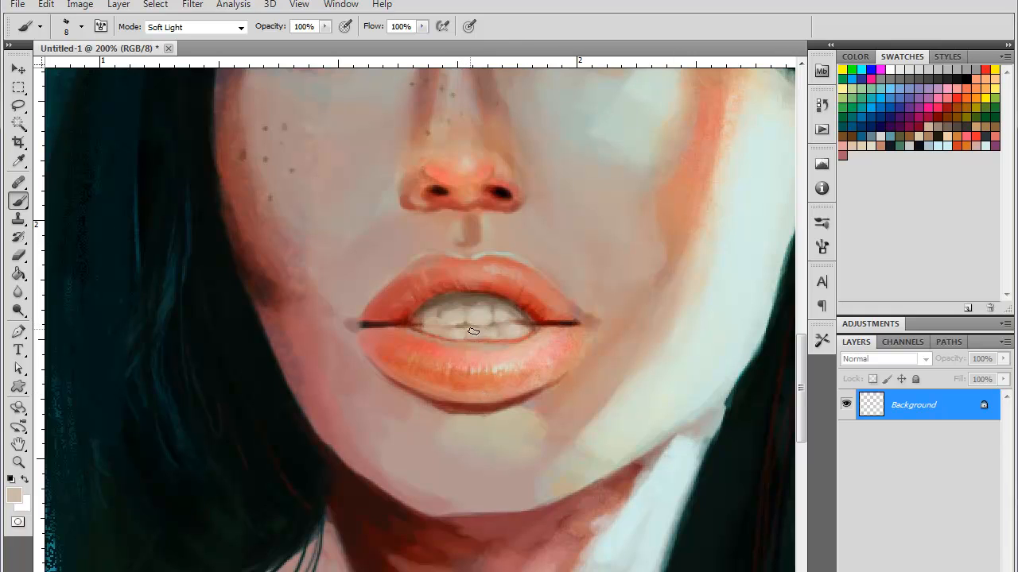
- Paint over the remaining dark gap at the centre of the teeth with a sampled tooth colour in Lighten mode
{"action": "left_click", "coordinate": [241, 28]}
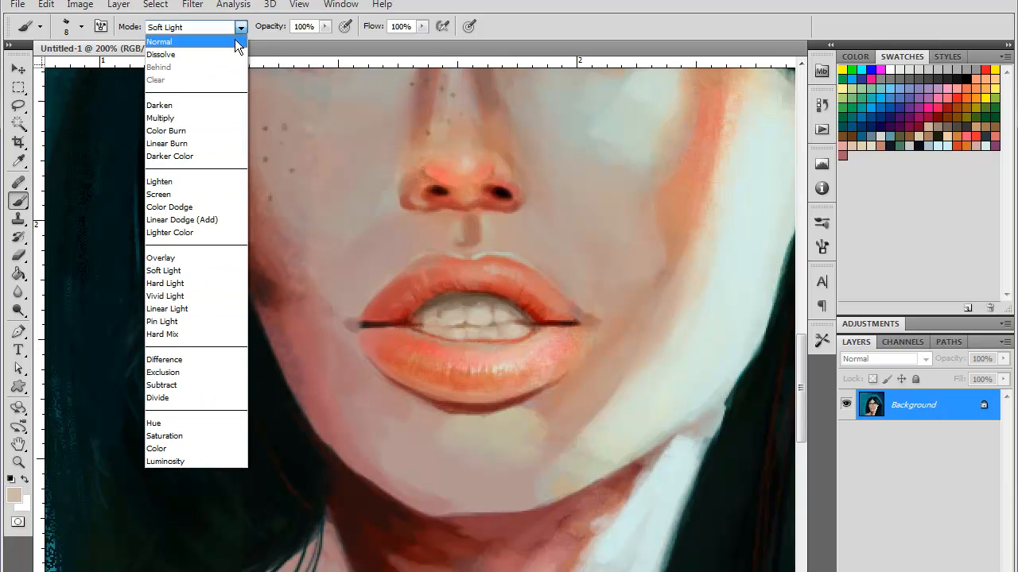
{"action": "left_click", "coordinate": [171, 182]}
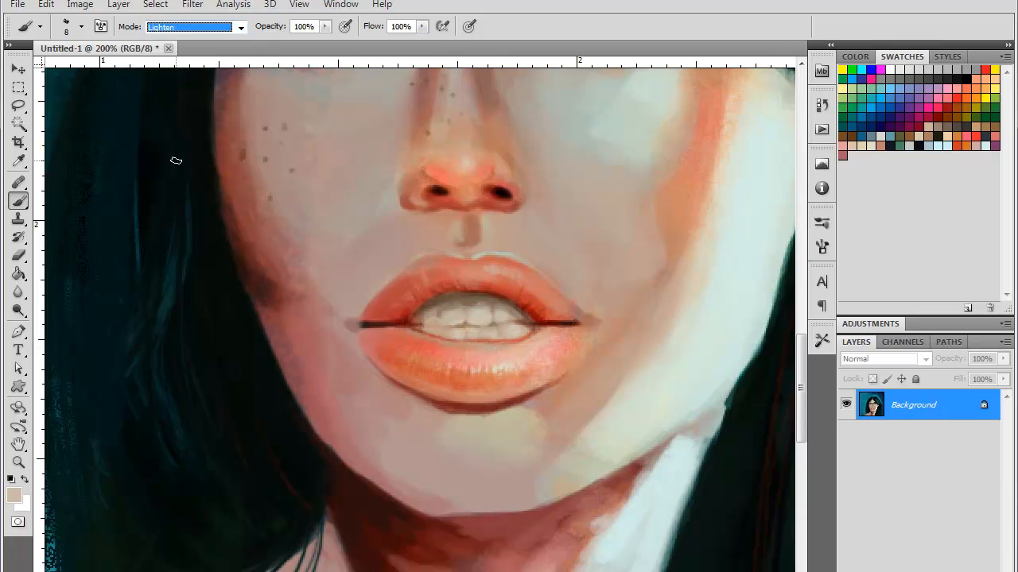
{"action": "left_click", "coordinate": [475, 319], "text": "alt"}
{"action": "left_click_drag", "start_coordinate": [480, 324], "coordinate": [471, 325]}
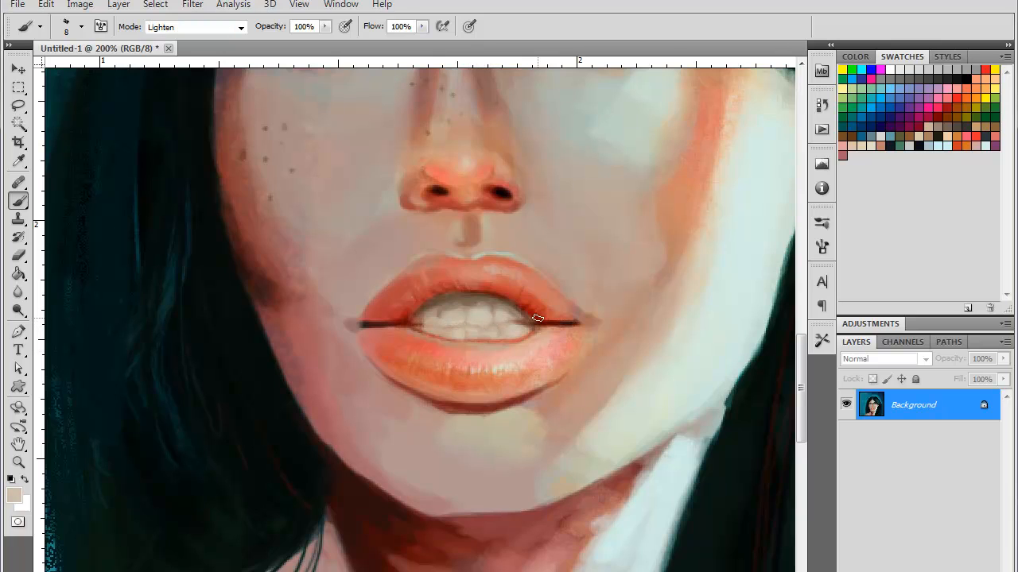
{"action": "key", "text": "ctrl+minus"}
{"action": "key", "text": "ctrl+minus"}
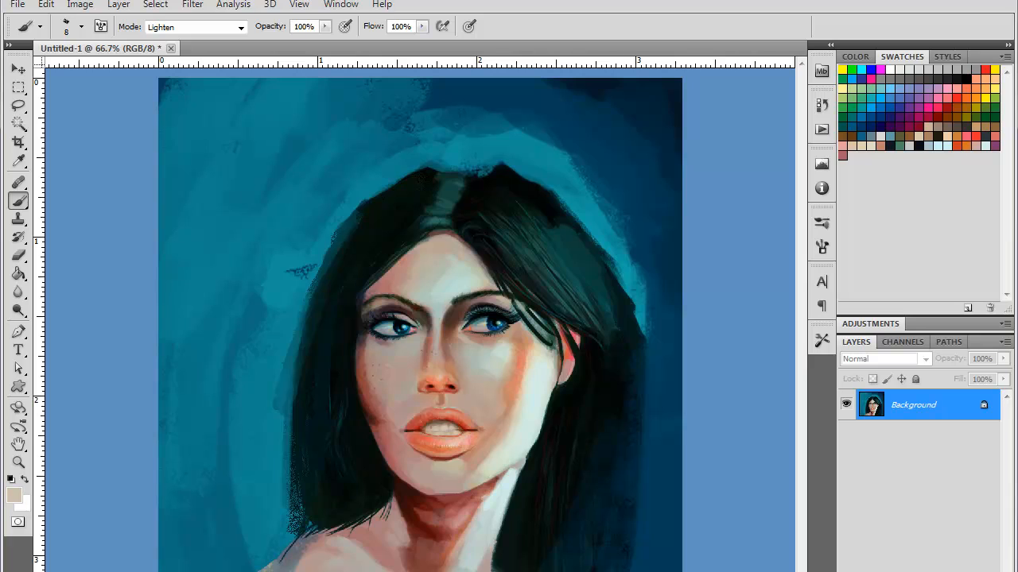
{"action": "key", "text": "ctrl+minus"}
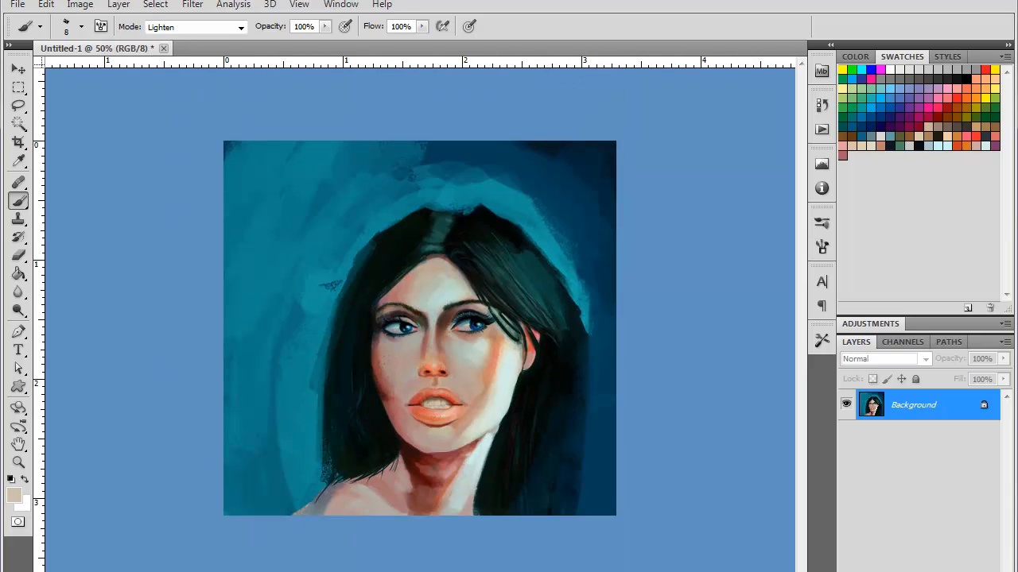